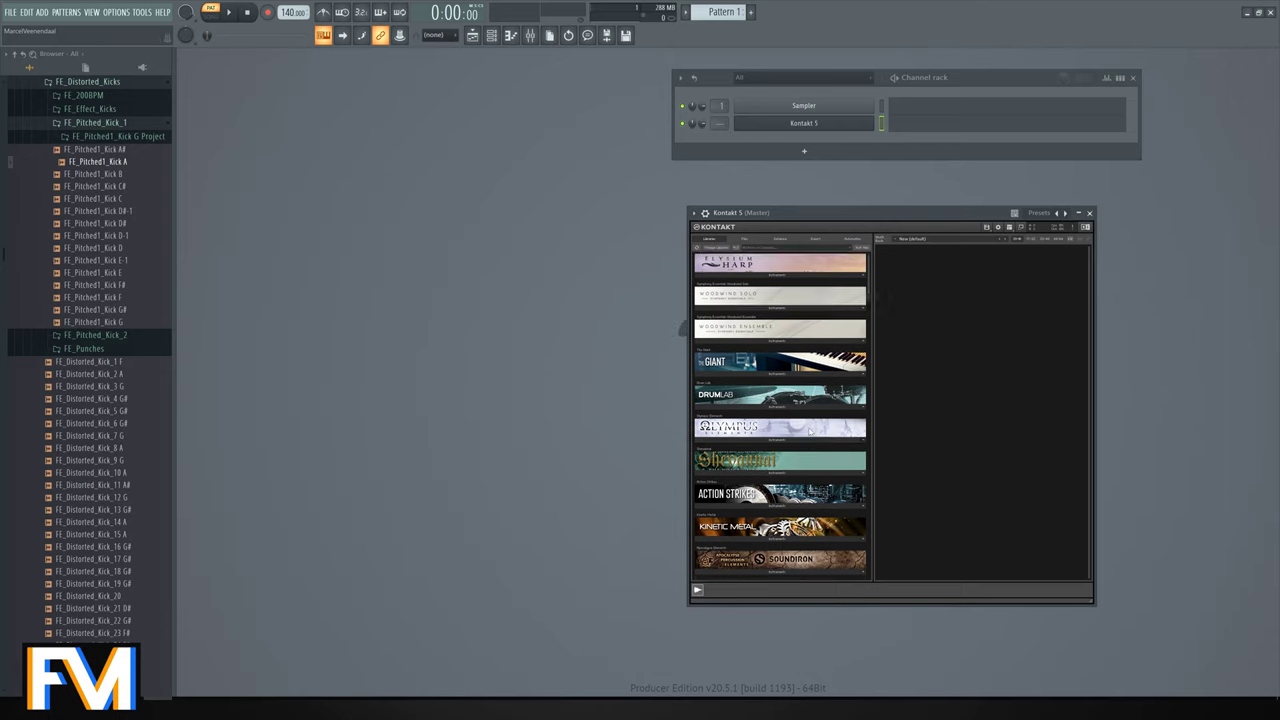
# Find The Grandeur piano in the Kontakt 5 library list and load it as the instrument.
pyautogui.moveTo(872, 304); pyautogui.dragTo(868, 388)
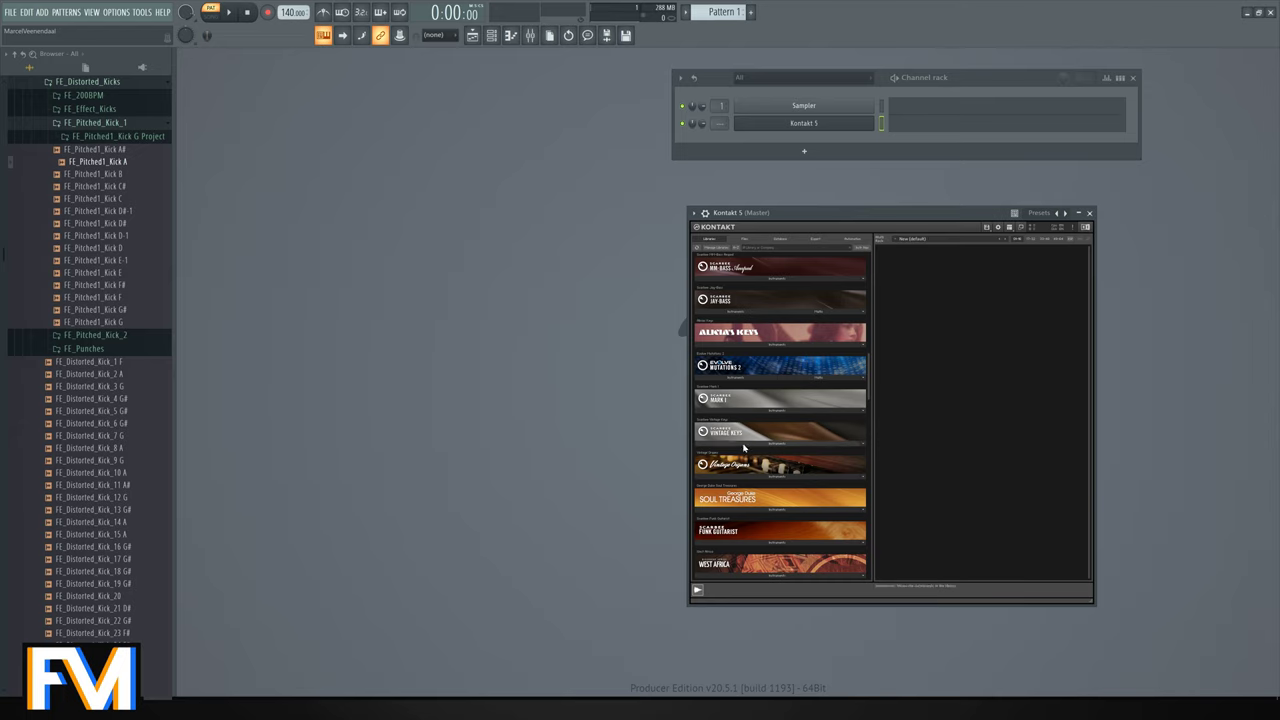
pyautogui.scroll(-4, 742, 431)
pyautogui.scroll(-3, 742, 431)
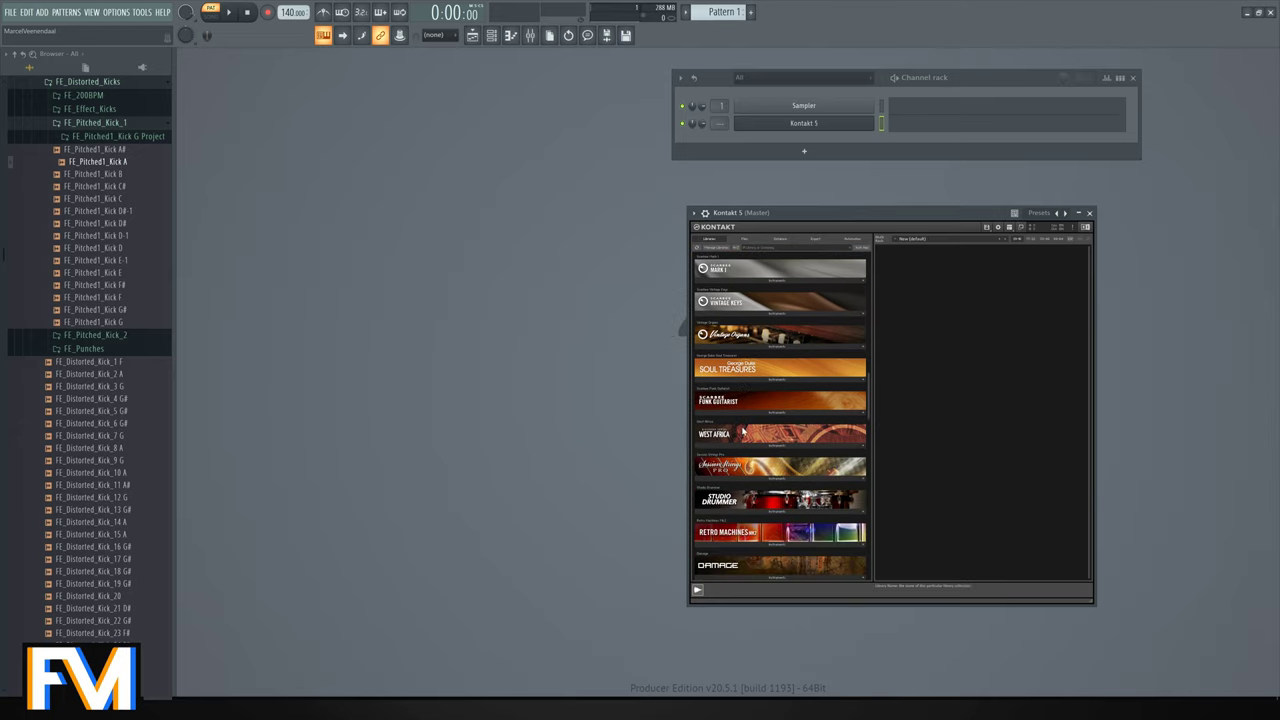
pyautogui.scroll(-2, 849, 420)
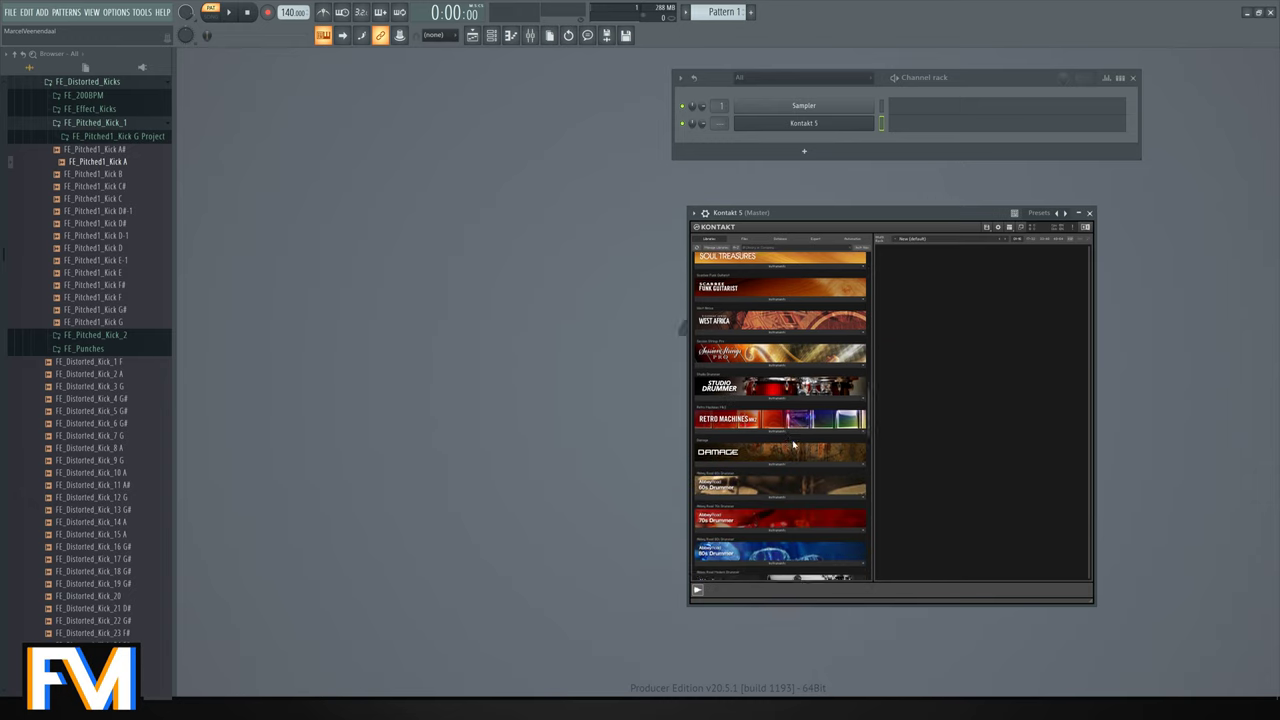
pyautogui.scroll(-10, 850, 425)
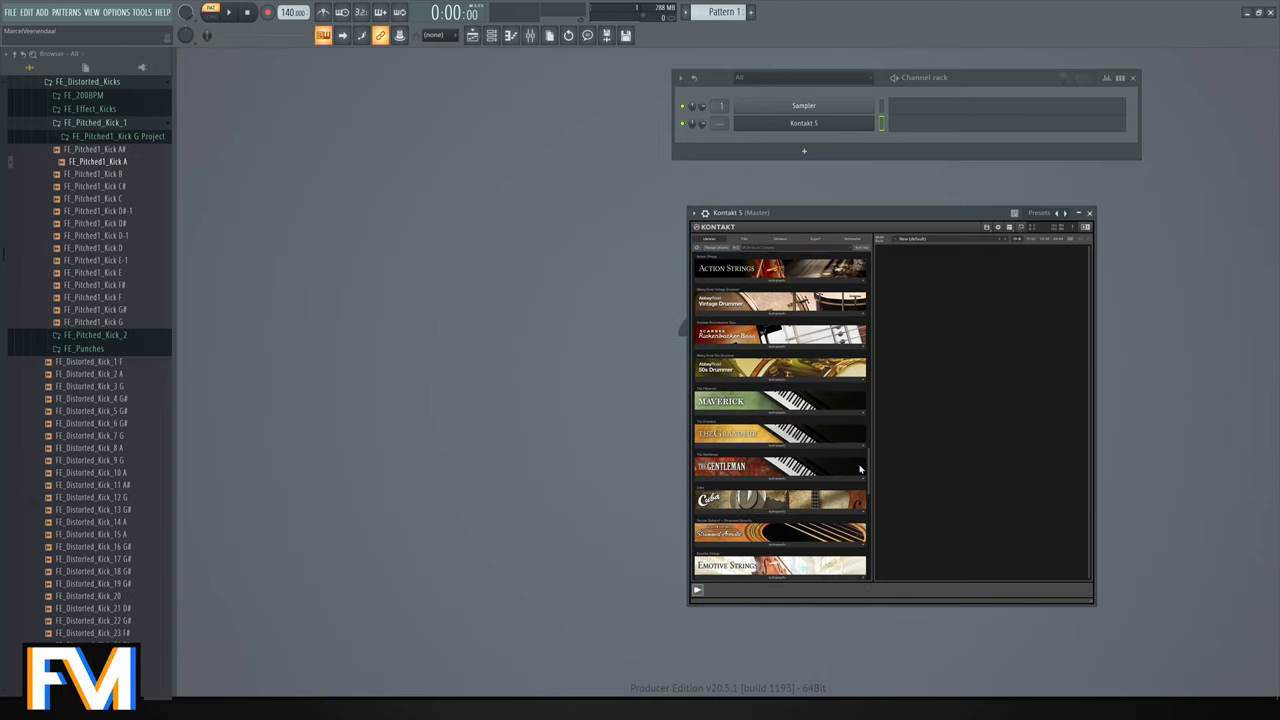
pyautogui.click(828, 441)
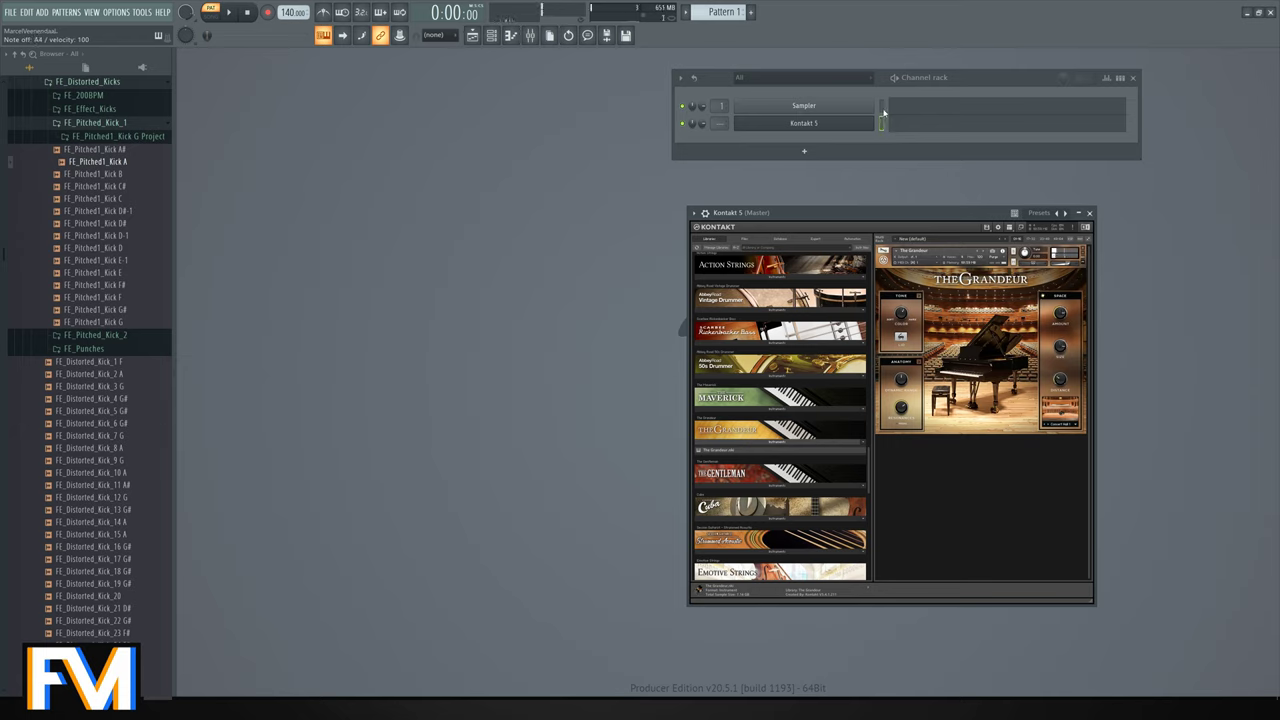
# Route the Kontakt 5 channel to mixer track 2 and load ValhallaRoom in that track's first effect slot.
pyautogui.rightClick(855, 125)
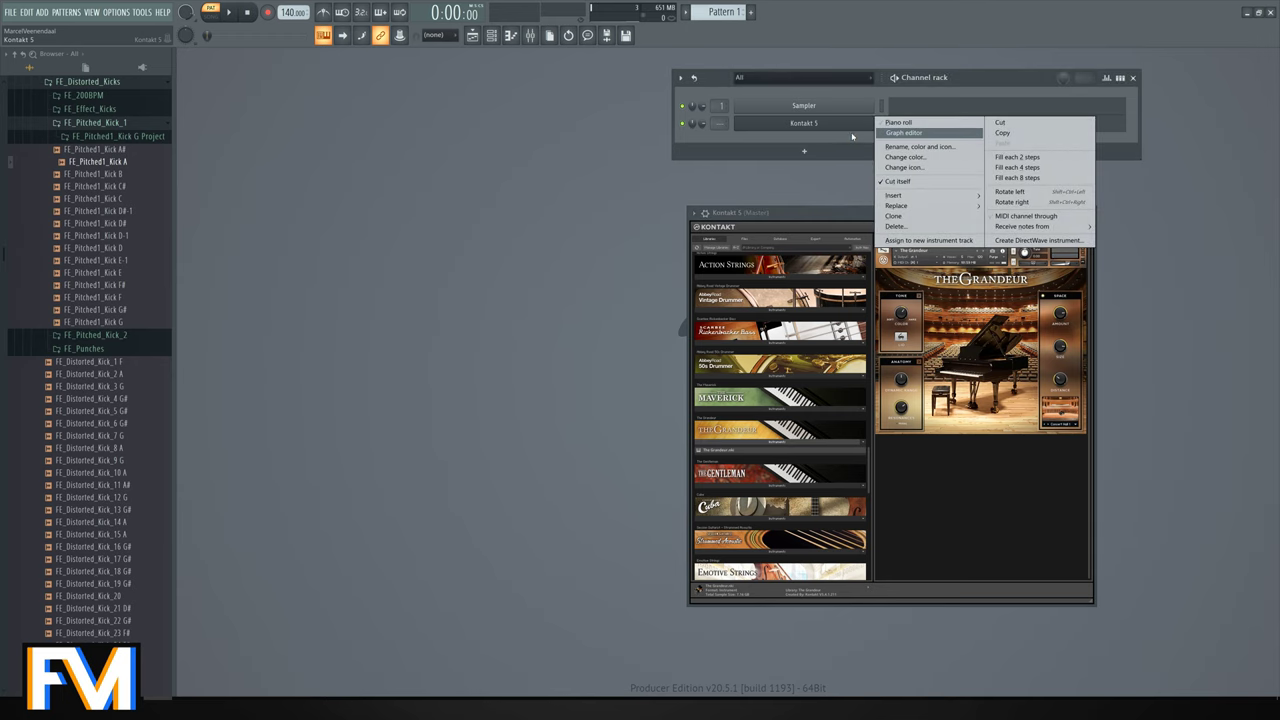
pyautogui.click(852, 136)
pyautogui.press('F9')
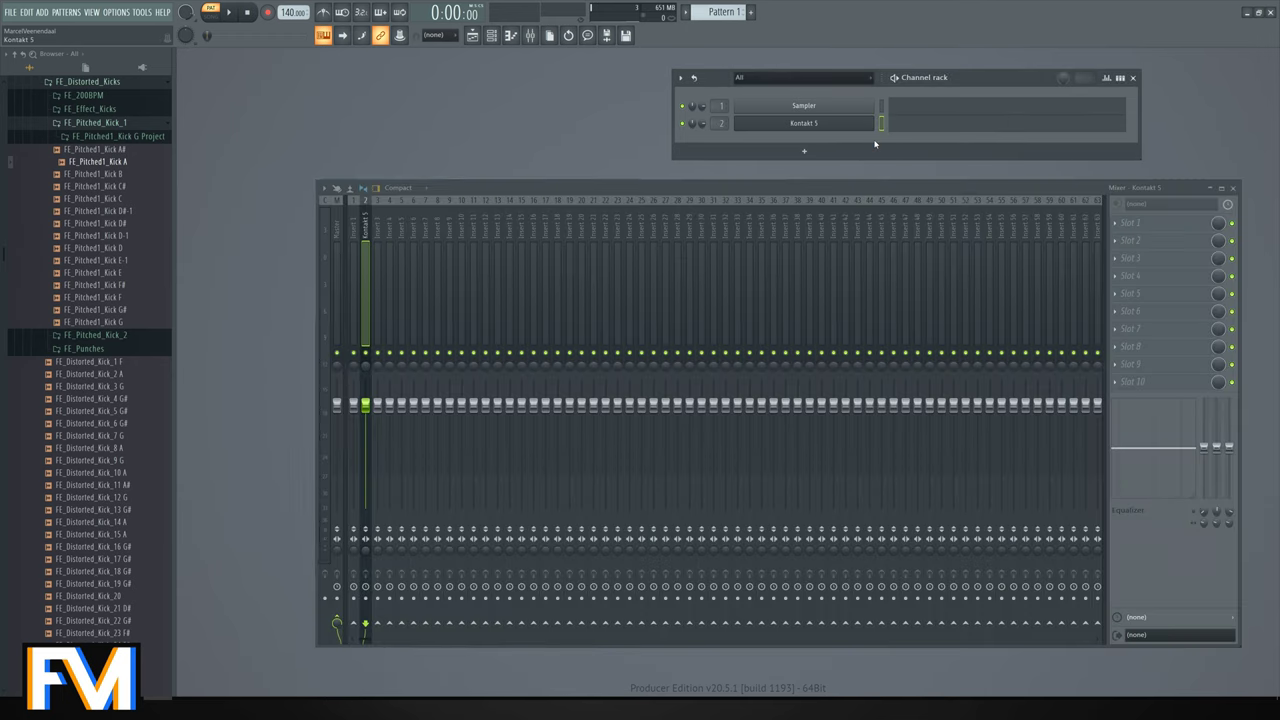
pyautogui.click(1155, 230)
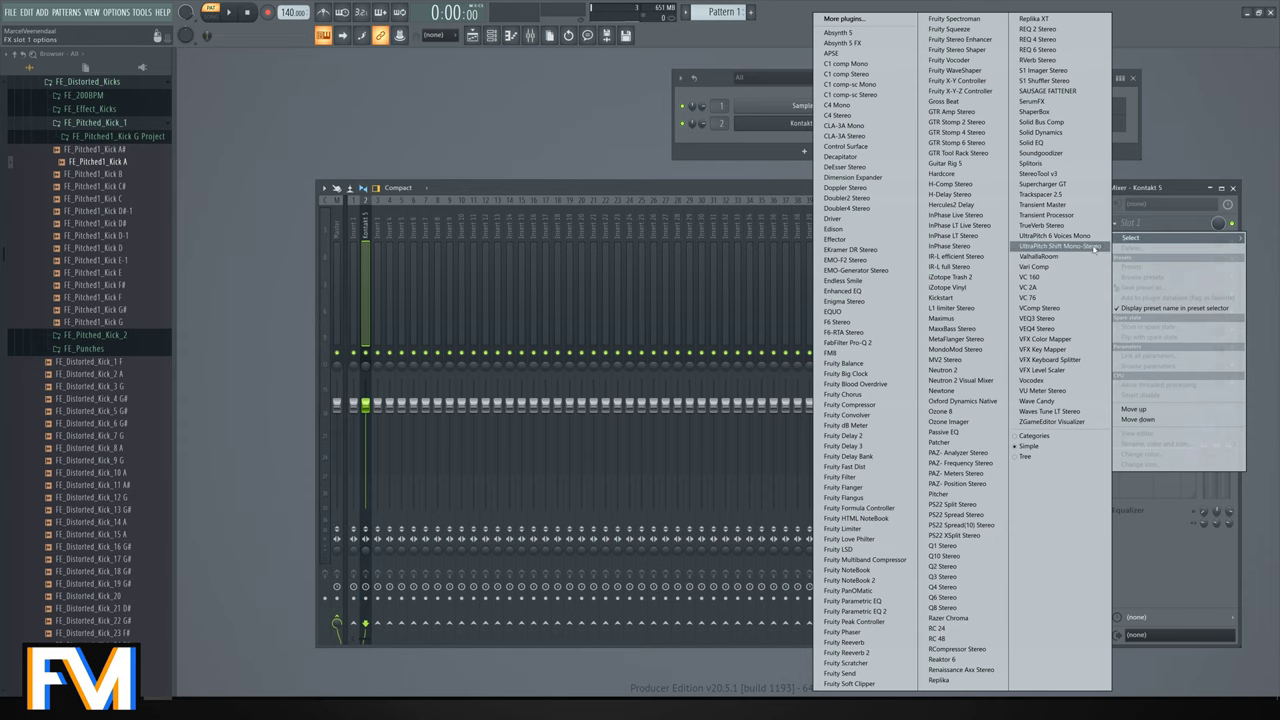
pyautogui.click(1060, 256)
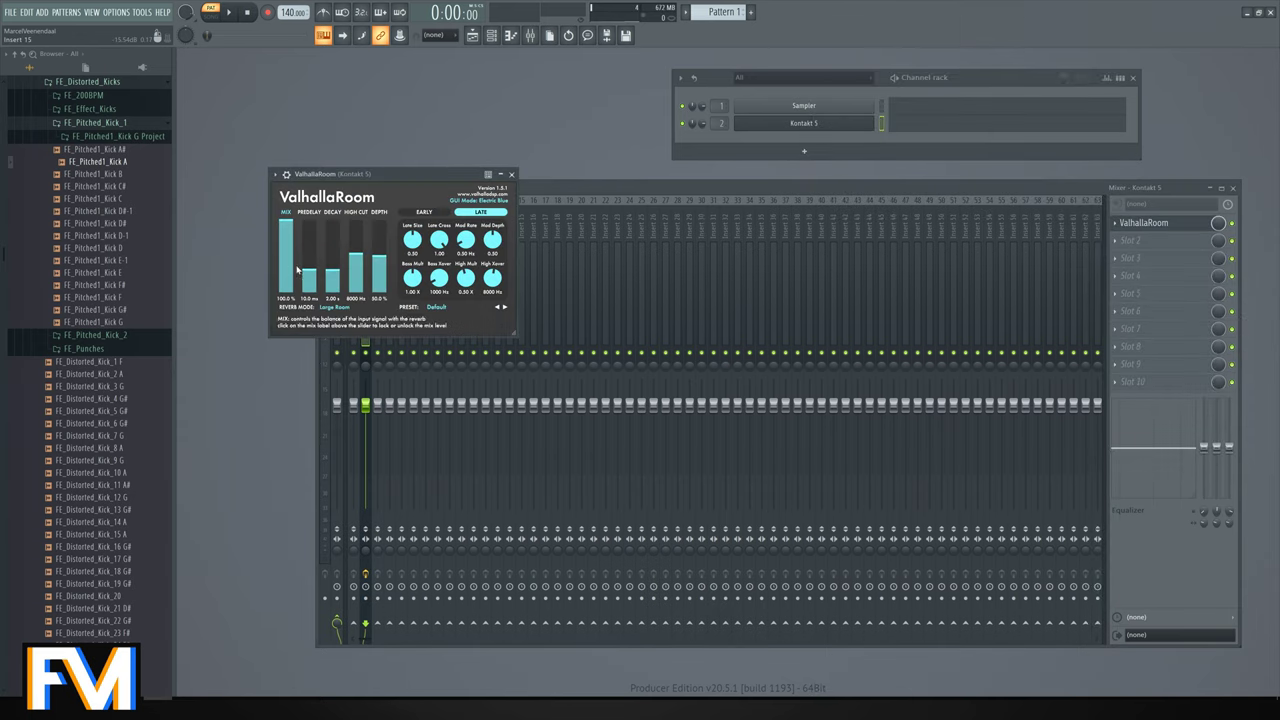
# Set ValhallaRoom to Dark Chamber with mix 34.1%, decay about 8.4 s and depth 100%, and audition it with test notes.
pyautogui.click(334, 307)
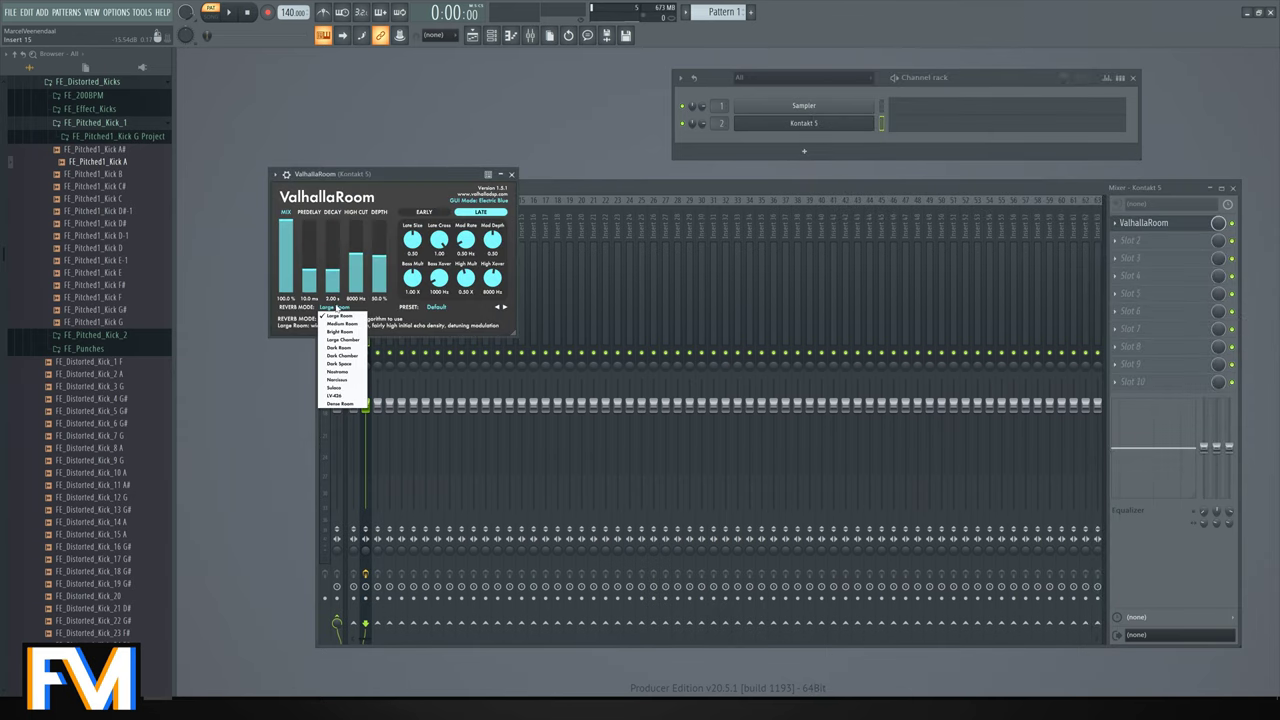
pyautogui.click(360, 356)
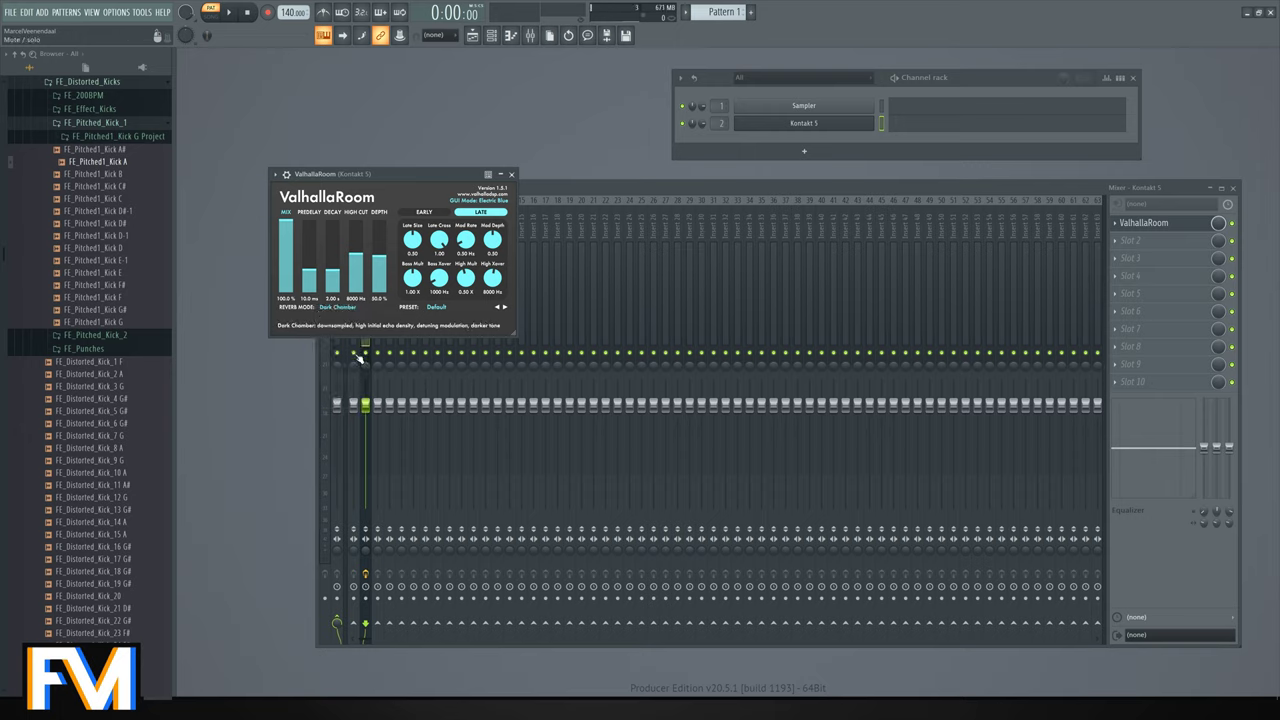
pyautogui.click(332, 258)
pyautogui.click(288, 281)
pyautogui.moveTo(290, 284); pyautogui.dragTo(291, 266)
pyautogui.click(379, 222)
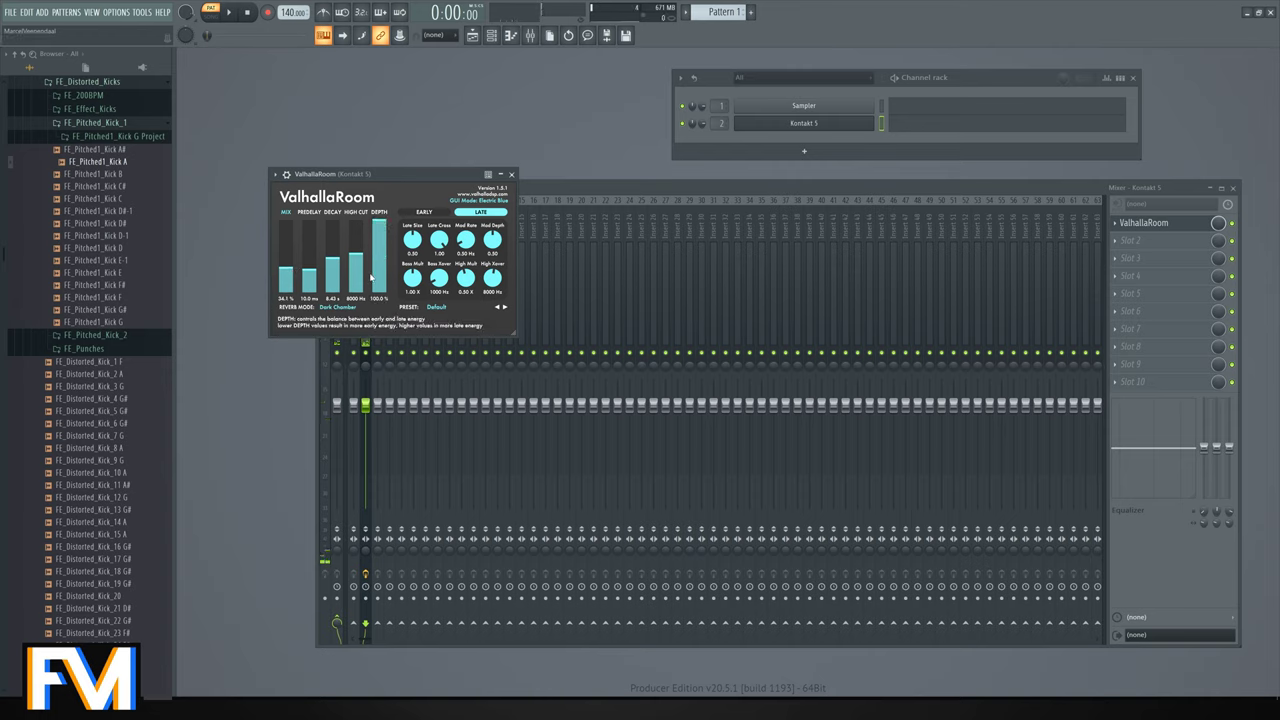
pyautogui.press('v')
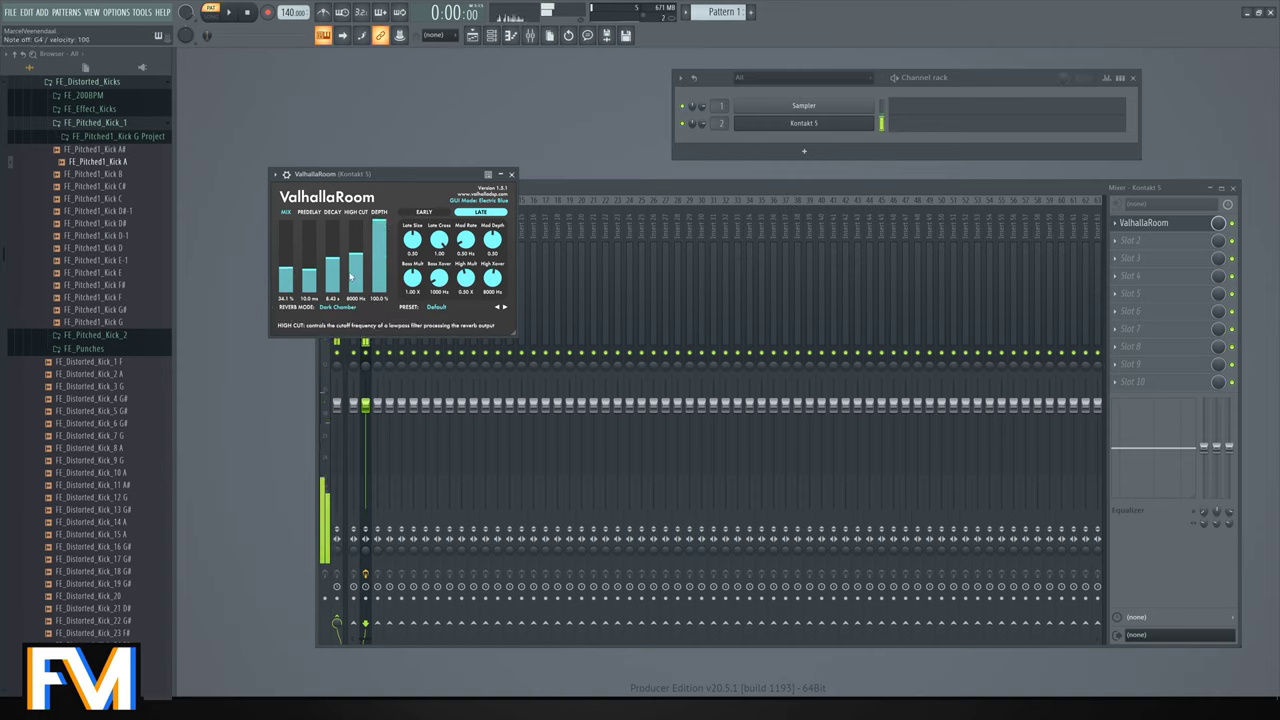
pyautogui.press('x')
pyautogui.press('x')
# Move the ValhallaRoom window aside and close the mixer and Kontakt 5 windows.
pyautogui.moveTo(408, 179); pyautogui.dragTo(974, 202)
pyautogui.press('F9')
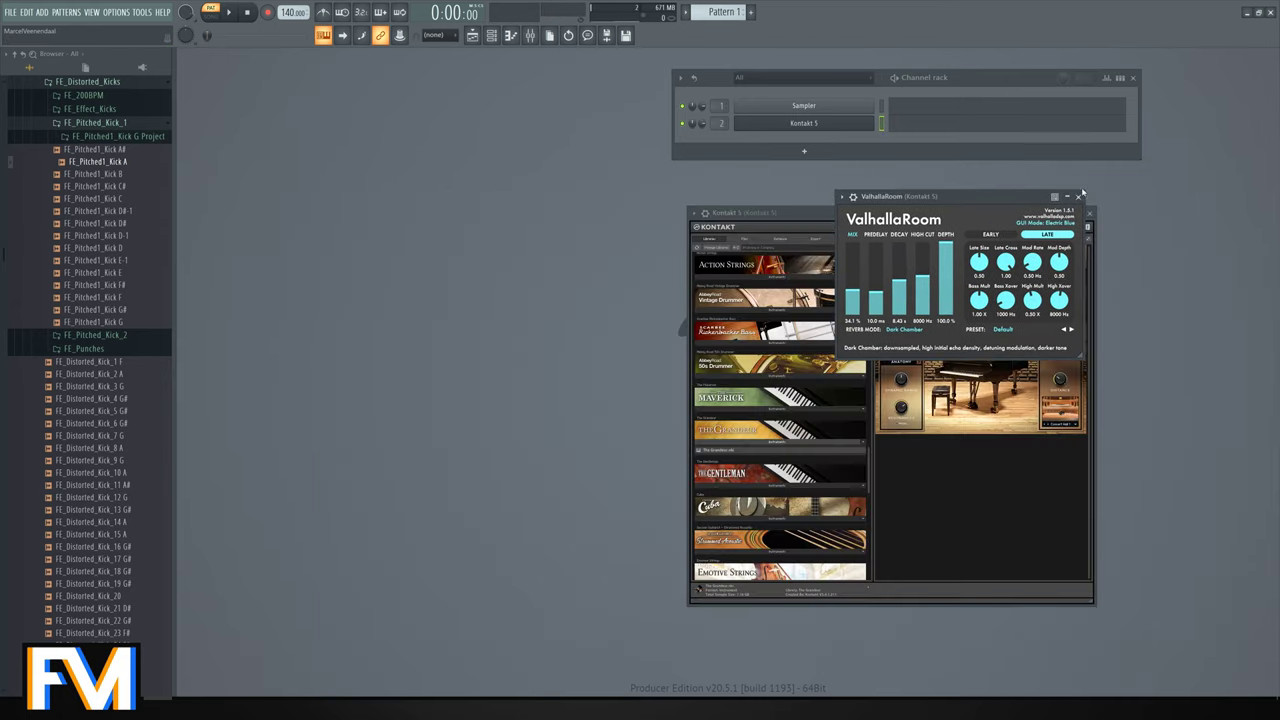
pyautogui.moveTo(1081, 193); pyautogui.dragTo(1206, 255)
pyautogui.moveTo(1040, 212); pyautogui.dragTo(845, 207)
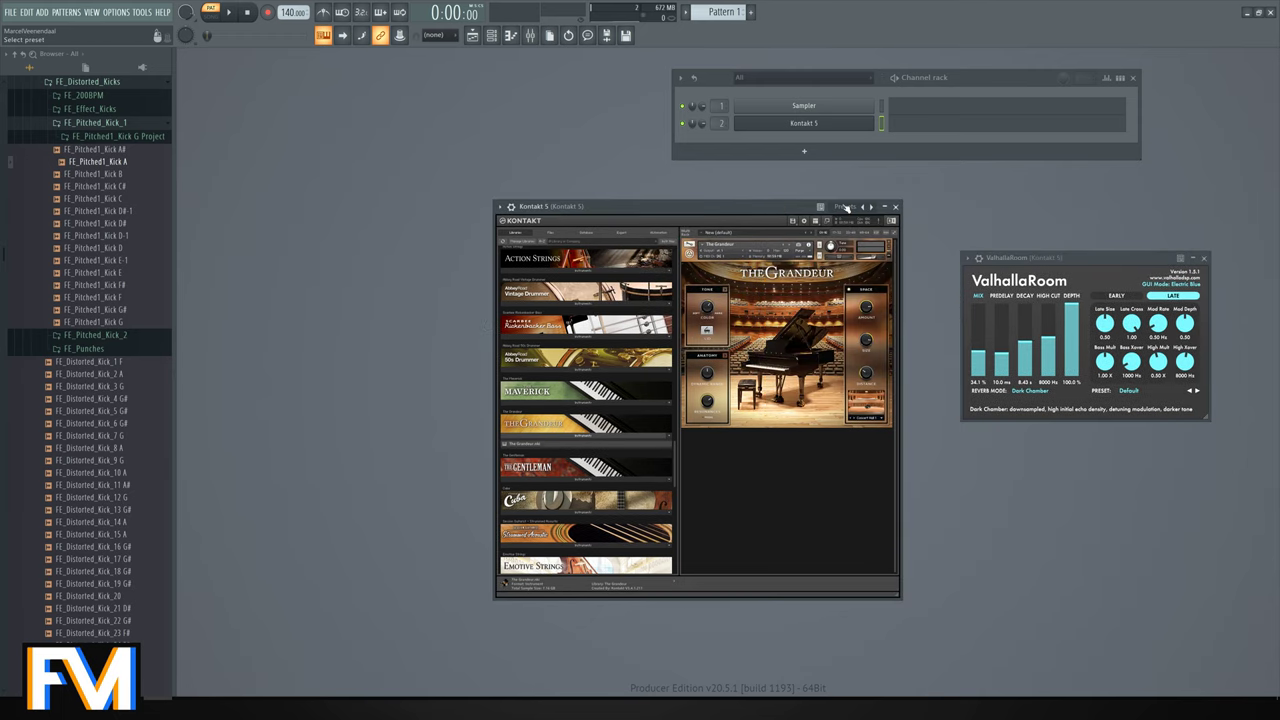
pyautogui.click(896, 207)
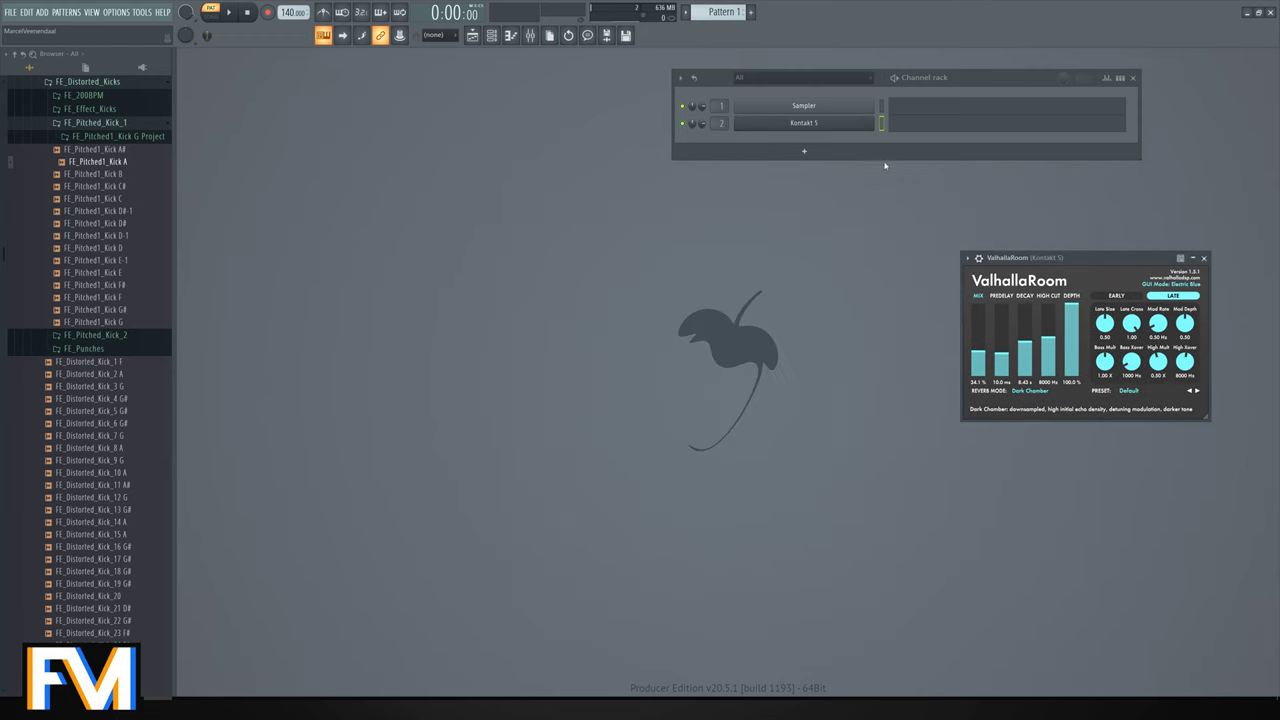
# Open the piano roll for the Kontakt 5 channel and set the project tempo to 150 BPM.
pyautogui.click(934, 124)
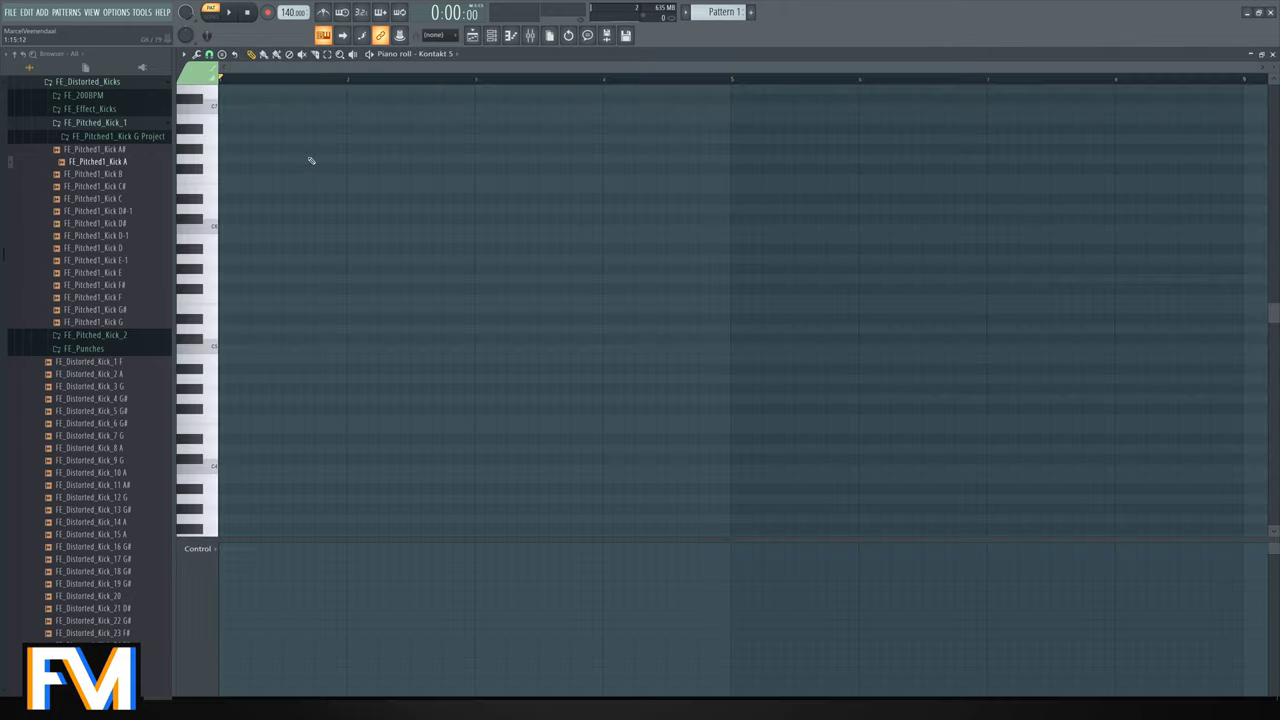
pyautogui.scroll(3, 230, 218)
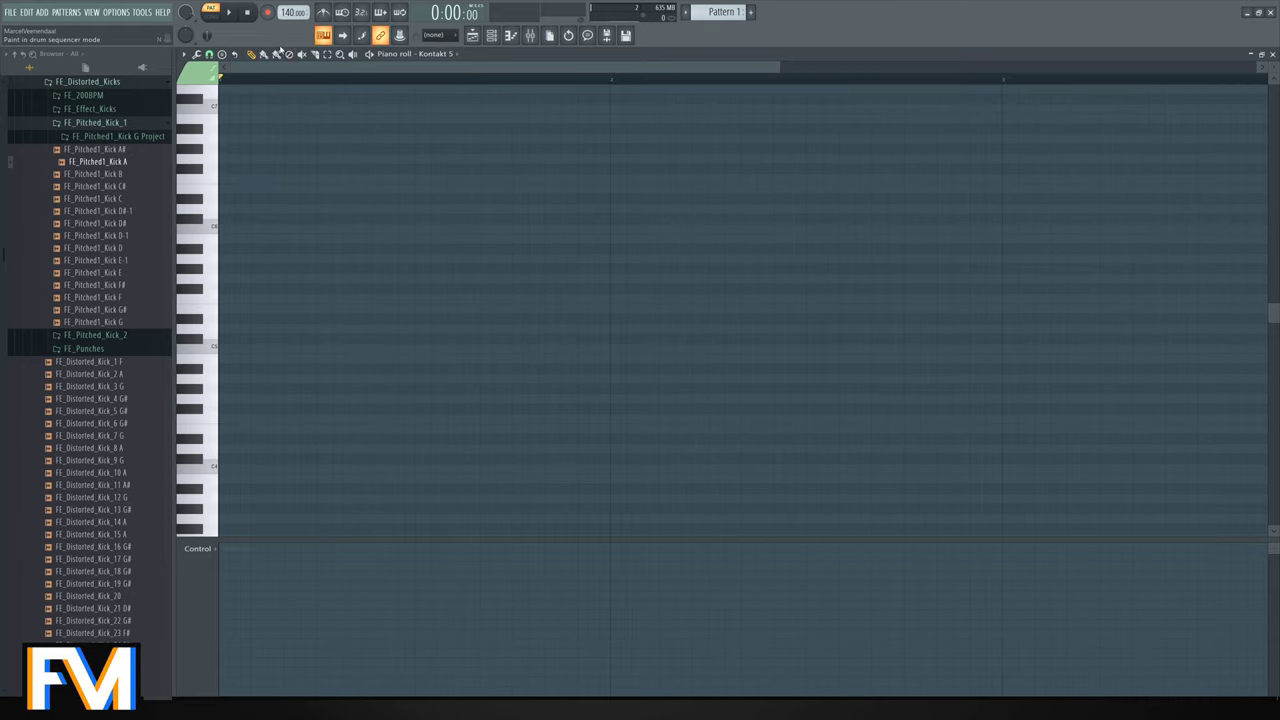
pyautogui.moveTo(293, 12); pyautogui.dragTo(293, 3)
# Try out and remove a few trial notes, leaving one short E6 note at the start of bar 1.
pyautogui.click(290, 189)
pyautogui.rightClick(298, 189)
pyautogui.click(252, 180)
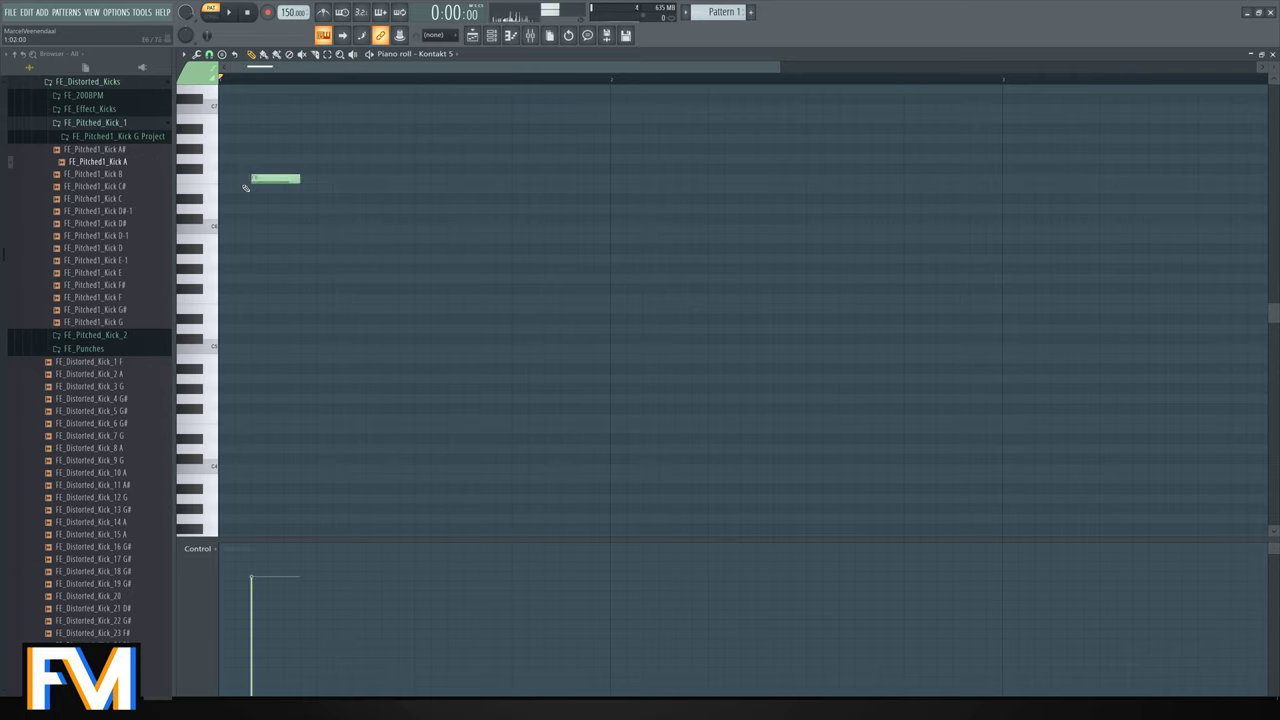
pyautogui.rightClick(289, 179)
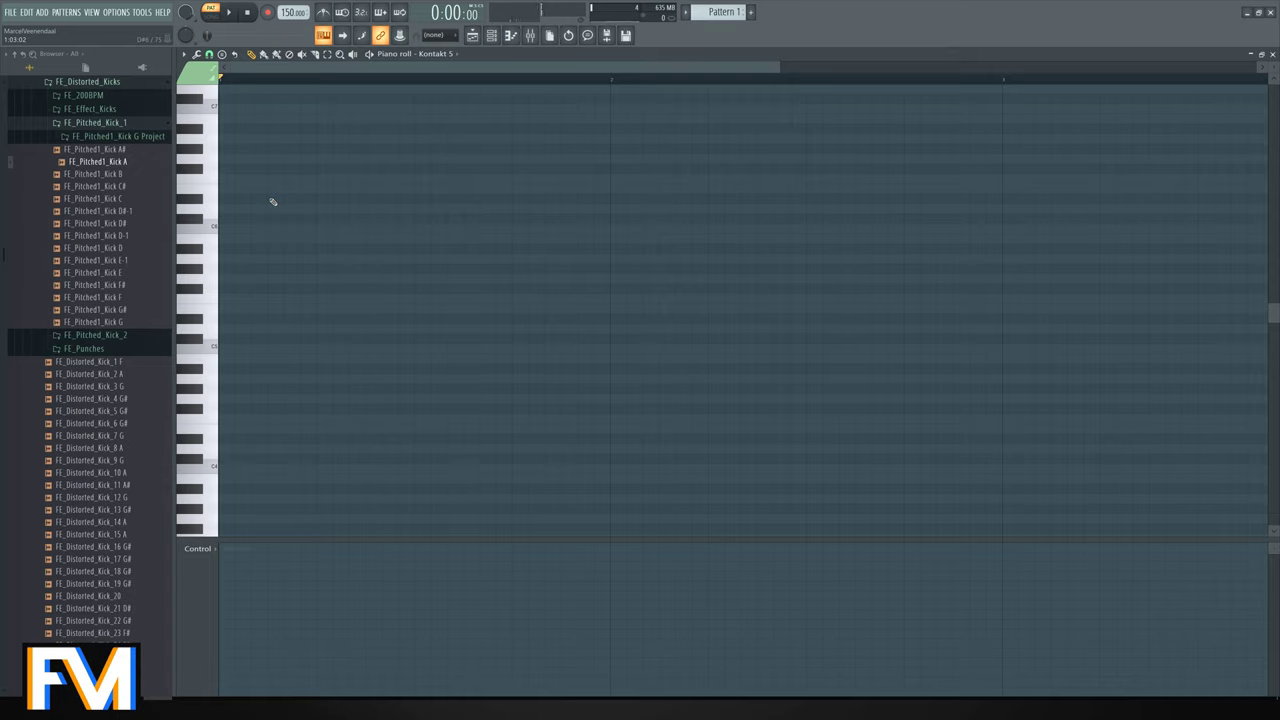
pyautogui.click(273, 202)
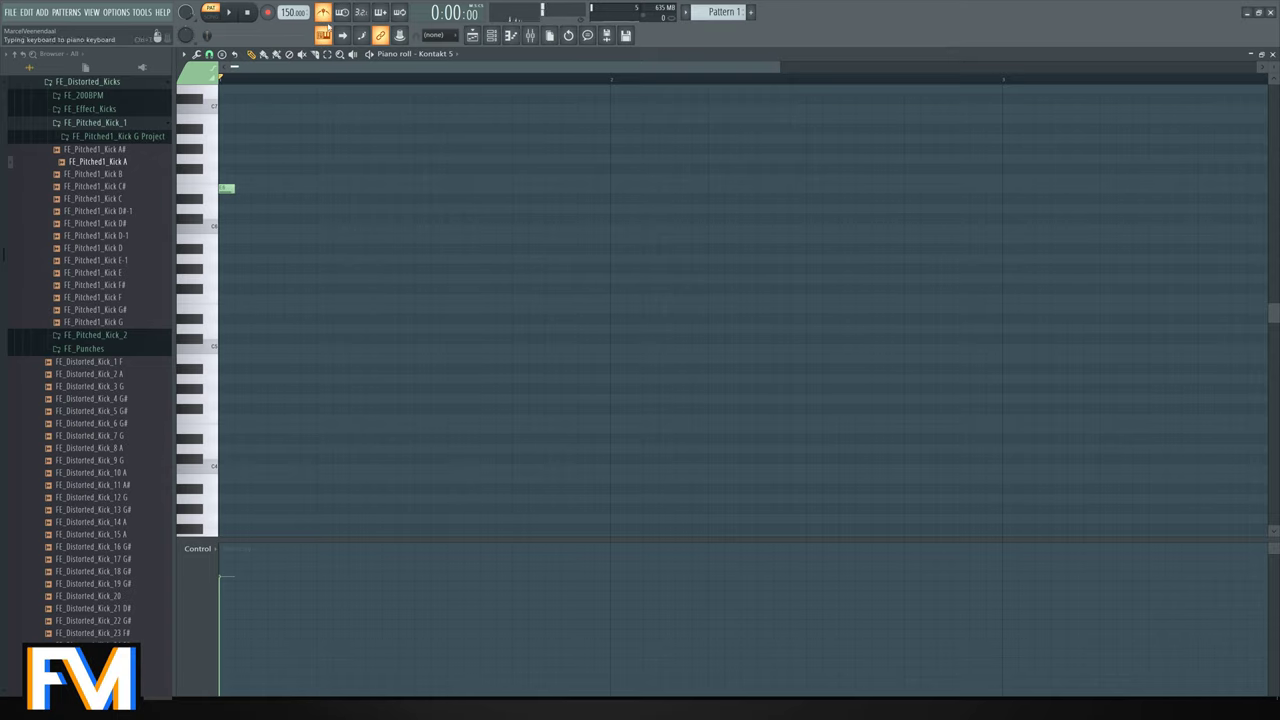
# Turn on the metronome and set its sound to Cowbell.
pyautogui.click(325, 16)
pyautogui.rightClick(325, 14)
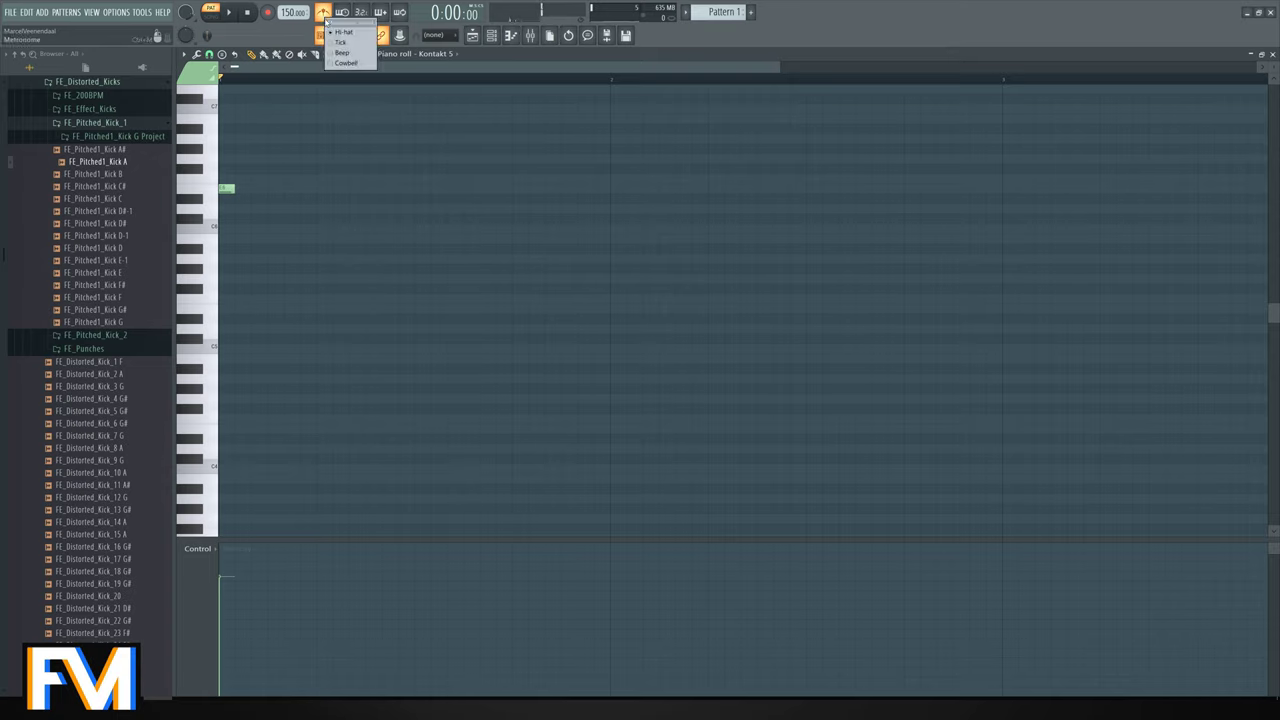
pyautogui.click(345, 63)
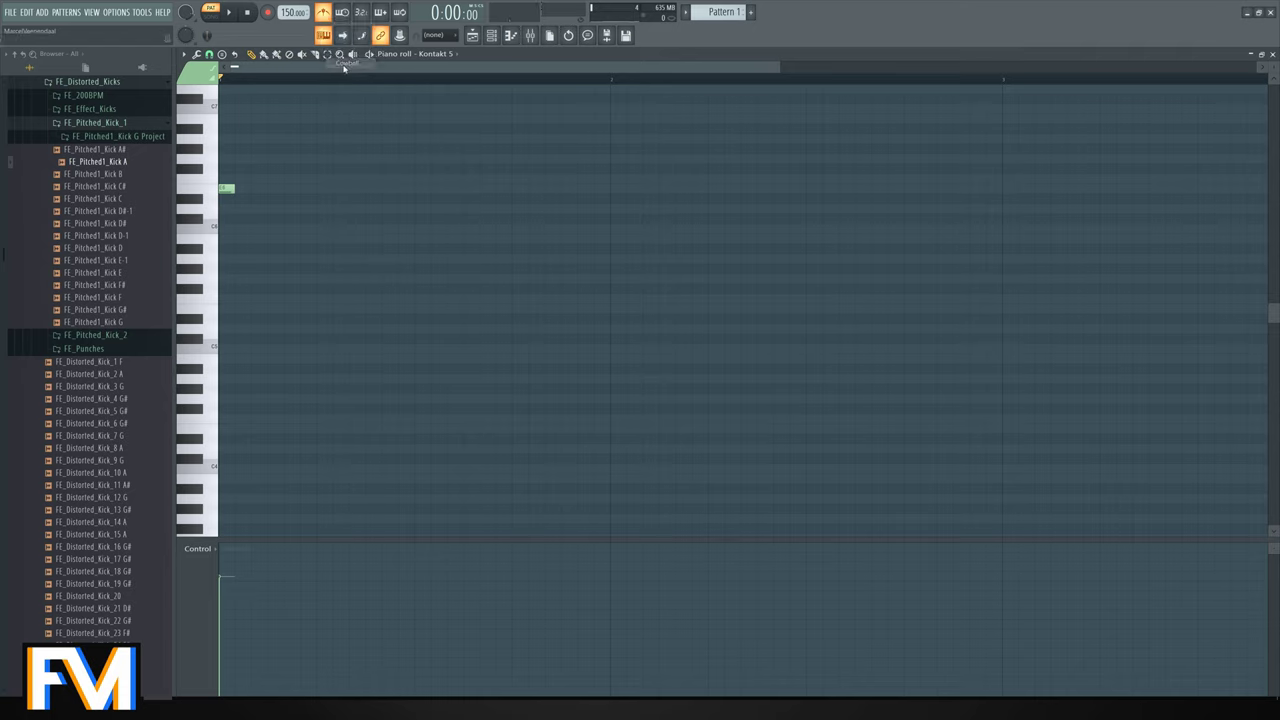
pyautogui.rightClick(323, 15)
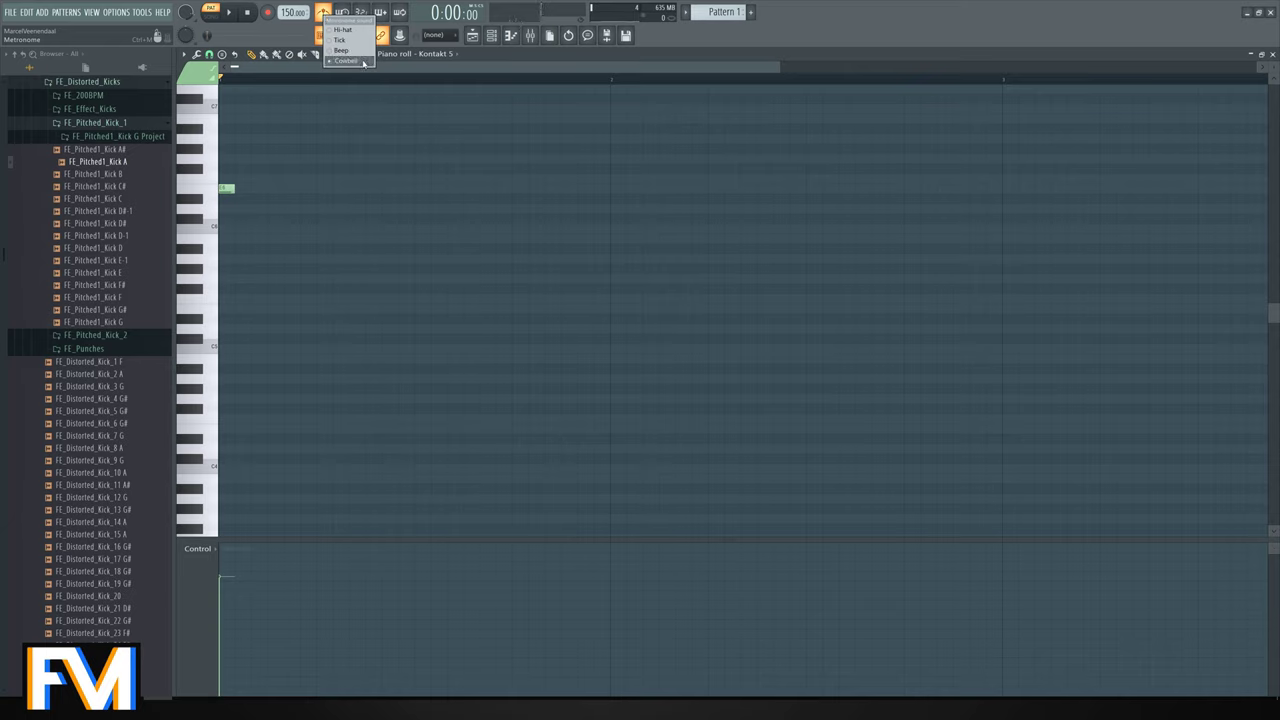
pyautogui.click(362, 61)
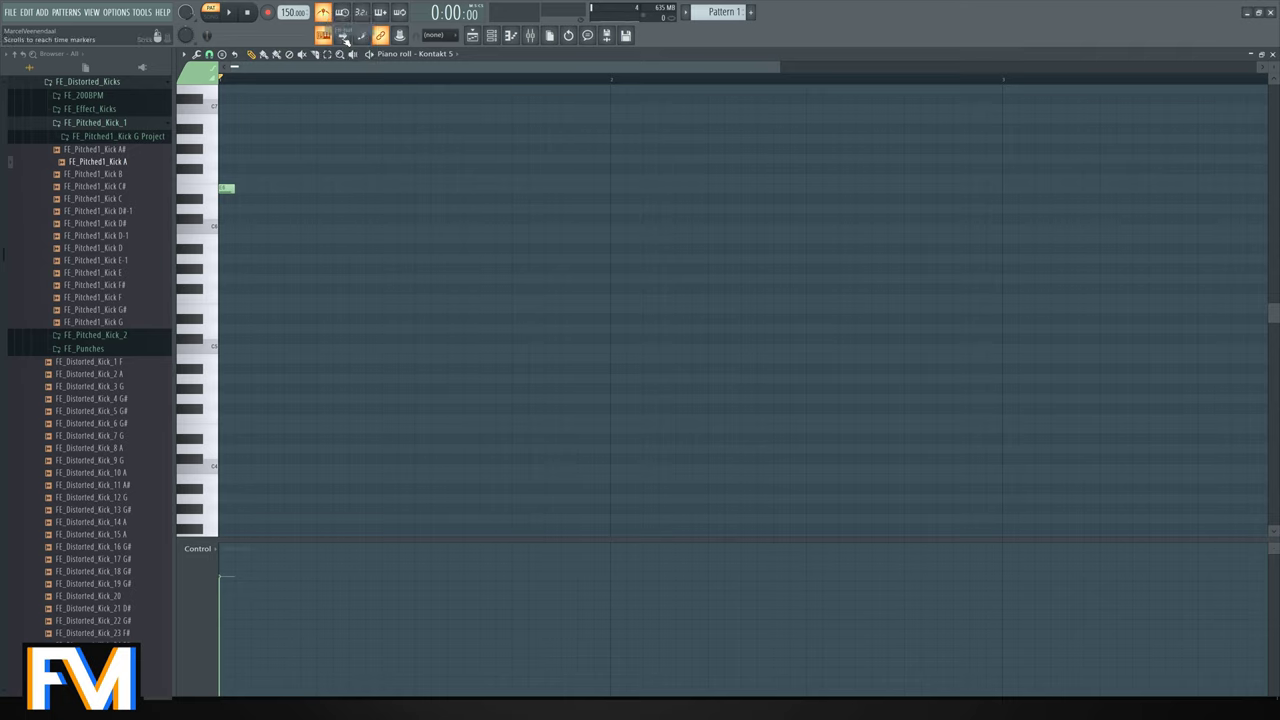
# Start playback with the metronome and place a short E6 note on beat 2 of bar 1.
pyautogui.scroll(-3, 254, 174)
pyautogui.scroll(4, 232, 190)
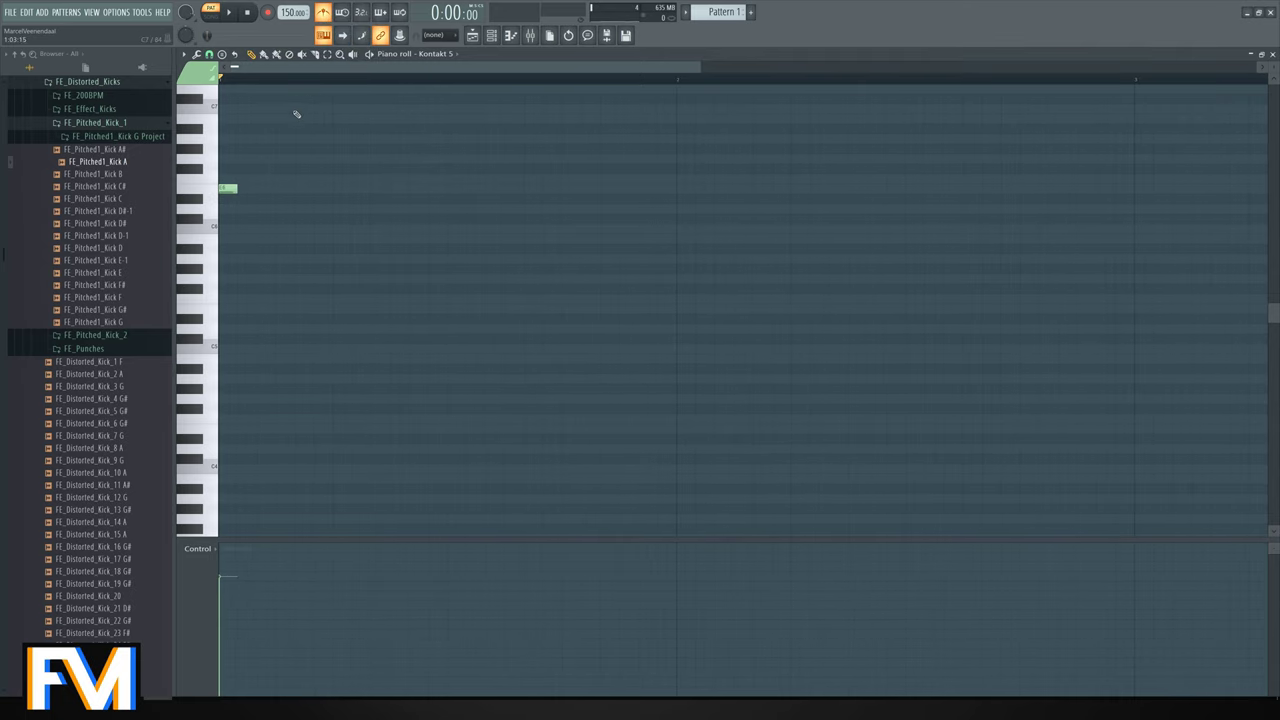
pyautogui.press('space')
pyautogui.click(342, 189)
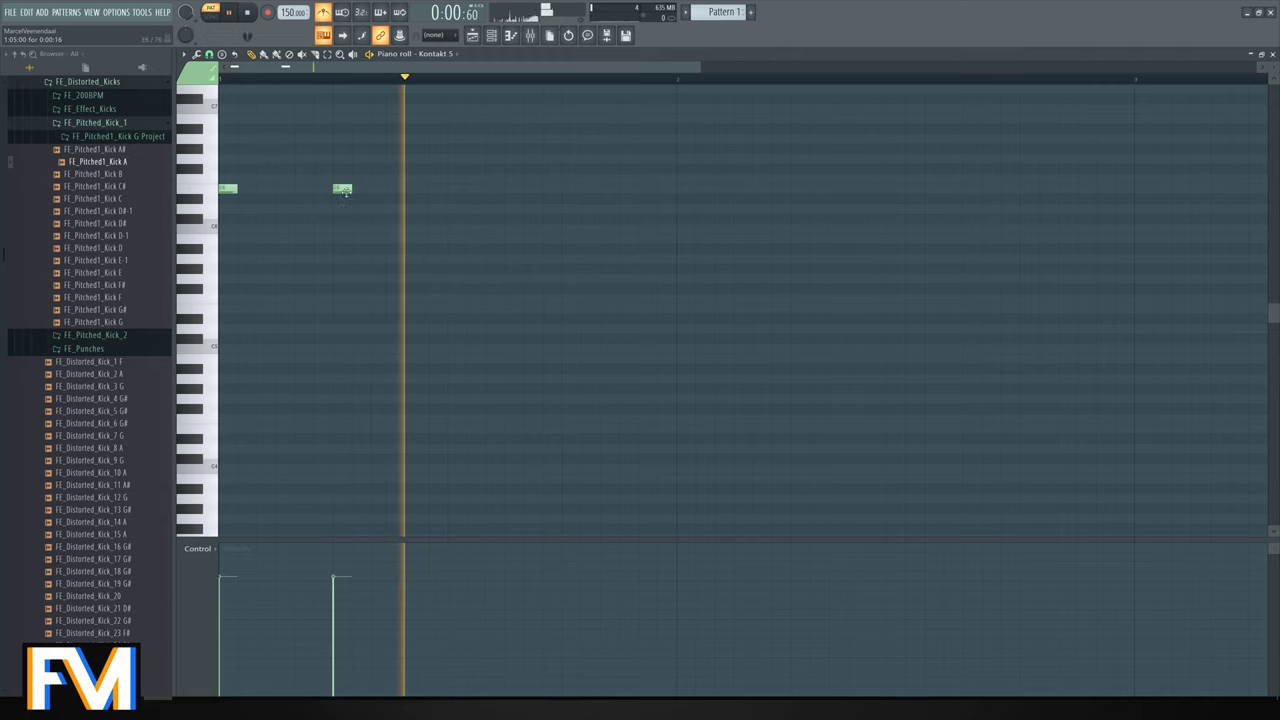
# Continue the melody with short notes on E6 at beat 3, G6 just before bar 2 and A6 at bar 2, auditioning it.
pyautogui.moveTo(522, 160); pyautogui.dragTo(700, 150)
pyautogui.press('space')
pyautogui.click(566, 148)
pyautogui.press('space')
pyautogui.press('space')
pyautogui.hotkey('ctrl', 'a')
pyautogui.hotkey('ctrl', 'd')
# Replace the off-beat G6 note with one on beat 4 of bar 1 and play the melody back.
pyautogui.rightClick(650, 158)
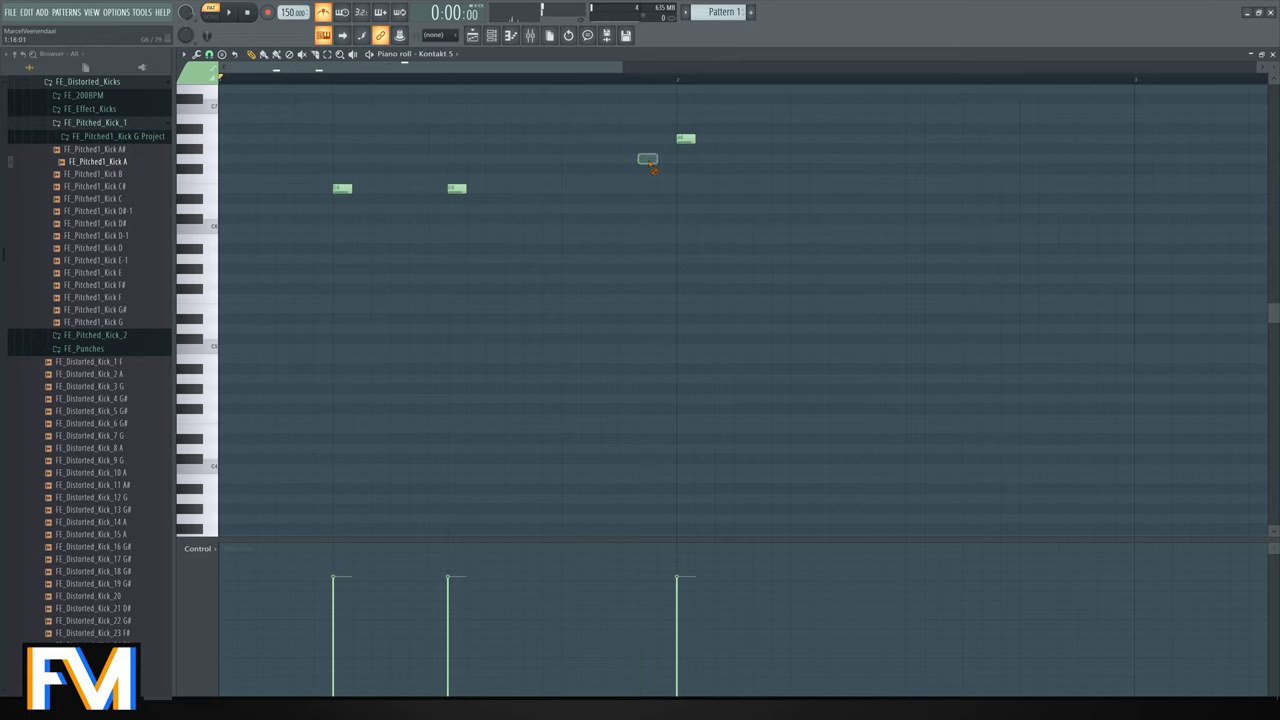
pyautogui.press('space')
pyautogui.click(566, 158)
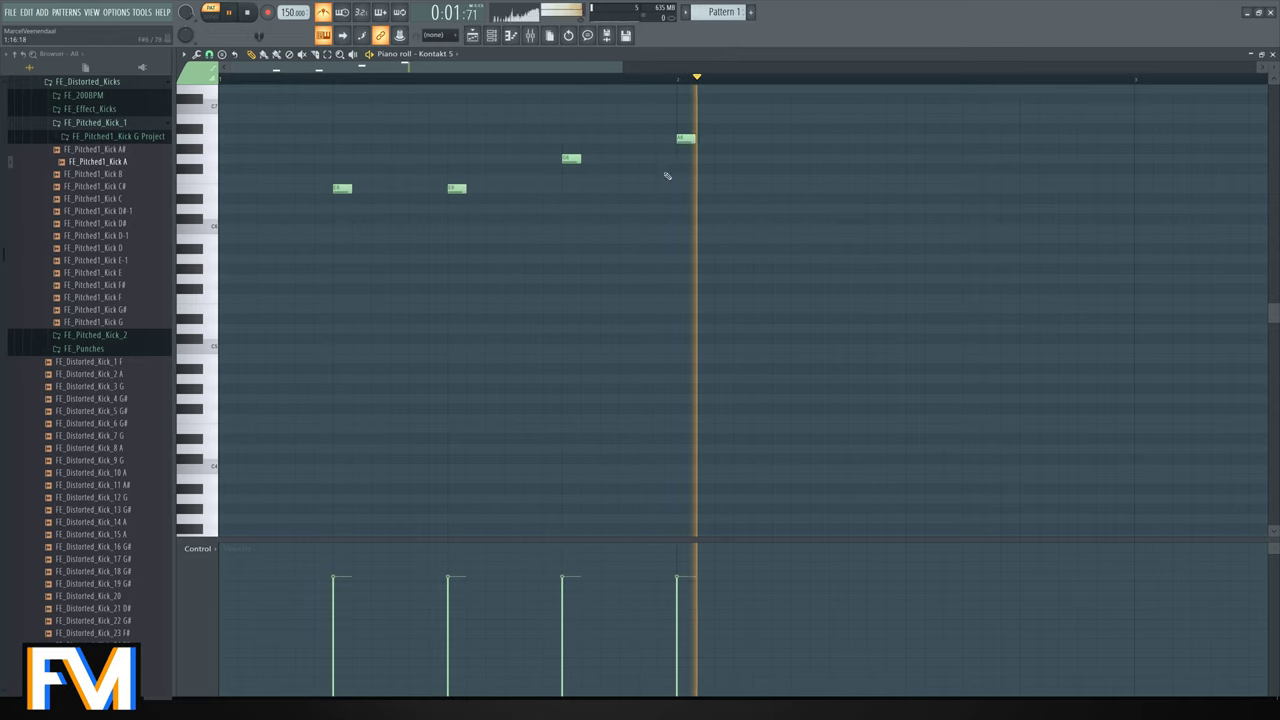
pyautogui.scroll(-2, 506, 160)
pyautogui.press('space')
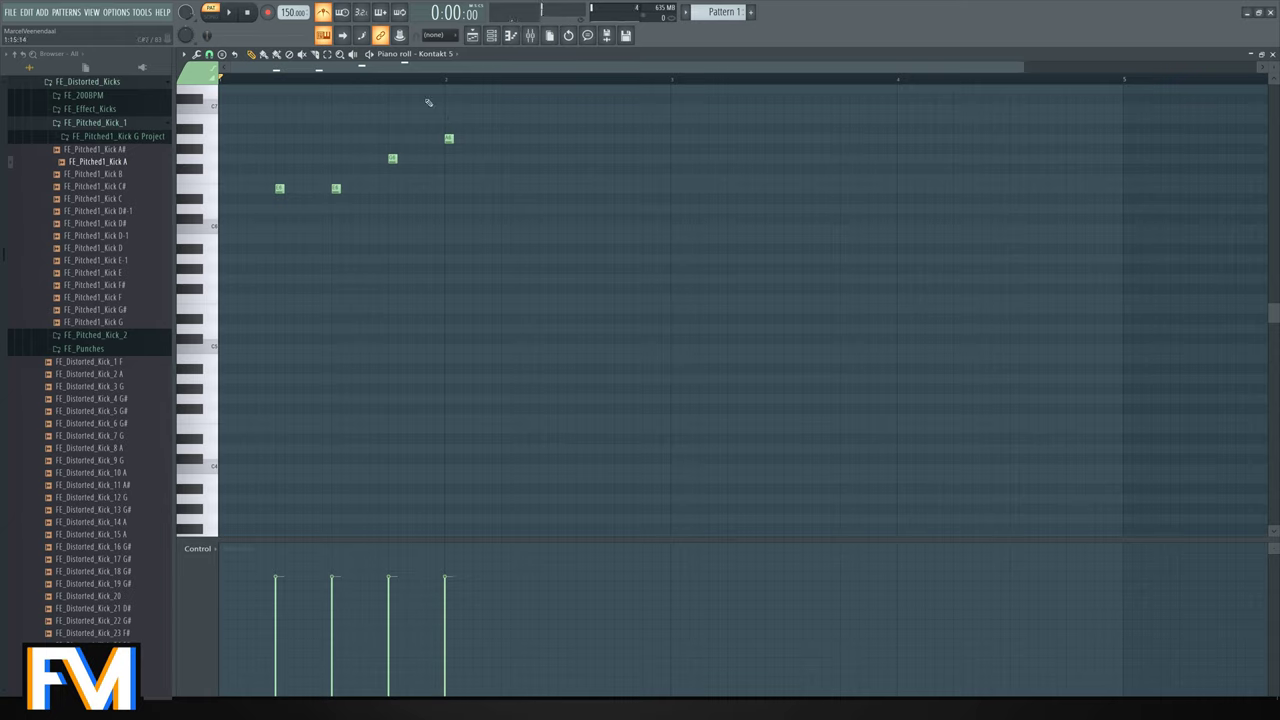
# Play the melody from the individual note positions along the timeline to check each note against the metronome beat.
pyautogui.click(451, 80)
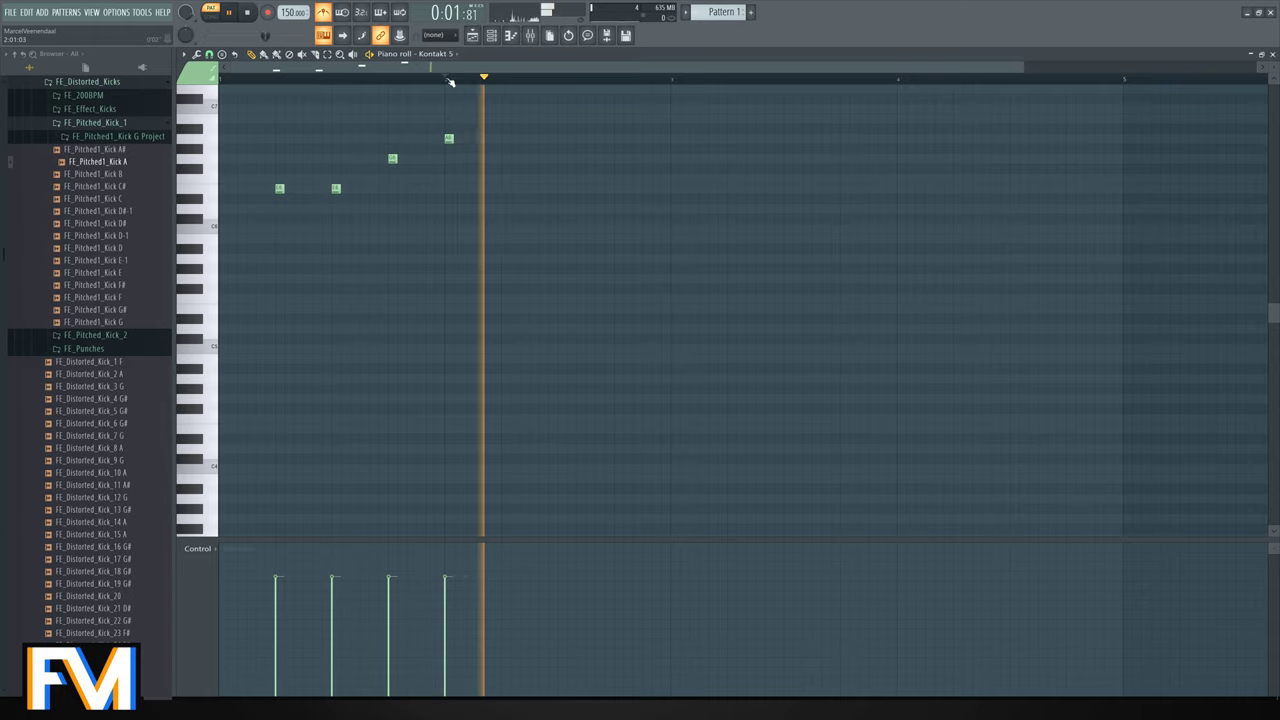
pyautogui.click(284, 82)
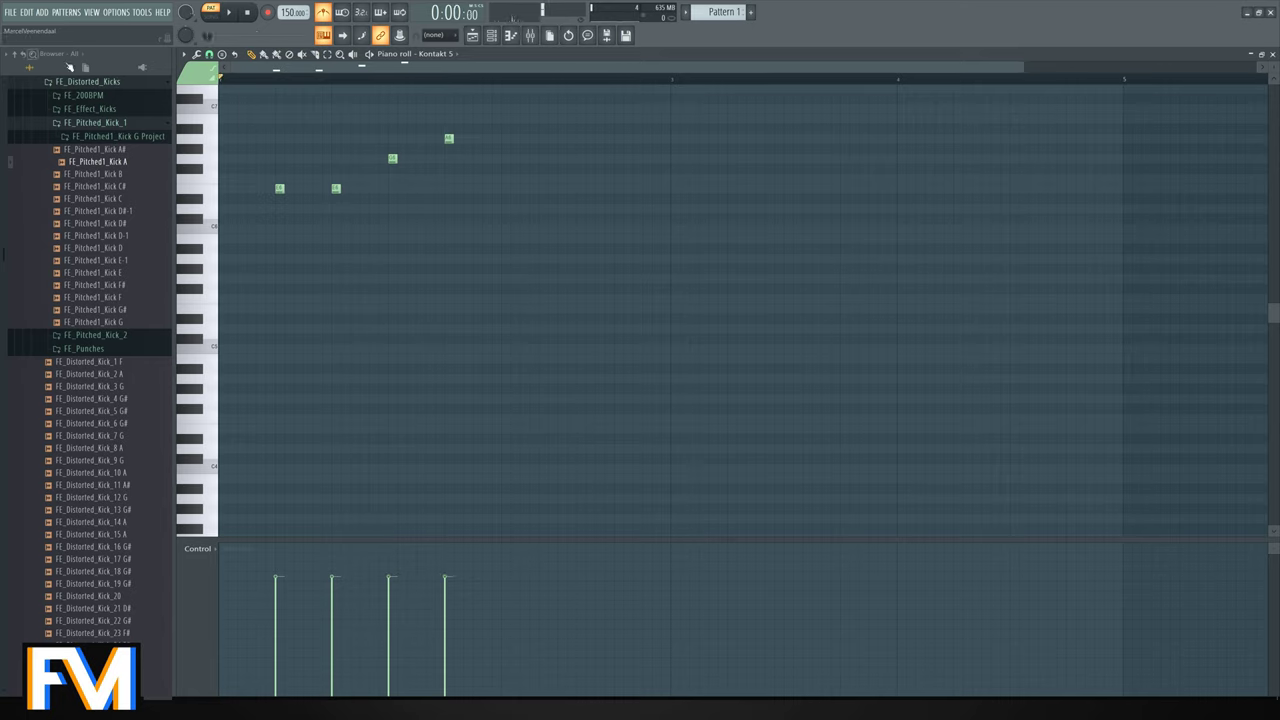
pyautogui.click(333, 80)
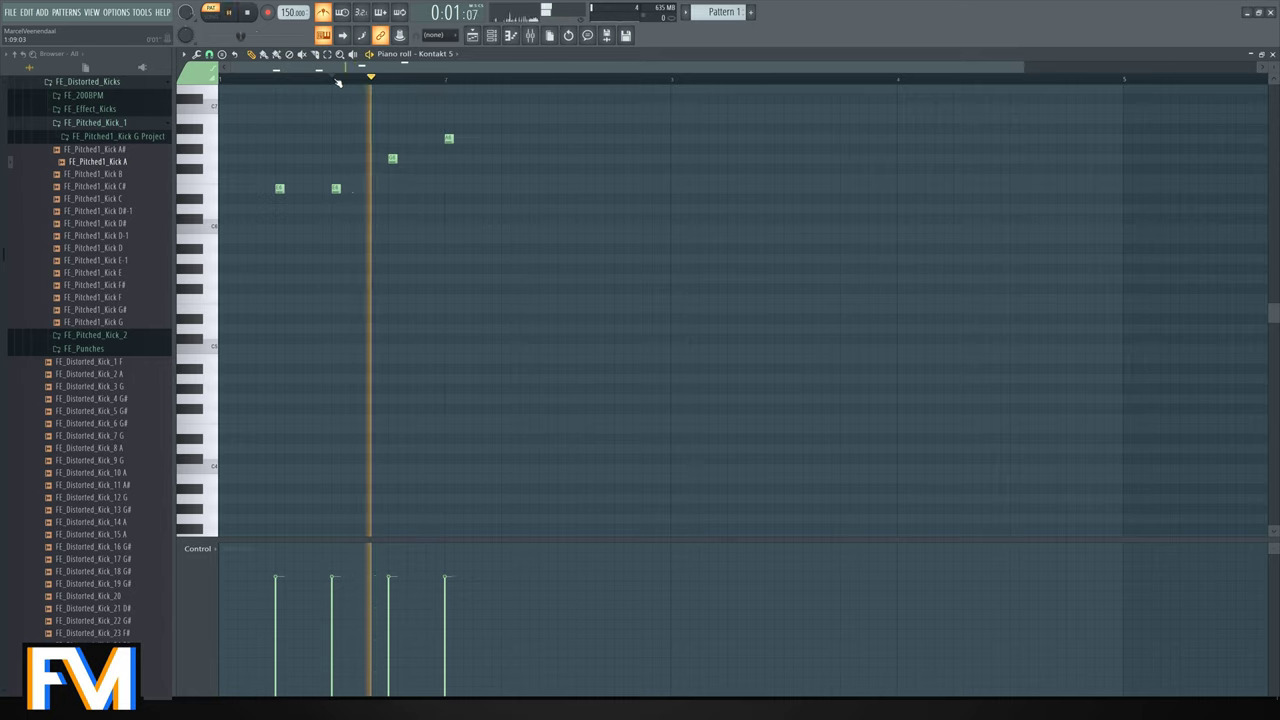
pyautogui.click(389, 79)
pyautogui.click(446, 80)
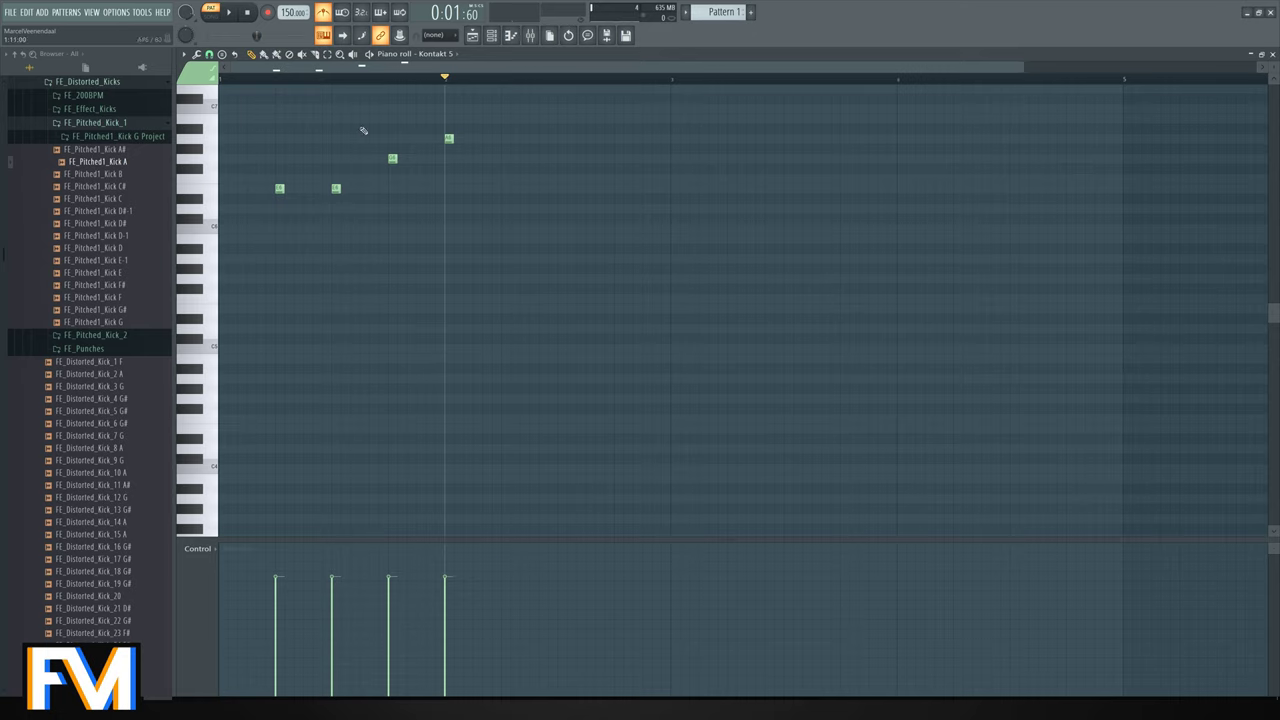
pyautogui.press('space')
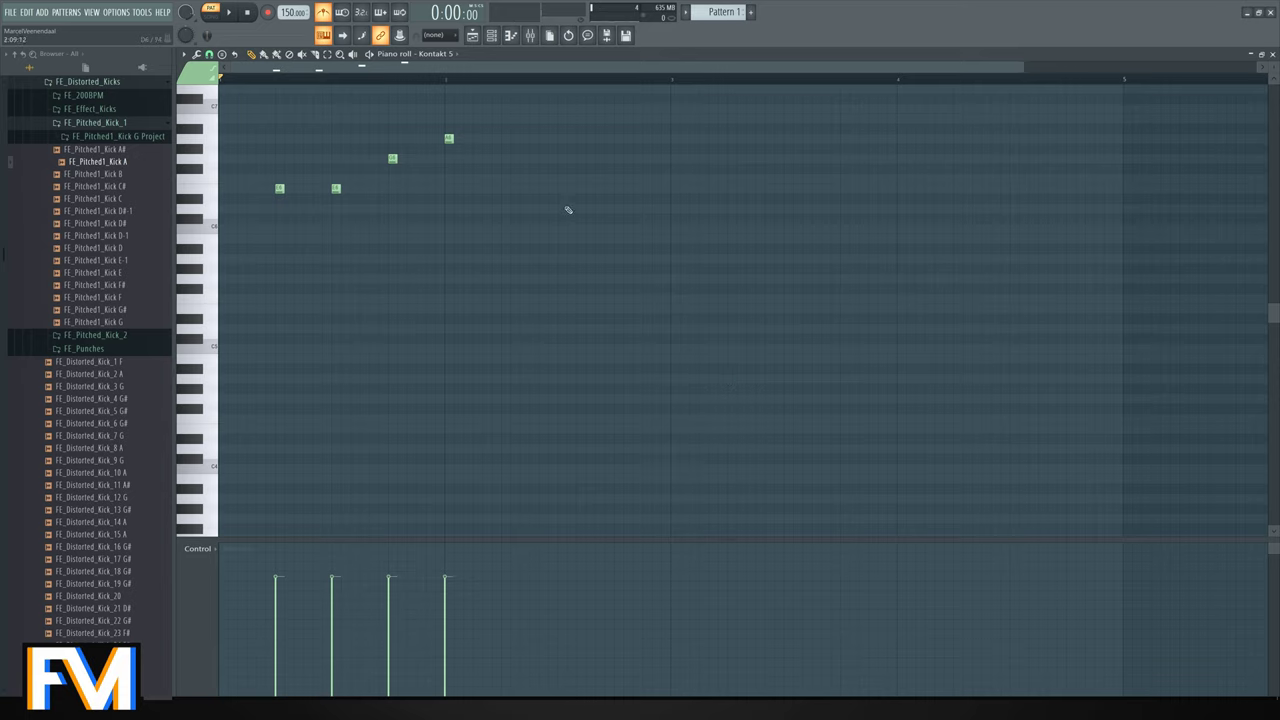
# Continue the melody with short notes from bar 2 through bar 9, playing it back against the metronome.
pyautogui.press('space')
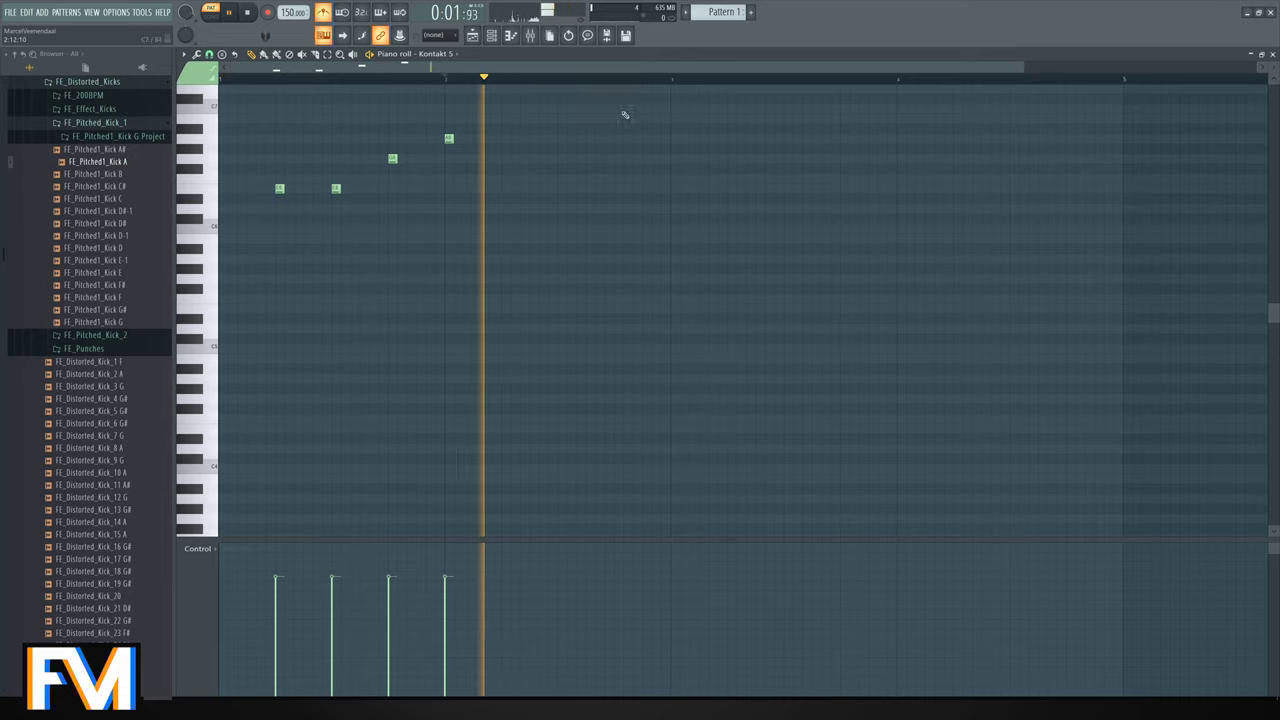
pyautogui.click(559, 130)
pyautogui.moveTo(557, 133); pyautogui.dragTo(560, 140)
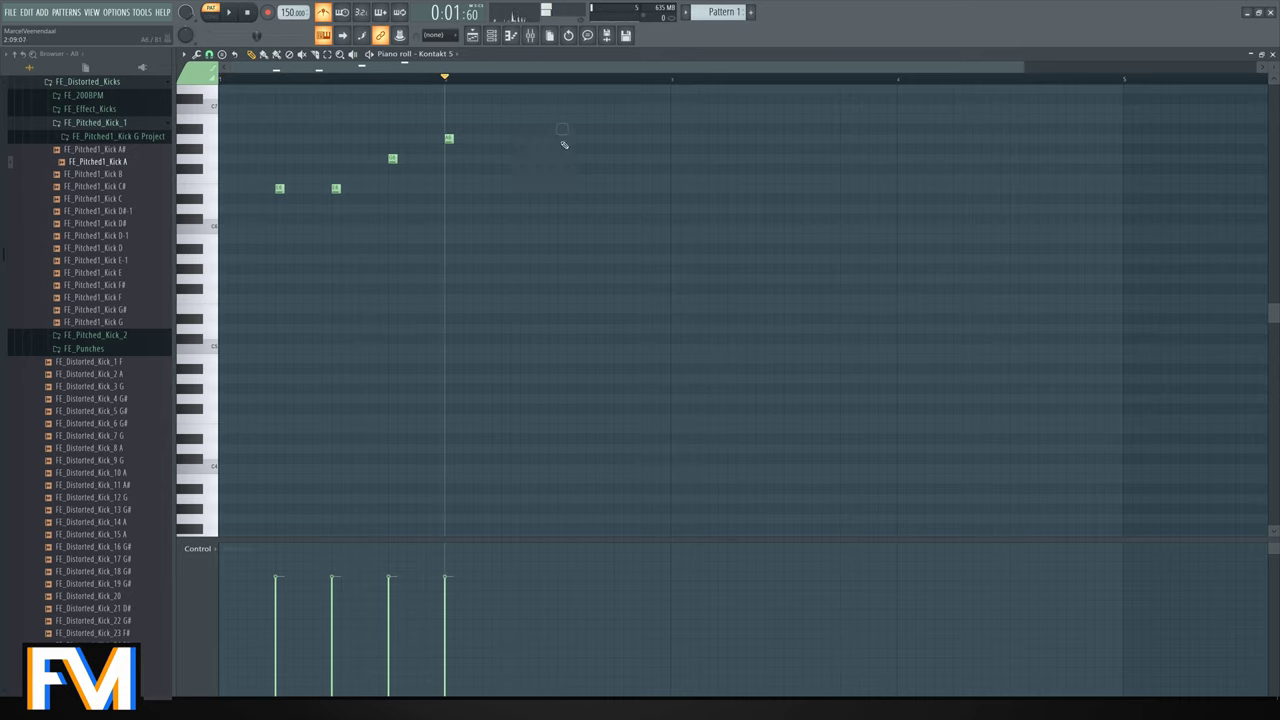
pyautogui.press('space')
pyautogui.click(735, 131)
pyautogui.moveTo(735, 131); pyautogui.dragTo(786, 146)
pyautogui.click(787, 131)
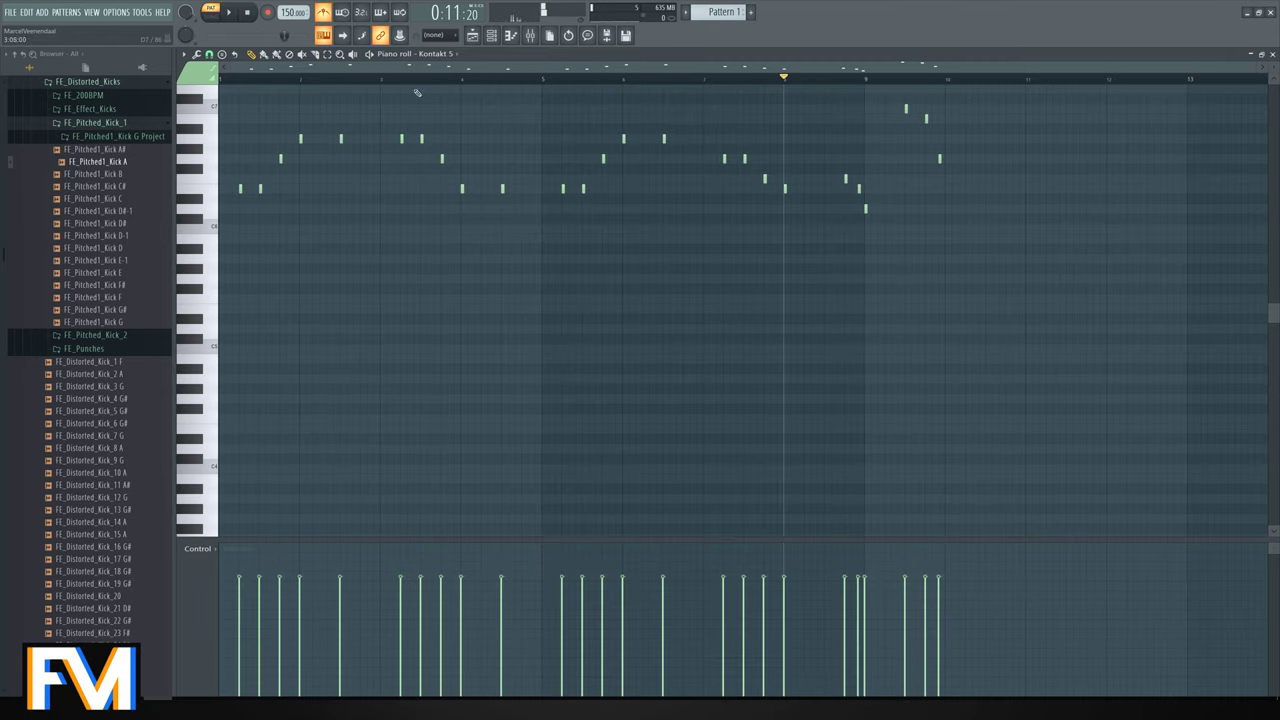
pyautogui.press('space')
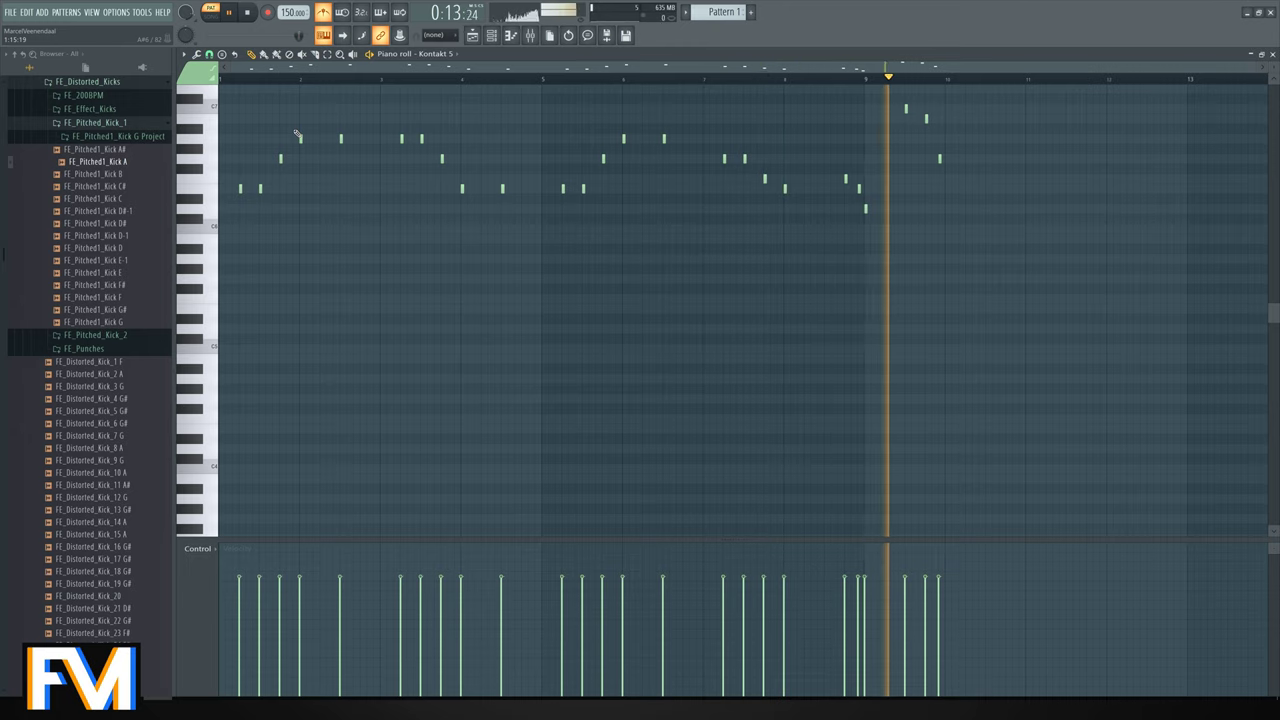
pyautogui.press('space')
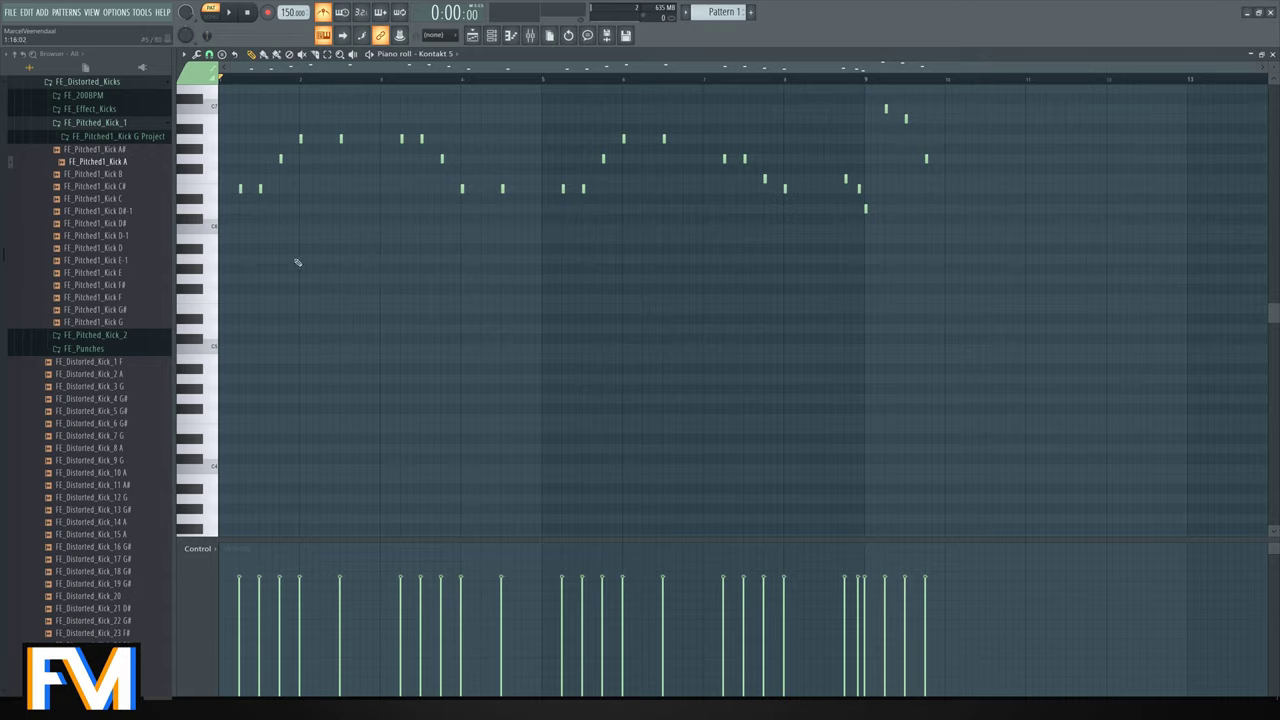
# Place a short F4 note at bar 2 and a short C4 note at bar 4 beneath the melody.
pyautogui.scroll(3, 236, 262)
pyautogui.click(349, 389)
pyautogui.rightClick(350, 389)
pyautogui.click(350, 408)
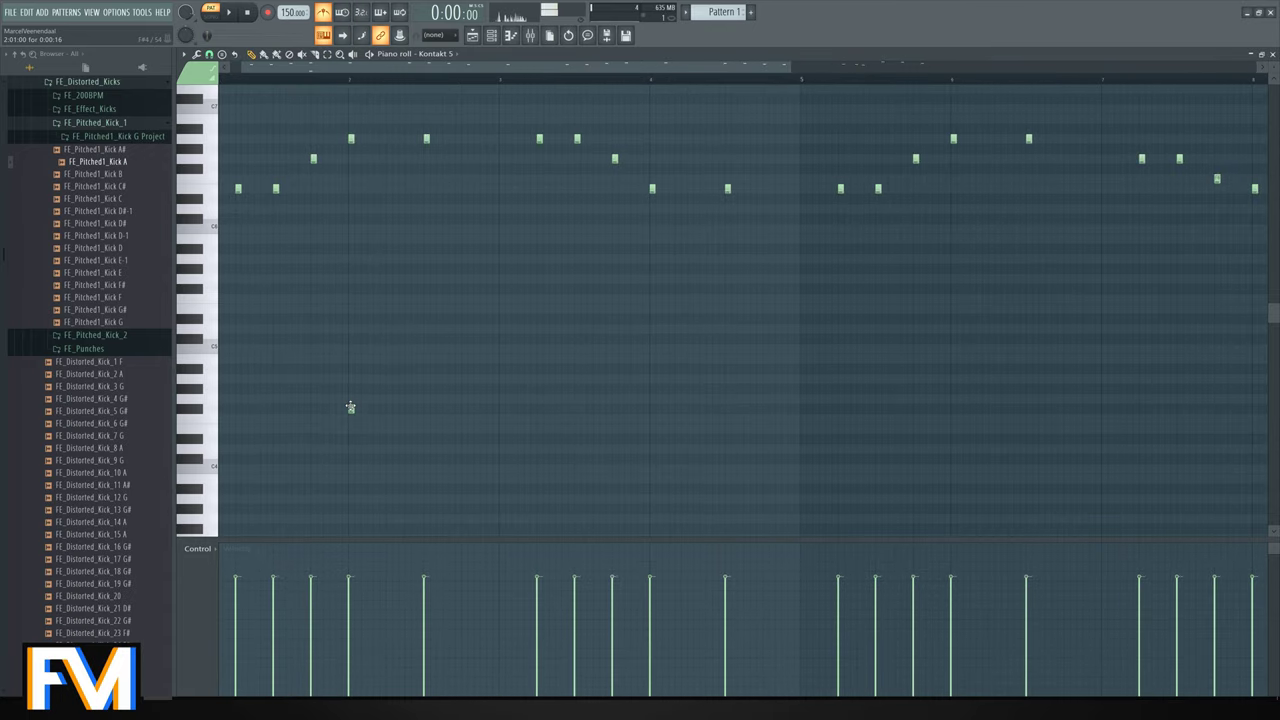
pyautogui.click(350, 418)
pyautogui.click(652, 469)
# Repeat the low notes every two beats, with F4 across bars 2 and 3 and C4 across bars 4 and 5.
pyautogui.moveTo(311, 386); pyautogui.dragTo(694, 532)
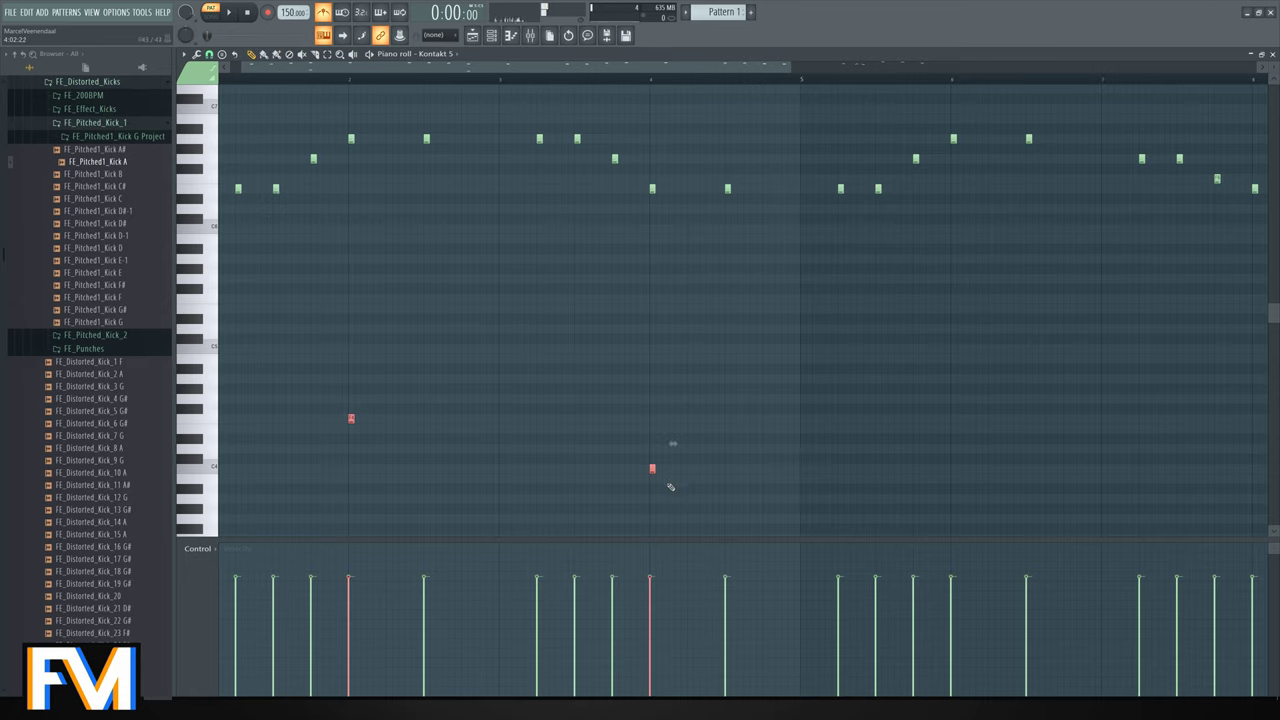
pyautogui.moveTo(652, 469); pyautogui.dragTo(803, 476)
pyautogui.moveTo(880, 502); pyautogui.dragTo(232, 344)
pyautogui.moveTo(352, 419); pyautogui.dragTo(428, 434)
pyautogui.hotkey('ctrl', 'd')
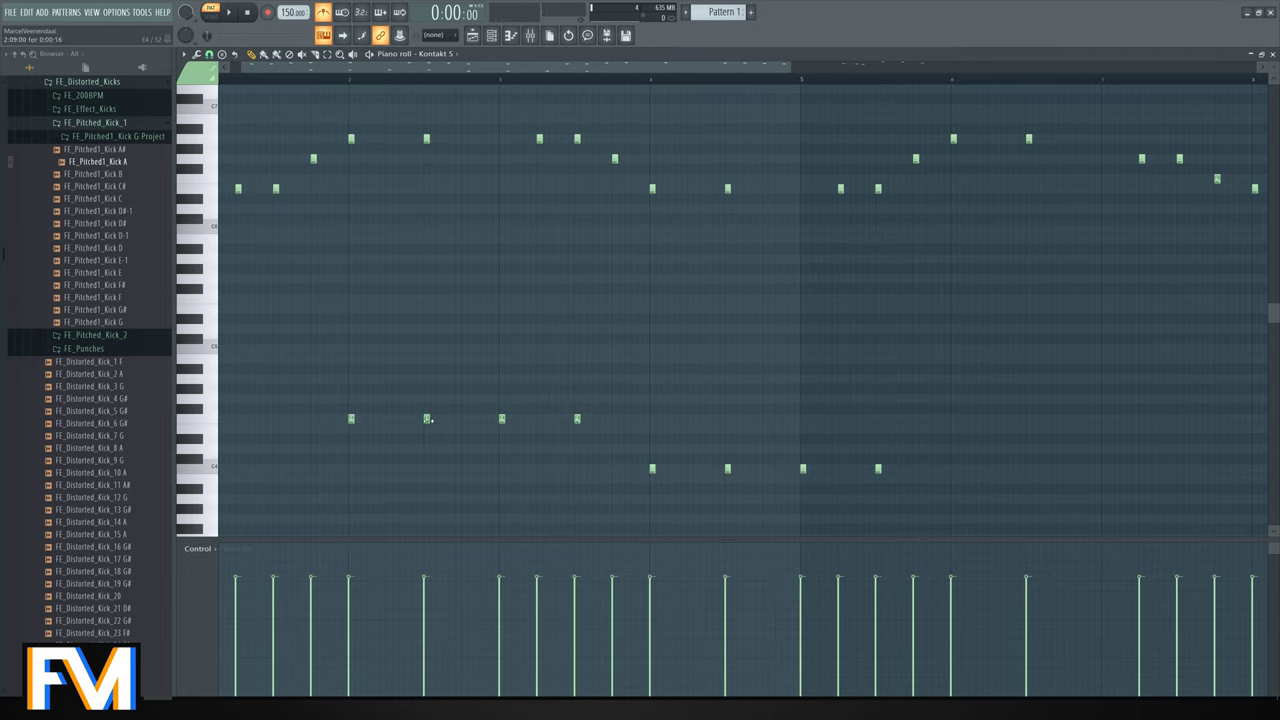
# Build the bass on every beat: F4 in bars 2–3 and 6–7, A3 in bars 4–5, C4 in bar 8, G3 in bar 9.
pyautogui.moveTo(314, 364); pyautogui.dragTo(936, 524)
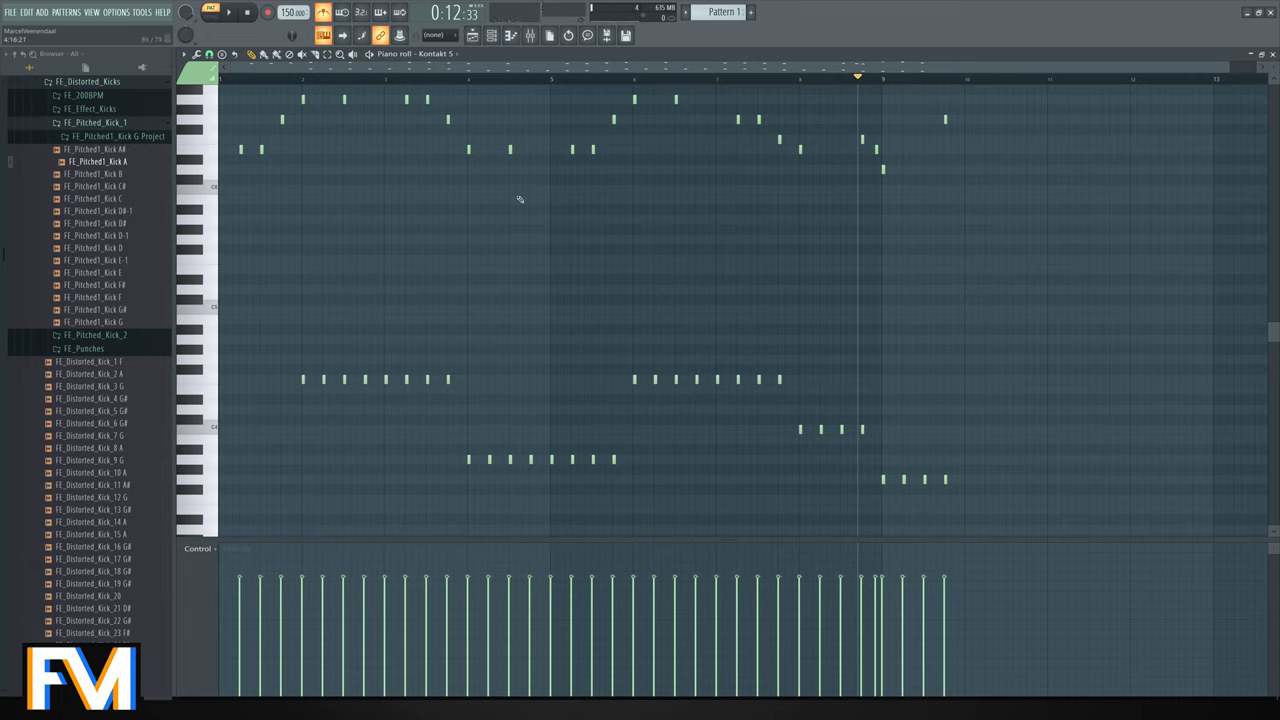
pyautogui.press('space')
pyautogui.scroll(3, 275, 218)
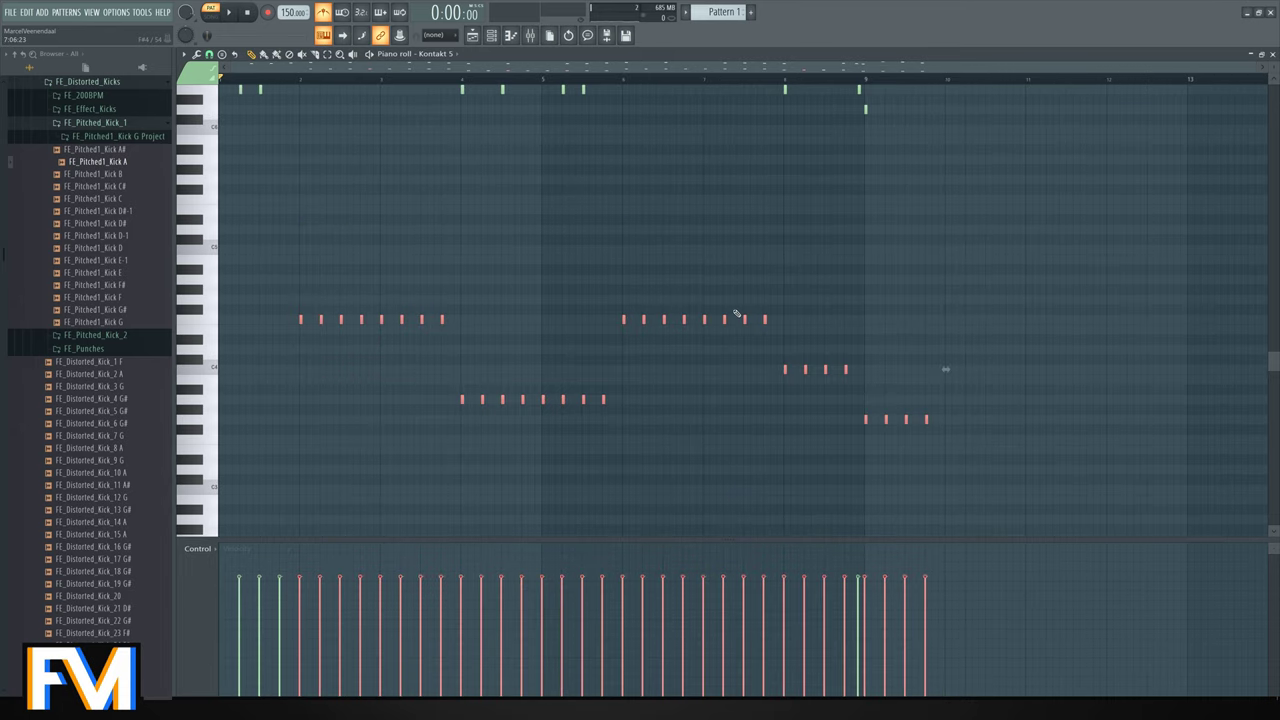
# Move the bass notes from Kontakt 5 into the Sylenth1 piano roll, starting at bar 1, and audition them.
pyautogui.press('Delete')
pyautogui.click(1273, 55)
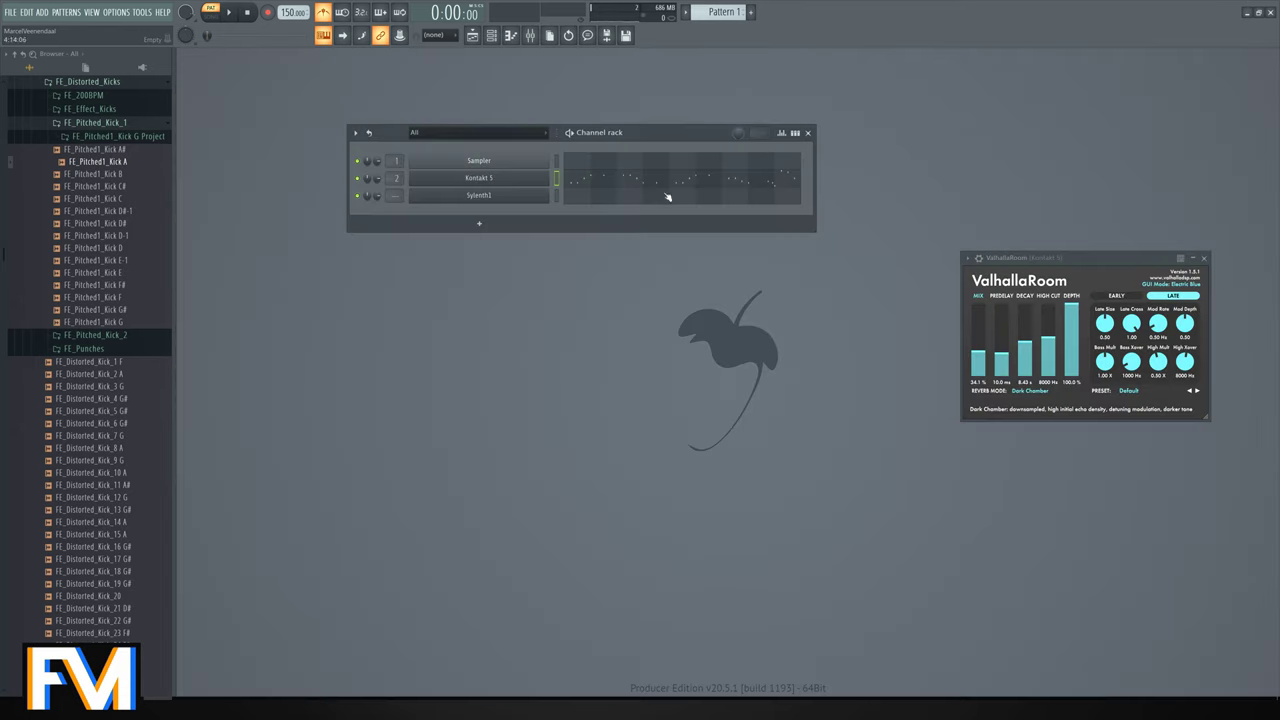
pyautogui.click(668, 195)
pyautogui.hotkey('ctrl', 'v')
pyautogui.press('space')
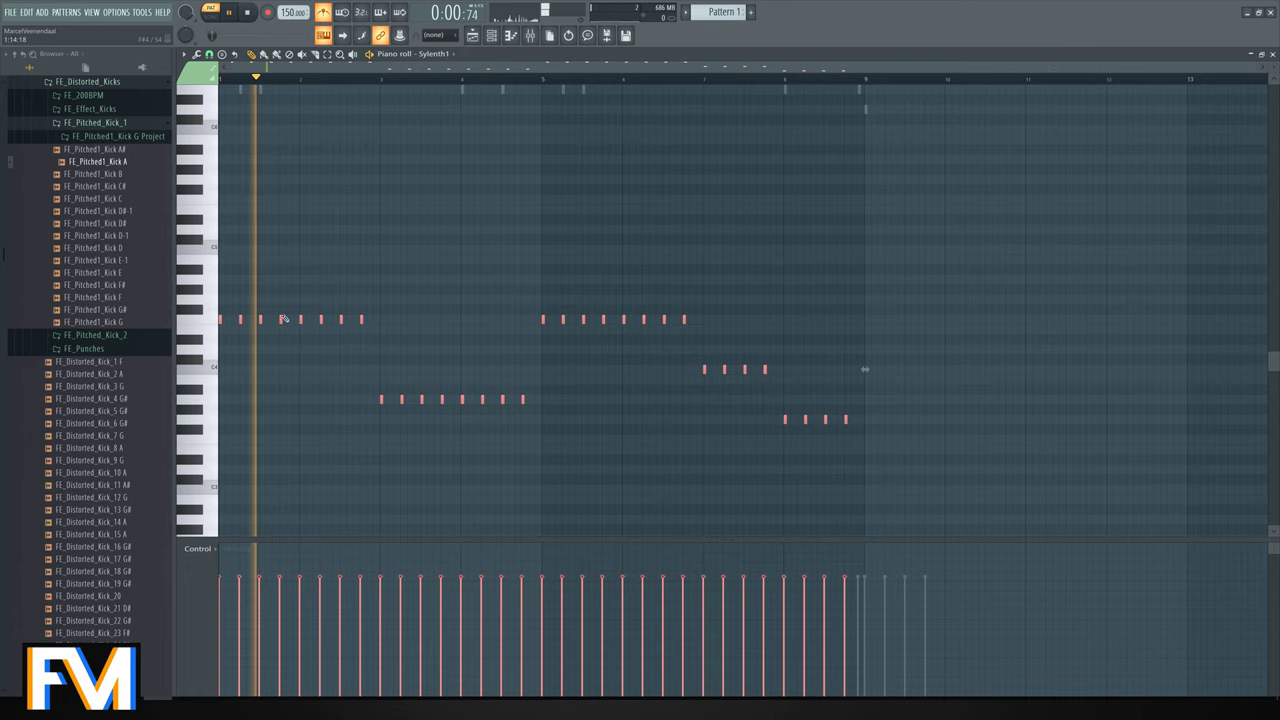
pyautogui.press('space')
# In Kontakt 5's piano roll, move the first three melody notes from bar 1 to beats 2 to 4 of bar 9.
pyautogui.click(1272, 55)
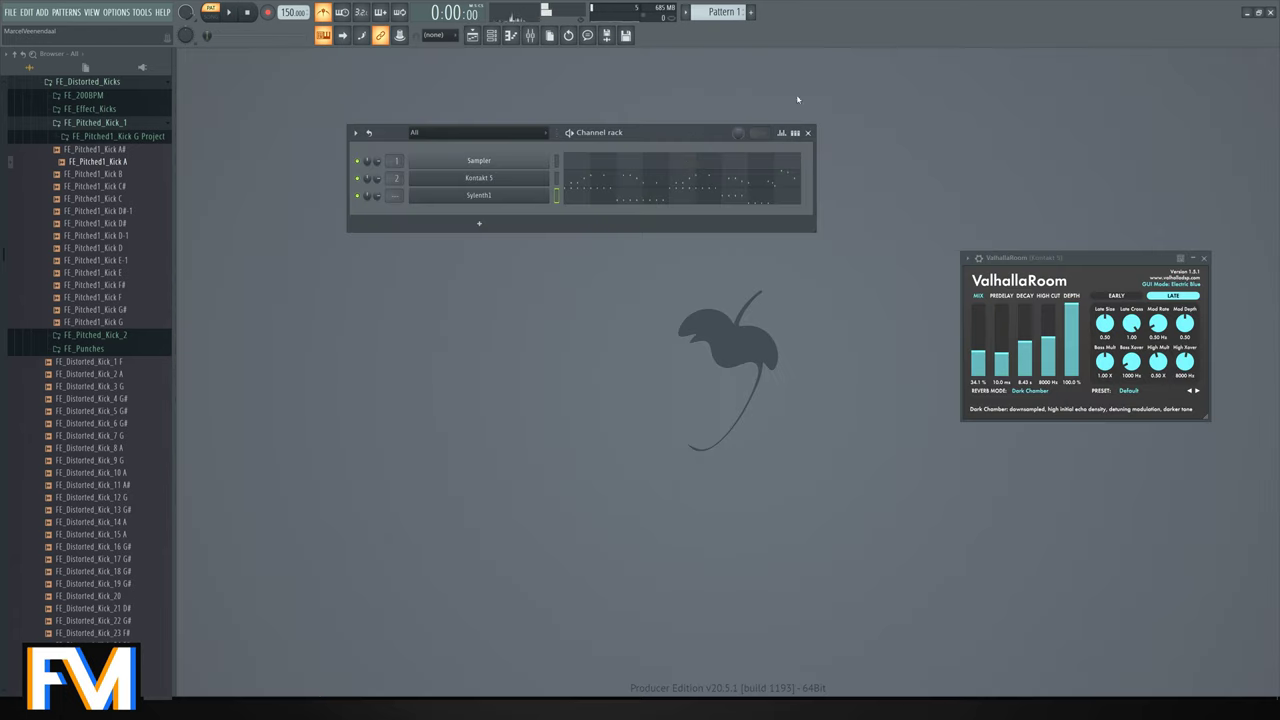
pyautogui.click(680, 178)
pyautogui.scroll(4, 508, 267)
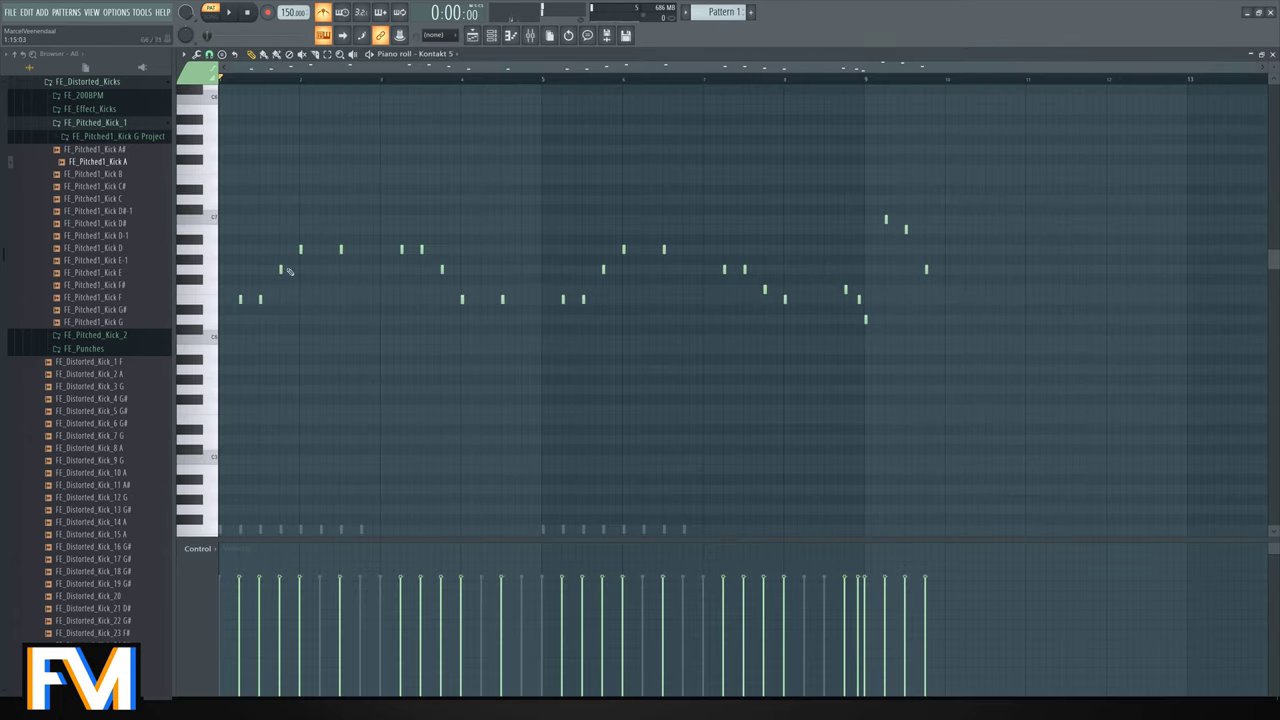
pyautogui.moveTo(288, 257); pyautogui.dragTo(219, 353)
pyautogui.moveTo(239, 297); pyautogui.dragTo(884, 307)
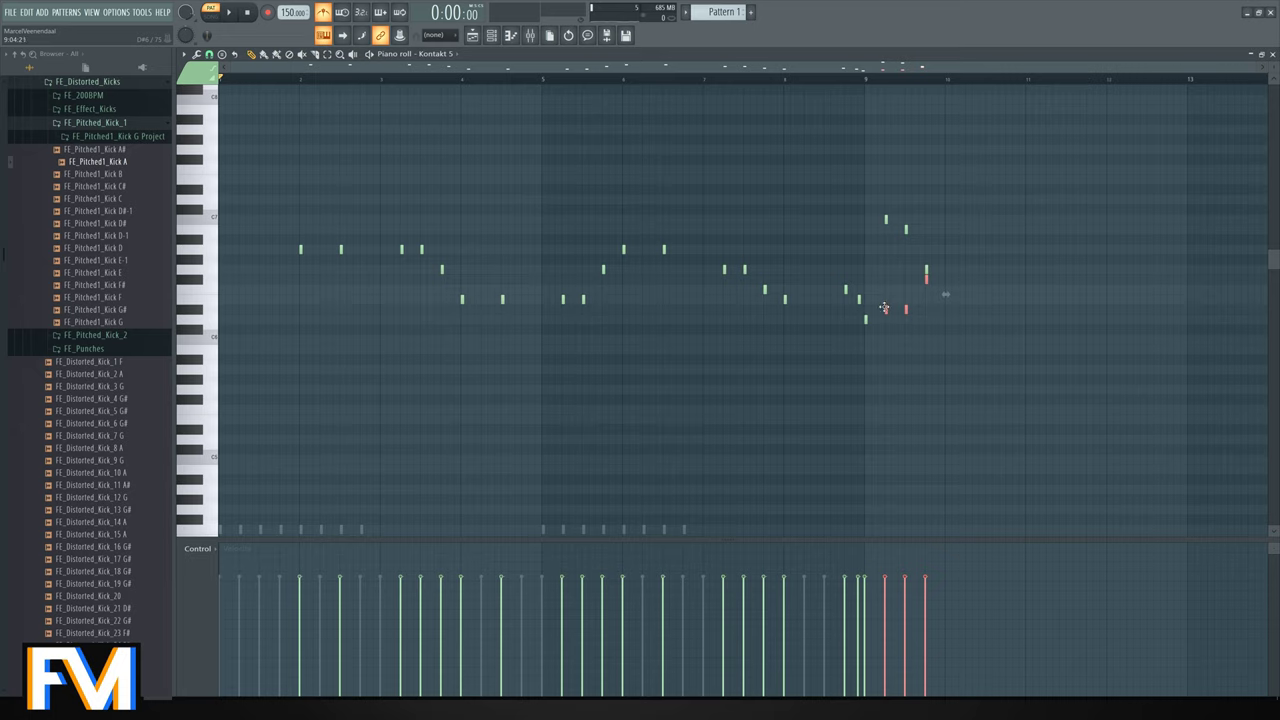
# Delete the old closing notes in bar 9 and pitch the three moved notes to E6, E6 and G6, auditioning the ending.
pyautogui.rightClick(887, 219)
pyautogui.click(850, 70)
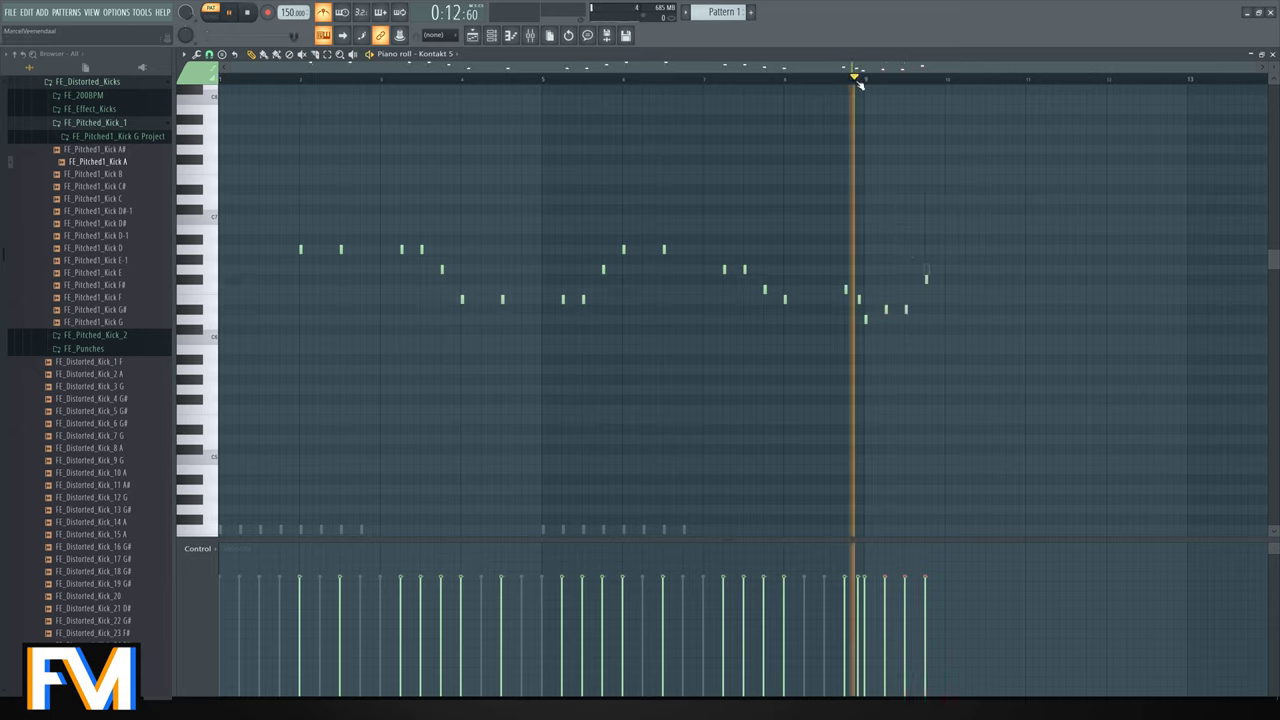
pyautogui.moveTo(955, 257)
pyautogui.mouseDown()
pyautogui.moveTo(880, 322)
pyautogui.moveTo(886, 301)
pyautogui.mouseUp()
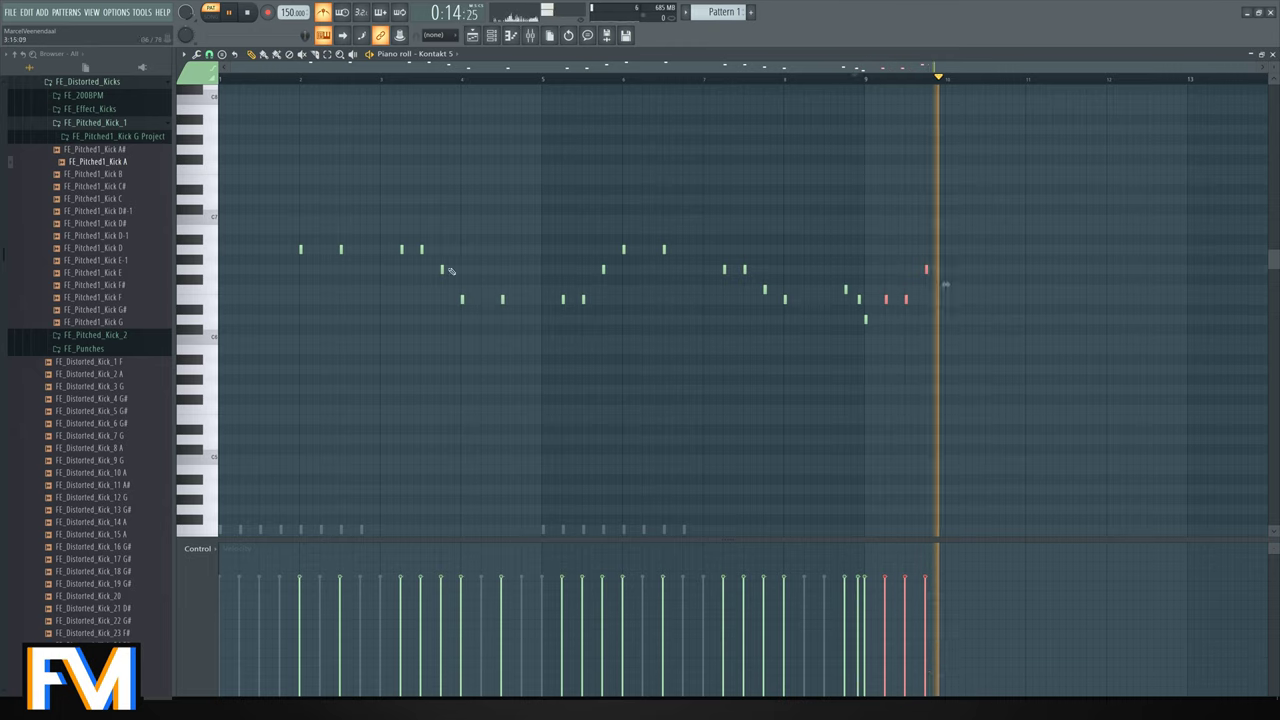
pyautogui.press('space')
# Shift the whole melody one bar earlier so it starts at bar 1, and stop playback.
pyautogui.hotkey('ctrl', 'a')
pyautogui.moveTo(303, 249); pyautogui.dragTo(194, 250)
pyautogui.hotkey('ctrl', 'd')
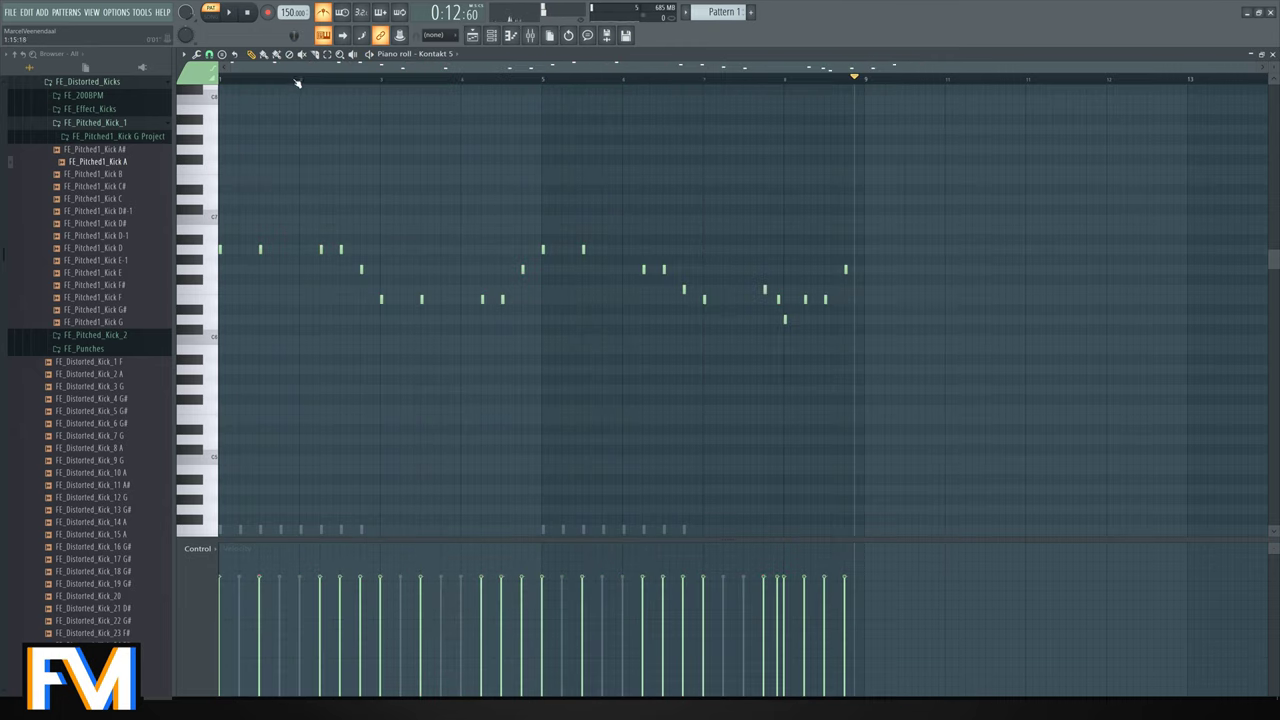
pyautogui.click(247, 12)
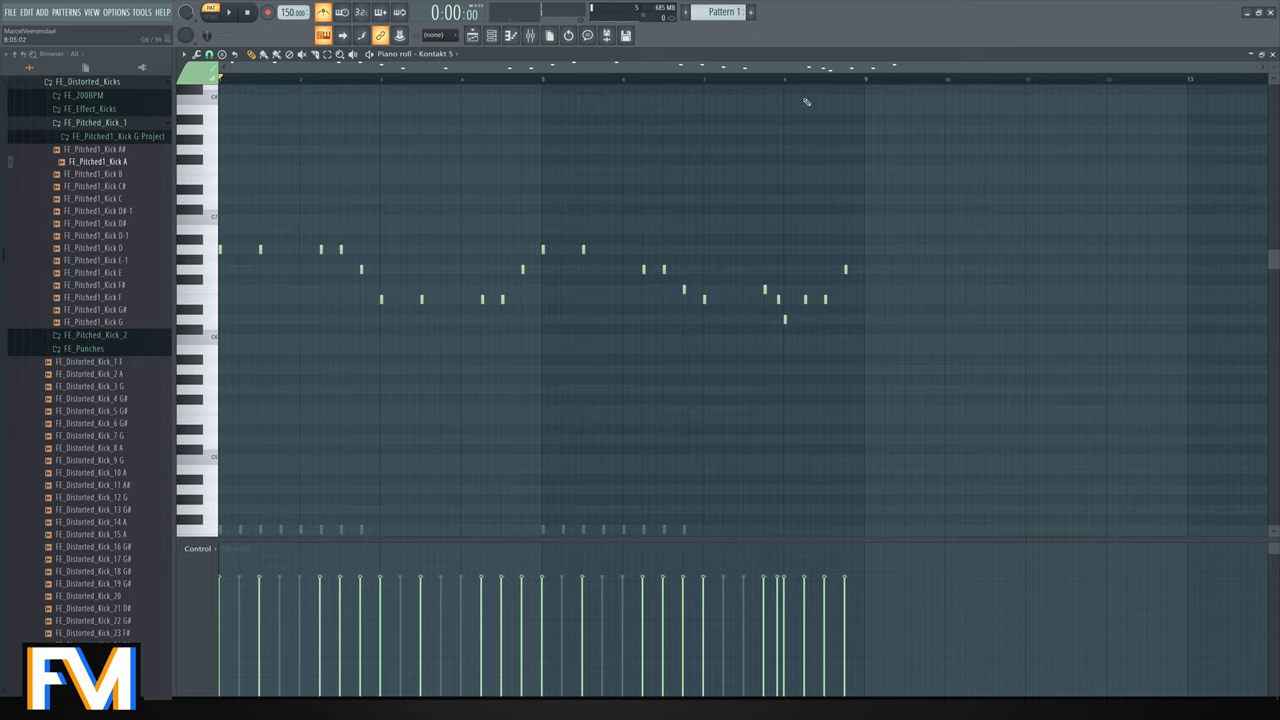
# Play the melody from bar 8 to check how it ends.
pyautogui.click(777, 79)
pyautogui.click(785, 79)
pyautogui.press('space')
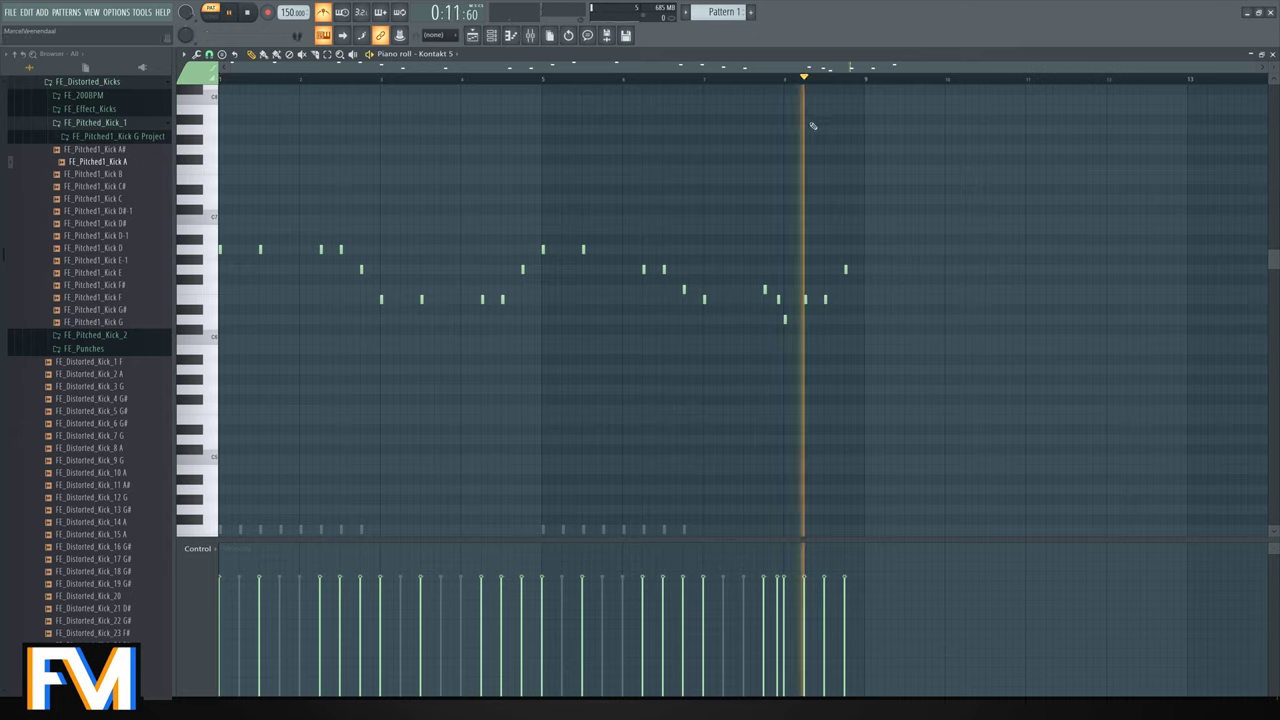
pyautogui.press('space')
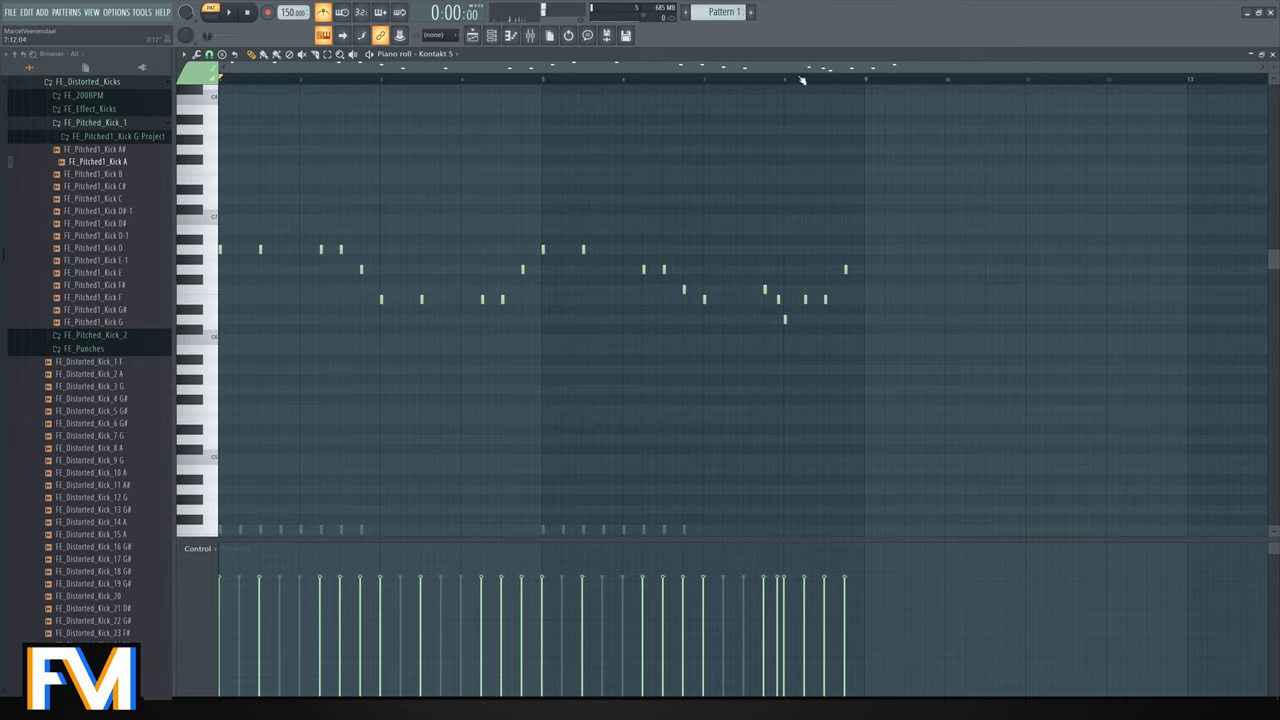
# In Sylenth1's piano roll, duplicate all bass notes about two-thirds of a beat after the originals.
pyautogui.click(1274, 54)
pyautogui.click(584, 201)
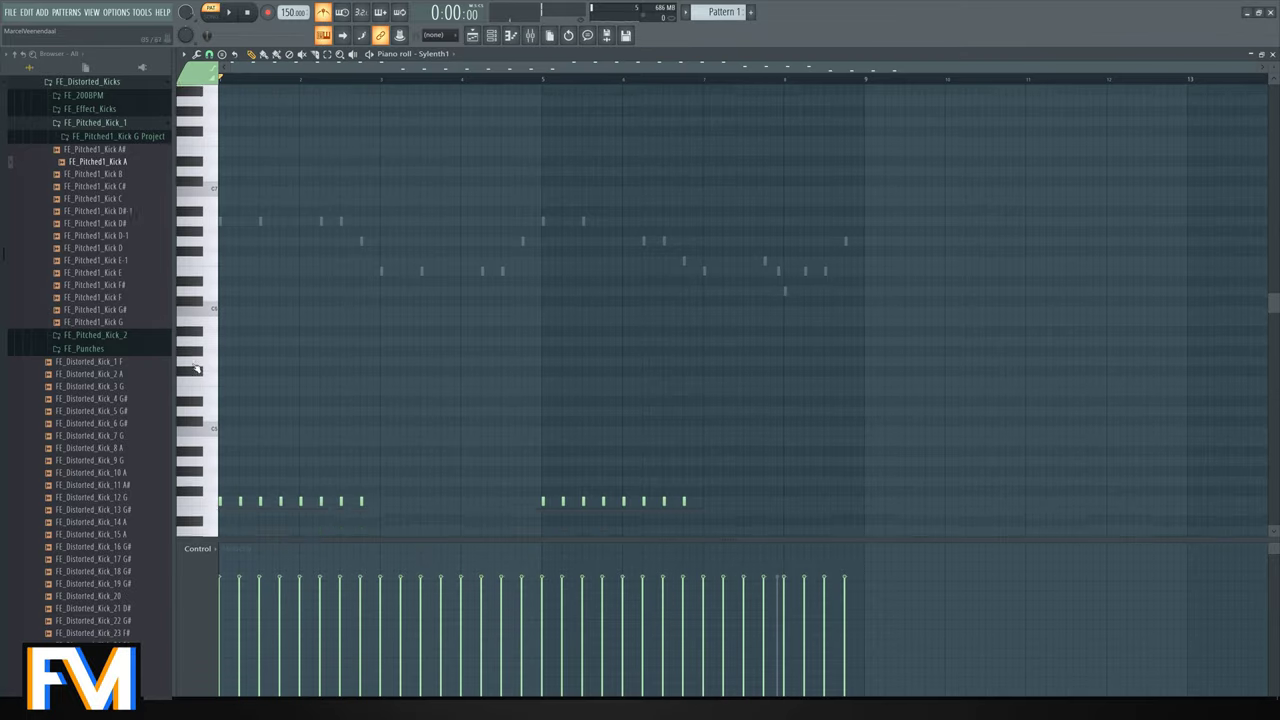
pyautogui.scroll(-3, 250, 352)
pyautogui.scroll(3, 266, 343)
pyautogui.moveTo(285, 352); pyautogui.dragTo(323, 352)
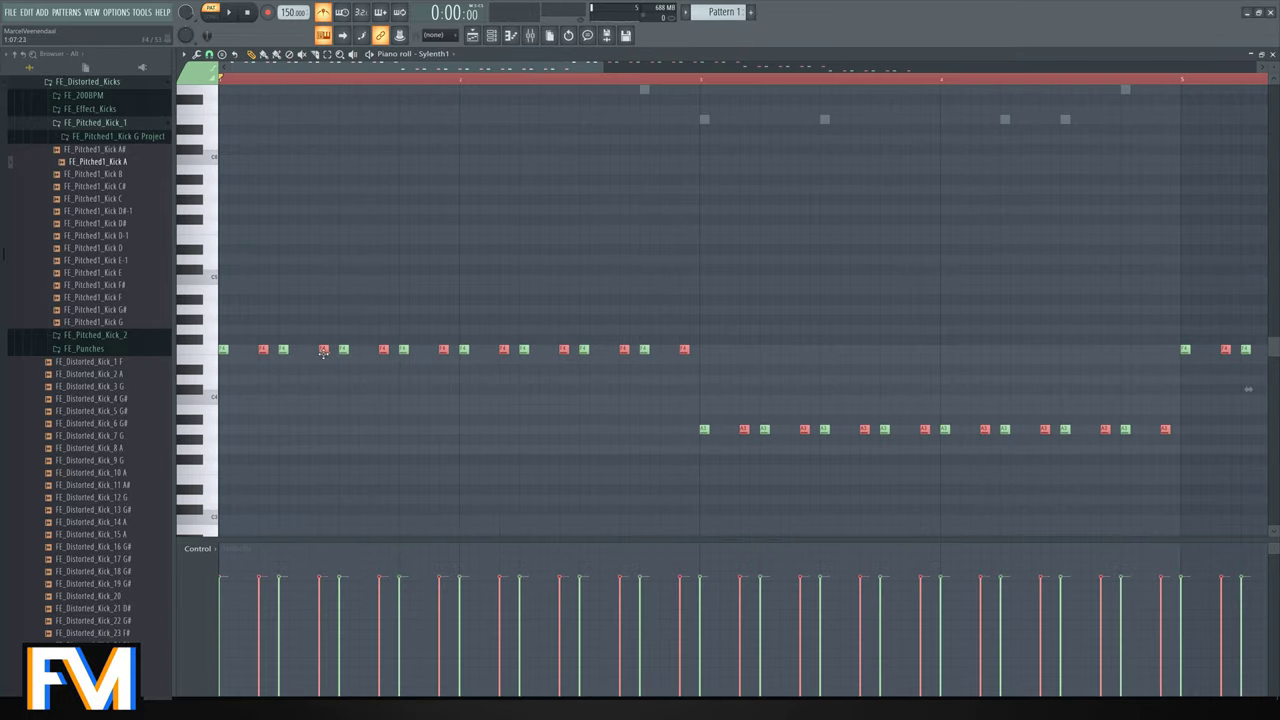
# Raise the duplicated bass notes by one octave while the pattern plays, and clear the selection.
pyautogui.press('space')
pyautogui.hotkey('ctrl', 'Up')
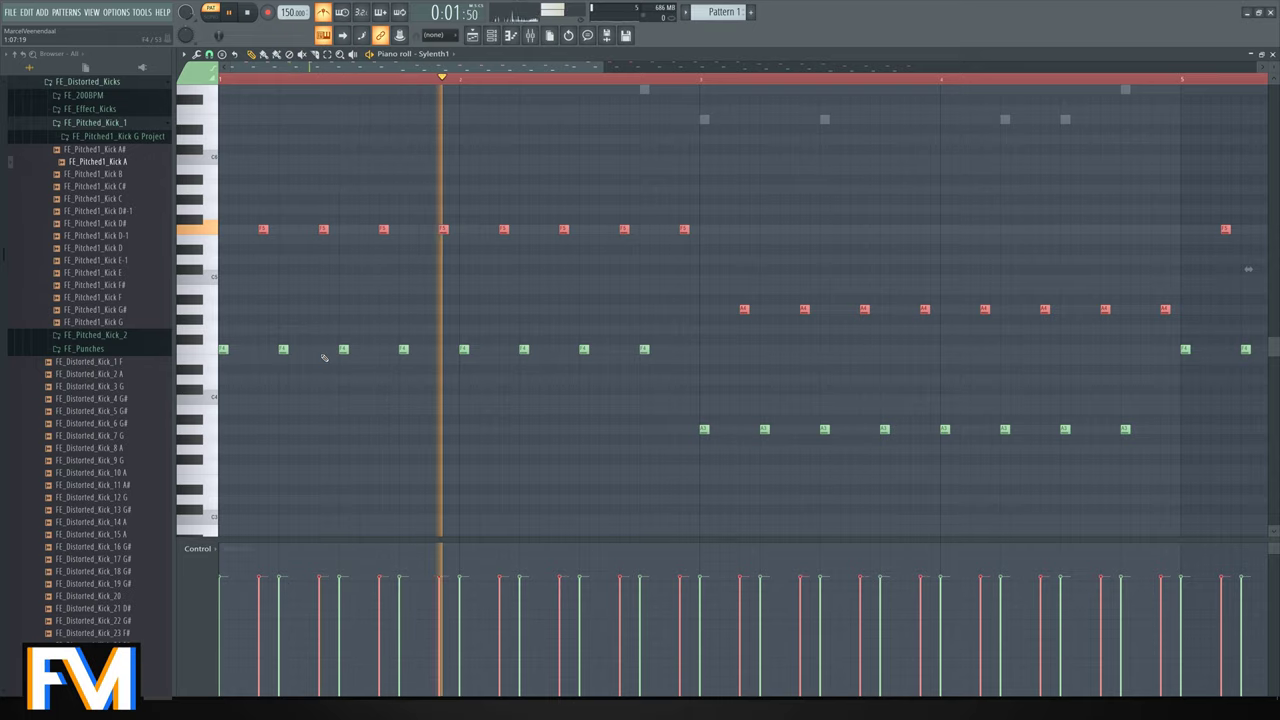
pyautogui.hotkey('ctrl', 'd')
pyautogui.scroll(-3, 353, 323)
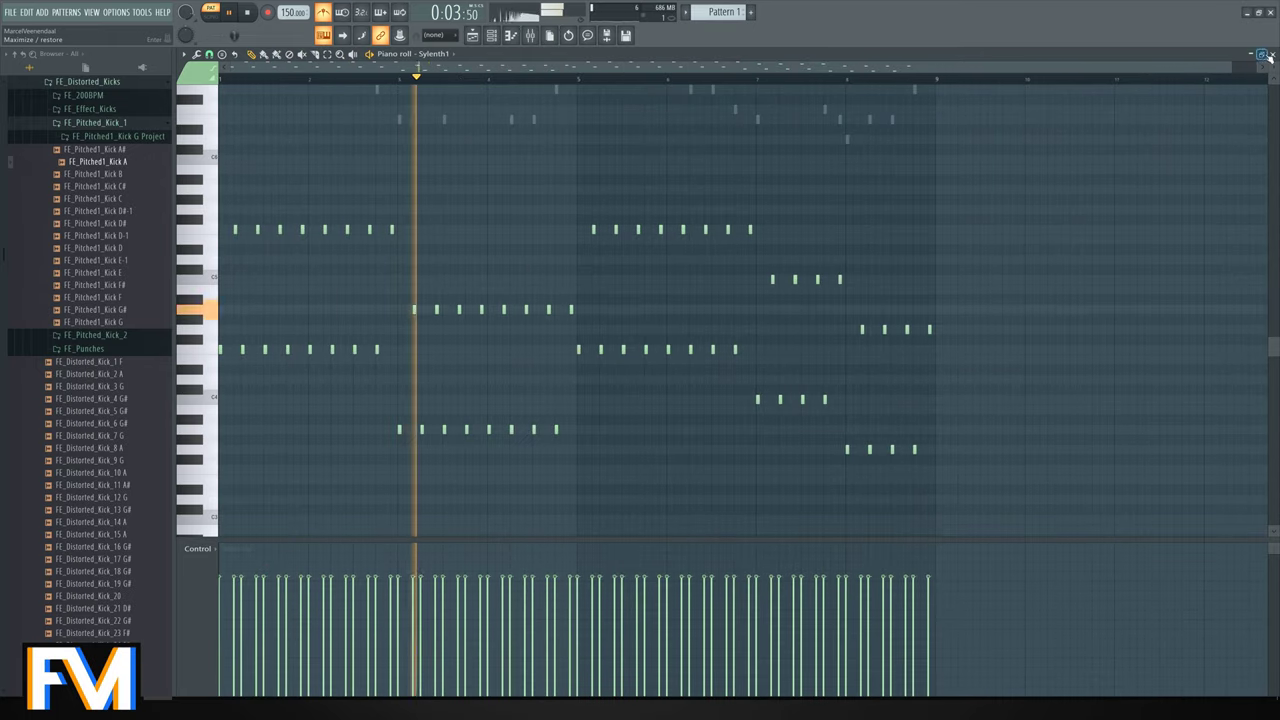
# Return to the channel rack and listen to the looping pattern with melody and bass together.
pyautogui.press('F7')
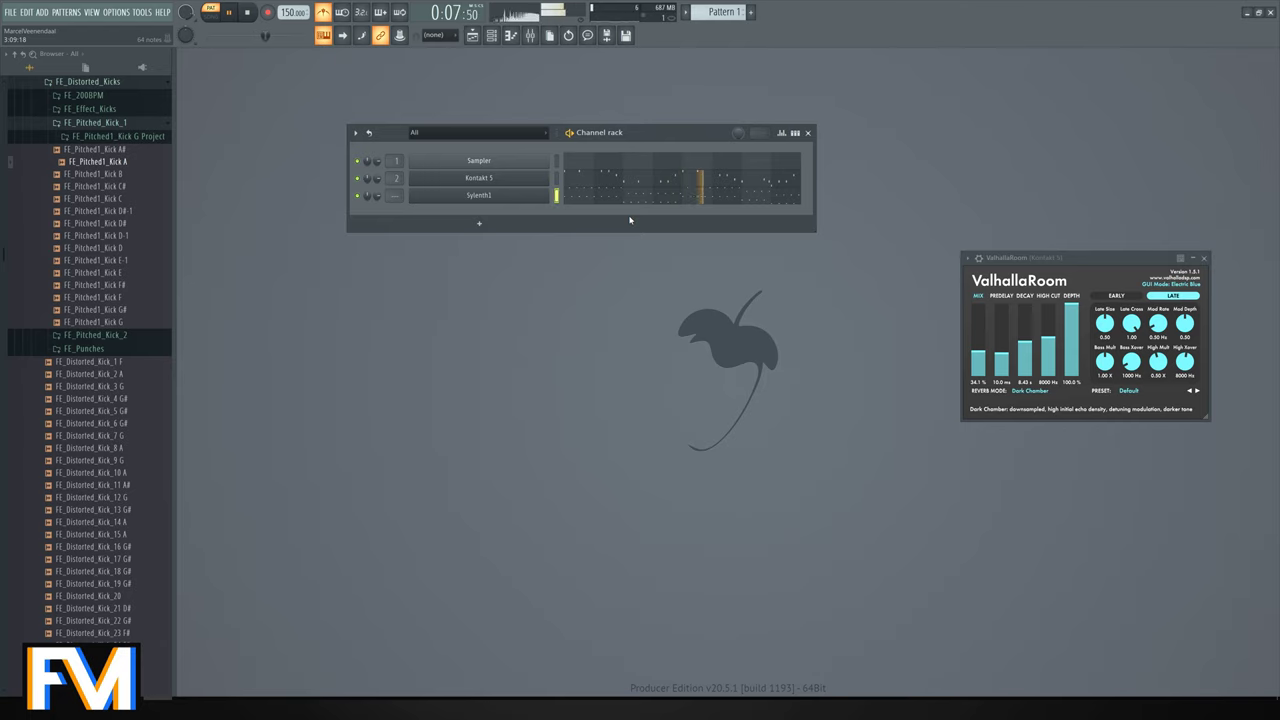
pyautogui.hotkey('alt', 'Tab')
pyautogui.hotkey('alt', 'Tab')
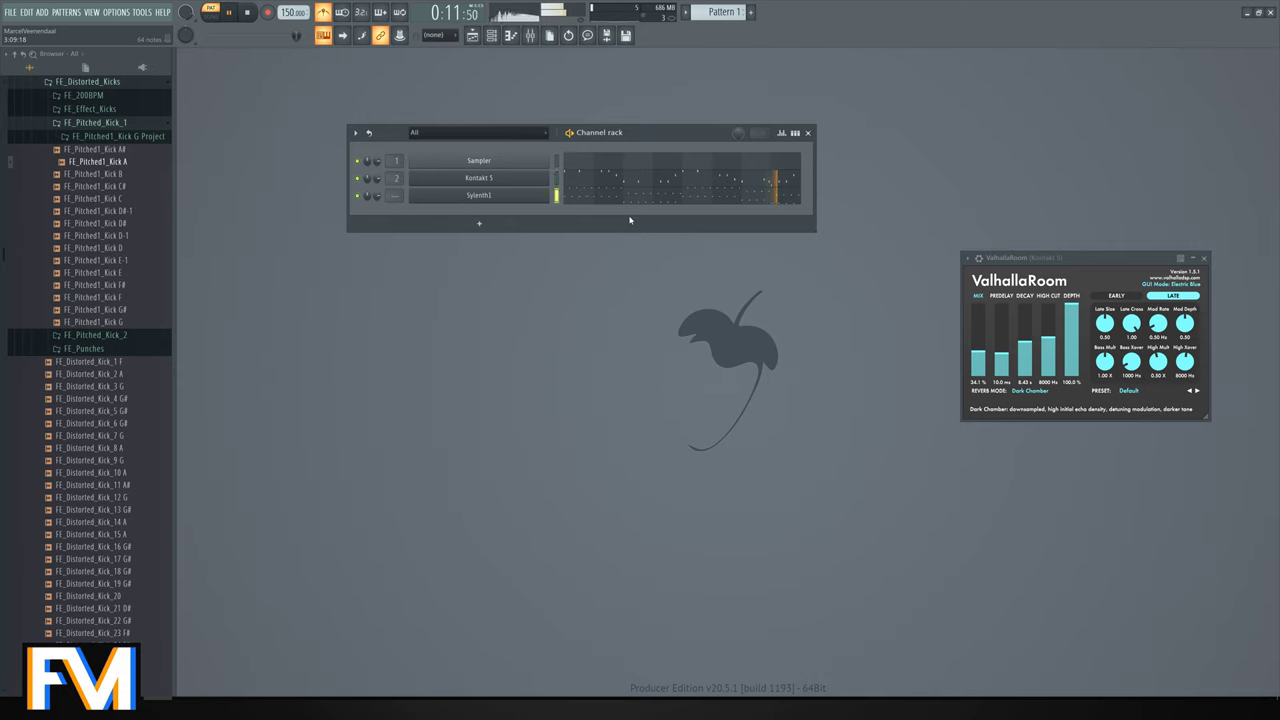
pyautogui.hotkey('alt', 'Tab')
pyautogui.hotkey('alt', 'Tab')
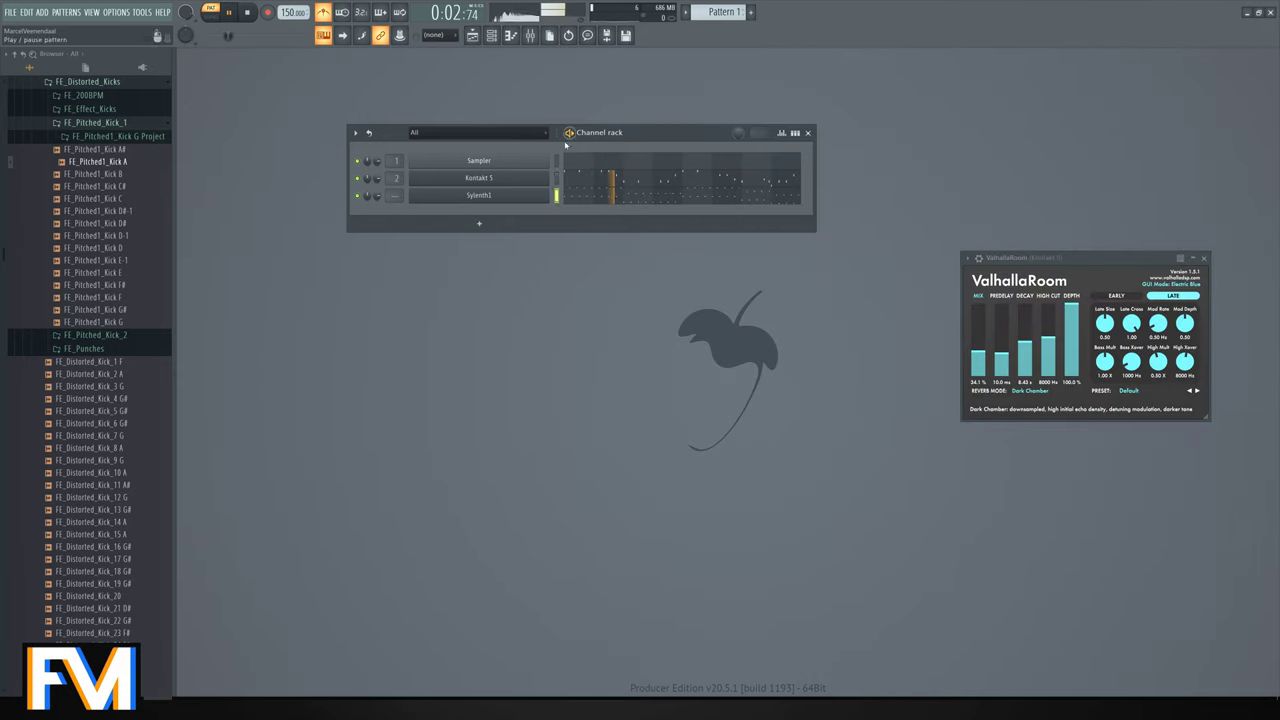
pyautogui.press('space')
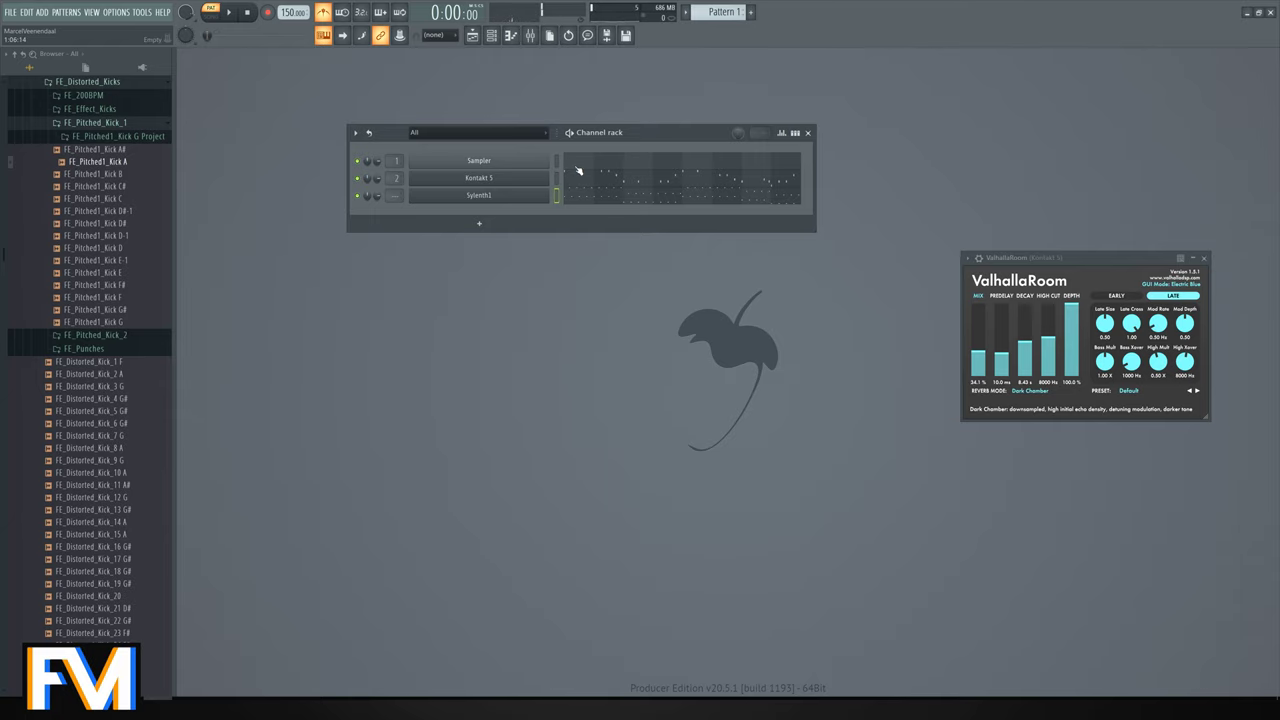
# Rename the Sylenth1 #2 channel as Main Lead.
pyautogui.rightClick(539, 194)
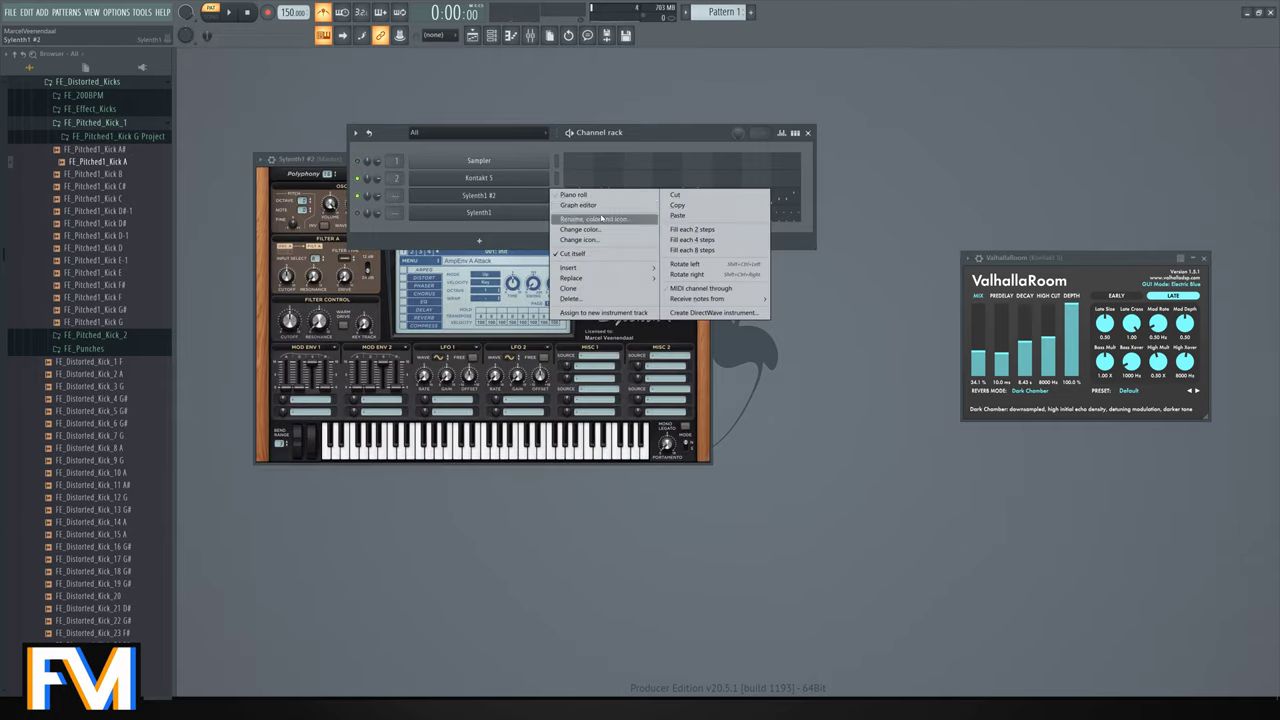
pyautogui.click(606, 217)
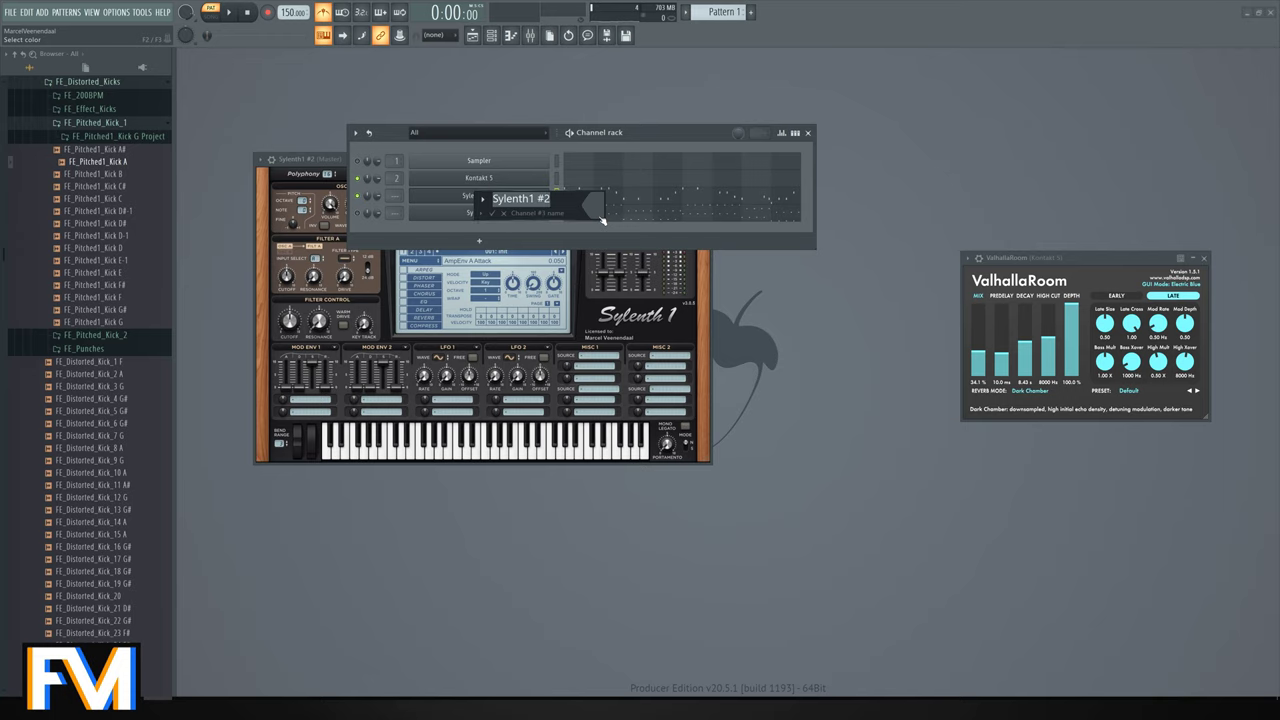
pyautogui.write('Main Lead')
pyautogui.press('Return')
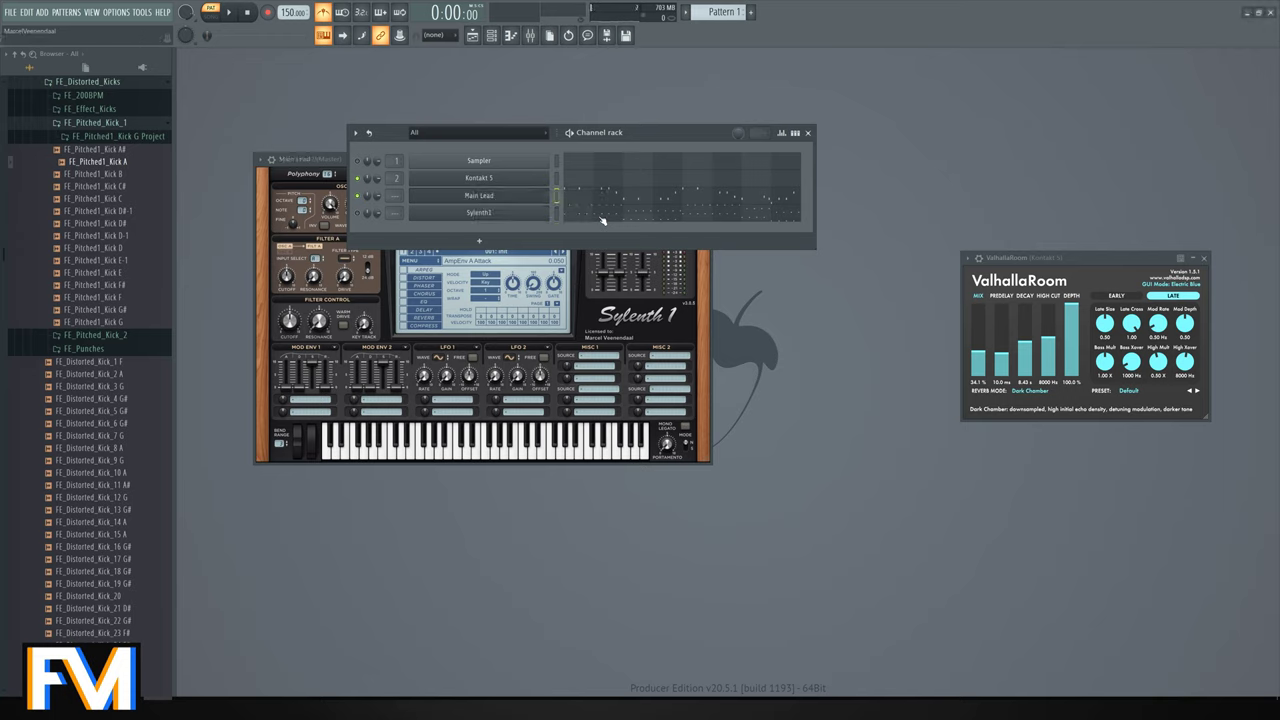
# Rename the original Sylenth1 channel as Bassline.
pyautogui.rightClick(549, 216)
pyautogui.click(575, 239)
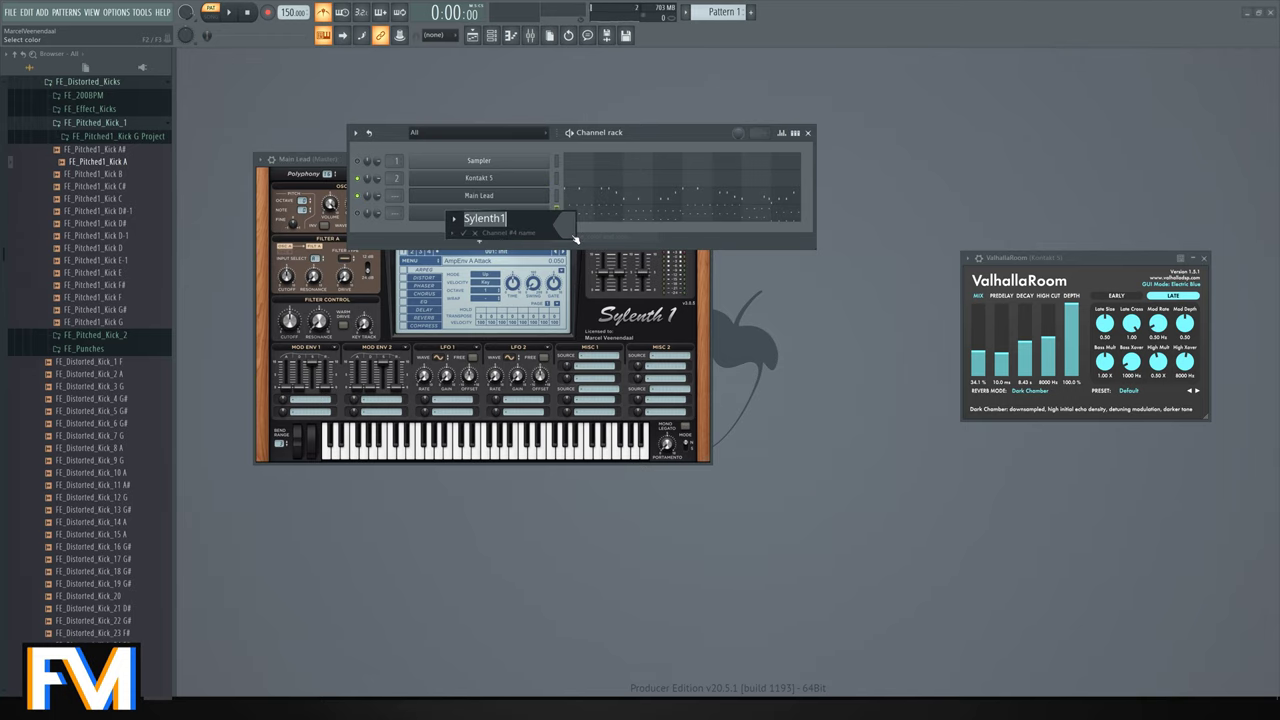
pyautogui.write('Bassline')
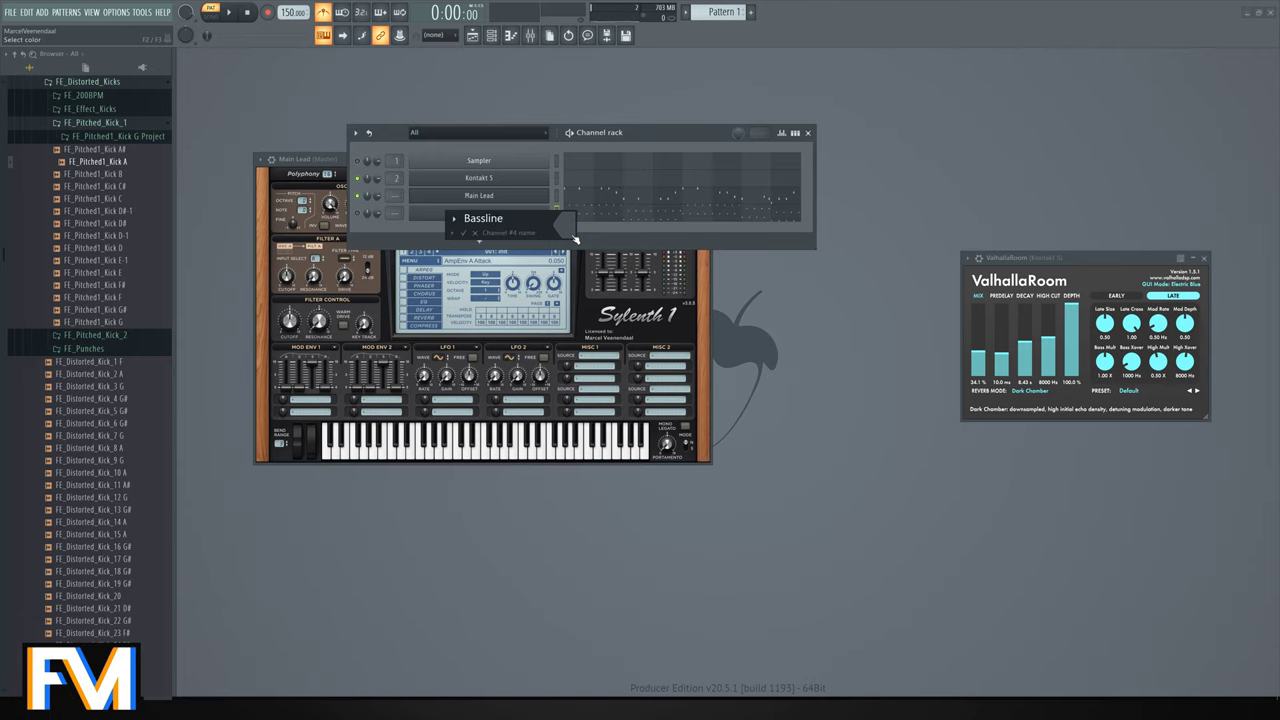
pyautogui.press('Return')
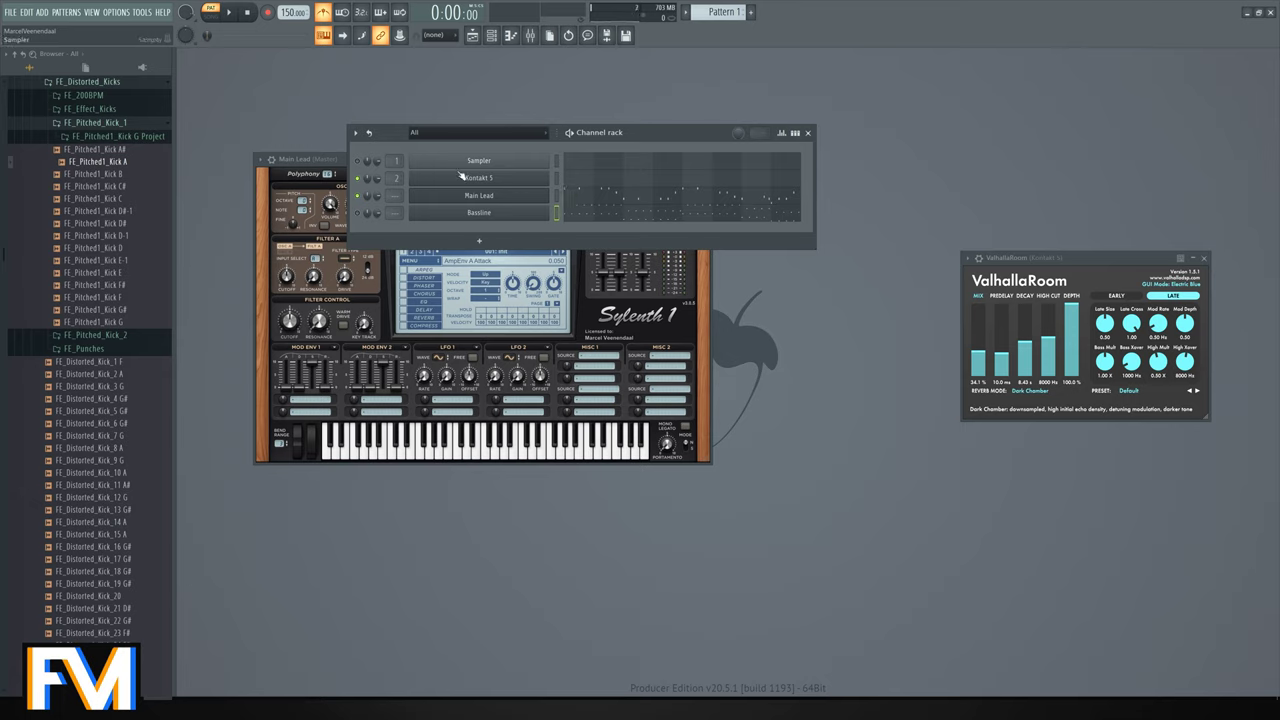
# Lengthen the low and high notes in the Bassline piano roll so each reaches the next note, clear the selection, and close the piano roll.
pyautogui.click(589, 214)
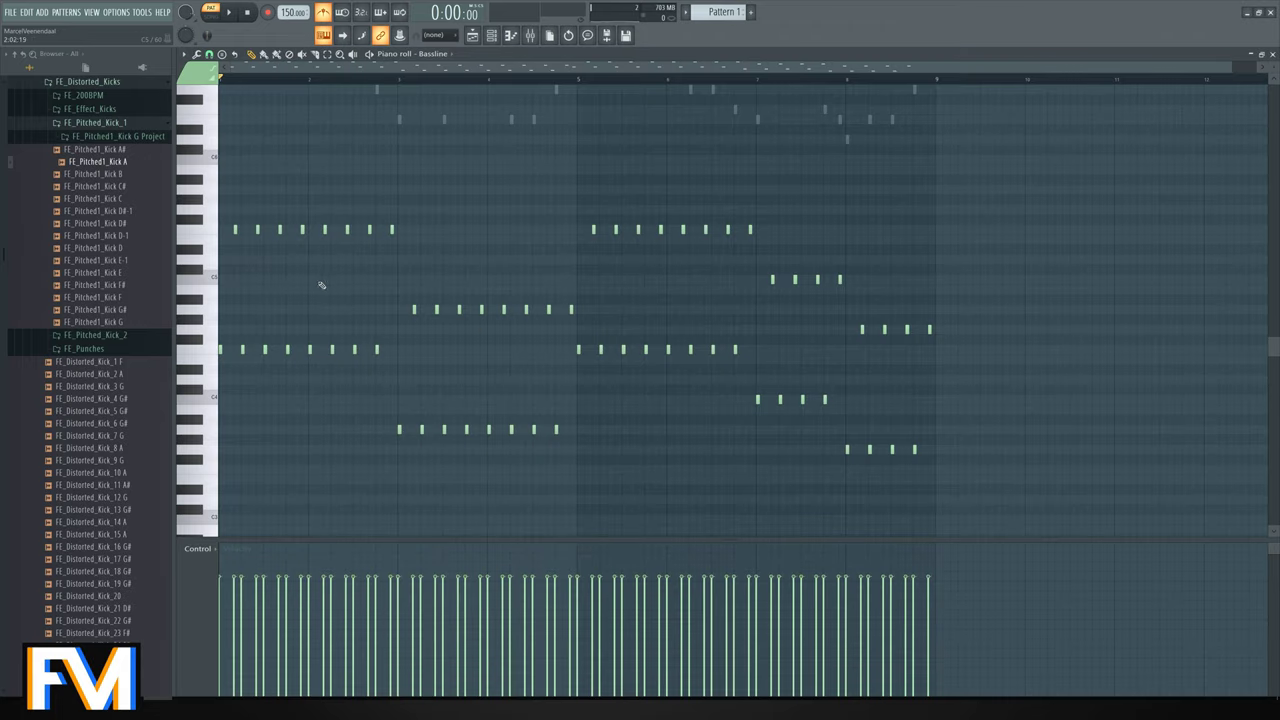
pyautogui.moveTo(501, 351); pyautogui.dragTo(220, 440)
pyautogui.moveTo(458, 326); pyautogui.dragTo(999, 522)
pyautogui.scroll(4, 751, 277)
pyautogui.scroll(-3, 752, 273)
pyautogui.moveTo(1032, 281); pyautogui.dragTo(220, 442)
pyautogui.moveTo(849, 245); pyautogui.dragTo(267, 254)
pyautogui.scroll(5, 224, 262)
pyautogui.hotkey('ctrl', 'a')
pyautogui.hotkey('ctrl', 'd')
pyautogui.scroll(-4, 279, 291)
pyautogui.scroll(-2, 279, 291)
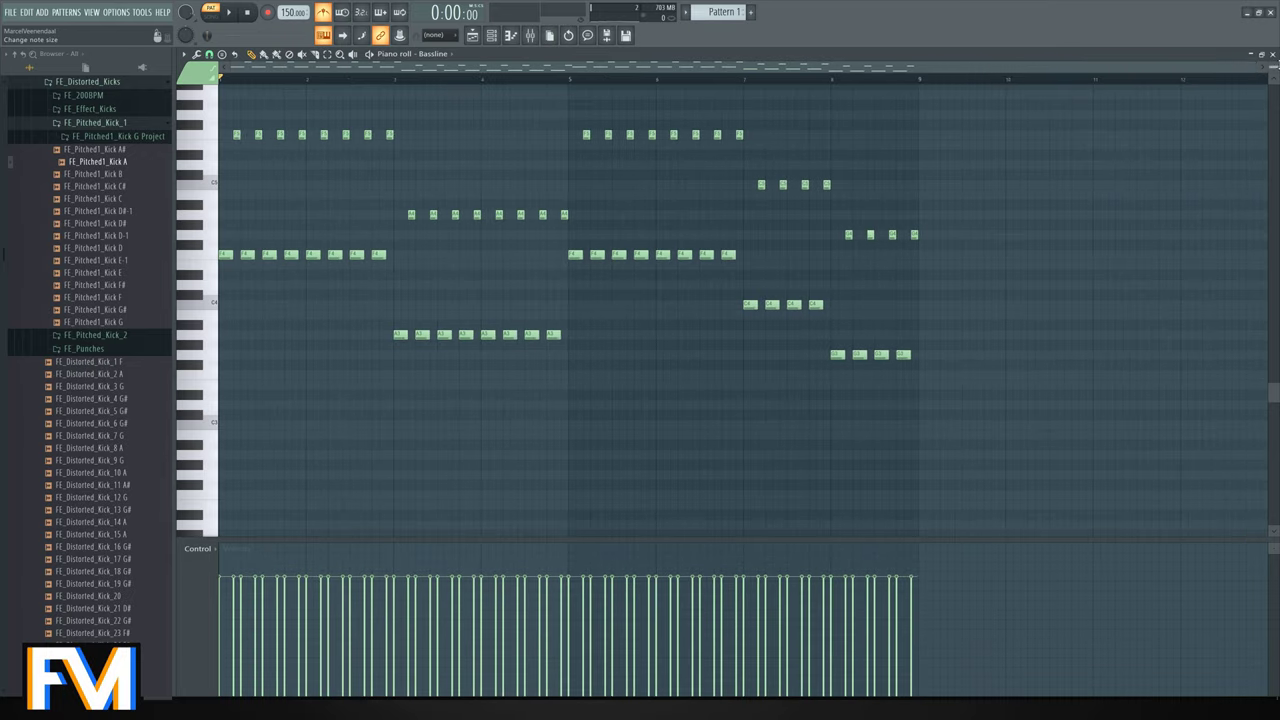
pyautogui.click(1272, 53)
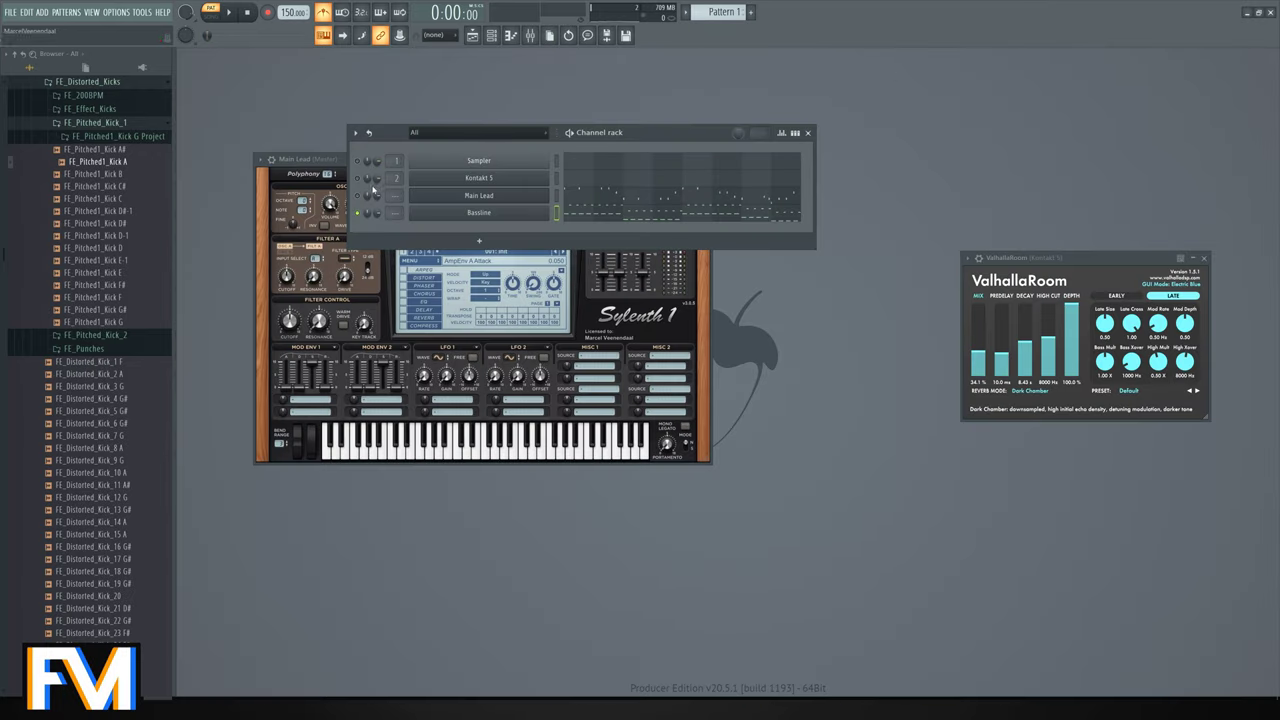
# Solo the Main Lead and Bassline channels in turn and listen to each one.
pyautogui.click(358, 196)
pyautogui.press('space')
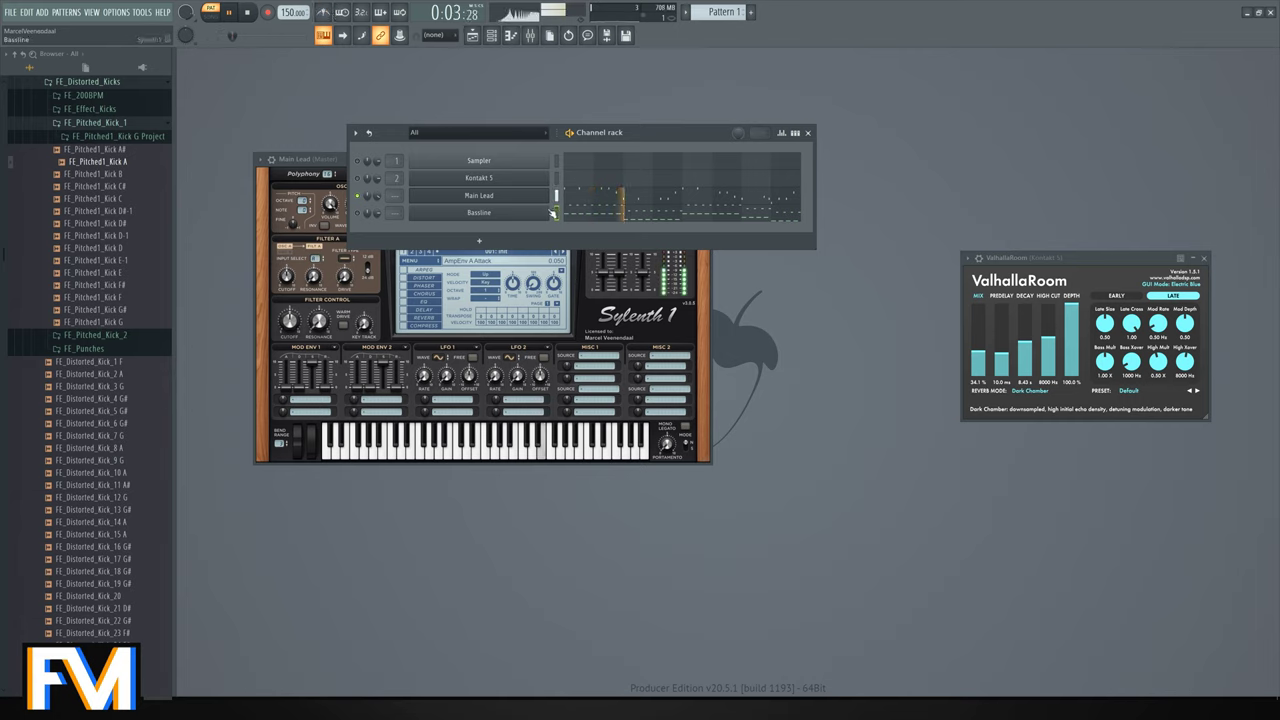
pyautogui.press('space')
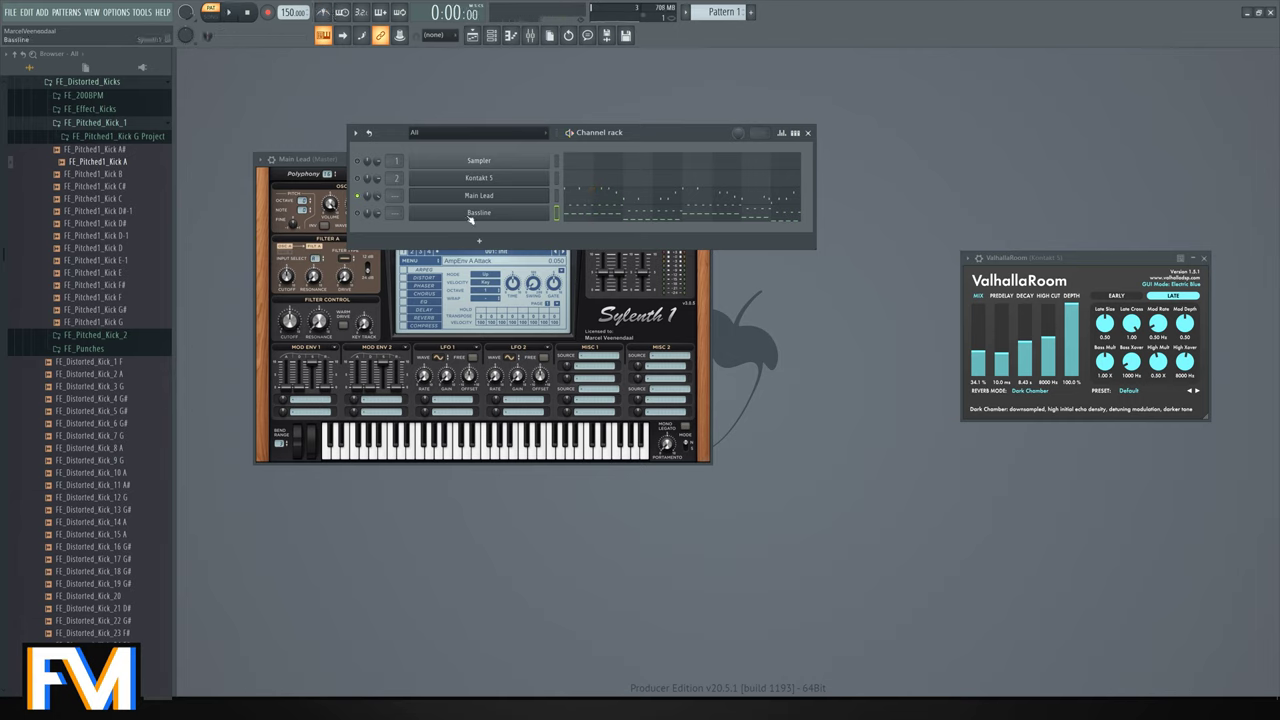
pyautogui.click(358, 213)
pyautogui.press('space')
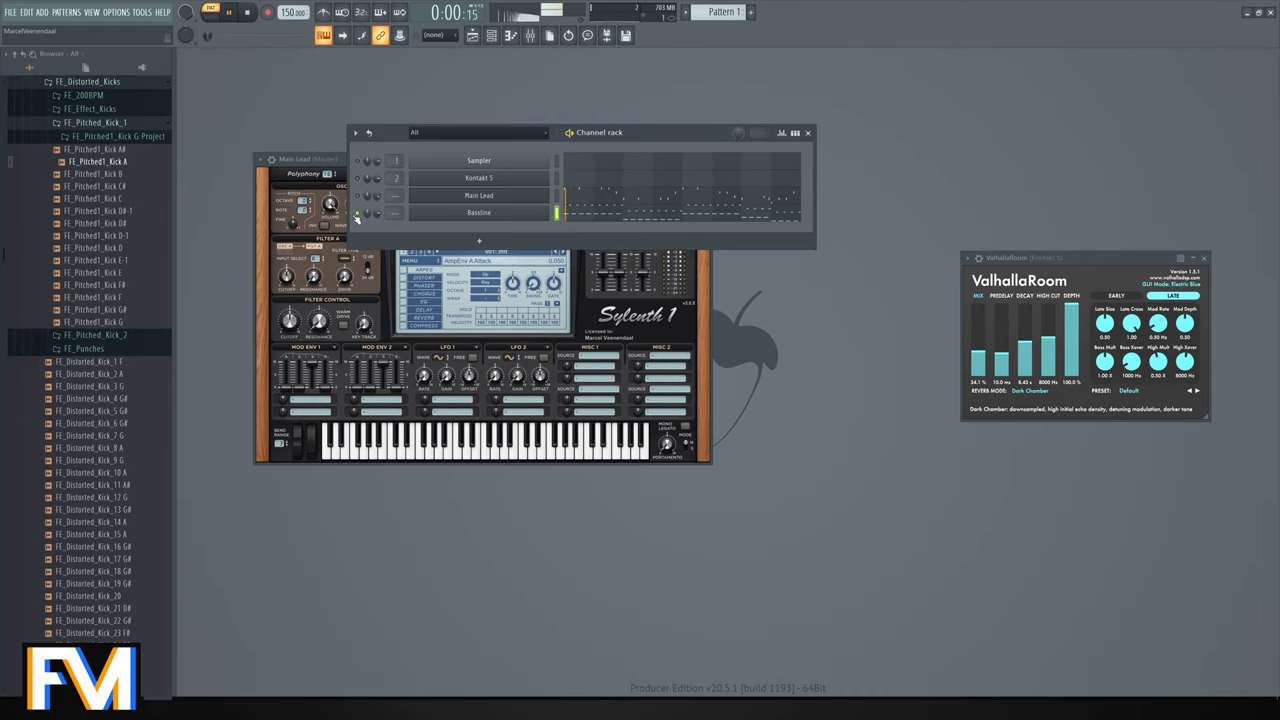
pyautogui.press('space')
# Solo the Main Lead channel, play it briefly, and open its piano roll.
pyautogui.rightClick(358, 196)
pyautogui.press('space')
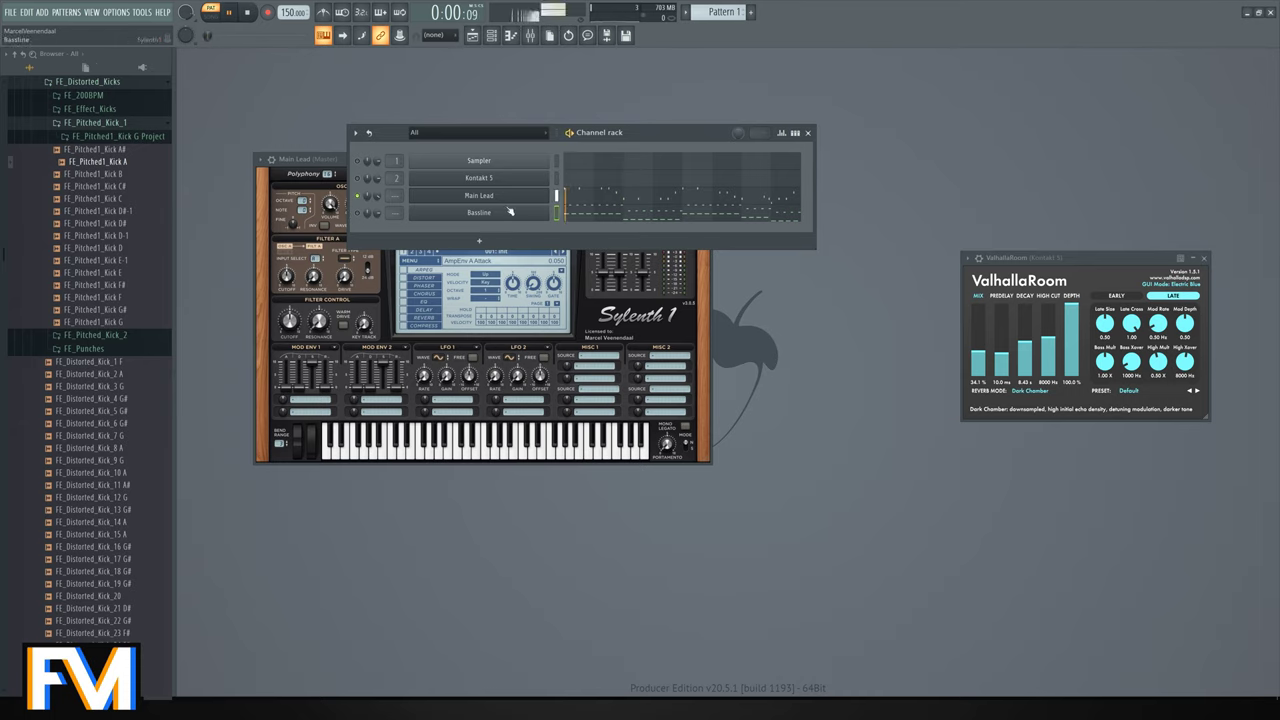
pyautogui.click(595, 199)
pyautogui.press('space')
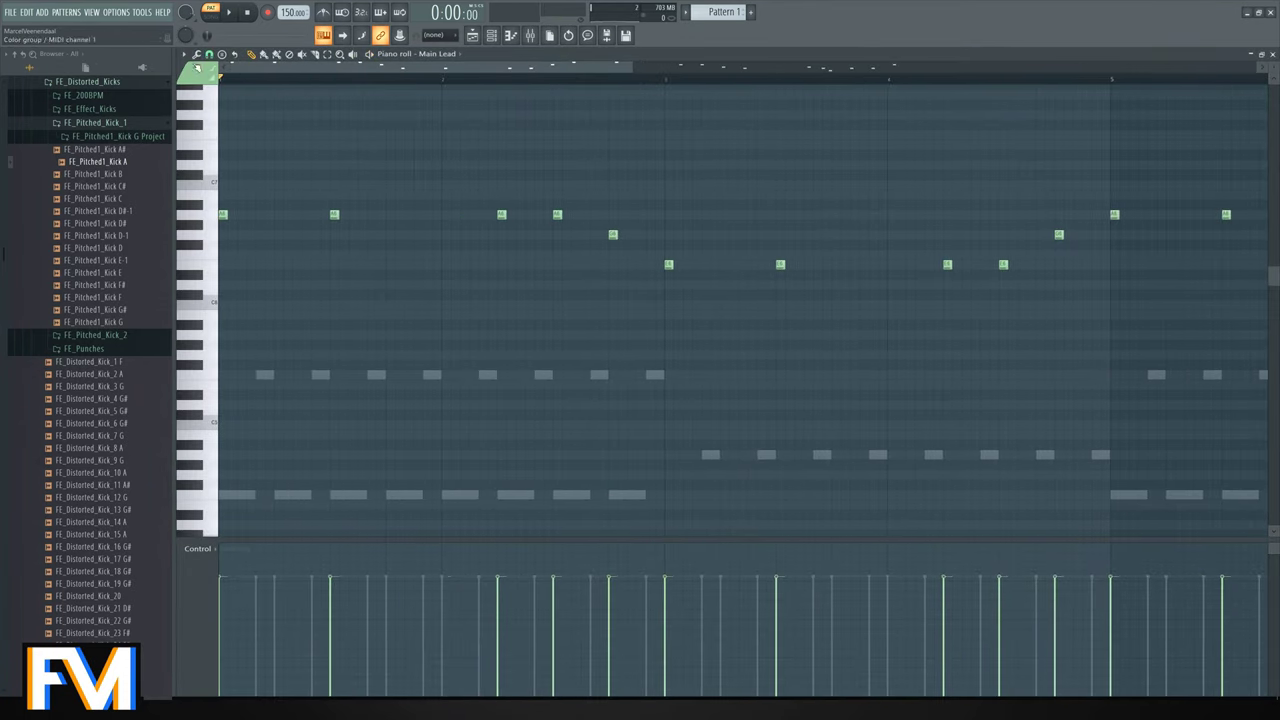
# Try the 1/3 step, 1/6 beat and 1/3 beat snap settings for resizing the first lead note.
pyautogui.click(183, 54)
pyautogui.moveTo(200, 130)
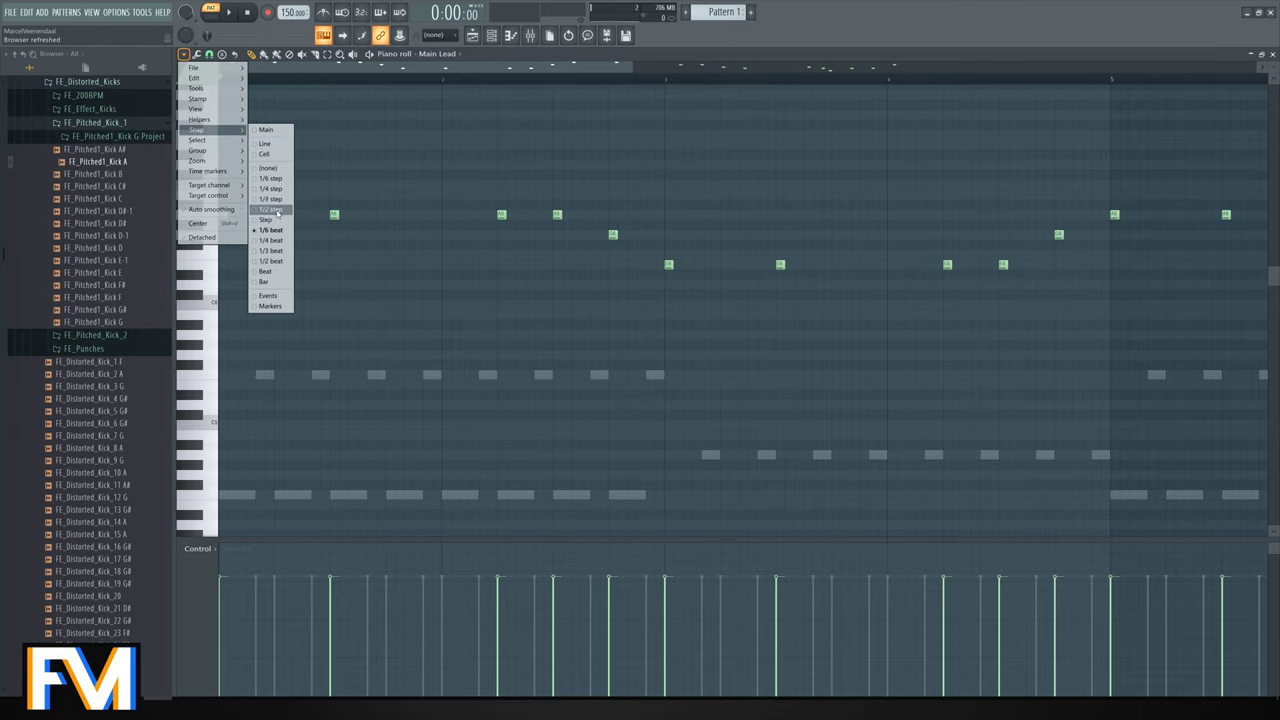
pyautogui.click(272, 199)
pyautogui.scroll(3, 274, 200)
pyautogui.click(183, 54)
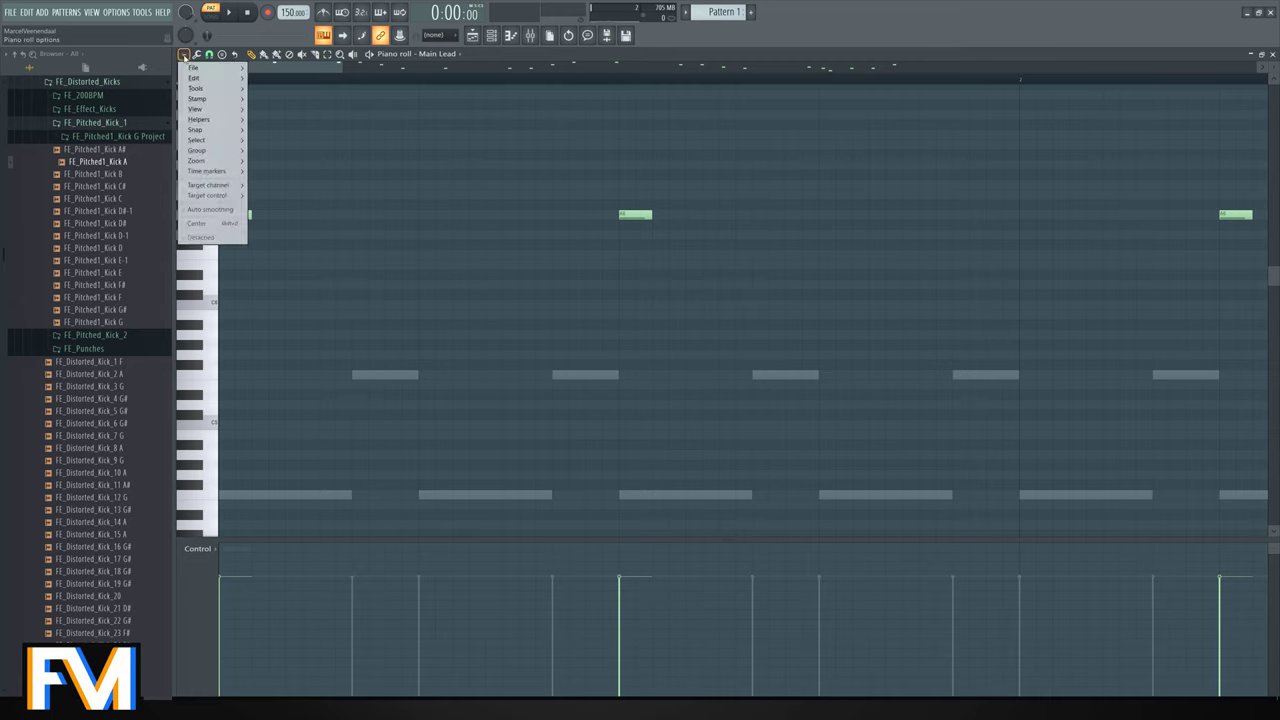
pyautogui.moveTo(206, 130)
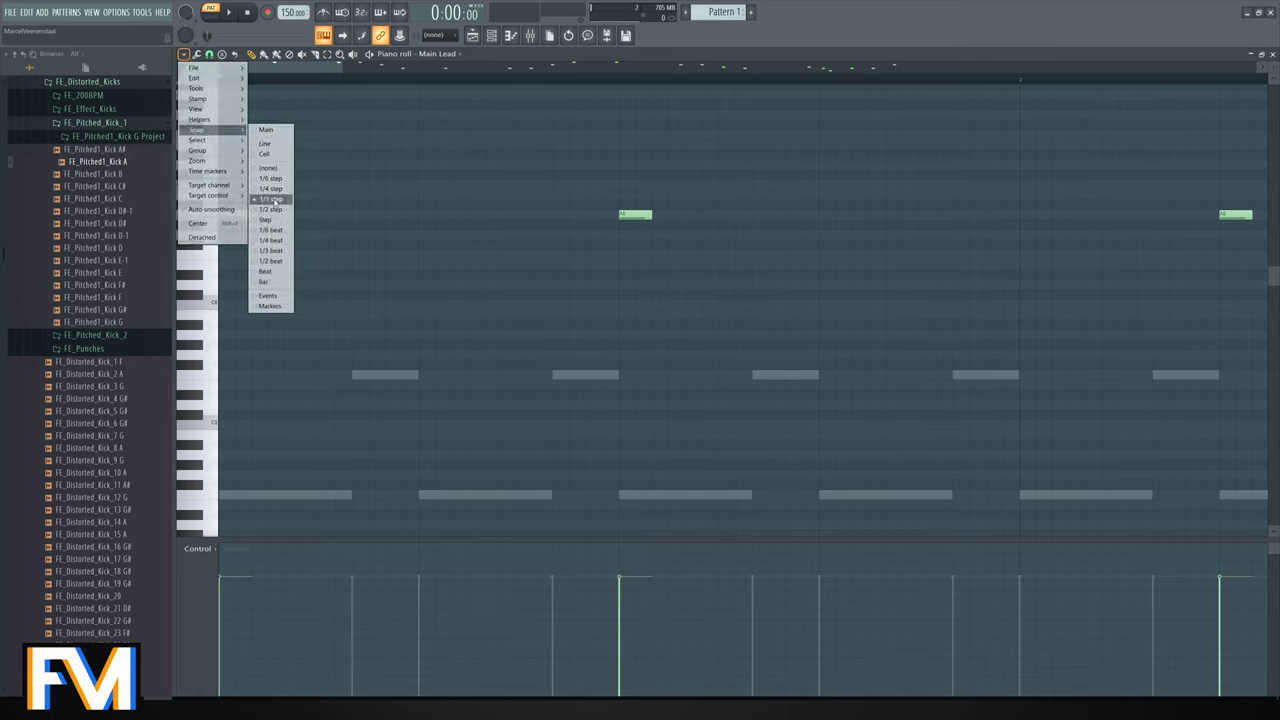
pyautogui.click(271, 231)
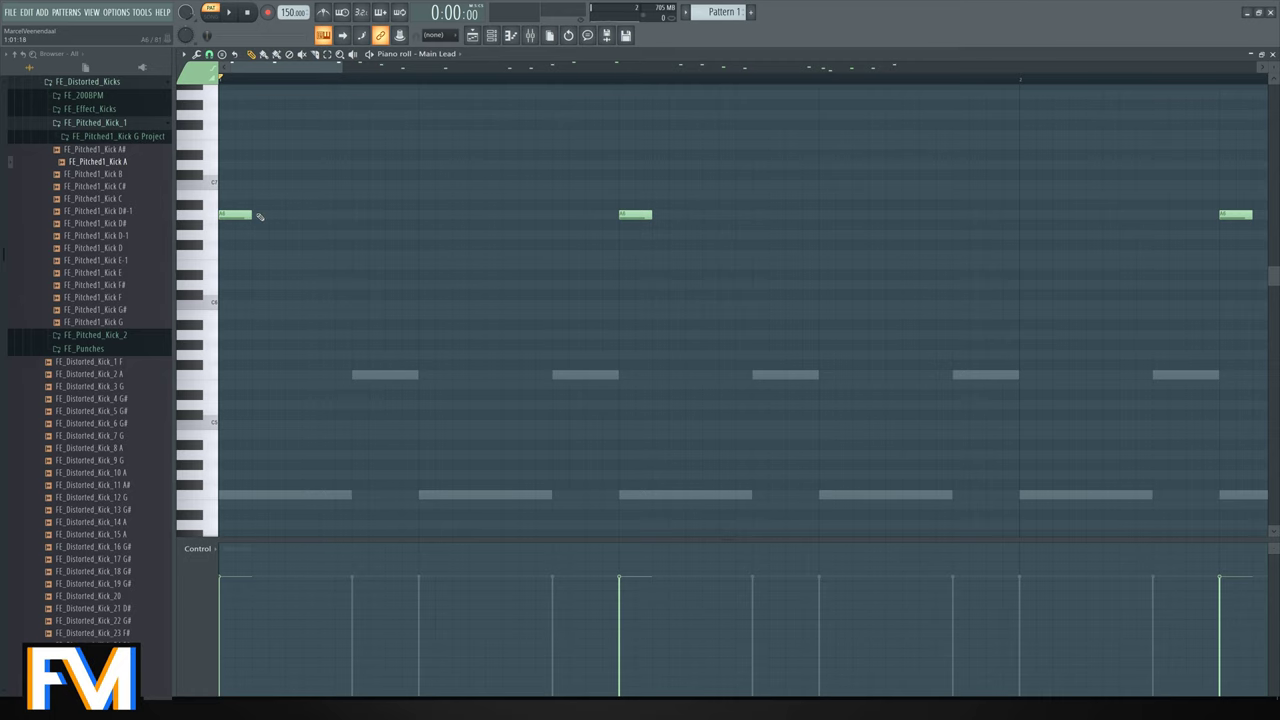
pyautogui.moveTo(262, 211)
pyautogui.mouseDown()
pyautogui.moveTo(355, 214)
pyautogui.moveTo(256, 199)
pyautogui.mouseUp()
pyautogui.click(184, 54)
pyautogui.moveTo(205, 130)
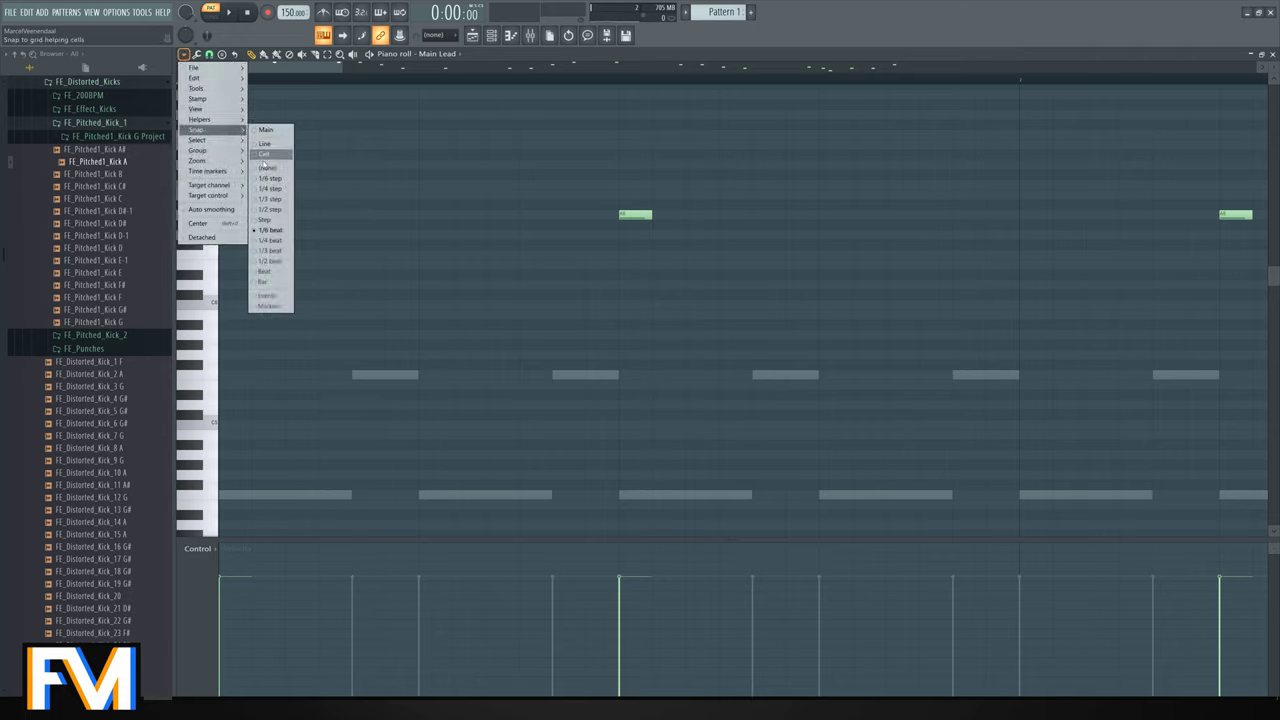
pyautogui.click(261, 245)
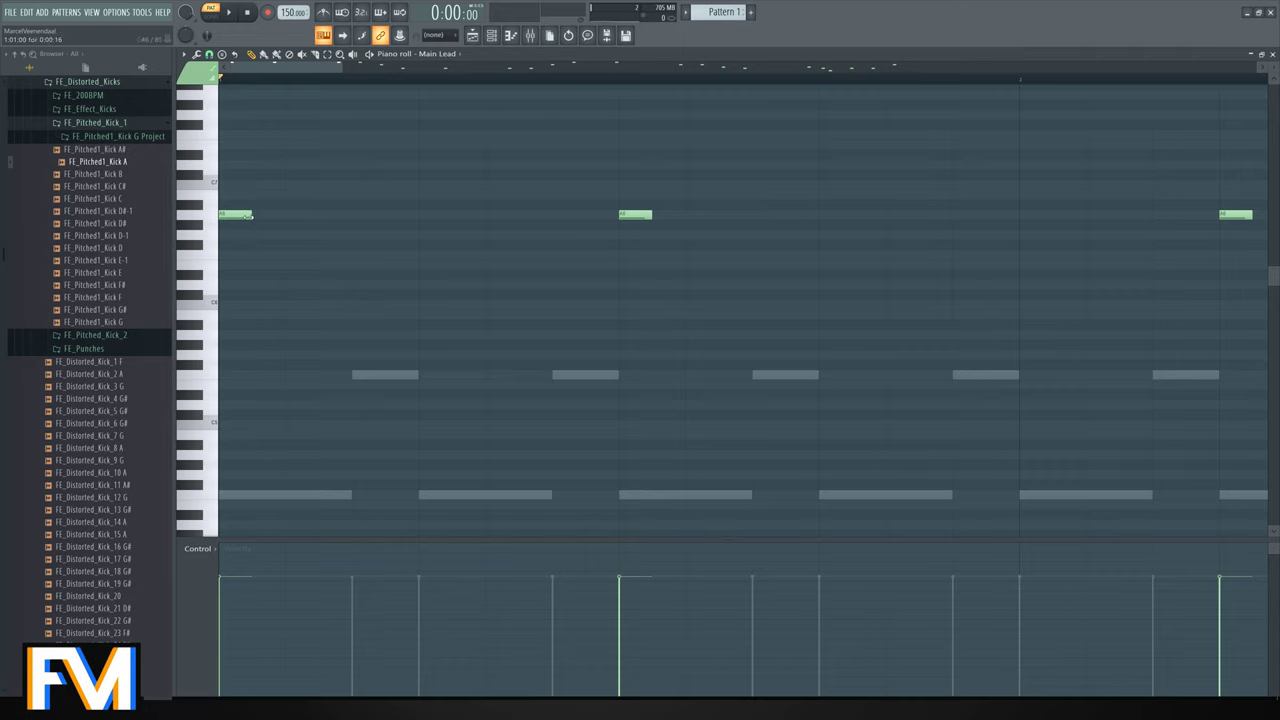
pyautogui.moveTo(254, 214)
pyautogui.mouseDown()
pyautogui.moveTo(390, 216)
pyautogui.moveTo(255, 216)
pyautogui.mouseUp()
# Set the piano roll snap to 1/3 step.
pyautogui.click(184, 54)
pyautogui.moveTo(231, 133)
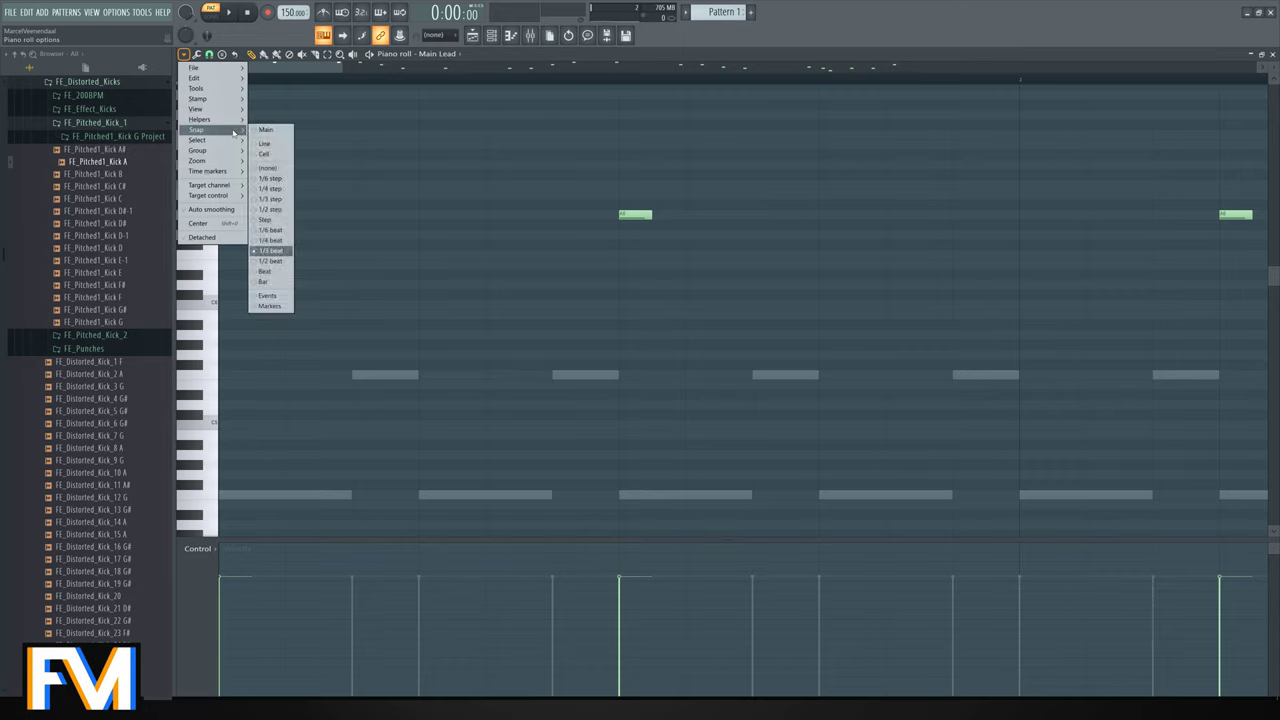
pyautogui.click(280, 200)
pyautogui.scroll(-3, 277, 213)
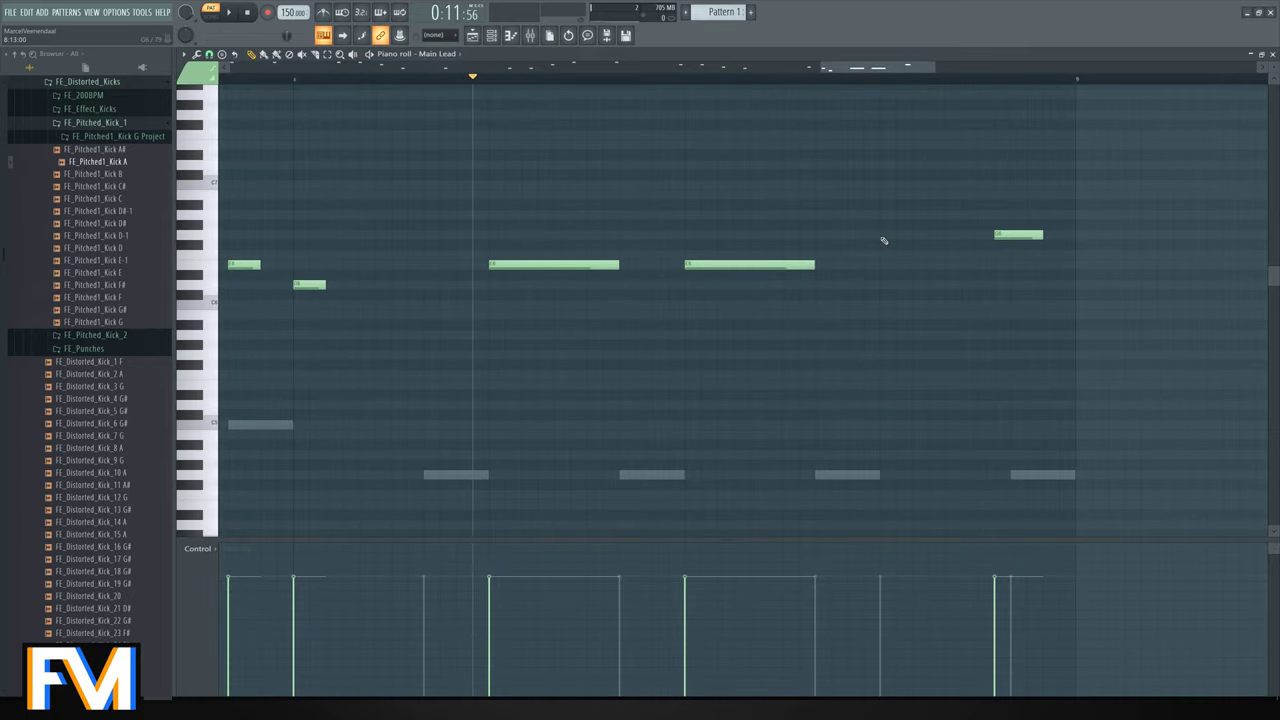
# Replace the last G6 lead note in bar 8 with one placed slightly later, and remove the extra G6 notes before it.
pyautogui.click(884, 237)
pyautogui.rightClick(1000, 234)
pyautogui.click(950, 234)
pyautogui.click(1012, 235)
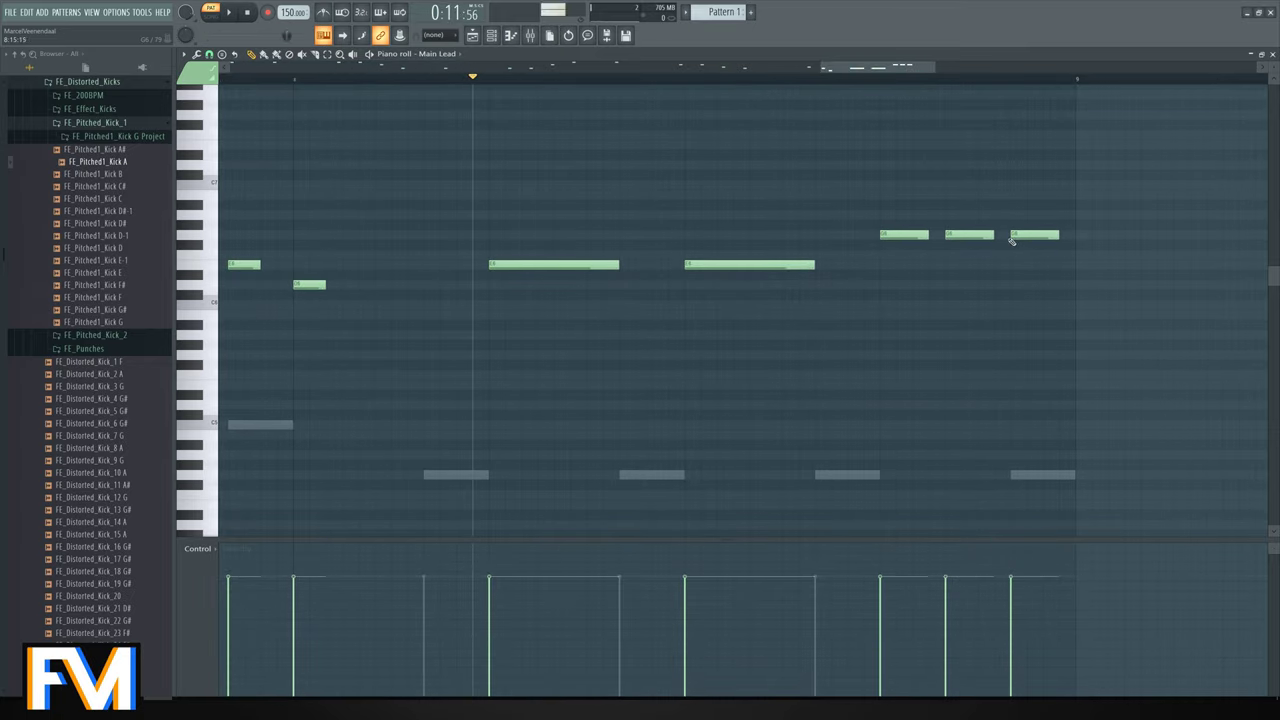
pyautogui.rightClick(962, 235)
pyautogui.rightClick(898, 235)
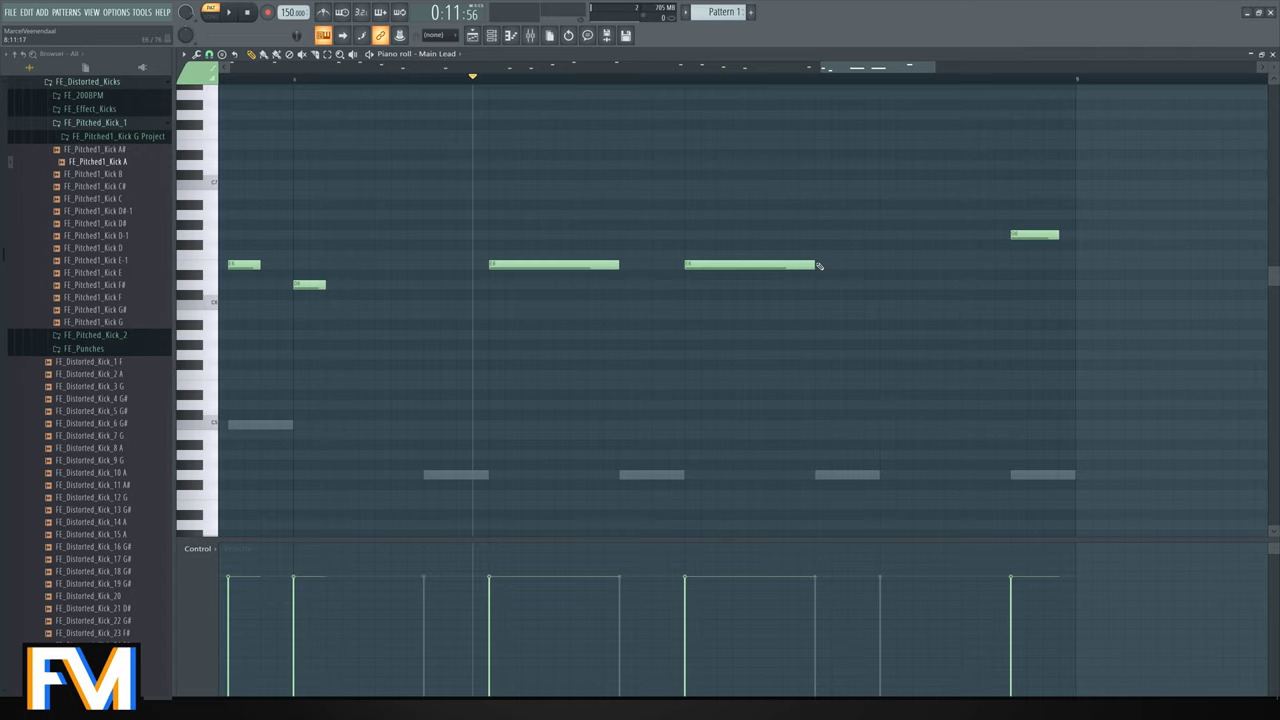
# Shorten the first long E6 note in bar 8 and audition the ending from that note.
pyautogui.click(489, 77)
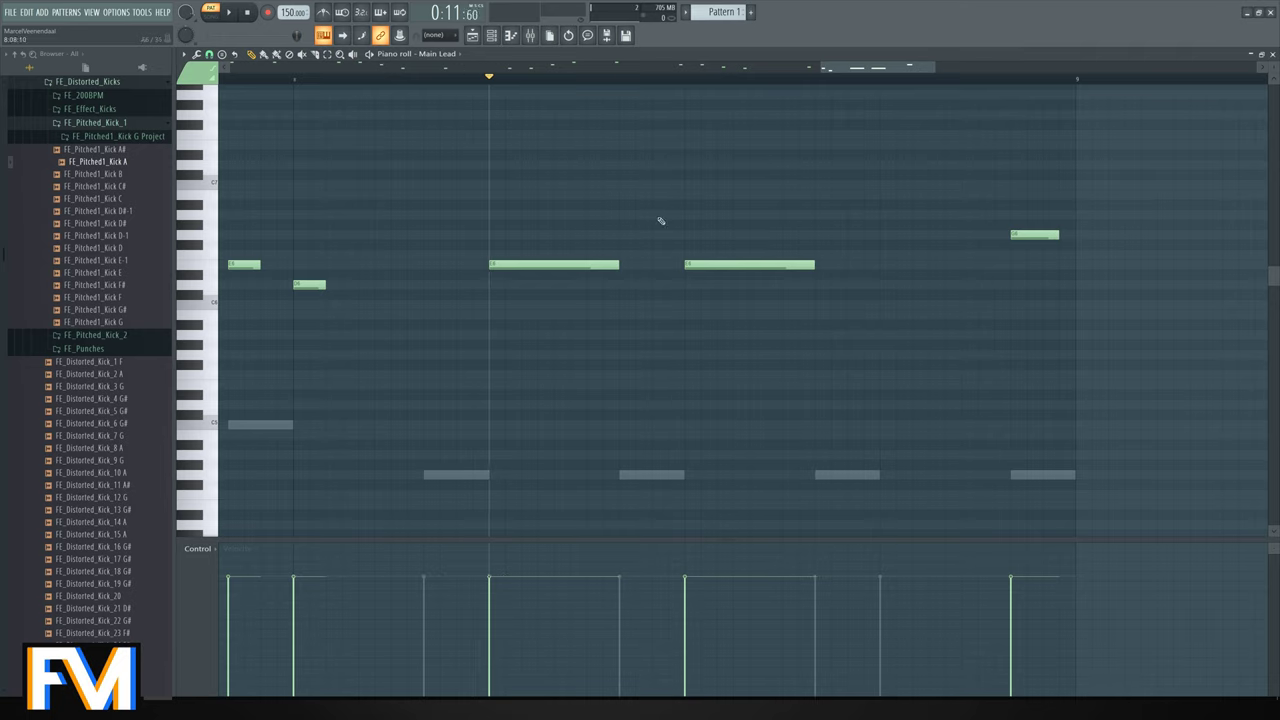
pyautogui.press('space')
pyautogui.press('space')
pyautogui.moveTo(615, 266); pyautogui.dragTo(587, 266)
pyautogui.press('space')
pyautogui.press('space')
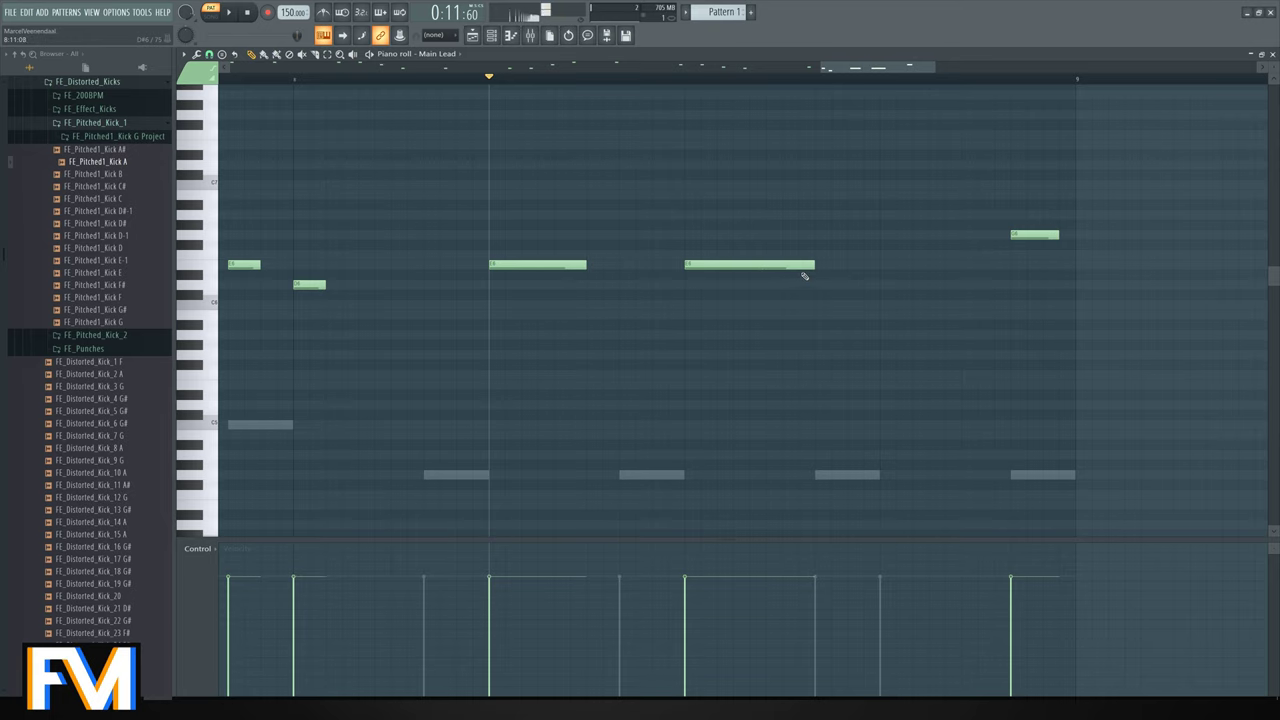
# Lengthen the second long E6 note in bar 8 and listen to the ending.
pyautogui.press('space')
pyautogui.moveTo(818, 265); pyautogui.dragTo(889, 266)
pyautogui.press('space')
pyautogui.press('space')
pyautogui.press('space')
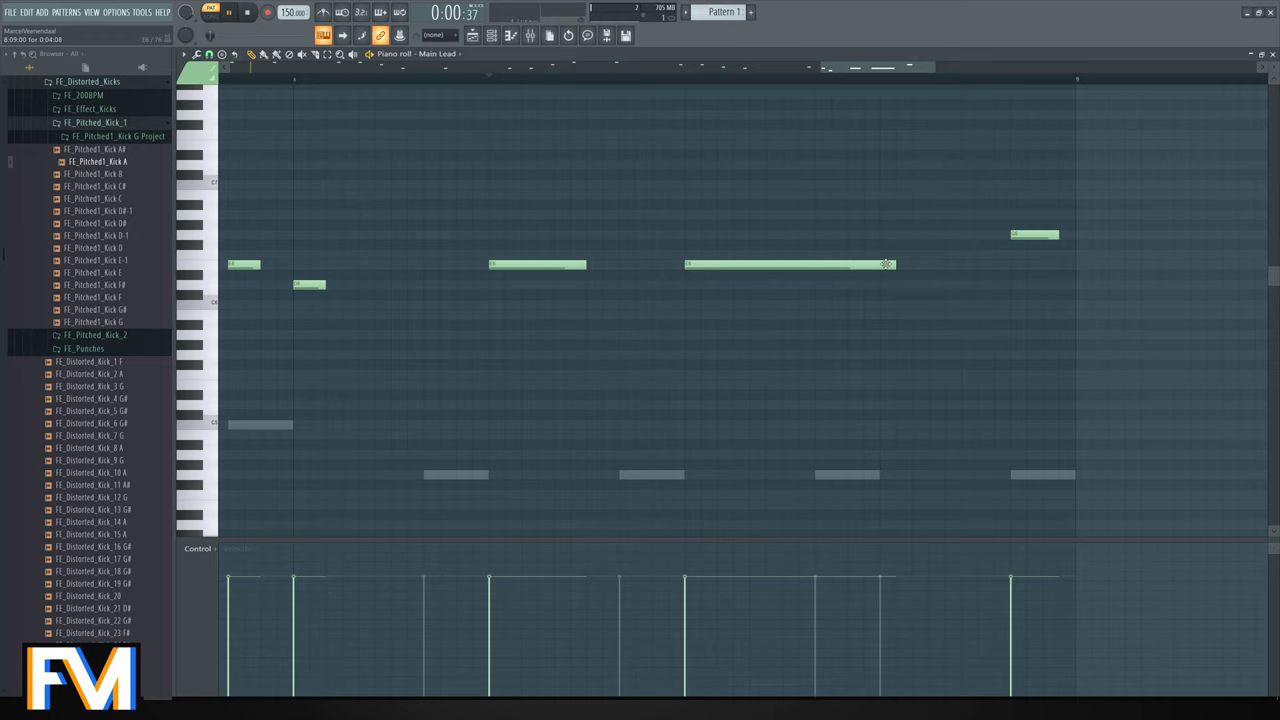
pyautogui.press('space')
# Shorten the second E6 note in bar 8 slightly and move the final G6 note earlier so it follows closely.
pyautogui.scroll(-8, 884, 264)
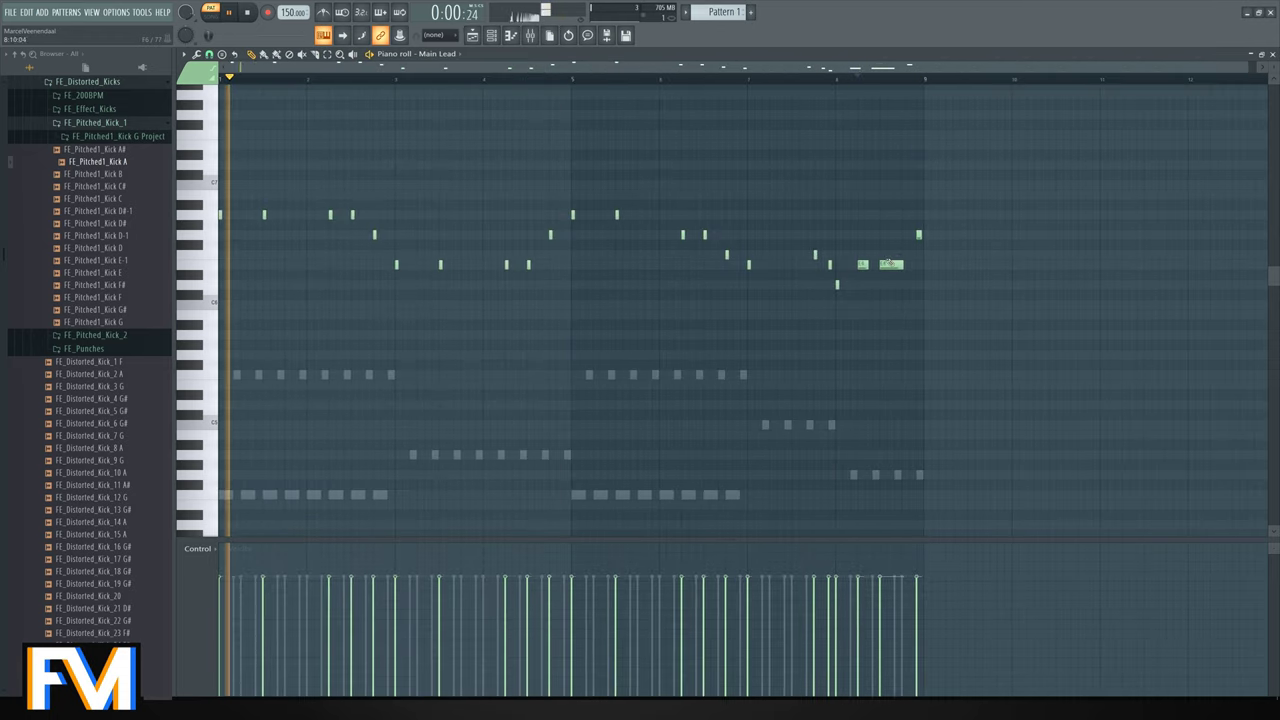
pyautogui.press('space')
pyautogui.scroll(3, 900, 256)
pyautogui.scroll(4, 937, 246)
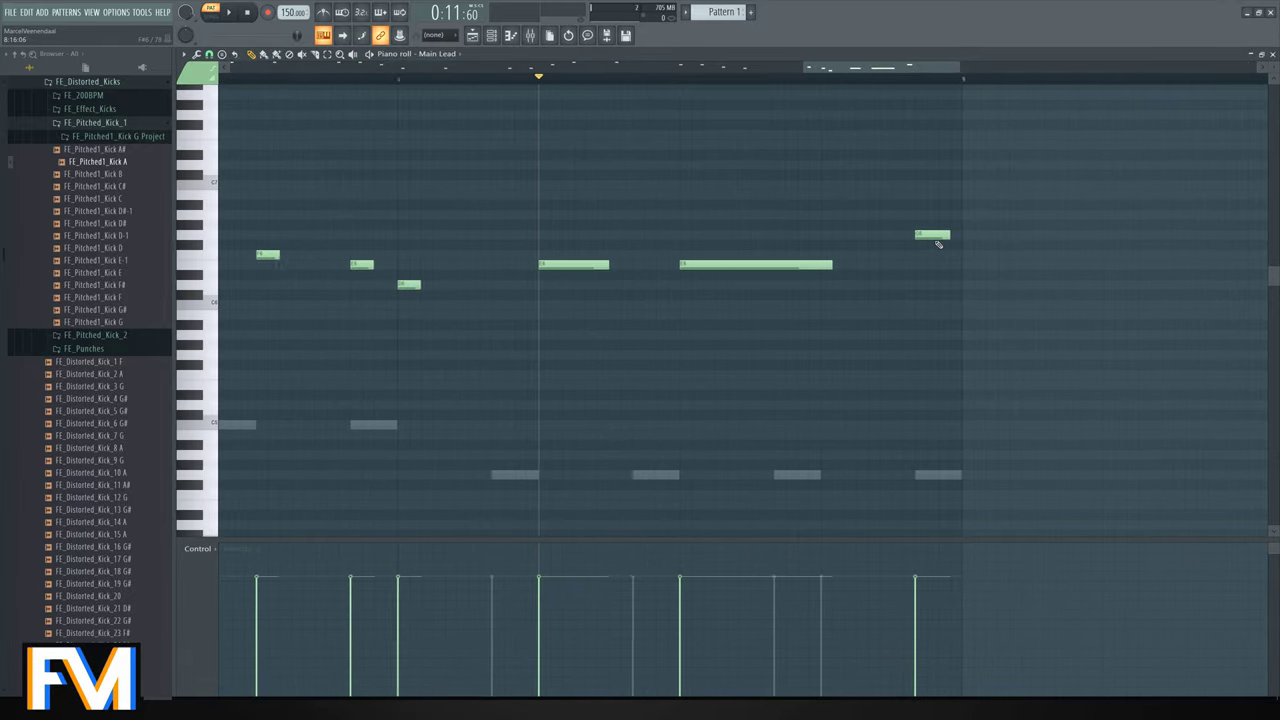
pyautogui.press('space')
pyautogui.press('space')
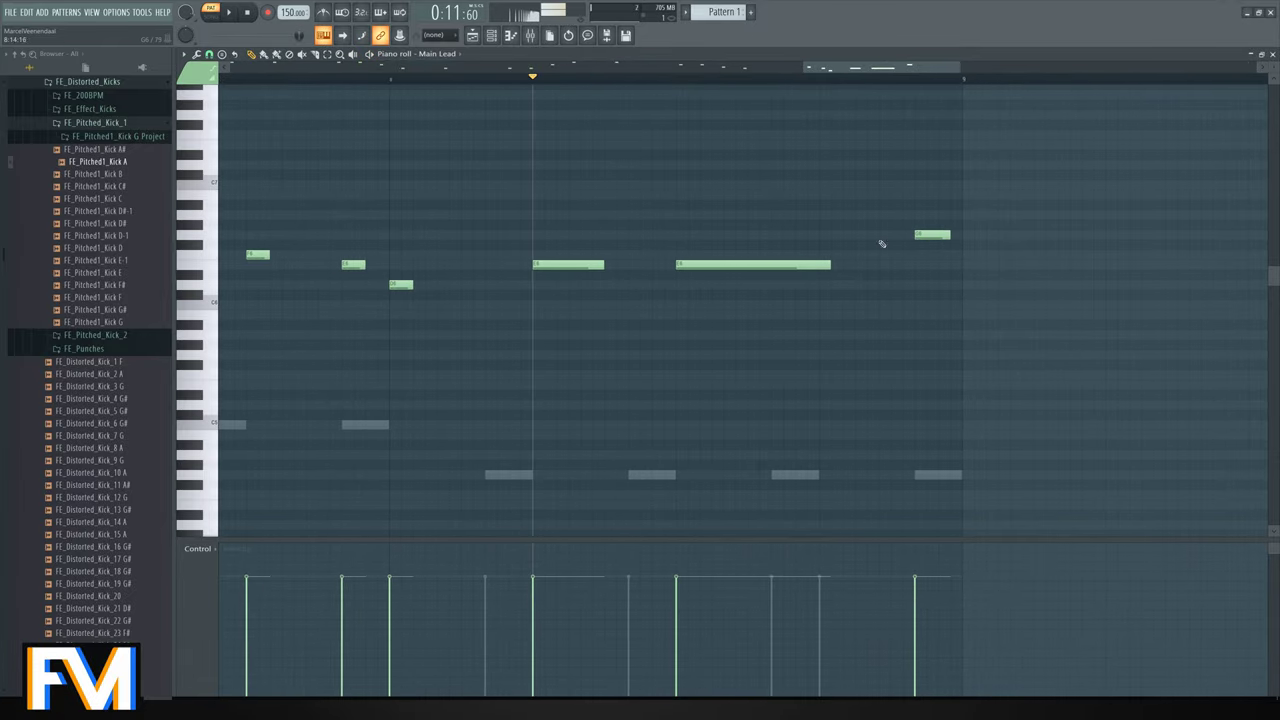
pyautogui.moveTo(823, 268); pyautogui.dragTo(814, 267)
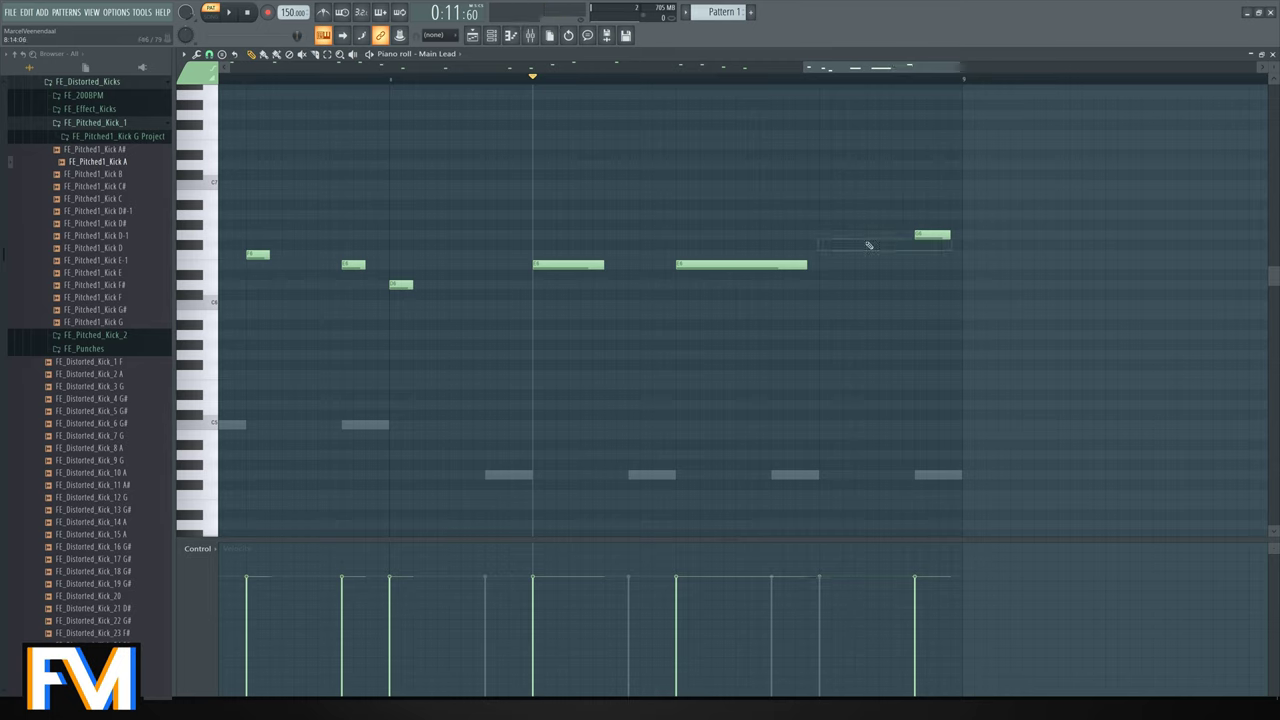
pyautogui.moveTo(945, 234); pyautogui.dragTo(851, 234)
# Replace the final G6 note with one as long as the first E6 note in bar 8, and play the ending.
pyautogui.click(596, 264)
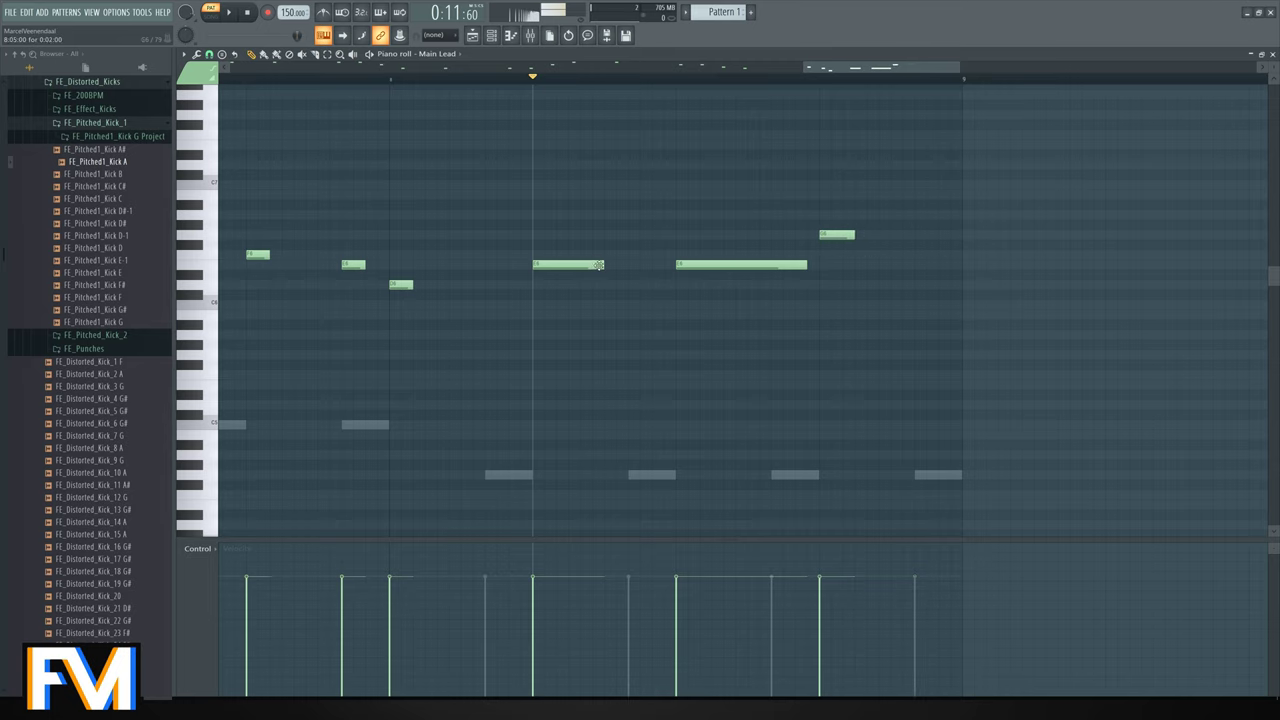
pyautogui.press('space')
pyautogui.rightClick(836, 234)
pyautogui.click(823, 234)
pyautogui.press('space')
pyautogui.press('space')
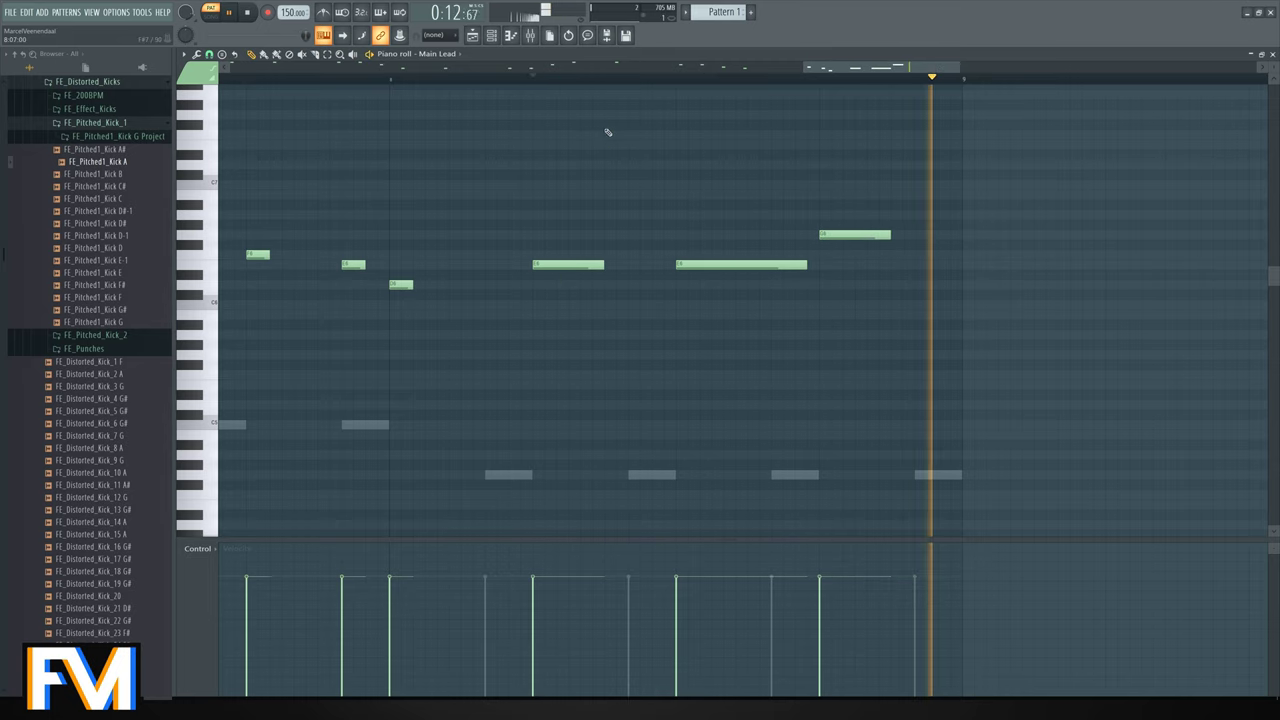
pyautogui.press('space')
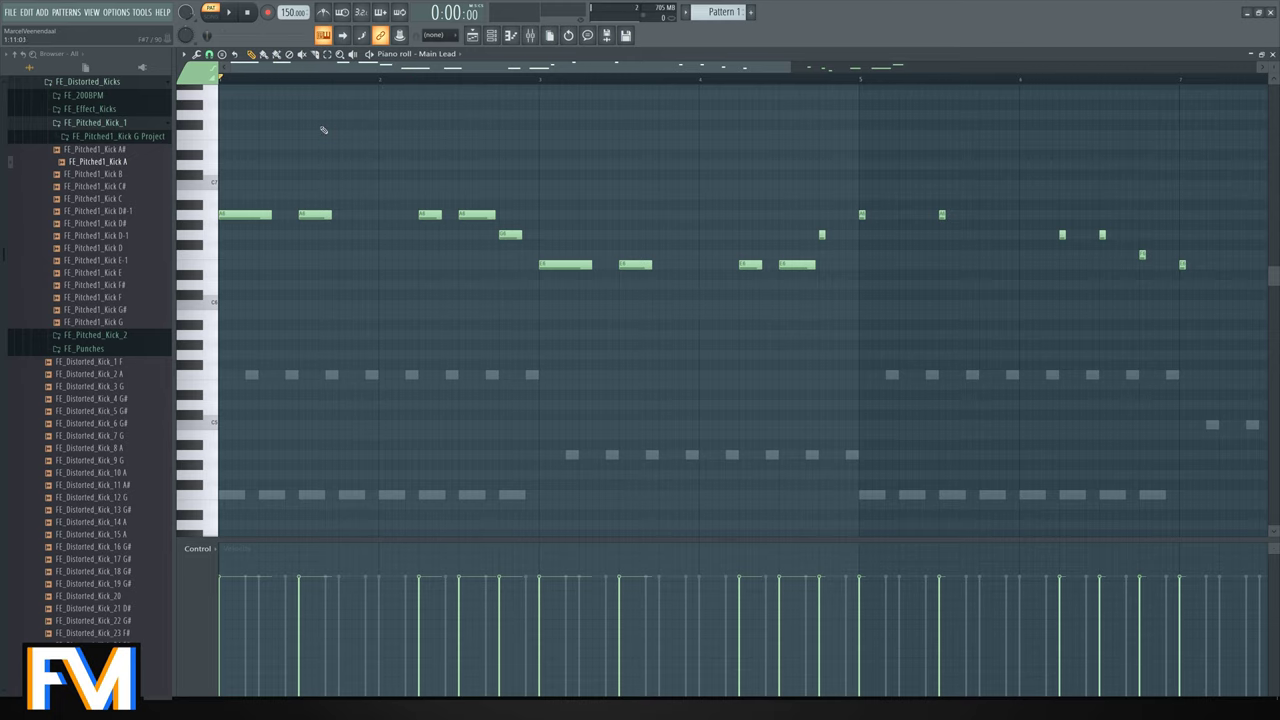
# Listen to the Main Lead melody and lengthen the short G6 note at the end of bar 4.
pyautogui.scroll(-3, 320, 126)
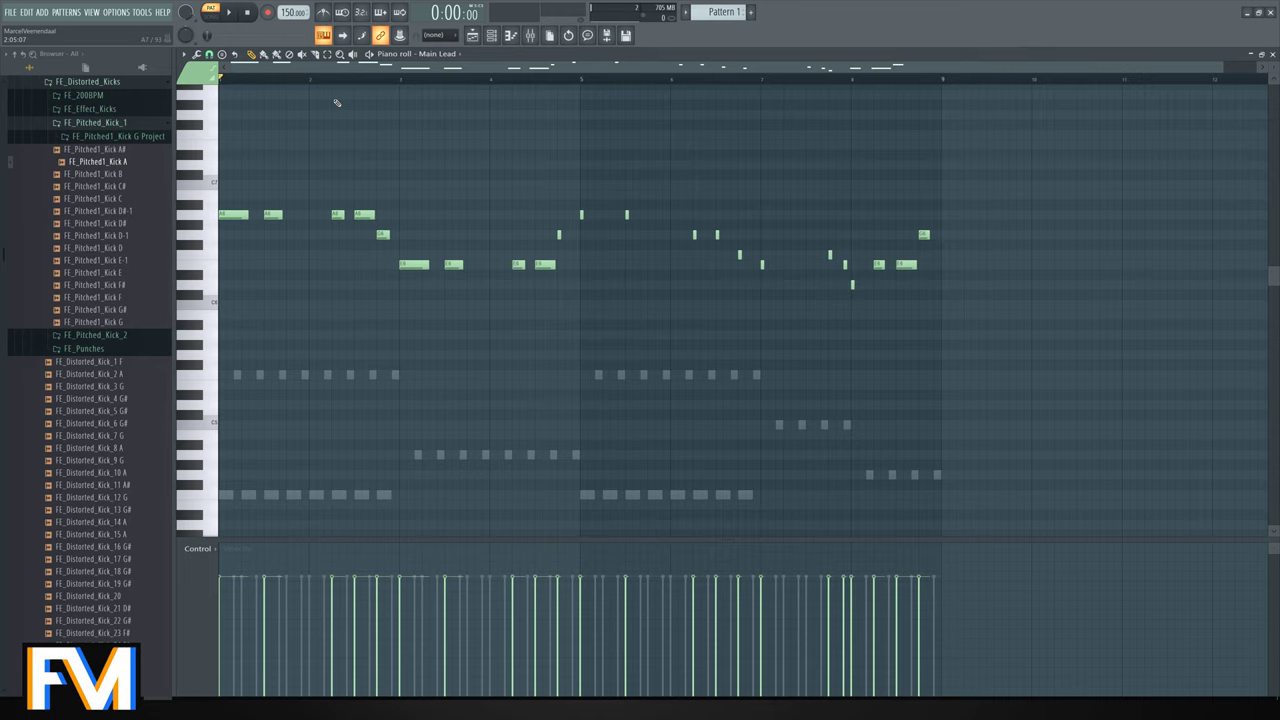
pyautogui.press('space')
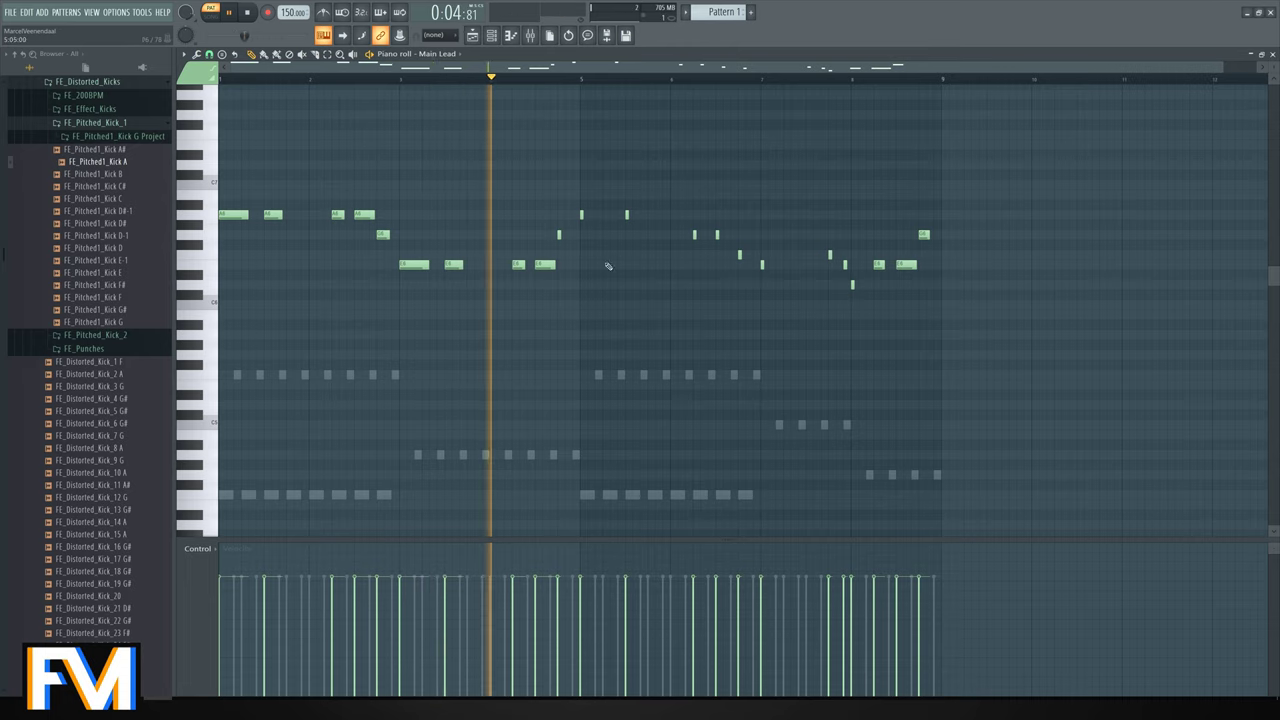
pyautogui.press('space')
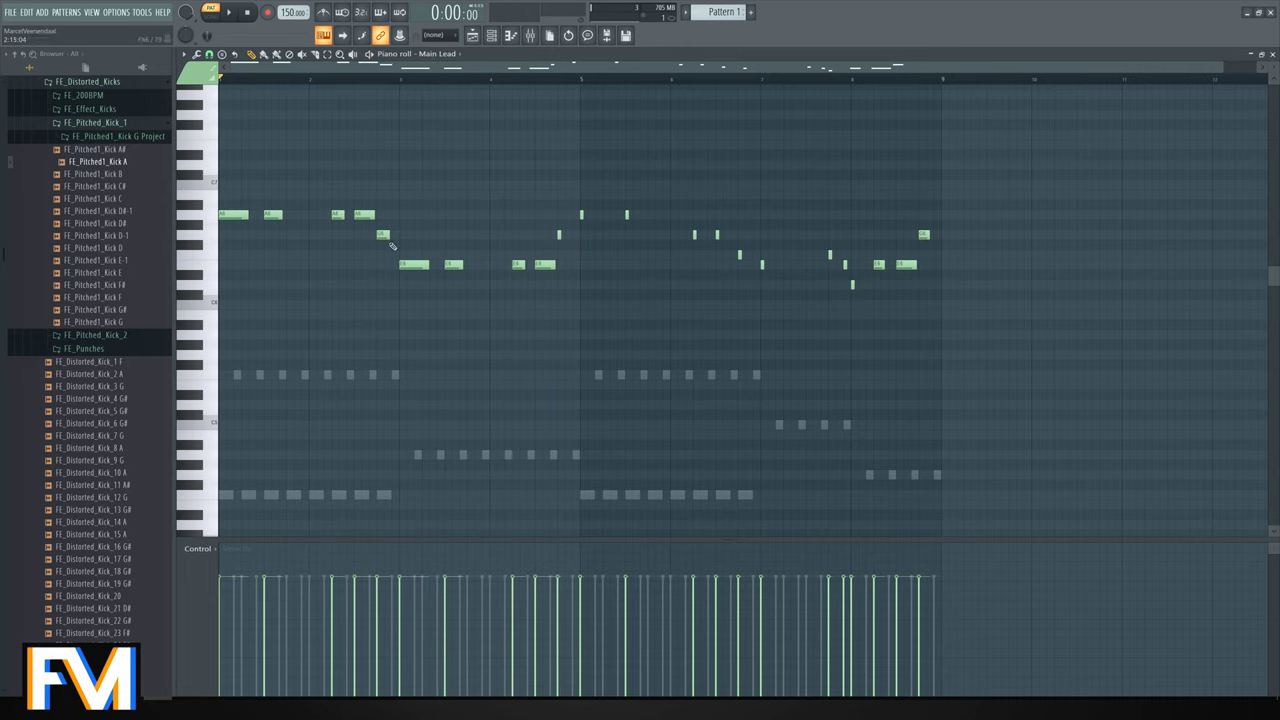
pyautogui.scroll(3, 568, 233)
pyautogui.scroll(-5, 568, 233)
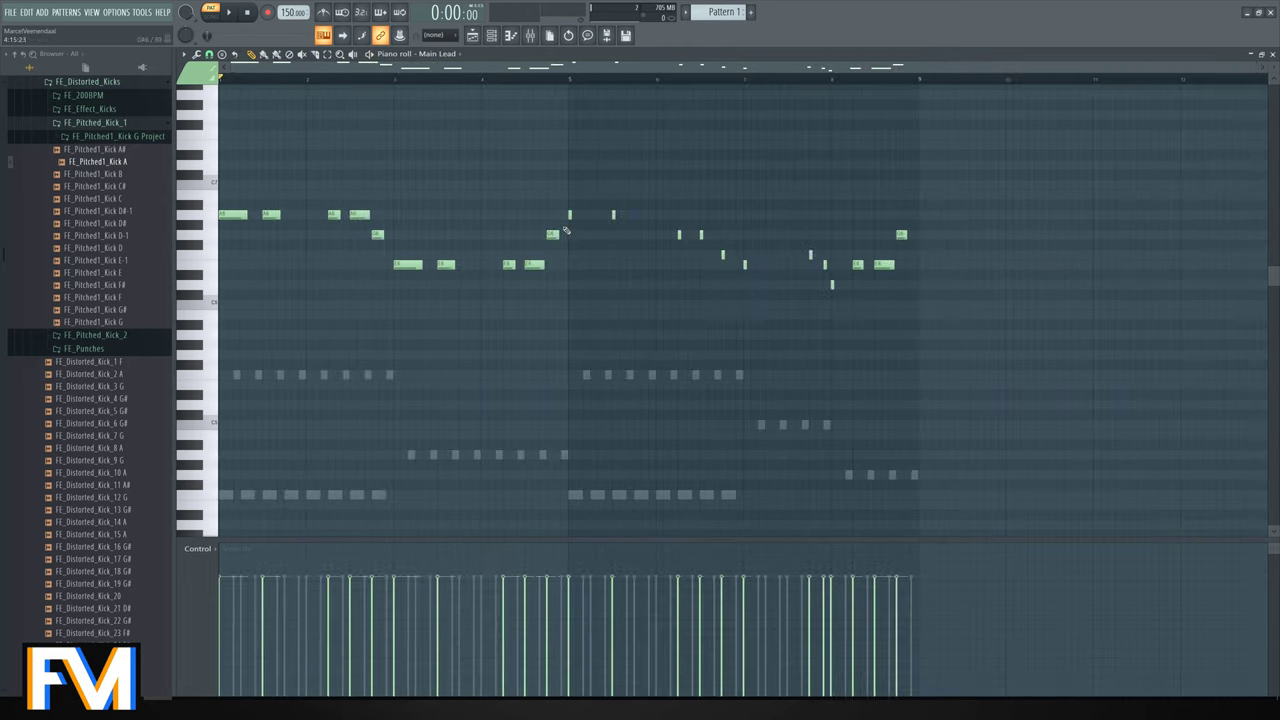
# Lengthen the two A6 notes in bar 5 during playback and clear the selection.
pyautogui.press('space')
pyautogui.moveTo(405, 182); pyautogui.dragTo(580, 230)
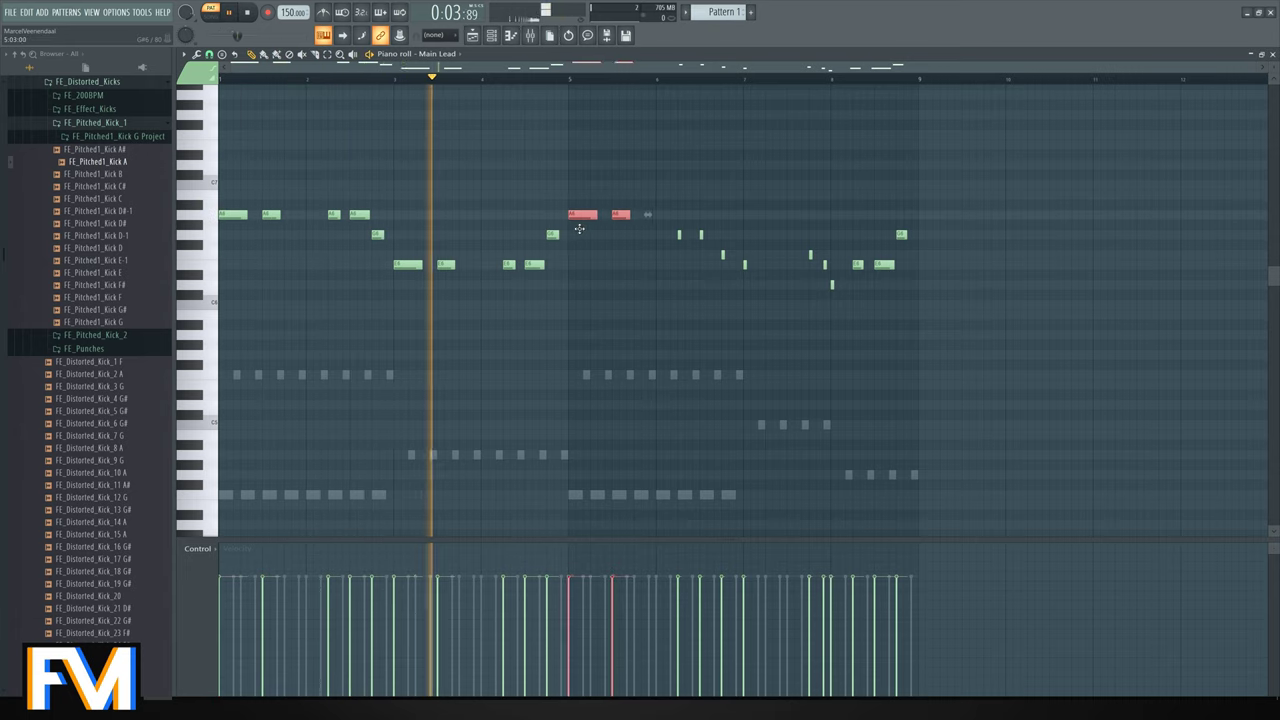
pyautogui.hotkey('ctrl', 'd')
# Lengthen the two G6 notes and the F6 note in bar 6, clear the selection, and audition them from within that bar.
pyautogui.moveTo(390, 190); pyautogui.dragTo(783, 254)
pyautogui.scroll(3, 710, 213)
pyautogui.press('space')
pyautogui.hotkey('ctrl', 'd')
pyautogui.rightClick(780, 254)
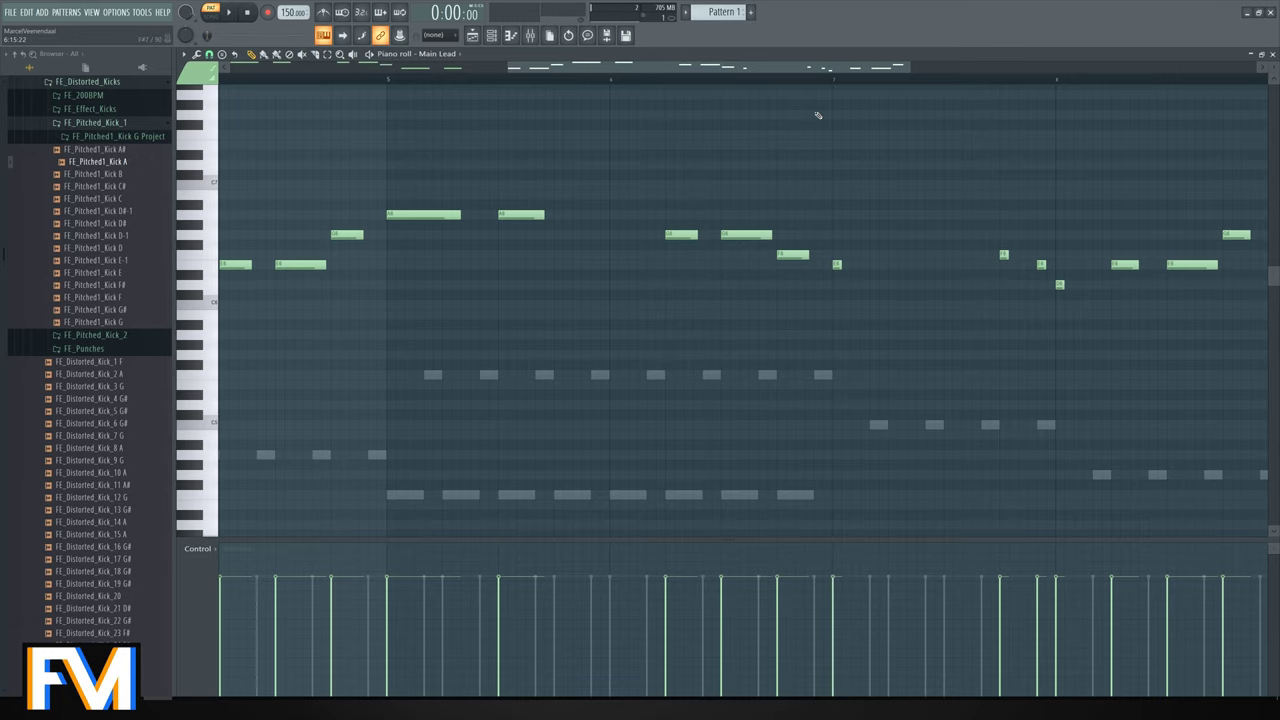
pyautogui.click(648, 79)
pyautogui.press('space')
pyautogui.scroll(-3, 697, 165)
pyautogui.scroll(3, 770, 260)
pyautogui.press('space')
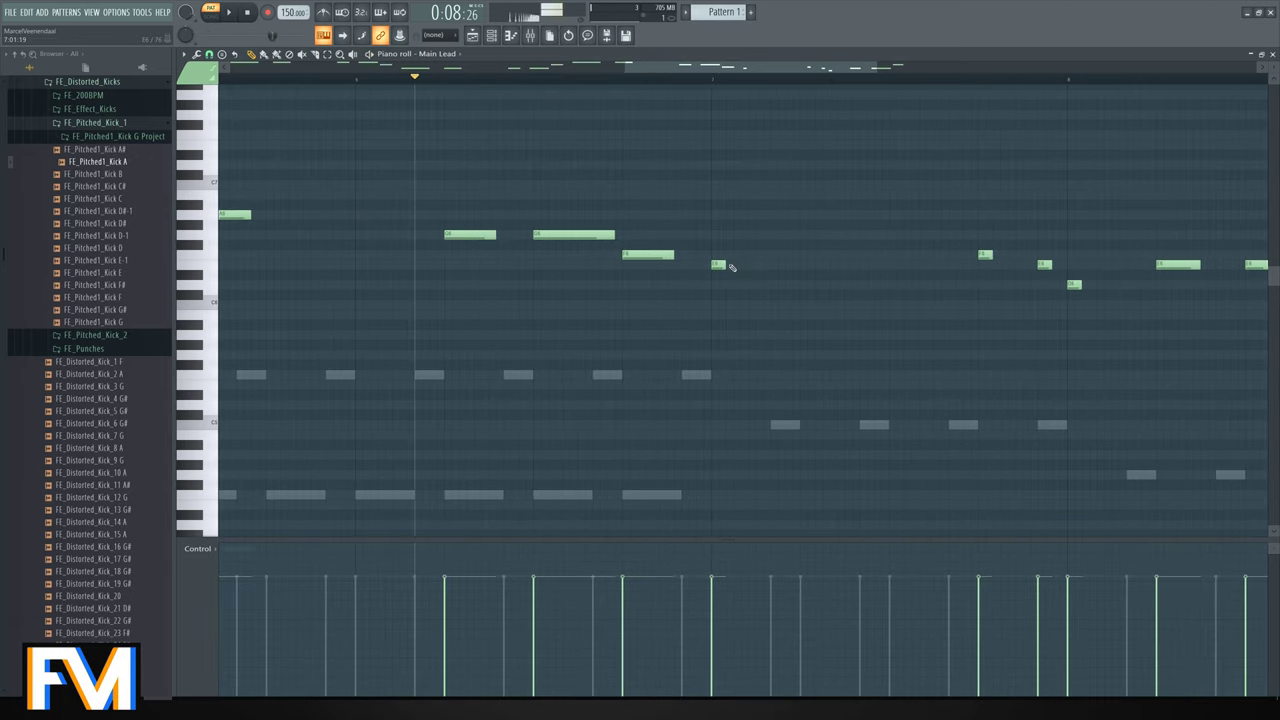
# Lengthen the E6 note at the start of bar 7 in the Main Lead during playback.
pyautogui.press('space')
pyautogui.moveTo(737, 265); pyautogui.dragTo(872, 266)
pyautogui.scroll(-2, 880, 265)
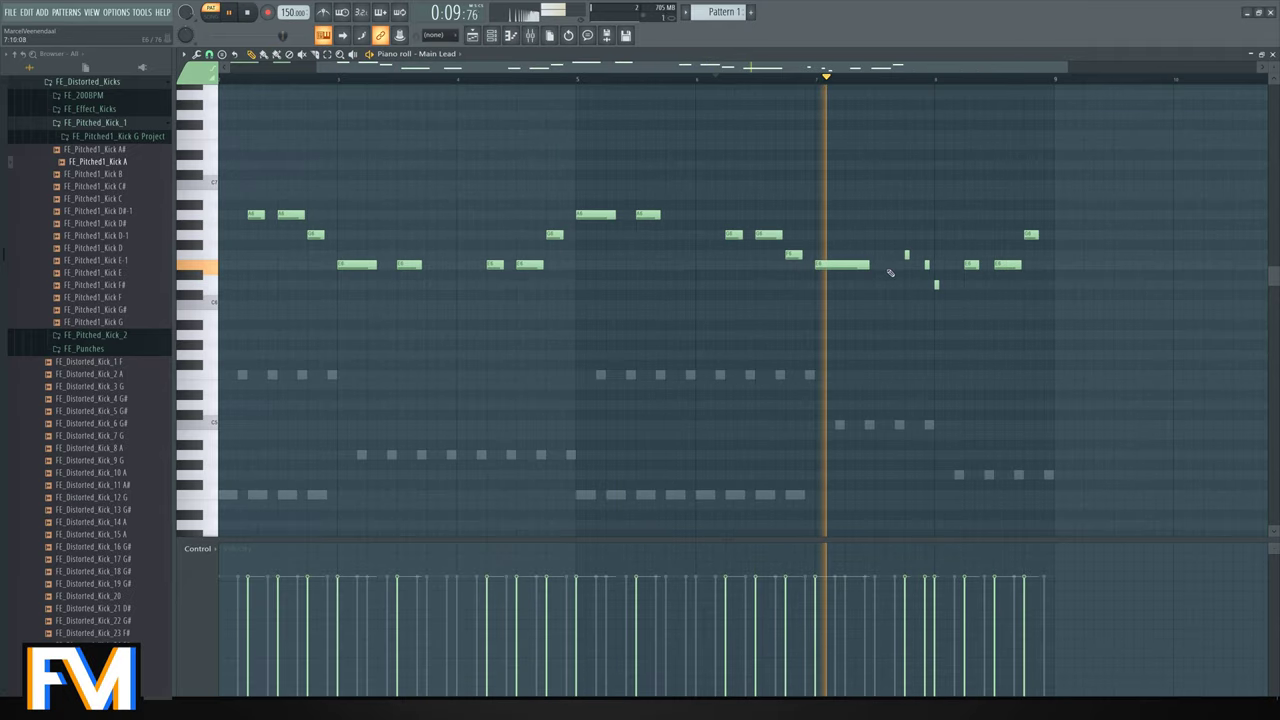
pyautogui.scroll(3, 908, 263)
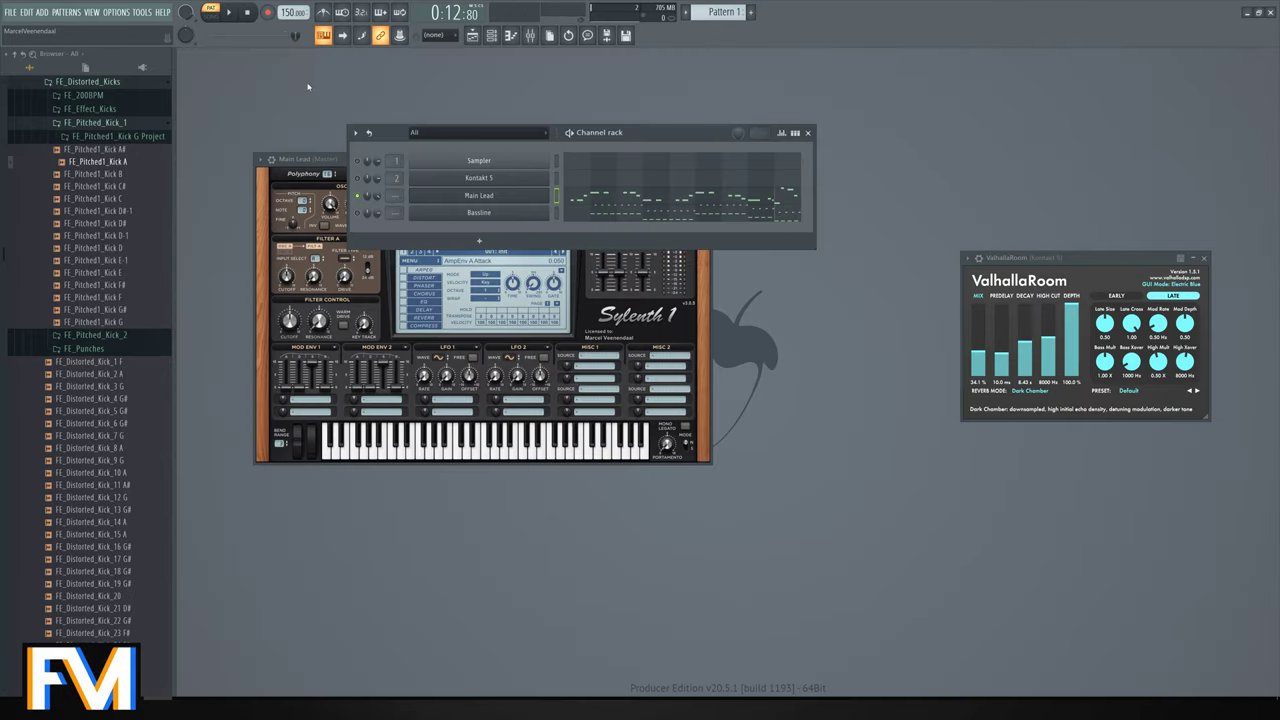
# Play the pattern with the Main Lead and Bassline channels, and review the Main Lead notes around bar 2 in the piano roll.
pyautogui.click(247, 12)
pyautogui.press('space')
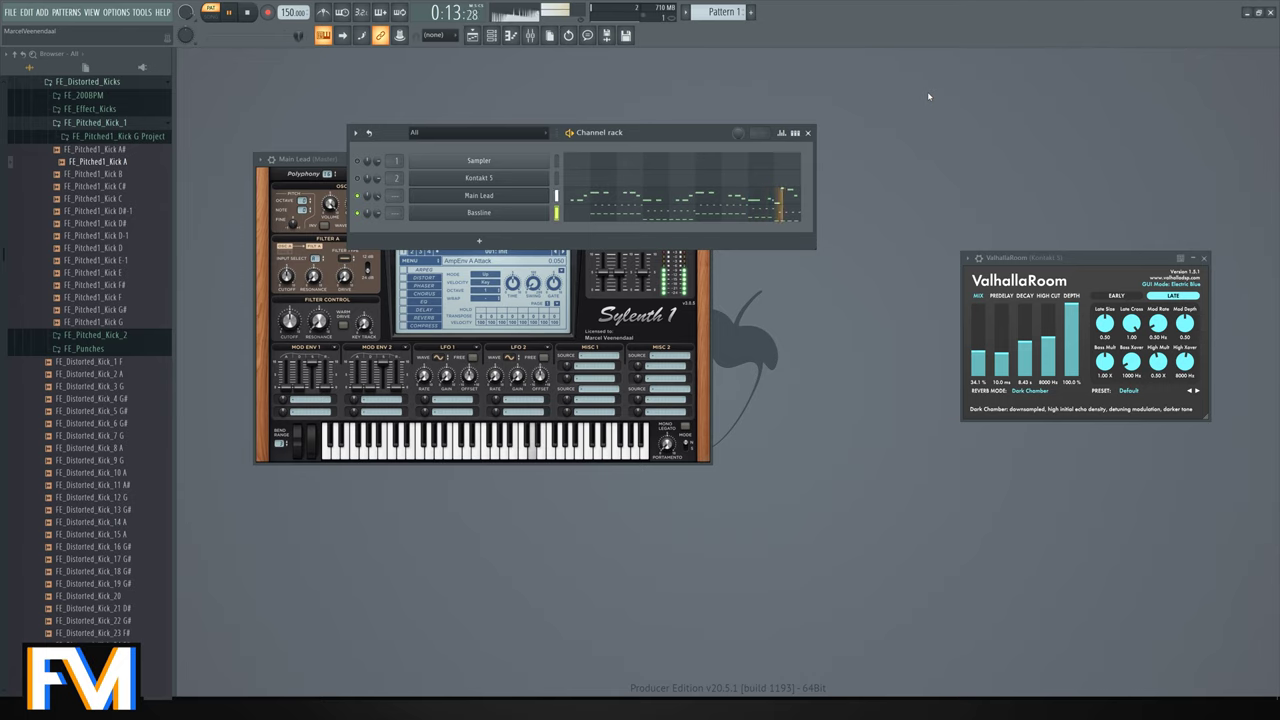
pyautogui.press('space')
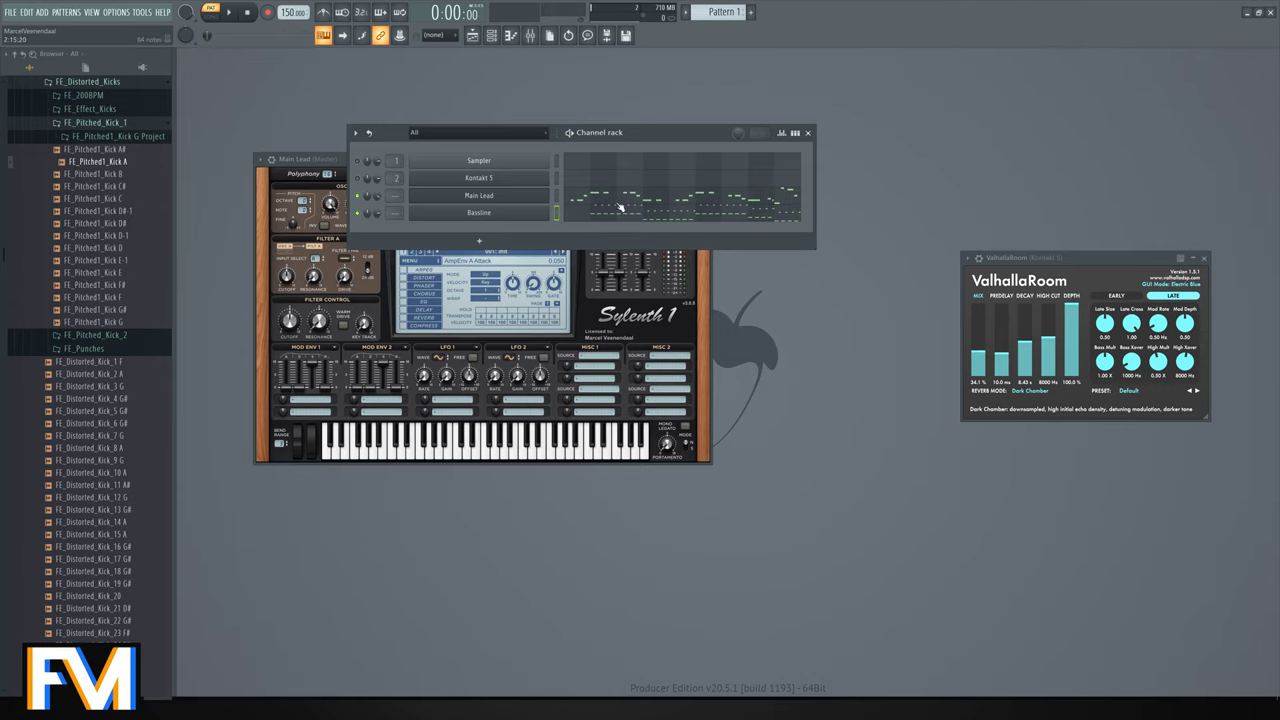
pyautogui.press('F7')
pyautogui.click(301, 79)
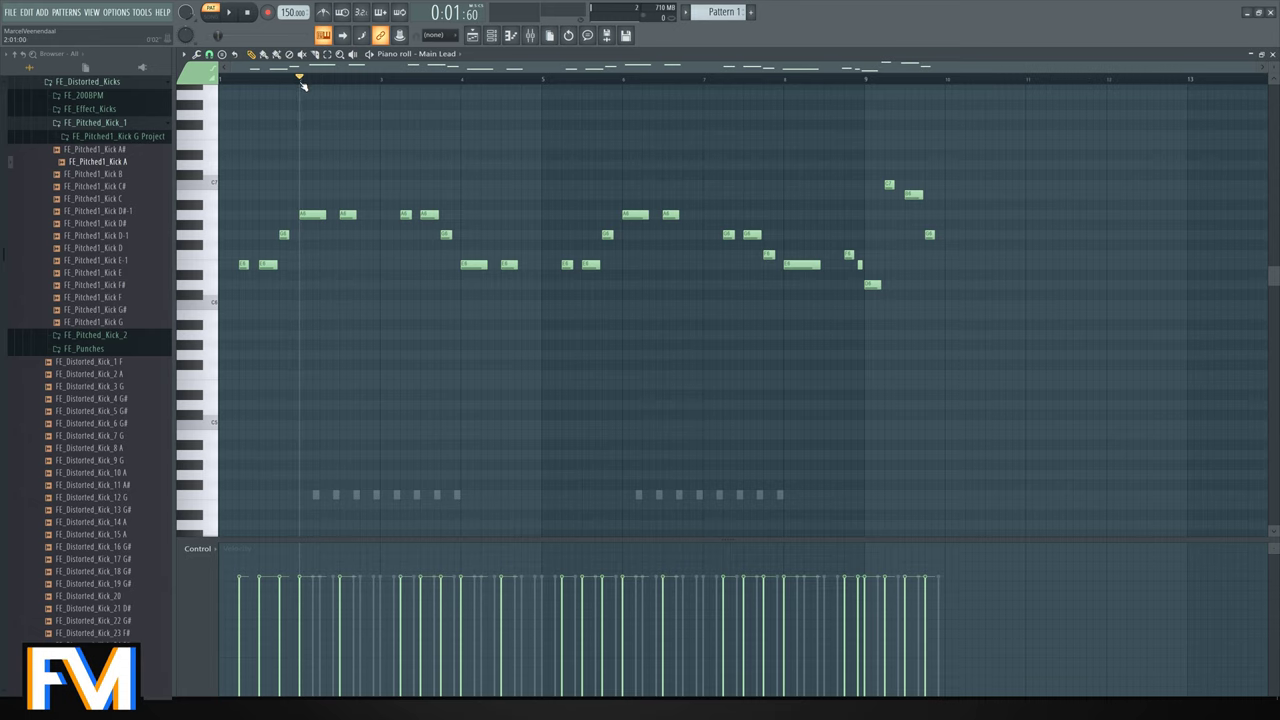
pyautogui.click(1262, 57)
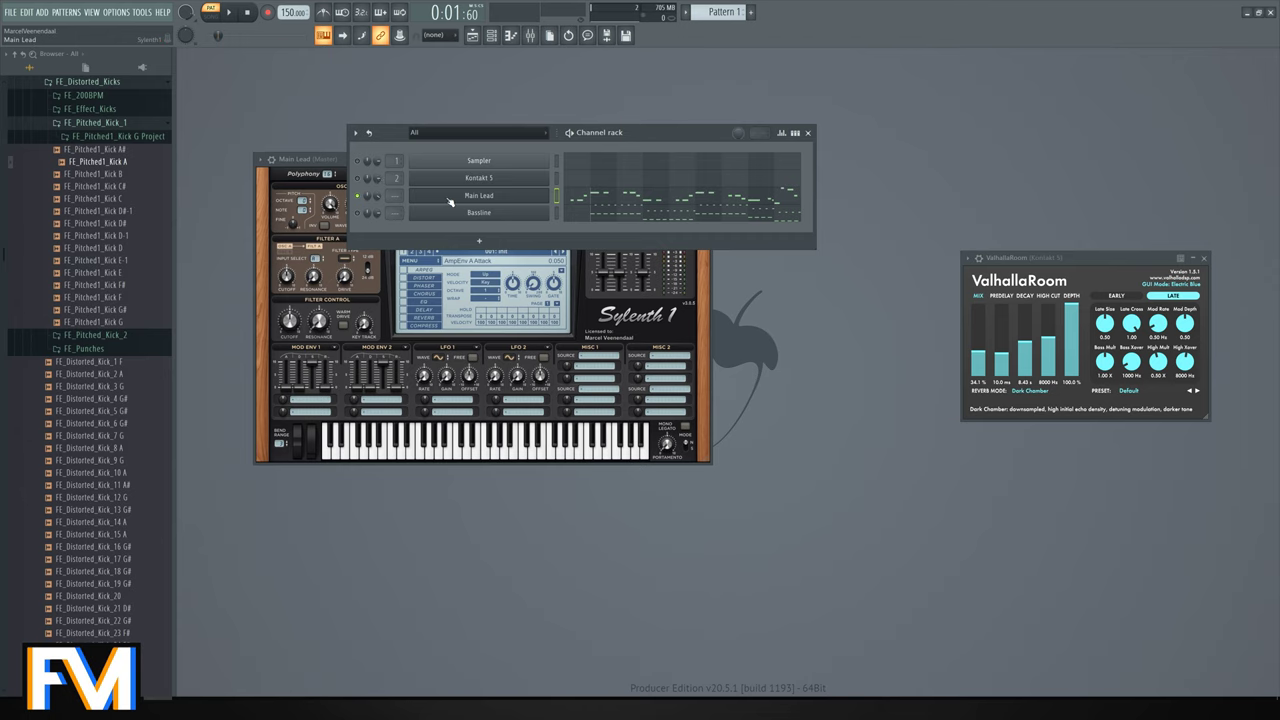
# Open the Main Lead channel's Sylenth1 and place its window below the channel rack.
pyautogui.click(493, 204)
pyautogui.click(493, 204)
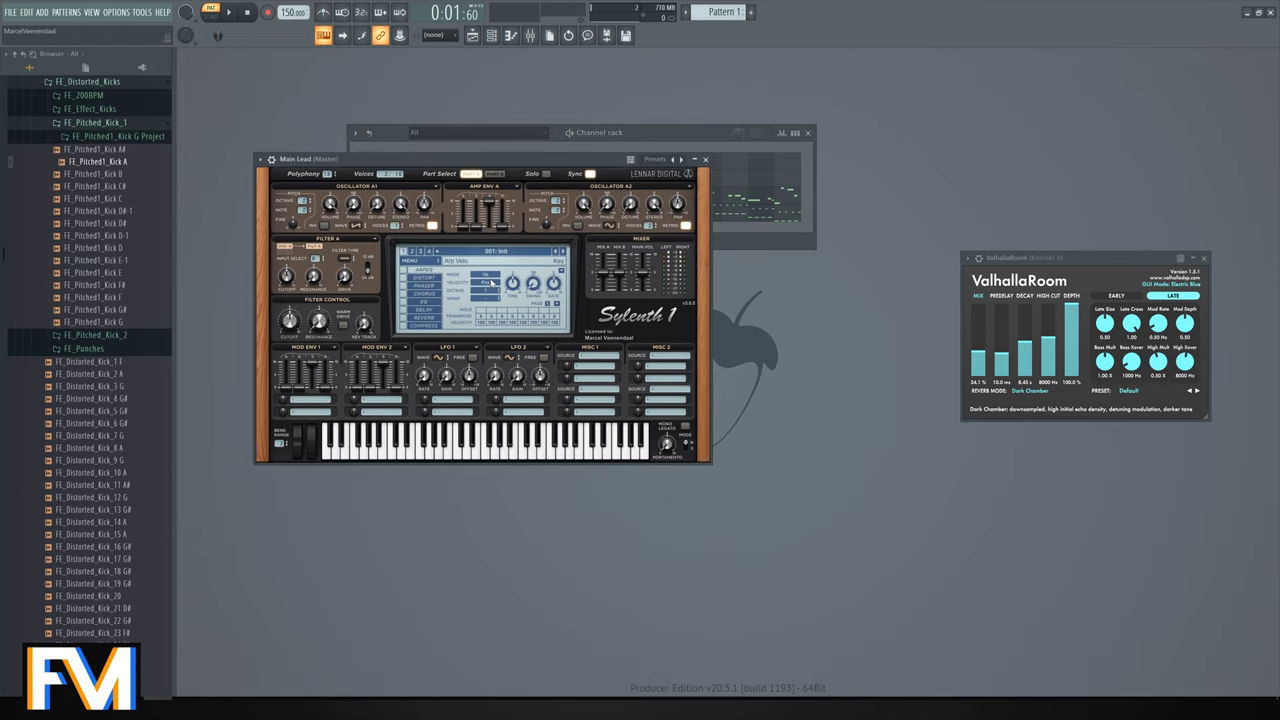
pyautogui.click(409, 261)
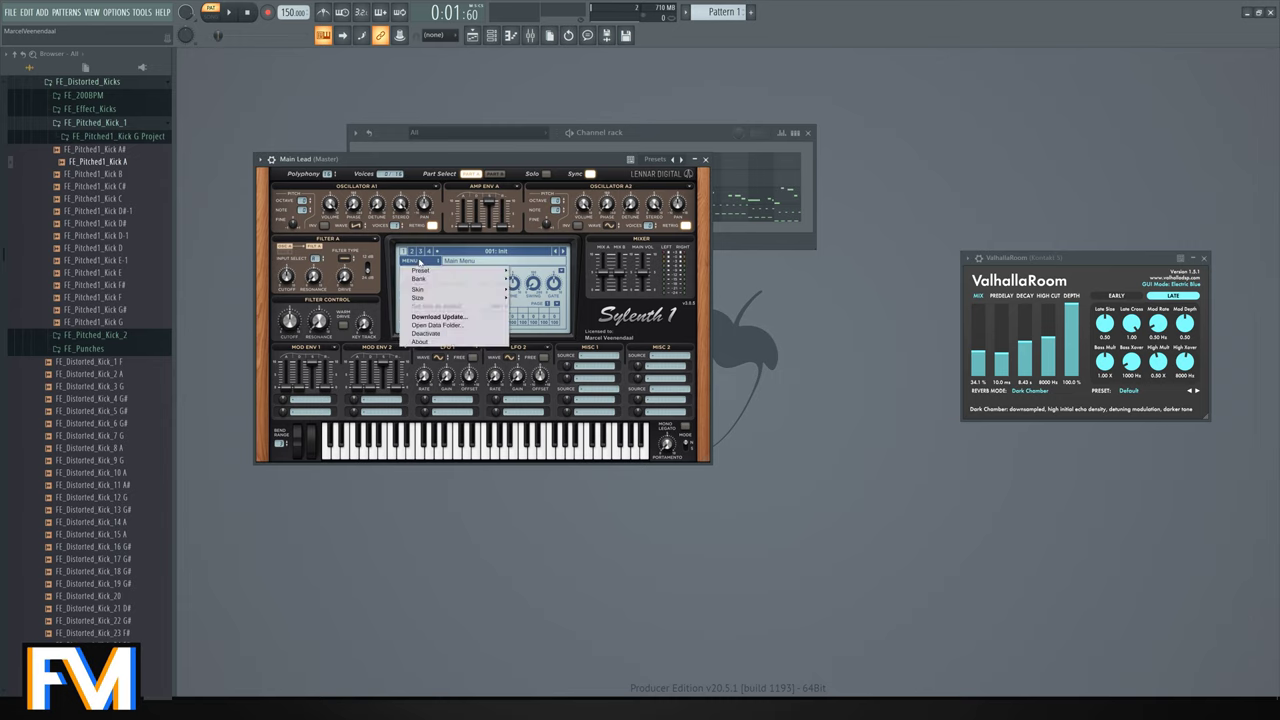
pyautogui.moveTo(427, 271)
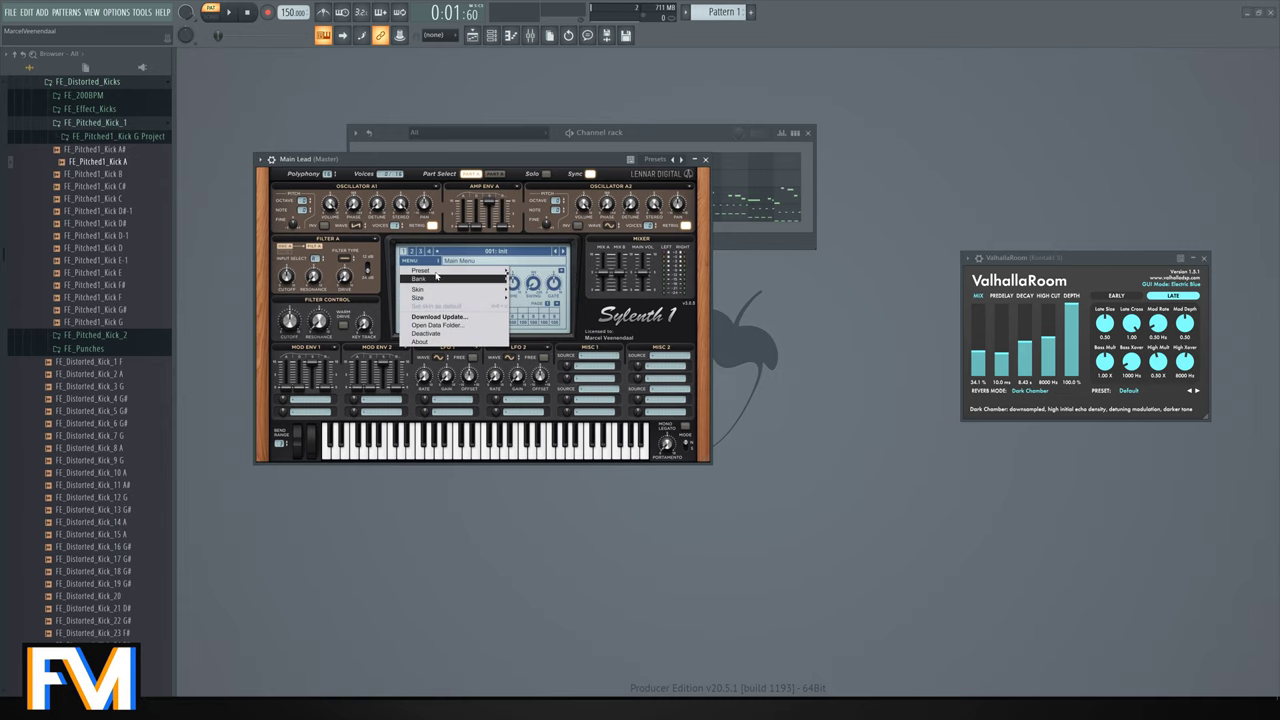
pyautogui.click(687, 283)
pyautogui.moveTo(541, 159); pyautogui.dragTo(706, 284)
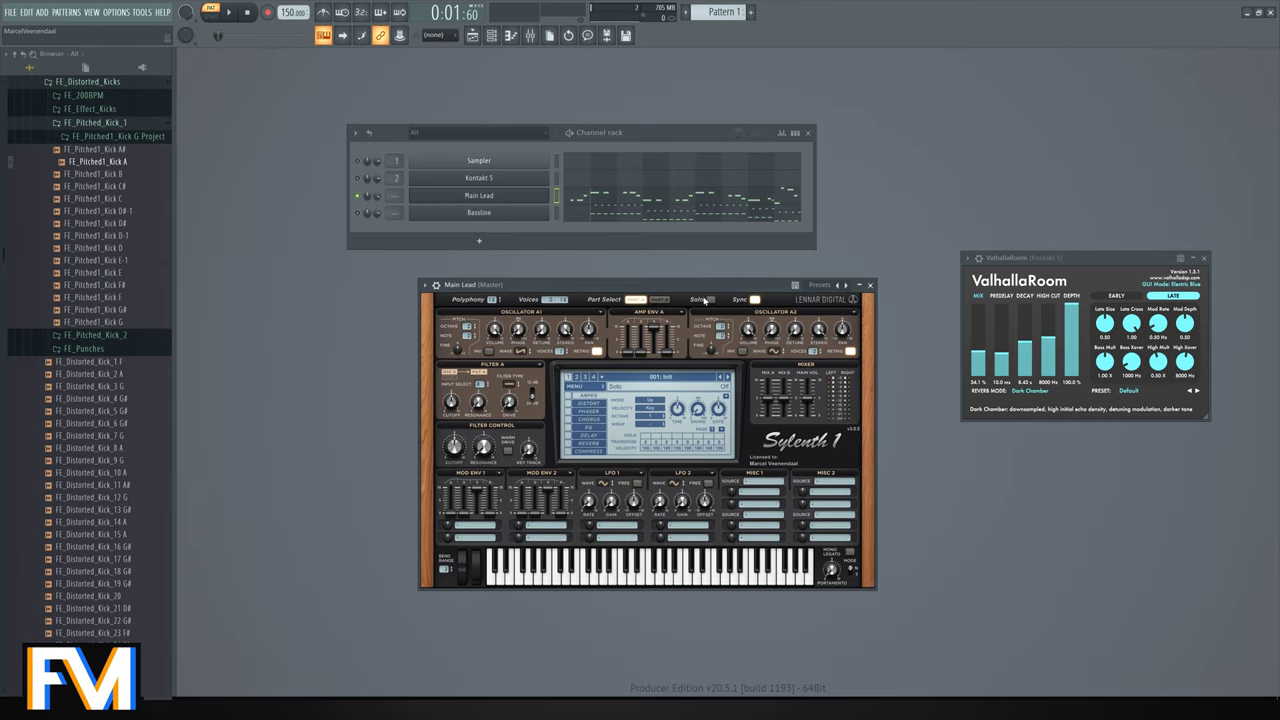
# Load the preset 020: LD - Carpe Noctem into the Main Lead's Sylenth1.
pyautogui.click(656, 377)
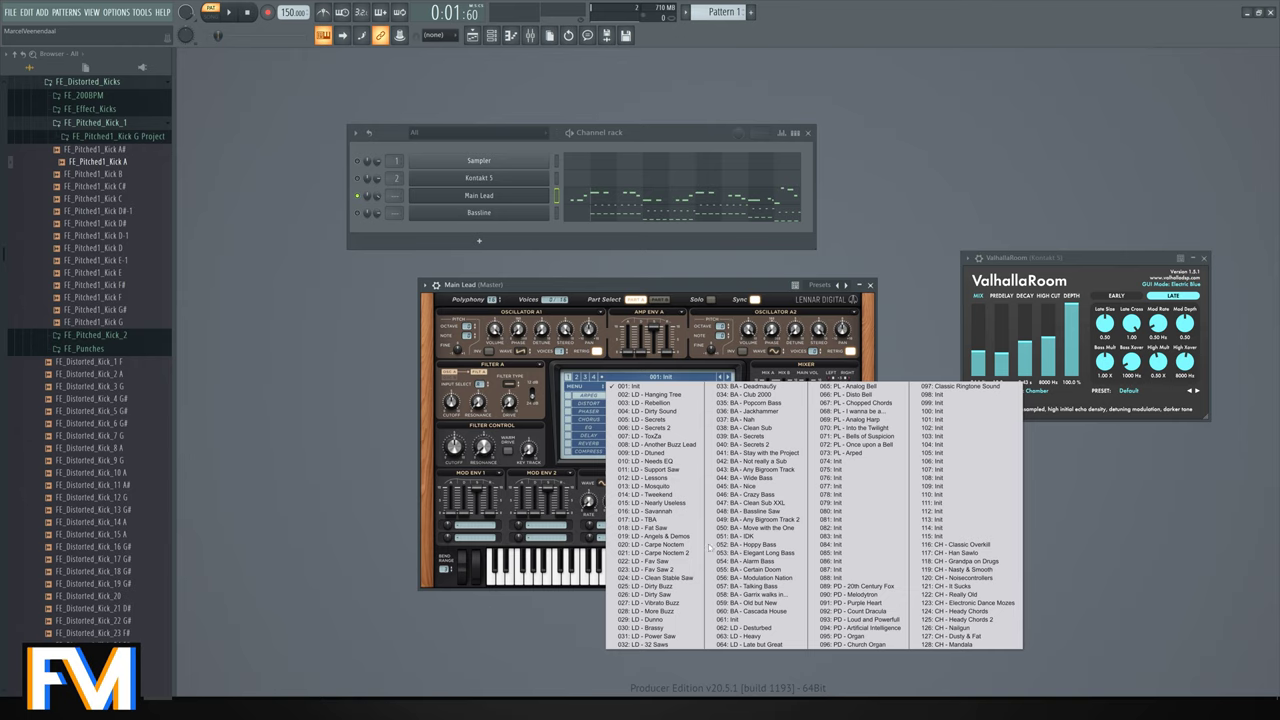
pyautogui.click(662, 381)
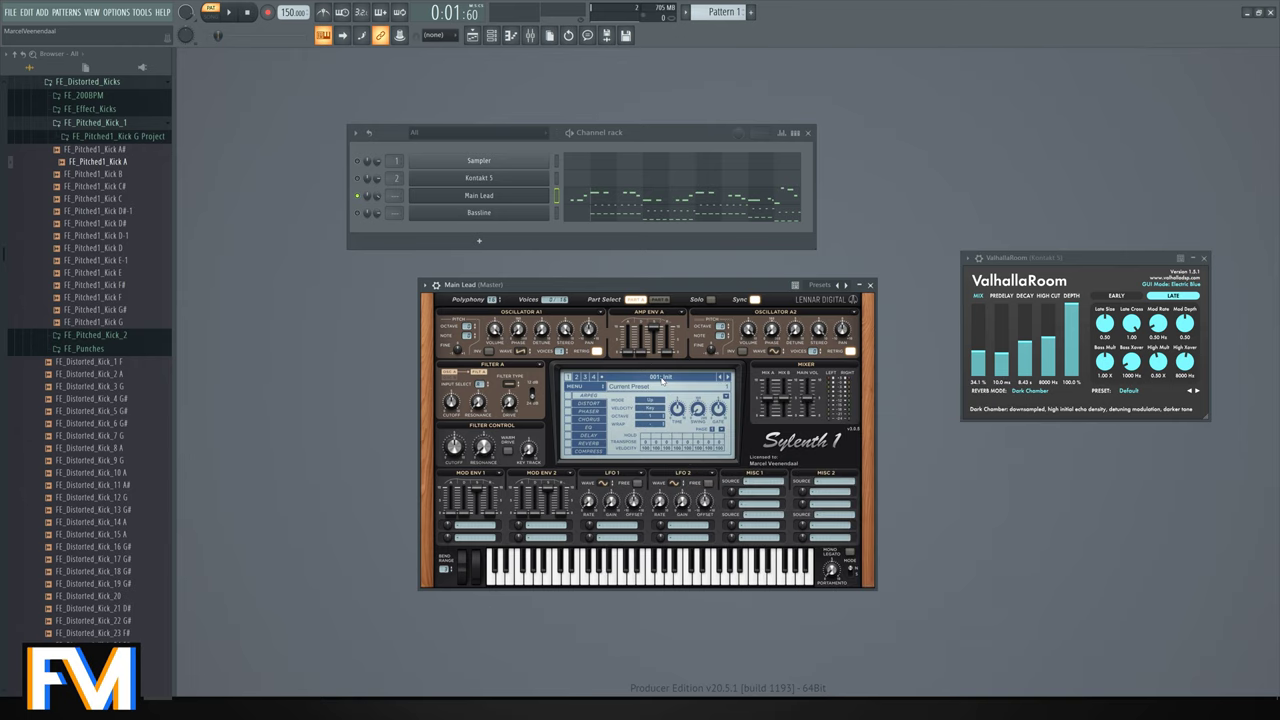
pyautogui.click(675, 374)
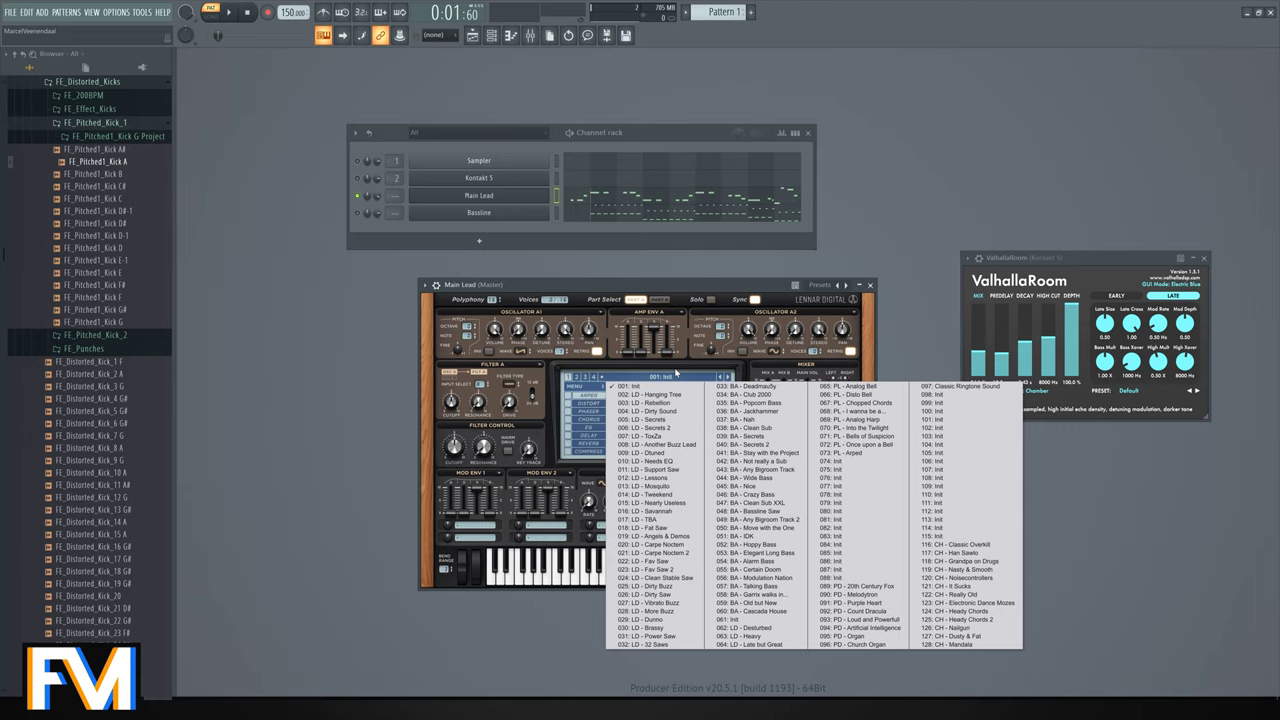
pyautogui.click(678, 374)
pyautogui.click(686, 374)
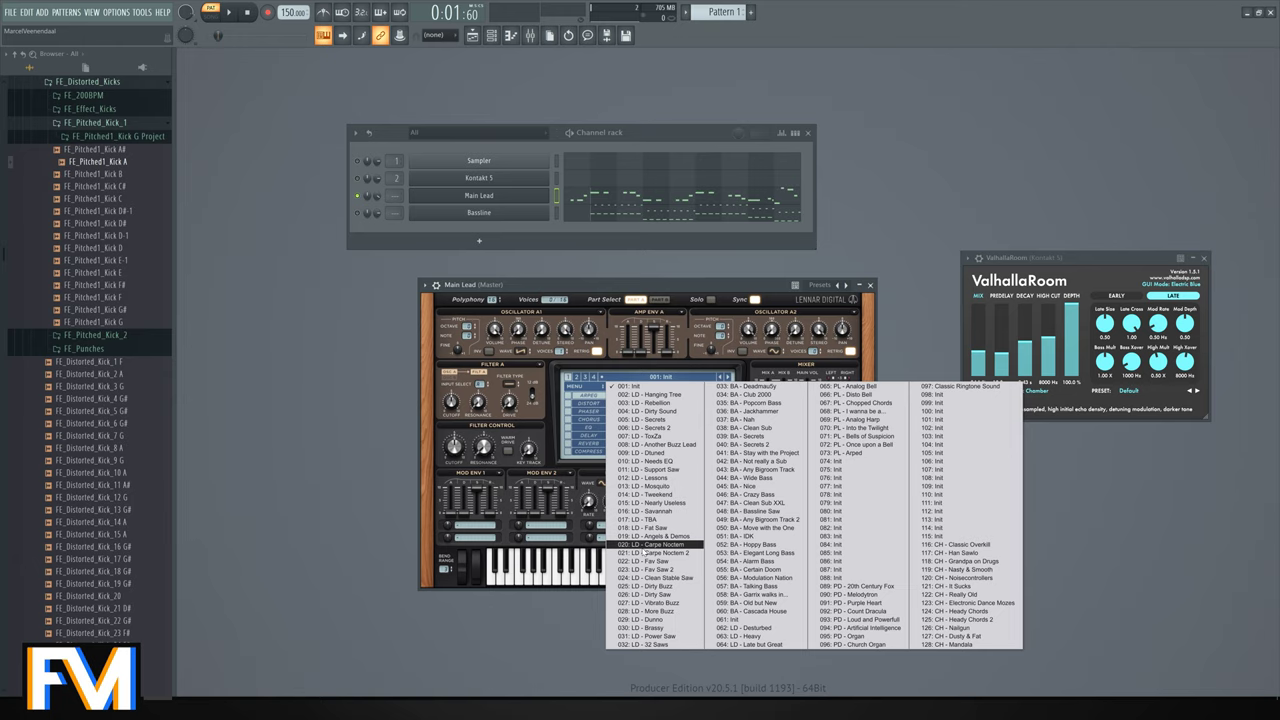
pyautogui.click(646, 546)
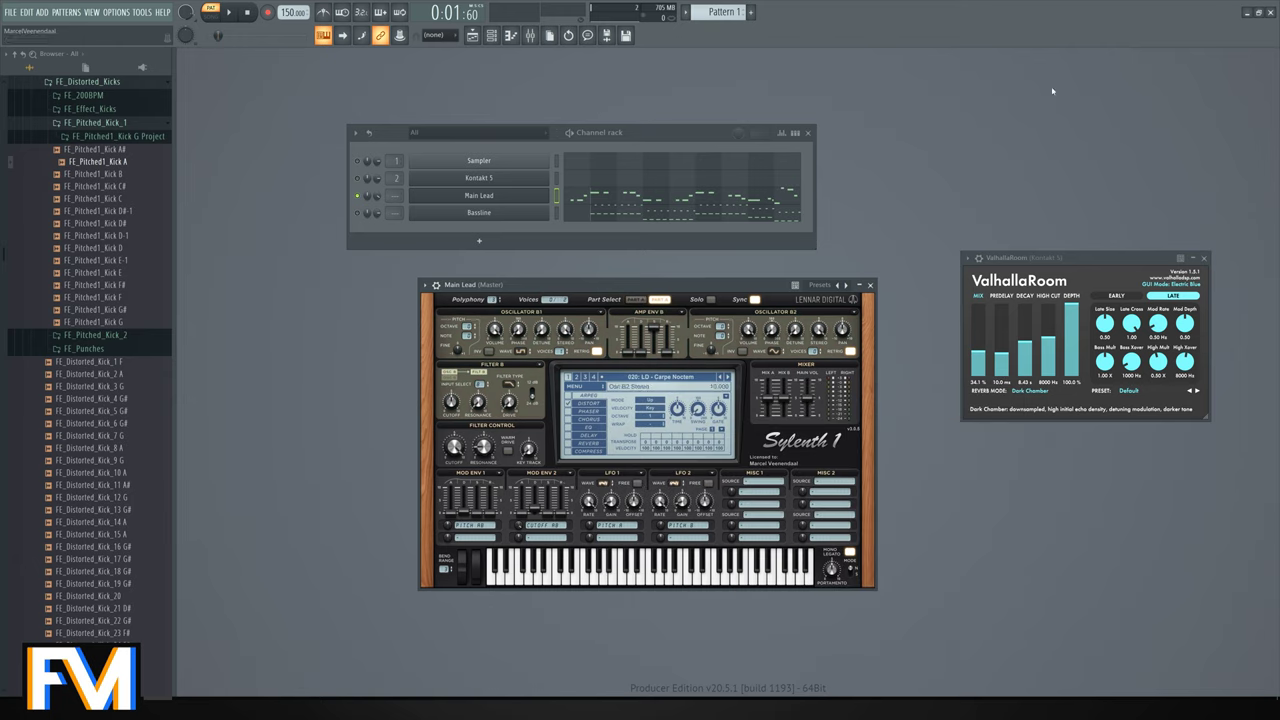
# Listen to the Main Lead melody with the Carpe Noctem preset and examine its opening notes in the piano roll.
pyautogui.click(229, 12)
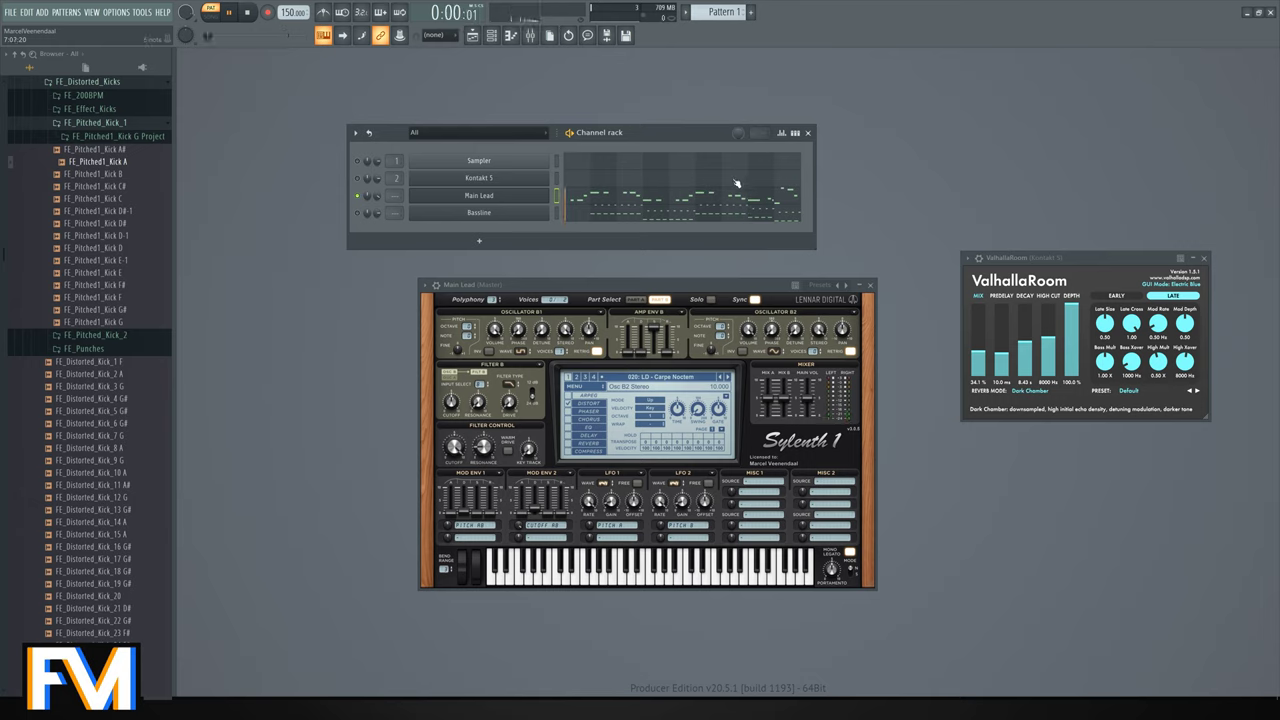
pyautogui.press('space')
pyautogui.click(585, 204)
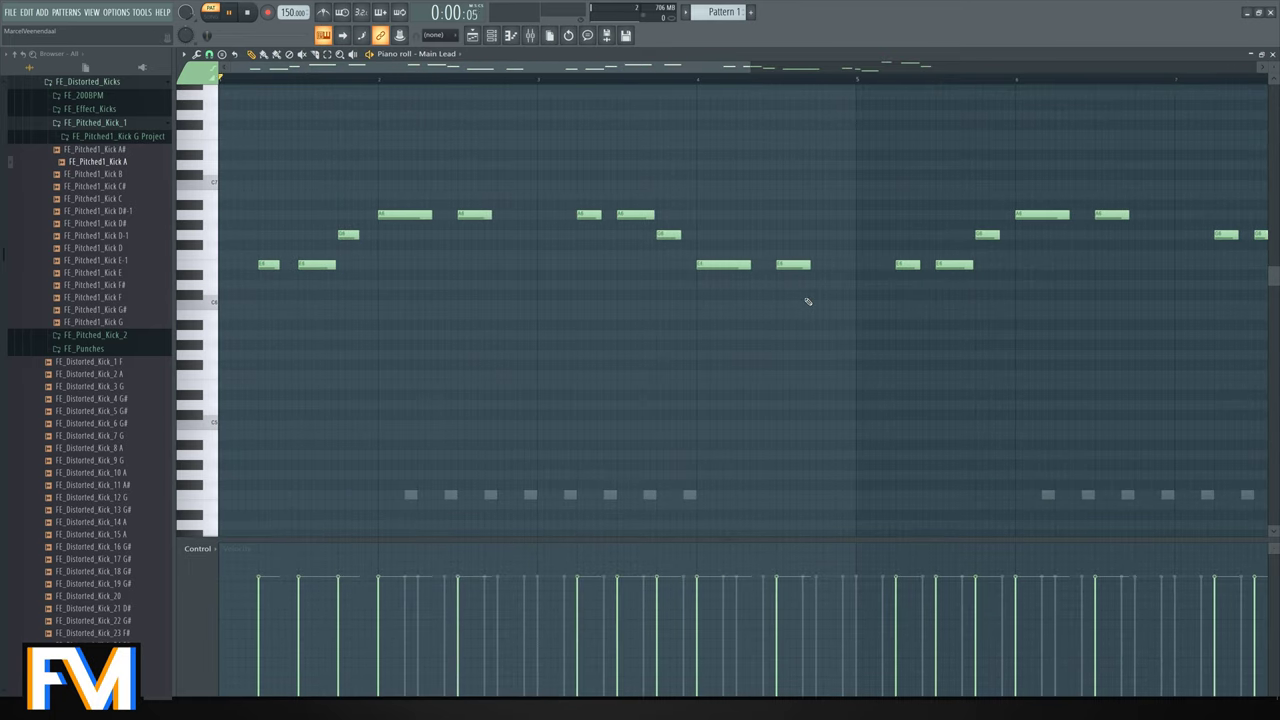
pyautogui.press('space')
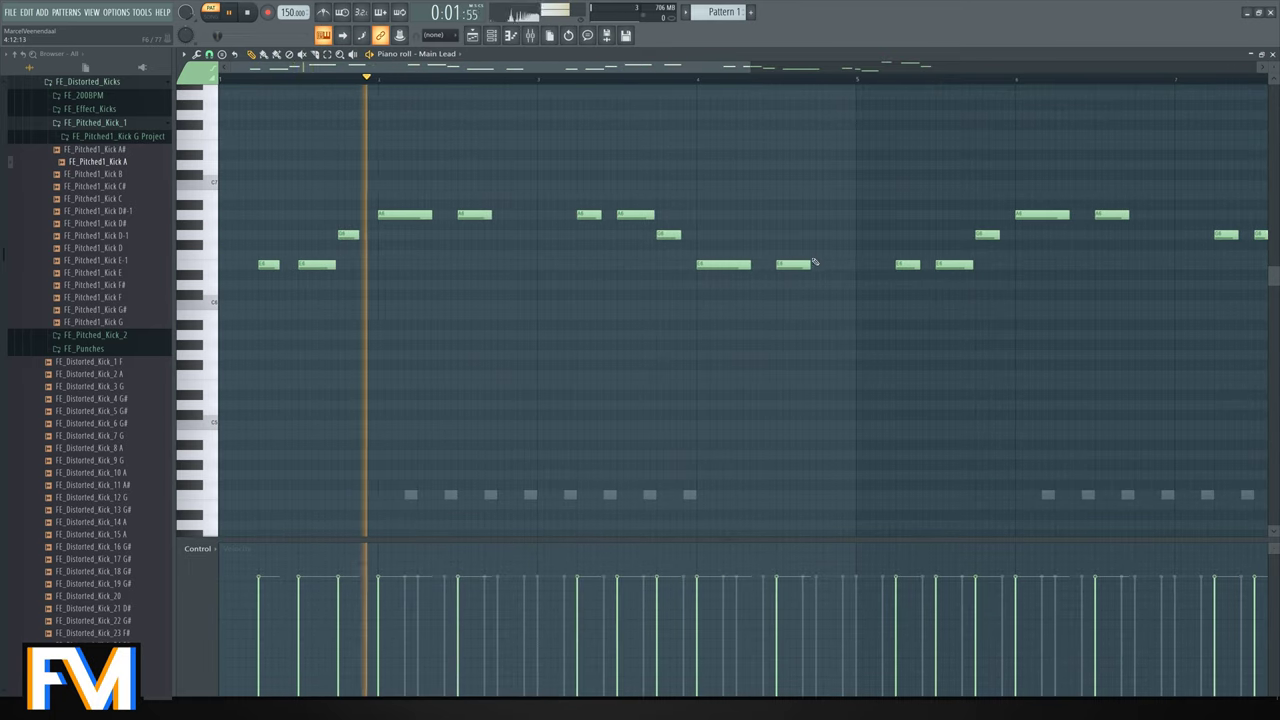
pyautogui.click(1272, 54)
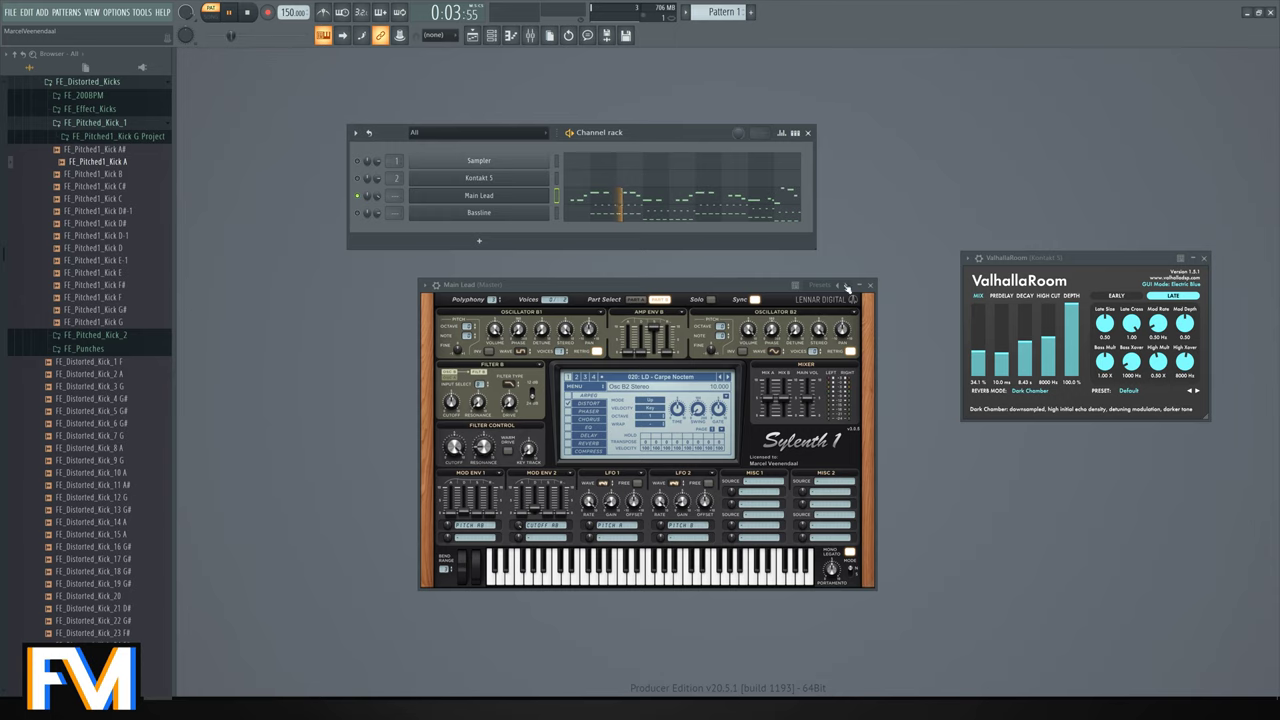
pyautogui.press('space')
pyautogui.click(580, 183)
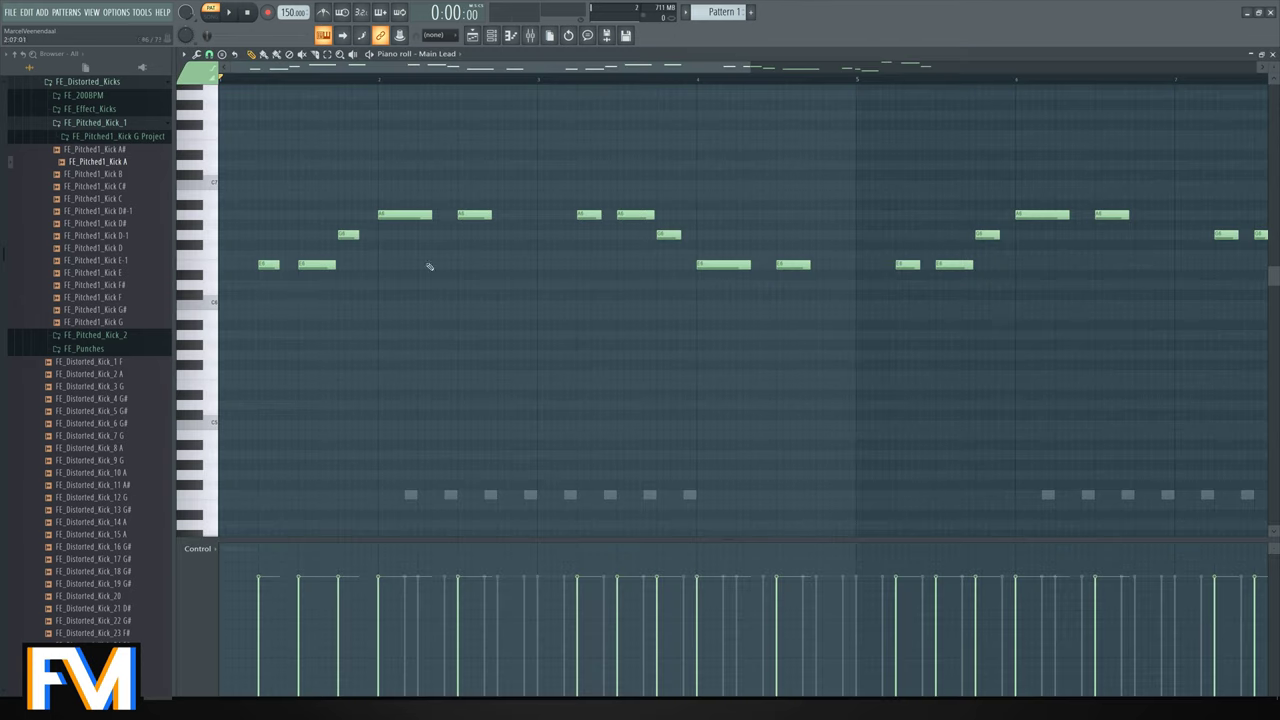
pyautogui.scroll(3, 270, 280)
pyautogui.scroll(-3, 277, 158)
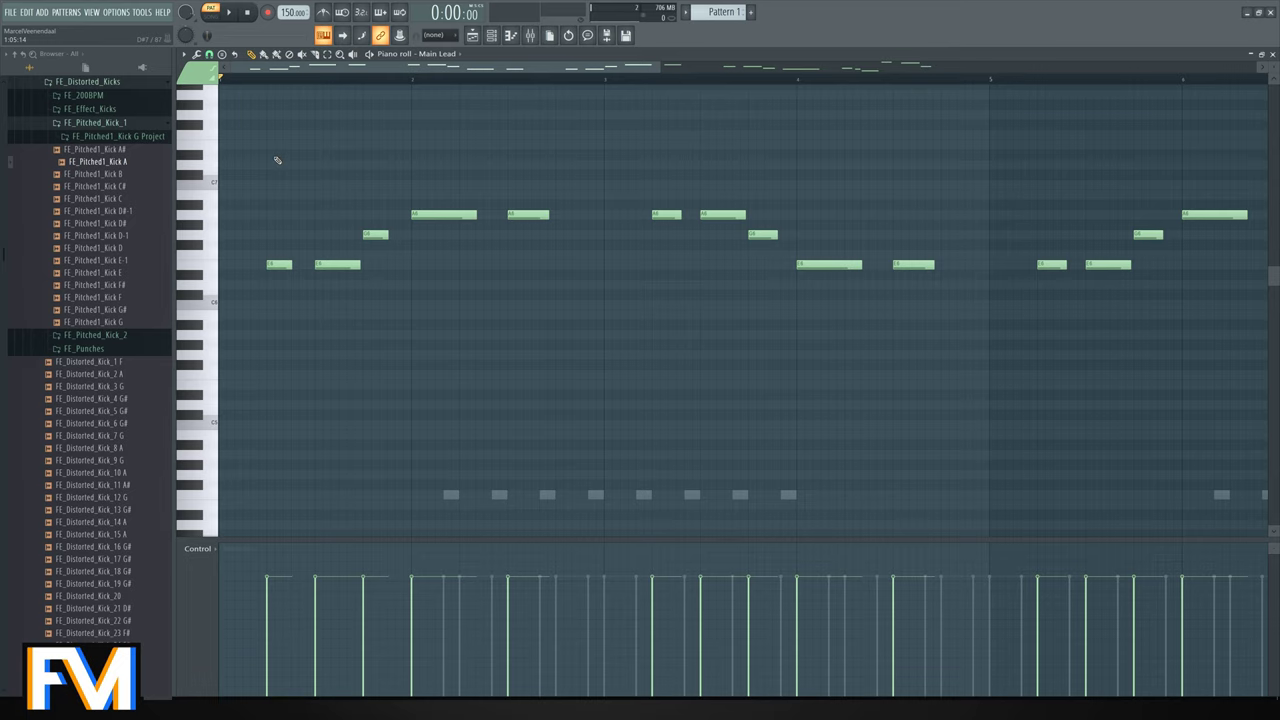
pyautogui.press('space')
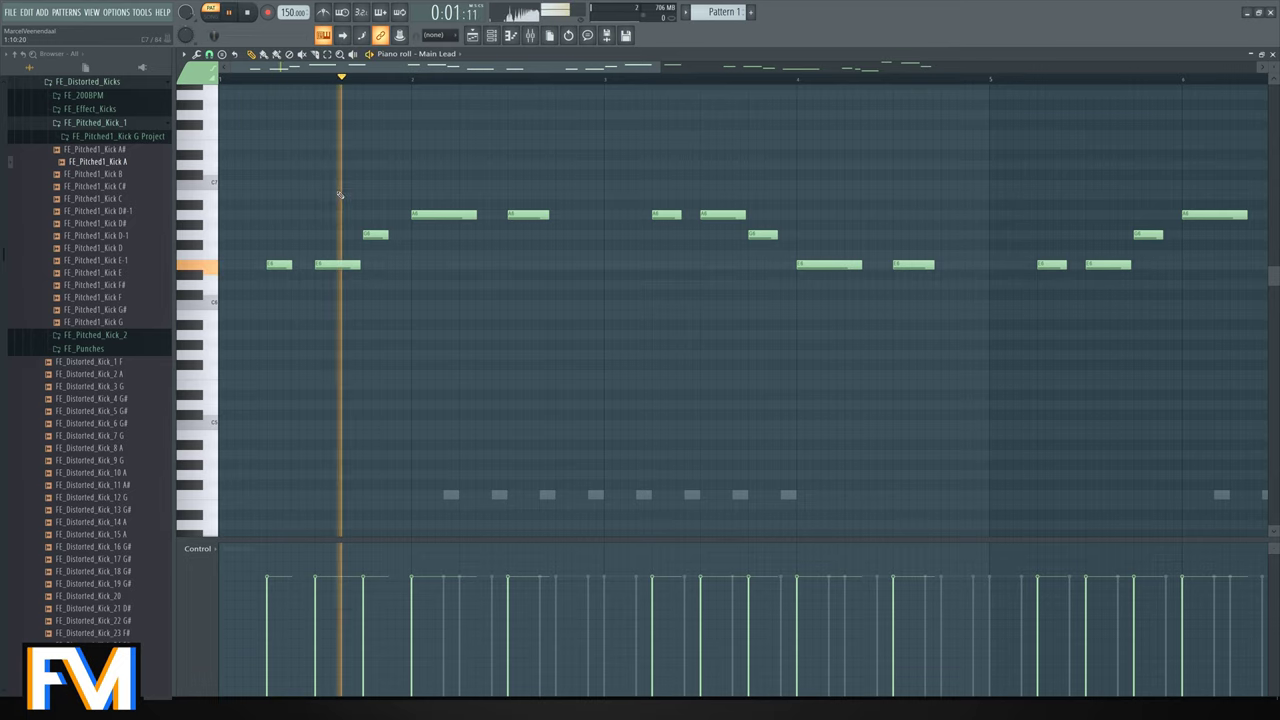
pyautogui.press('space')
# Add a D6 note of length 0:00:08 beneath the start of the second E6 note in bar 1, and audition it.
pyautogui.scroll(1, 249, 243)
pyautogui.scroll(3, 249, 243)
pyautogui.click(435, 284)
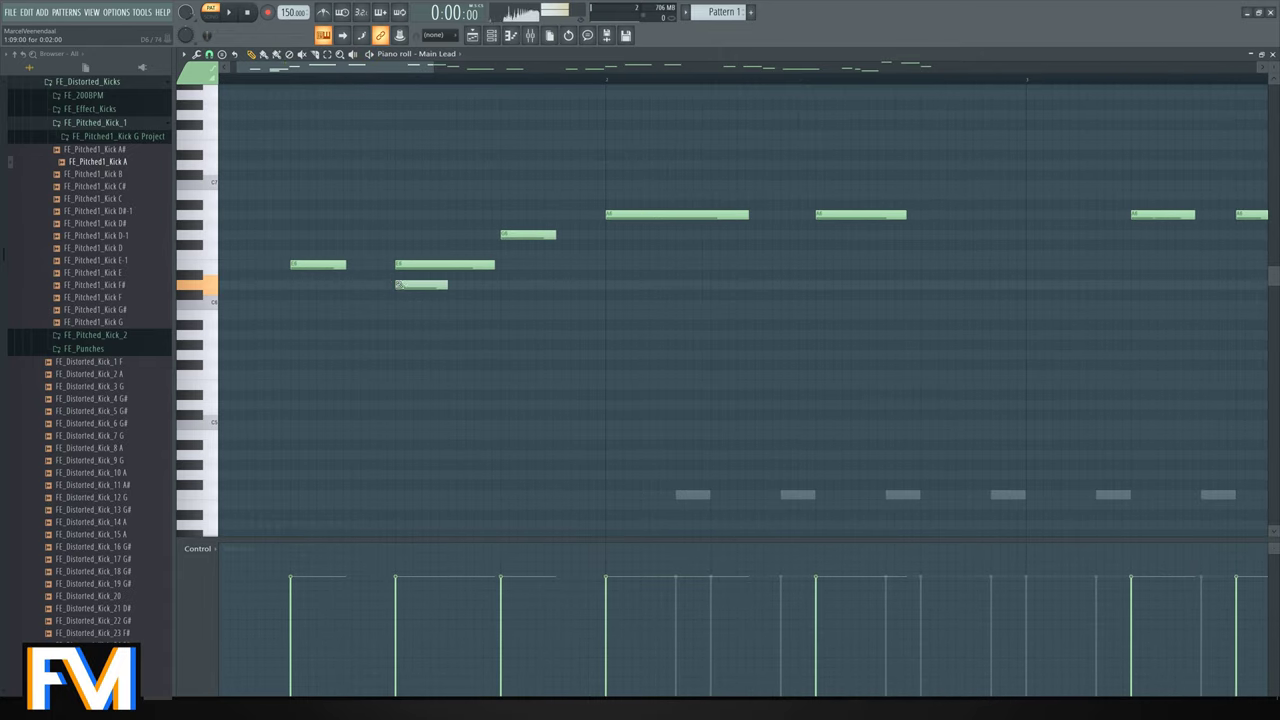
pyautogui.moveTo(438, 284); pyautogui.dragTo(395, 284)
pyautogui.press('space')
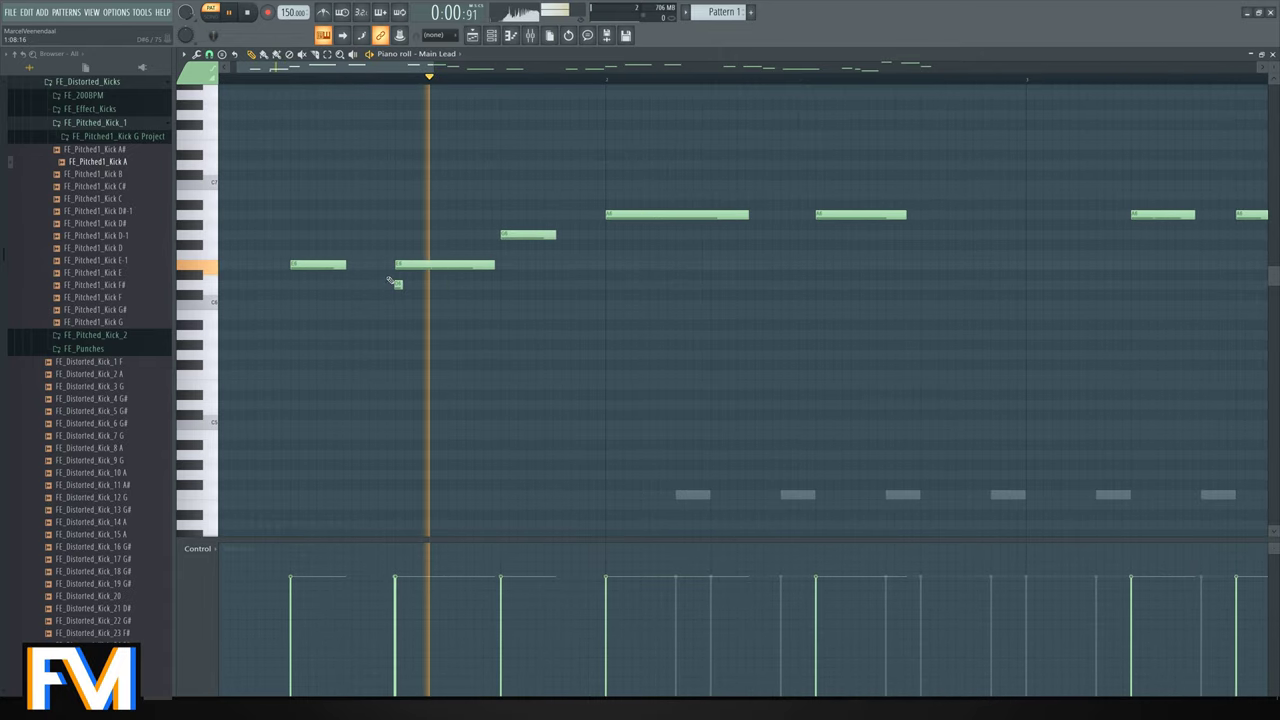
pyautogui.press('space')
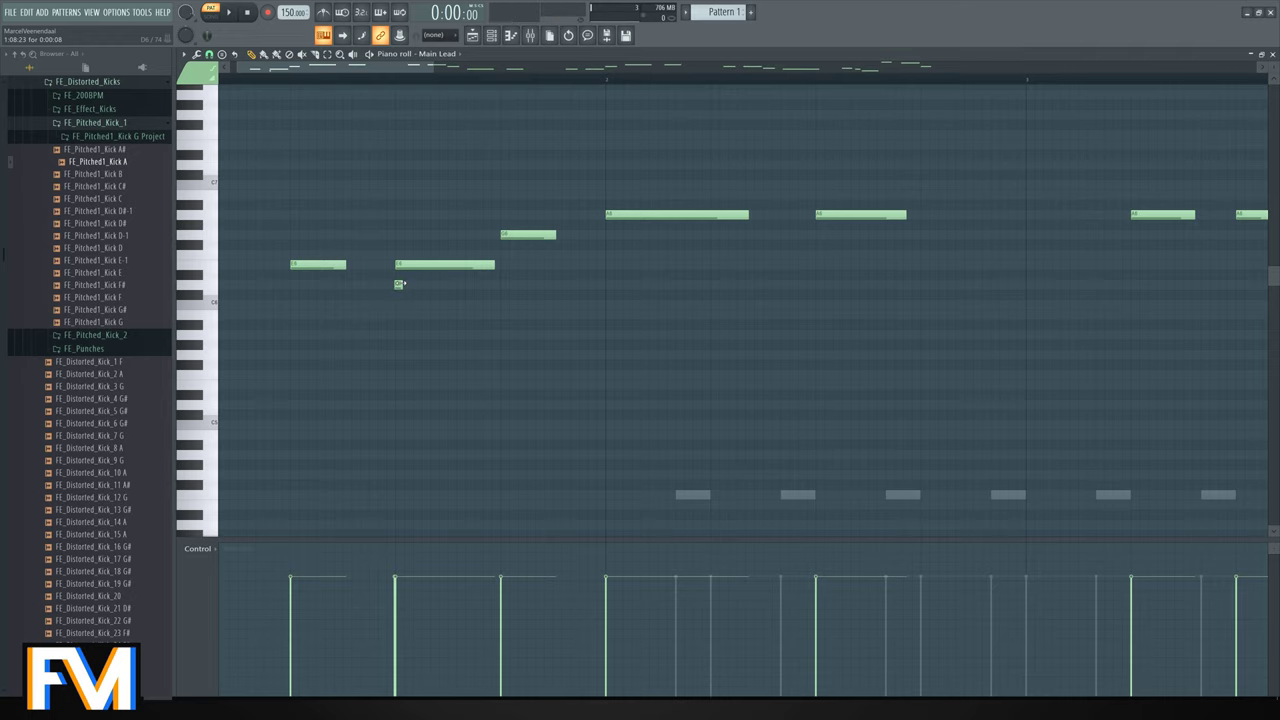
pyautogui.scroll(3, 397, 286)
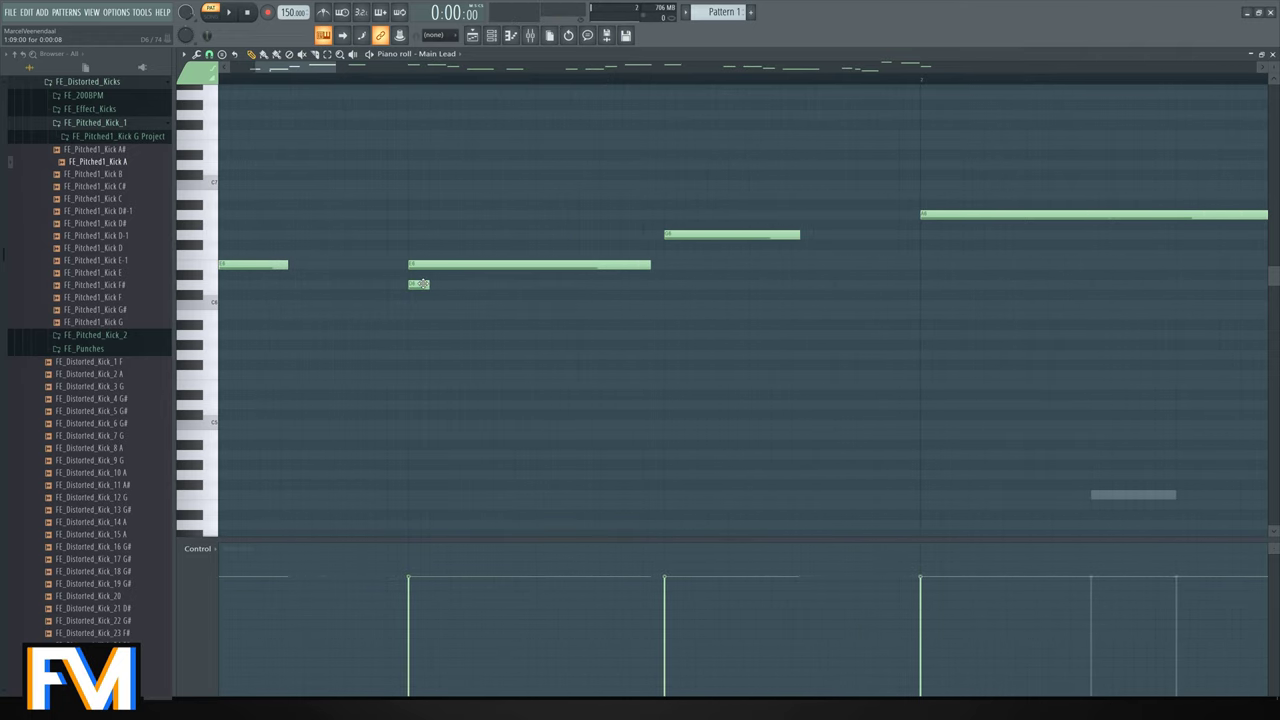
pyautogui.press('space')
pyautogui.scroll(-5, 390, 286)
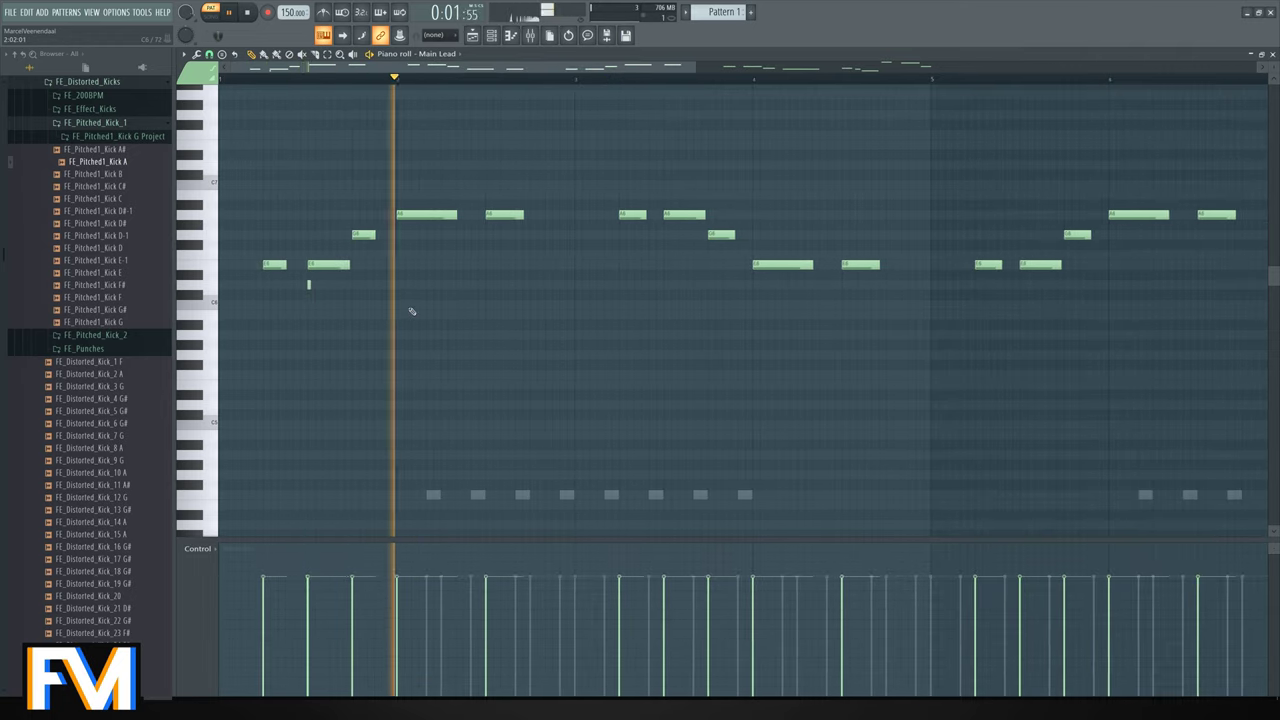
# Add a very short G6 note beneath the start of the second A6 note in bar 3, and audition it.
pyautogui.scroll(3, 665, 235)
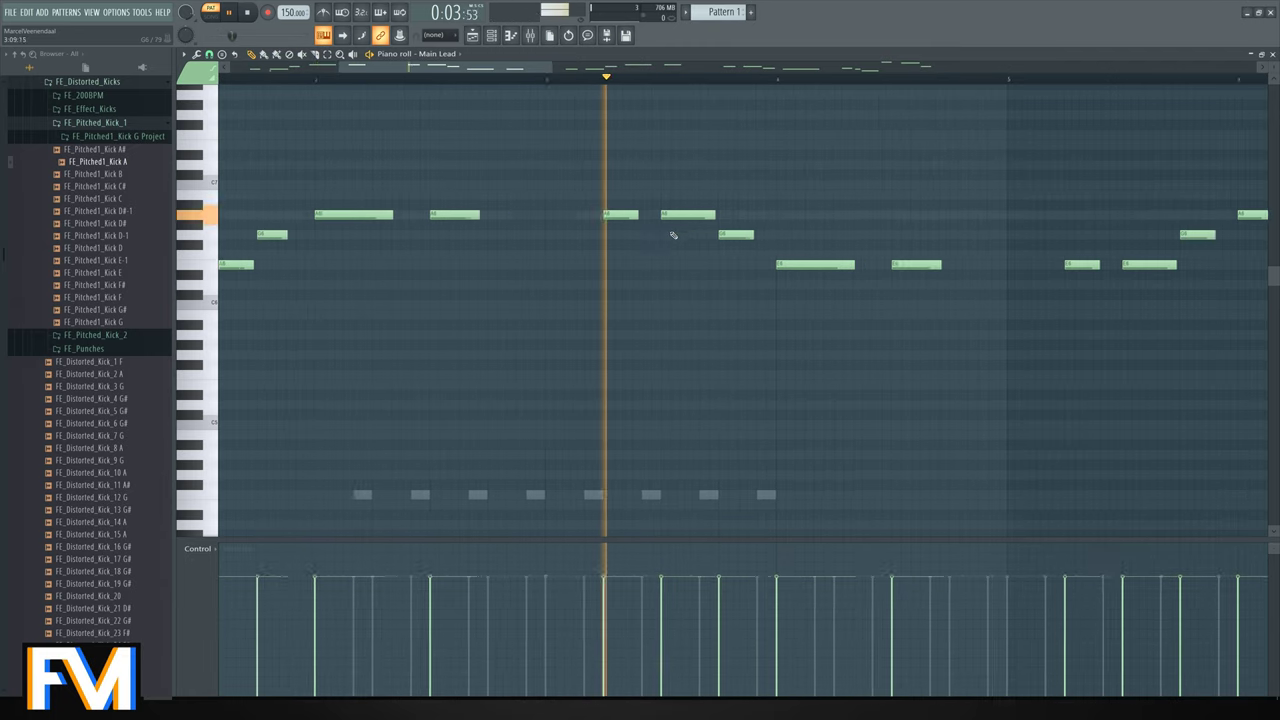
pyautogui.press('space')
pyautogui.scroll(-5, 631, 311)
pyautogui.press('space')
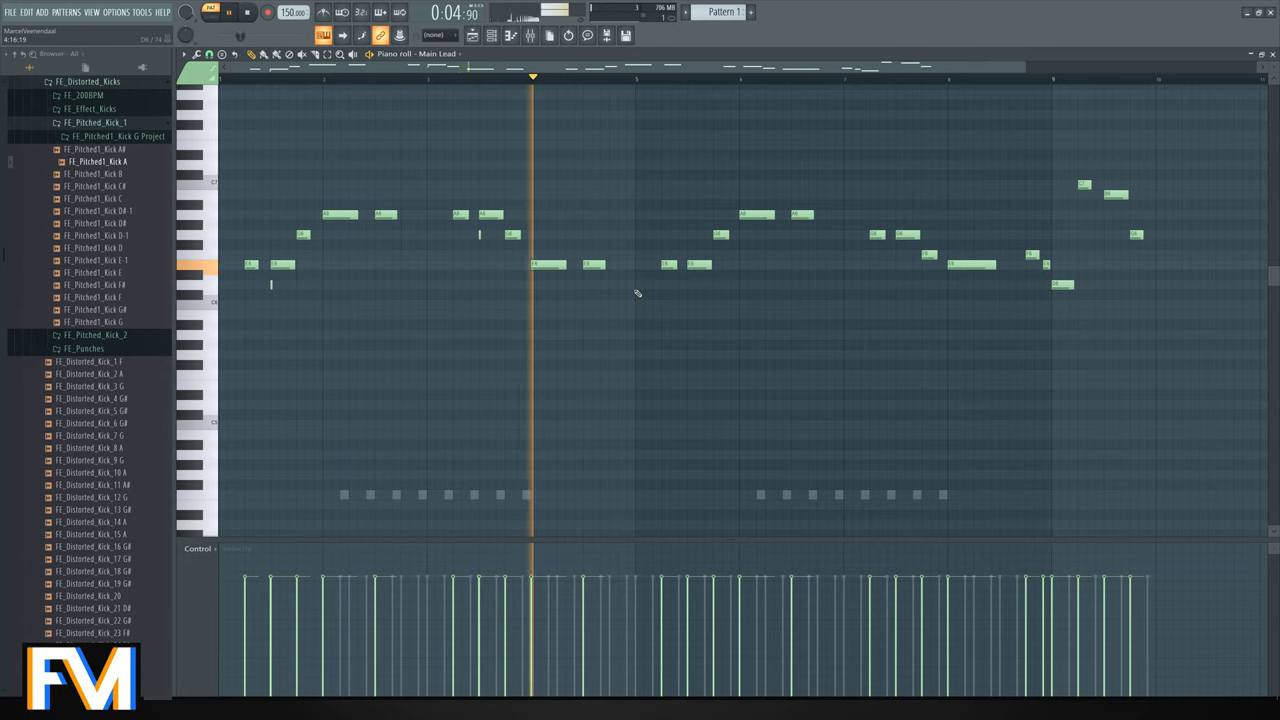
pyautogui.press('space')
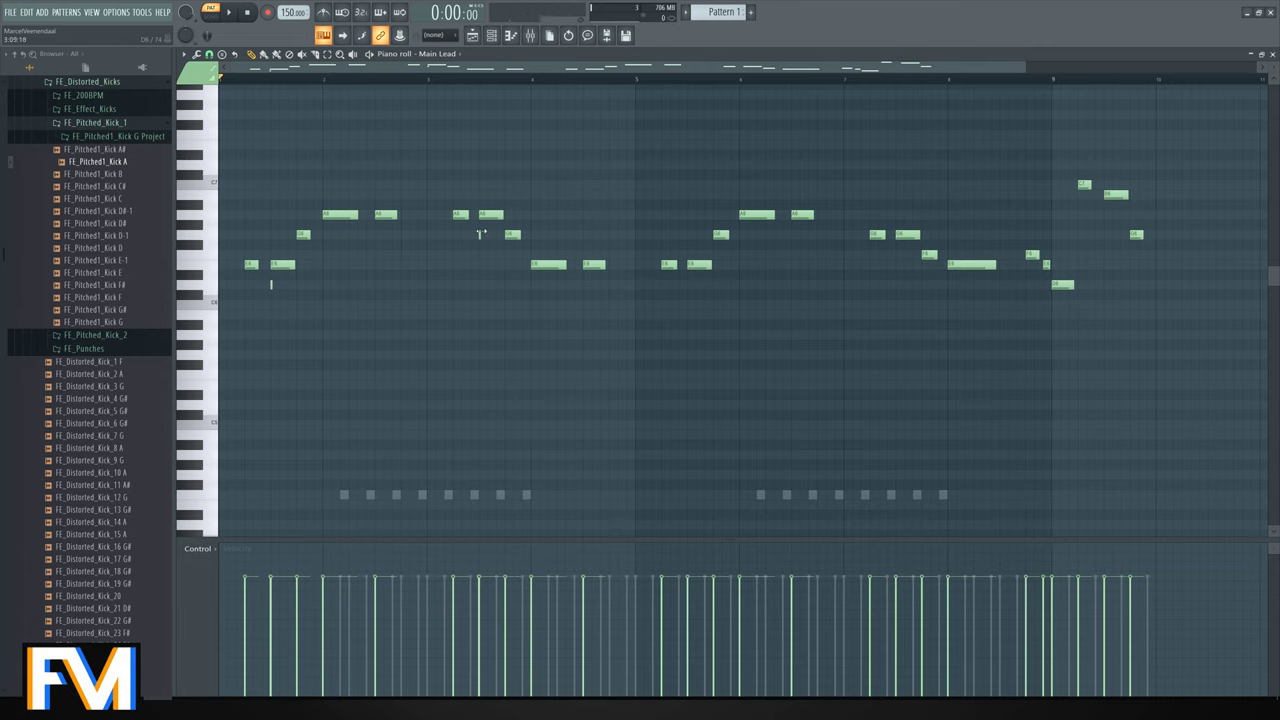
# Add a very short D6 note beneath the start of the second E6 note in bar 5, and play on from there.
pyautogui.click(660, 79)
pyautogui.scroll(5, 686, 283)
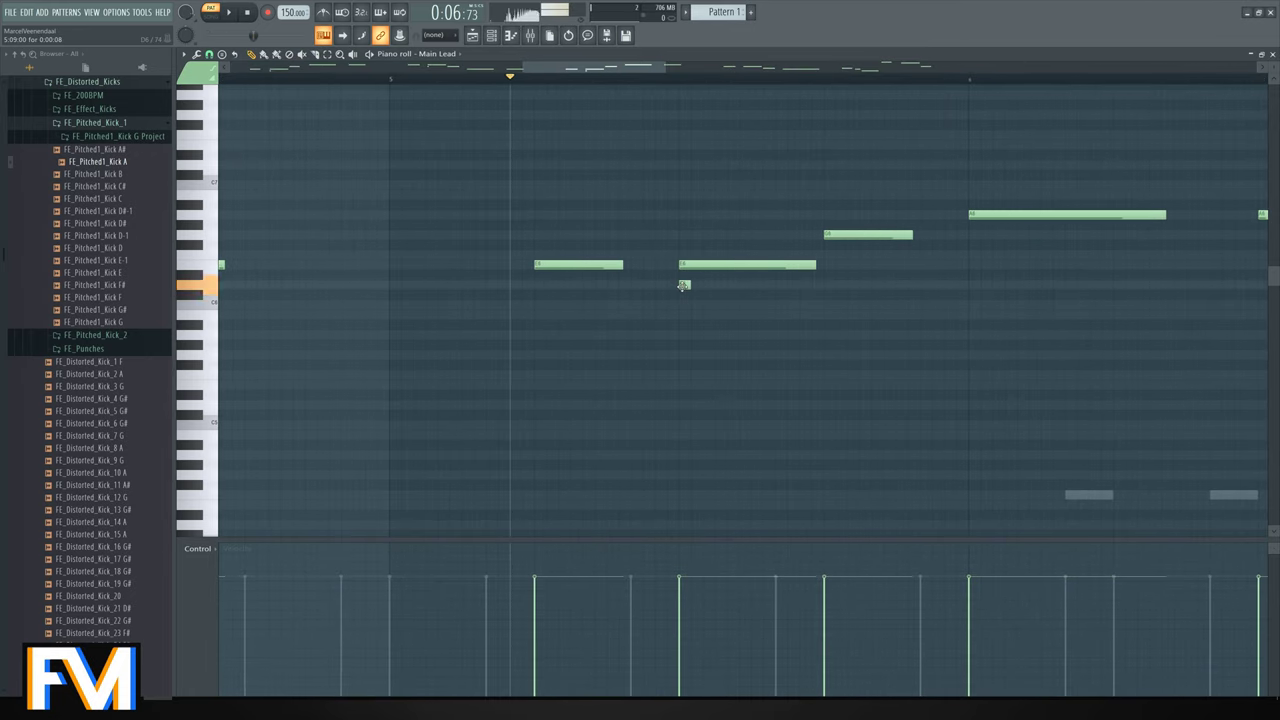
pyautogui.scroll(-3, 686, 285)
pyautogui.scroll(-3, 860, 272)
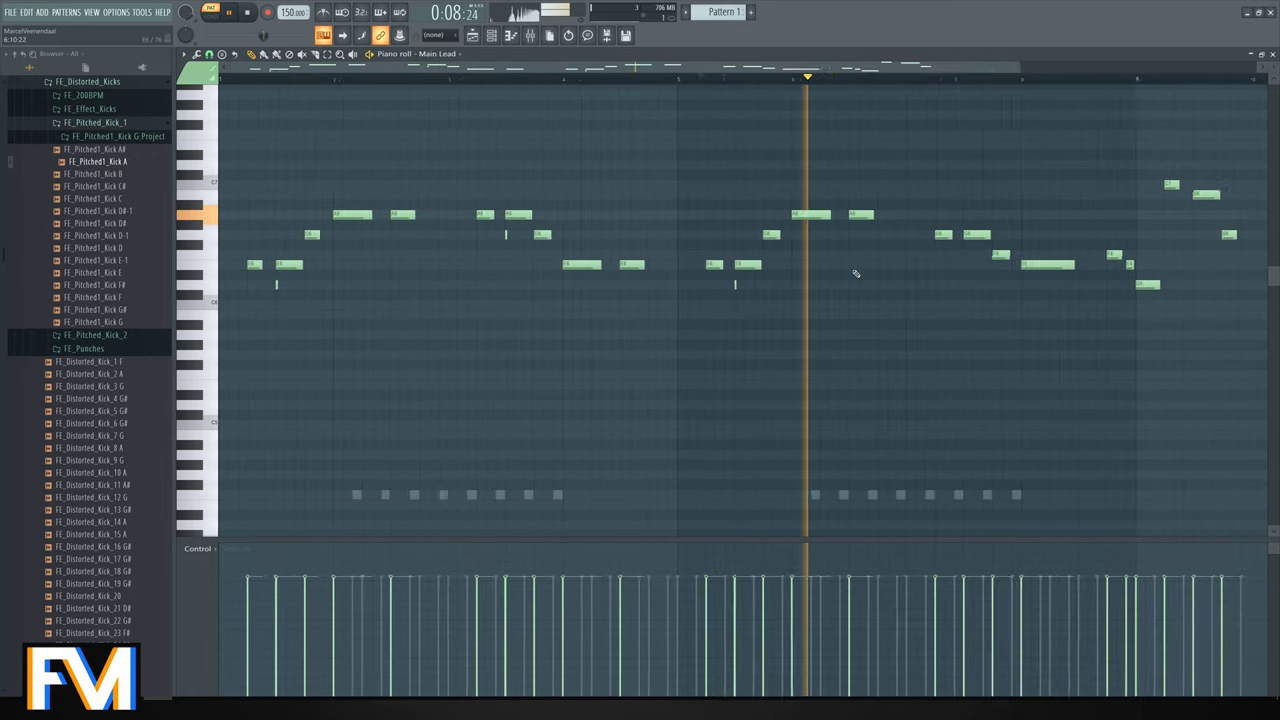
# Add an F6 note of length 0:00:08 beneath the start of the second G6 note in bar 7.
pyautogui.scroll(3, 850, 272)
pyautogui.scroll(3, 700, 258)
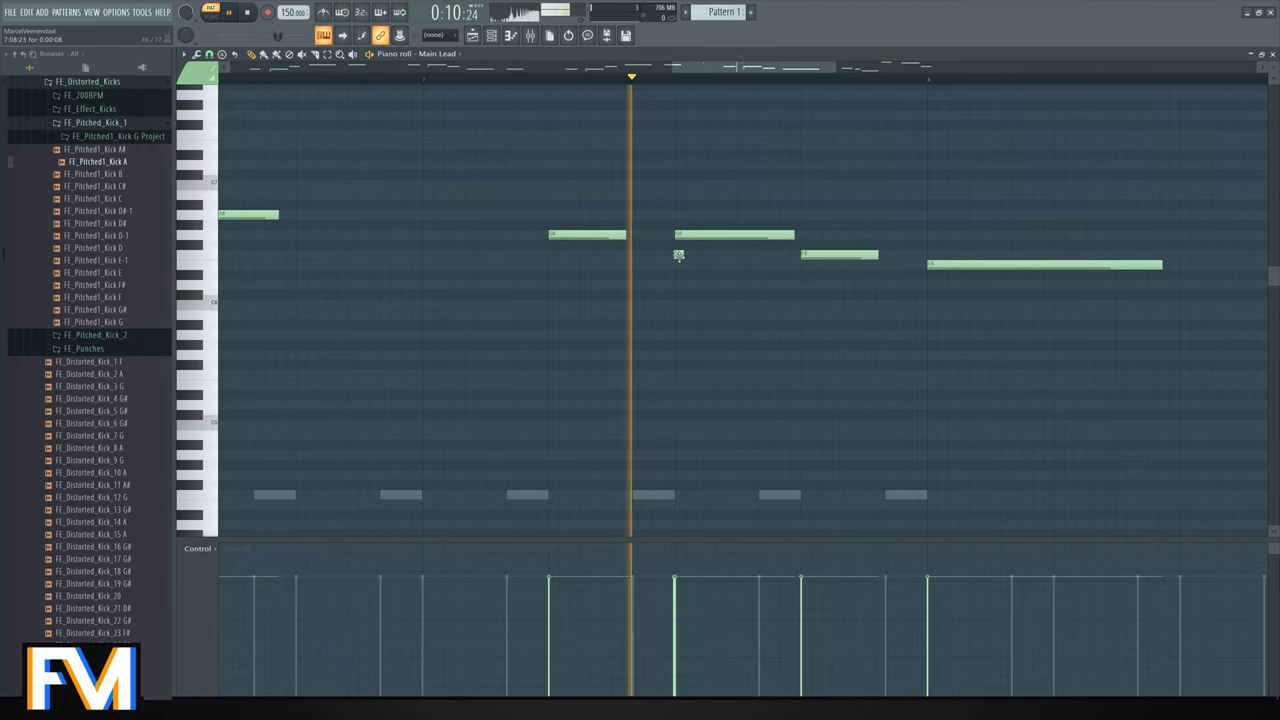
pyautogui.scroll(-3, 680, 258)
# Add a very short E6 note beneath the start of the F6 note in bar 8, and play the ending of the melody.
pyautogui.scroll(3, 966, 262)
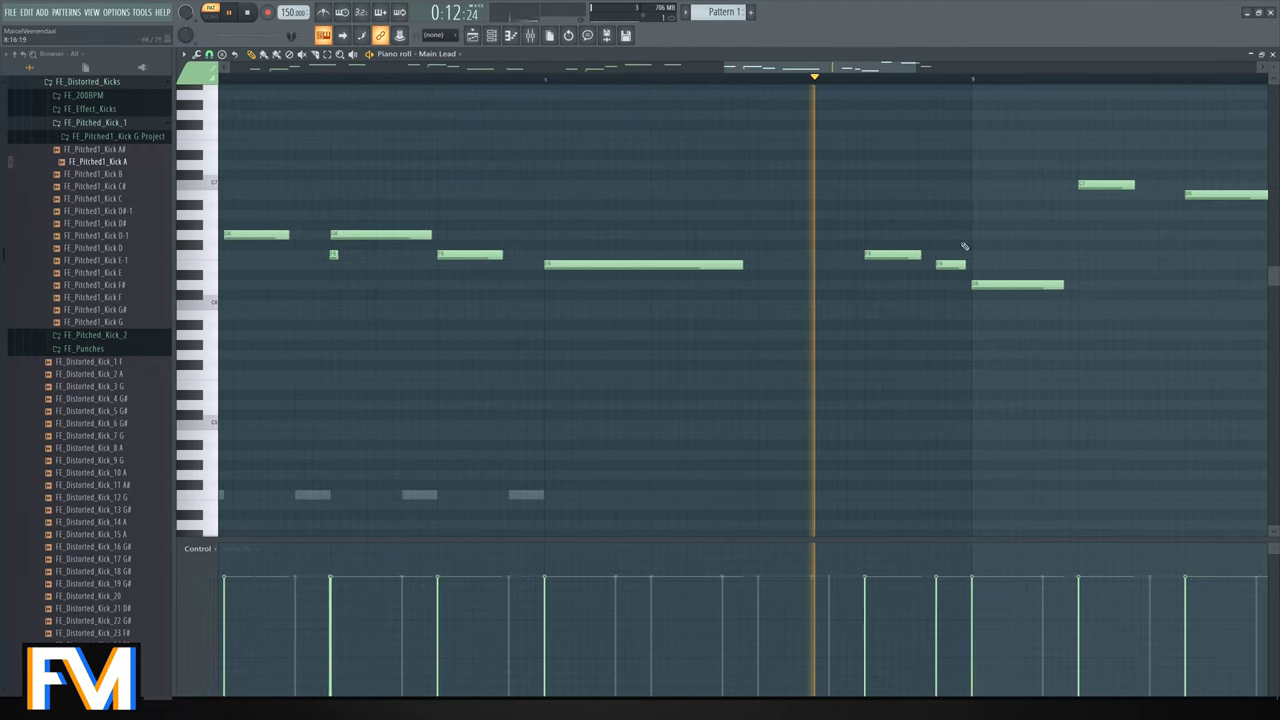
pyautogui.press('space')
pyautogui.click(856, 80)
pyautogui.click(863, 284)
pyautogui.moveTo(863, 298); pyautogui.dragTo(866, 264)
pyautogui.press('space')
pyautogui.press('space')
pyautogui.press('space')
pyautogui.press('space')
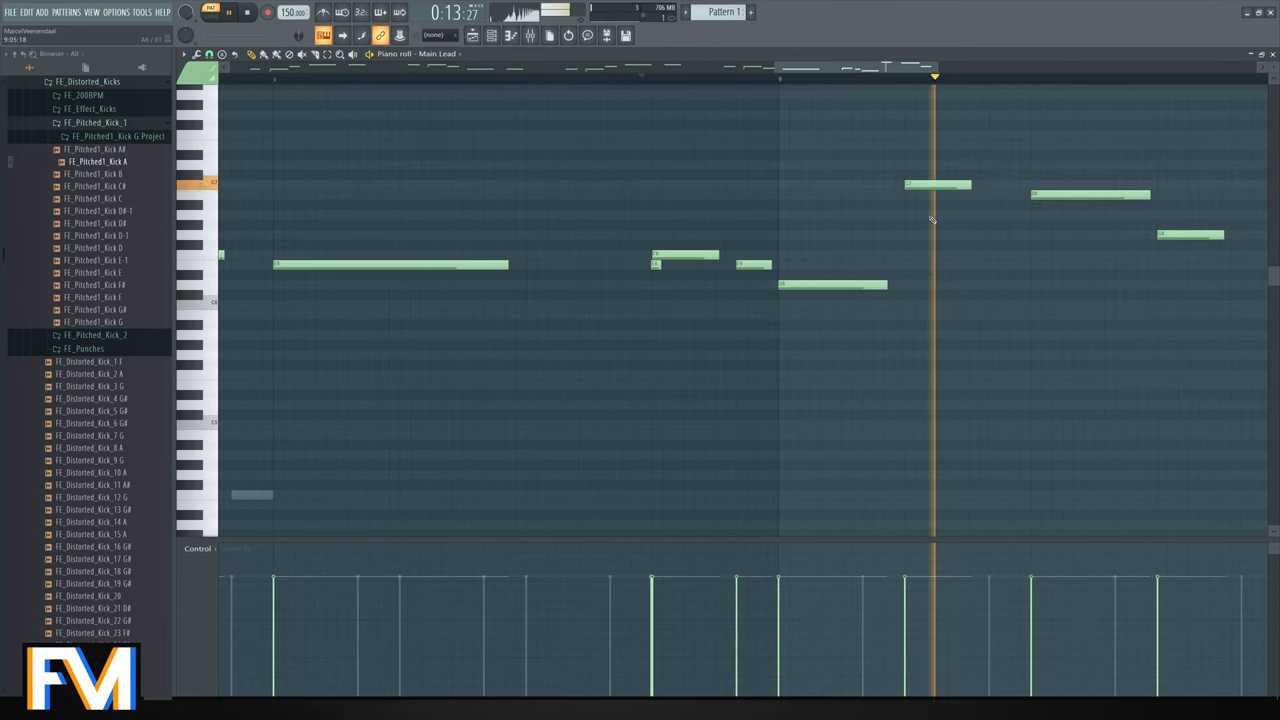
# Stop the playback, leave the note editor and clone the Main Lead channel together with its notes.
pyautogui.press('space')
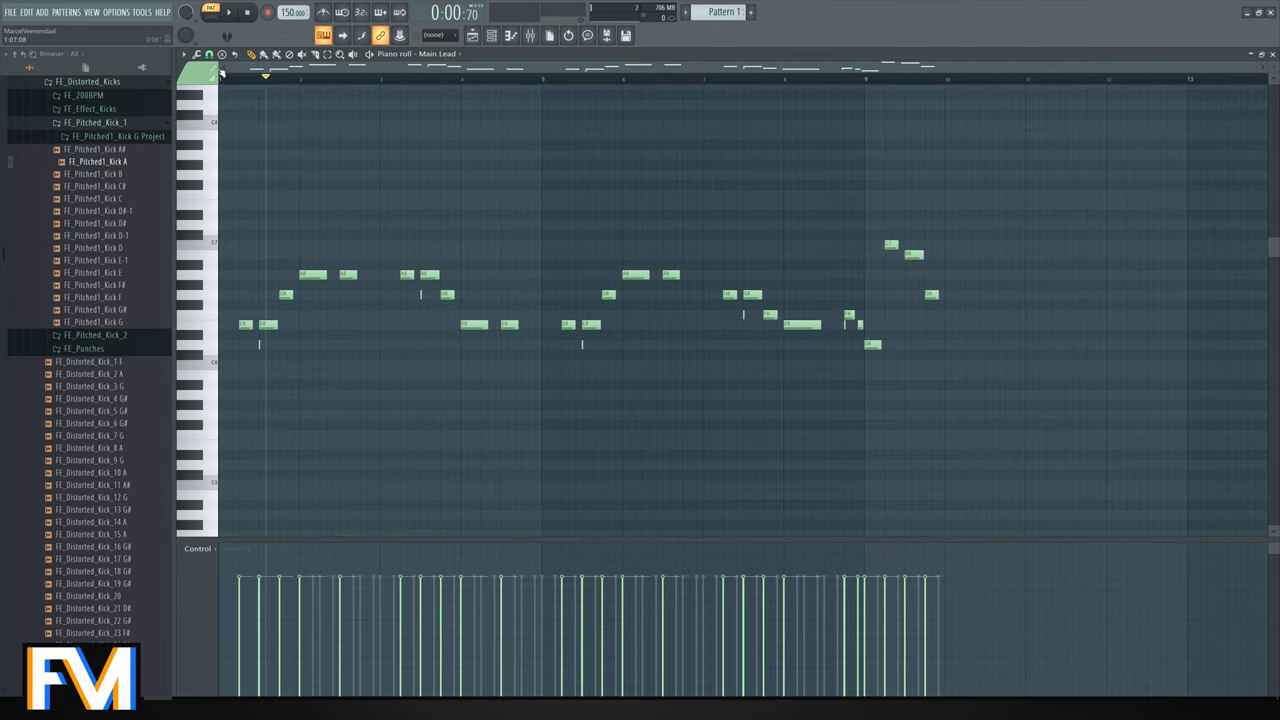
pyautogui.click(222, 72)
pyautogui.click(1273, 54)
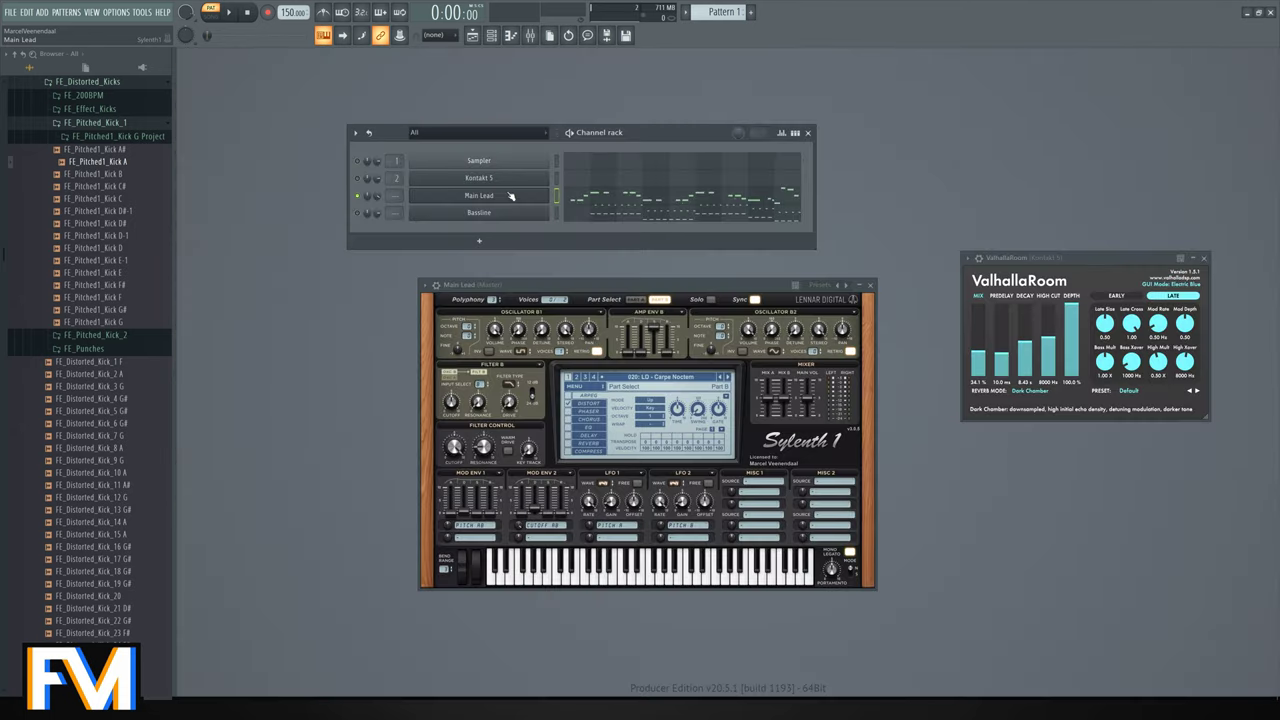
pyautogui.rightClick(510, 196)
pyautogui.click(590, 234)
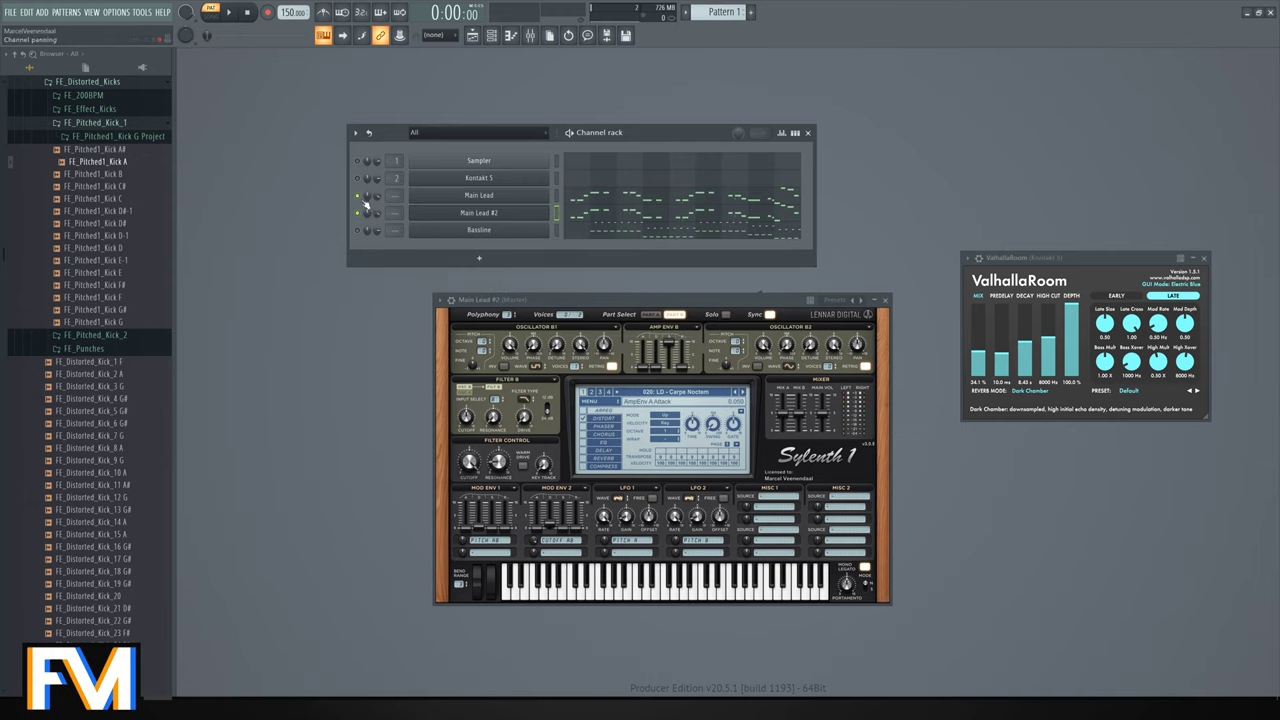
# Clear the name of the cloned lead channel so that it is left blank.
pyautogui.rightClick(477, 218)
pyautogui.click(571, 243)
pyautogui.press('BackSpace')
pyautogui.press('Return')
pyautogui.rightClick(546, 210)
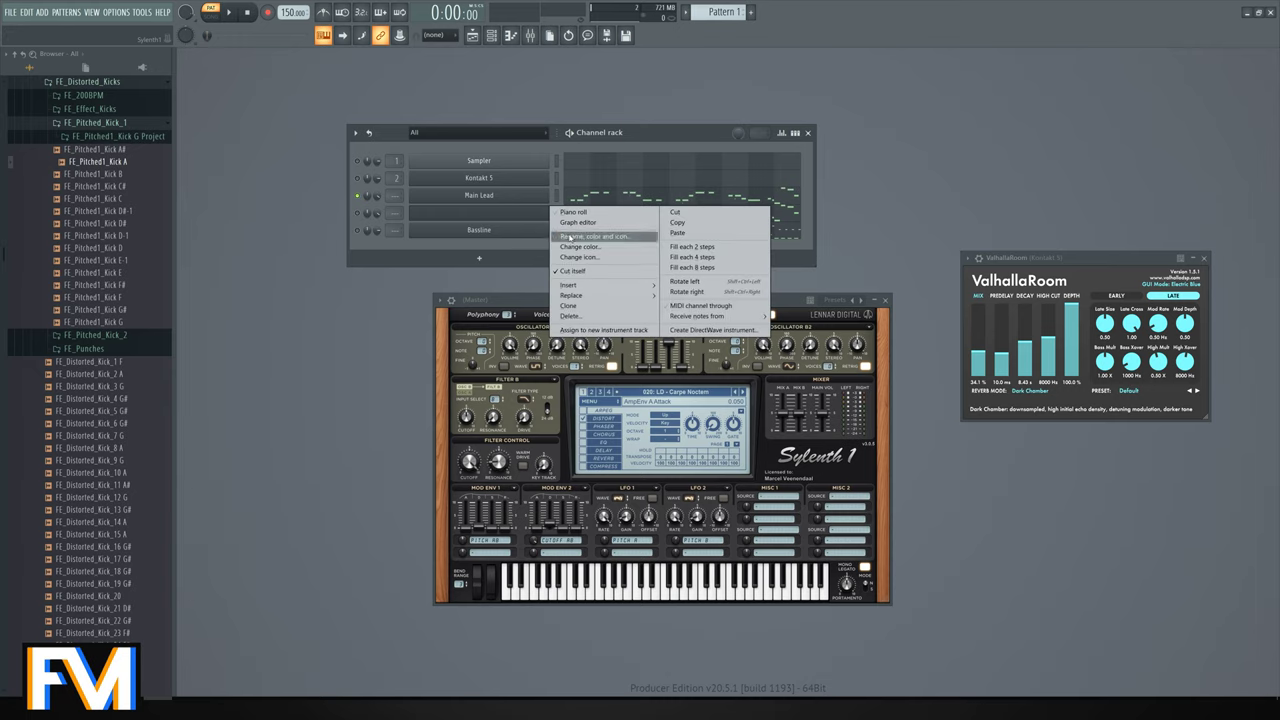
pyautogui.click(570, 237)
pyautogui.write('Bassline')
pyautogui.press('Return')
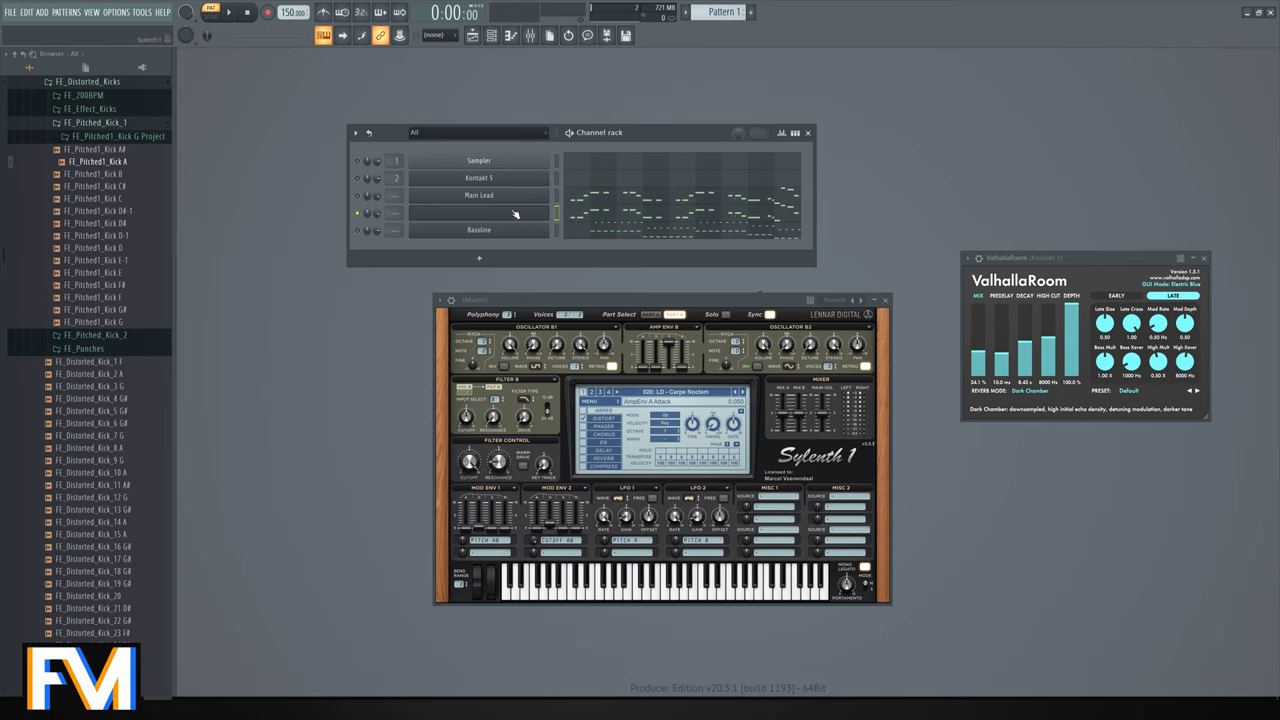
# Load the preset 022: LD - Fav Saw into the unnamed lead layer's Sylenth1 and audition it.
pyautogui.click(515, 214)
pyautogui.click(665, 391)
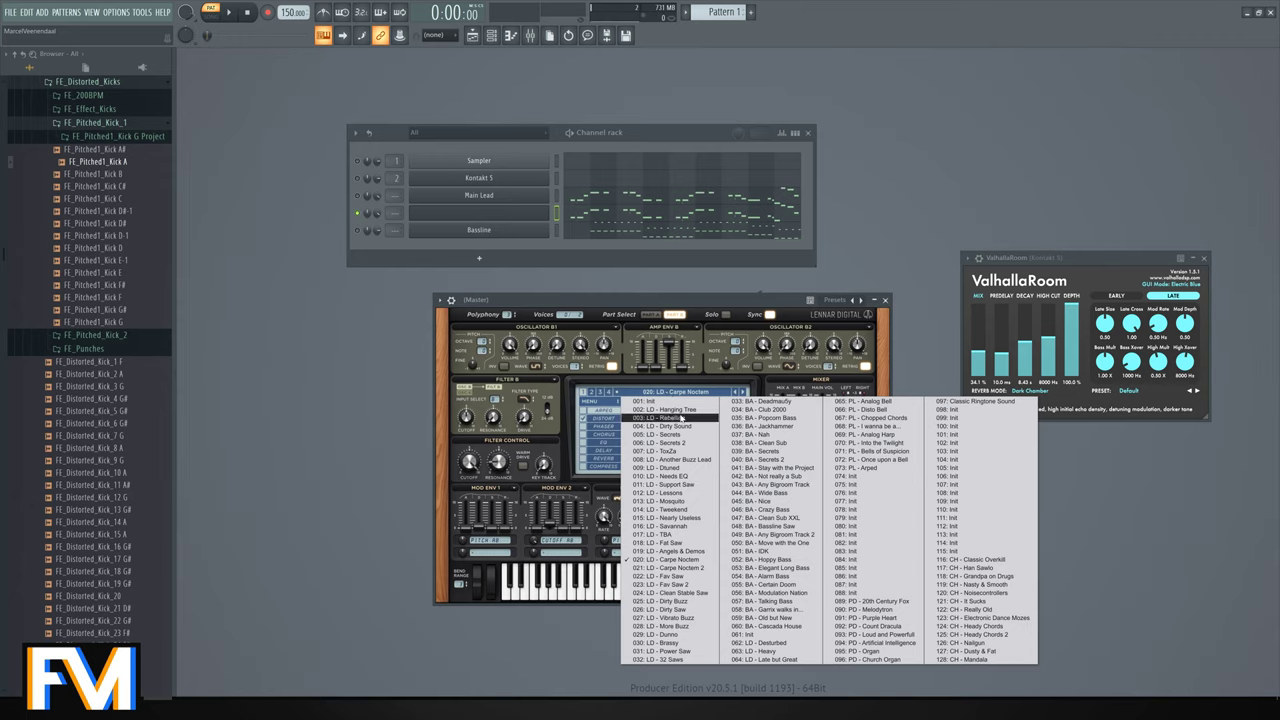
pyautogui.click(688, 580)
pyautogui.press('space')
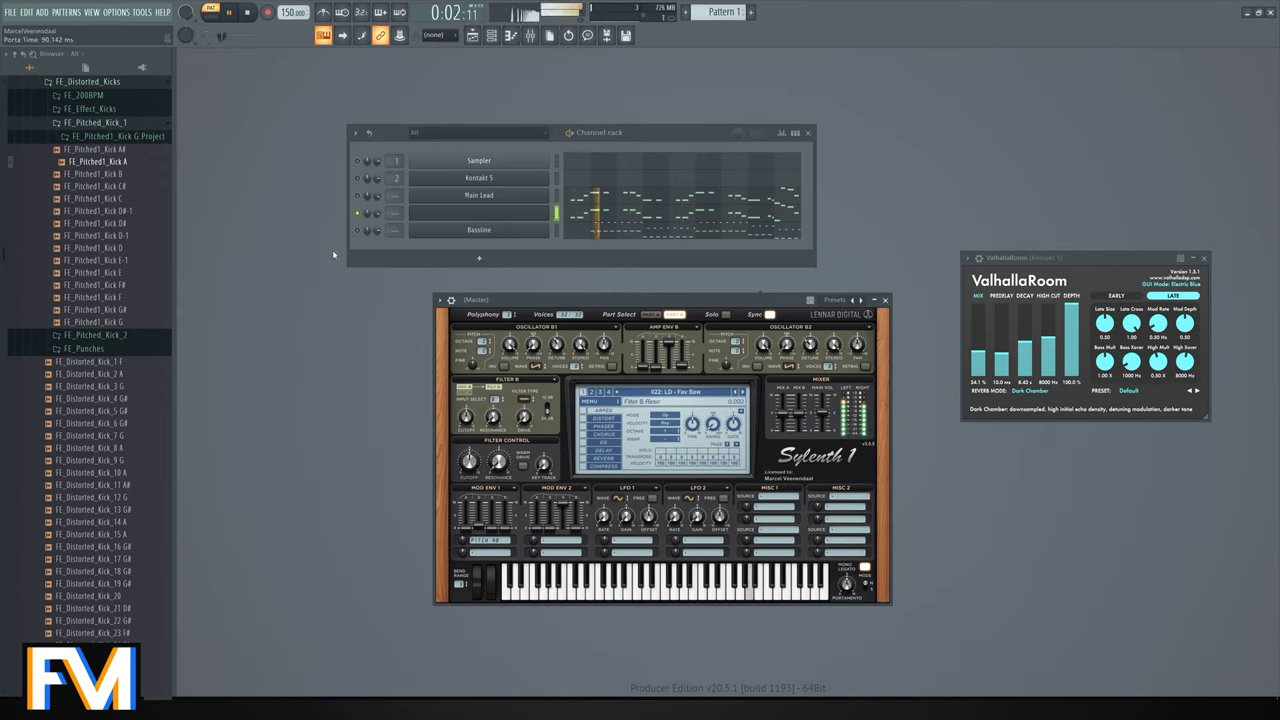
pyautogui.press('space')
# Compare the synth settings of Main Lead and the unnamed layer, and play both leads together.
pyautogui.click(490, 197)
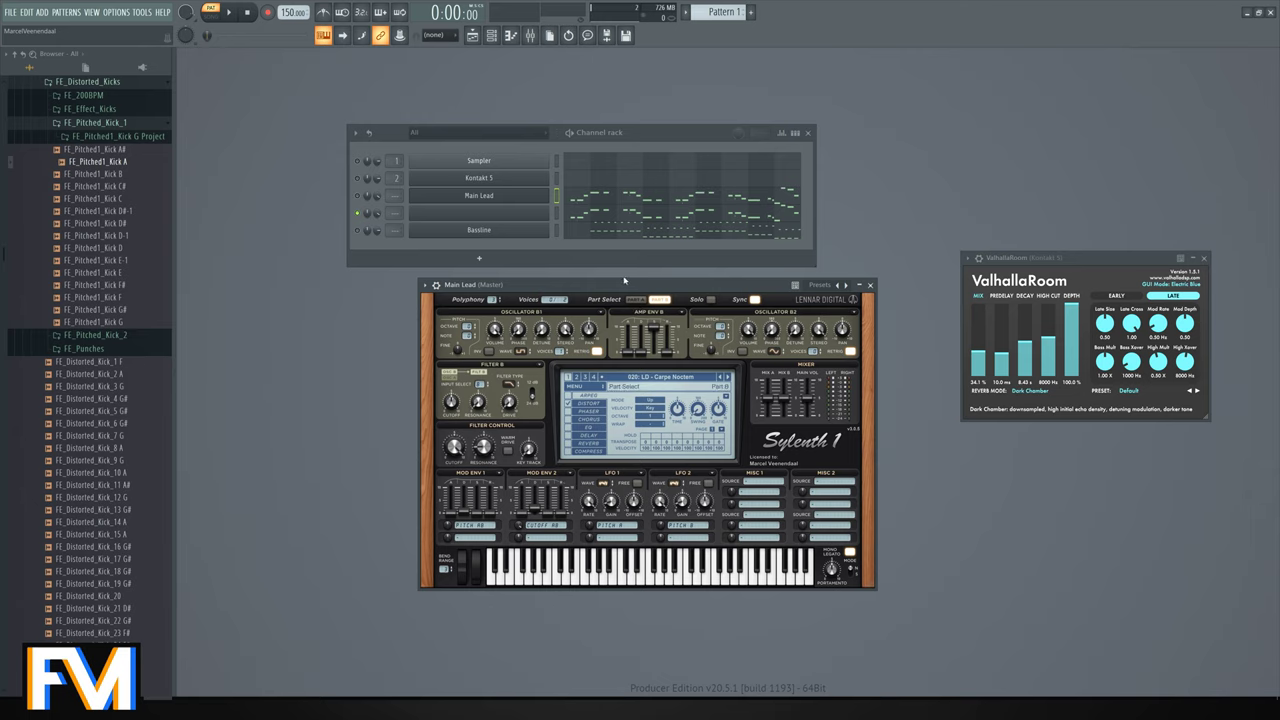
pyautogui.click(520, 213)
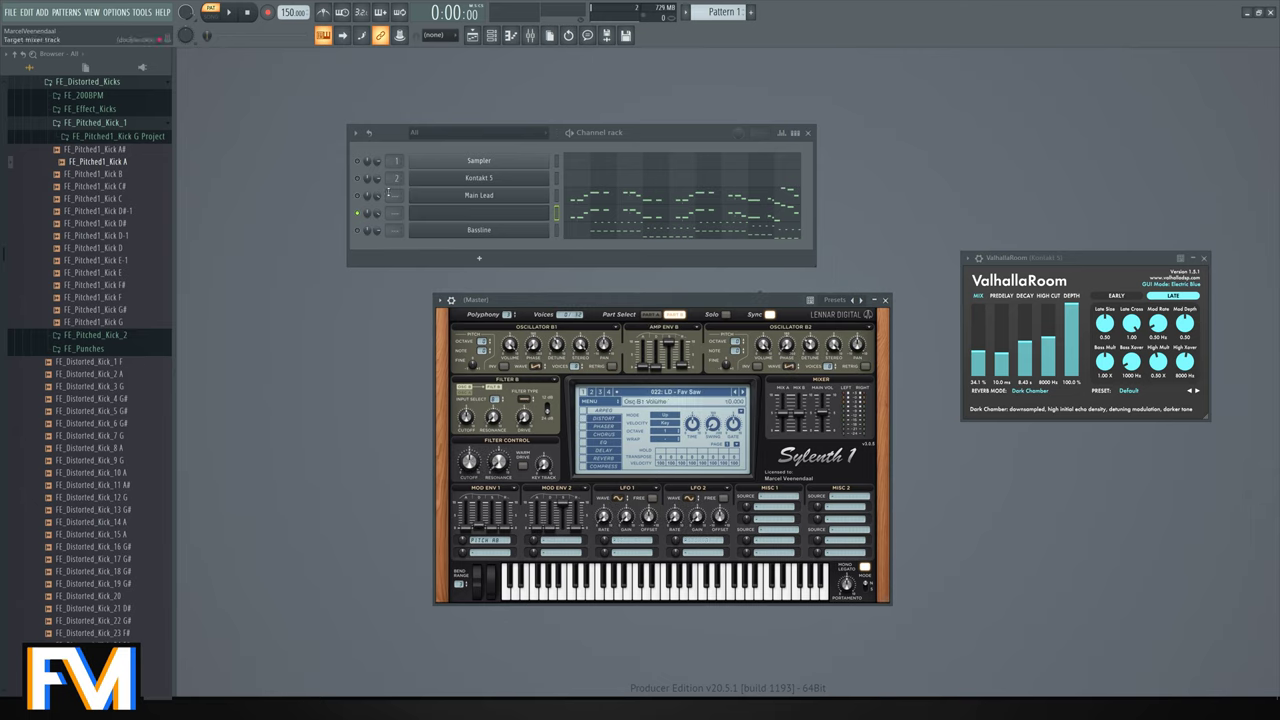
pyautogui.press('space')
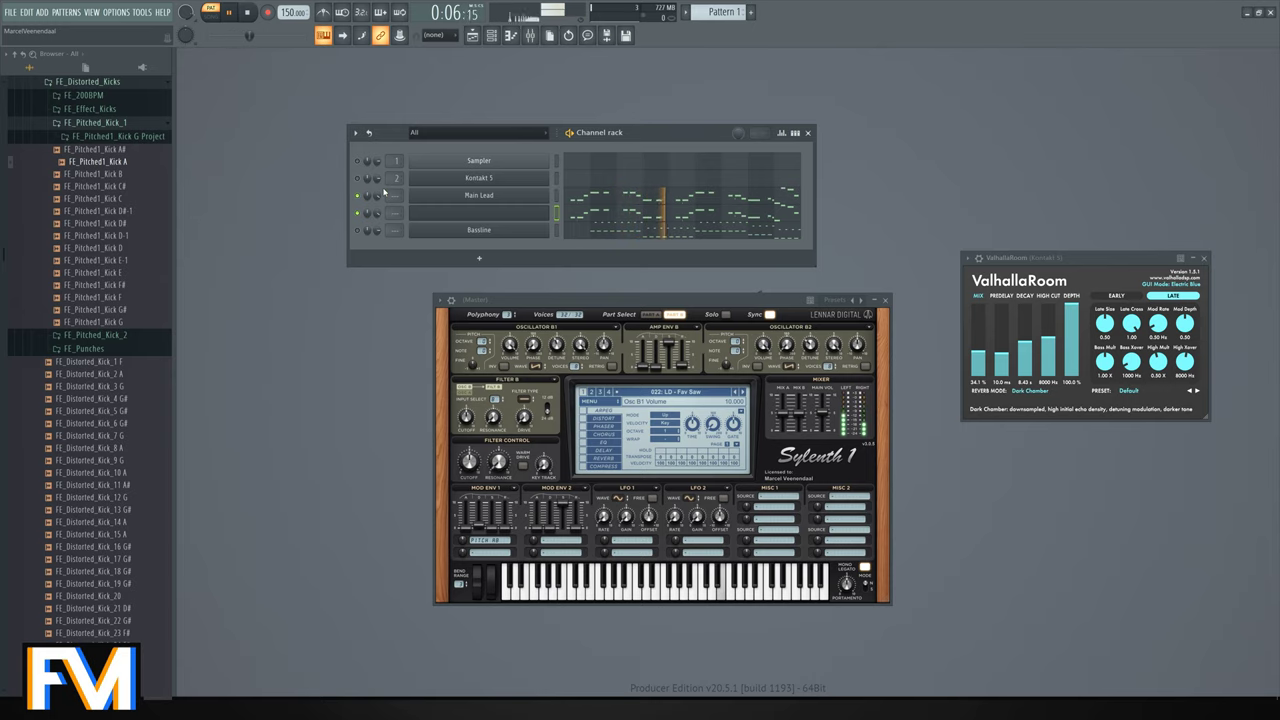
pyautogui.press('space')
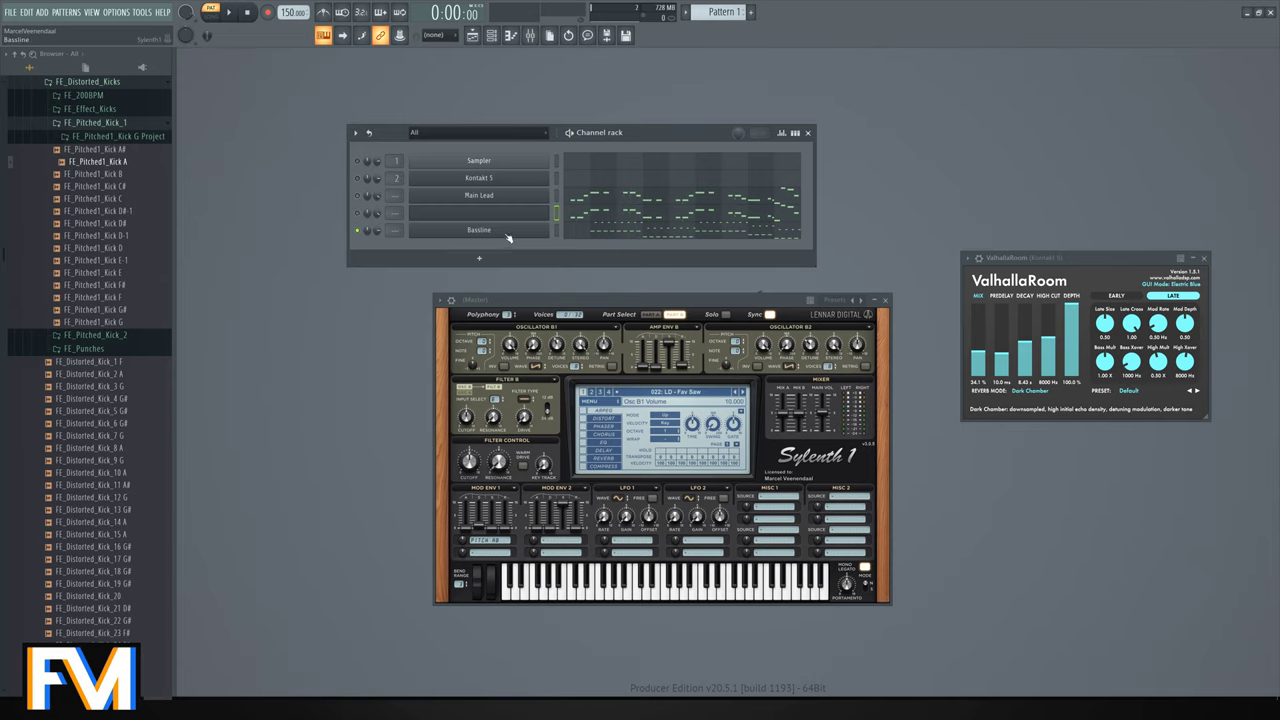
# Load the preset file "Are you looking for me huh.fxp" into the Bassline channel's Sylenth1 and close the synth.
pyautogui.click(414, 230)
pyautogui.click(405, 246)
pyautogui.moveTo(470, 256)
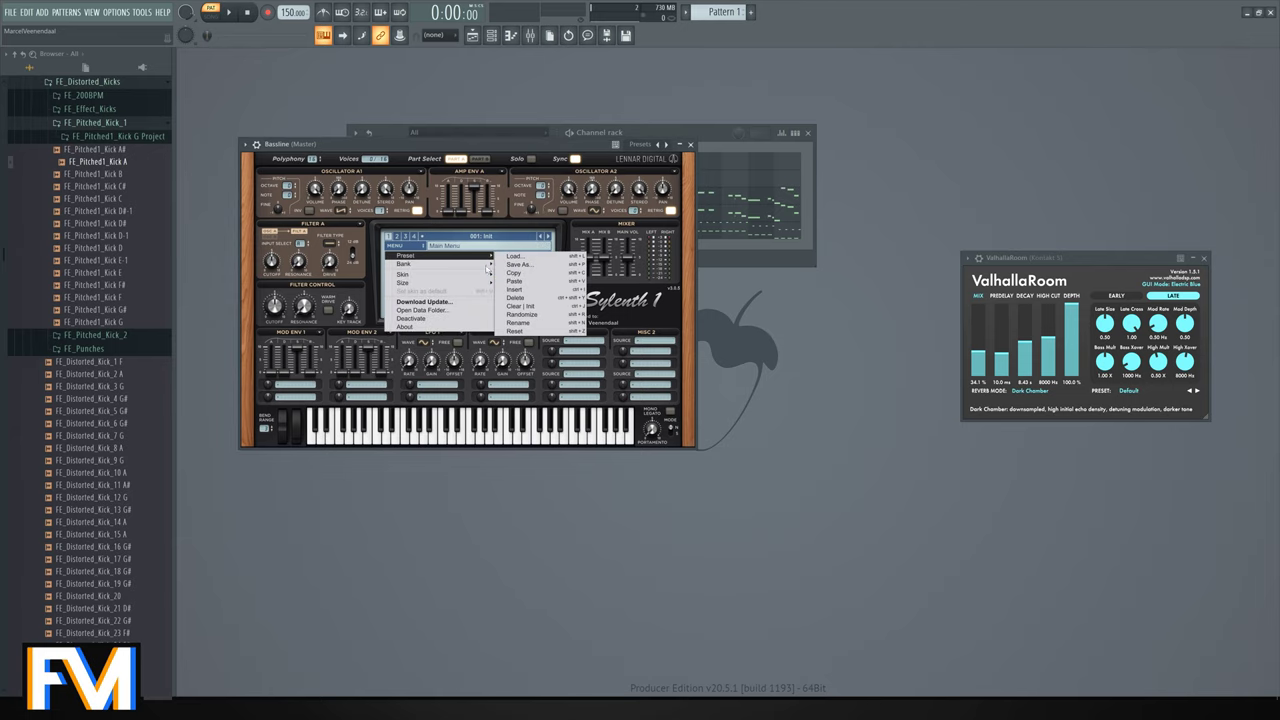
pyautogui.click(514, 256)
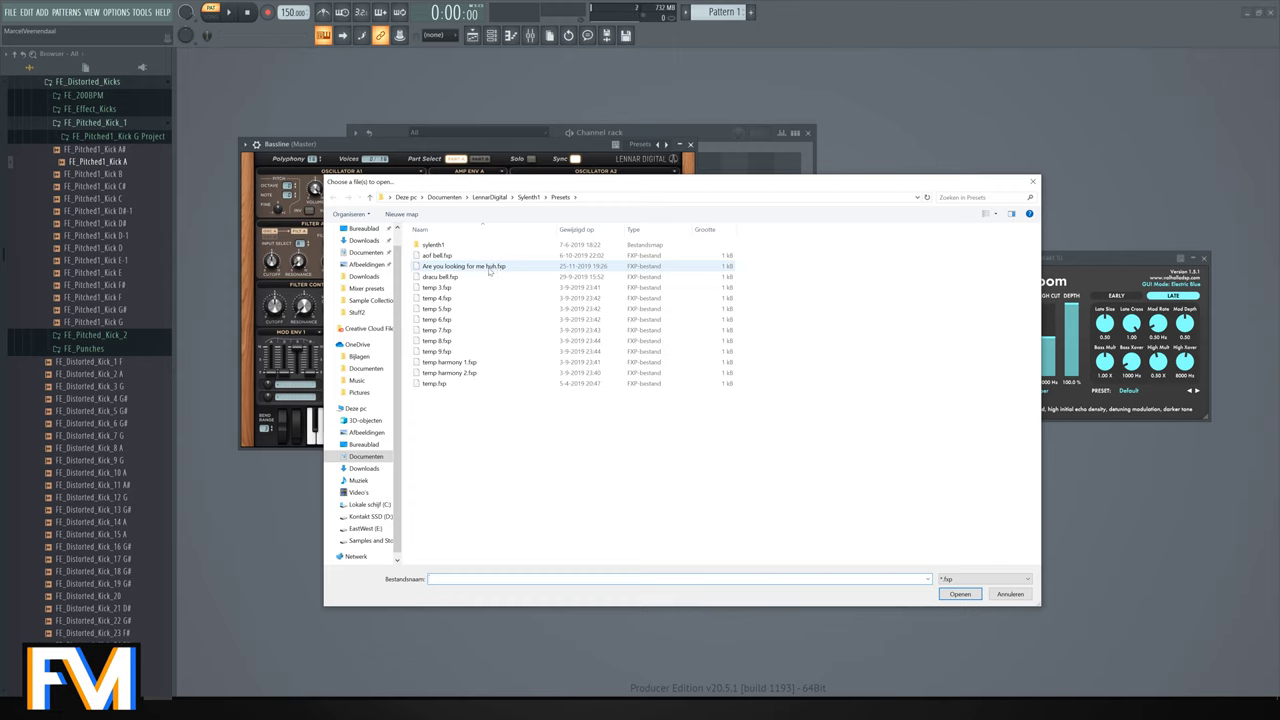
pyautogui.doubleClick(489, 267)
pyautogui.click(690, 145)
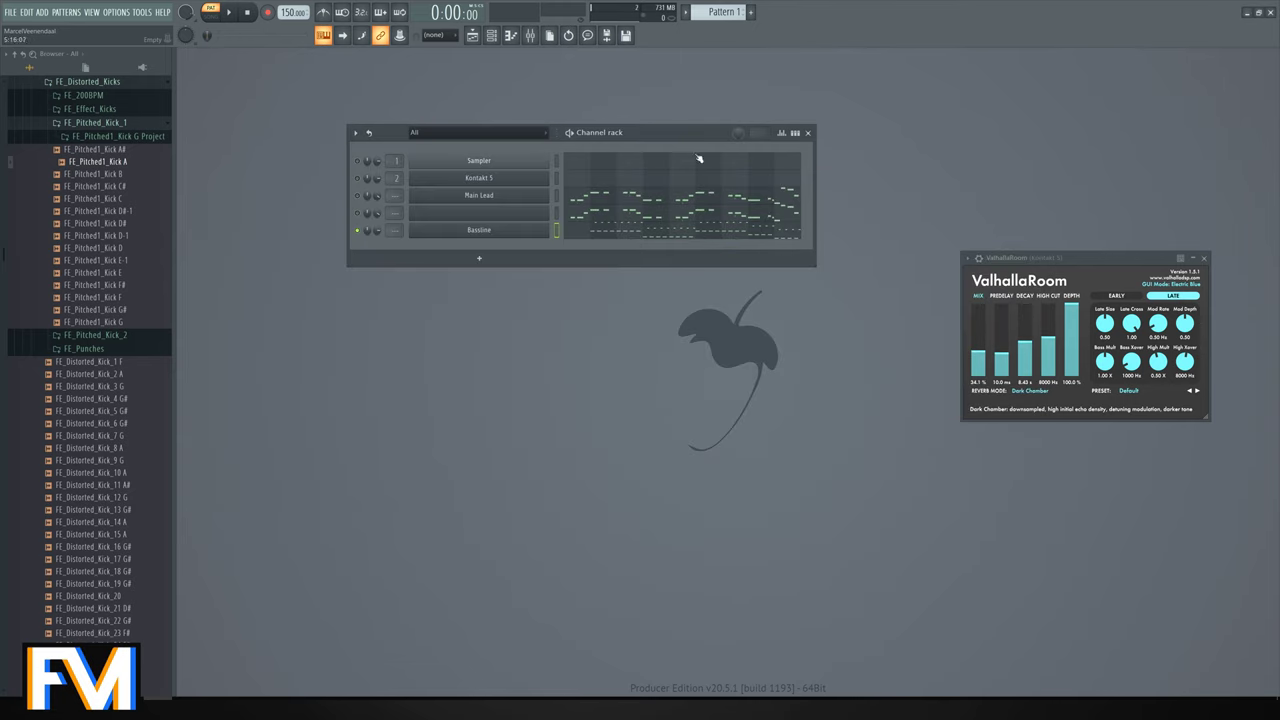
# Audition the Bassline on its own with its new preset and open its notes in the piano roll.
pyautogui.moveTo(684, 132); pyautogui.dragTo(677, 141)
pyautogui.press('space')
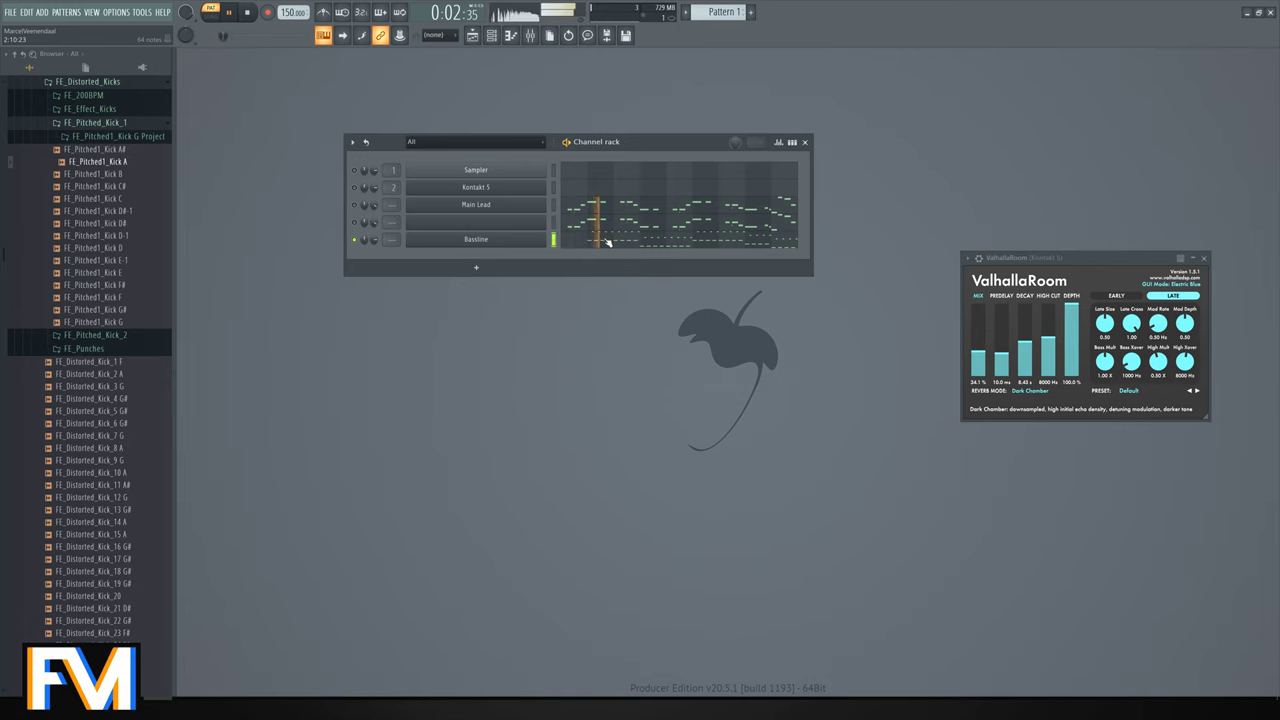
pyautogui.click(605, 241)
pyautogui.press('space')
# Play through the Bassline notes and audition all channels together.
pyautogui.scroll(-5, 579, 247)
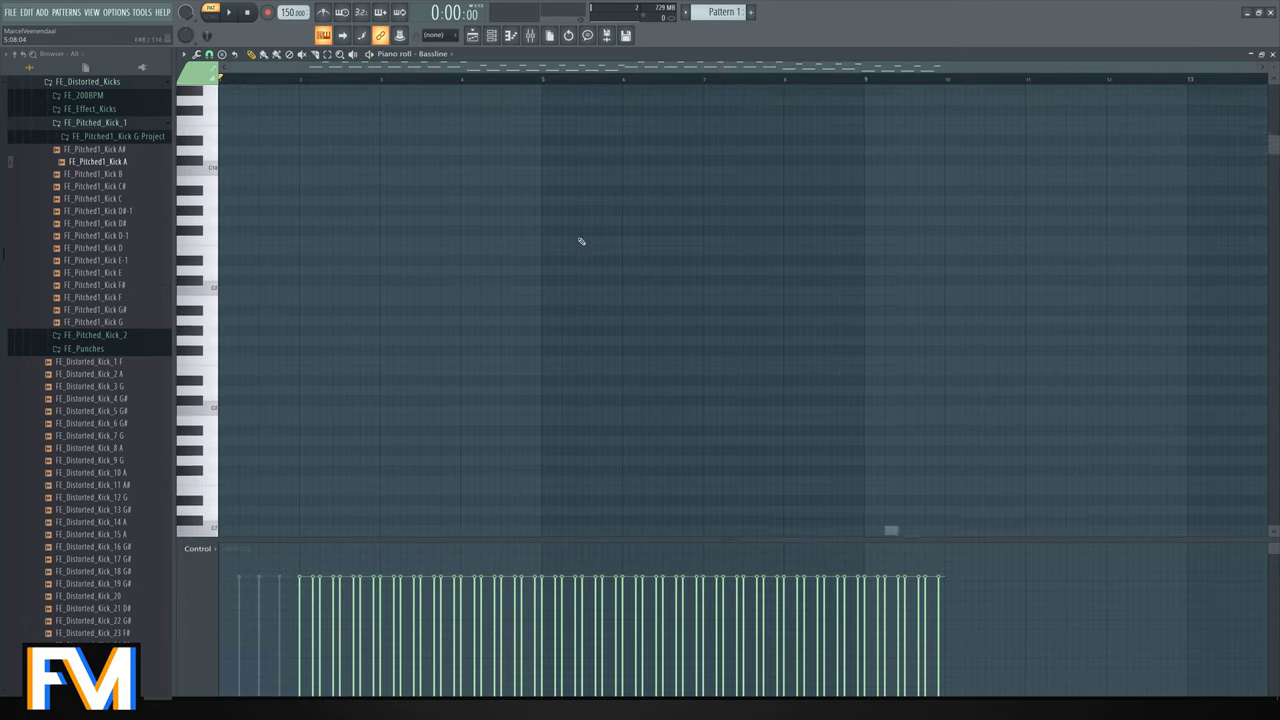
pyautogui.hotkey('ctrl', 'a')
pyautogui.press('space')
pyautogui.hotkey('ctrl', 'd')
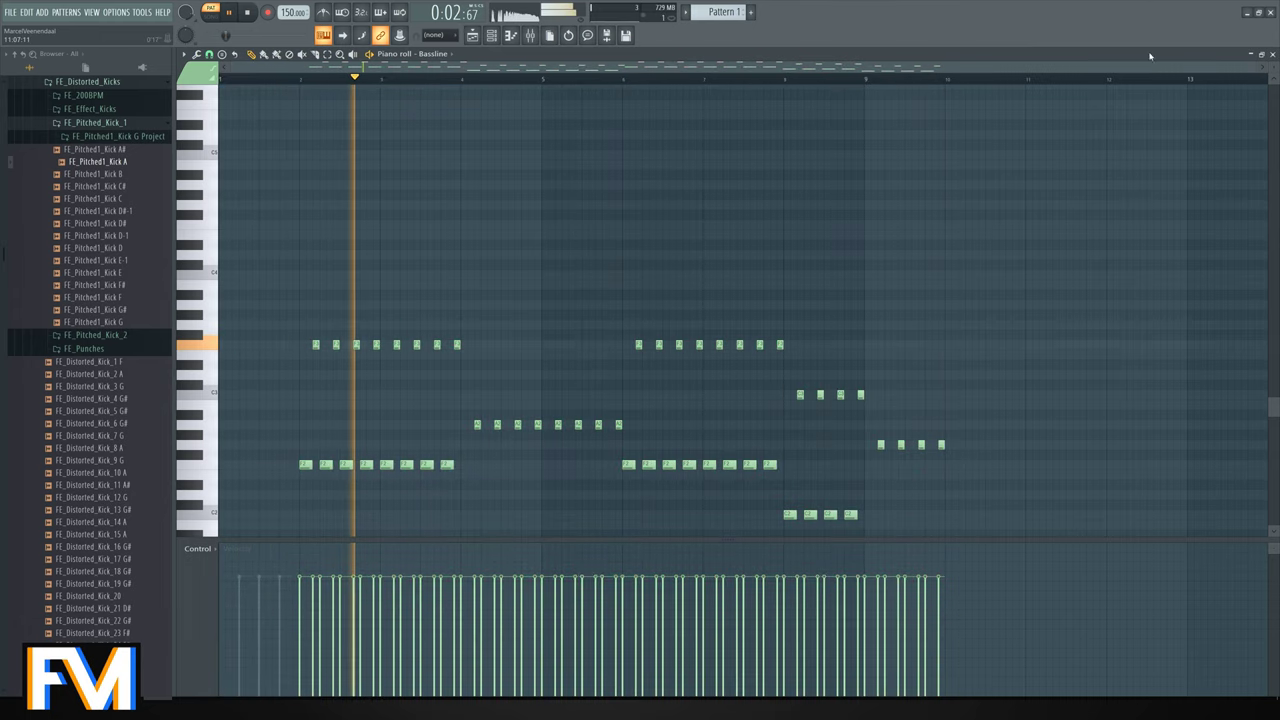
pyautogui.scroll(-3, 580, 233)
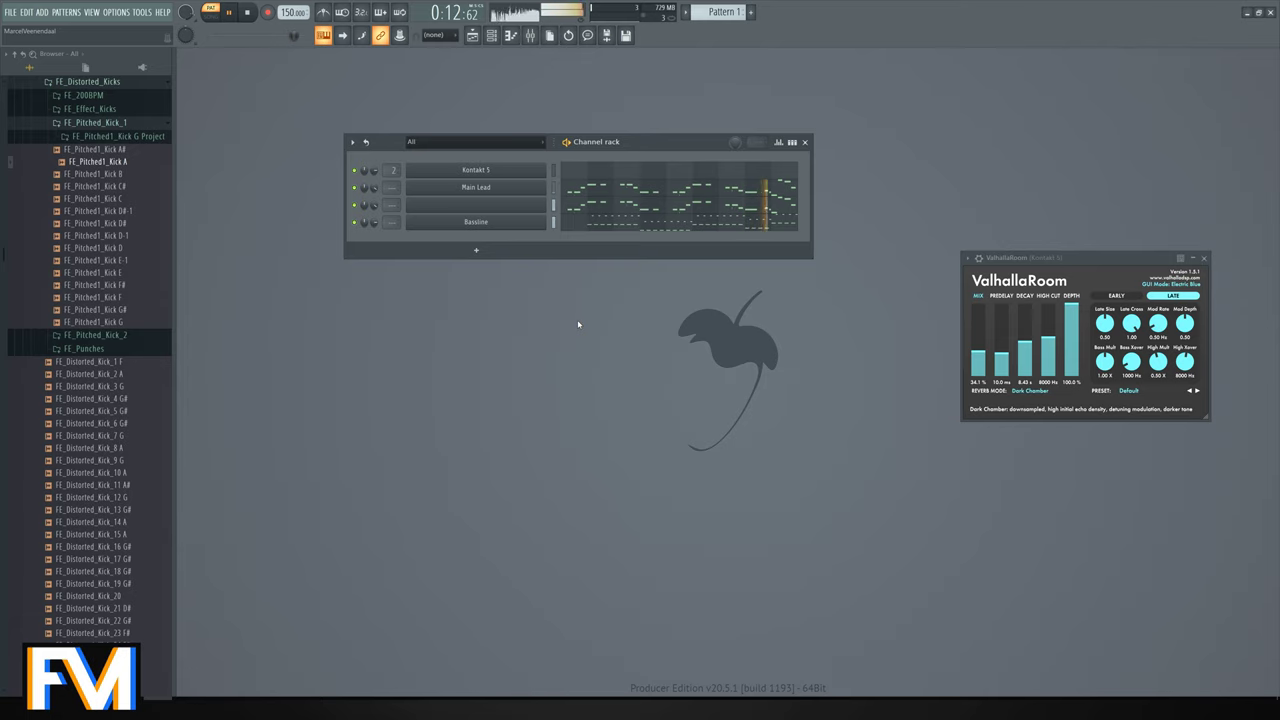
pyautogui.press('space')
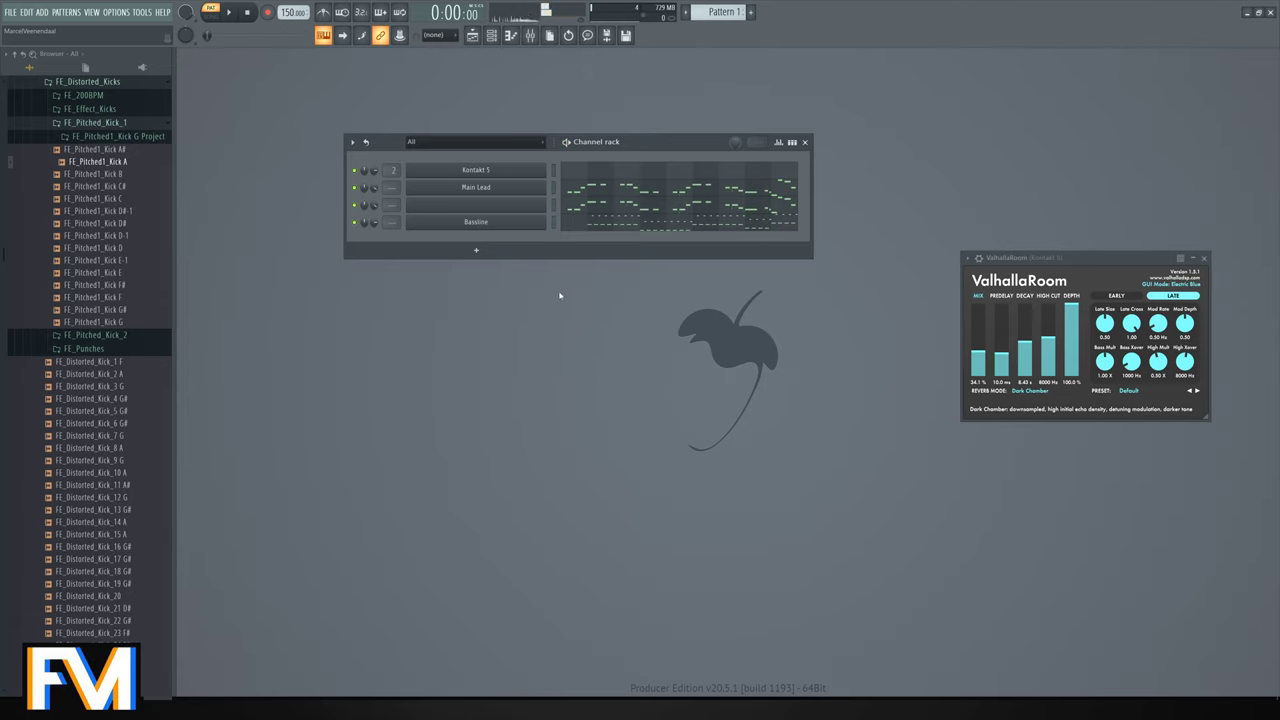
# Transpose all Bassline notes up four semitones and audition the result from just before bar 4.
pyautogui.click(750, 218)
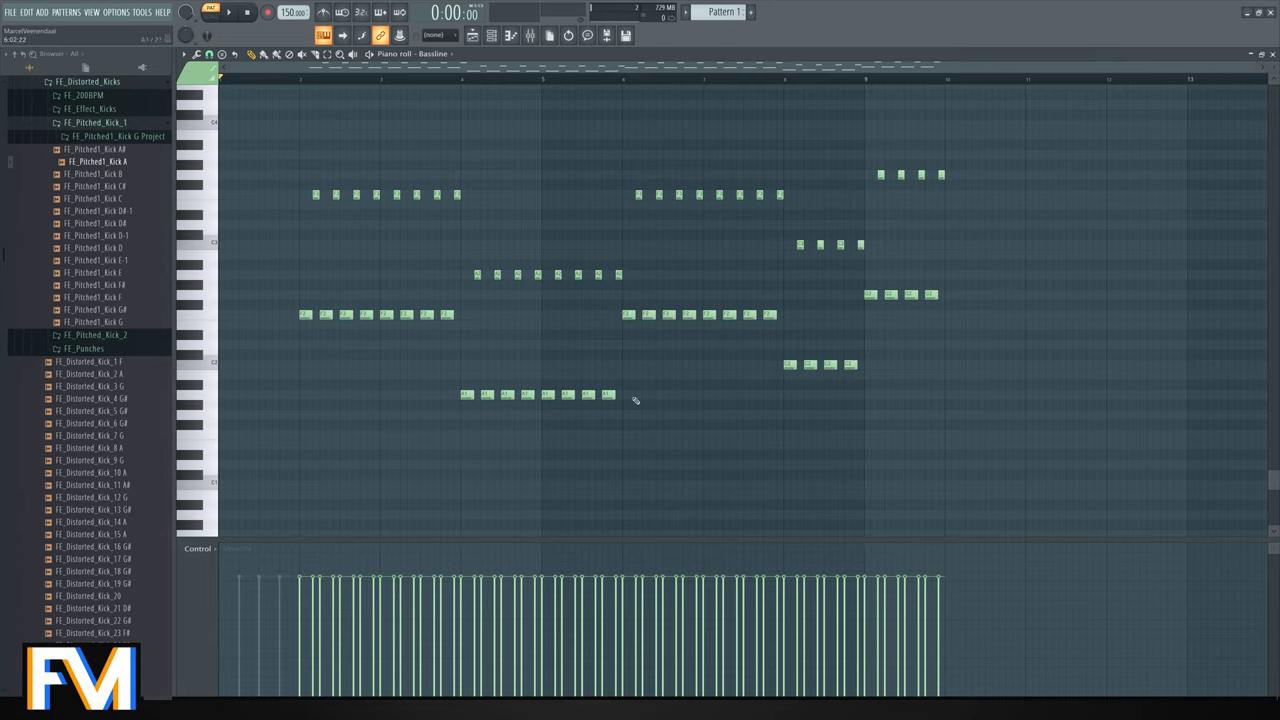
pyautogui.hotkey('ctrl', 'a')
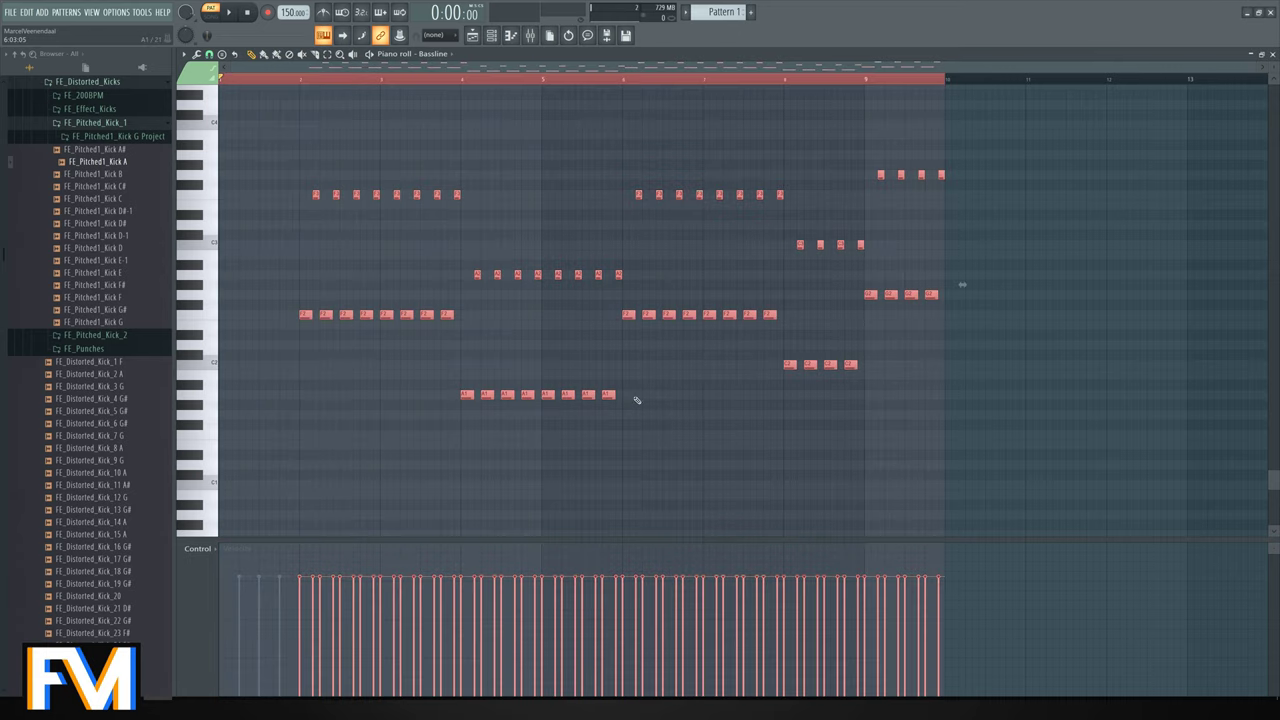
pyautogui.press('Up')
pyautogui.press('Up')
pyautogui.press('Up')
pyautogui.press('Up')
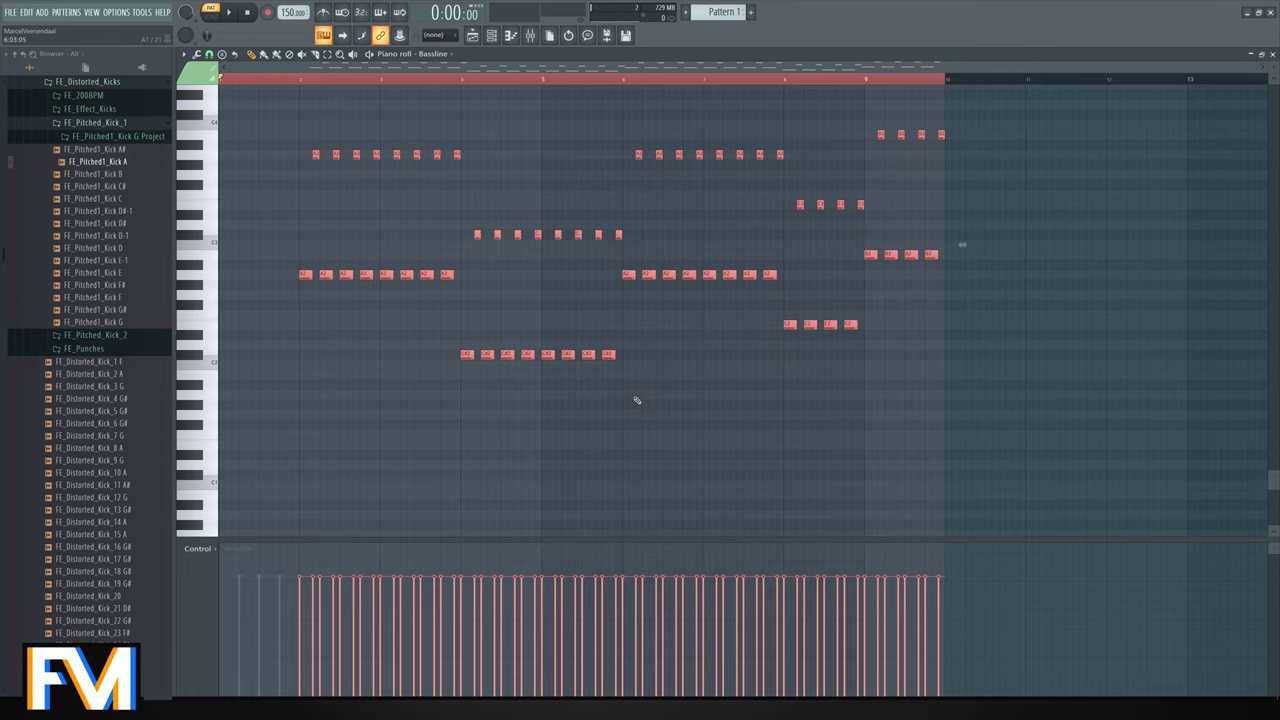
pyautogui.hotkey('ctrl', 'd')
pyautogui.click(459, 79)
pyautogui.press('space')
pyautogui.press('space')
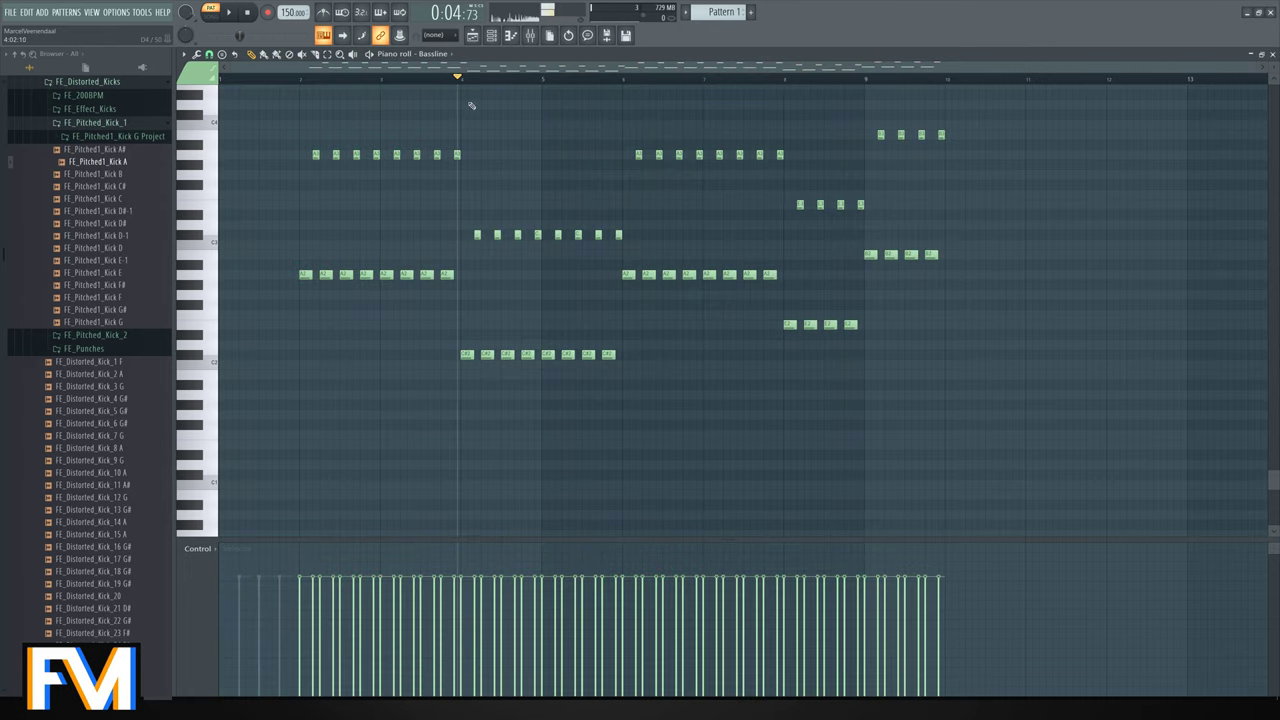
# Transpose all notes of the unnamed lead layer and of Main Lead up four semitones.
pyautogui.click(1270, 55)
pyautogui.click(662, 200)
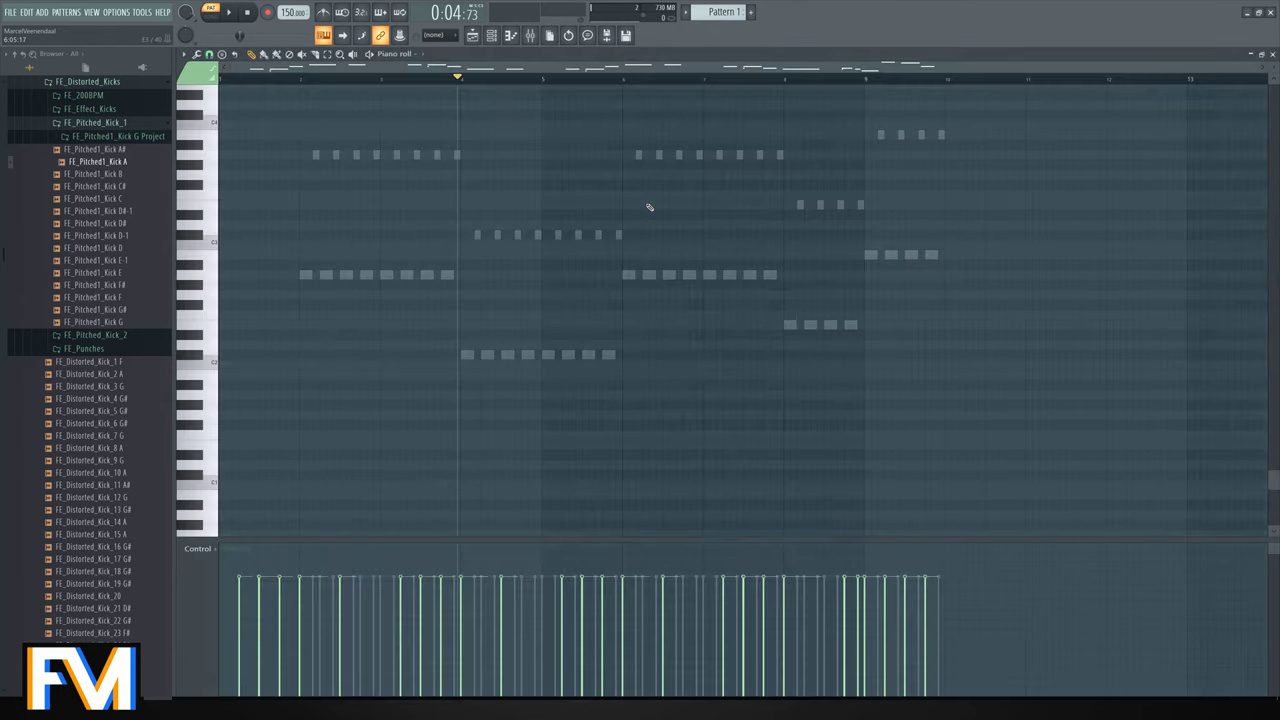
pyautogui.press('space')
pyautogui.press('space')
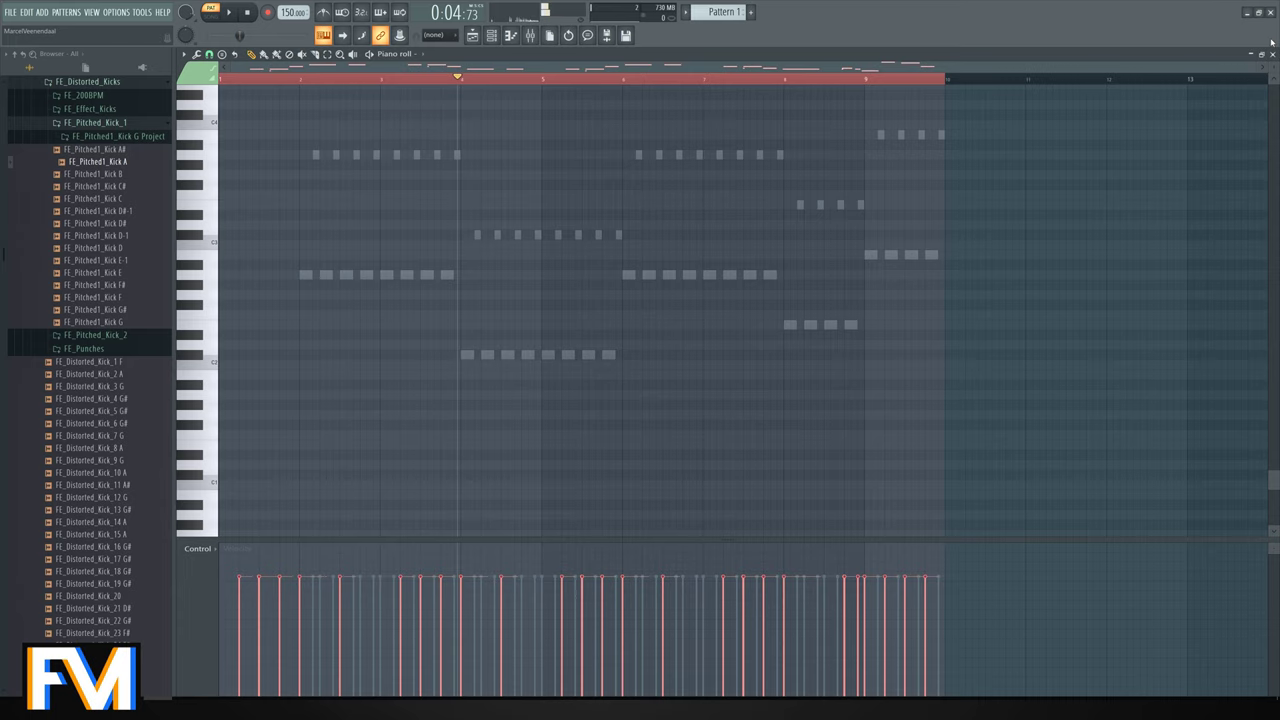
pyautogui.click(1270, 55)
pyautogui.click(729, 186)
pyautogui.hotkey('ctrl', 'a')
pyautogui.click(1270, 55)
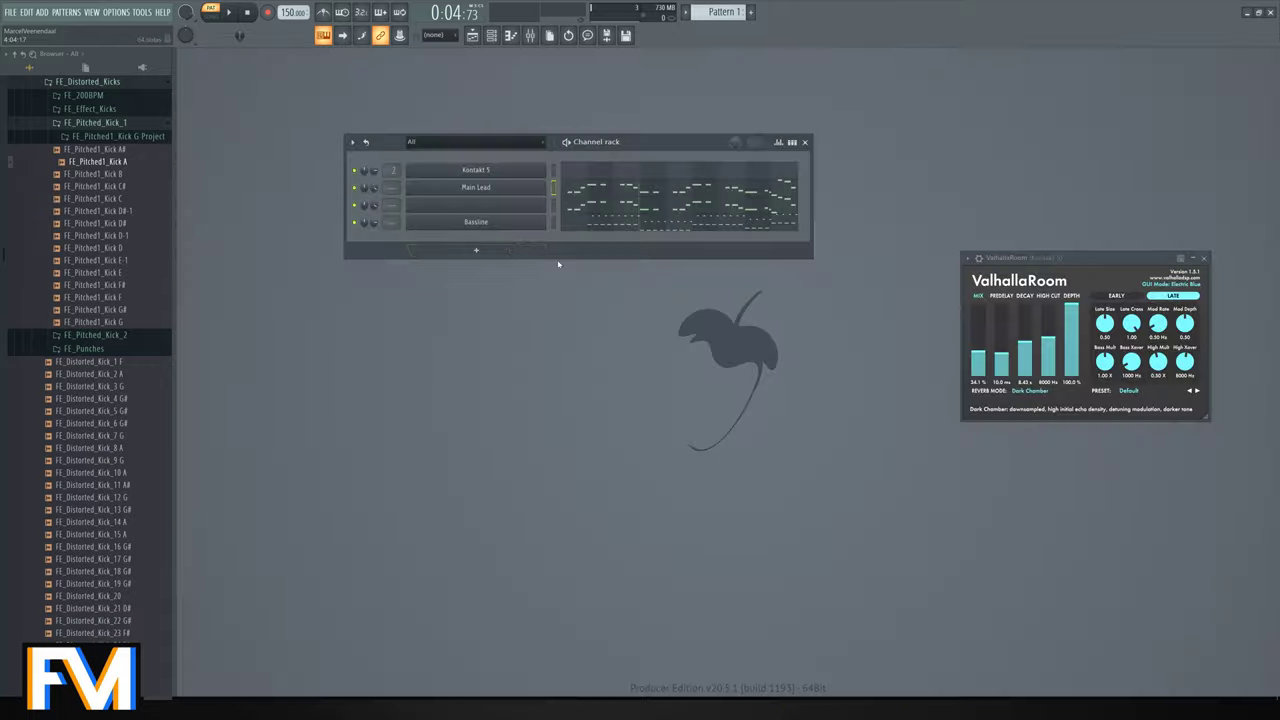
# Check the unnamed lead layer's notes and play the transposed leads and bassline together from the start.
pyautogui.click(567, 199)
pyautogui.scroll(3, 338, 224)
pyautogui.press('space')
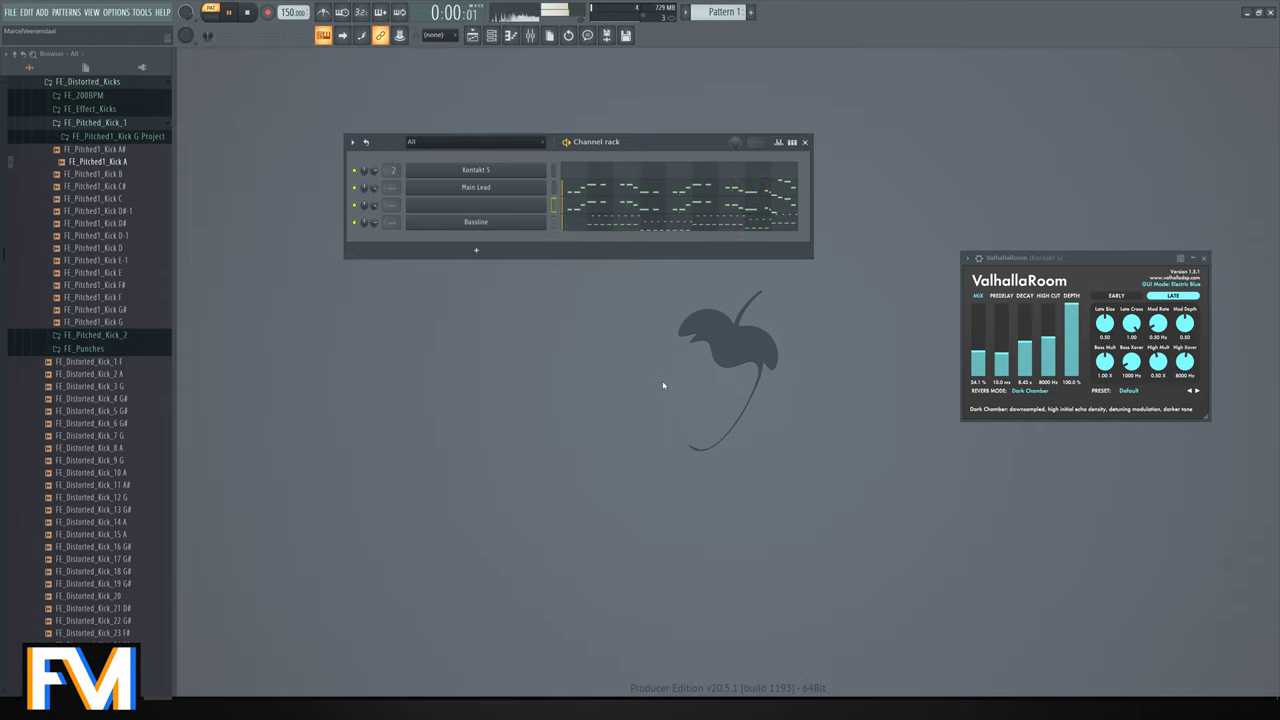
pyautogui.press('space')
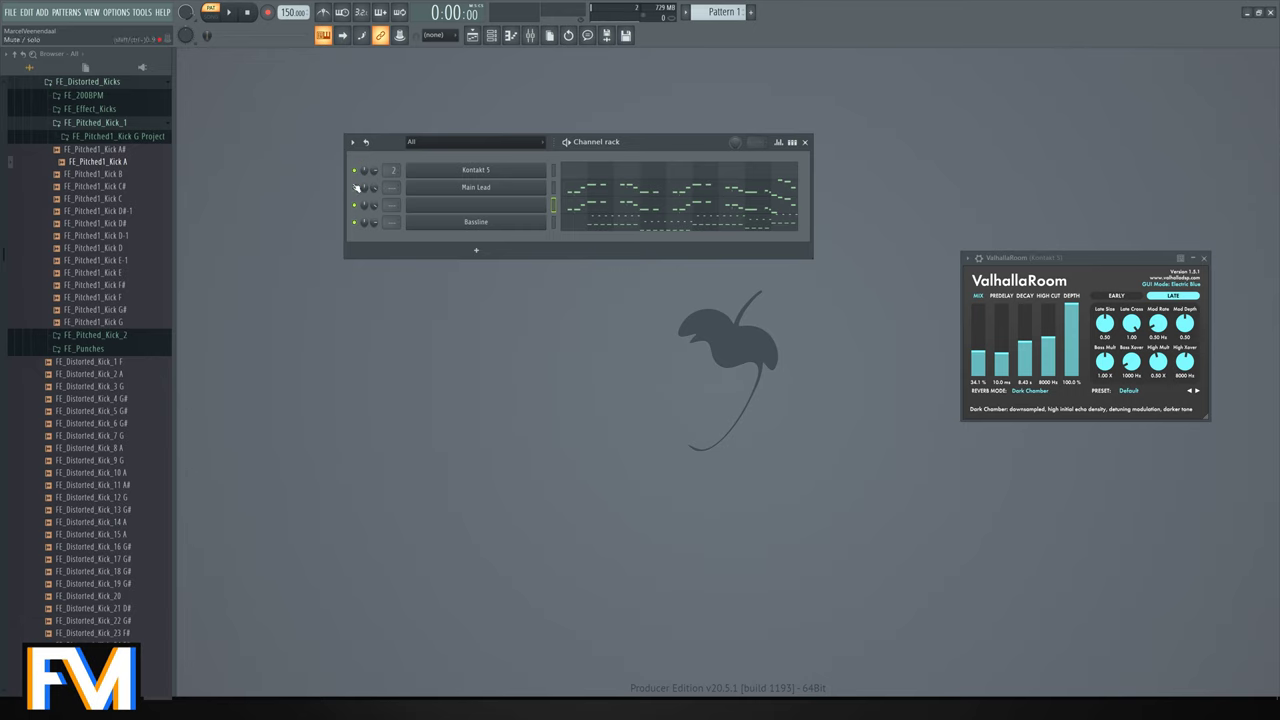
# Lower all Main Lead notes by one octave and play the melody with all channels.
pyautogui.click(587, 190)
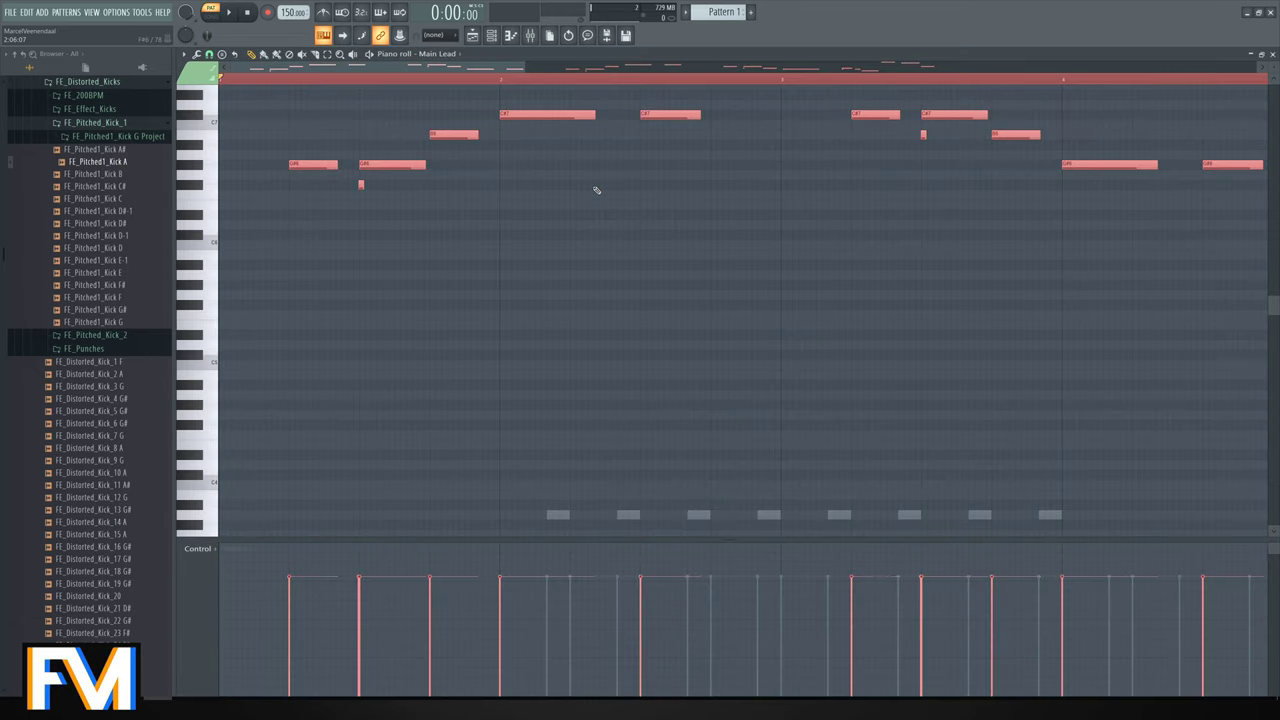
pyautogui.hotkey('ctrl', 'Down')
pyautogui.hotkey('ctrl', 'd')
pyautogui.click(1272, 54)
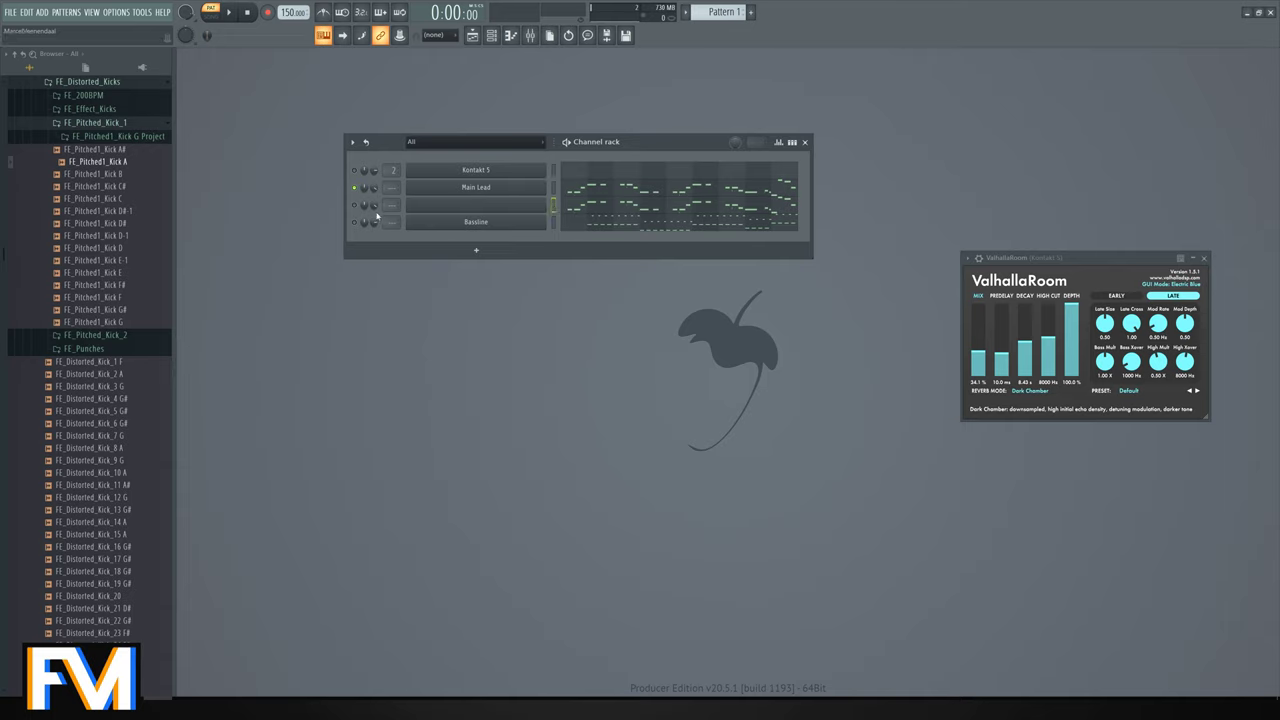
pyautogui.press('space')
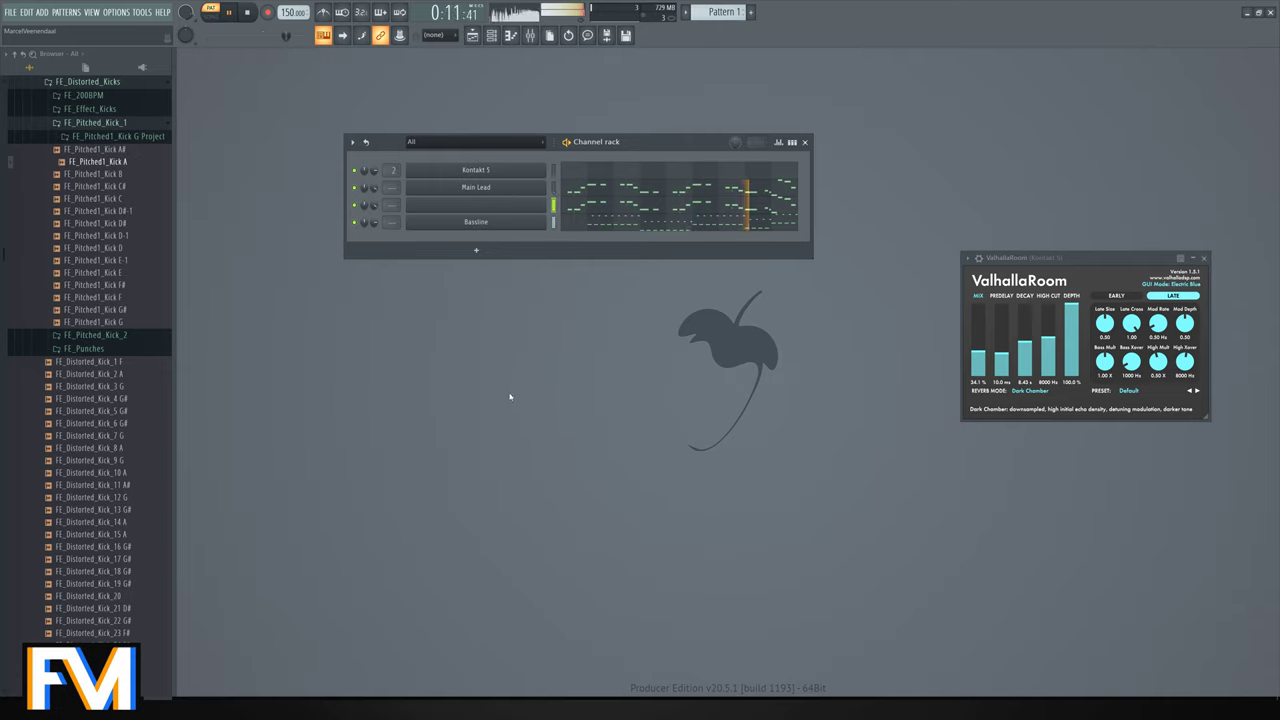
pyautogui.press('space')
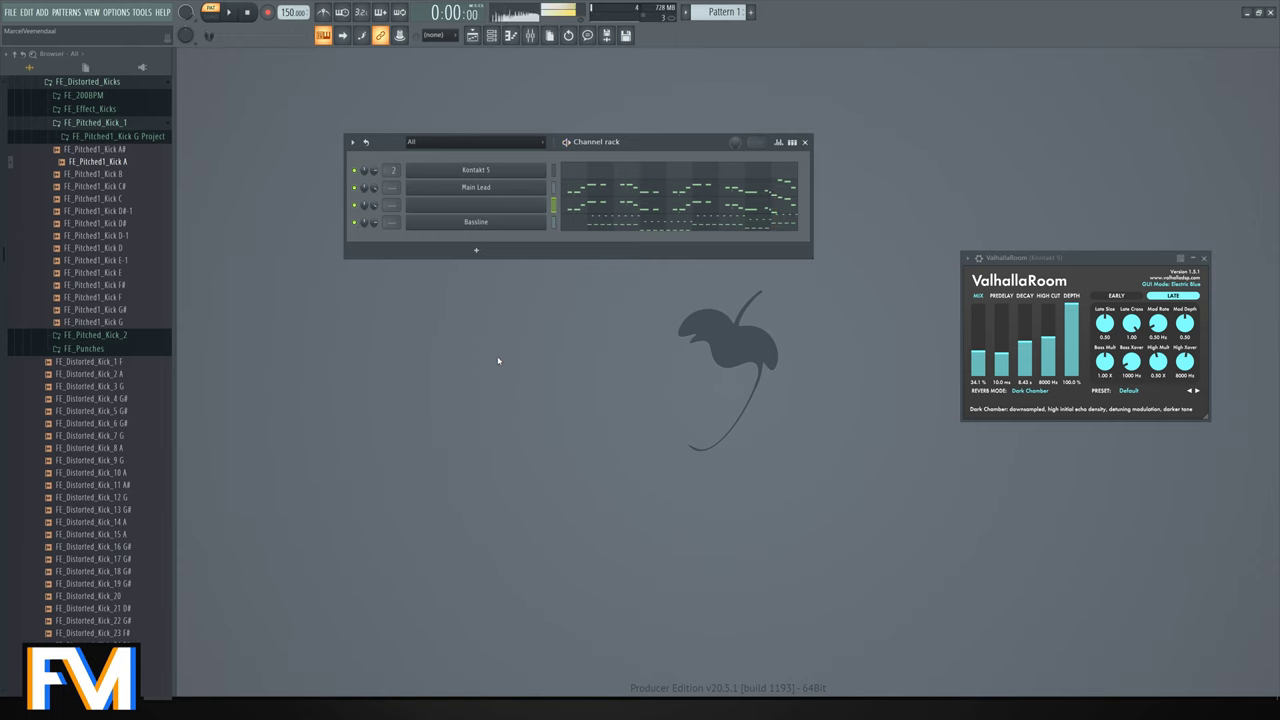
# Raise the Bassline's C# notes in bars 4 and 5 by one octave.
pyautogui.press('F7')
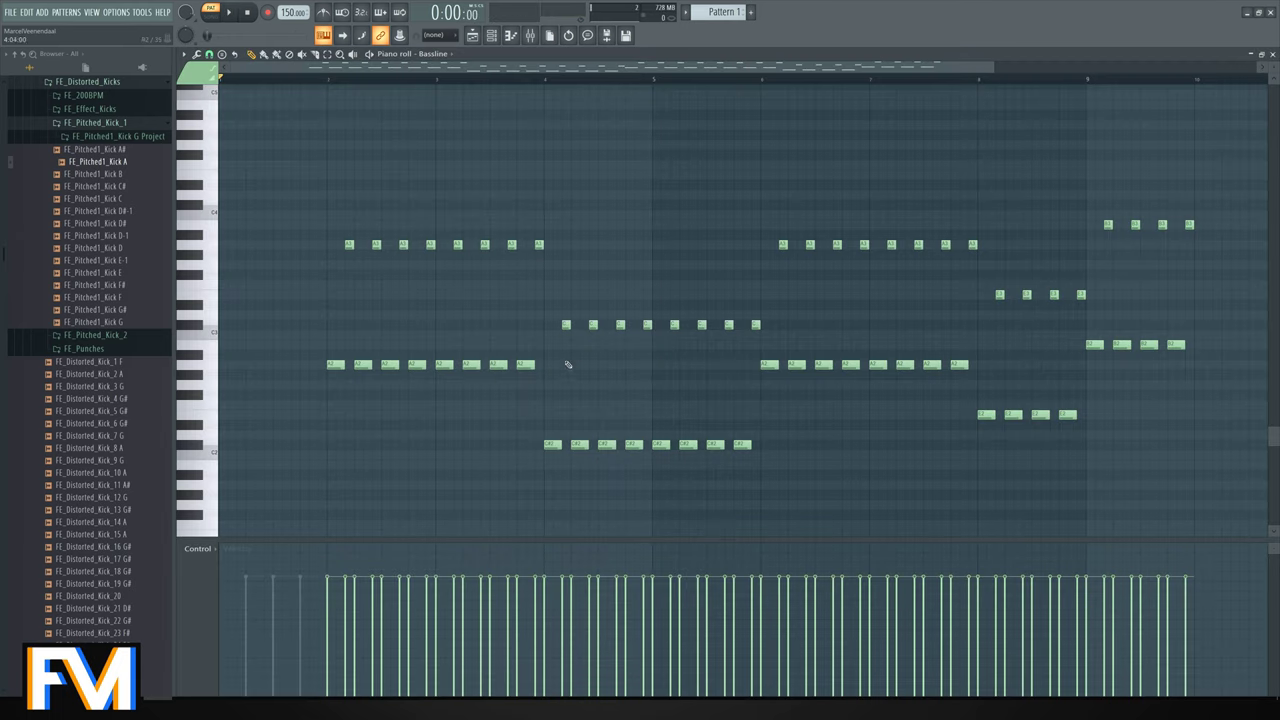
pyautogui.moveTo(552, 300); pyautogui.dragTo(754, 474)
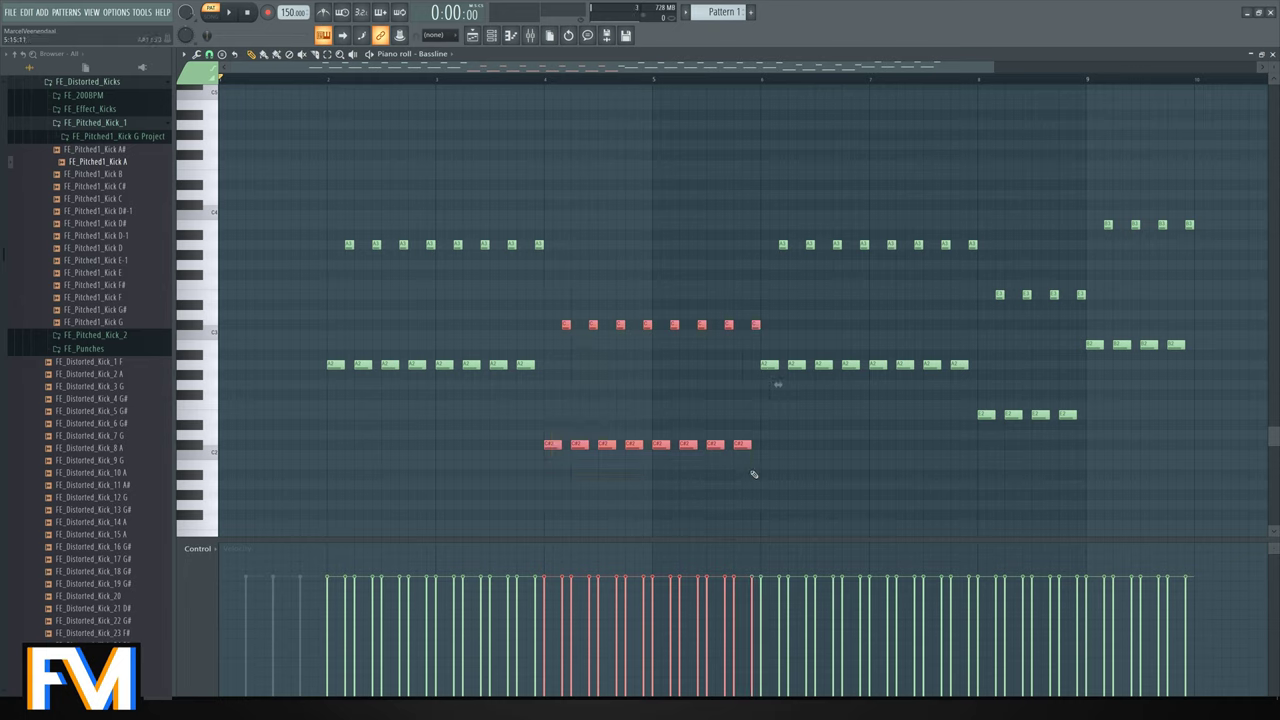
pyautogui.hotkey('ctrl', 'Up')
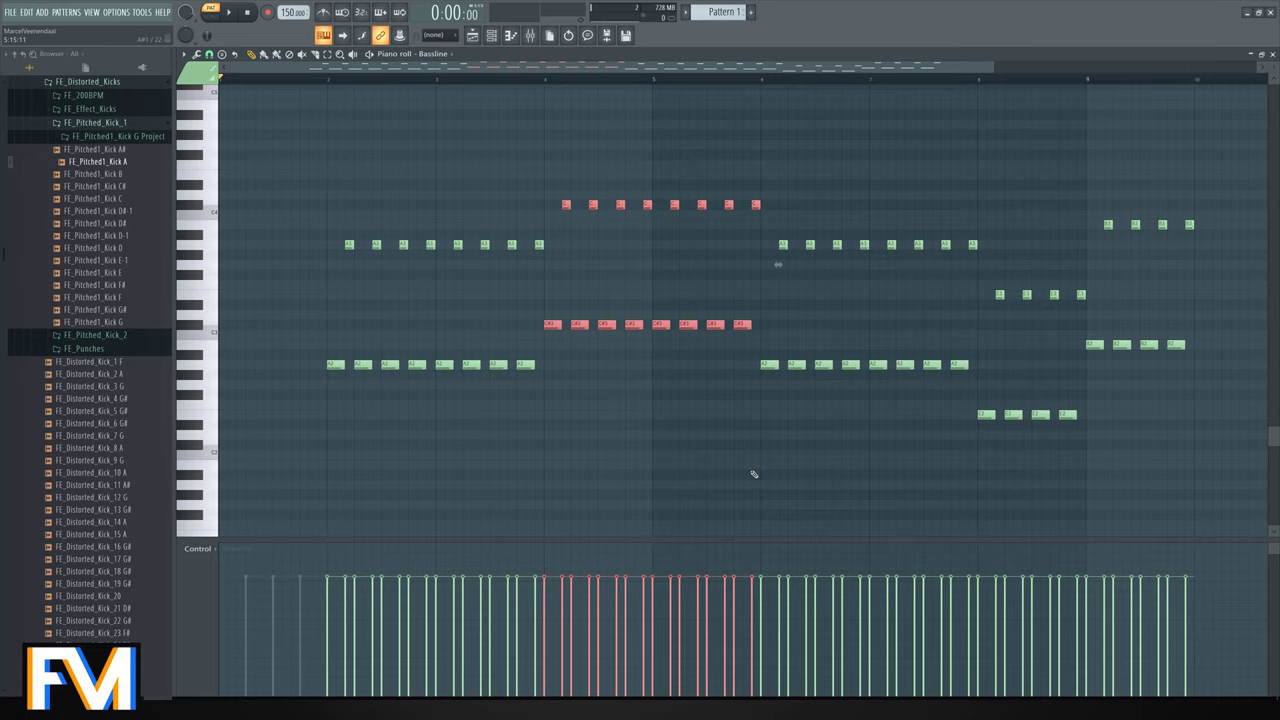
# Lower the Bassline's selected C# notes in bars 4 and 5 by one octave and close the piano roll.
pyautogui.hotkey('ctrl', 'Down')
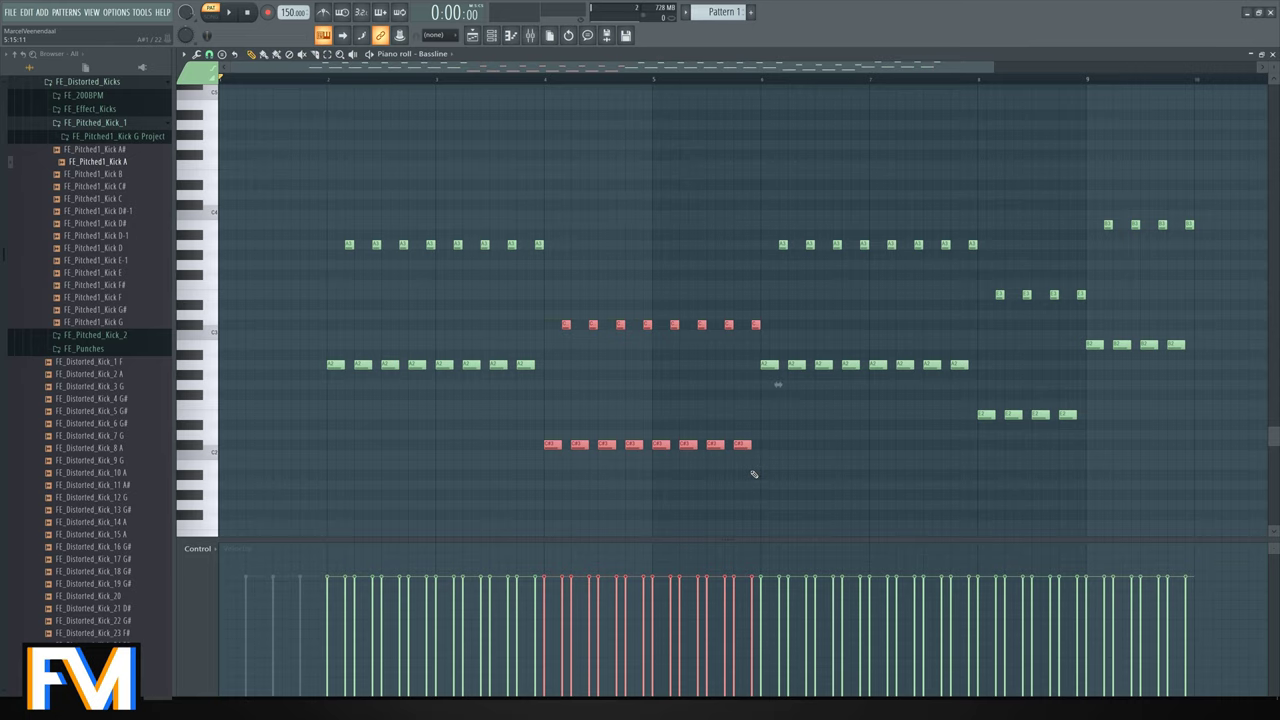
pyautogui.scroll(5, 505, 230)
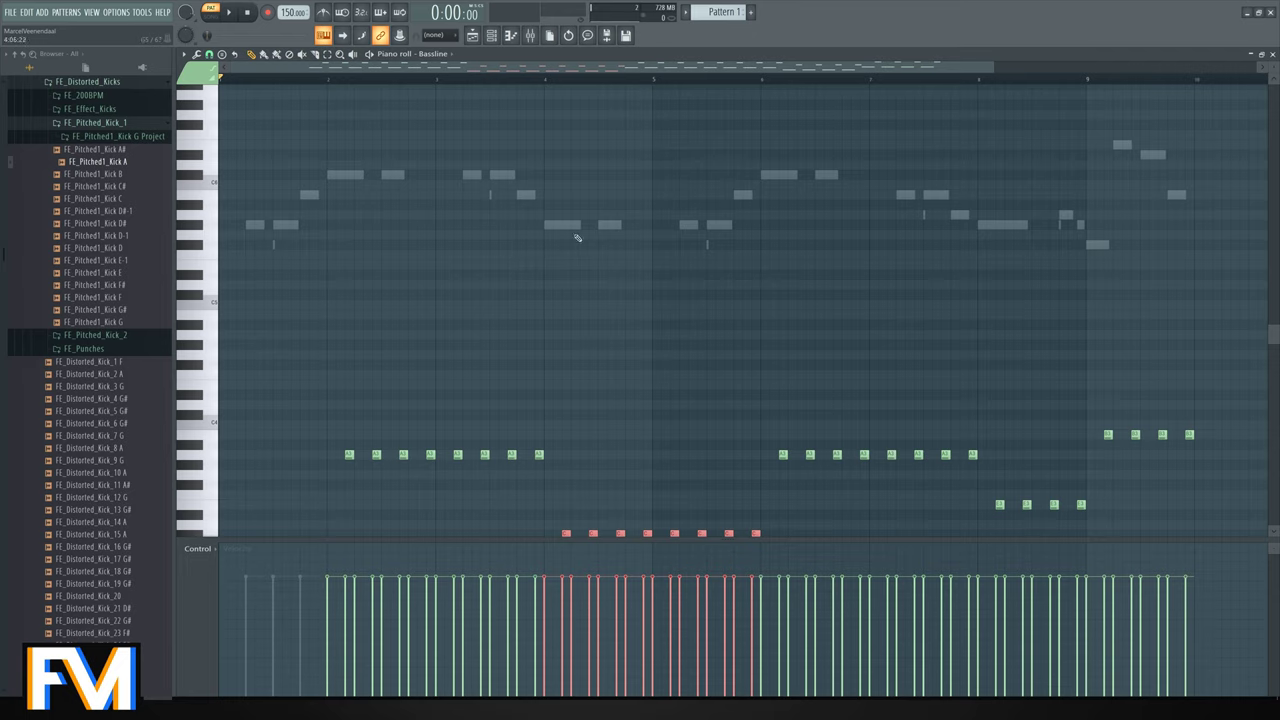
pyautogui.keyDown('ctrl'); pyautogui.scroll(-1, 640, 250); pyautogui.keyUp('ctrl')
pyautogui.keyDown('ctrl'); pyautogui.scroll(2, 740, 268); pyautogui.keyUp('ctrl')
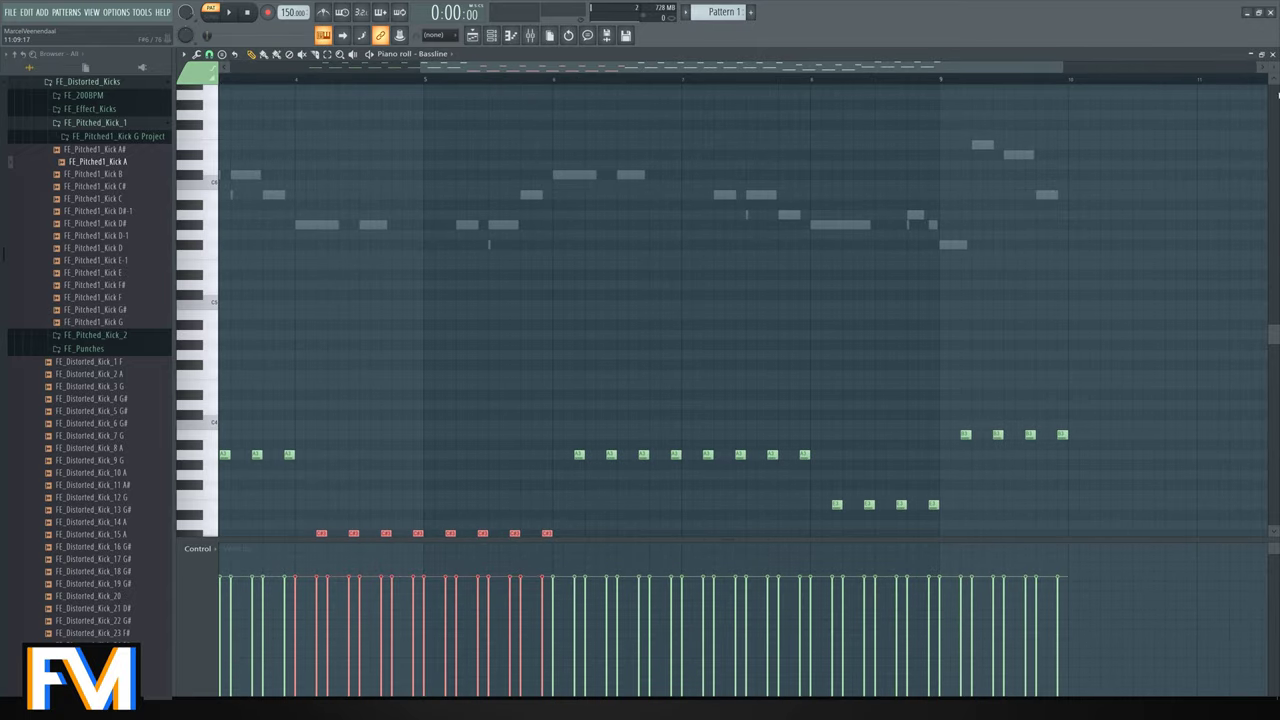
pyautogui.click(1272, 54)
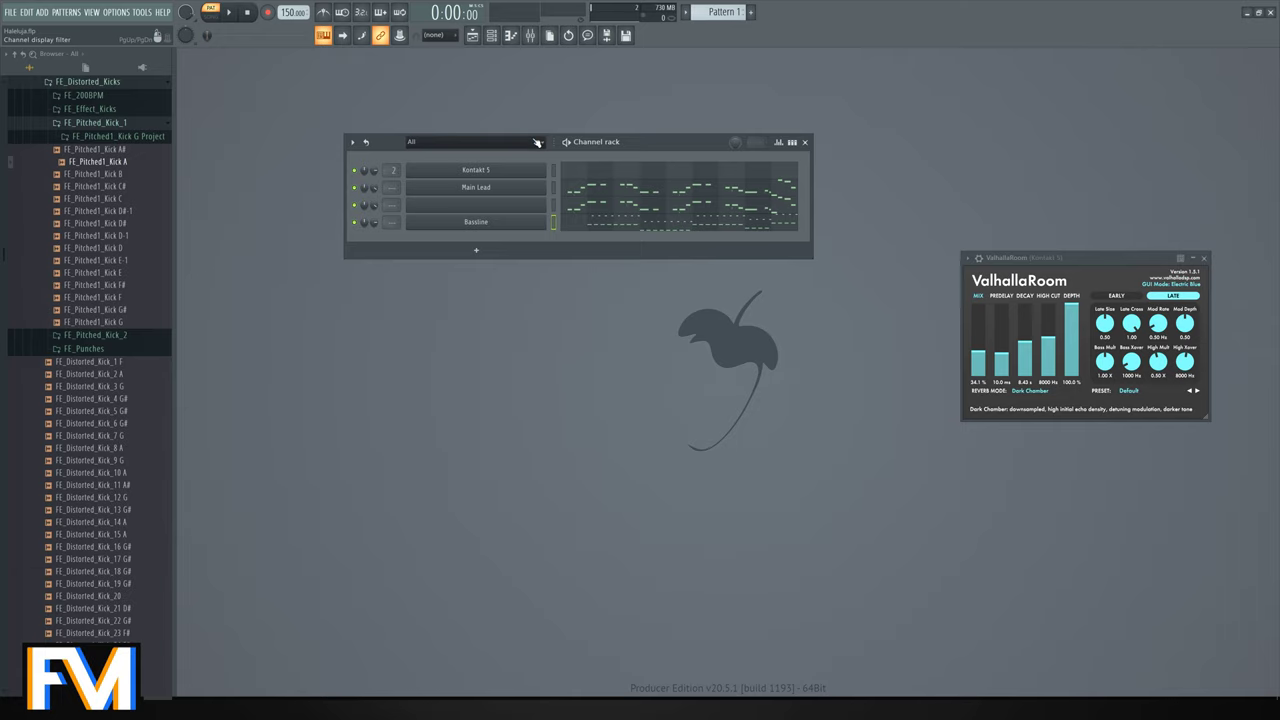
# Open the mixer and load the Splitoris effect into the Master track's first effect slot.
pyautogui.click(88, 11)
pyautogui.click(105, 70)
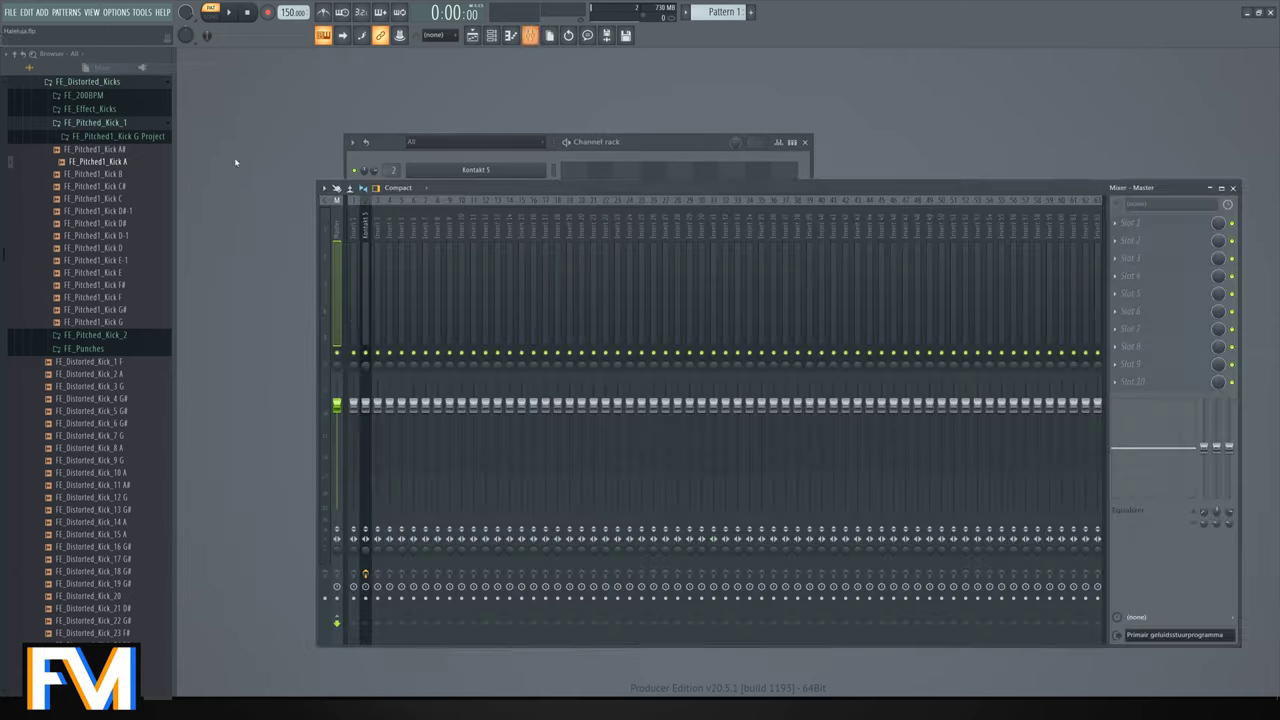
pyautogui.rightClick(337, 548)
pyautogui.click(353, 542)
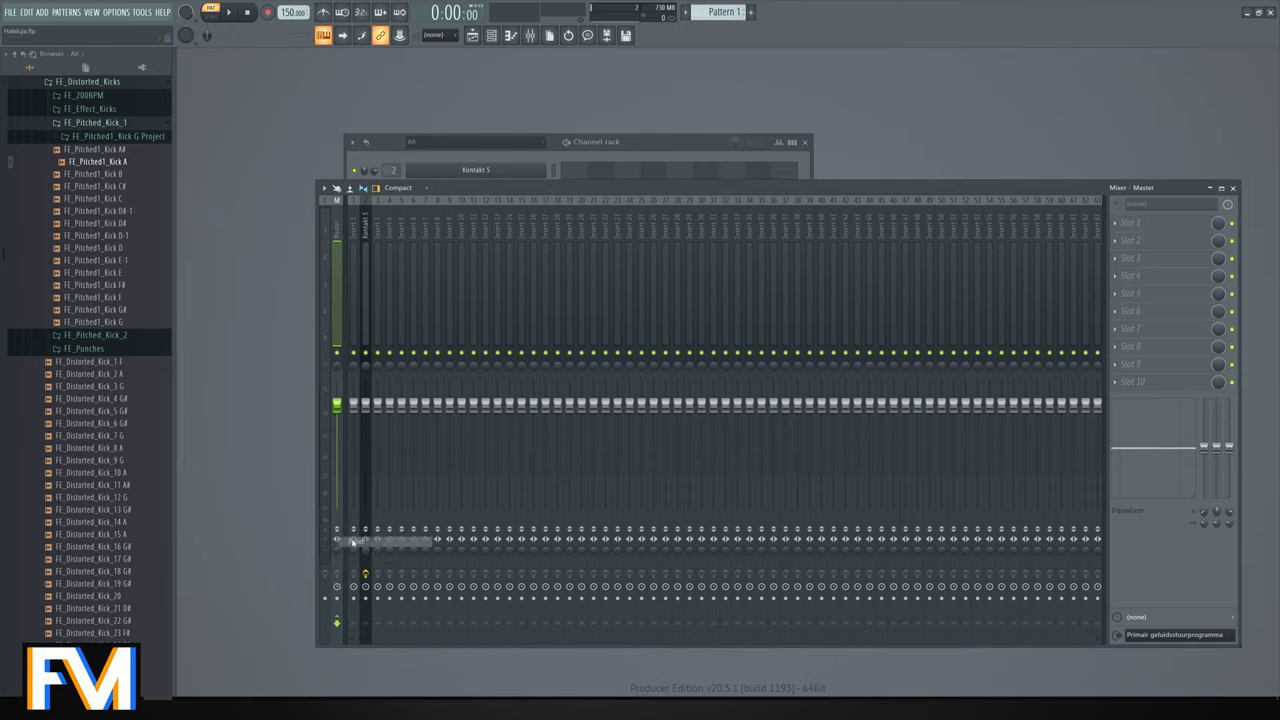
pyautogui.click(1129, 221)
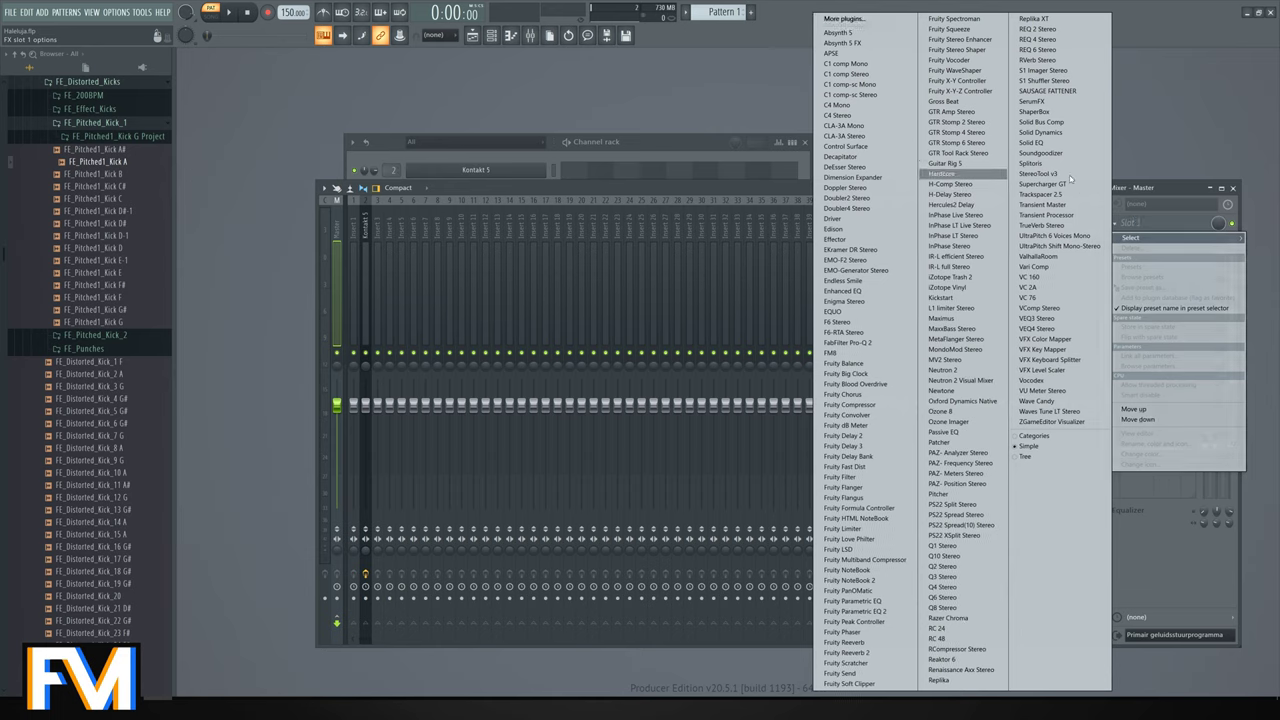
pyautogui.press('h')
pyautogui.press('h')
pyautogui.press('h')
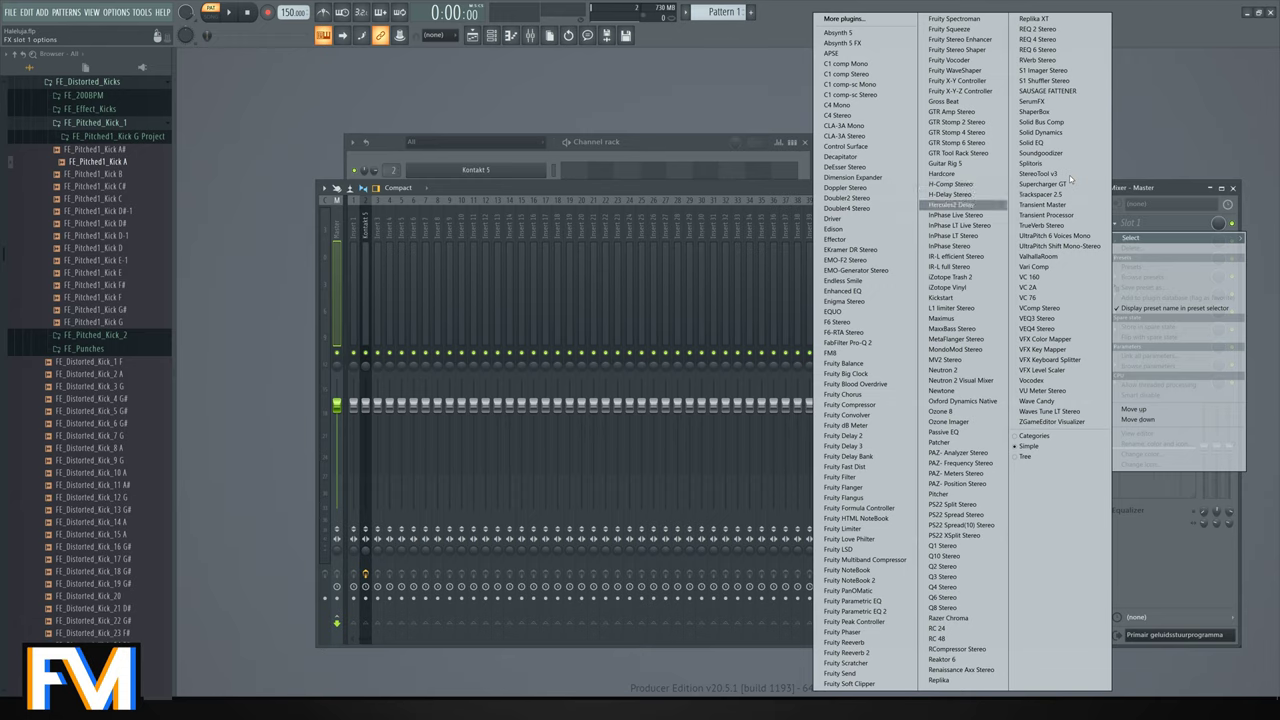
pyautogui.press('s')
pyautogui.press('s')
pyautogui.press('s')
pyautogui.press('s')
pyautogui.press('s')
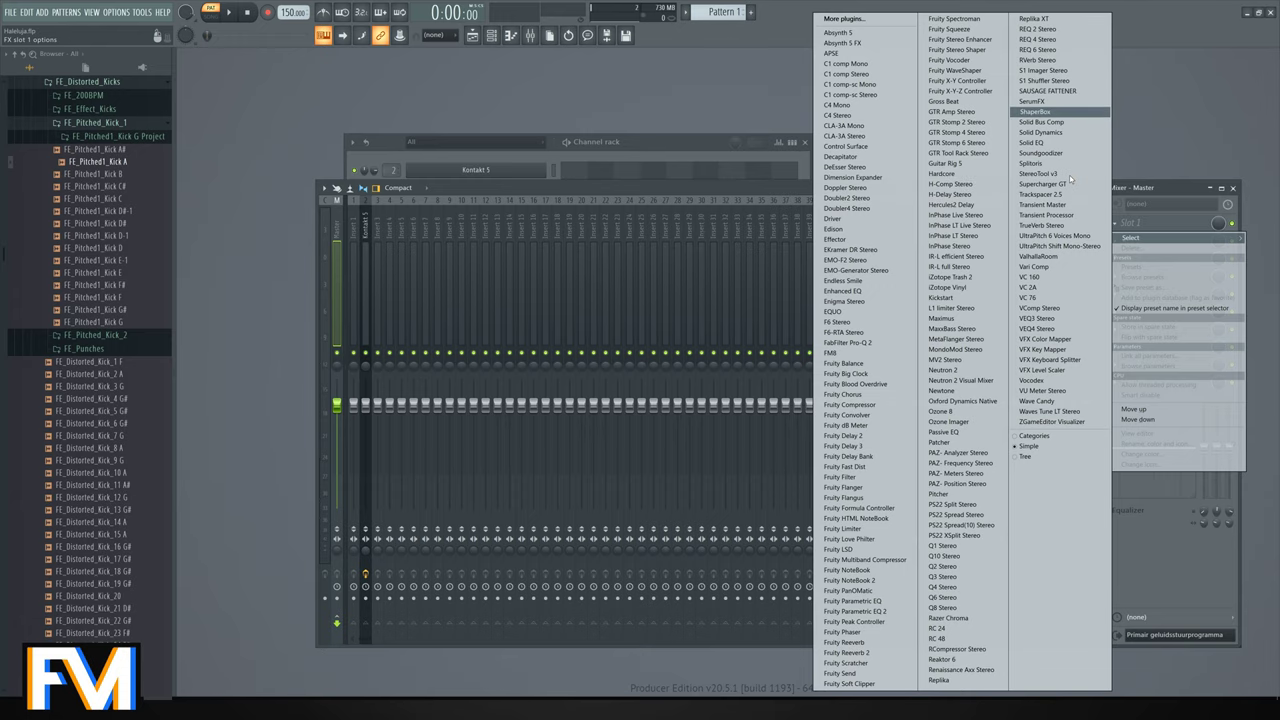
pyautogui.click(1064, 164)
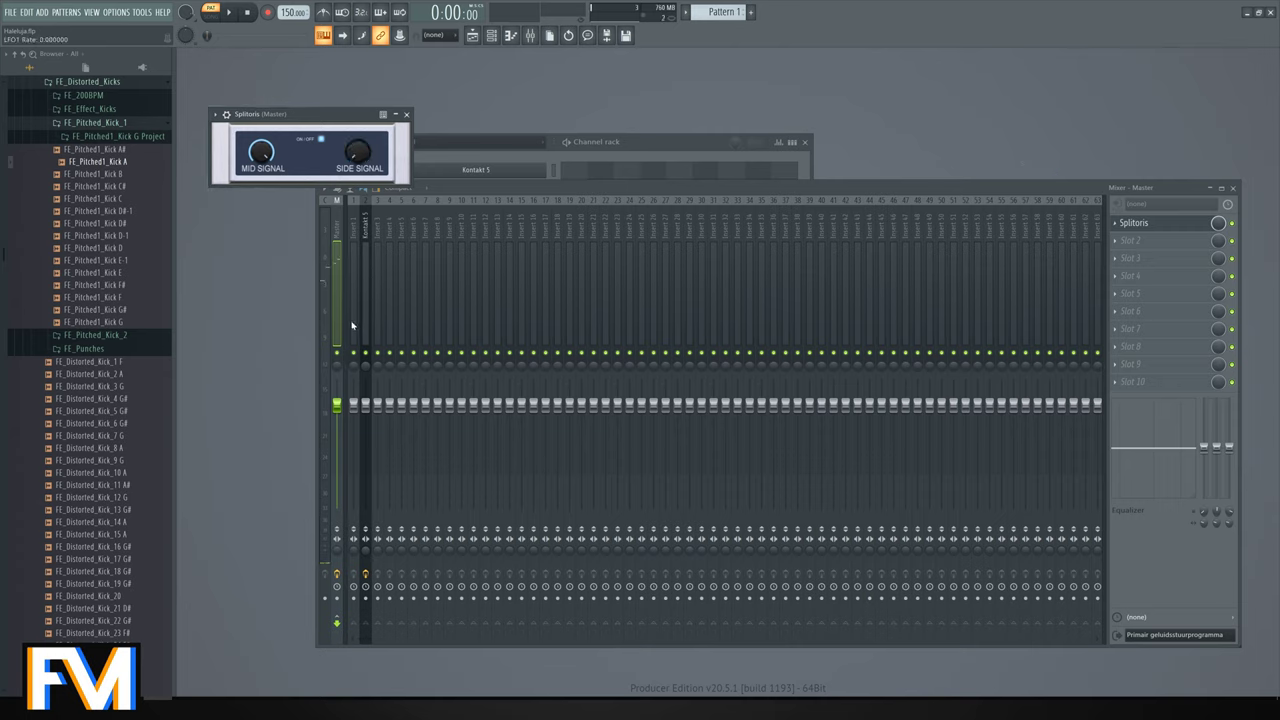
# Audition the melody with the Master's Splitoris effect and close the effect's window.
pyautogui.press('space')
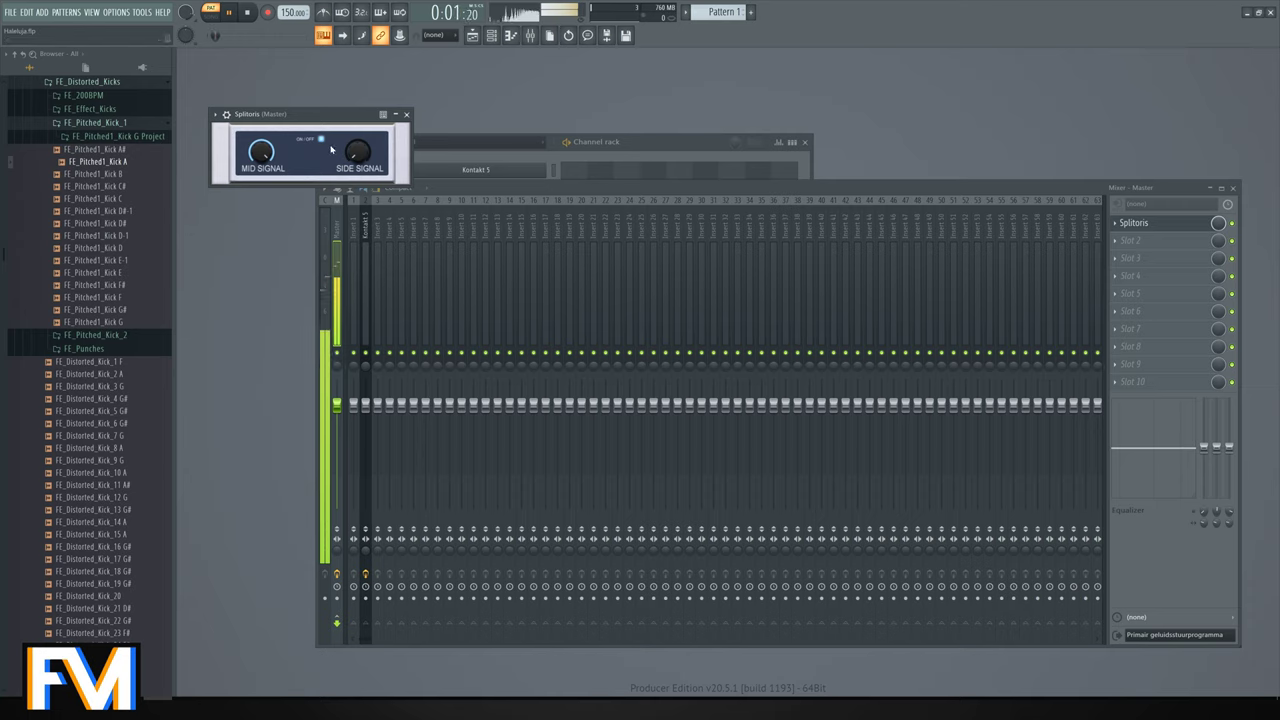
pyautogui.press('space')
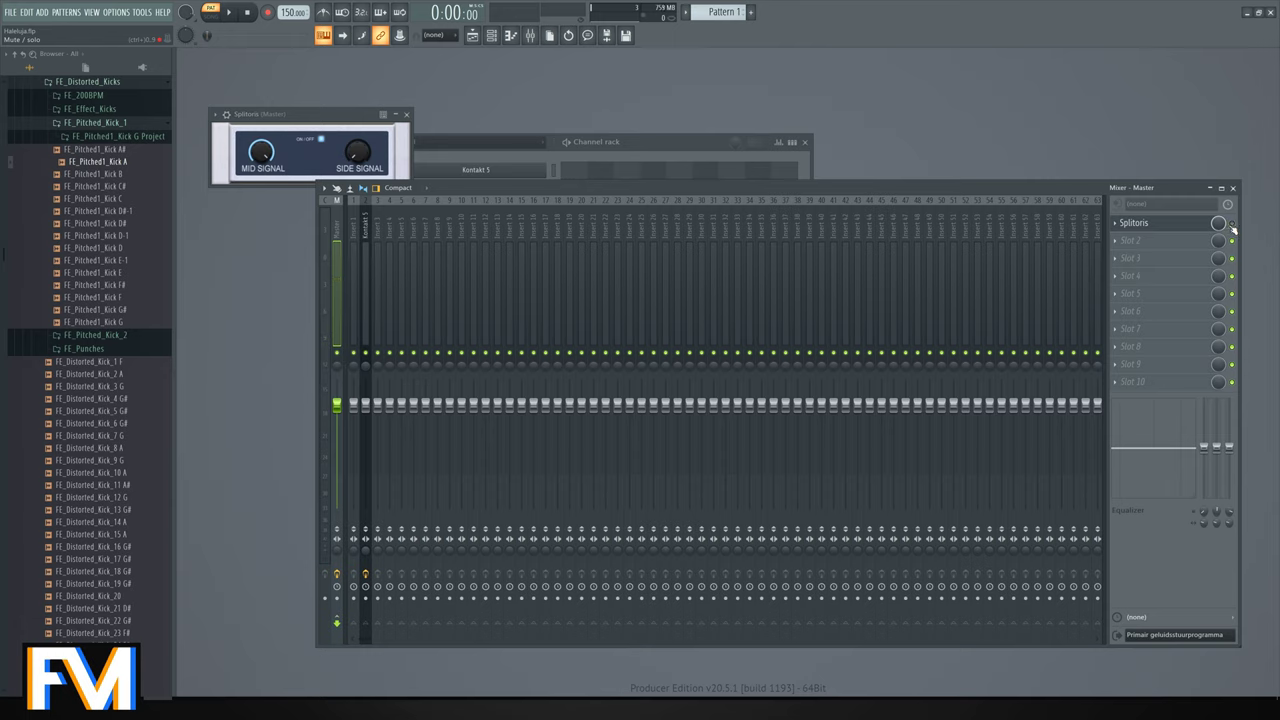
pyautogui.press('space')
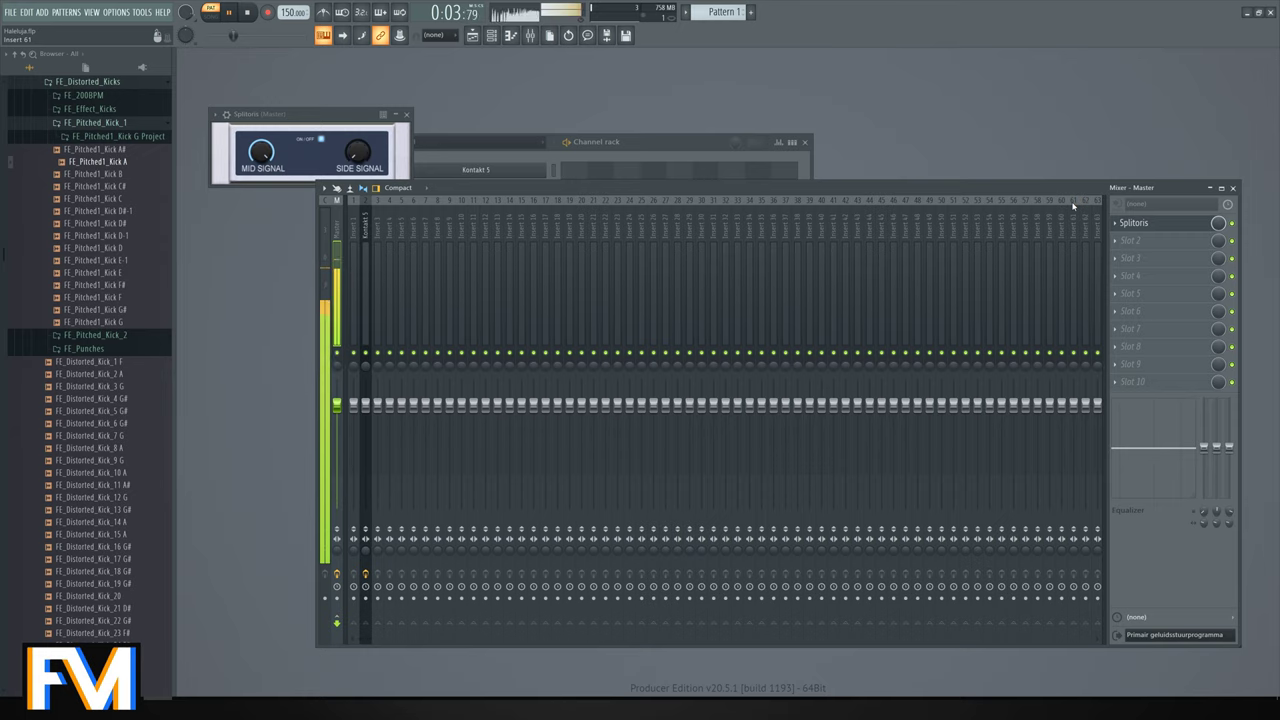
pyautogui.press('space')
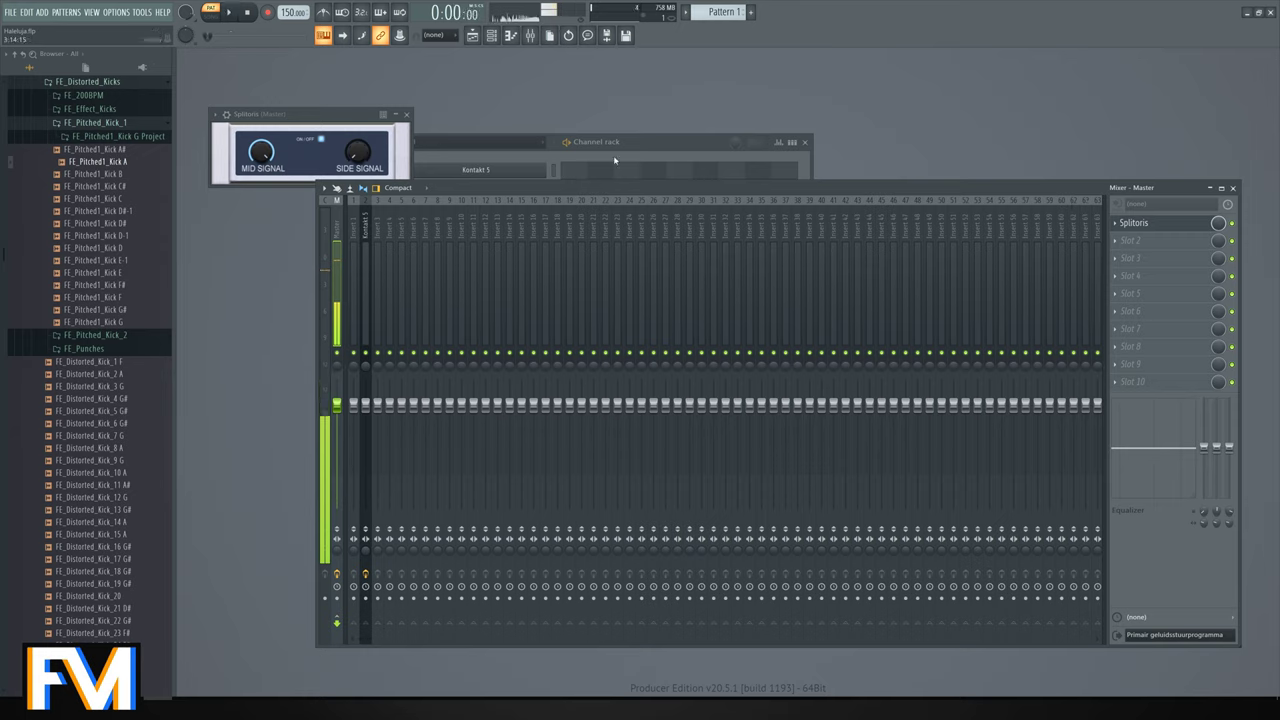
pyautogui.click(408, 117)
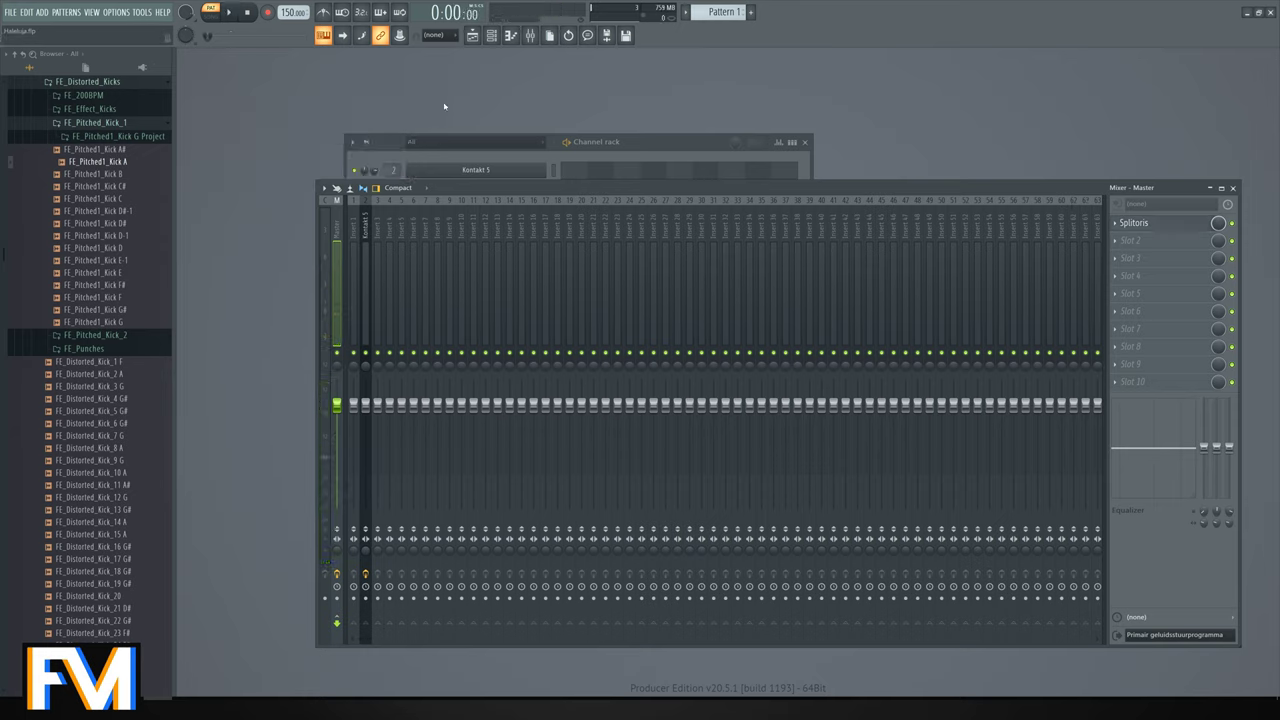
# Load the preset 064: LD - Late but Great on the new unnamed Sylenth1 lead layer and play it solo.
pyautogui.click(620, 160)
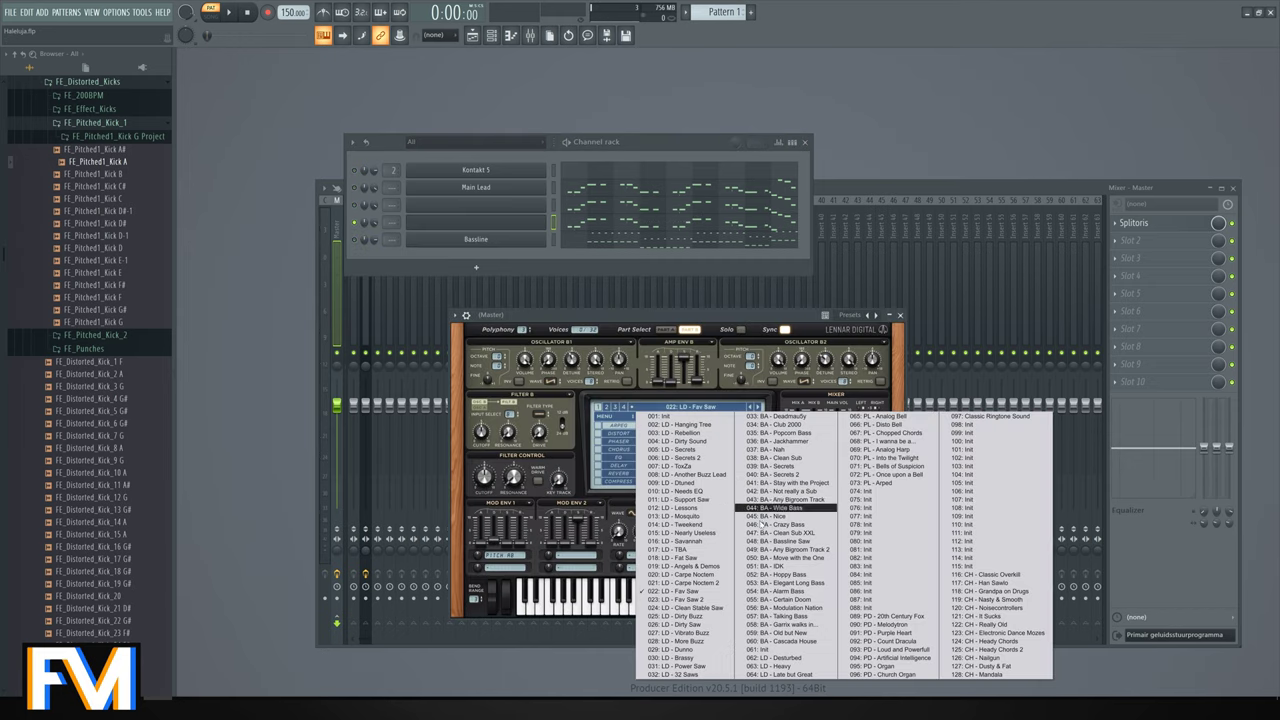
pyautogui.click(784, 675)
pyautogui.press('space')
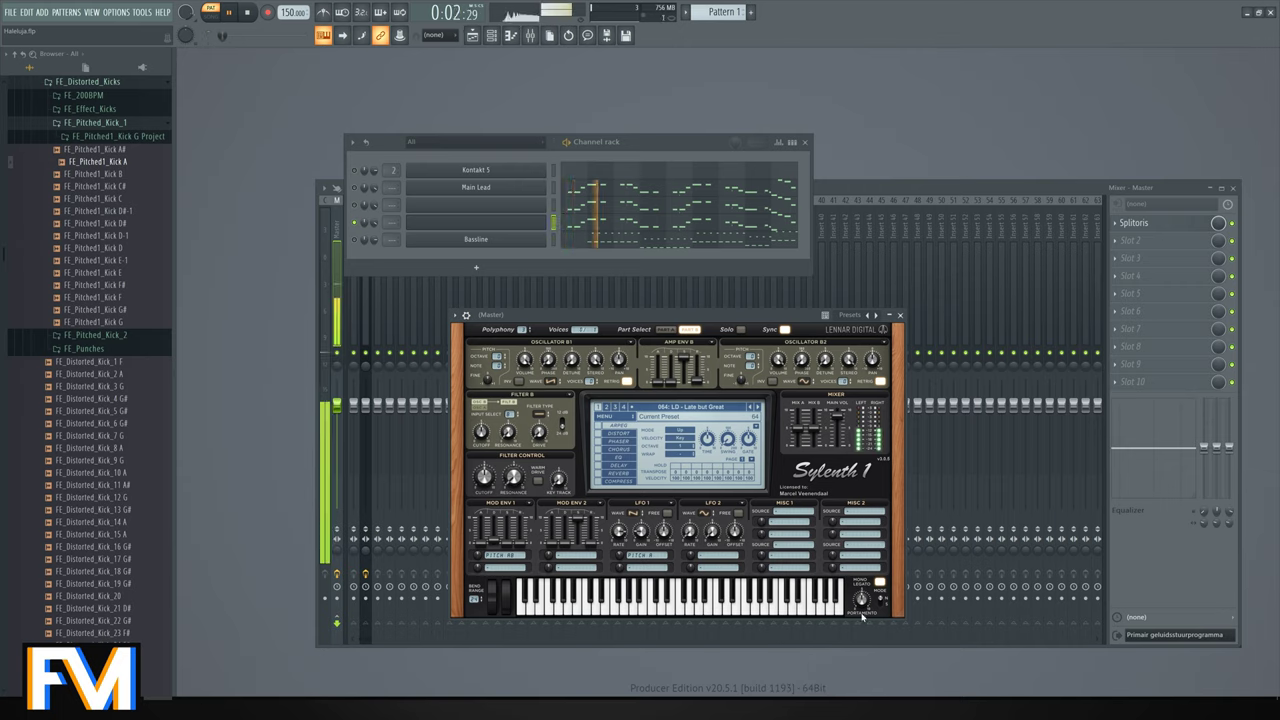
pyautogui.press('space')
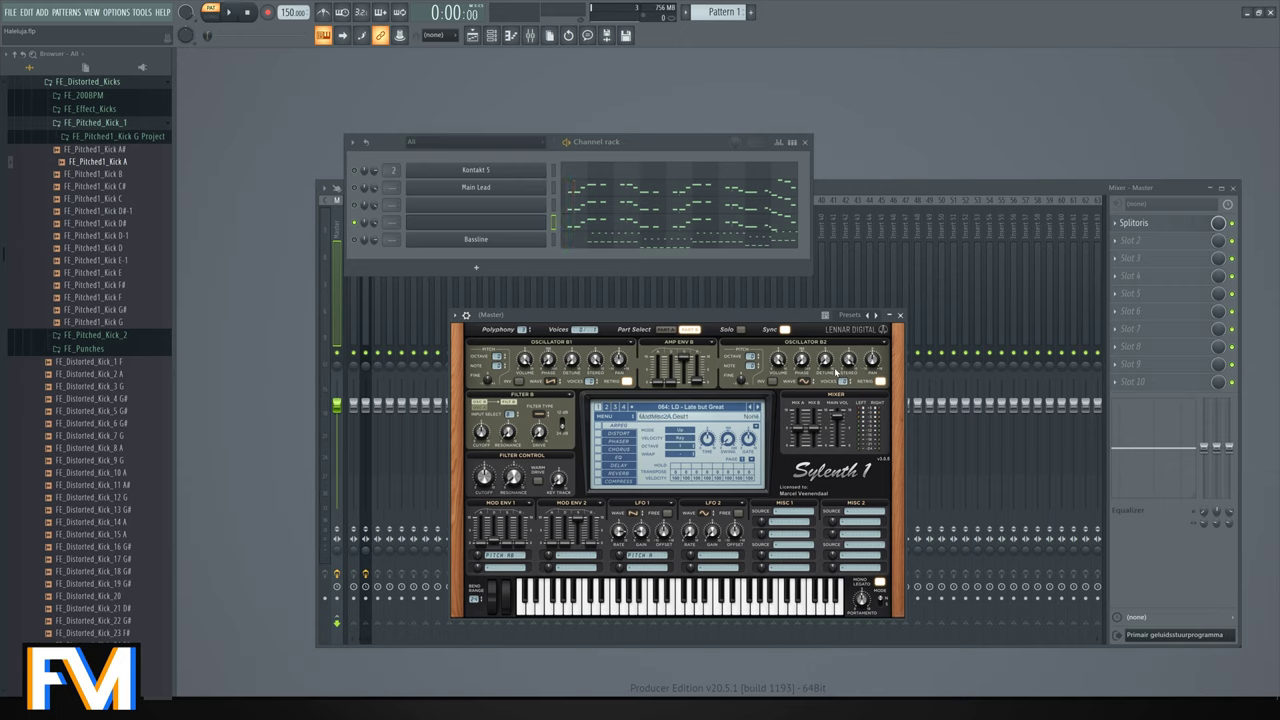
pyautogui.click(899, 315)
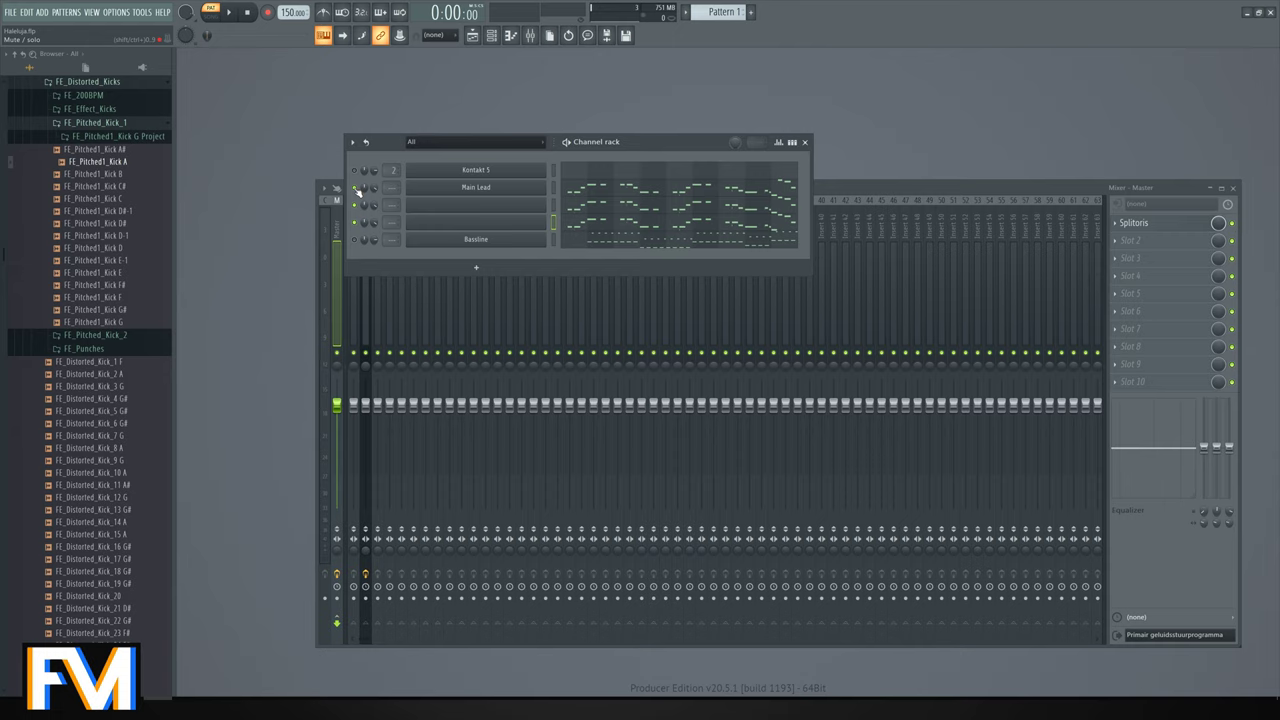
# Play Main Lead solo, and play it together with the two unnamed lead layers.
pyautogui.rightClick(355, 188)
pyautogui.press('space')
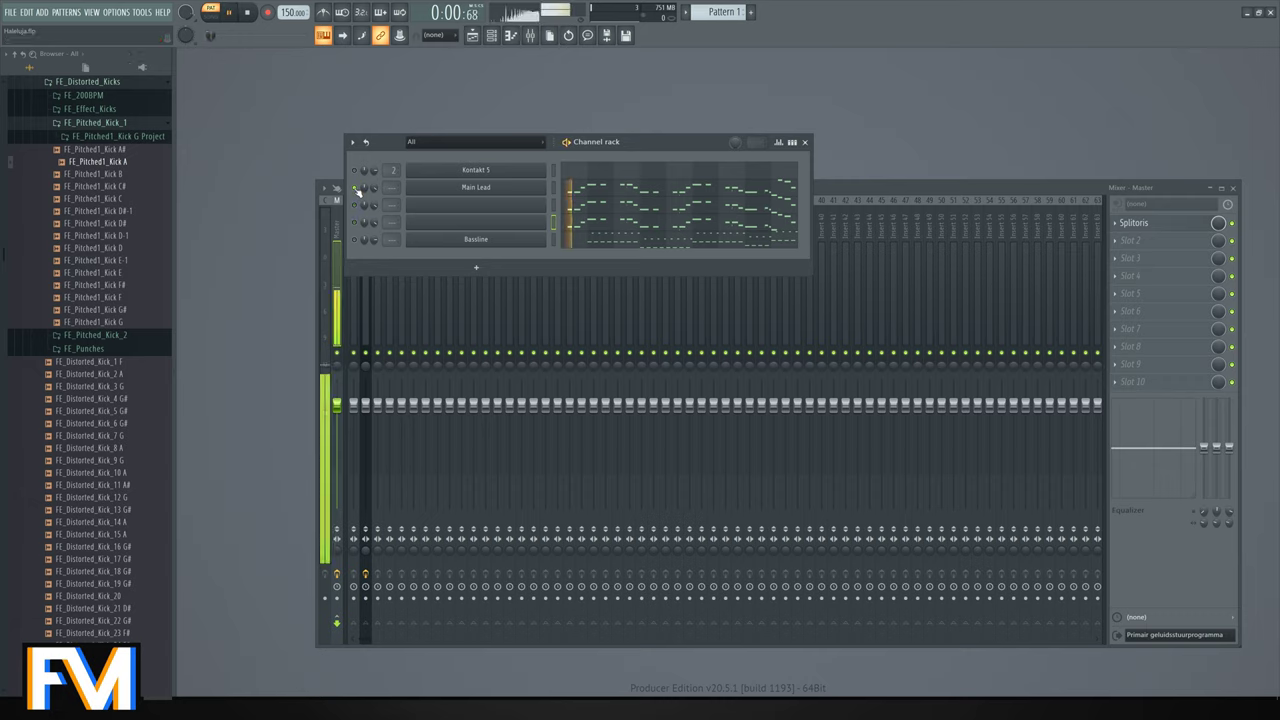
pyautogui.press('space')
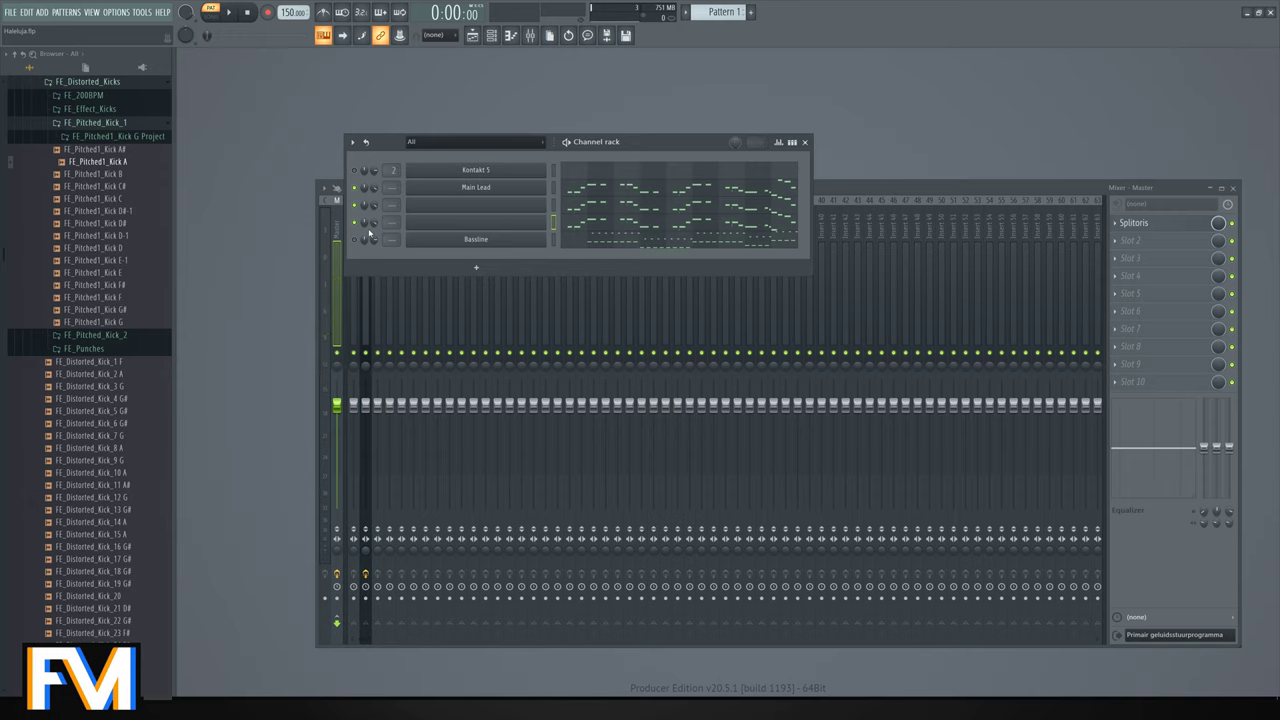
pyautogui.press('space')
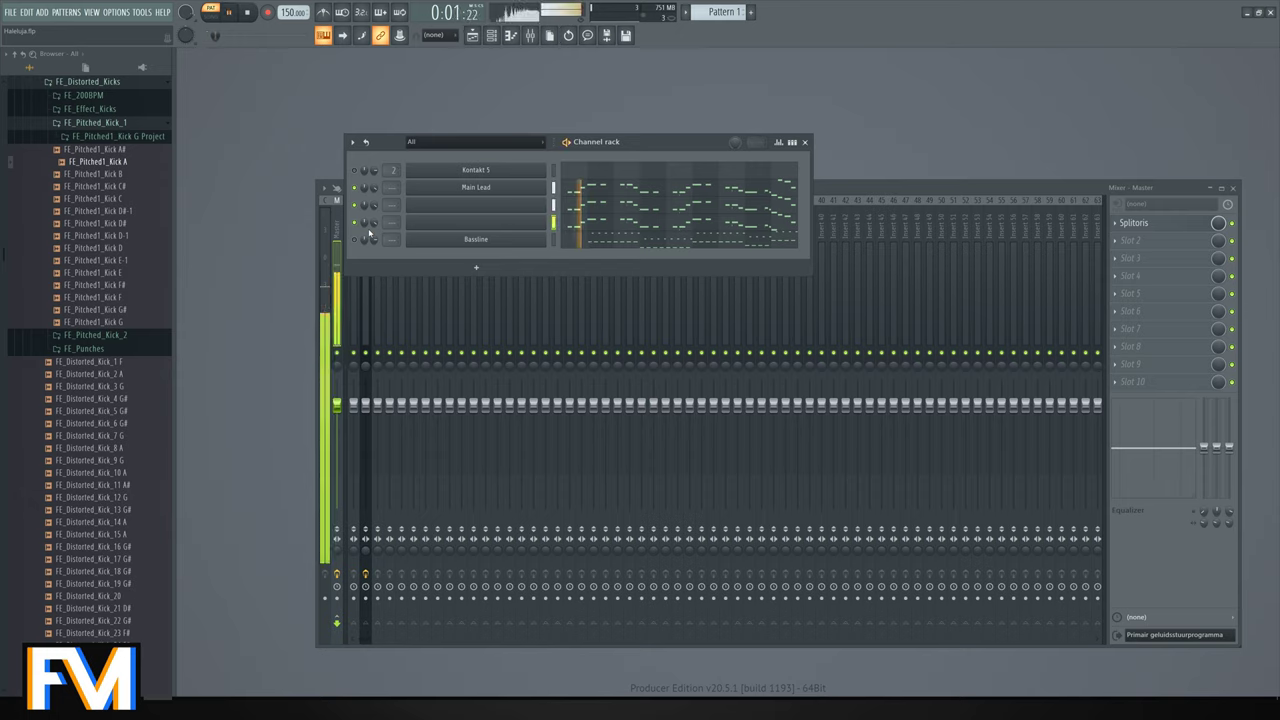
pyautogui.press('space')
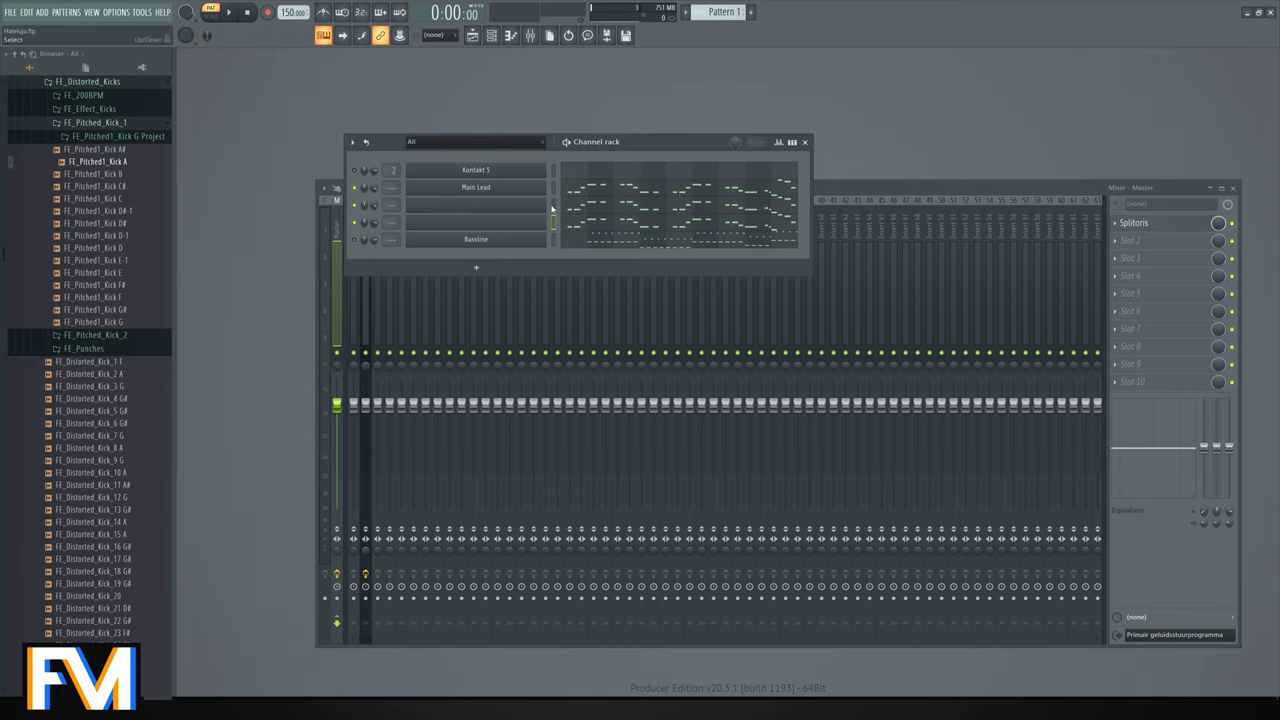
# Clone the Late but Great lead layer, paste the melody notes into the clone, clear its name and solo it.
pyautogui.rightClick(519, 222)
pyautogui.click(570, 313)
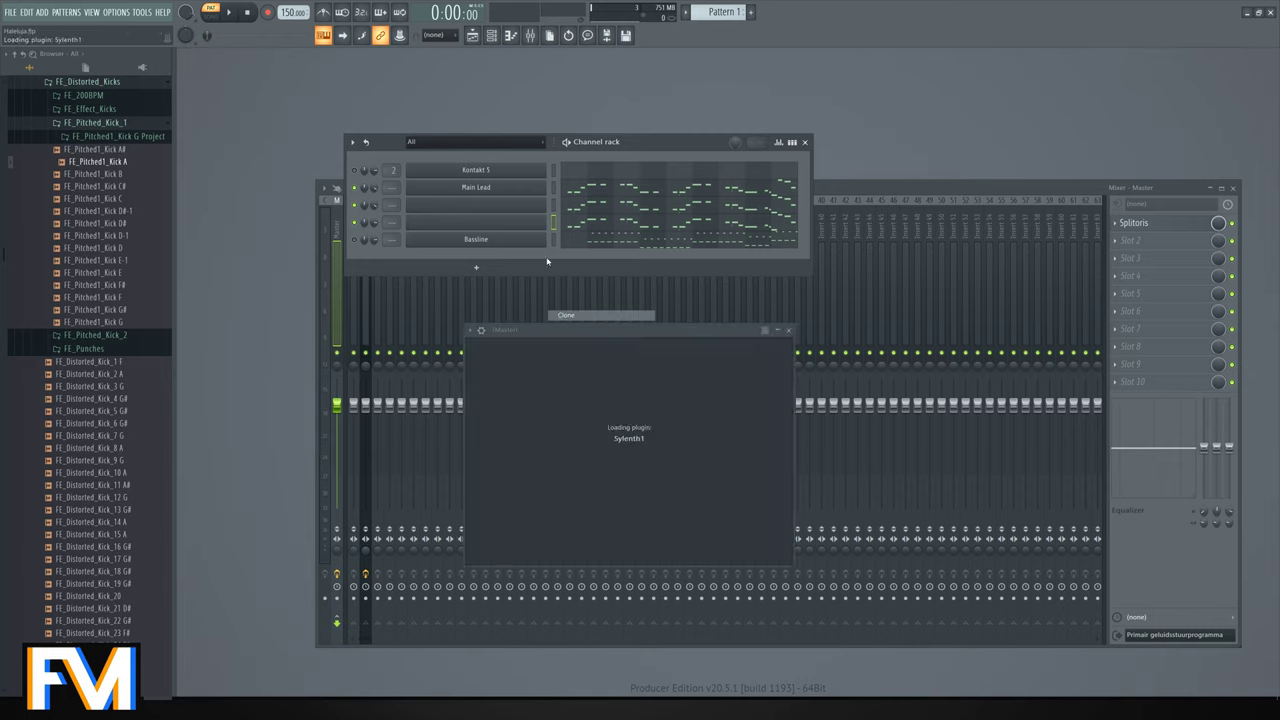
pyautogui.click(553, 236)
pyautogui.hotkey('ctrl', 'v')
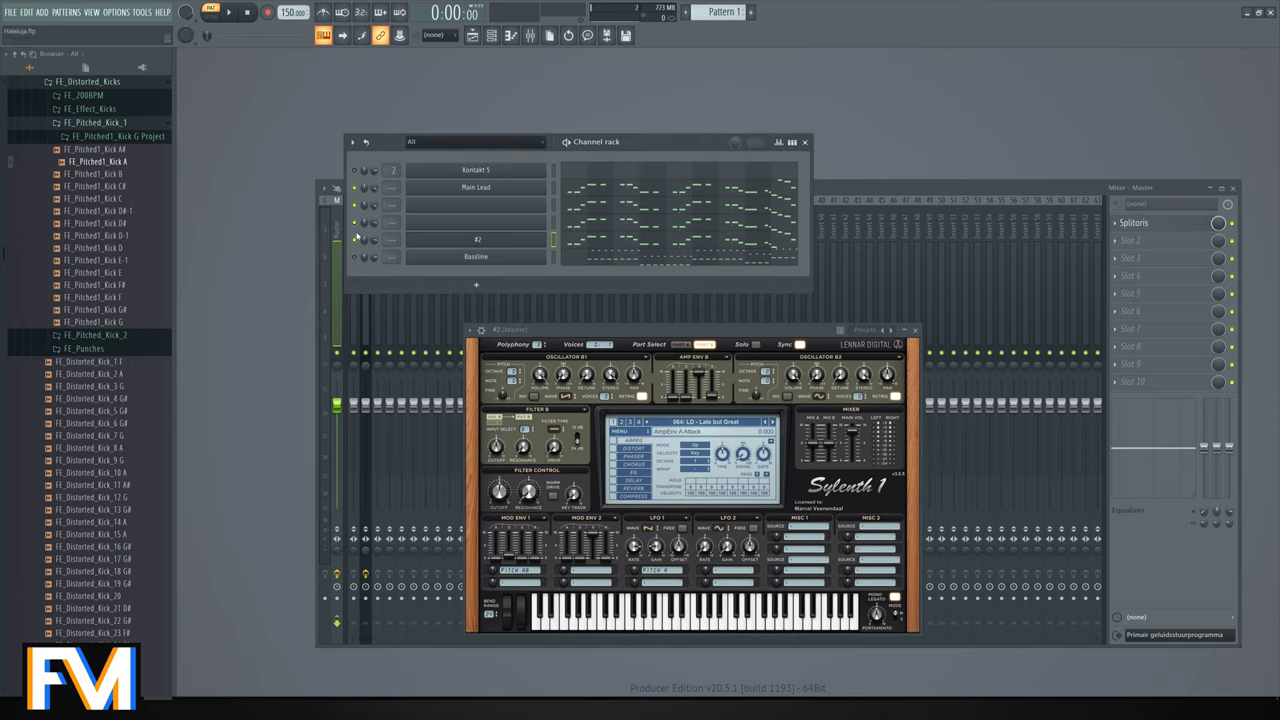
pyautogui.rightClick(355, 239)
pyautogui.rightClick(544, 233)
pyautogui.click(562, 263)
pyautogui.press('Return')
pyautogui.click(476, 256)
pyautogui.click(476, 256)
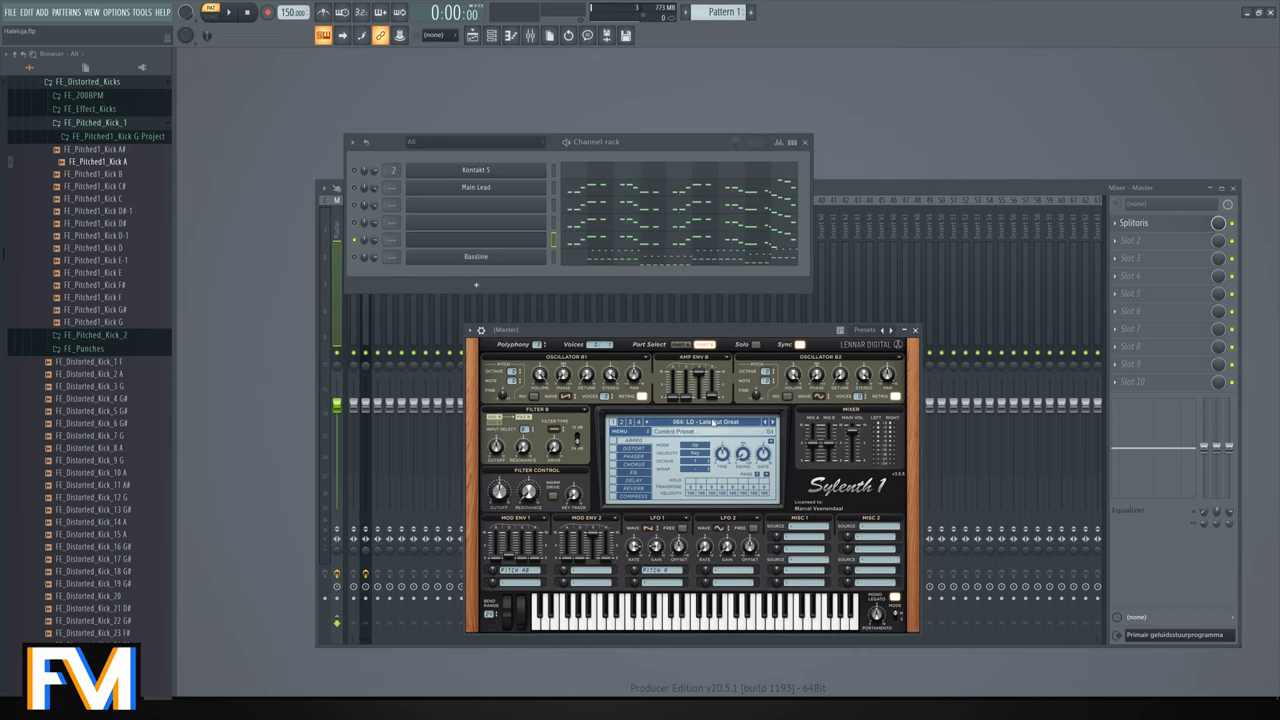
# Load the preset 016: LD - Savannah on the cloned lead layer, adjust its portamento time and play it solo.
pyautogui.click(695, 422)
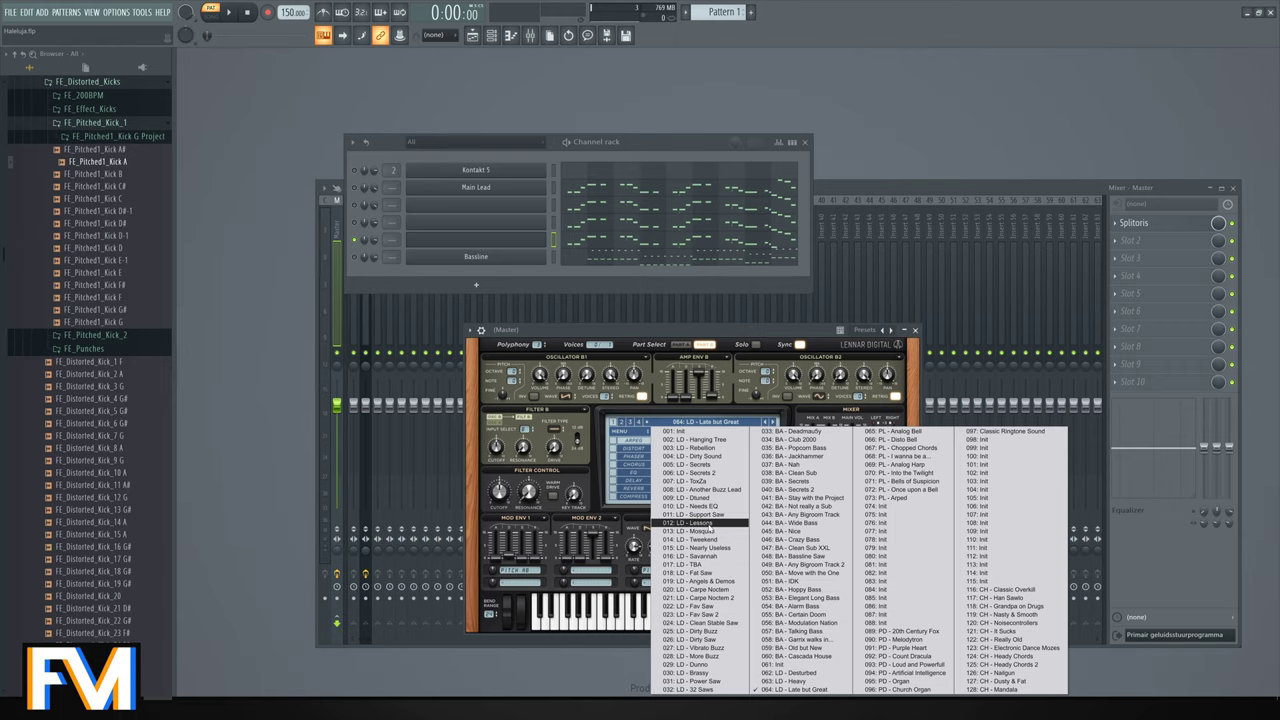
pyautogui.click(712, 556)
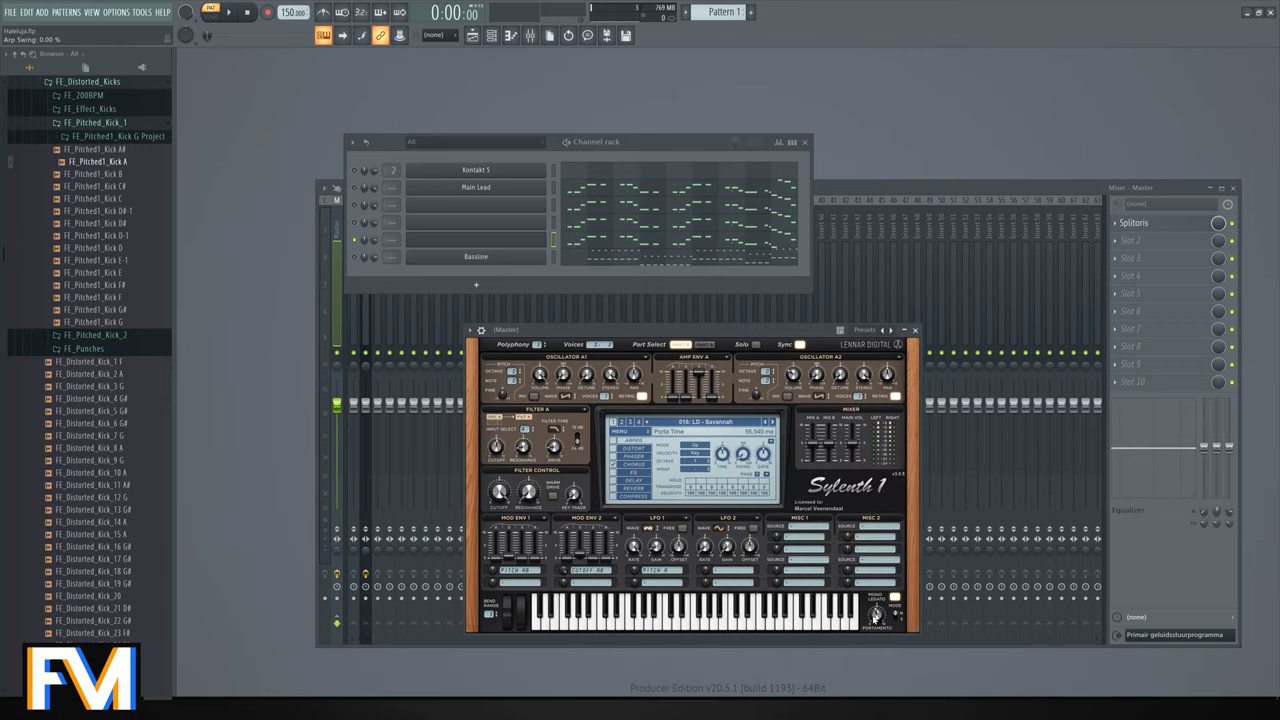
pyautogui.moveTo(876, 614); pyautogui.dragTo(876, 608)
pyautogui.press('space')
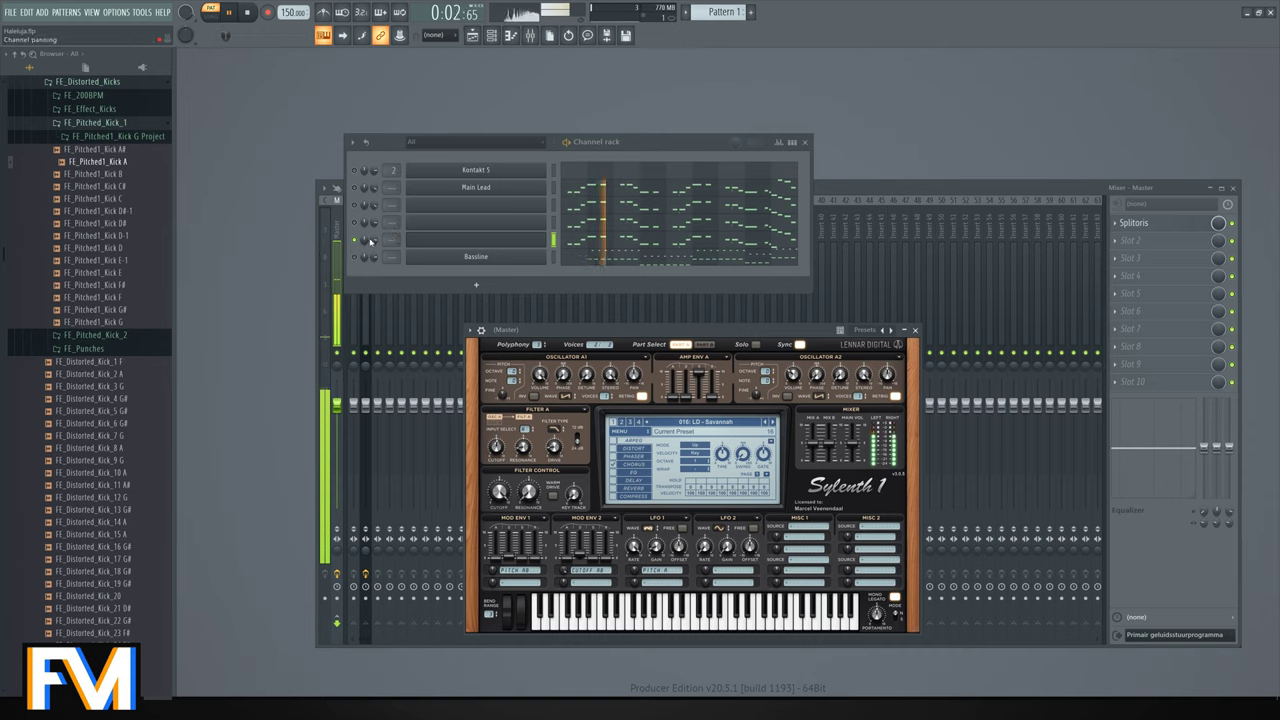
pyautogui.press('space')
# Play the Savannah layer with the Late but Great layer, and play all the lead layers together.
pyautogui.press('space')
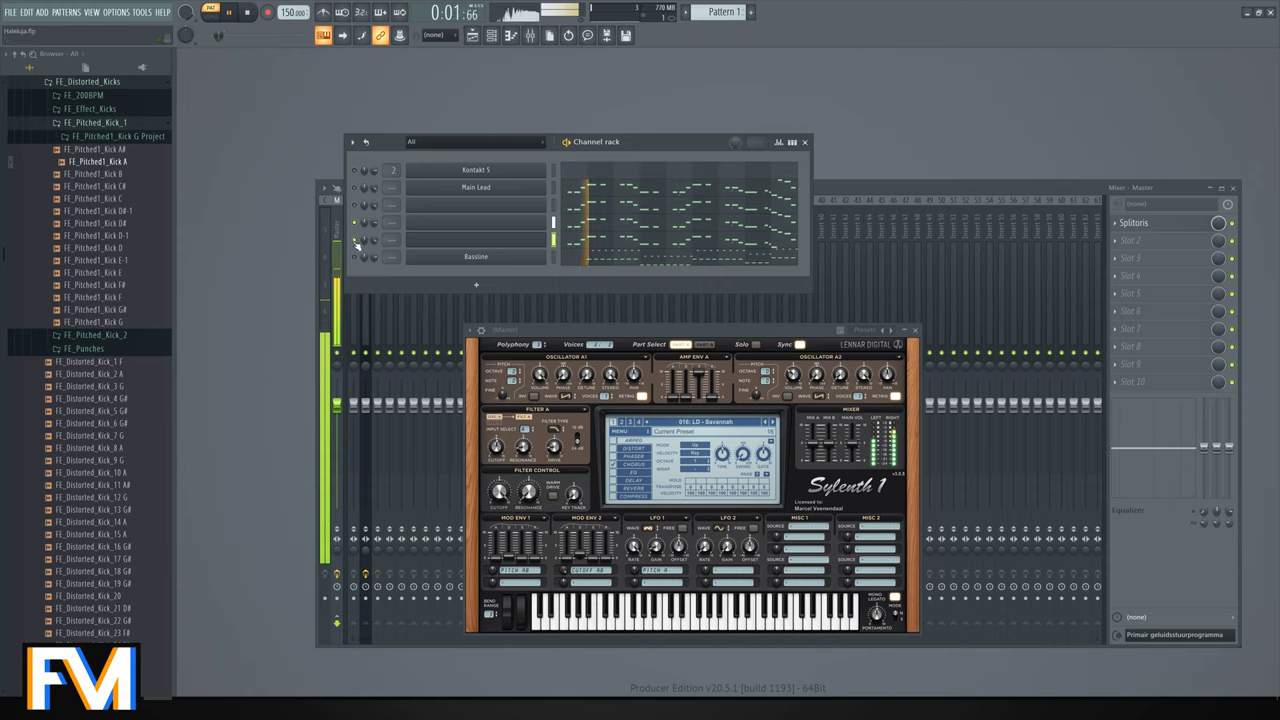
pyautogui.press('space')
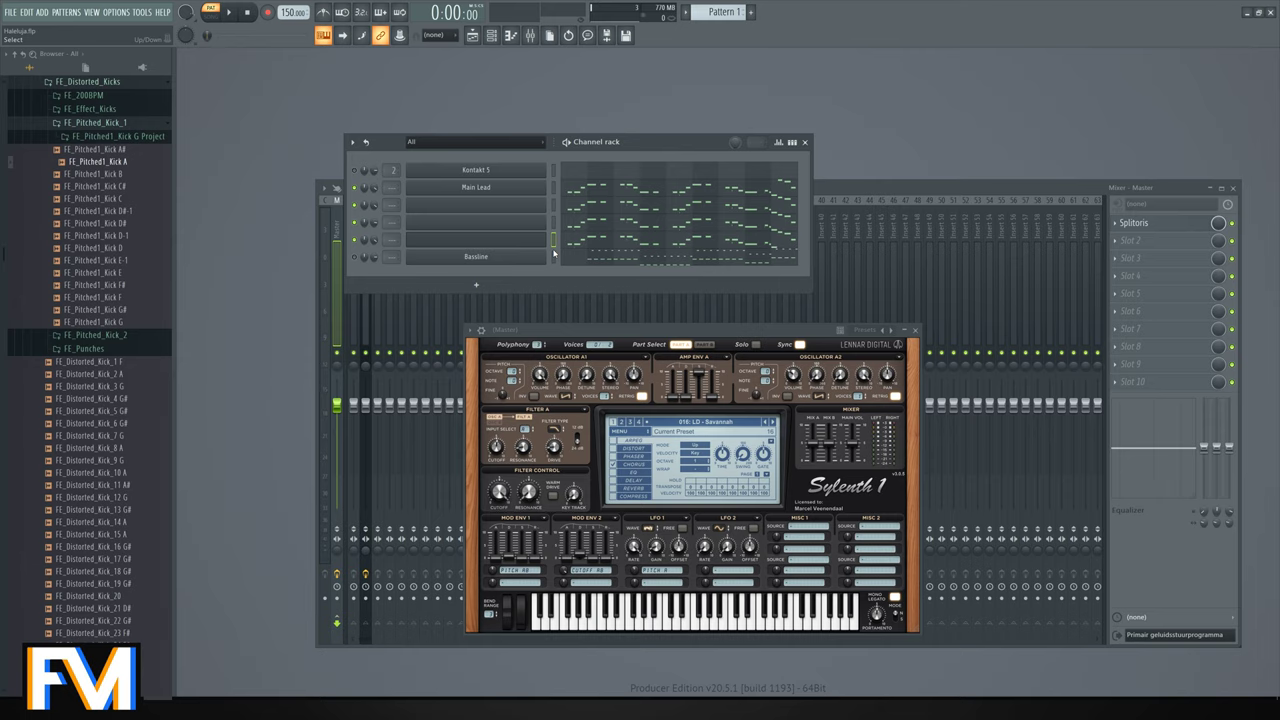
pyautogui.press('space')
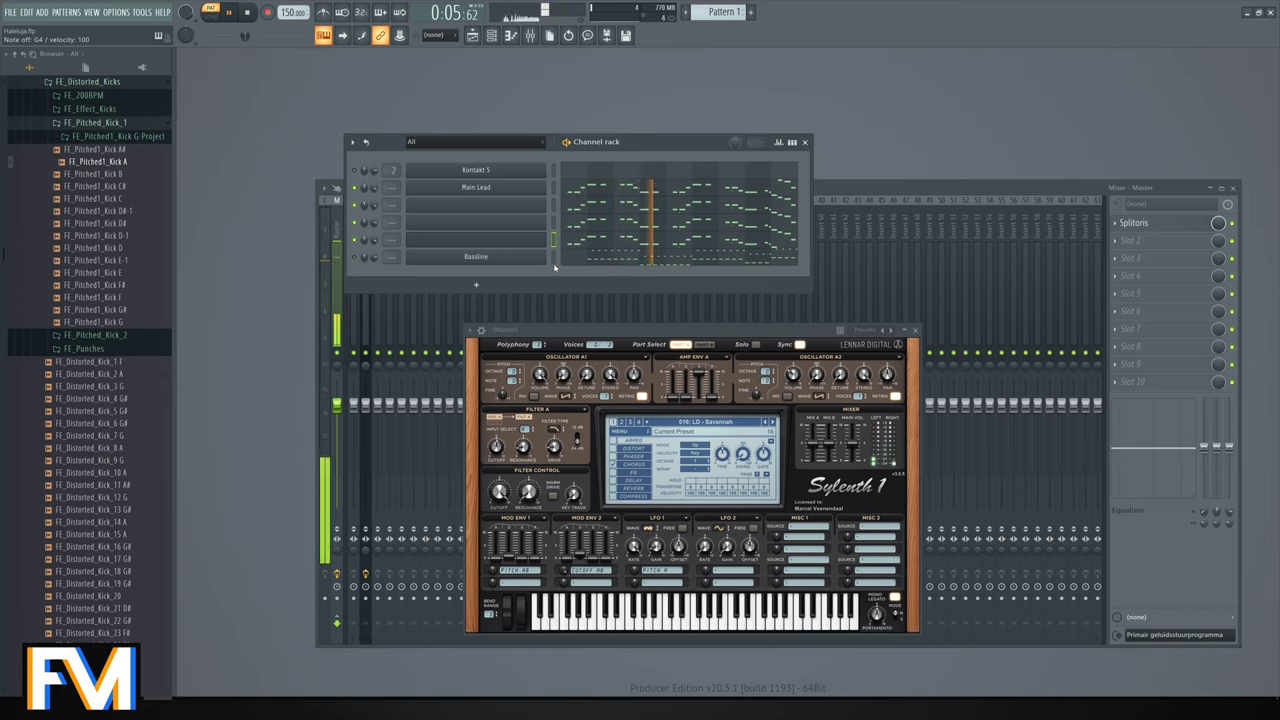
pyautogui.press('space')
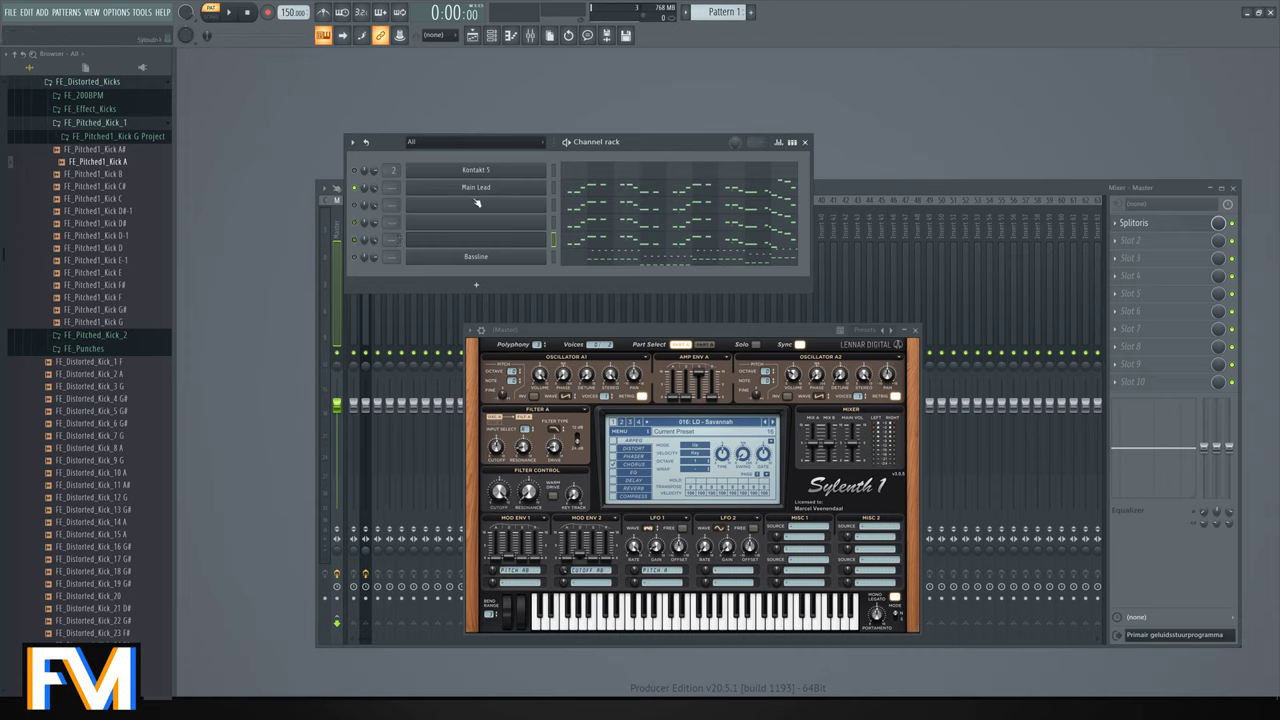
# Open Main Lead's Sylenth1 and set the release of amplitude envelope B to 1.342.
pyautogui.click(477, 188)
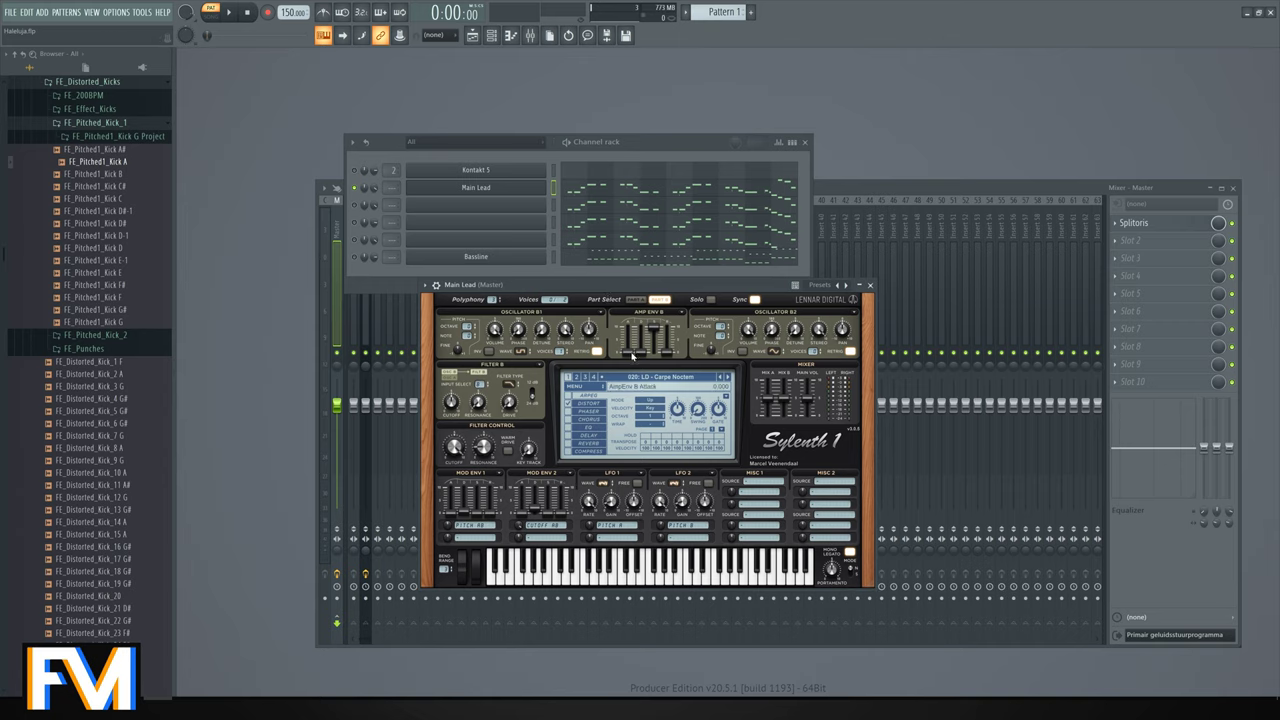
pyautogui.press('space')
pyautogui.moveTo(634, 356); pyautogui.dragTo(670, 343)
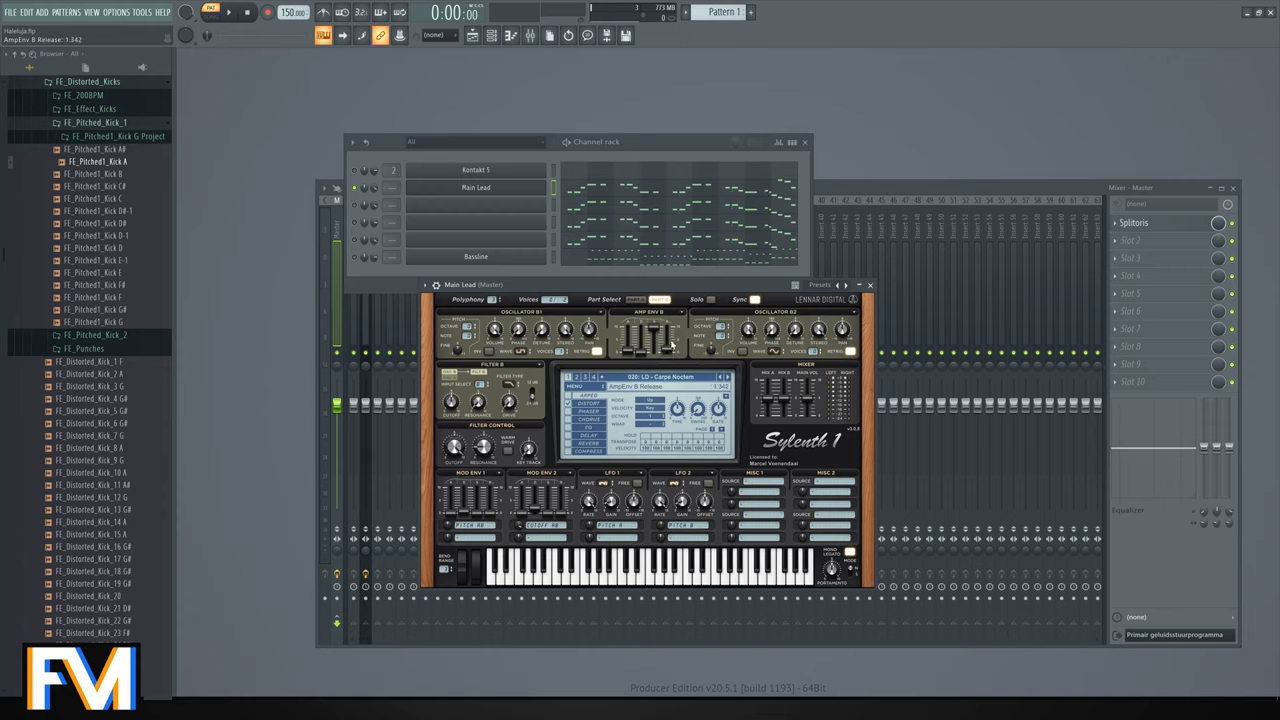
# Copy amplitude envelope B's settings onto envelope A of part A in Main Lead's Sylenth1.
pyautogui.rightClick(674, 346)
pyautogui.click(635, 299)
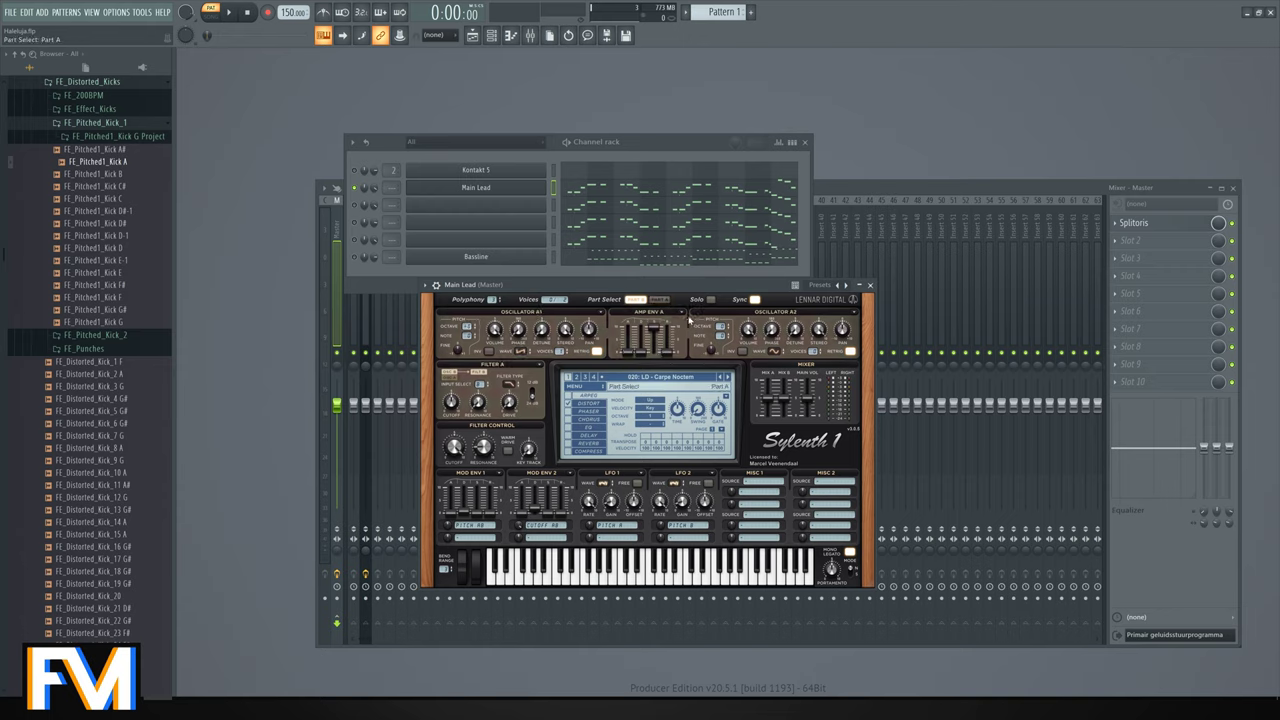
pyautogui.click(681, 313)
pyautogui.click(698, 329)
# Solo and play the 022: LD - Fav Saw layer, and copy its amplitude envelope settings from part B to part A.
pyautogui.rightClick(355, 205)
pyautogui.press('space')
pyautogui.click(475, 207)
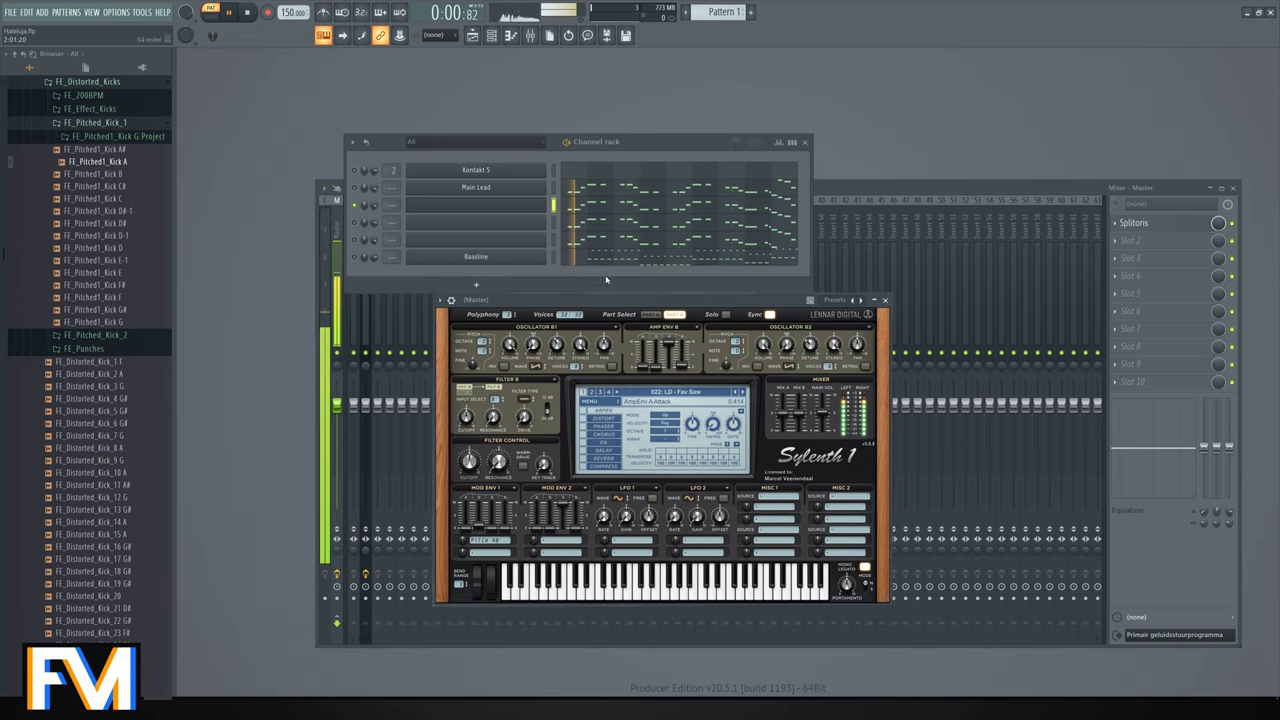
pyautogui.press('space')
pyautogui.click(697, 328)
pyautogui.click(708, 344)
pyautogui.click(650, 314)
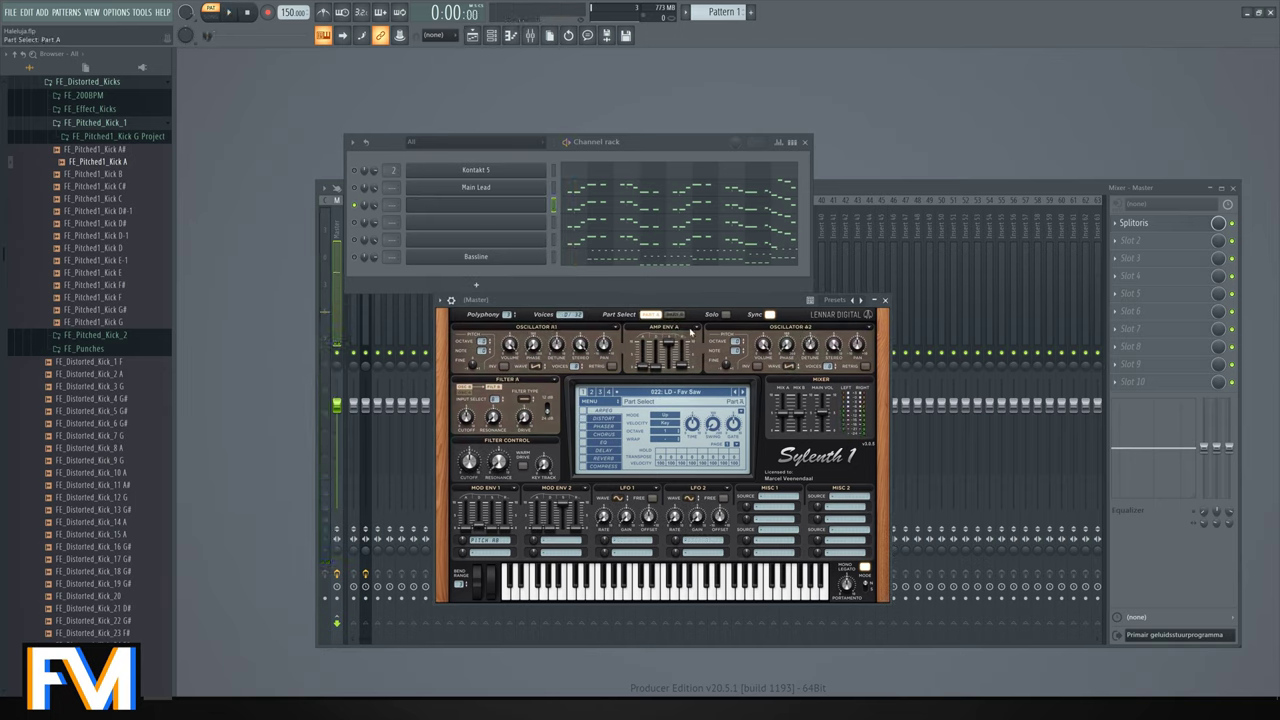
pyautogui.click(696, 328)
pyautogui.click(708, 342)
# Open the Savannah layer's Sylenth1, unmute all the channels and play the full pattern.
pyautogui.click(475, 240)
pyautogui.rightClick(355, 240)
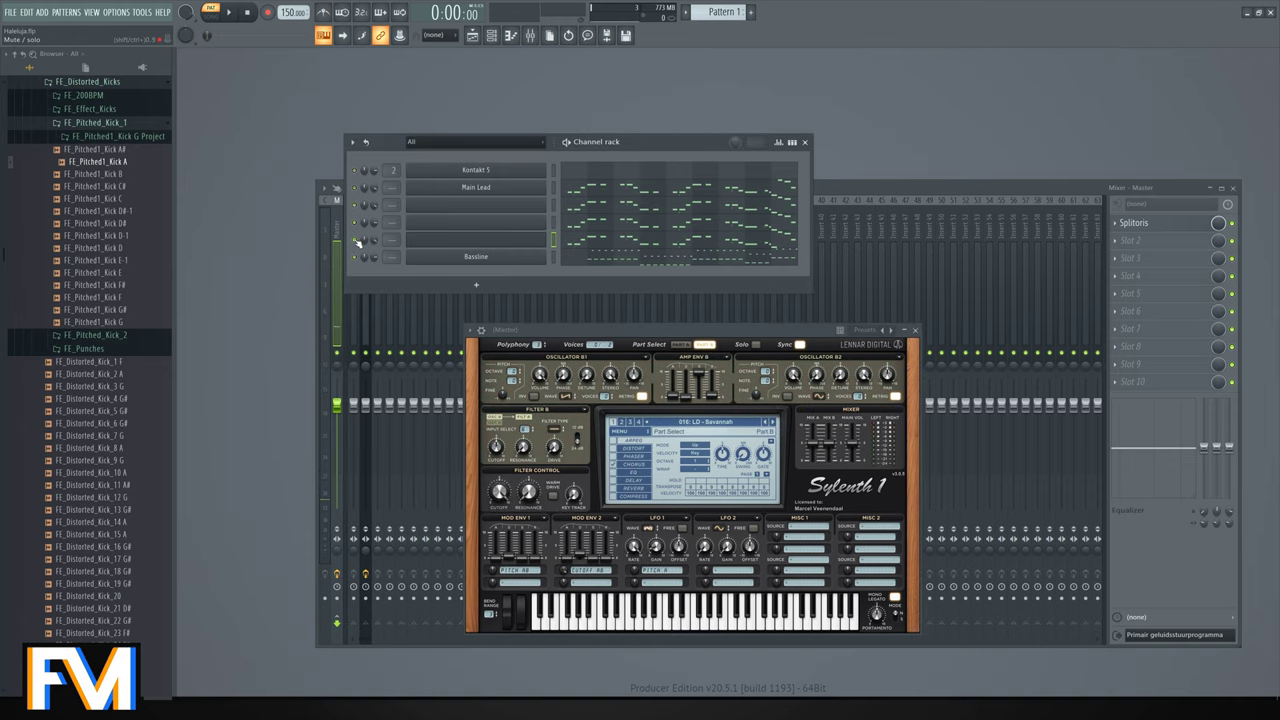
pyautogui.press('space')
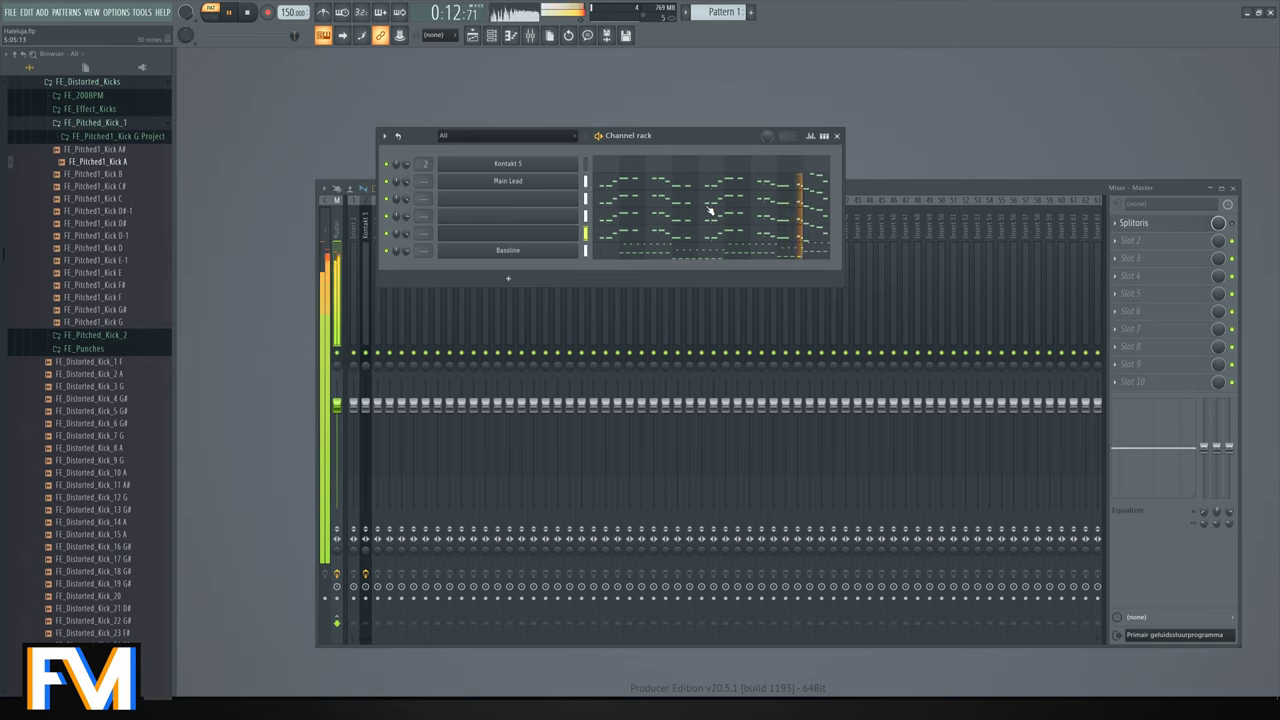
pyautogui.press('space')
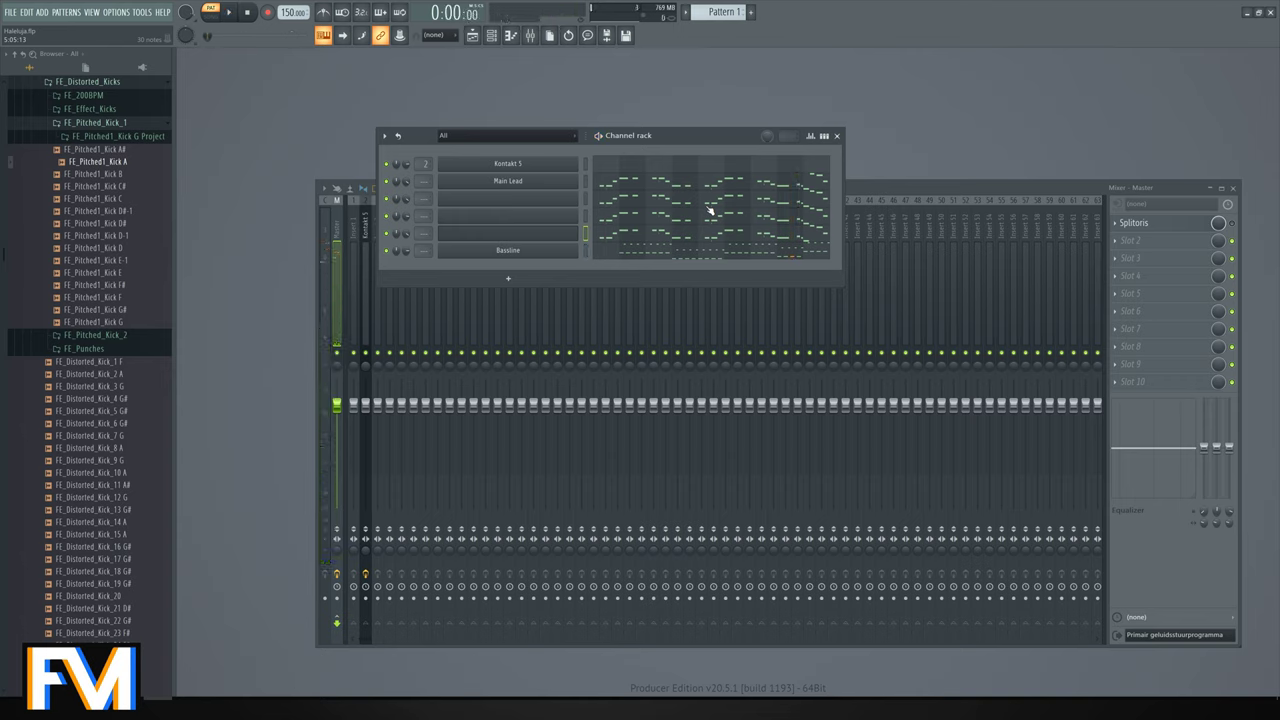
pyautogui.hotkey('alt', 'Tab')
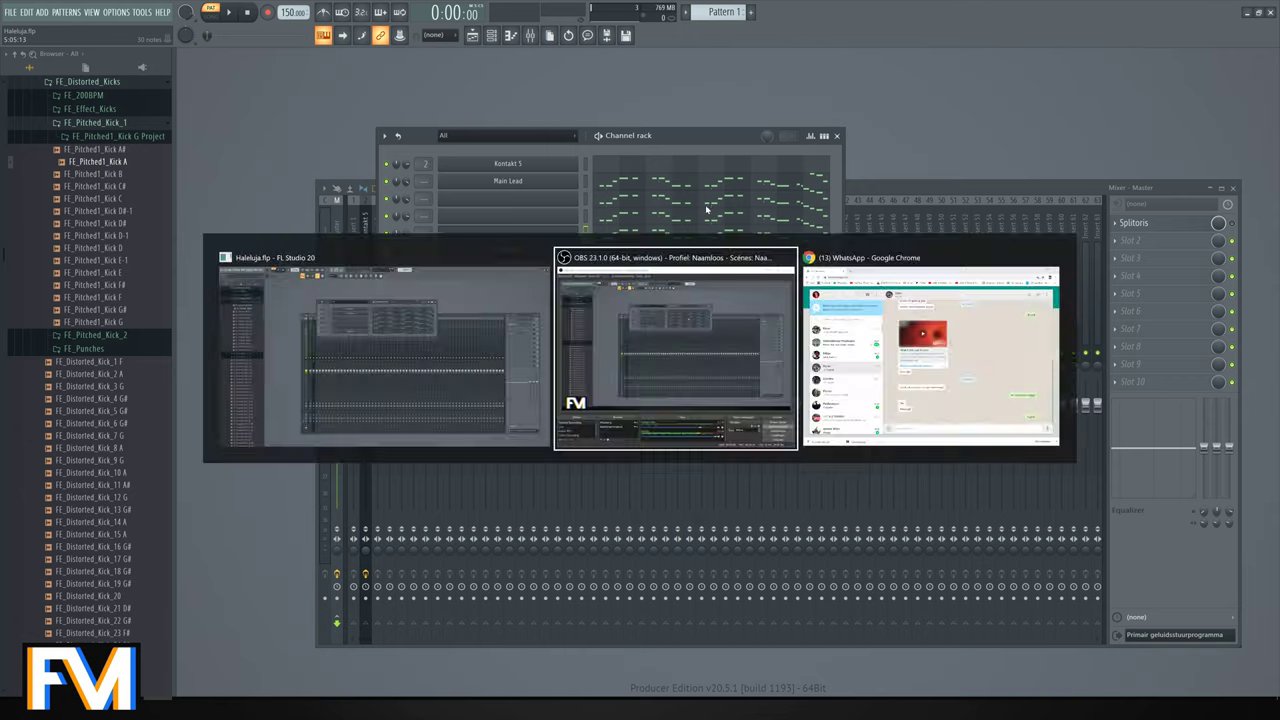
pyautogui.hotkey('alt', 'Tab')
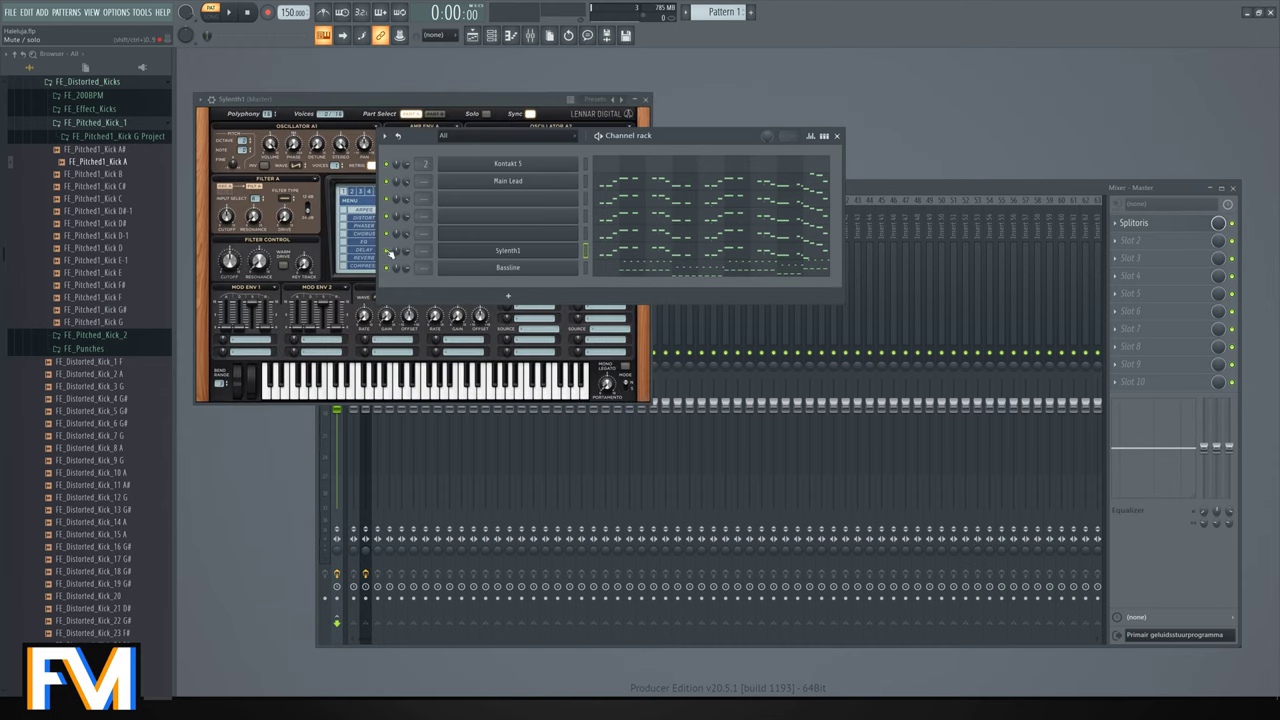
# Rename the new Sylenth1 channel as Chords.
pyautogui.rightClick(508, 251)
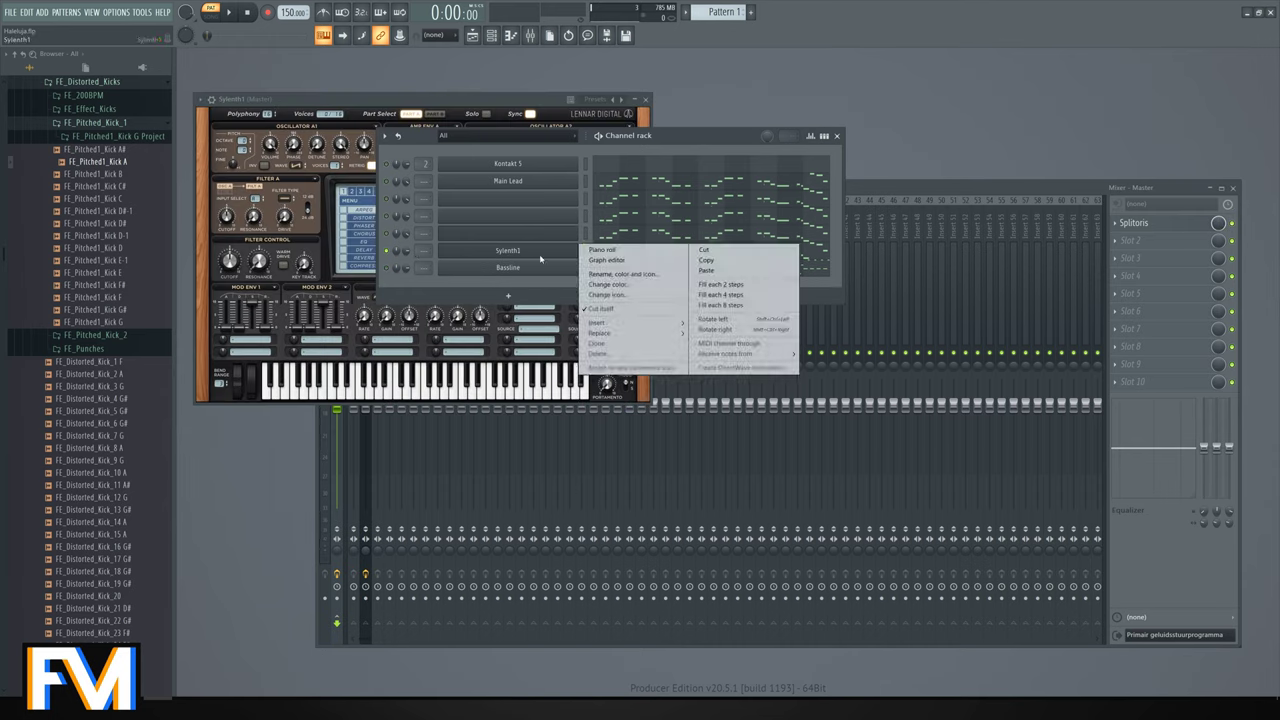
pyautogui.click(600, 275)
pyautogui.write('Chords')
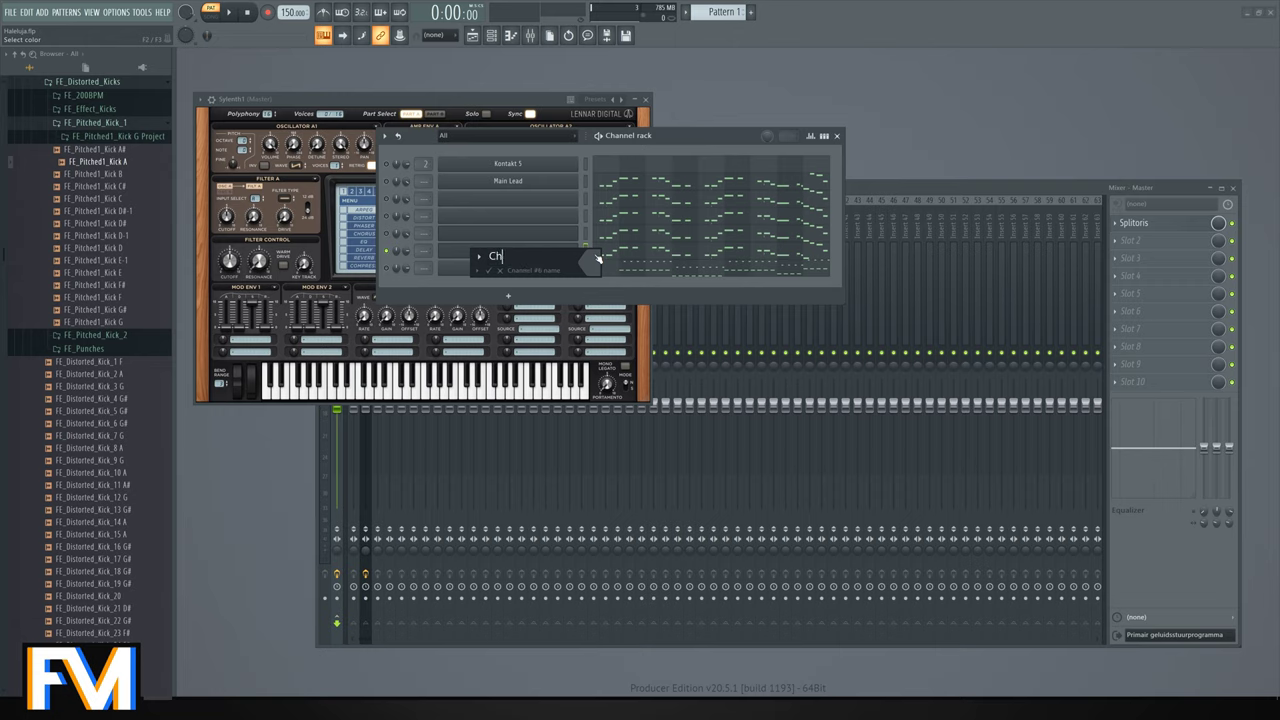
pyautogui.press('Return')
# Select all the melody notes in the Chords piano roll and duplicate them into the low register, starting on E3.
pyautogui.click(598, 258)
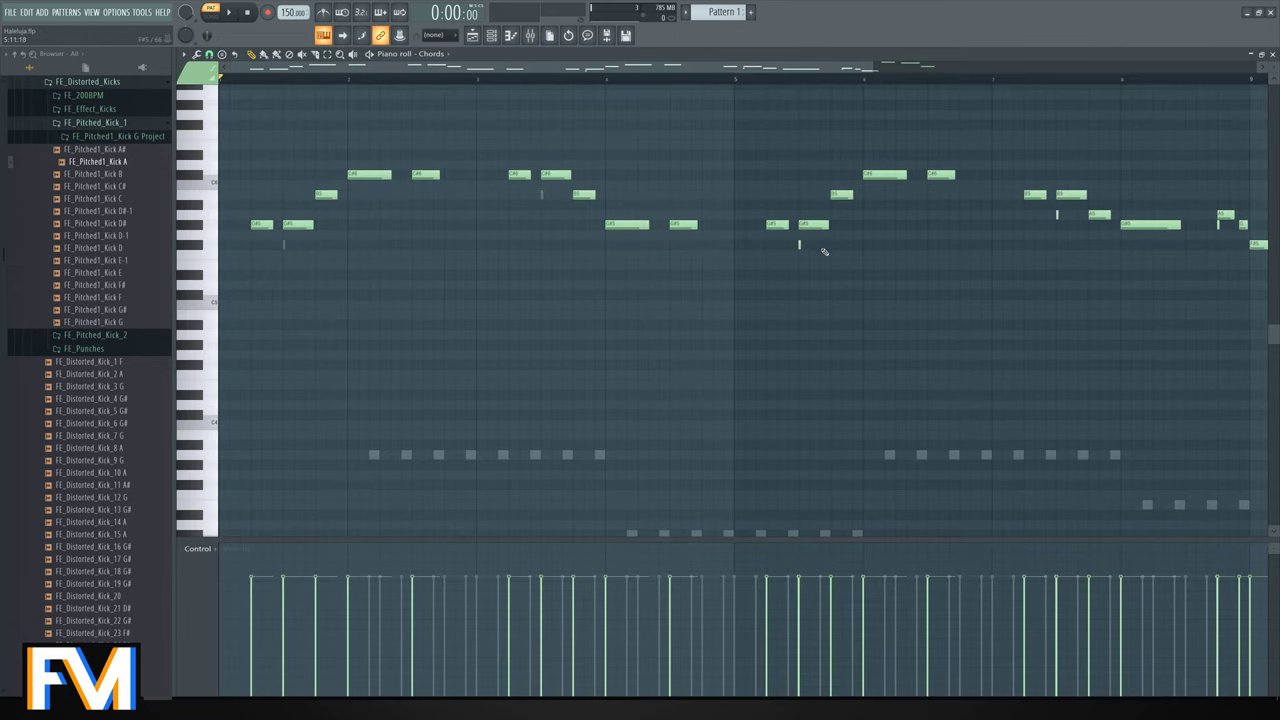
pyautogui.scroll(-2, 1000, 354)
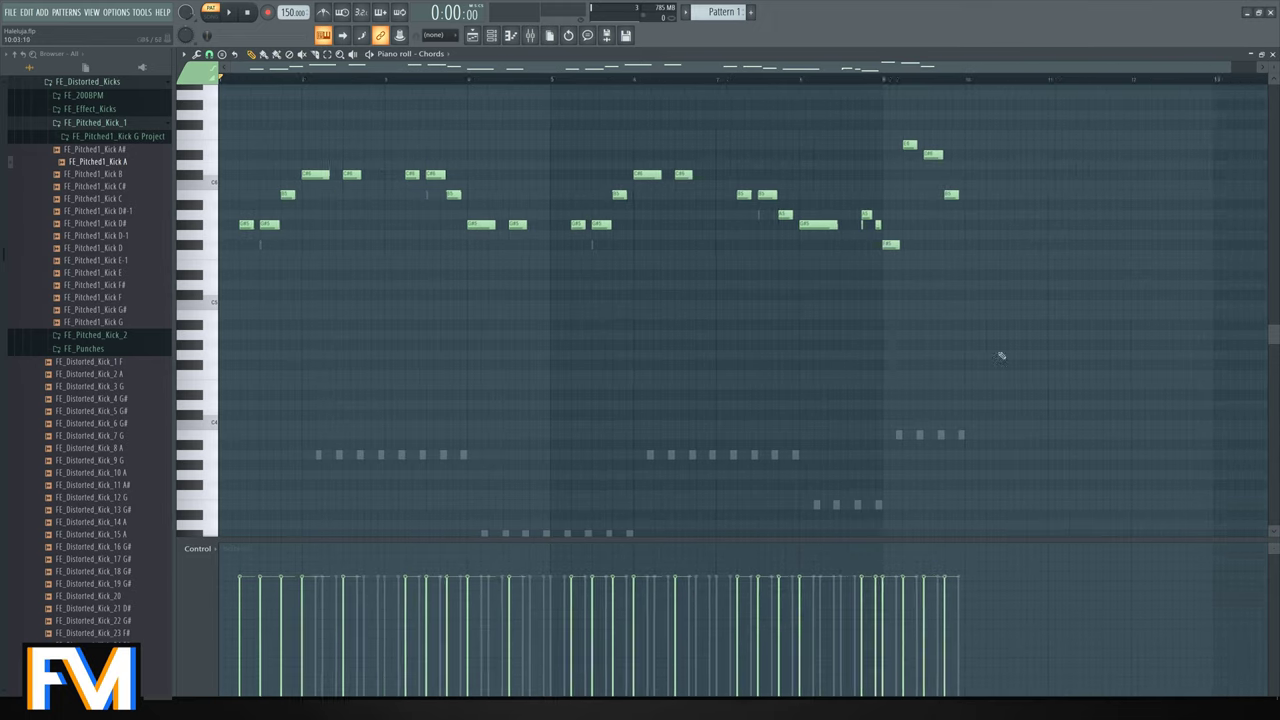
pyautogui.scroll(3, 1000, 354)
pyautogui.scroll(-3, 688, 258)
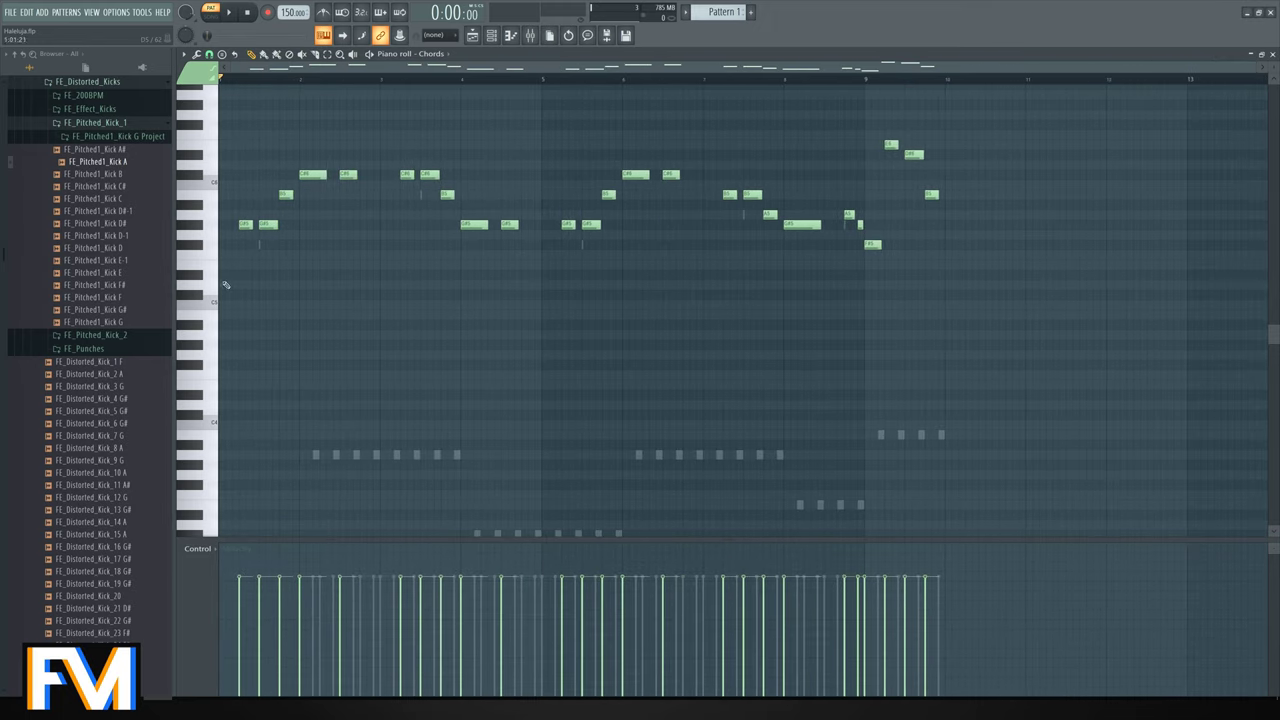
pyautogui.scroll(-2, 350, 153)
pyautogui.hotkey('ctrl', 'a')
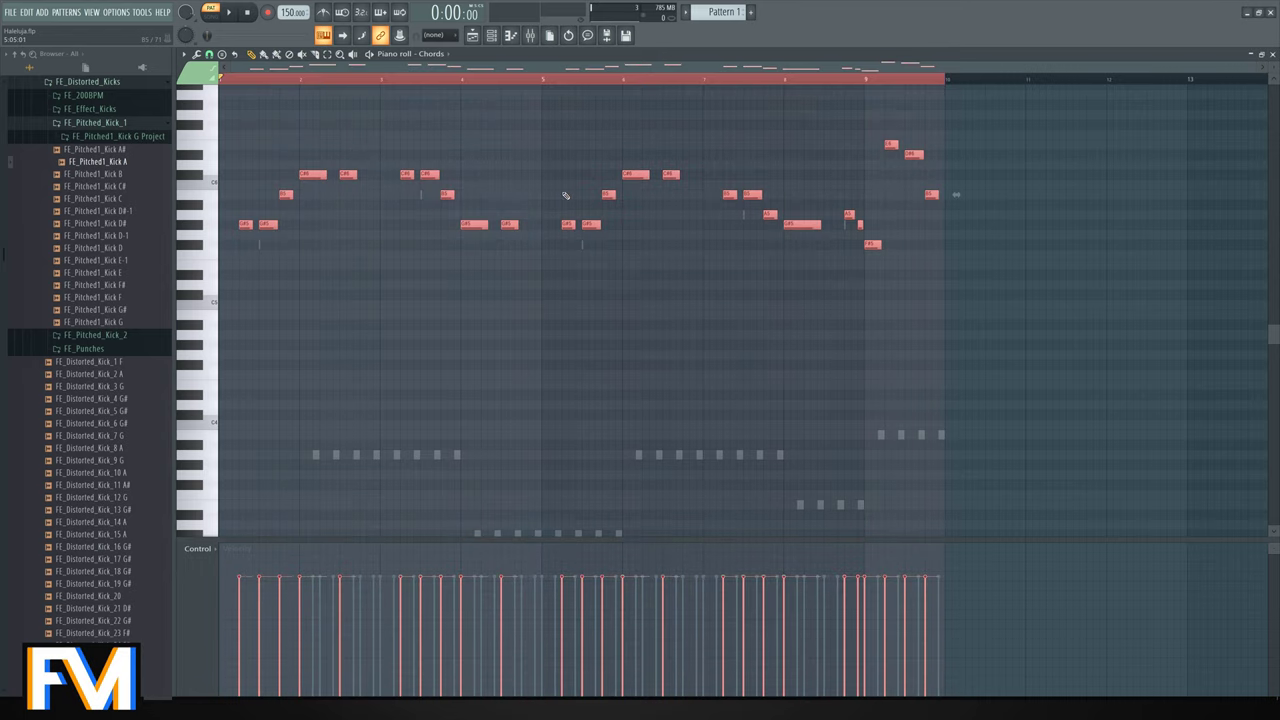
pyautogui.keyDown('shift'); pyautogui.moveTo(563, 227); pyautogui.dragTo(569, 511); pyautogui.keyUp('shift')
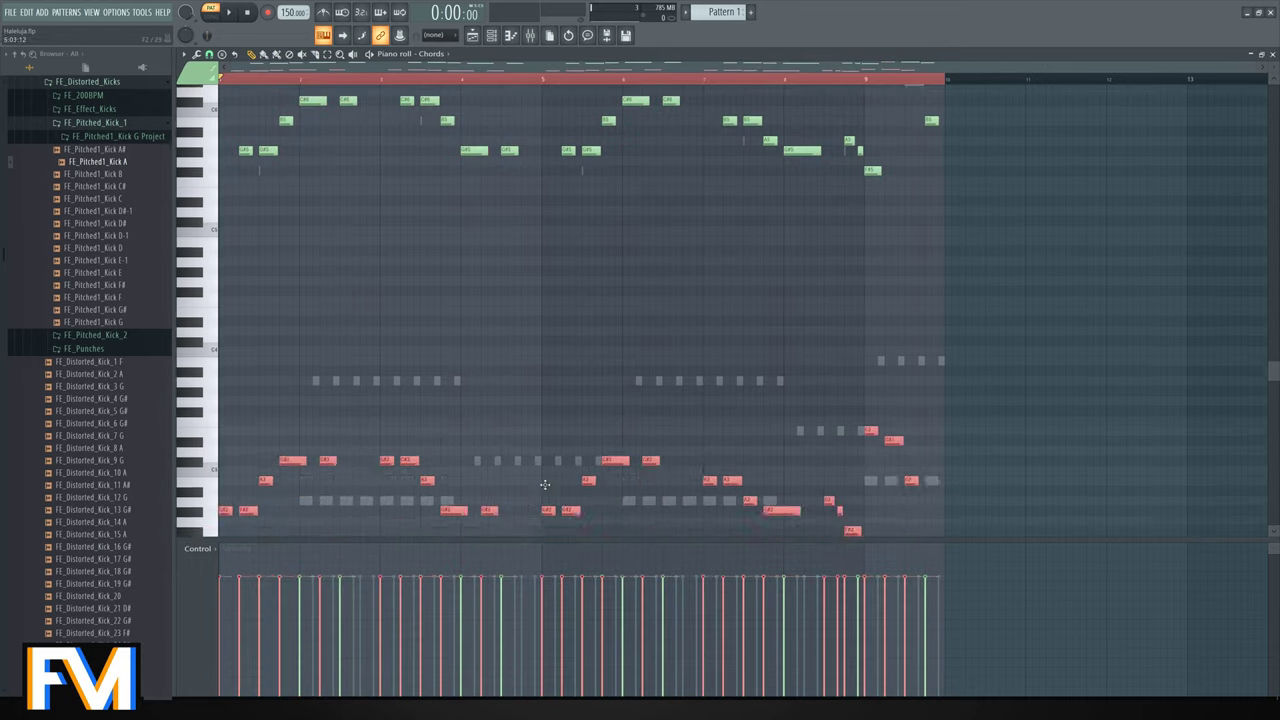
# Move the duplicated low notes onto the bassline's roots A3, C#3, E3 and B3, and remove those in bar 1.
pyautogui.click(446, 349)
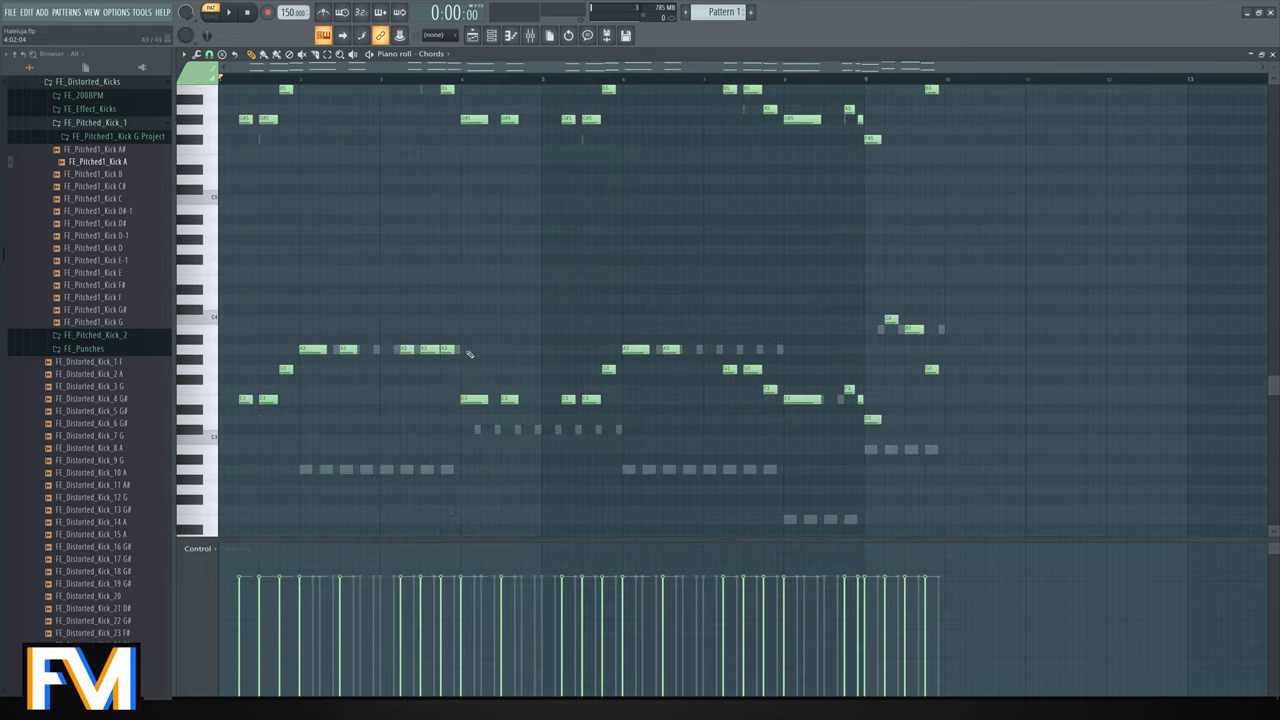
pyautogui.moveTo(454, 375); pyautogui.dragTo(595, 438)
pyautogui.click(606, 370)
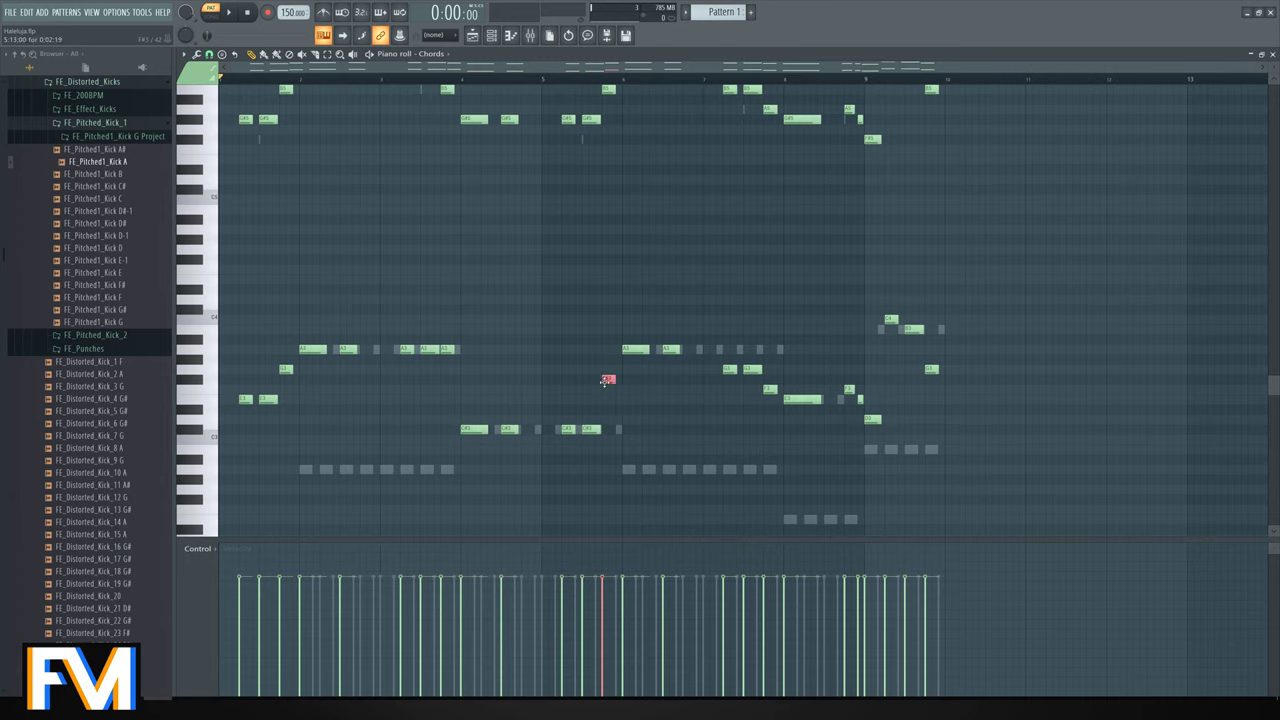
pyautogui.click(1270, 54)
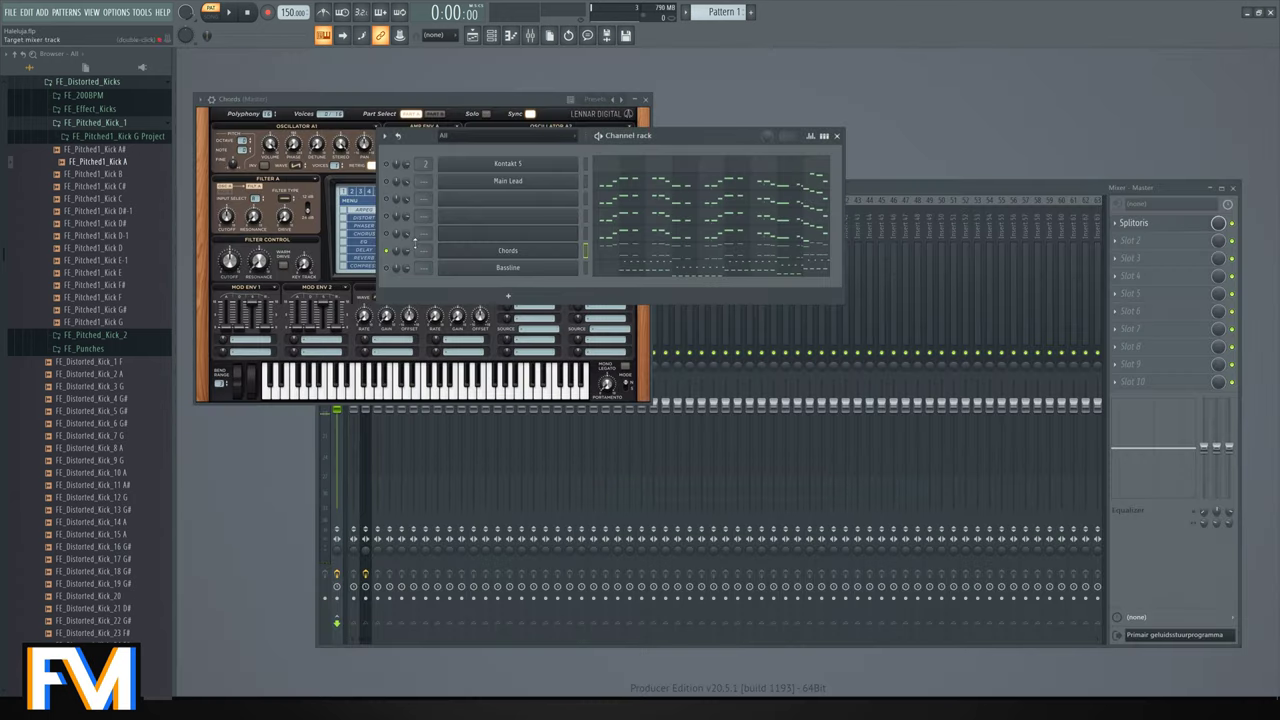
pyautogui.click(611, 248)
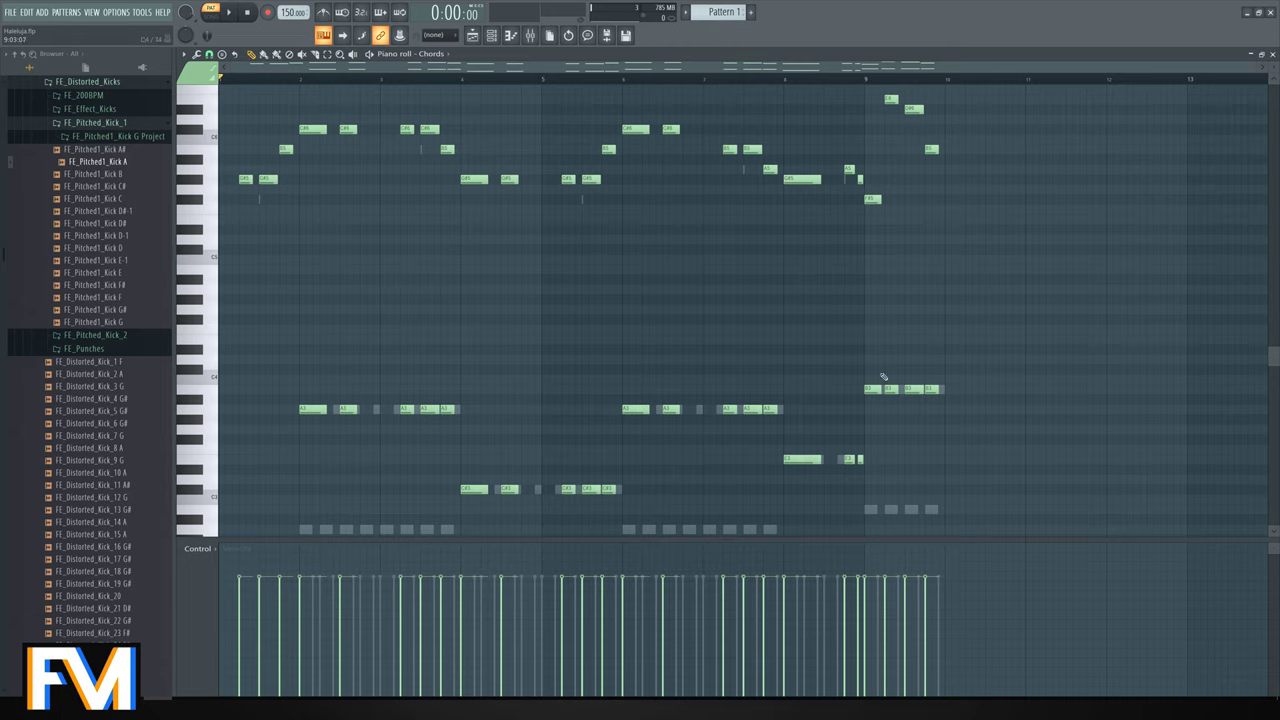
# Play the Chords pattern to hear the melody with its low root notes.
pyautogui.press('space')
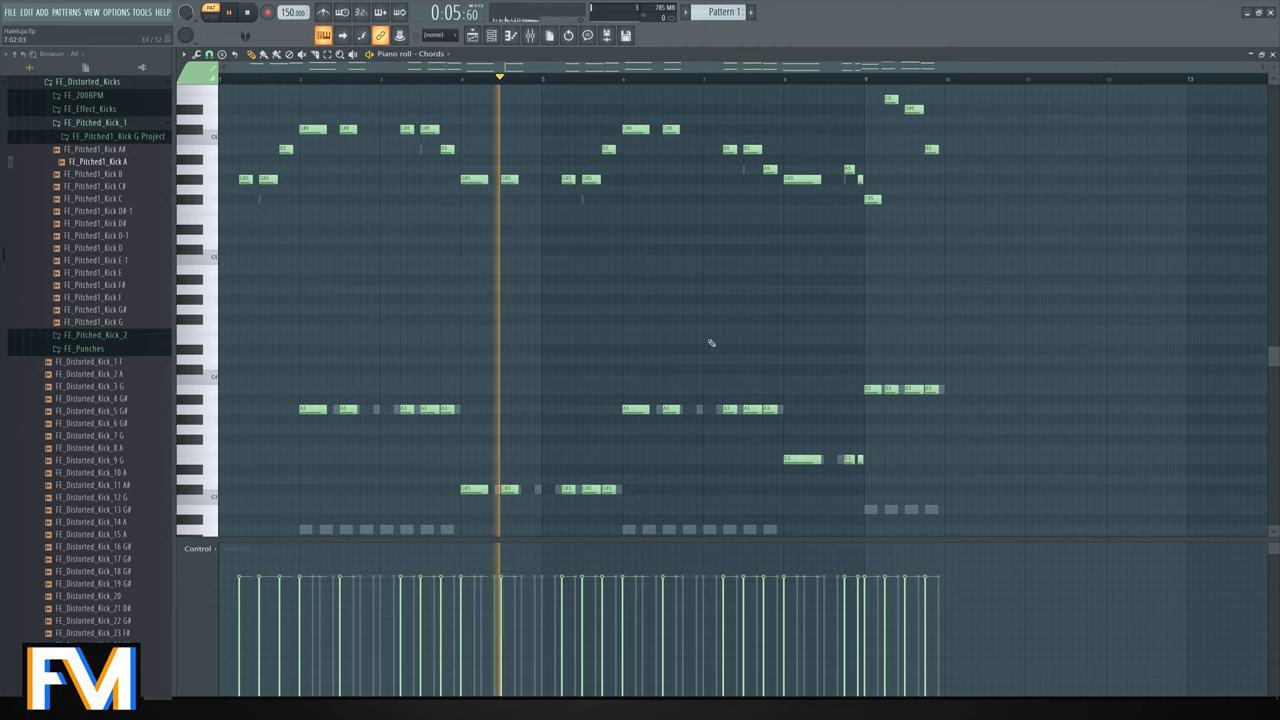
pyautogui.scroll(3, 711, 343)
pyautogui.press('space')
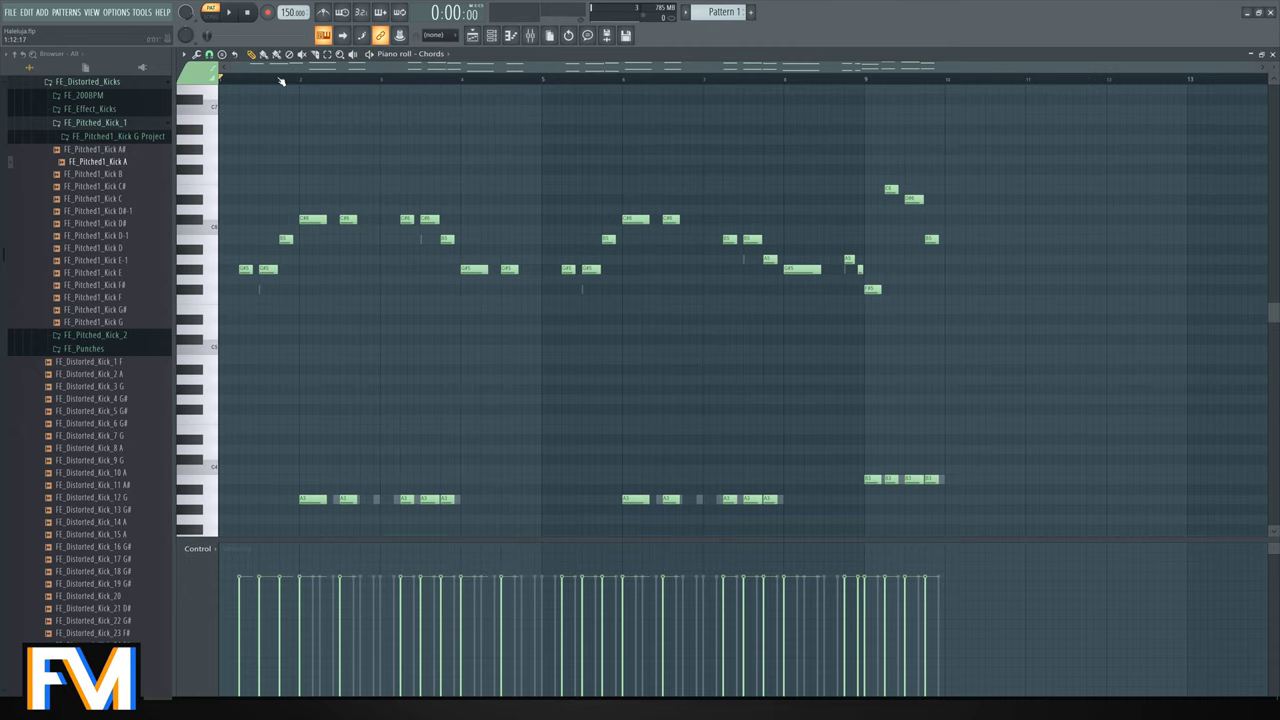
# Duplicate the upper melody notes twice above themselves to stack triads, starting with G#5, B5 and D#6, and play them.
pyautogui.moveTo(1012, 346); pyautogui.dragTo(218, 163)
pyautogui.keyDown('ctrl'); pyautogui.scroll(3, 212, 178); pyautogui.keyUp('ctrl')
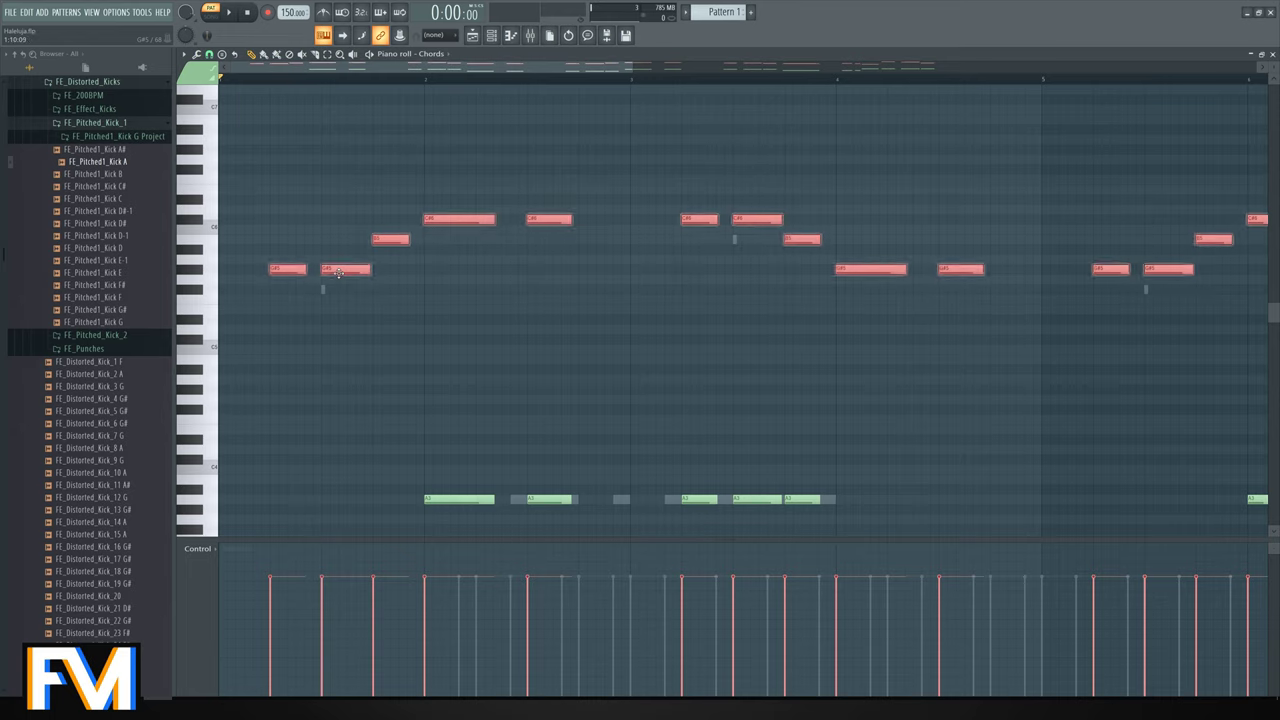
pyautogui.hotkey('shift', 'Right')
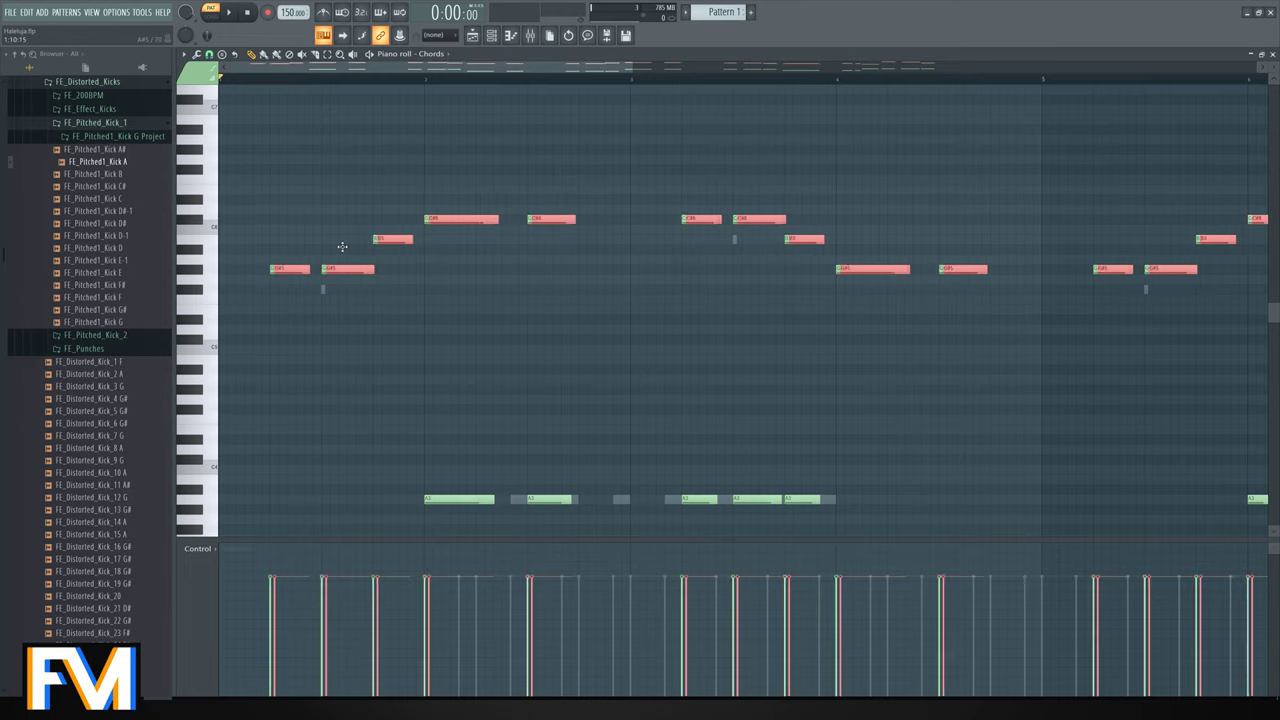
pyautogui.moveTo(342, 247); pyautogui.dragTo(338, 193)
pyautogui.press('space')
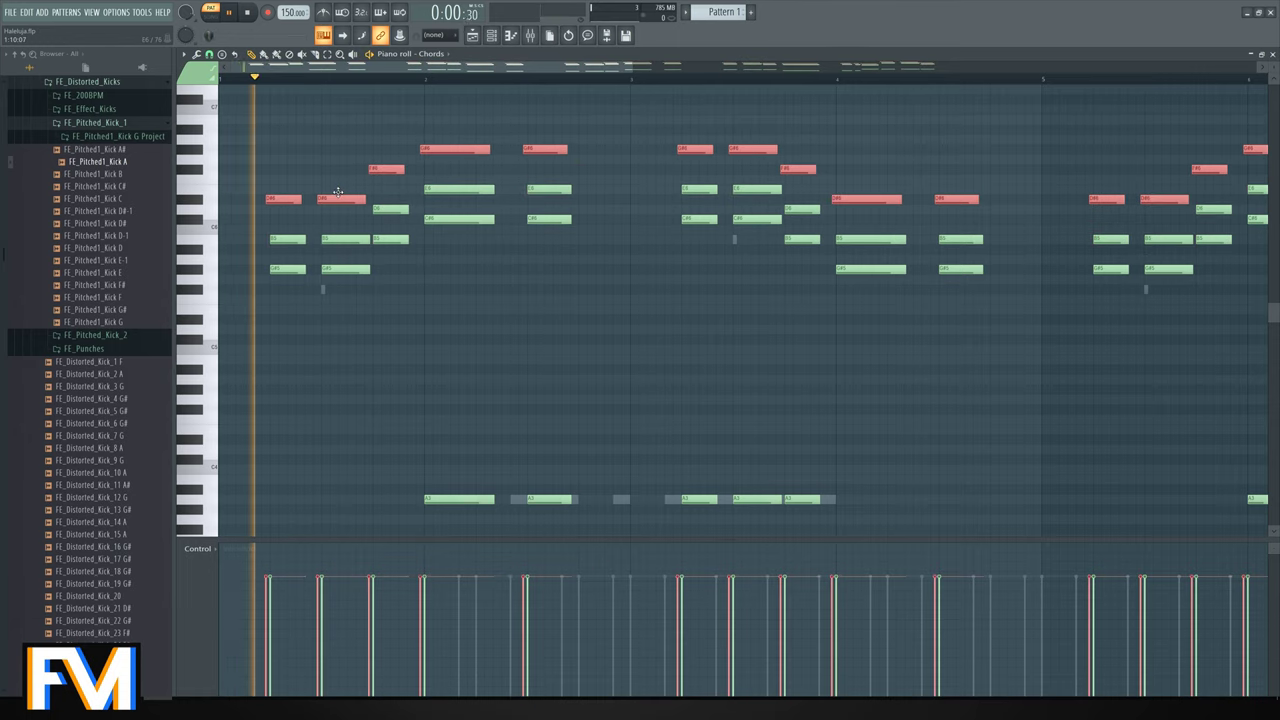
pyautogui.press('space')
pyautogui.keyDown('ctrl'); pyautogui.click(346, 208); pyautogui.keyUp('ctrl')
pyautogui.scroll(-3, 346, 208)
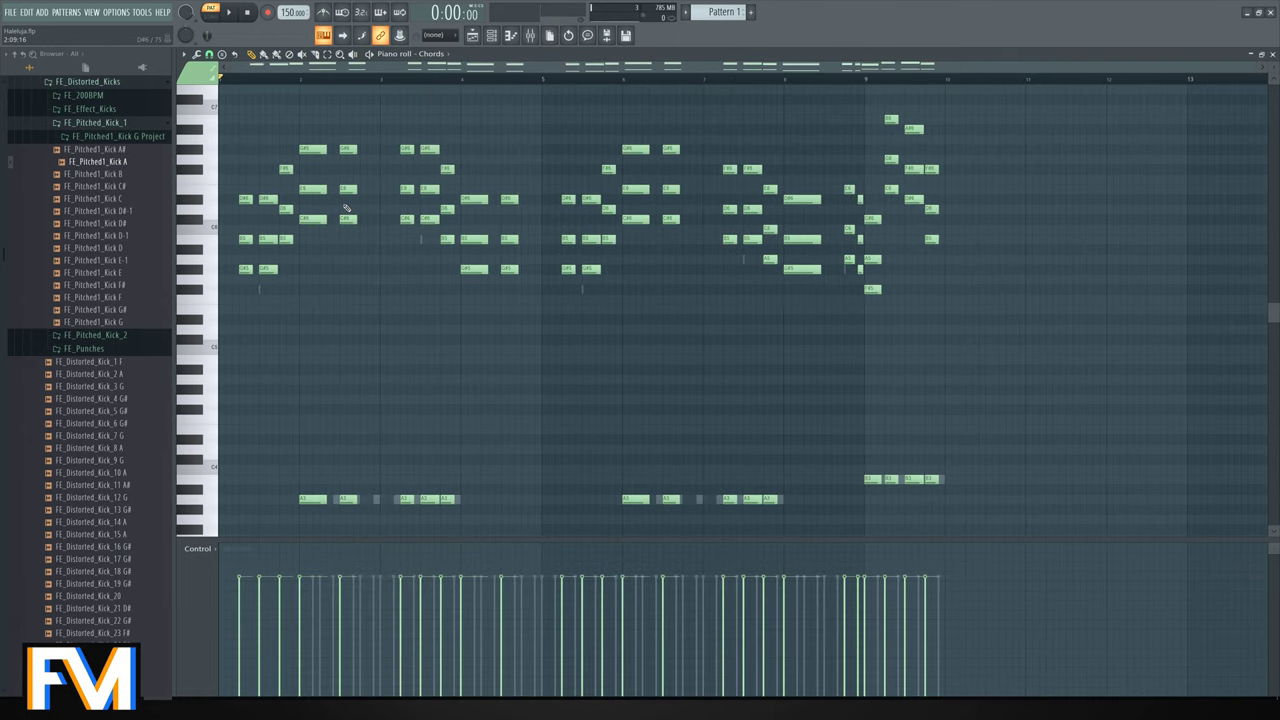
pyautogui.press('space')
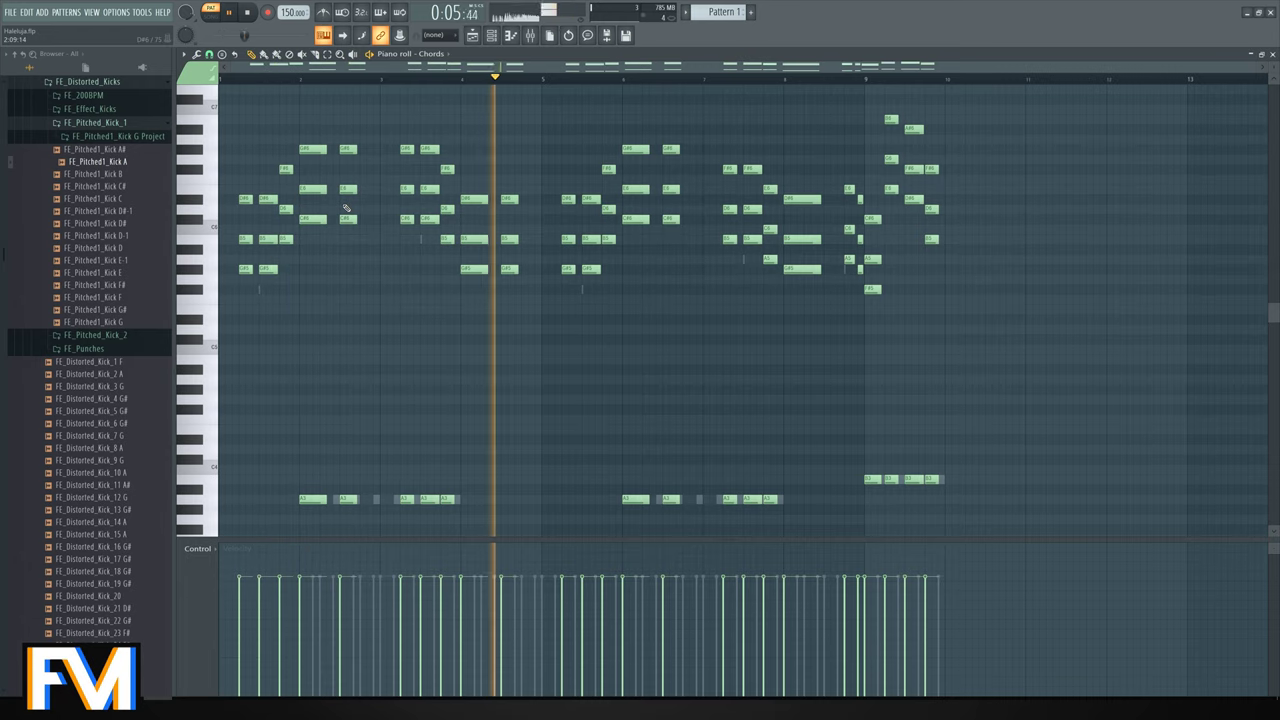
pyautogui.press('space')
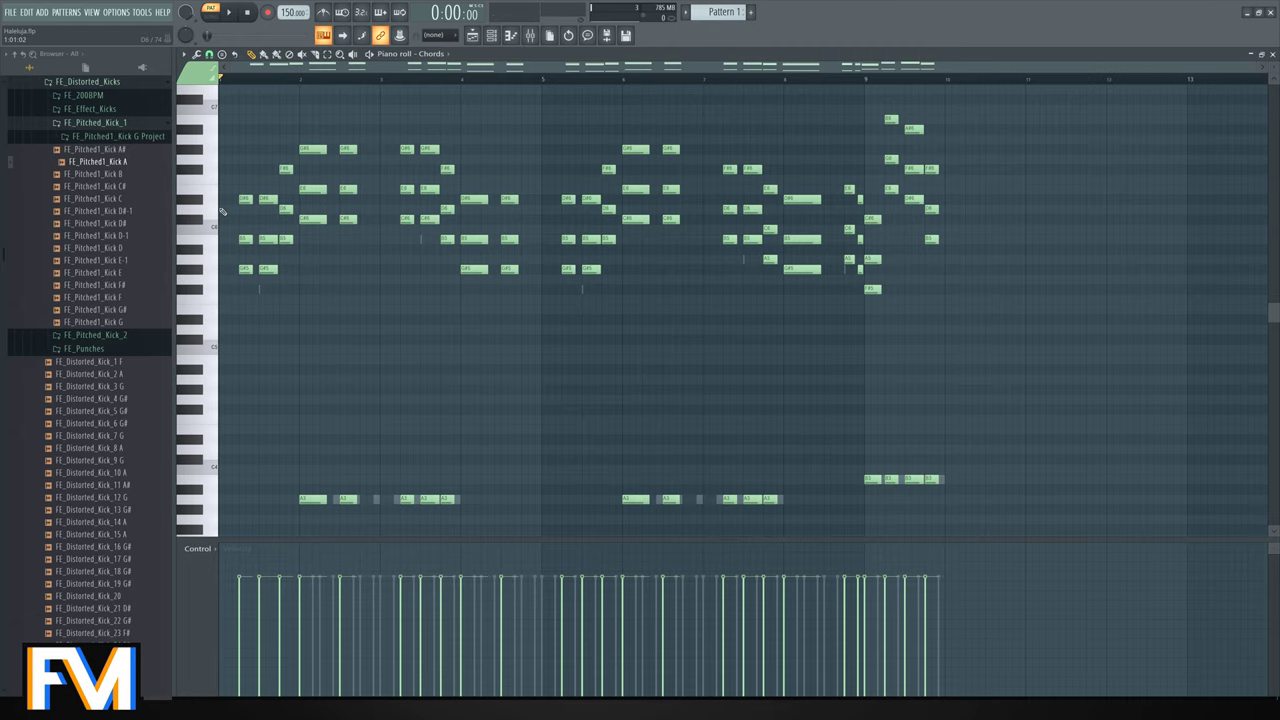
# Raise the top note of the third chord to G#6 and those of the first two chords in bar 2 to A6.
pyautogui.scroll(-2, 249, 246)
pyautogui.scroll(2, 260, 290)
pyautogui.click(268, 498)
pyautogui.rightClick(268, 498)
pyautogui.moveTo(298, 217); pyautogui.dragTo(380, 152)
pyautogui.rightClick(302, 137)
pyautogui.hotkey('shift', 'Up')
pyautogui.hotkey('ctrl', 'd')
pyautogui.scroll(2, 355, 154)
pyautogui.moveTo(256, 167); pyautogui.dragTo(256, 149)
pyautogui.moveTo(252, 68); pyautogui.dragTo(200, 68)
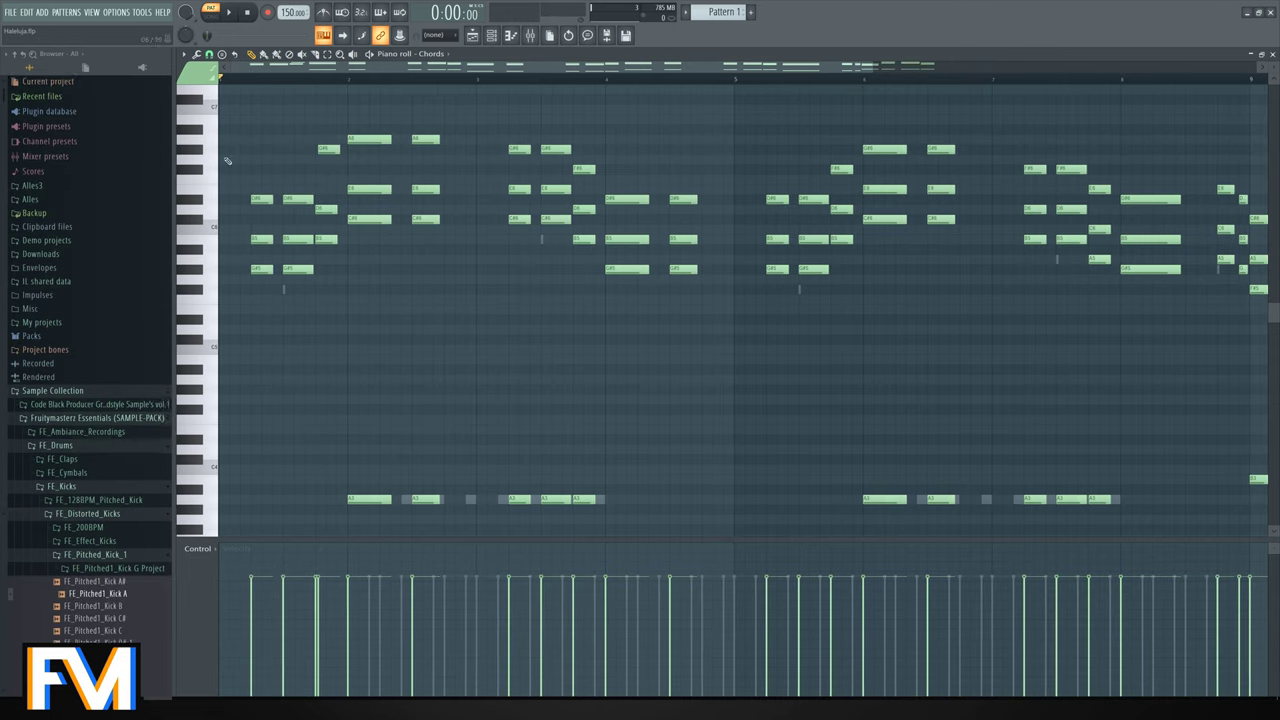
# Raise the top notes of the first two chords in bar 1 to E6.
pyautogui.keyDown('ctrl'); pyautogui.scroll(3, 227, 161); pyautogui.keyUp('ctrl')
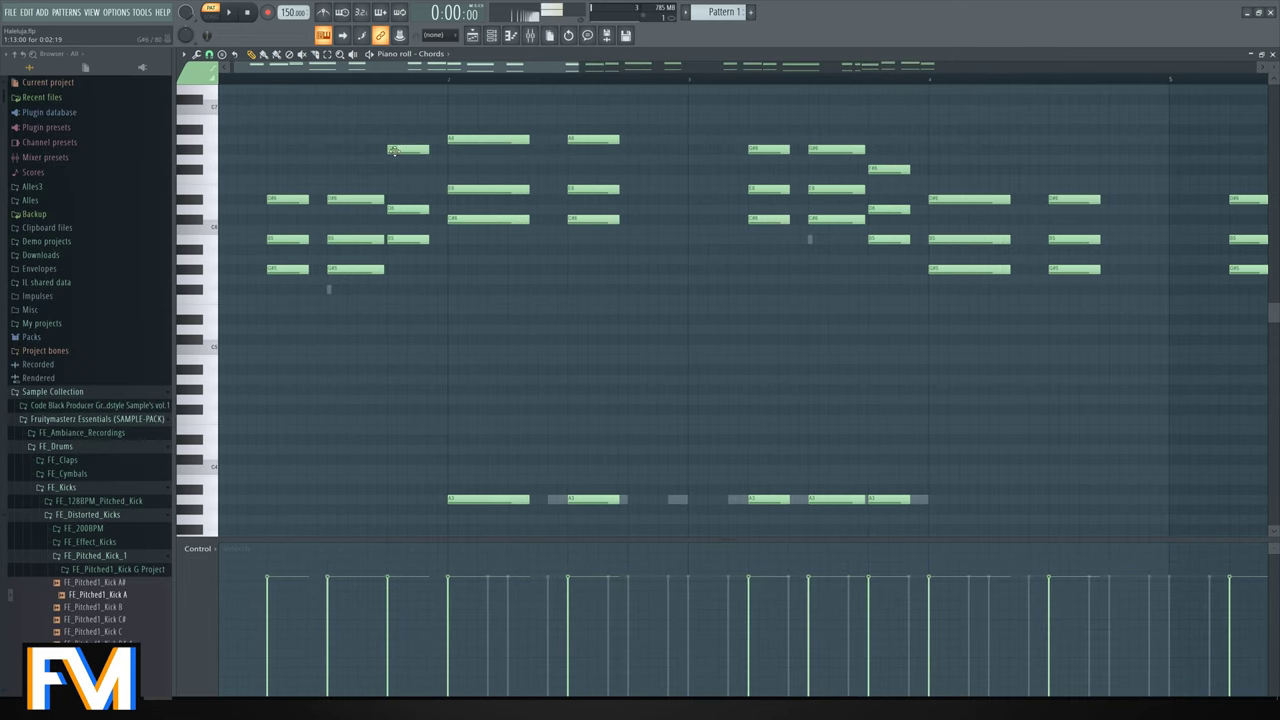
pyautogui.moveTo(354, 190); pyautogui.dragTo(354, 180)
pyautogui.moveTo(281, 196); pyautogui.dragTo(280, 186)
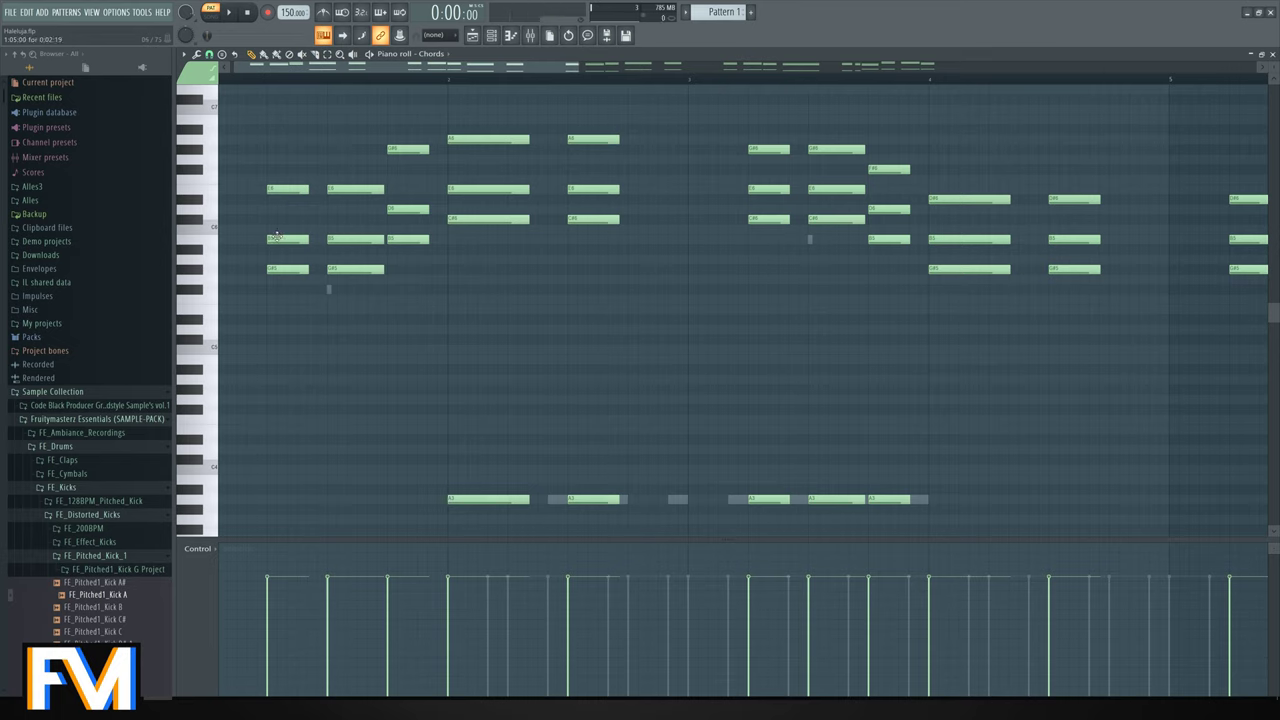
# Set the middle notes of the first two chords to C#6 and the third chord's to D#6, and play the result.
pyautogui.moveTo(275, 237); pyautogui.dragTo(276, 217)
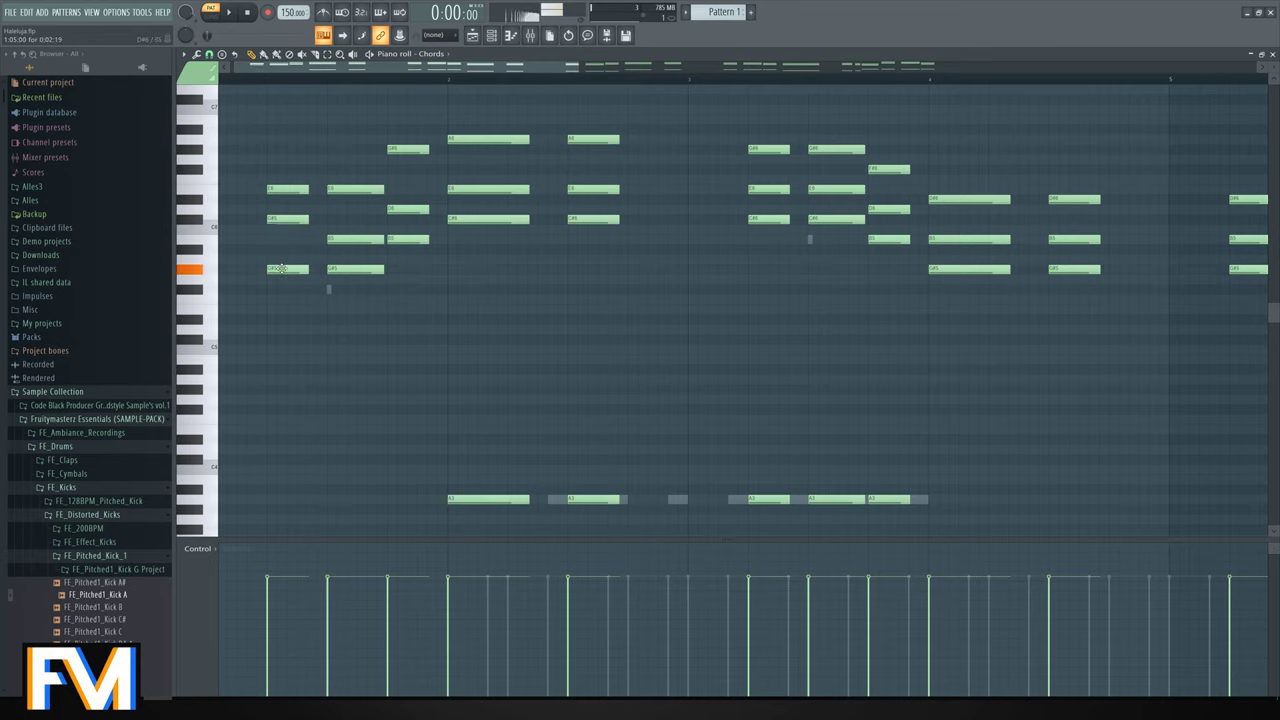
pyautogui.moveTo(355, 239); pyautogui.dragTo(400, 197)
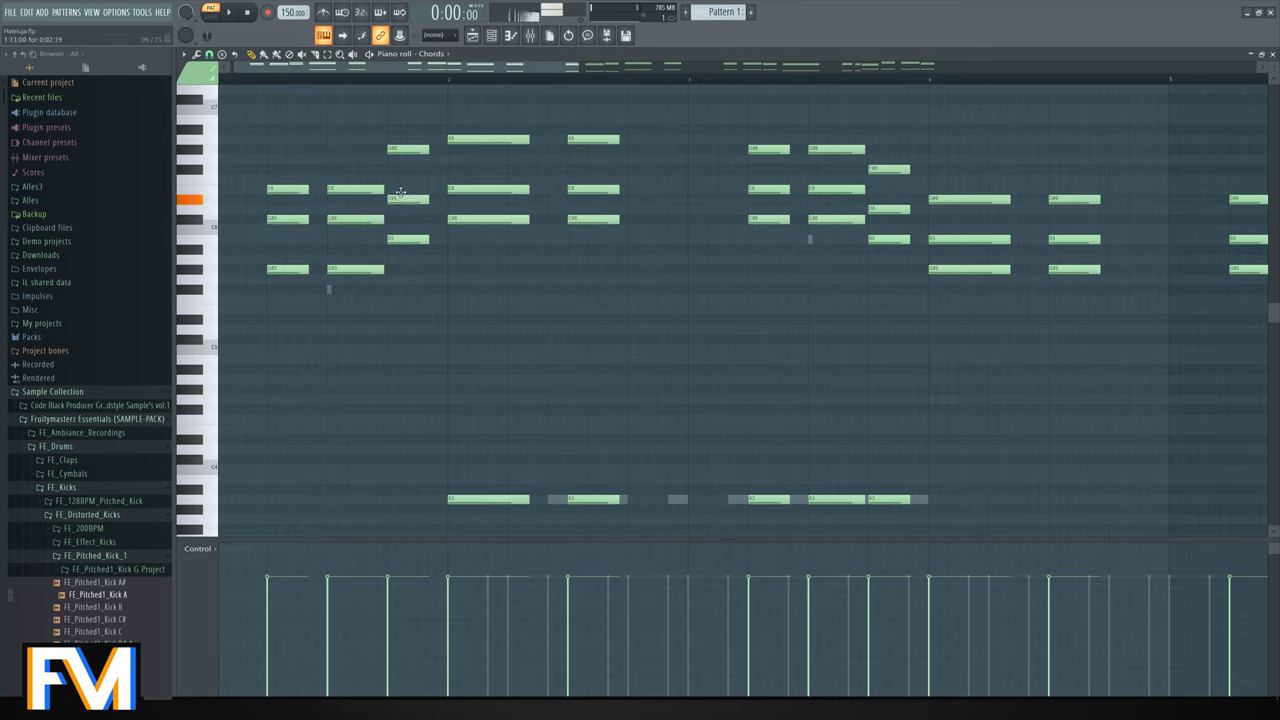
pyautogui.press('space')
pyautogui.scroll(-3, 387, 192)
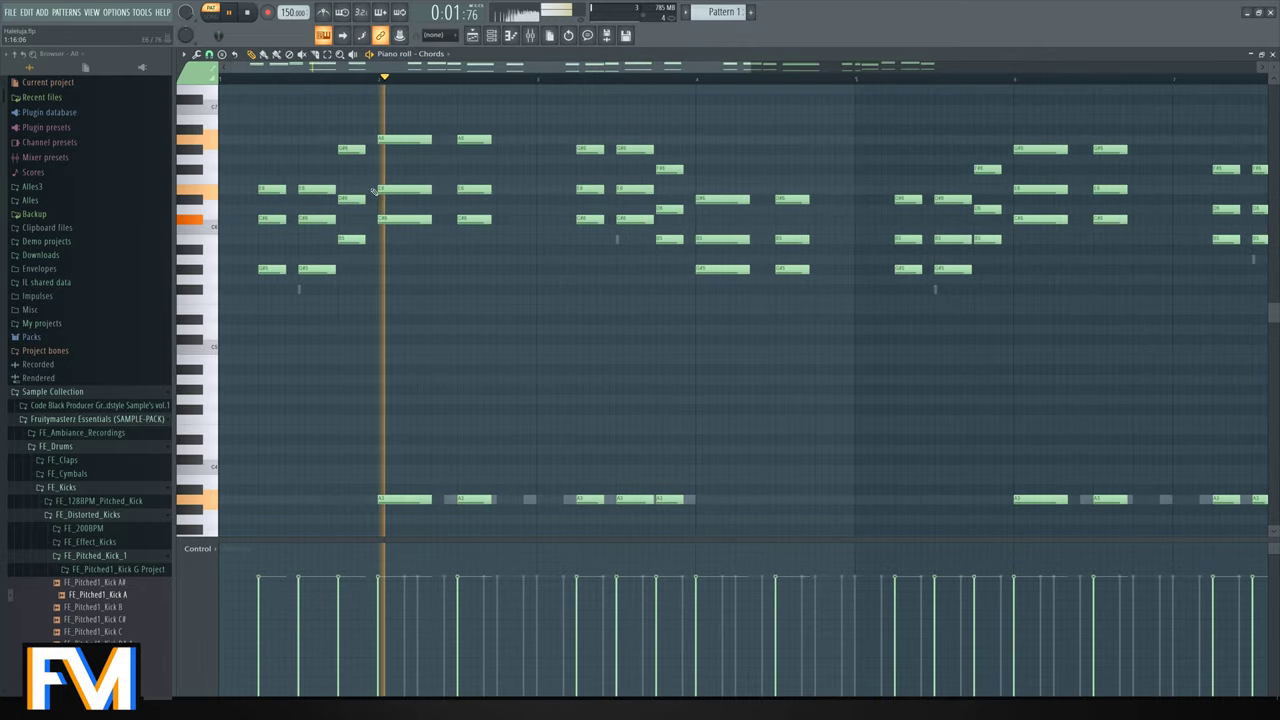
pyautogui.press('space')
# Set the middle notes of the first two chords to B5 and play the opening.
pyautogui.click(304, 230)
pyautogui.moveTo(305, 236); pyautogui.dragTo(272, 240)
pyautogui.press('space')
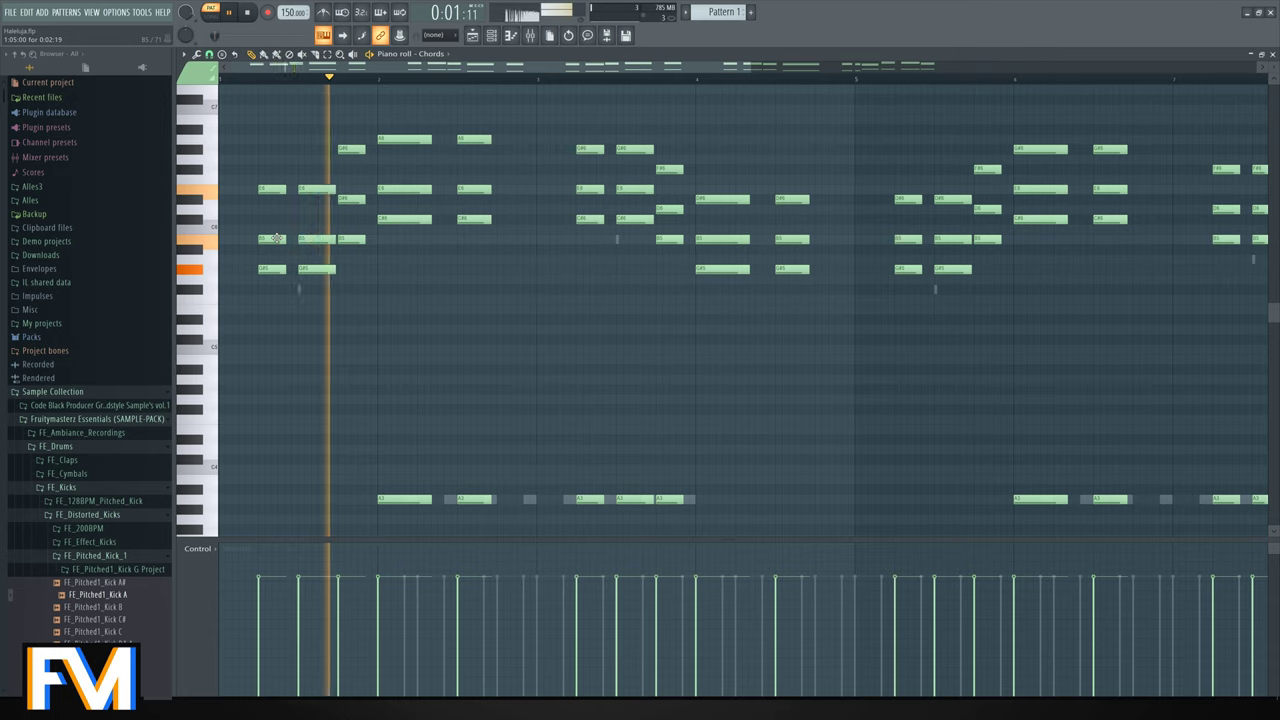
pyautogui.press('space')
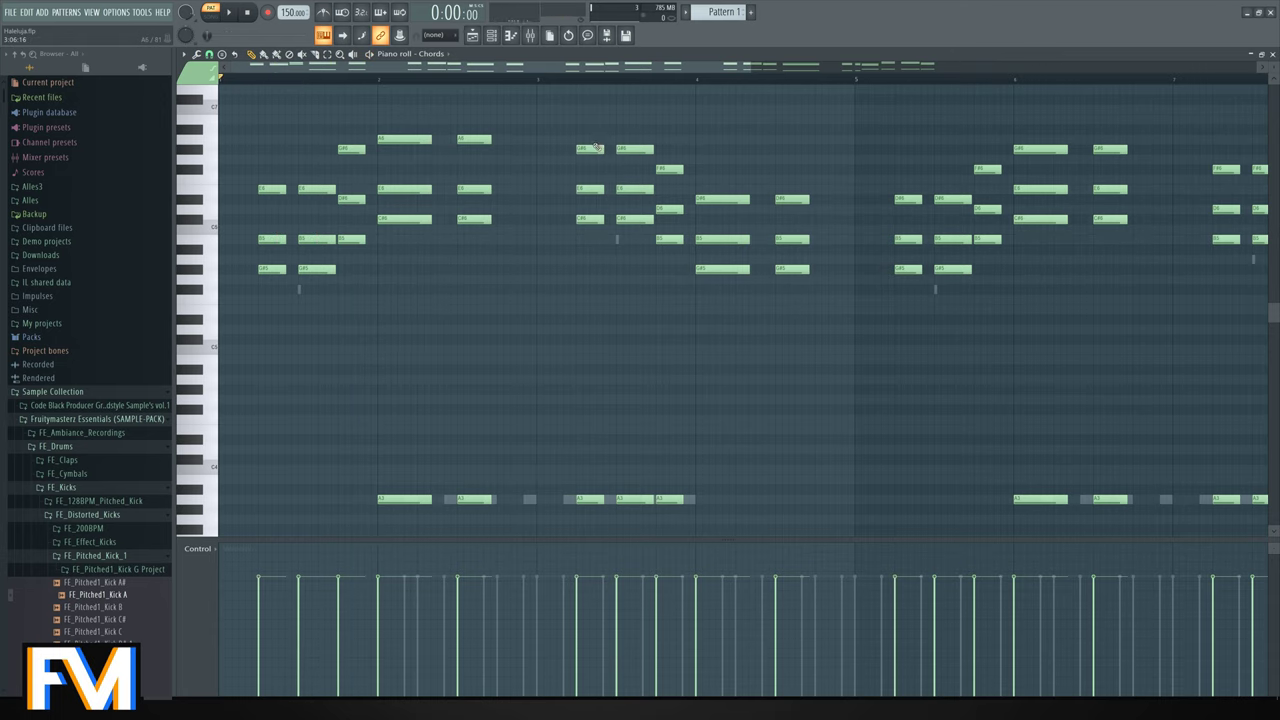
# Raise bar 3's top notes to A6, A6 and G#6, its last middle note to D#6, and bar 4's upper notes to E6 and C#6.
pyautogui.click(605, 139)
pyautogui.moveTo(614, 139); pyautogui.dragTo(667, 146)
pyautogui.moveTo(704, 198); pyautogui.dragTo(706, 186)
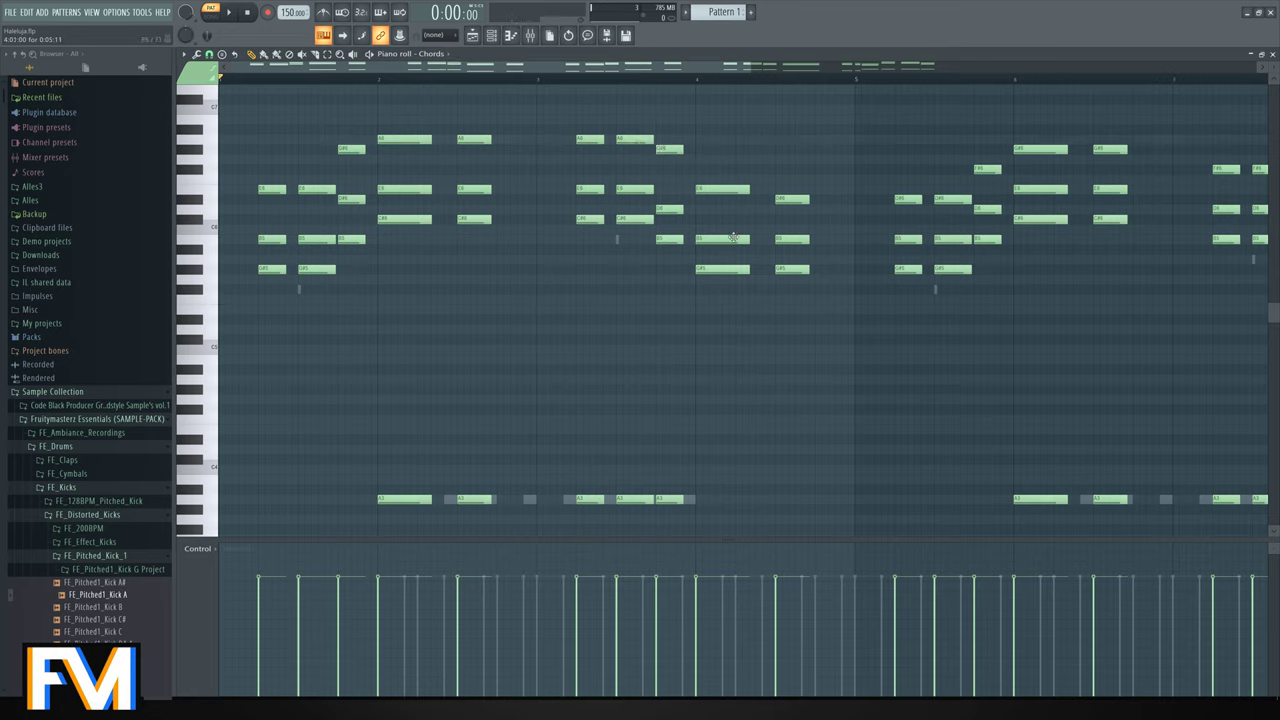
pyautogui.moveTo(733, 237); pyautogui.dragTo(788, 187)
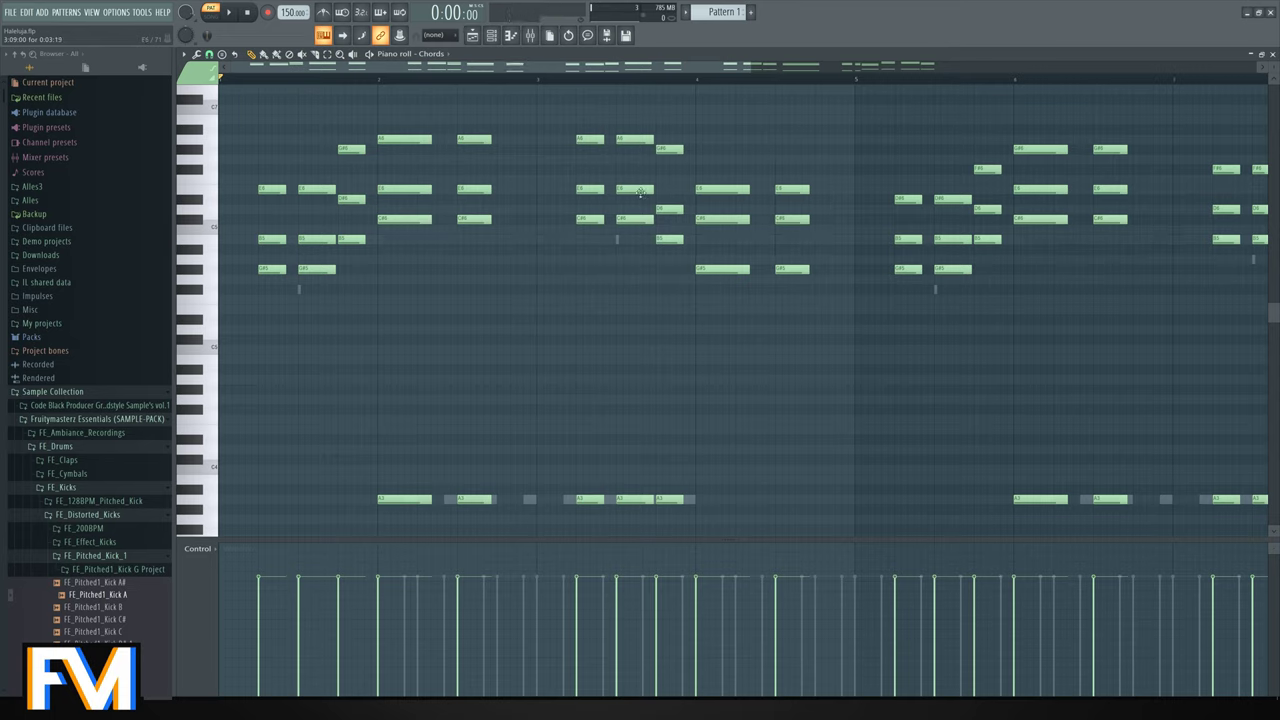
pyautogui.moveTo(664, 210); pyautogui.dragTo(666, 198)
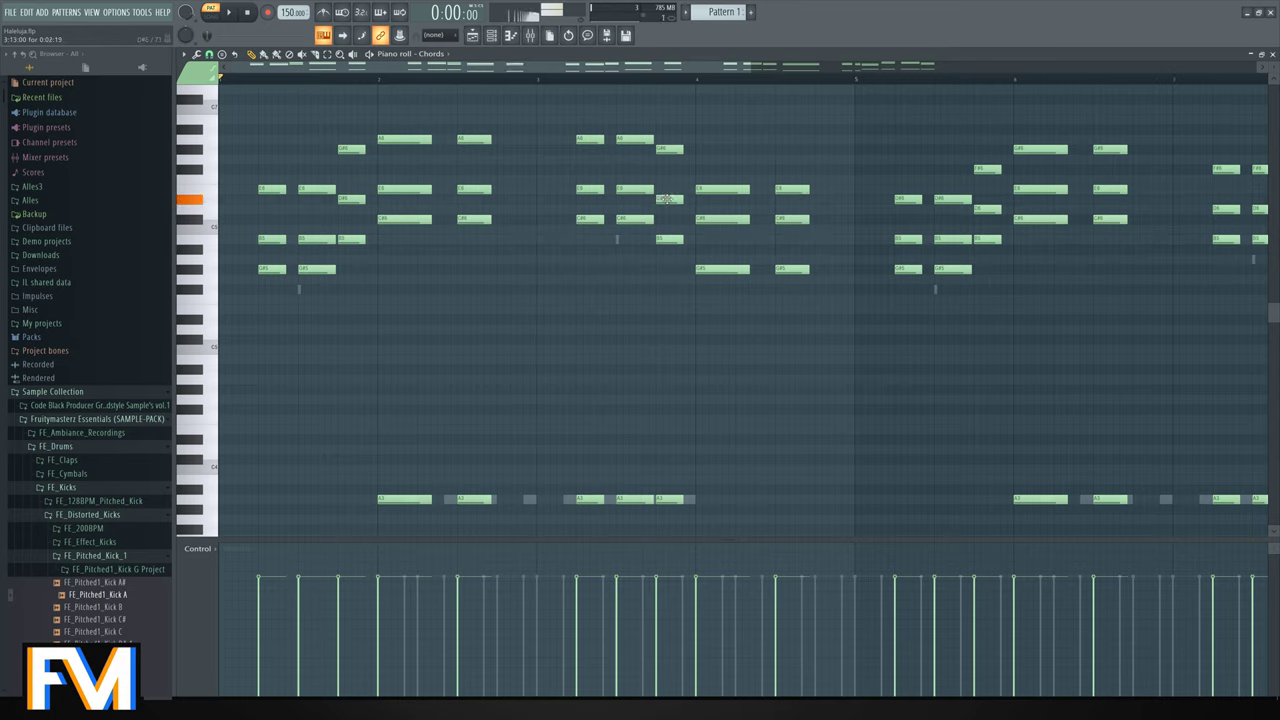
pyautogui.press('space')
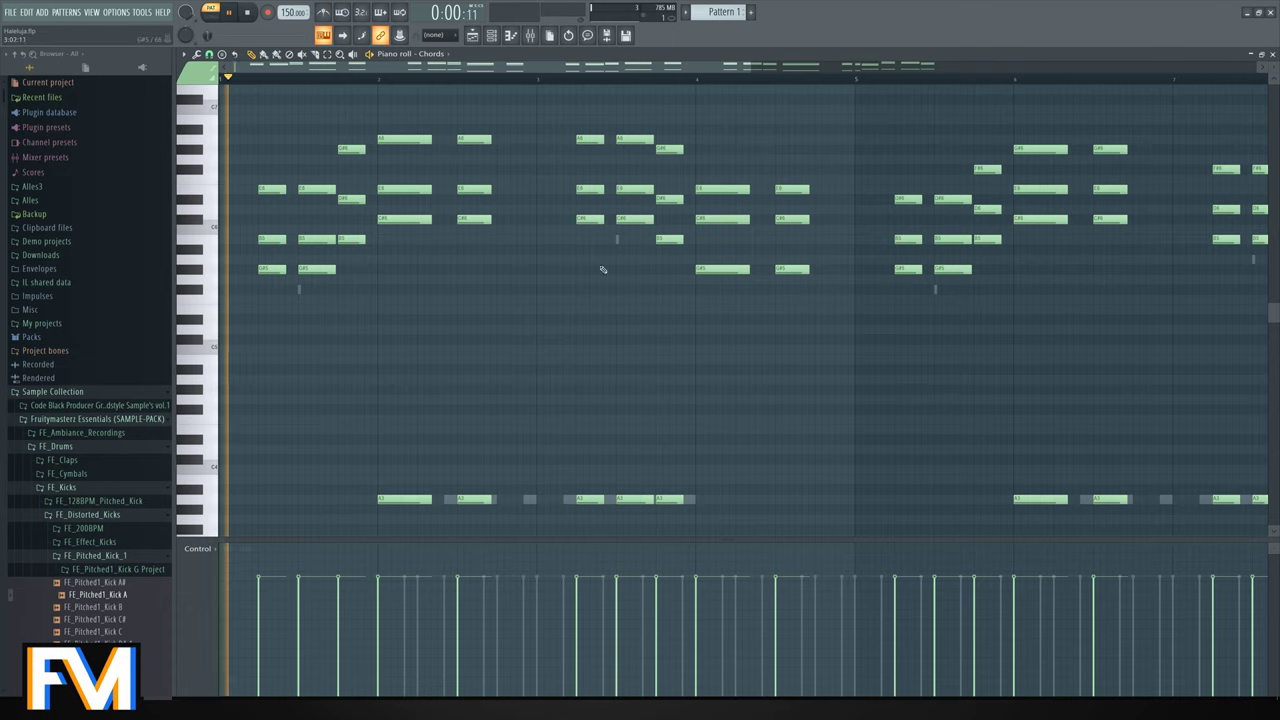
pyautogui.scroll(-3, 551, 291)
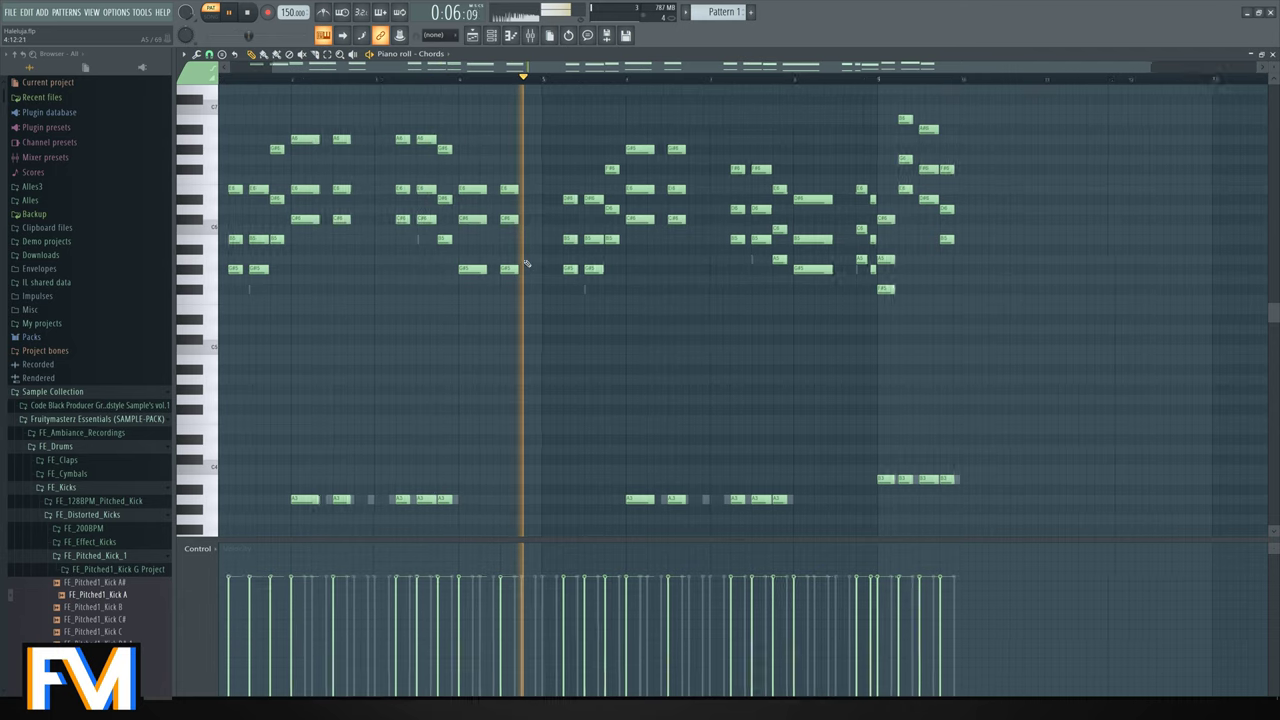
pyautogui.press('space')
# Set bar 5's top notes to E6, E6 and G#6, its middle notes to C#6, C#6 and D#6, and bar 6's top notes to A6.
pyautogui.scroll(3, 523, 266)
pyautogui.moveTo(606, 180); pyautogui.dragTo(695, 189)
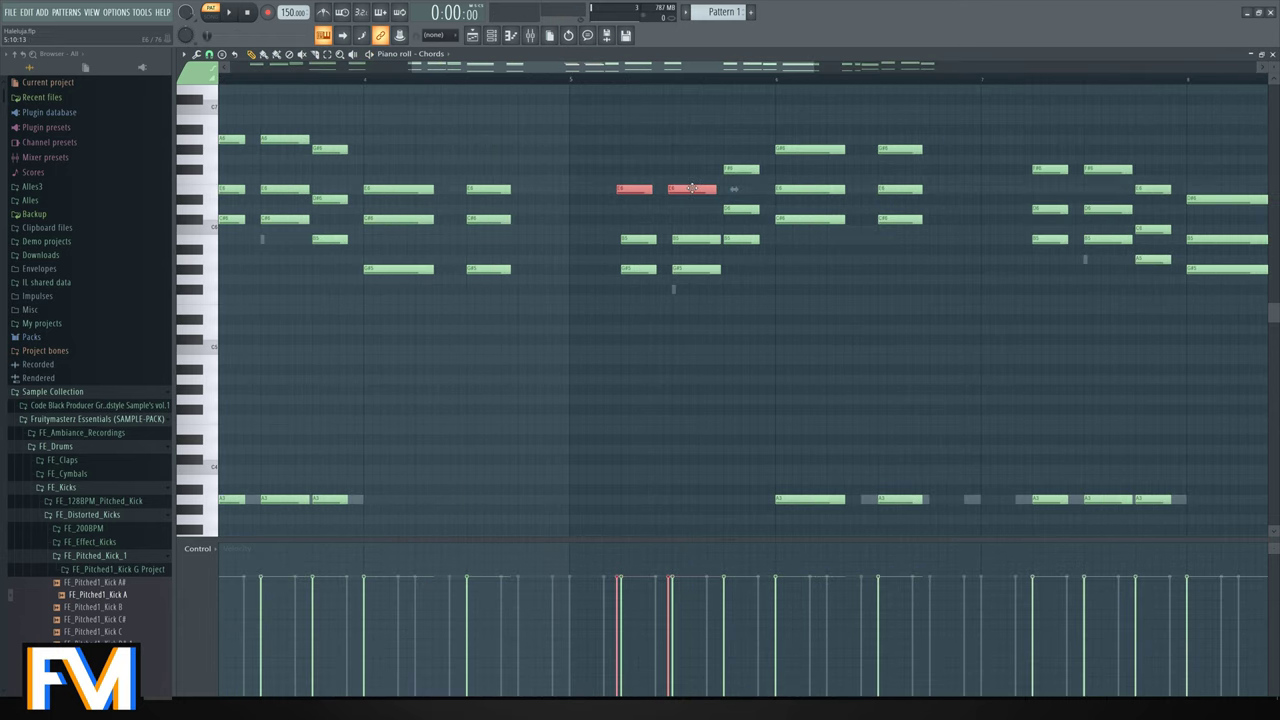
pyautogui.moveTo(623, 217); pyautogui.dragTo(826, 180)
pyautogui.click(730, 222)
pyautogui.click(800, 199)
pyautogui.rightClick(858, 190)
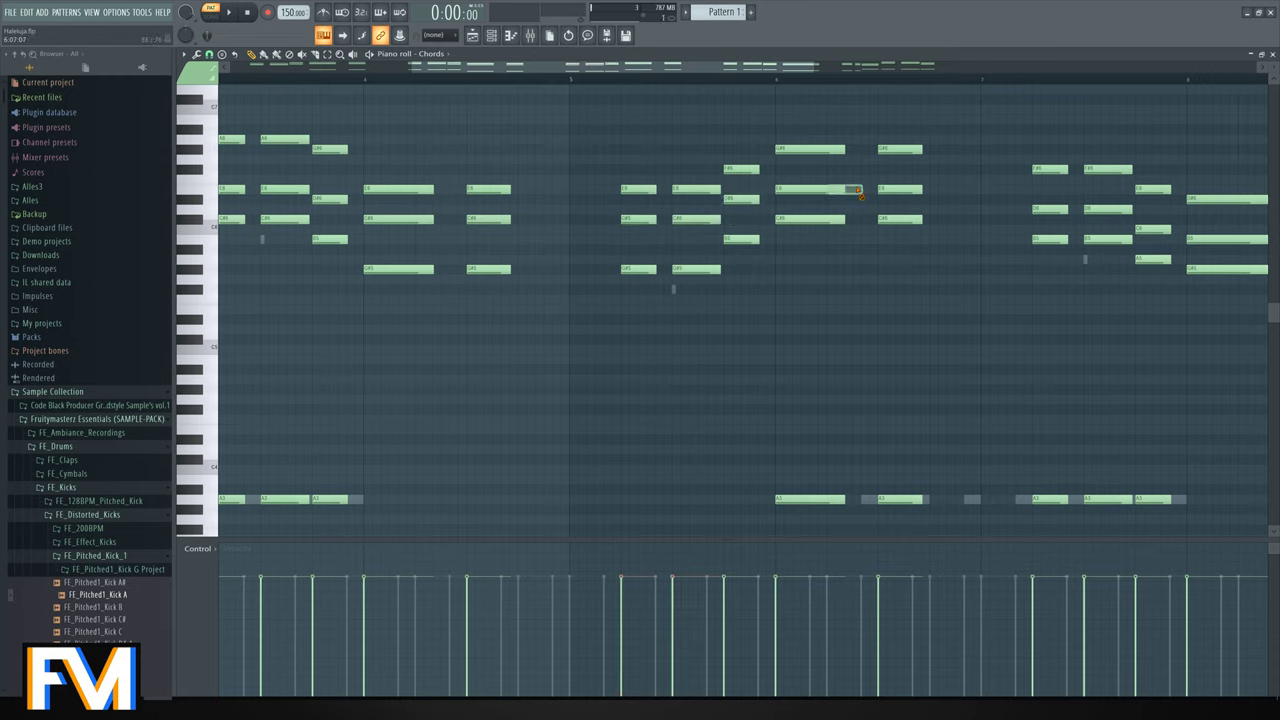
pyautogui.moveTo(745, 168); pyautogui.dragTo(794, 139)
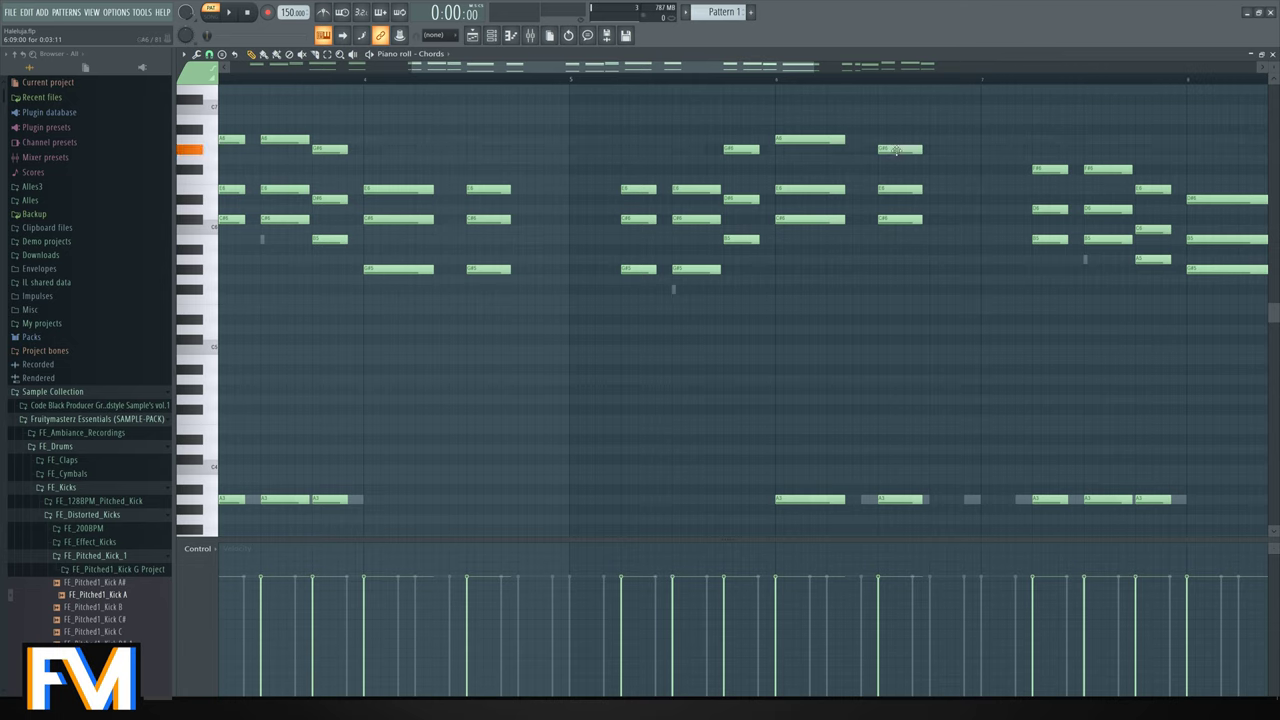
pyautogui.moveTo(897, 150); pyautogui.dragTo(897, 140)
# Play the opening of the revised chord pattern from the start and stop it.
pyautogui.scroll(-2, 802, 228)
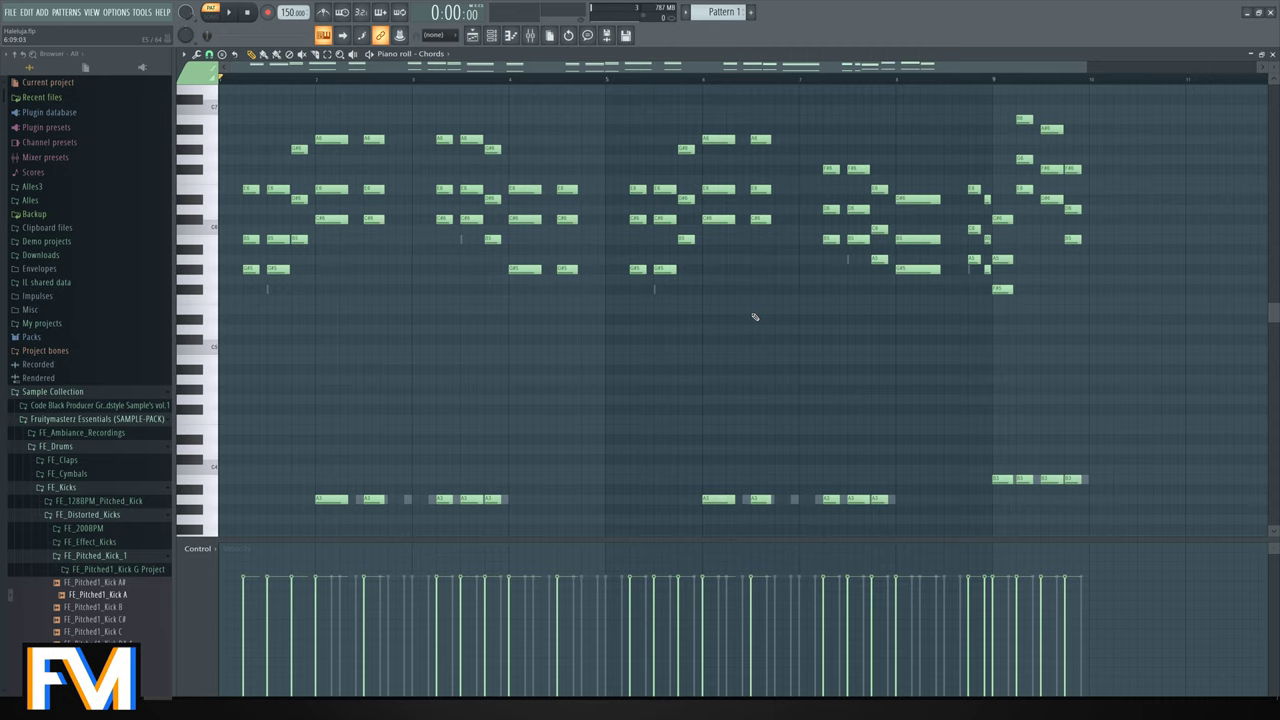
pyautogui.keyDown('ctrl'); pyautogui.scroll(-2, 857, 154); pyautogui.keyUp('ctrl')
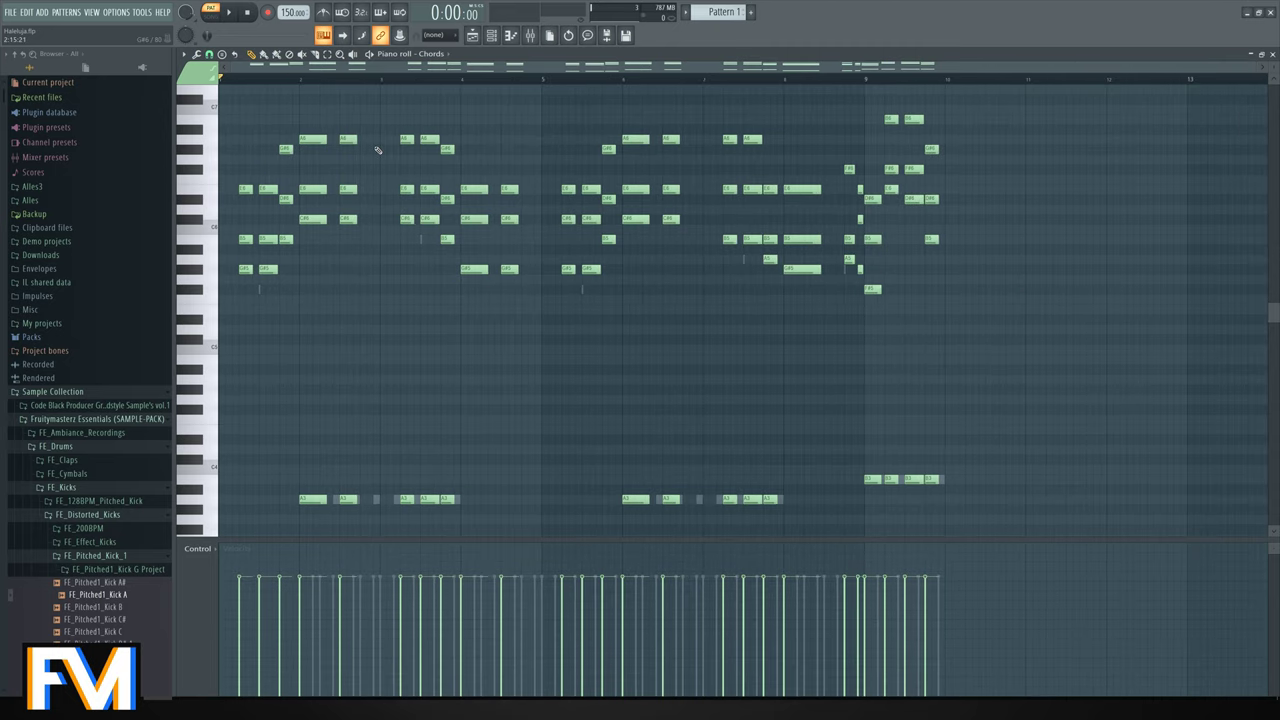
pyautogui.press('space')
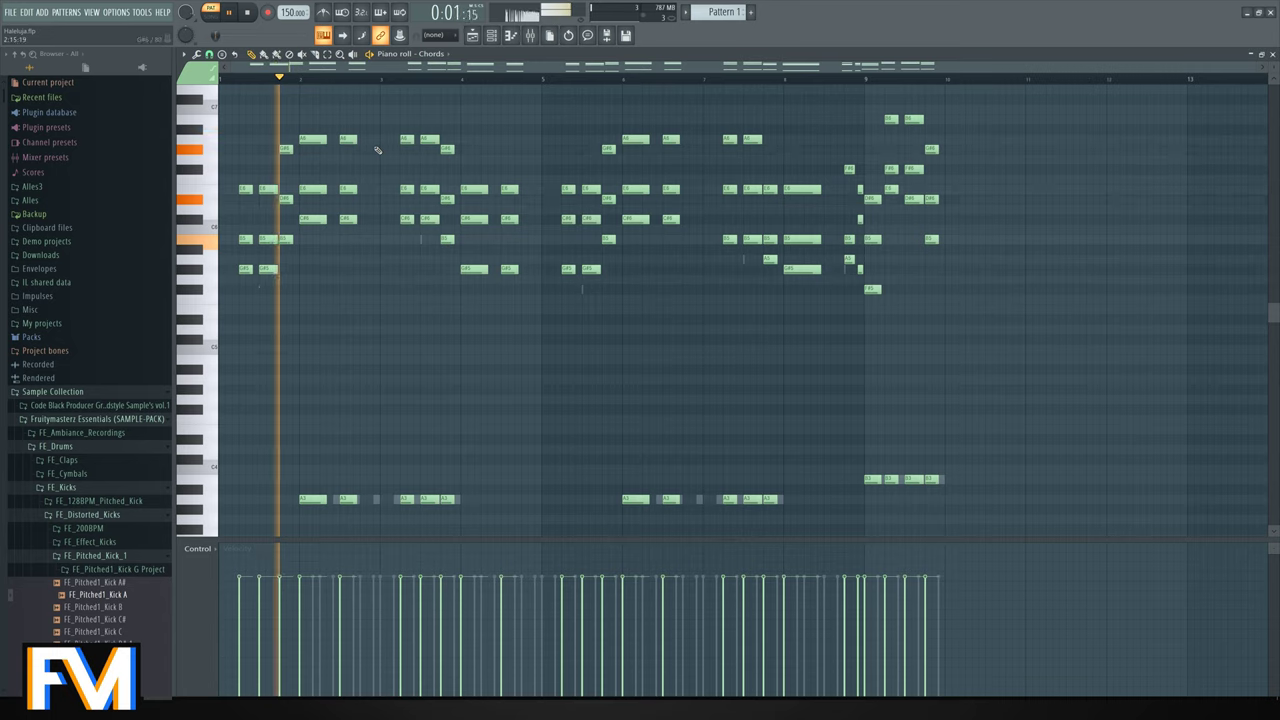
pyautogui.press('space')
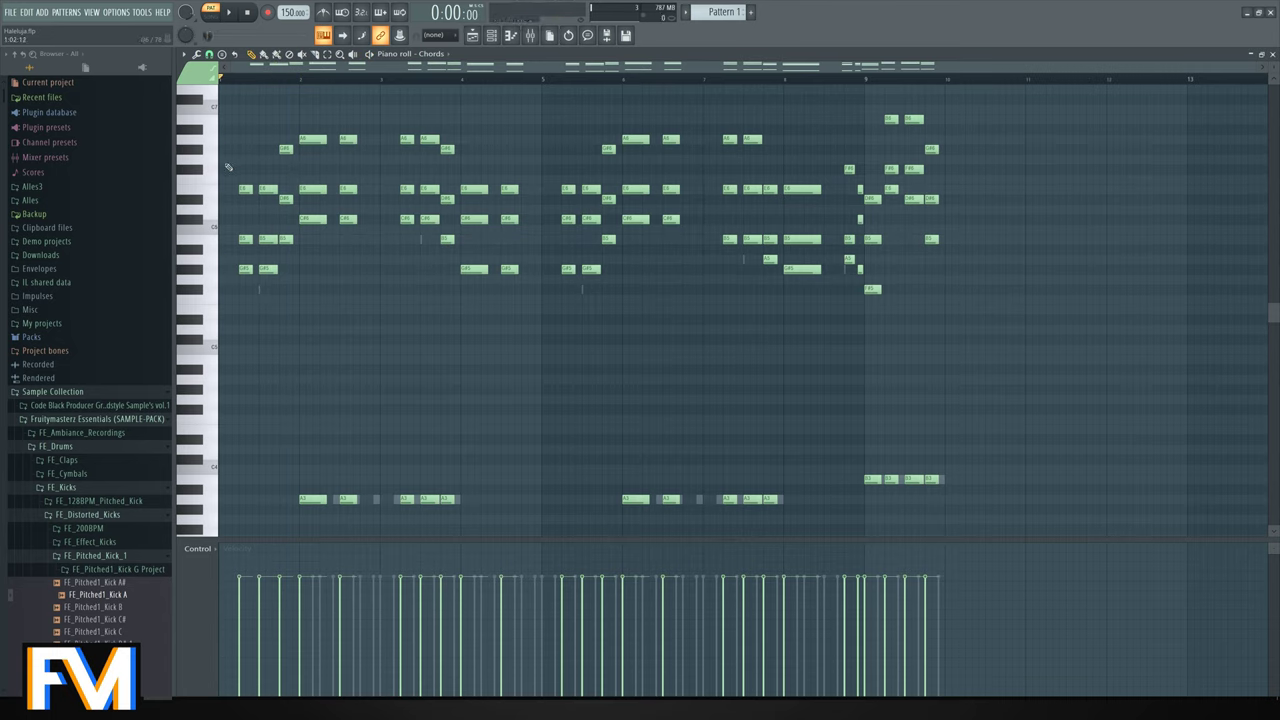
# Select the top note of every chord in the Chords pattern, transpose them down one octave, and clear the selection.
pyautogui.moveTo(228, 160); pyautogui.dragTo(285, 206)
pyautogui.moveTo(274, 117); pyautogui.dragTo(352, 160)
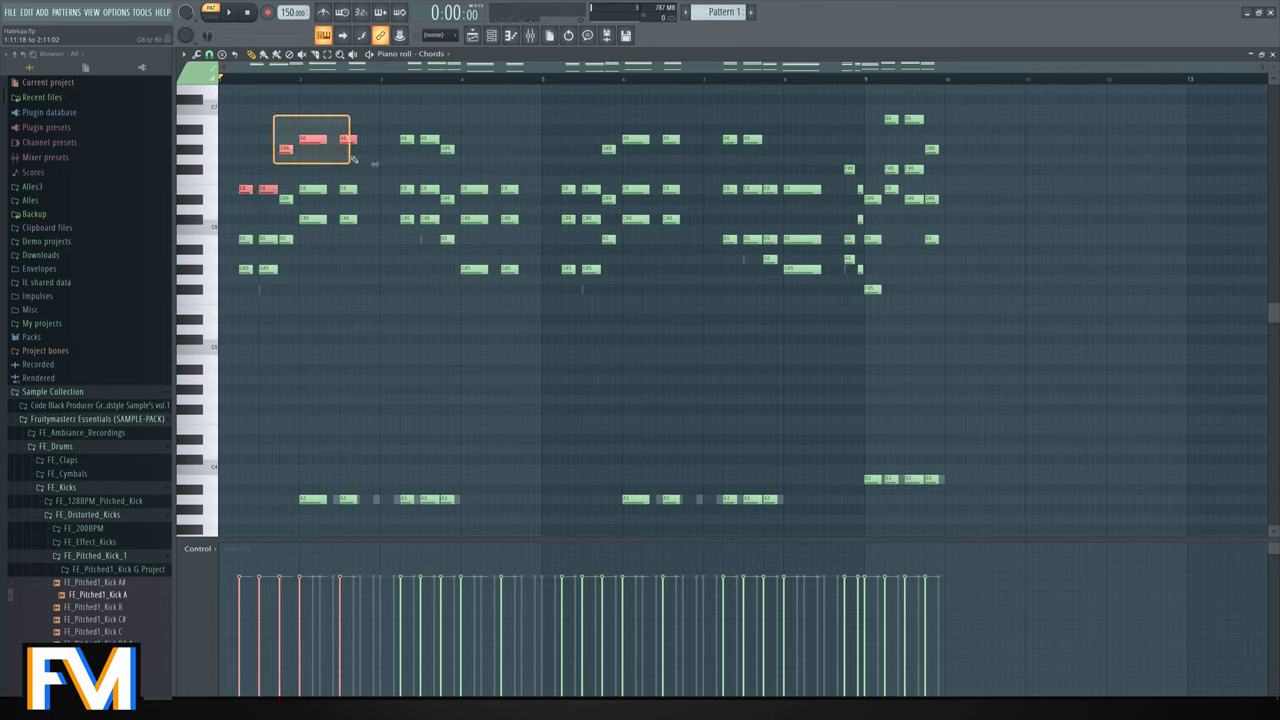
pyautogui.moveTo(391, 117); pyautogui.dragTo(606, 202)
pyautogui.moveTo(625, 116); pyautogui.dragTo(662, 150)
pyautogui.moveTo(712, 116); pyautogui.dragTo(822, 200)
pyautogui.moveTo(845, 156); pyautogui.dragTo(868, 193)
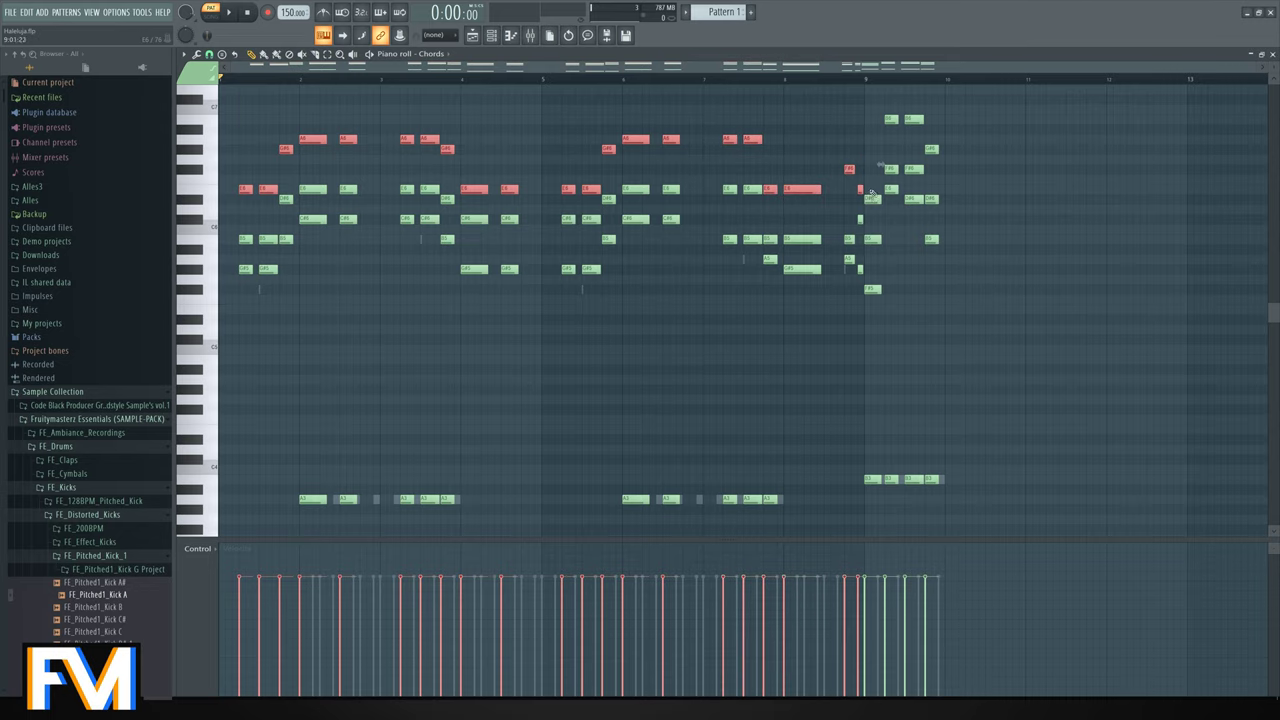
pyautogui.moveTo(888, 107); pyautogui.dragTo(936, 152)
pyautogui.scroll(3, 938, 165)
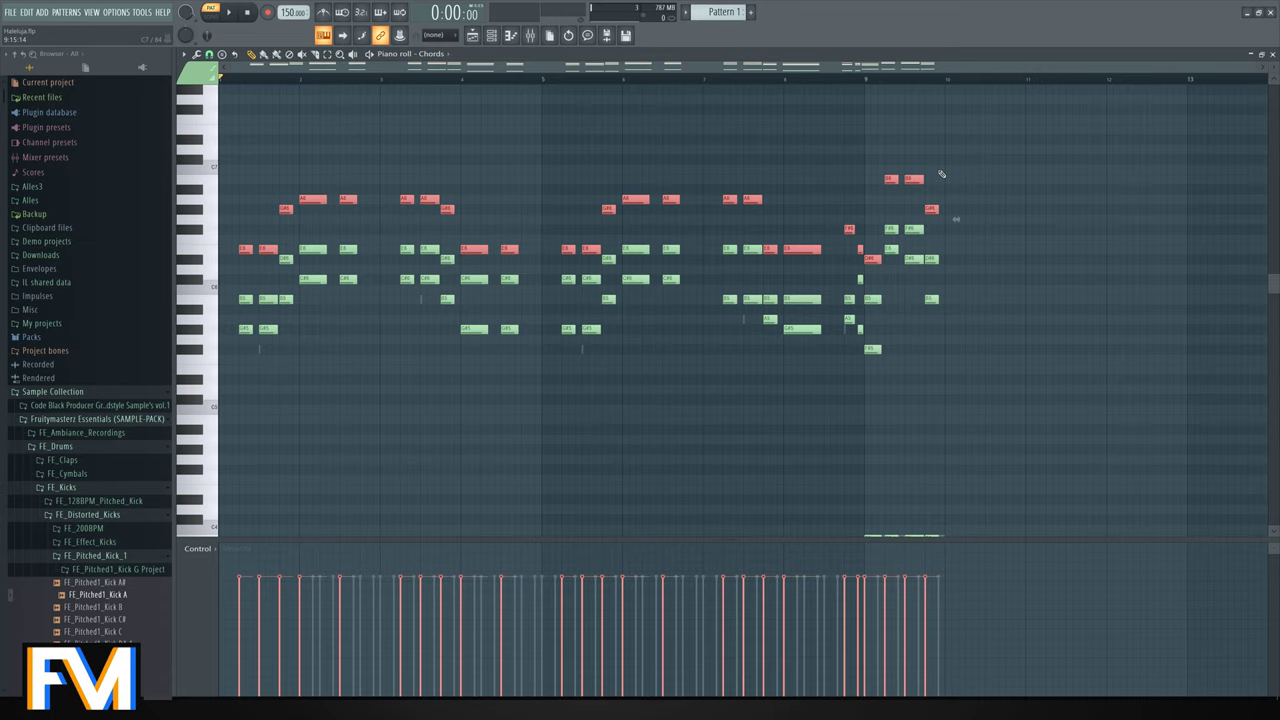
pyautogui.hotkey('ctrl', 'Down')
pyautogui.hotkey('ctrl', 'd')
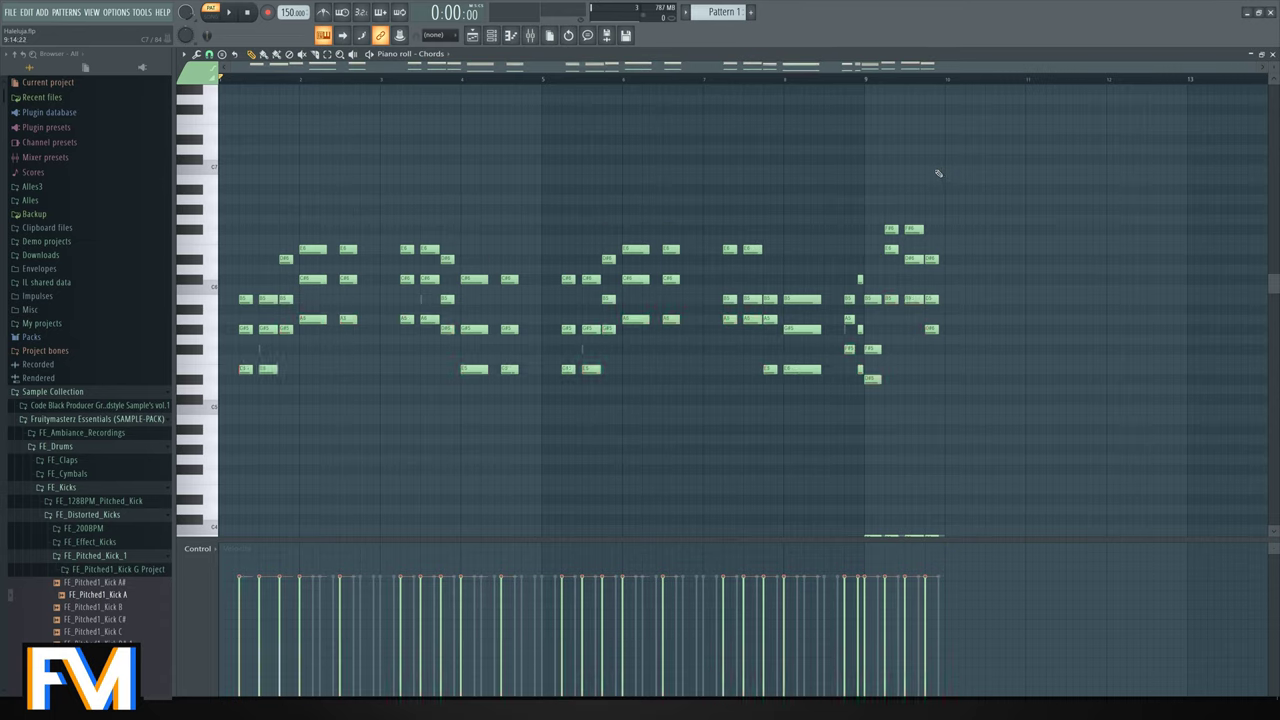
# Play the chord pattern with the transposed notes, and replay its opening.
pyautogui.press('space')
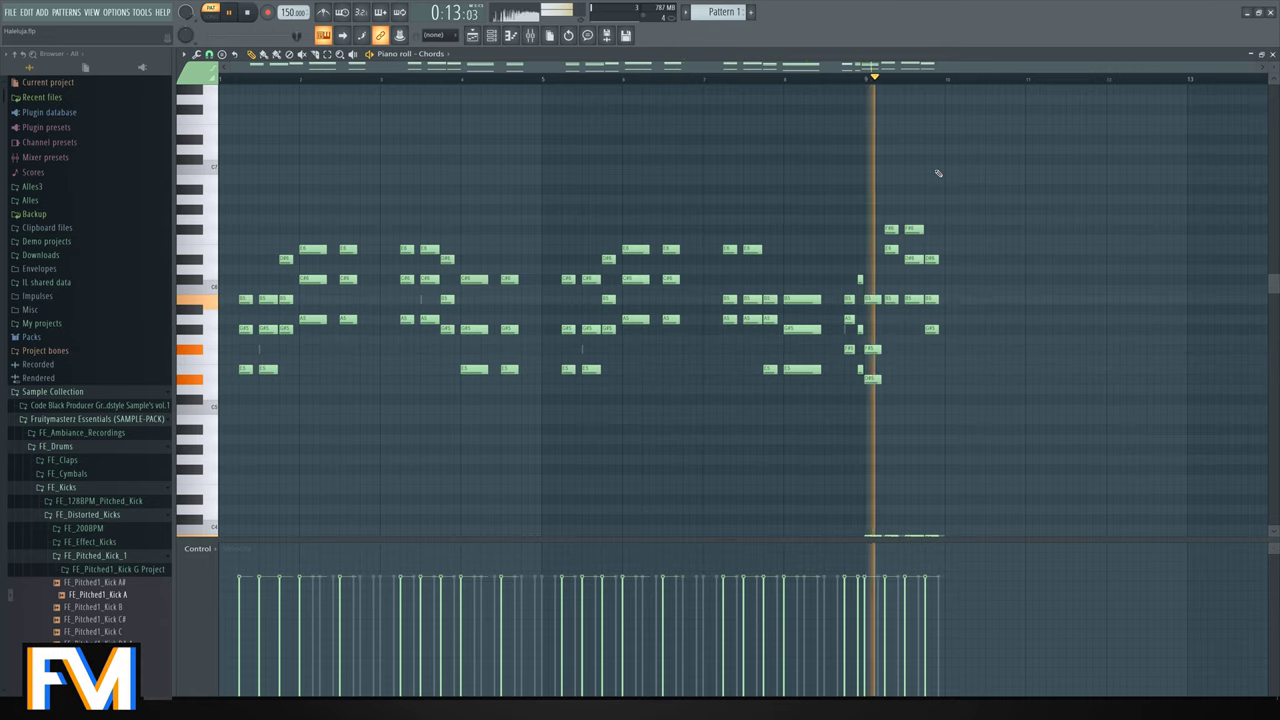
pyautogui.press('space')
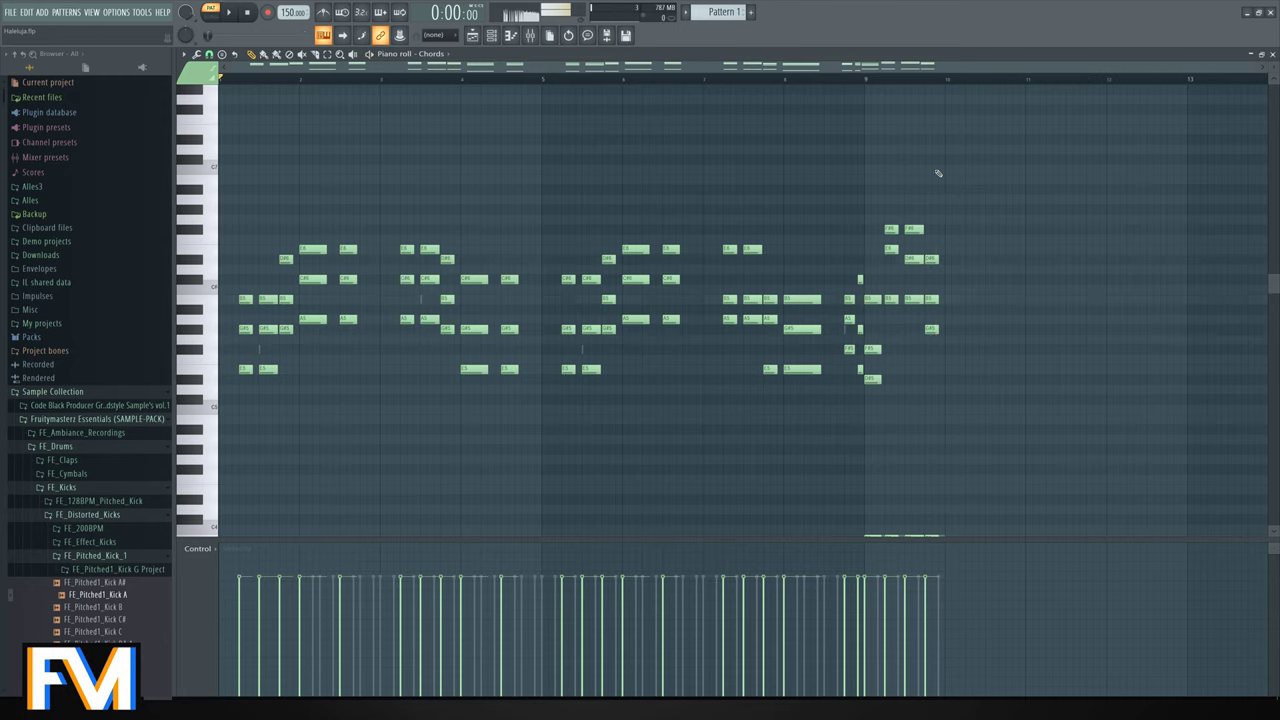
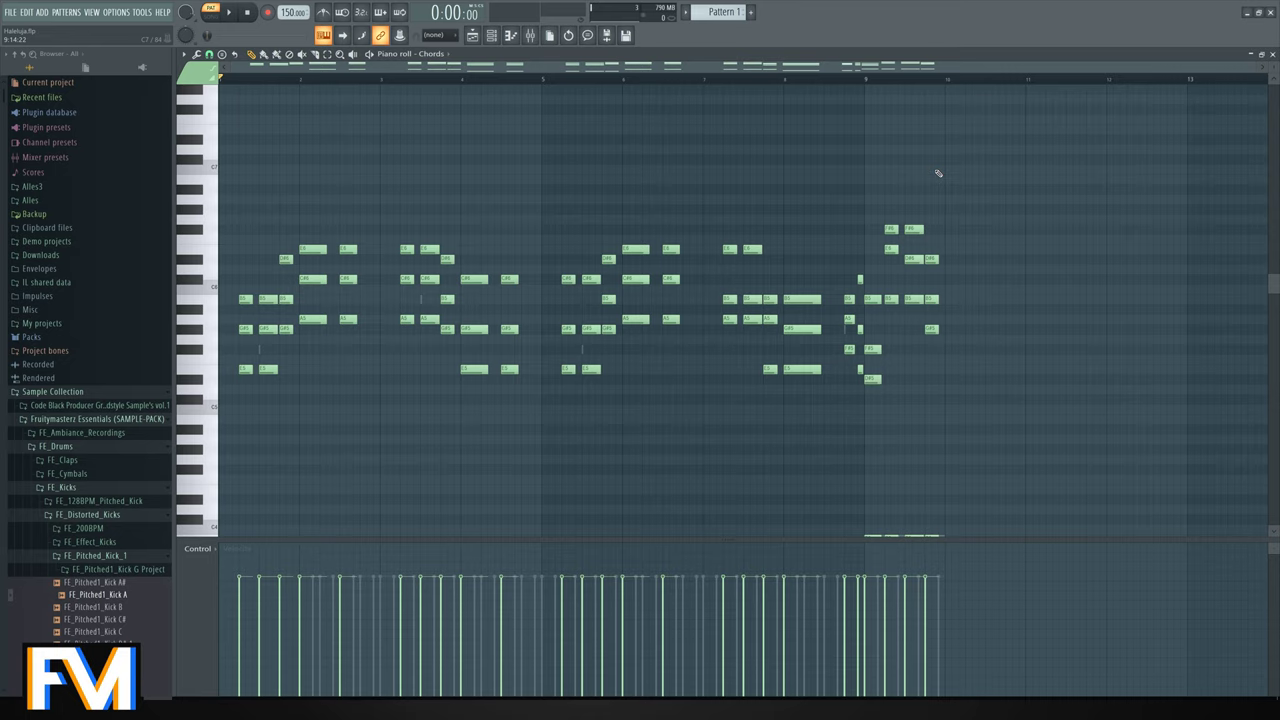
pyautogui.press('space')
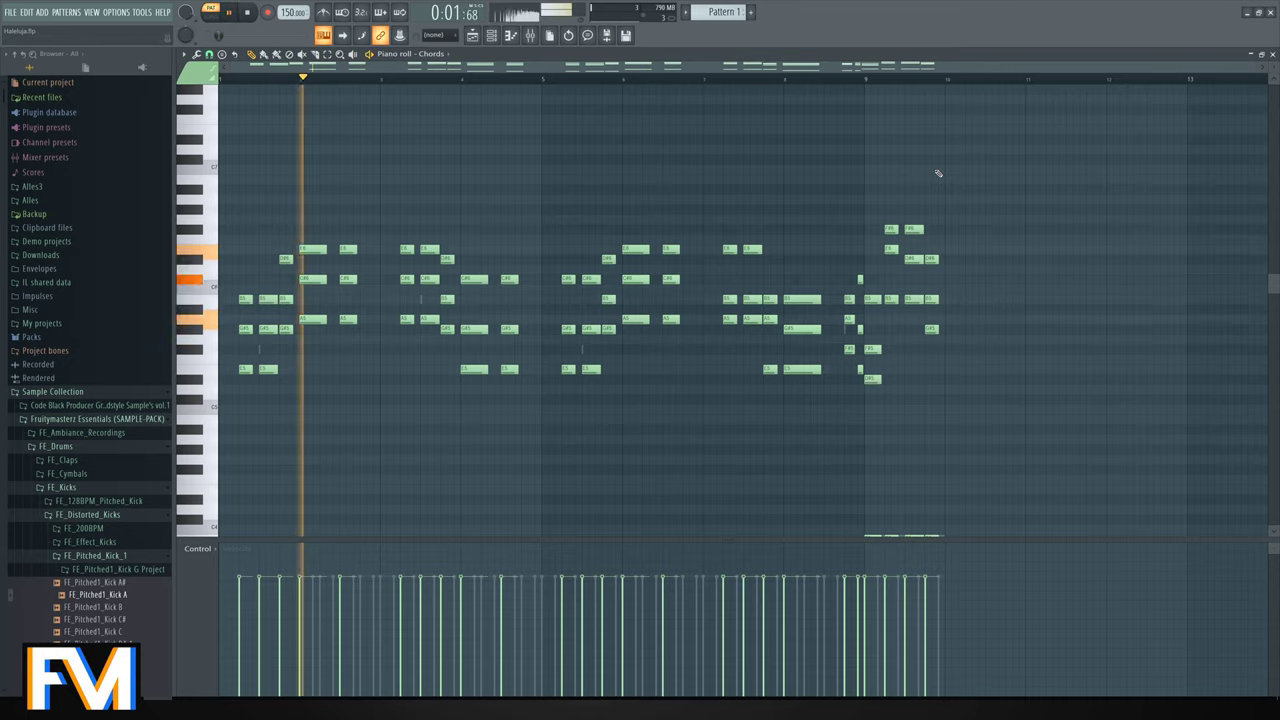
pyautogui.press('space')
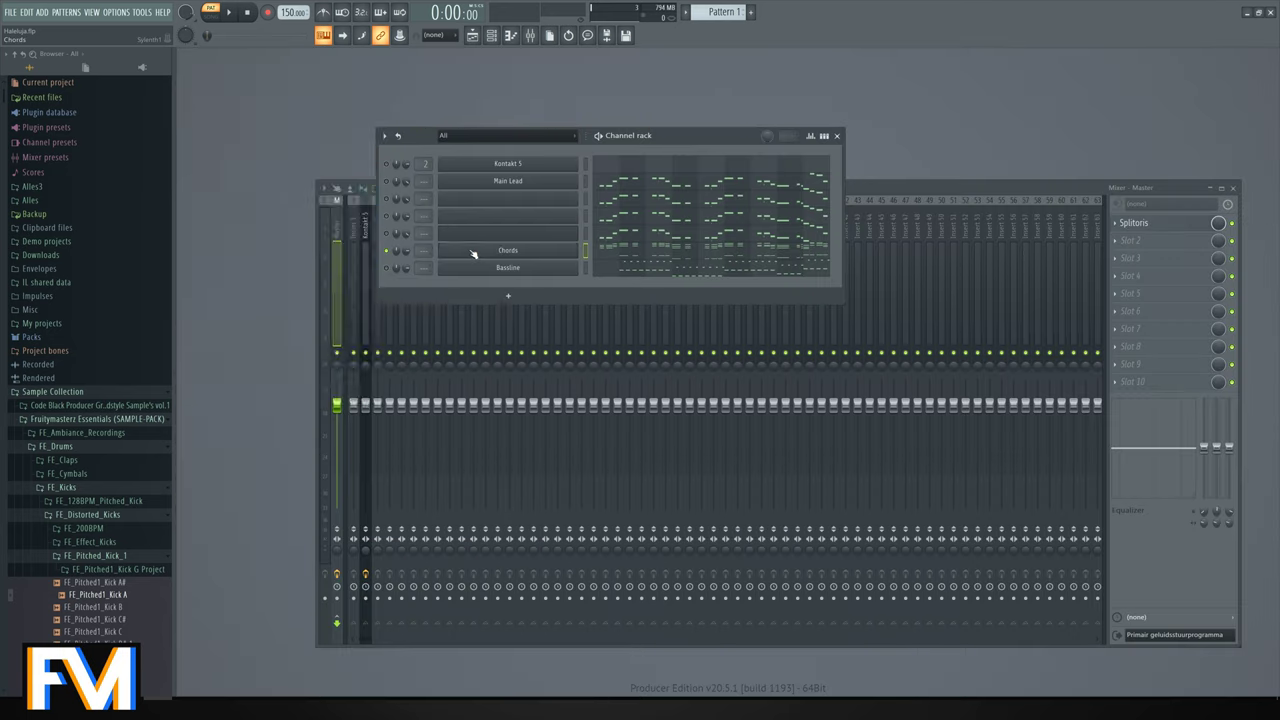
# Load preset 124: CH - Heady Chords on the Chords channel's synth and copy the part A amp envelope to part B.
pyautogui.click(471, 251)
pyautogui.click(436, 190)
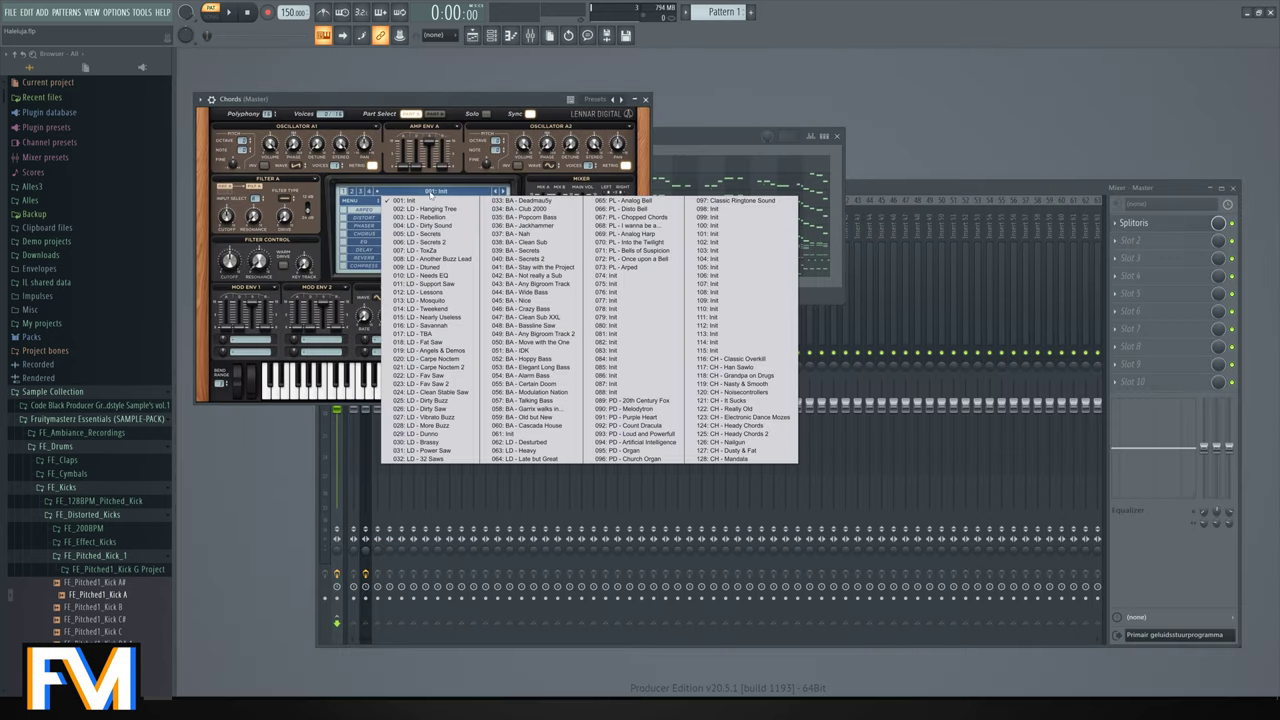
pyautogui.click(733, 425)
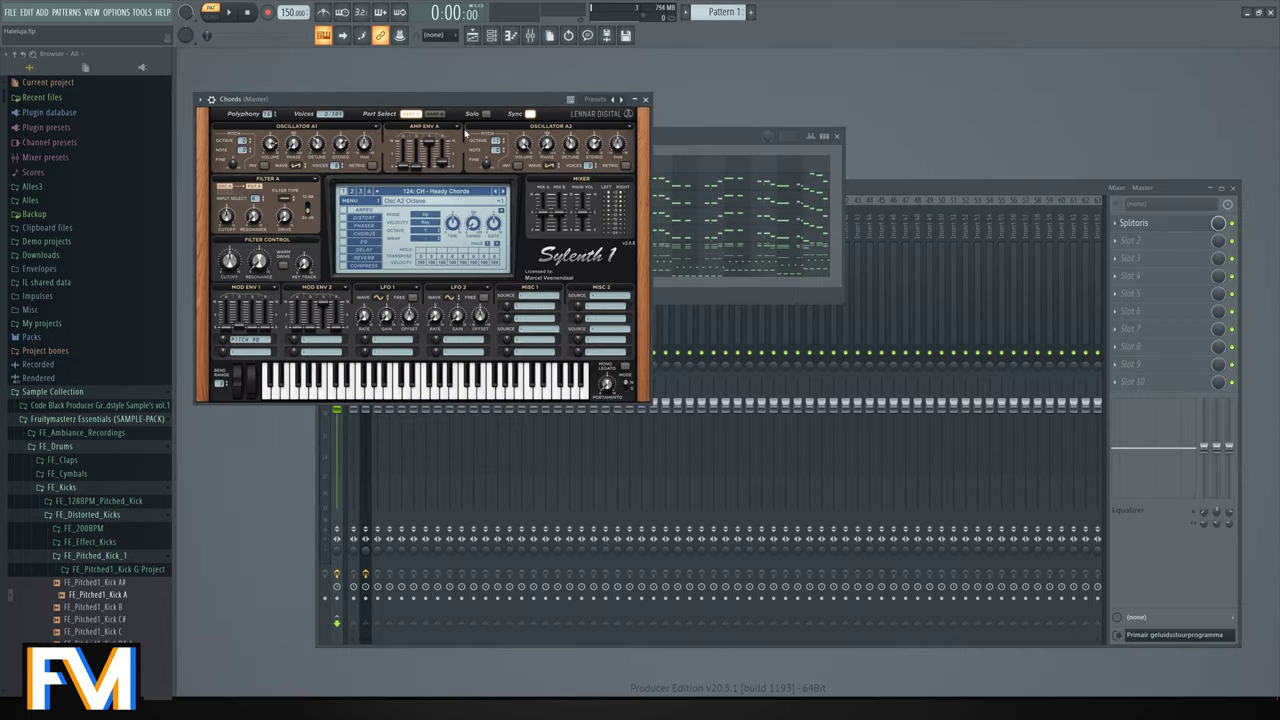
pyautogui.click(457, 127)
pyautogui.click(470, 146)
pyautogui.click(434, 114)
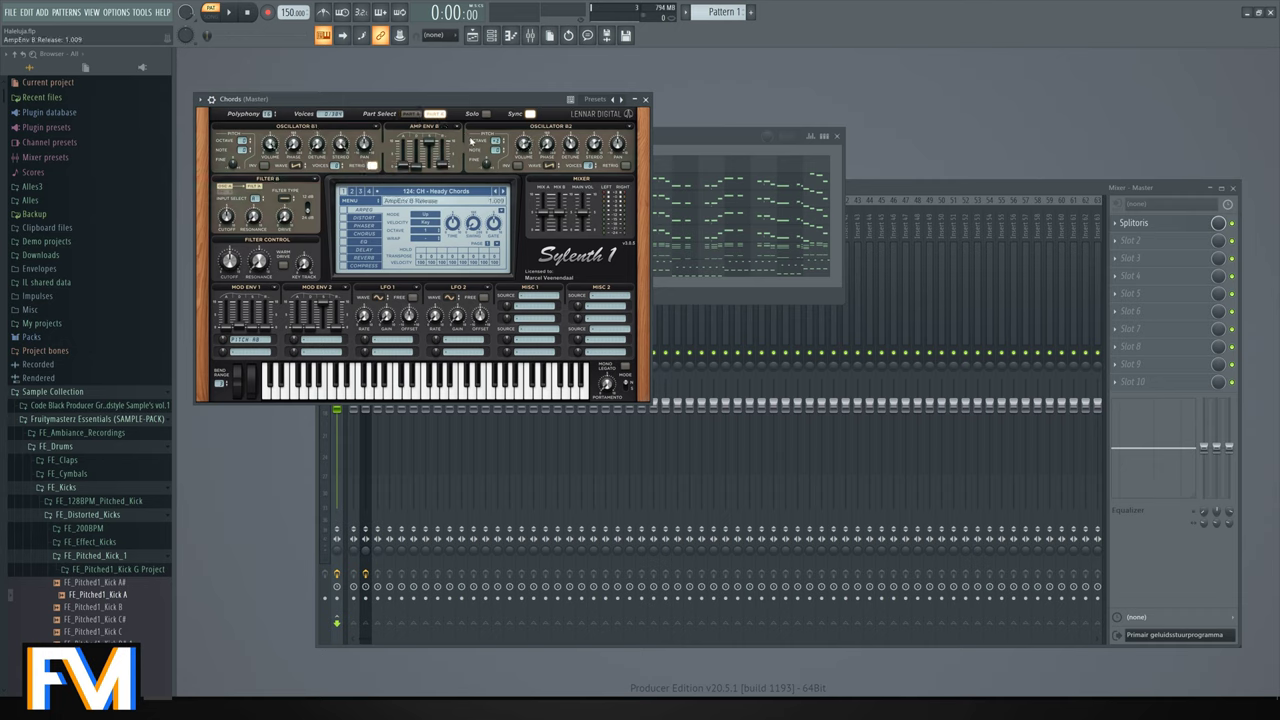
# Play the chords through the Heady Chords preset and inspect LFO 1's available modulation destinations.
pyautogui.moveTo(501, 106); pyautogui.dragTo(594, 142)
pyautogui.press('space')
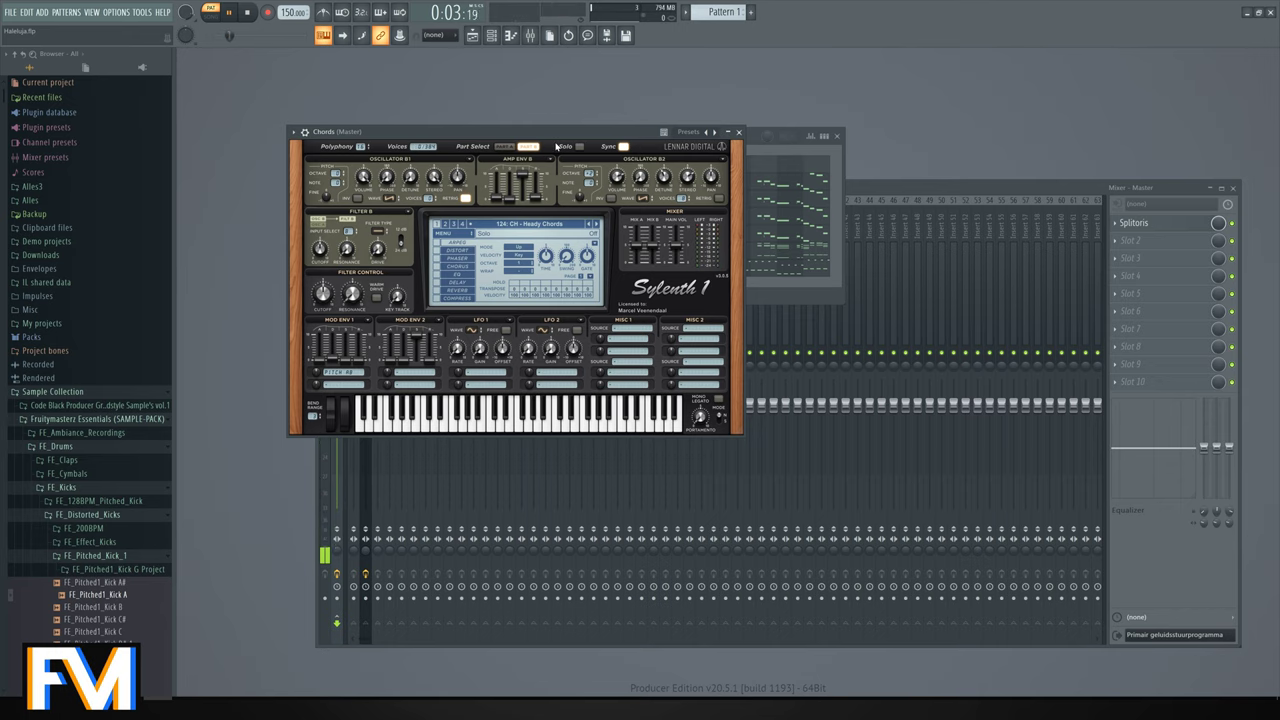
pyautogui.moveTo(563, 130); pyautogui.dragTo(931, 158)
pyautogui.press('space')
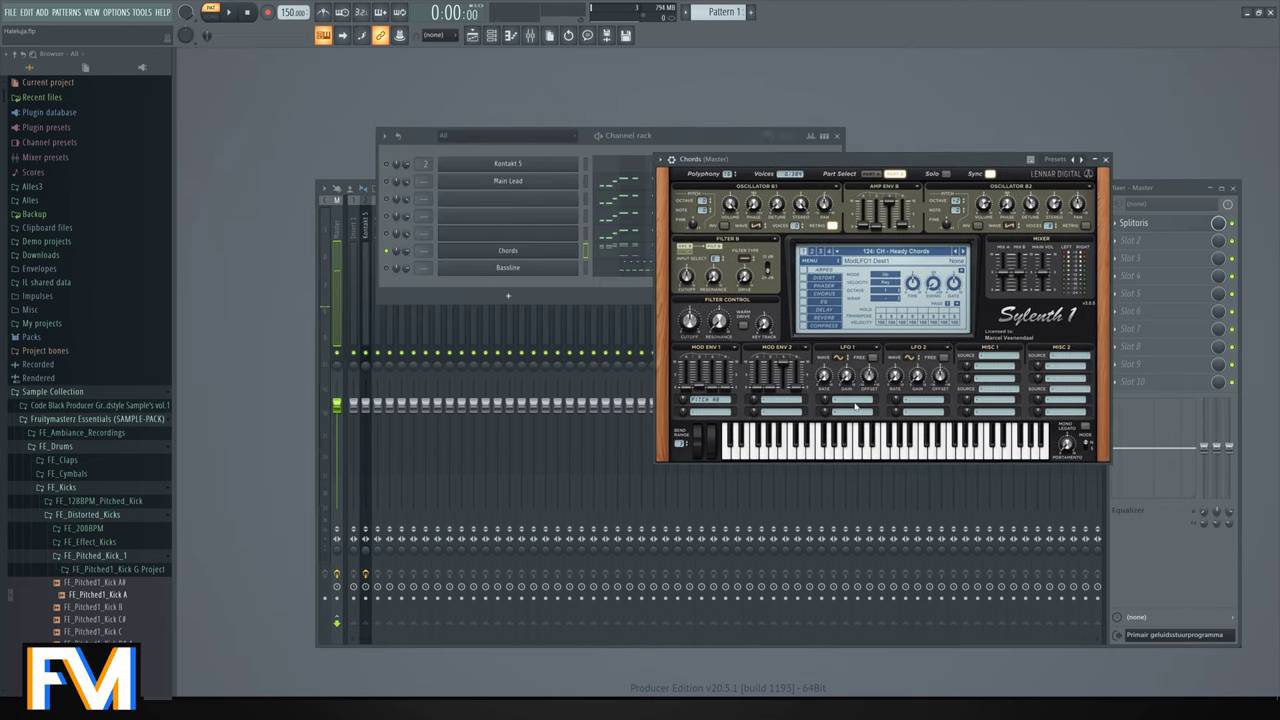
pyautogui.click(848, 408)
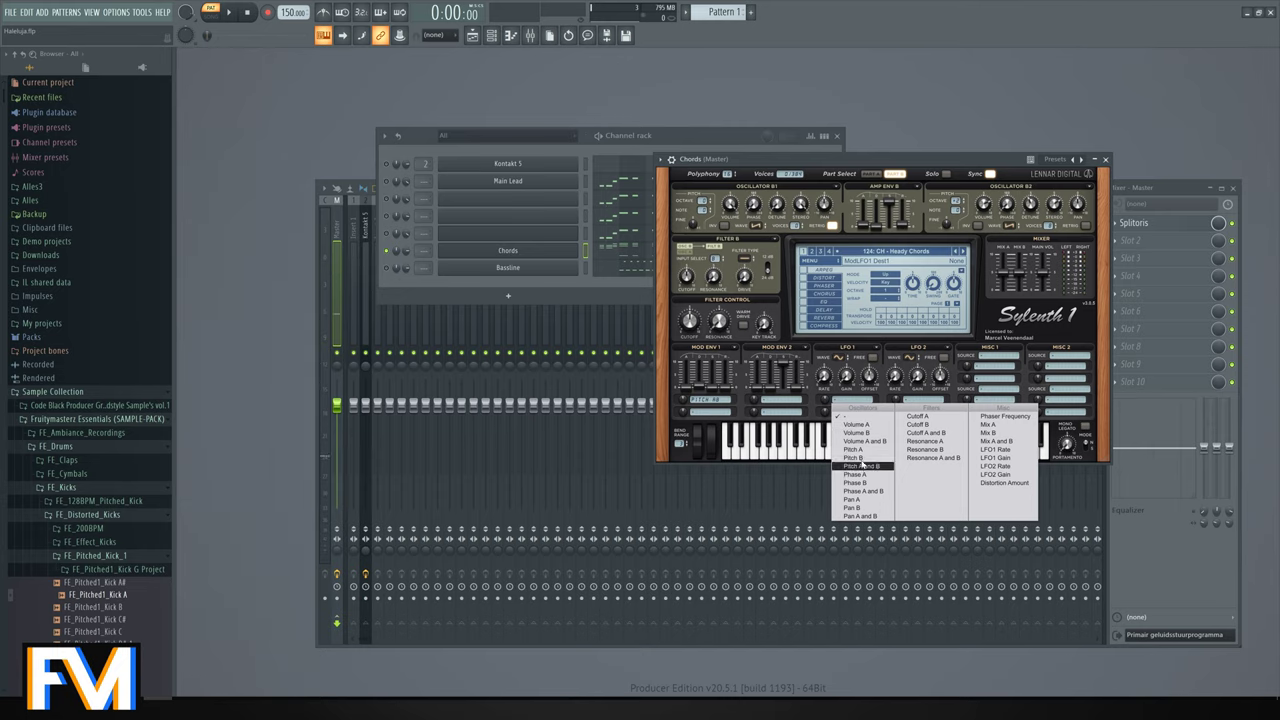
pyautogui.click(1030, 138)
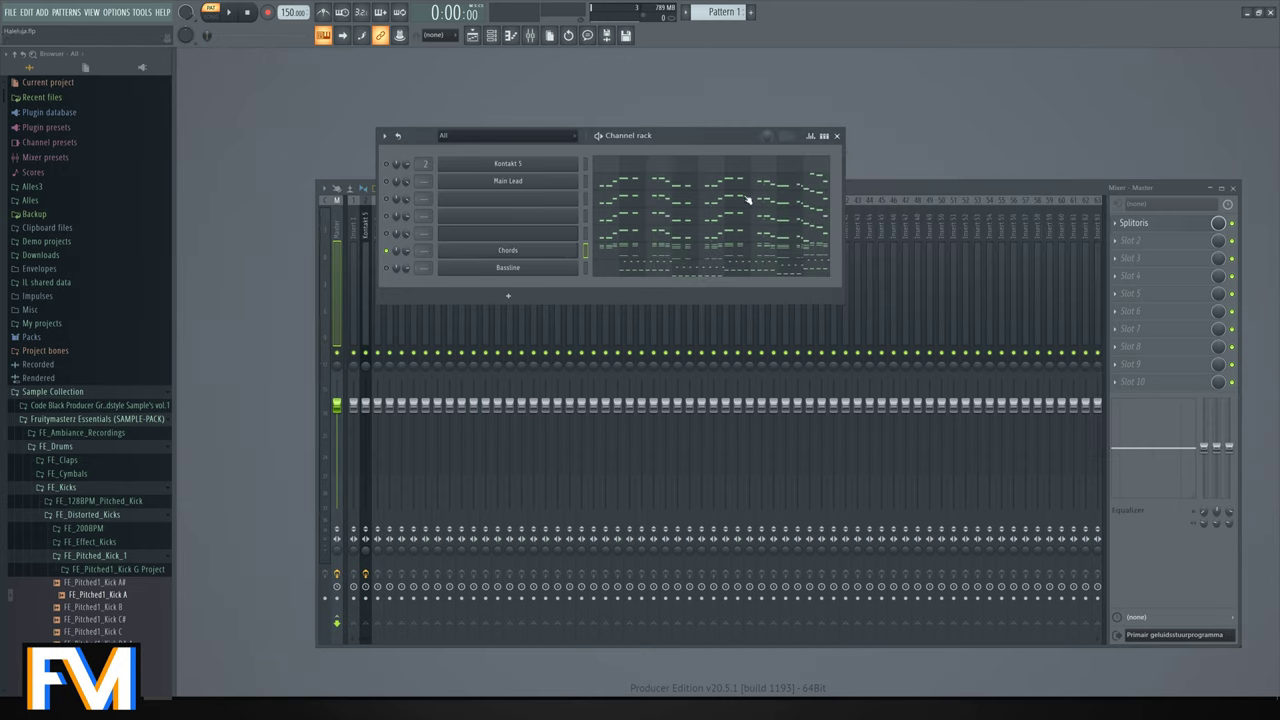
# Insert a Spire_x64_v1.1.15 instrument channel at the Chords channel.
pyautogui.click(1105, 159)
pyautogui.rightClick(580, 247)
pyautogui.moveTo(640, 322)
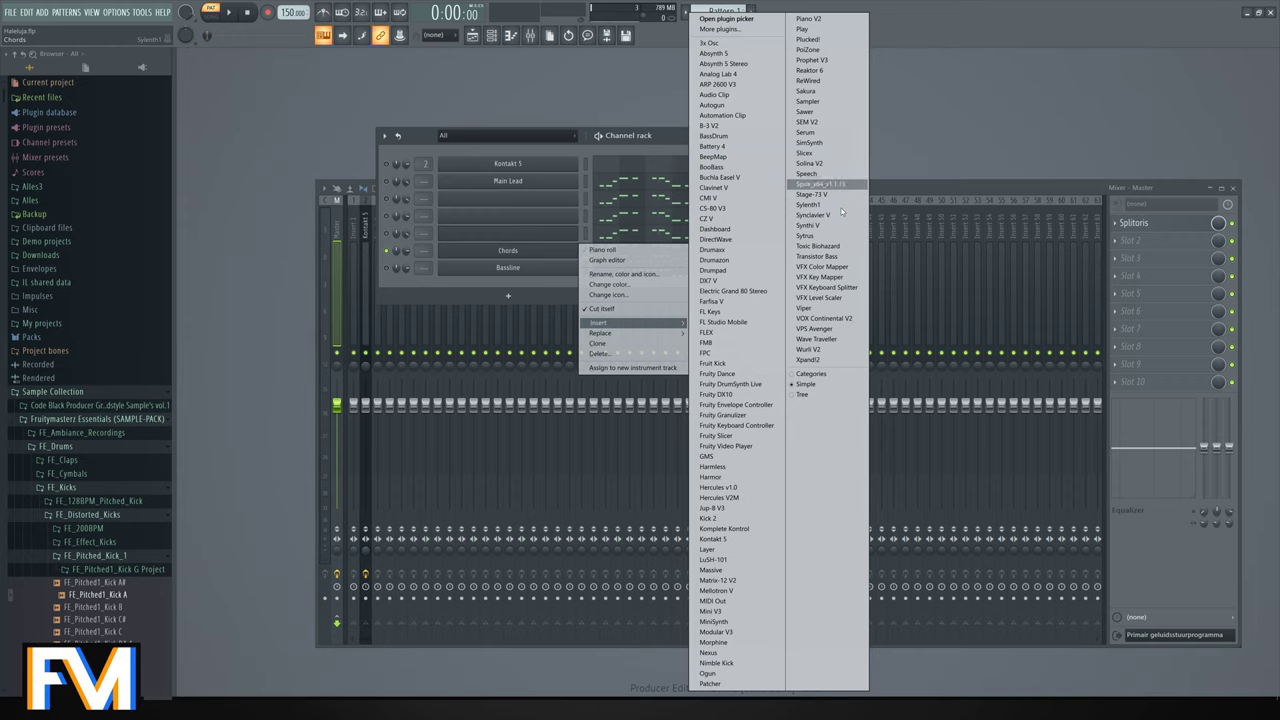
pyautogui.click(820, 184)
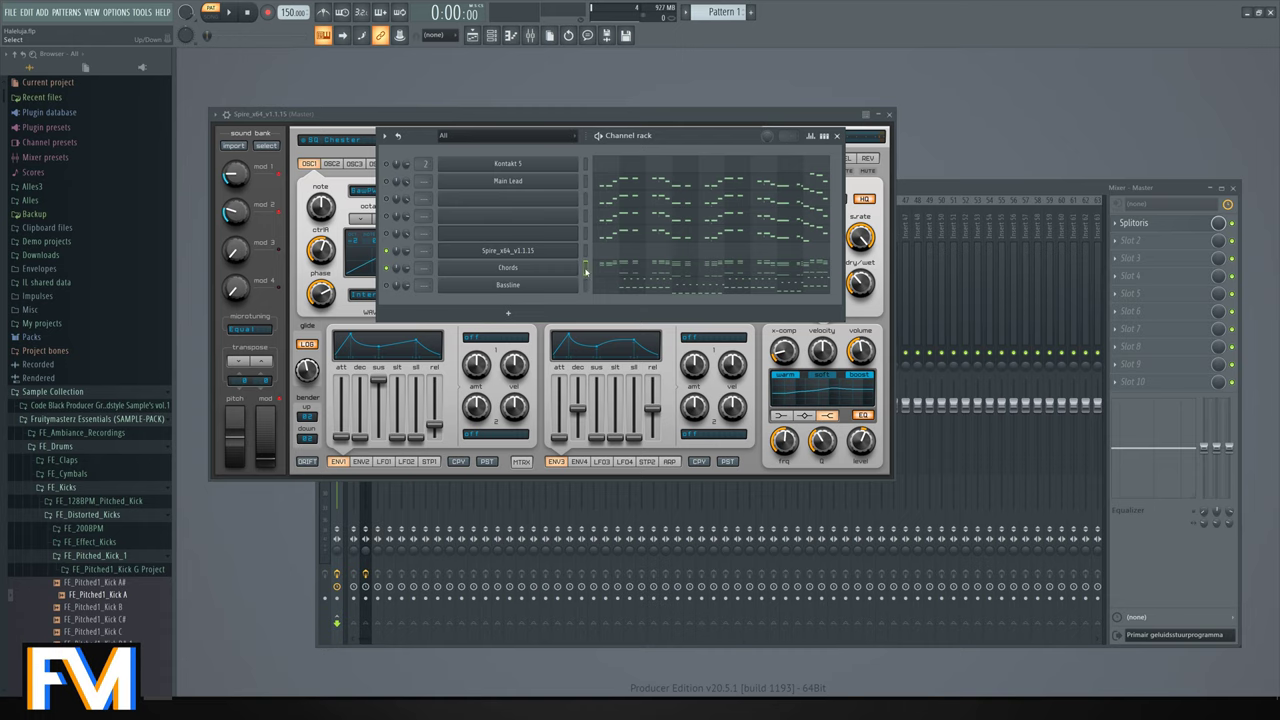
# Move the new Spire channel directly below Chords and clear its name.
pyautogui.keyDown('shift'); pyautogui.scroll(-1, 554, 254); pyautogui.keyUp('shift')
pyautogui.rightClick(557, 270)
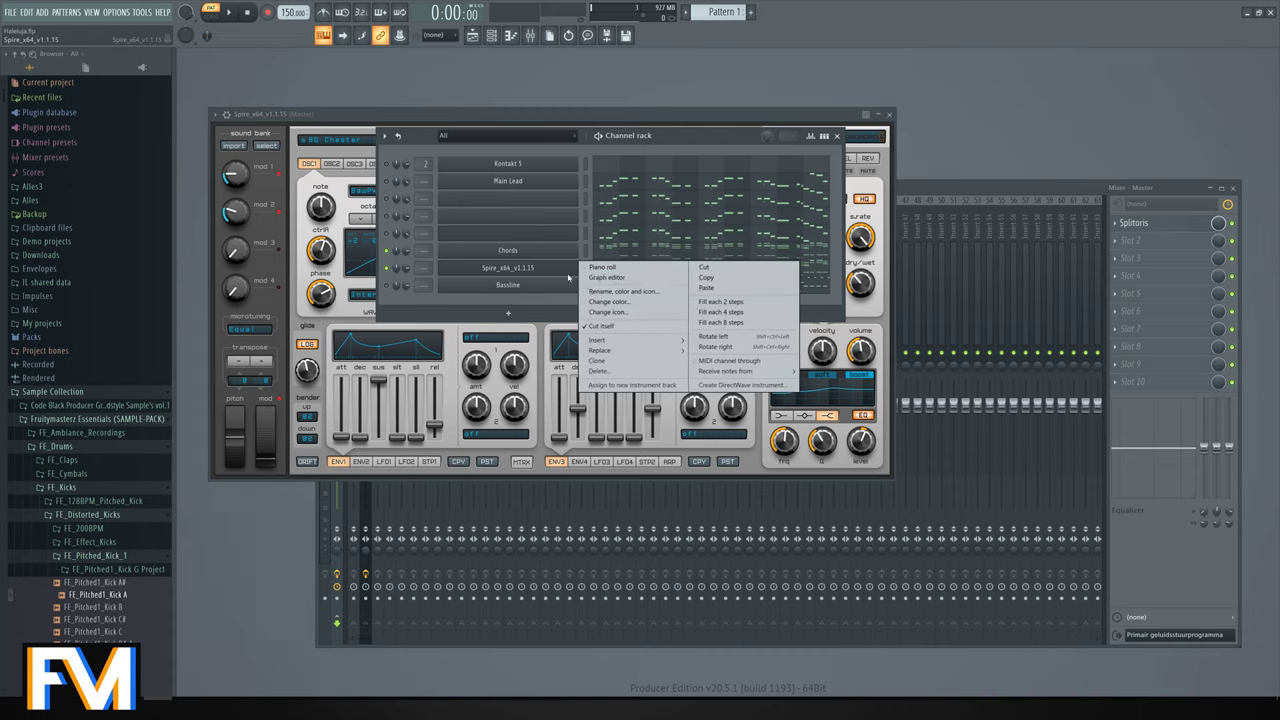
pyautogui.click(604, 292)
pyautogui.write('Bassline')
pyautogui.press('Return')
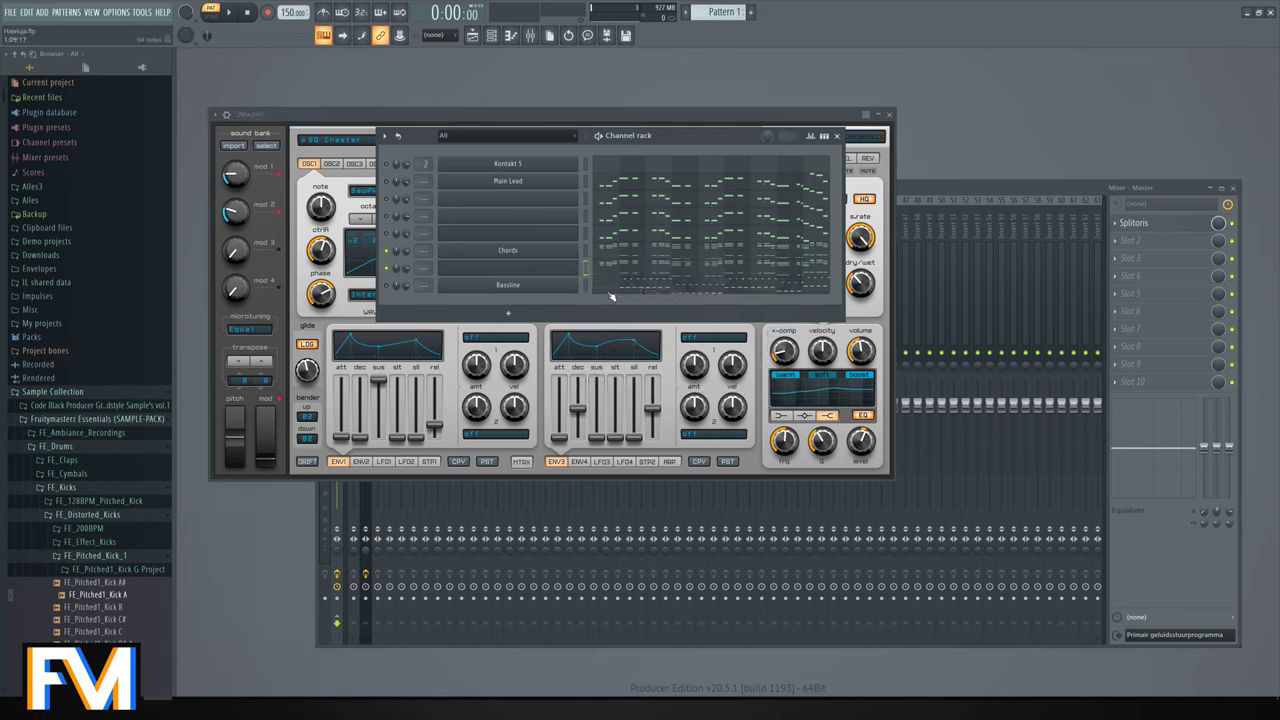
# In the Spire synth, select the Massive Harmonics - Smooth EDM bank and load preset 004, CH The Filler.
pyautogui.click(468, 269)
pyautogui.click(468, 269)
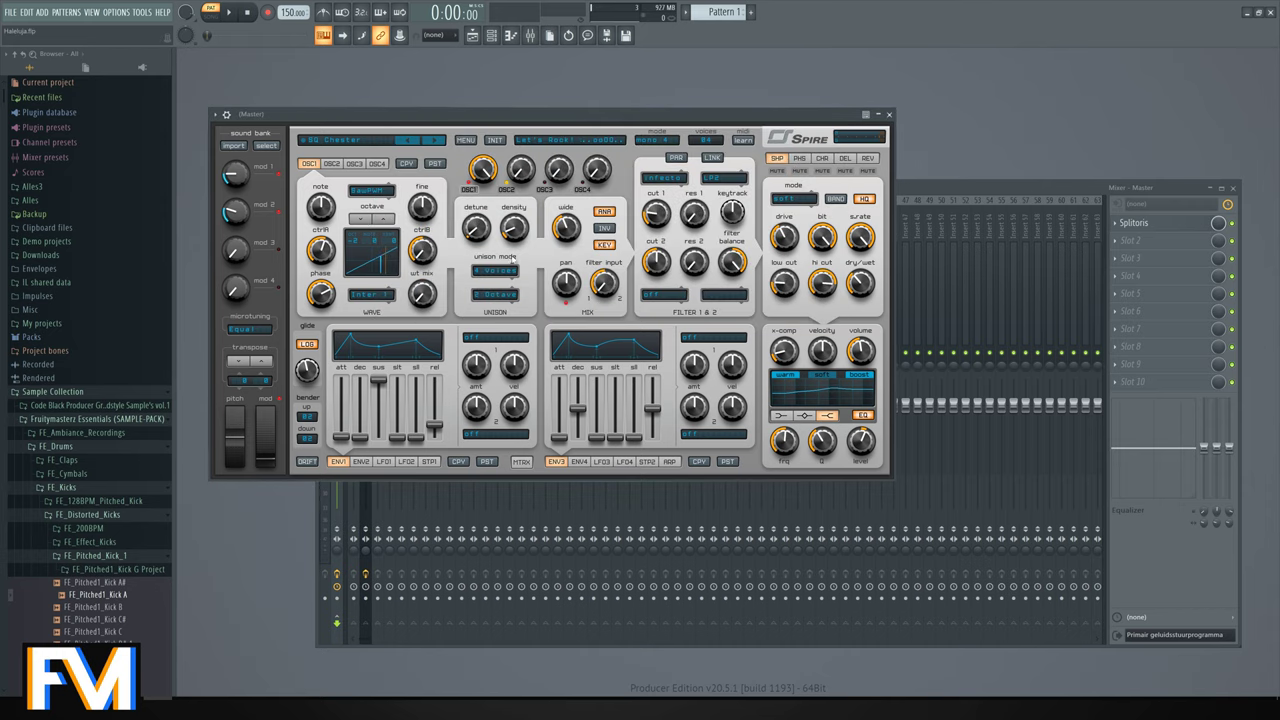
pyautogui.click(355, 140)
pyautogui.click(465, 140)
pyautogui.moveTo(470, 152)
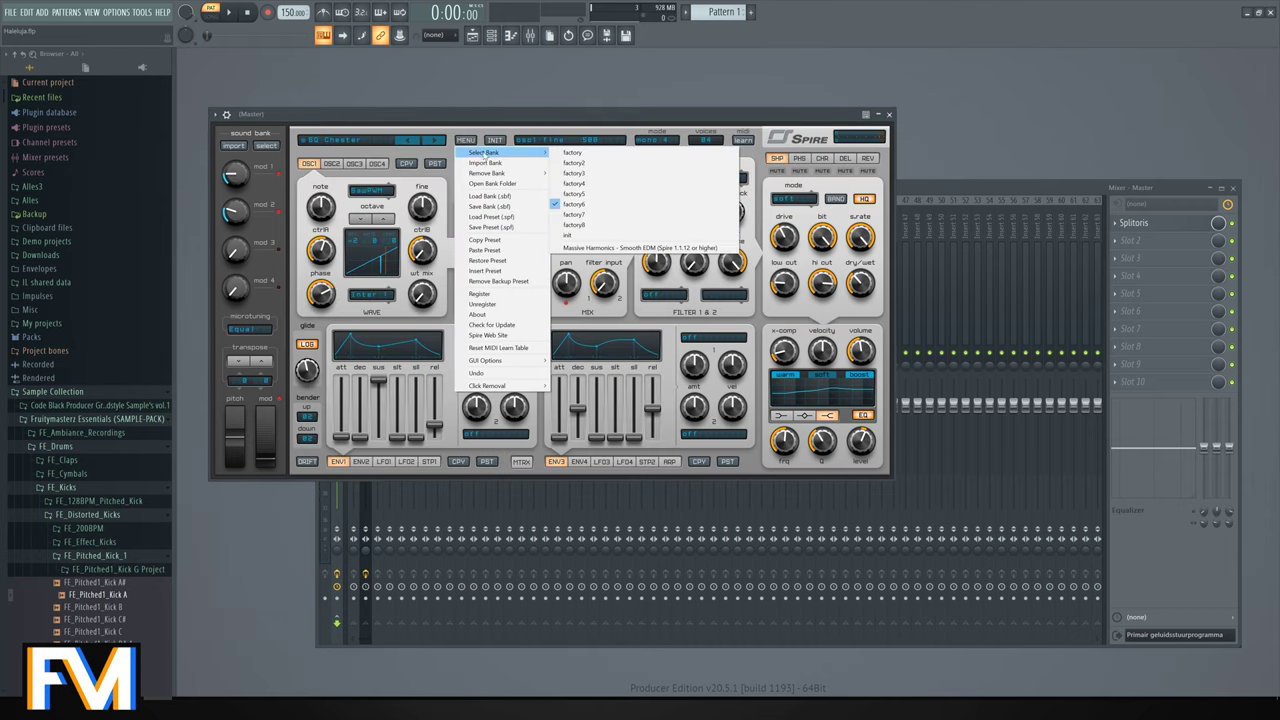
pyautogui.click(620, 249)
pyautogui.click(368, 145)
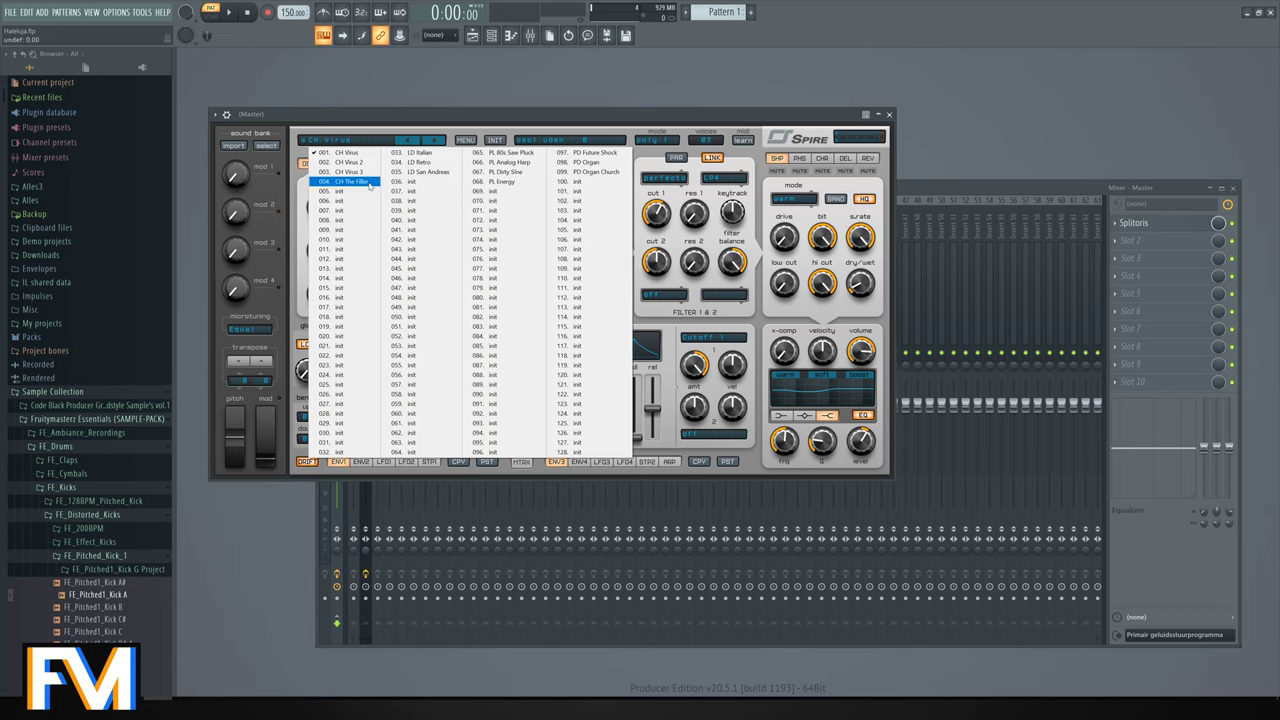
pyautogui.click(340, 182)
# Audition the Spire preset and mute its delay and reverb effects.
pyautogui.moveTo(436, 437); pyautogui.dragTo(436, 445)
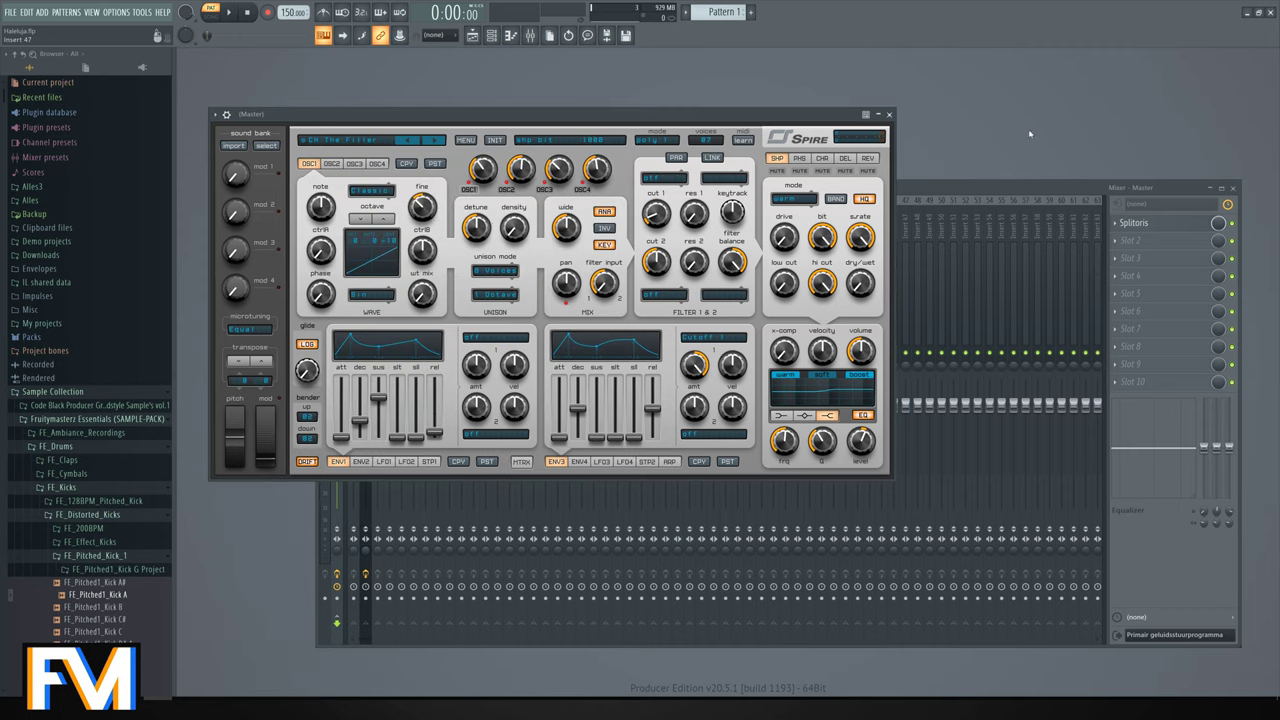
pyautogui.press('F6')
pyautogui.press('space')
pyautogui.click(840, 118)
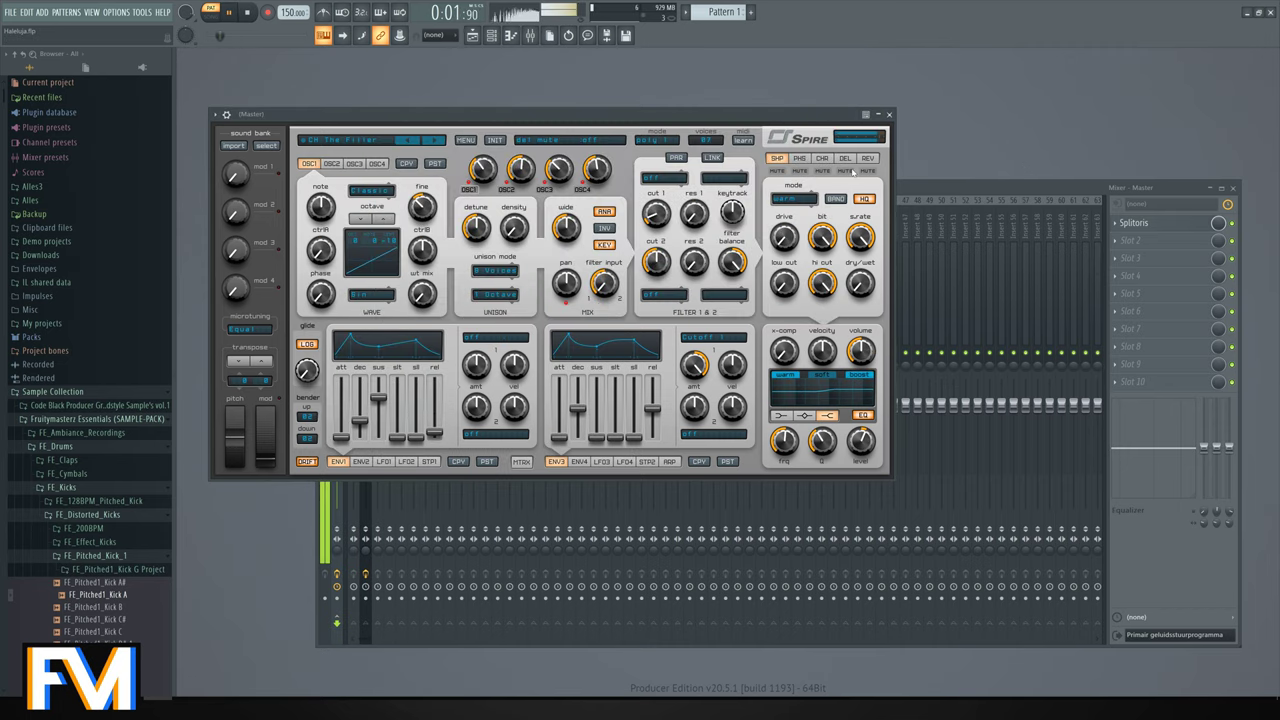
pyautogui.click(847, 170)
pyautogui.click(868, 170)
pyautogui.press('F6')
pyautogui.press('space')
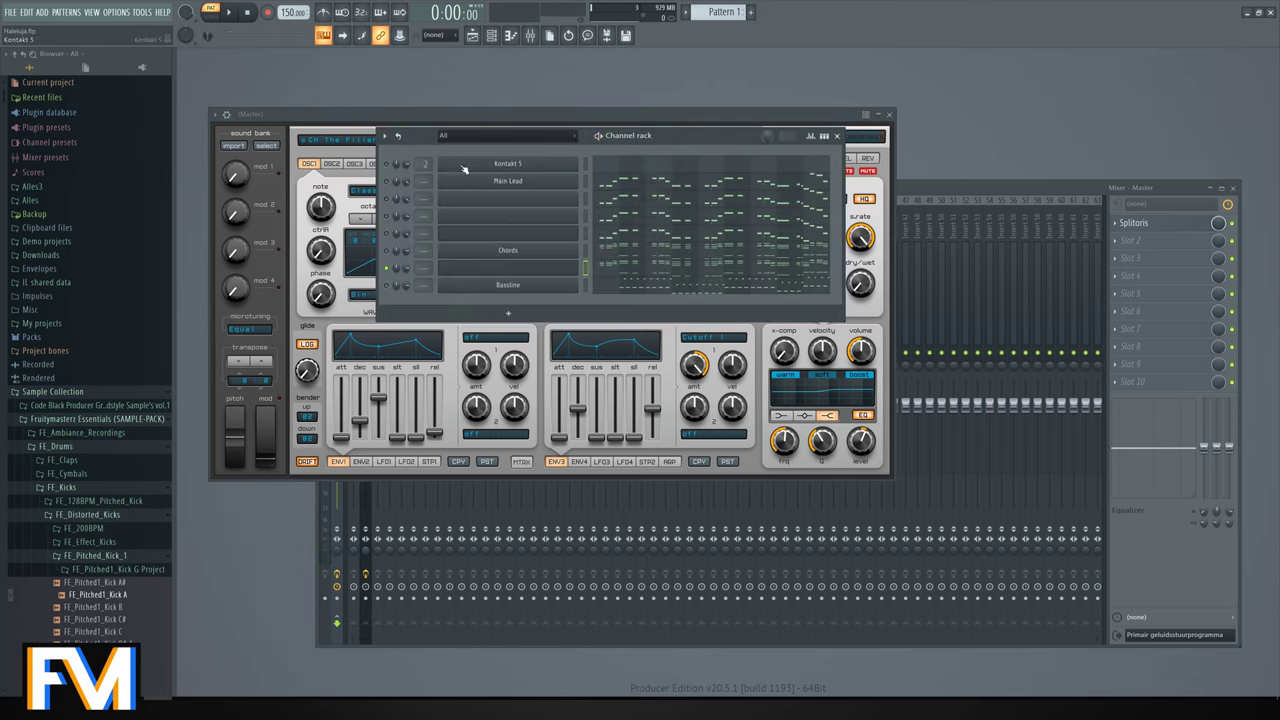
# Play the Spire layer together with the Chords channel to compare the two.
pyautogui.rightClick(387, 251)
pyautogui.press('space')
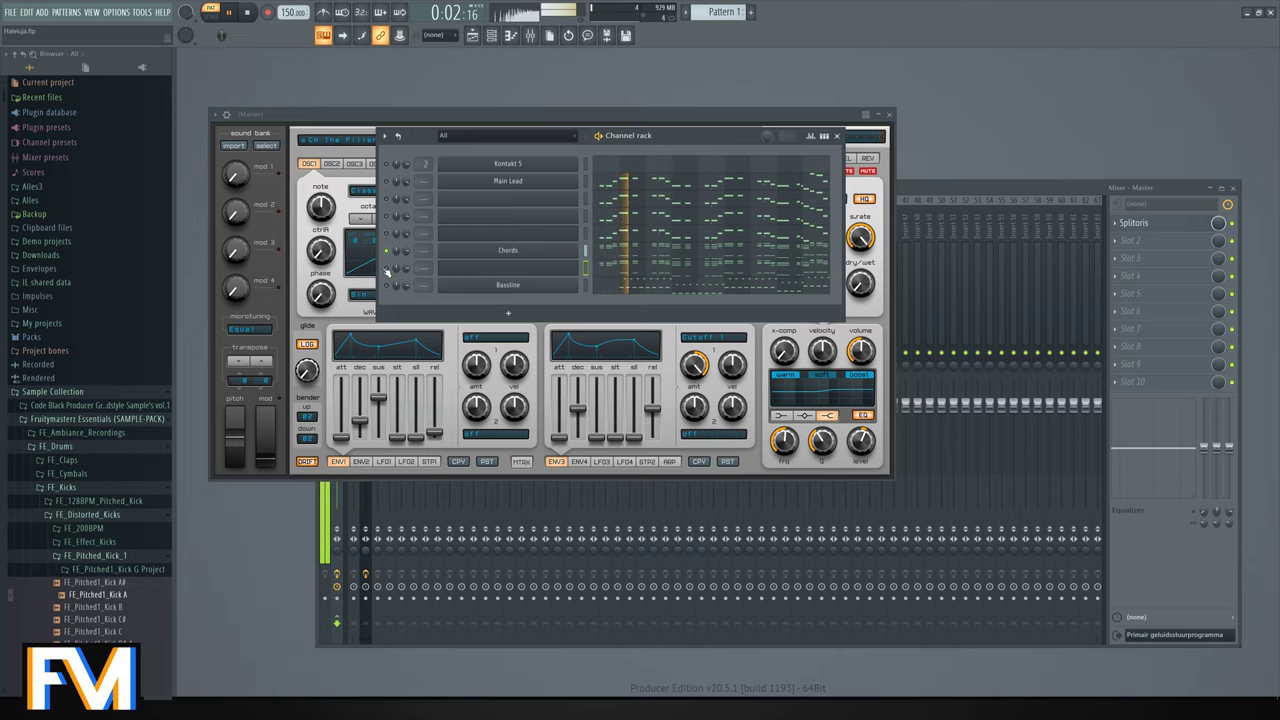
pyautogui.press('space')
# Disable Splitoris on the master track and audition the Chords and Spire layers with and without the Bassline.
pyautogui.press('F9')
pyautogui.press('F6')
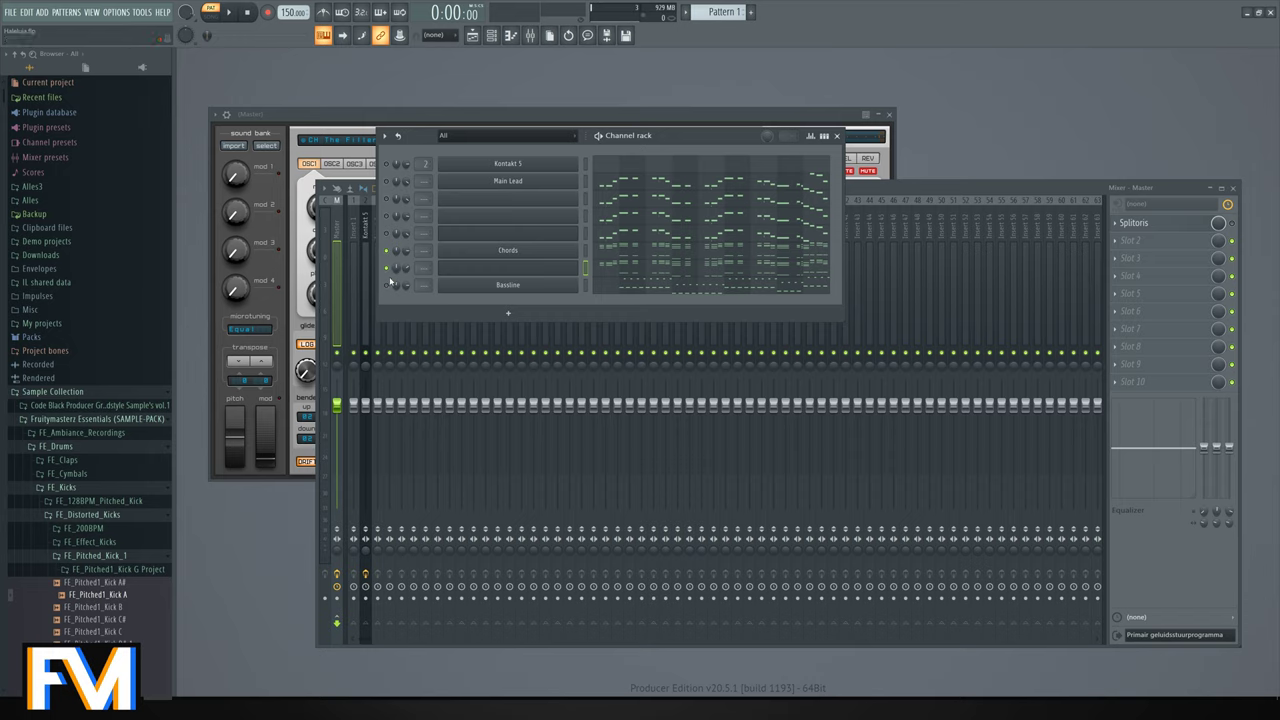
pyautogui.press('space')
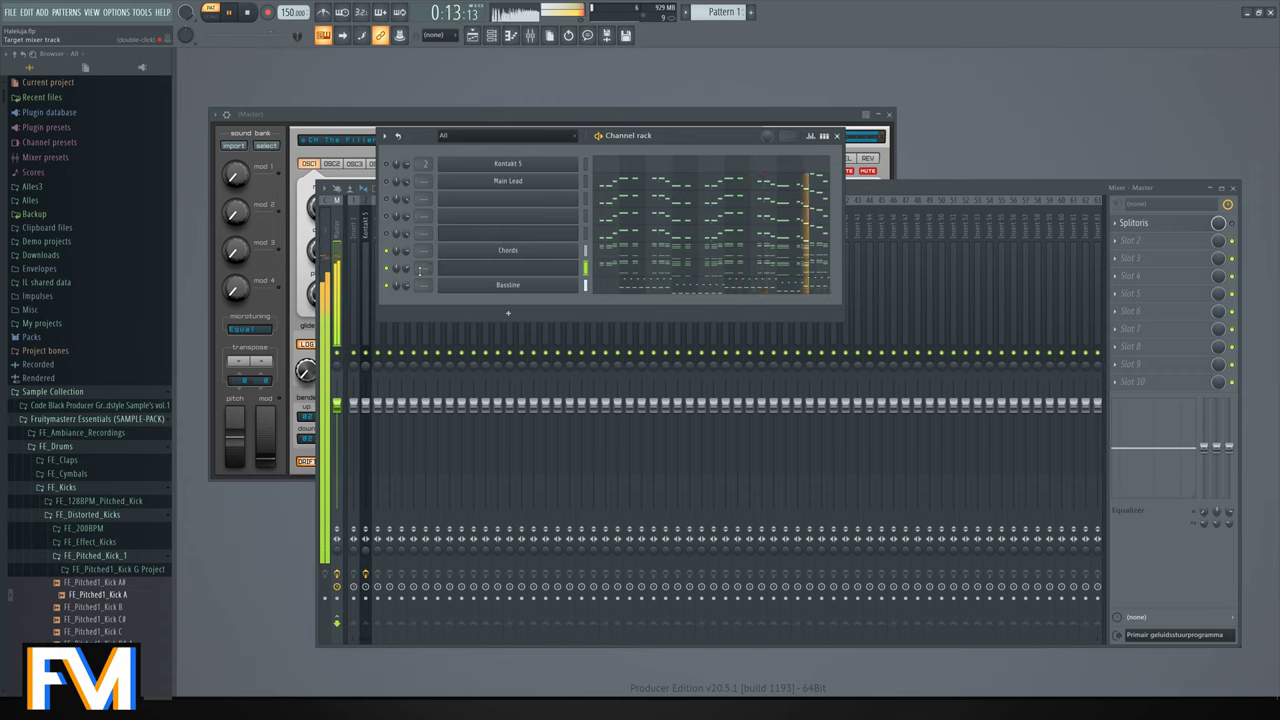
pyautogui.press('space')
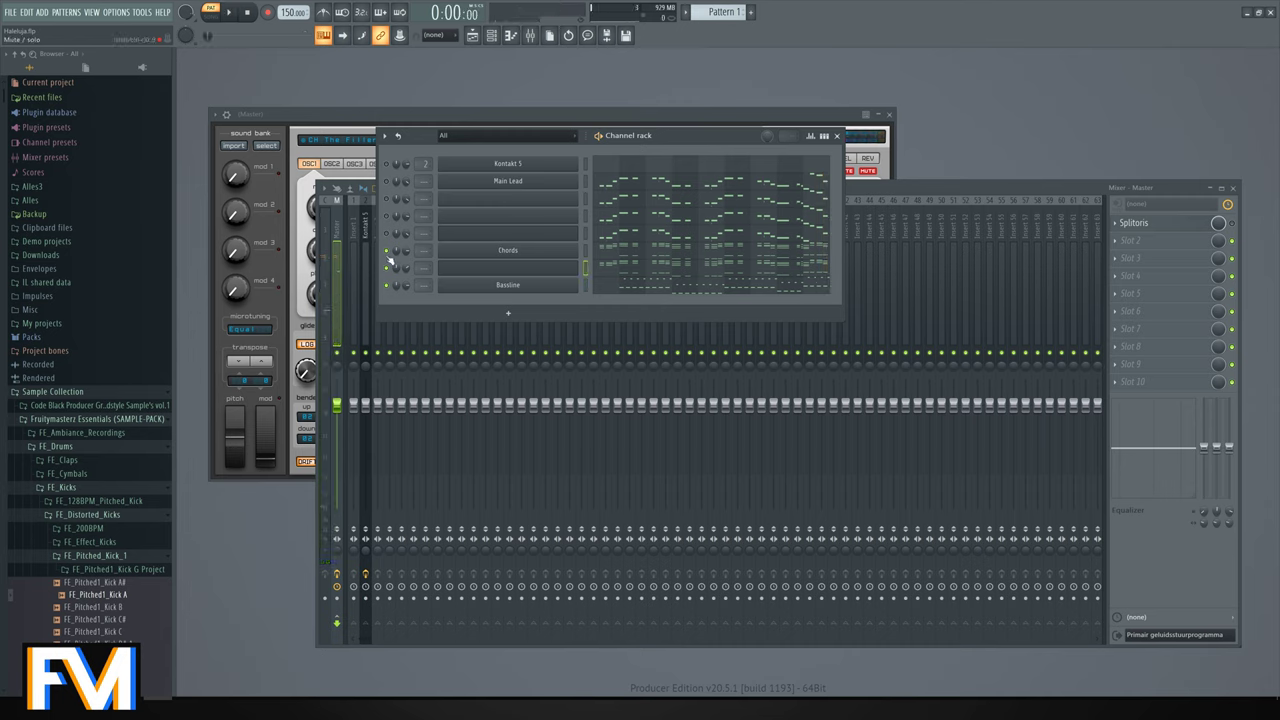
pyautogui.press('space')
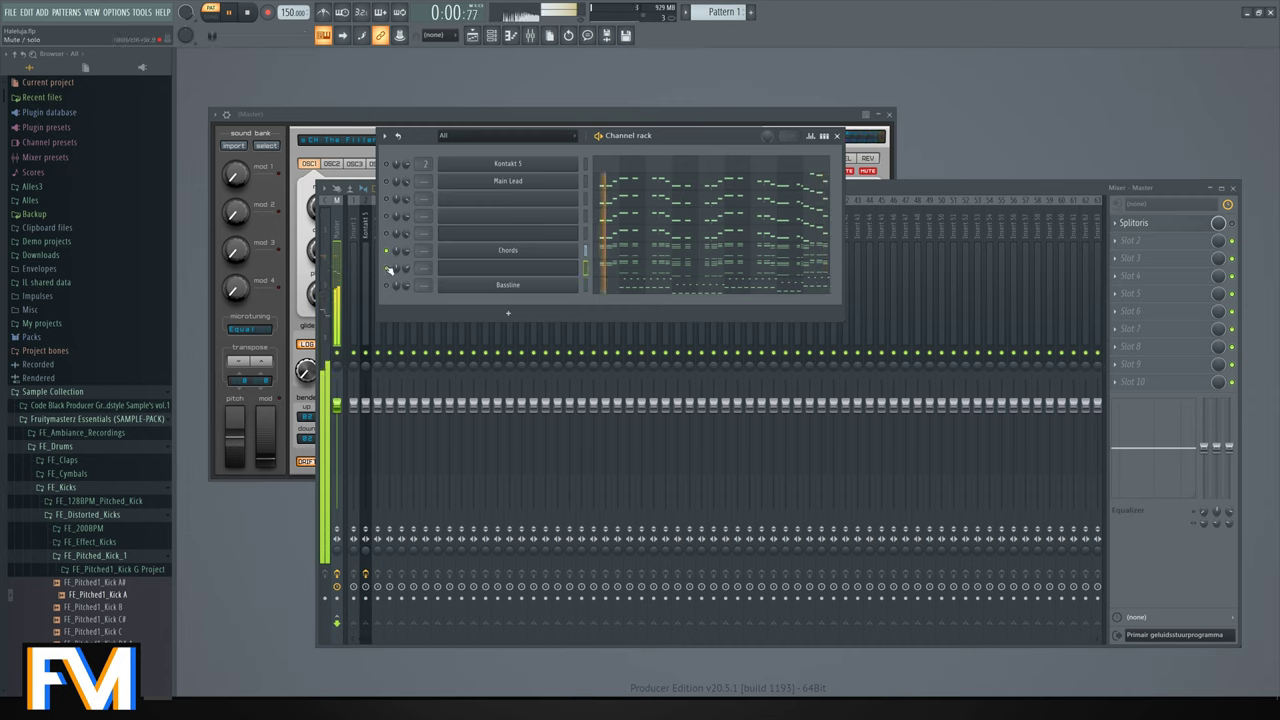
pyautogui.press('space')
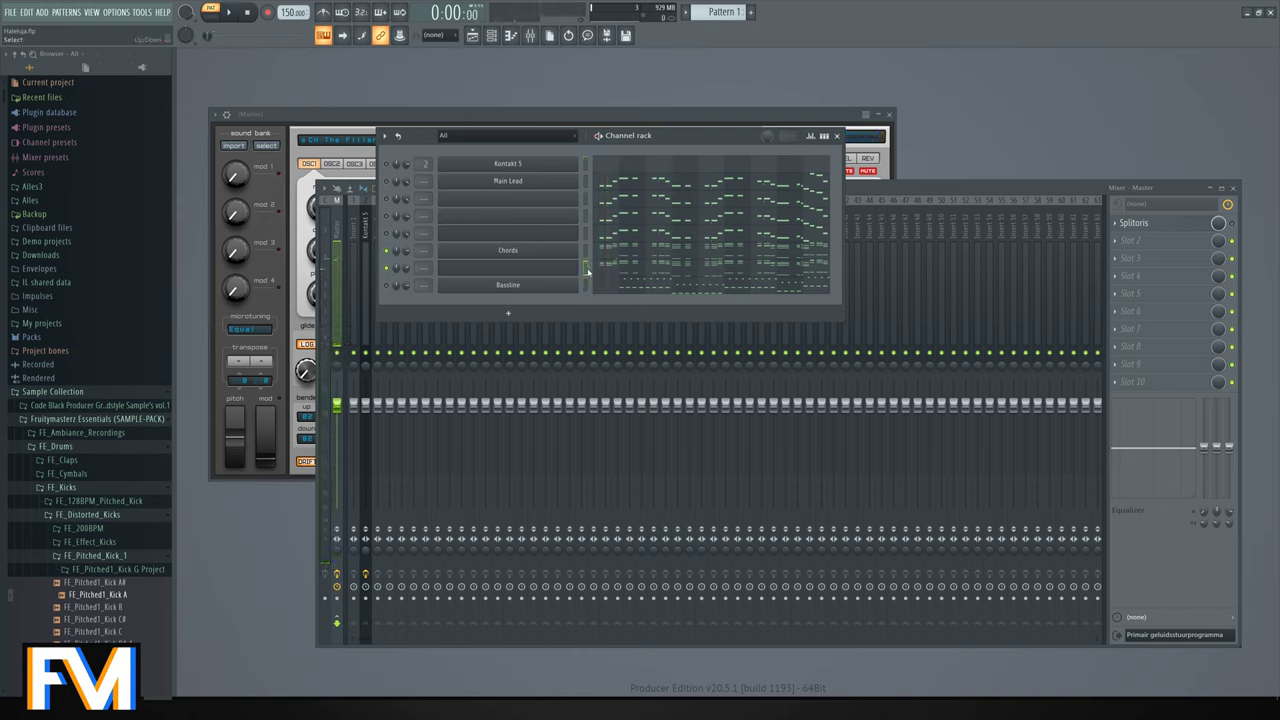
# Clone the Chords channel, place the copy below the Spire layer and clear its name.
pyautogui.rightClick(553, 285)
pyautogui.rightClick(553, 252)
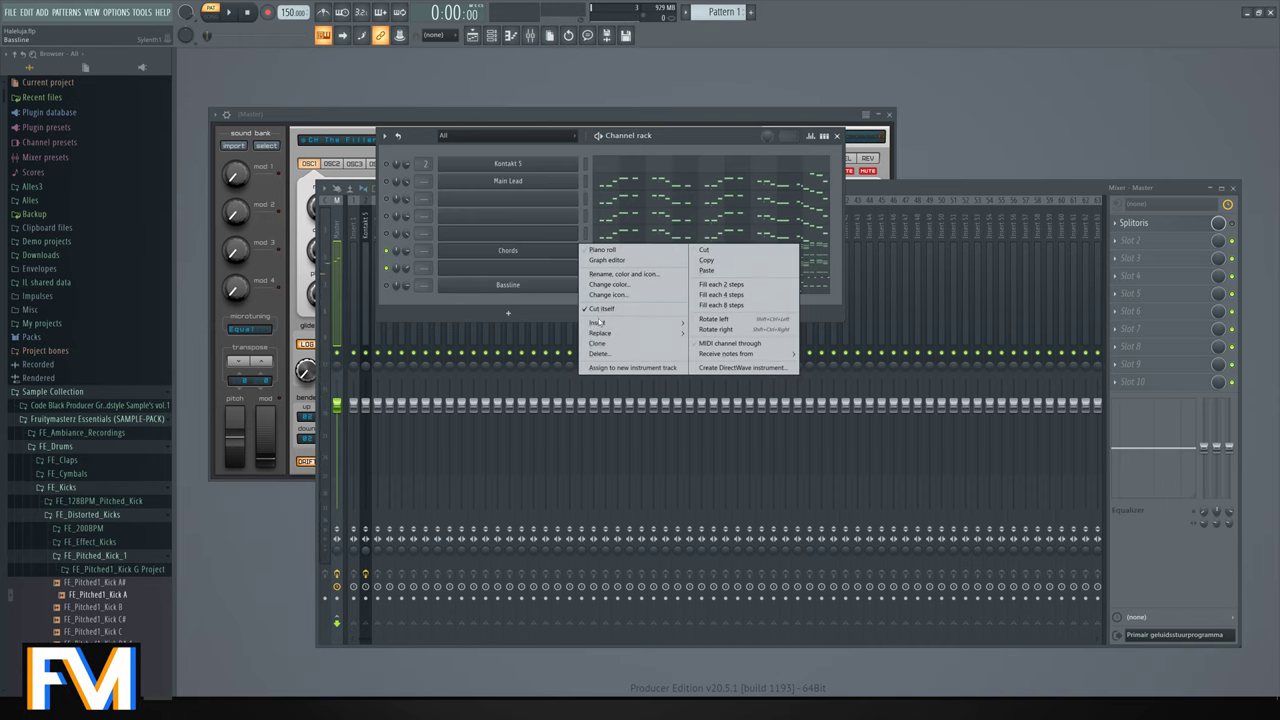
pyautogui.click(588, 343)
pyautogui.click(547, 258)
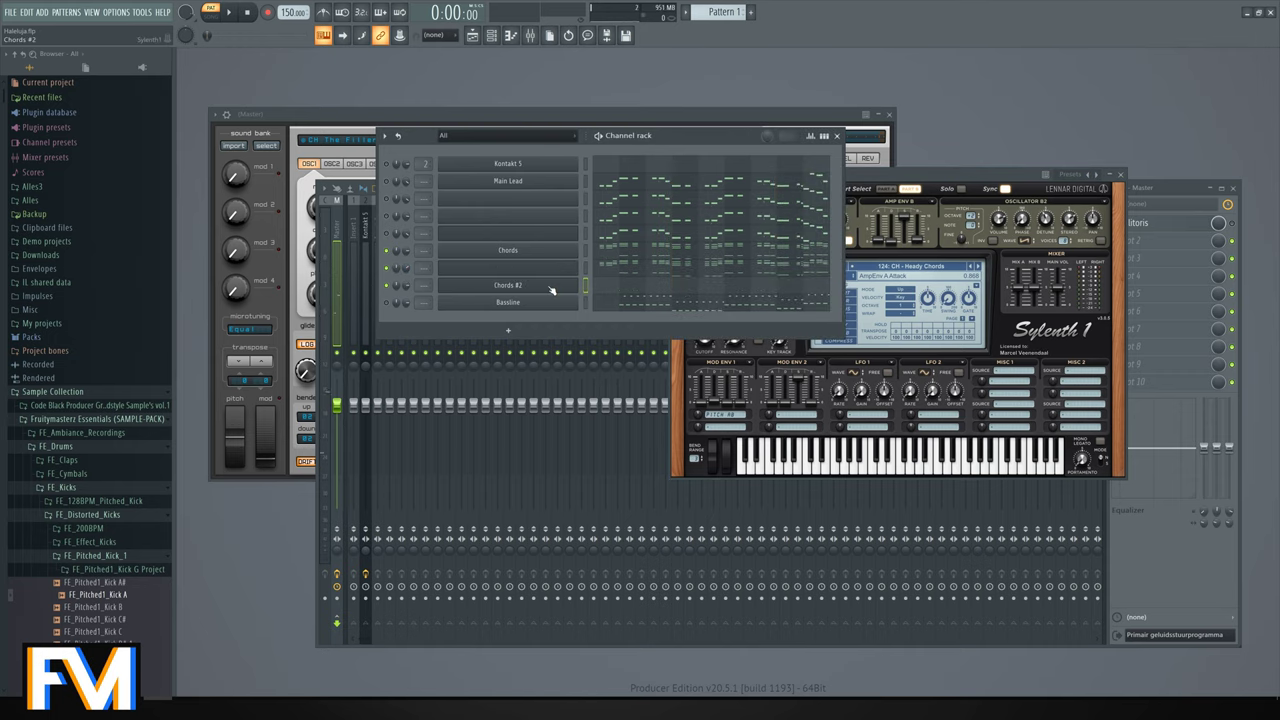
pyautogui.rightClick(552, 287)
pyautogui.click(606, 307)
pyautogui.press('BackSpace')
pyautogui.press('Return')
# Load Sylenth1 preset 120: CH - Noisecontrollers in the cloned channel and move its window clear of the channel rack.
pyautogui.click(449, 286)
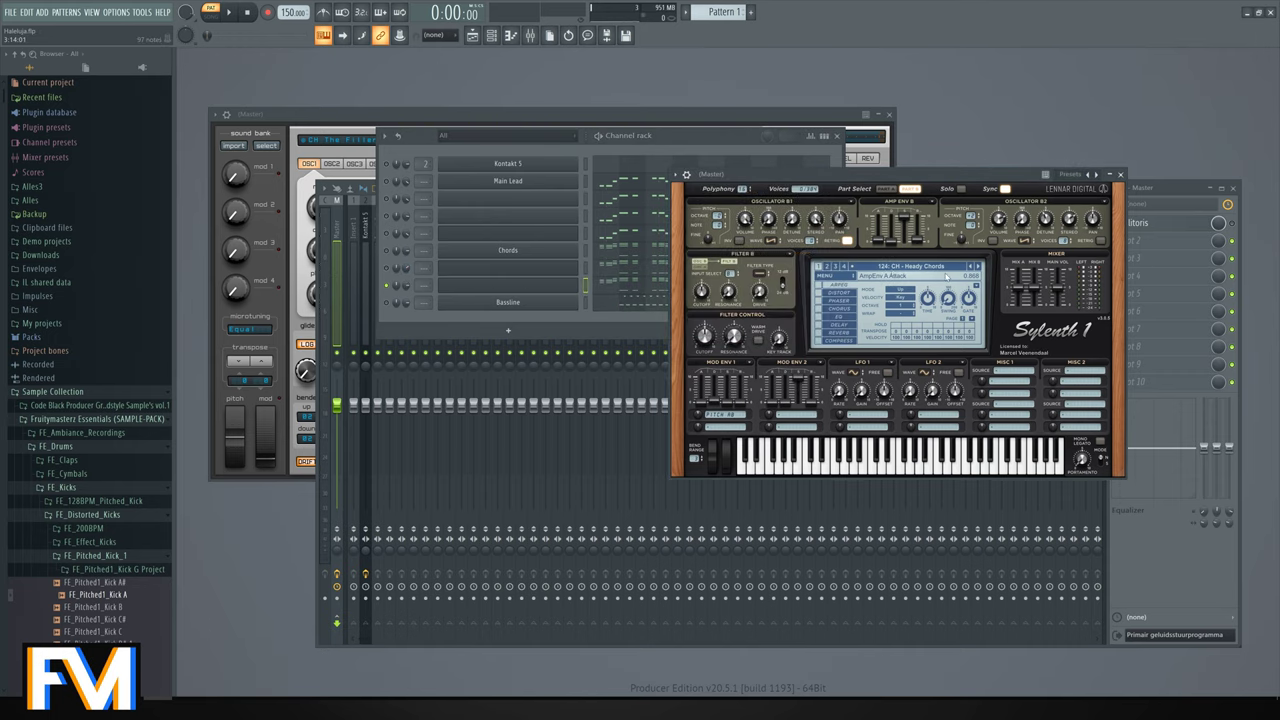
pyautogui.click(972, 277)
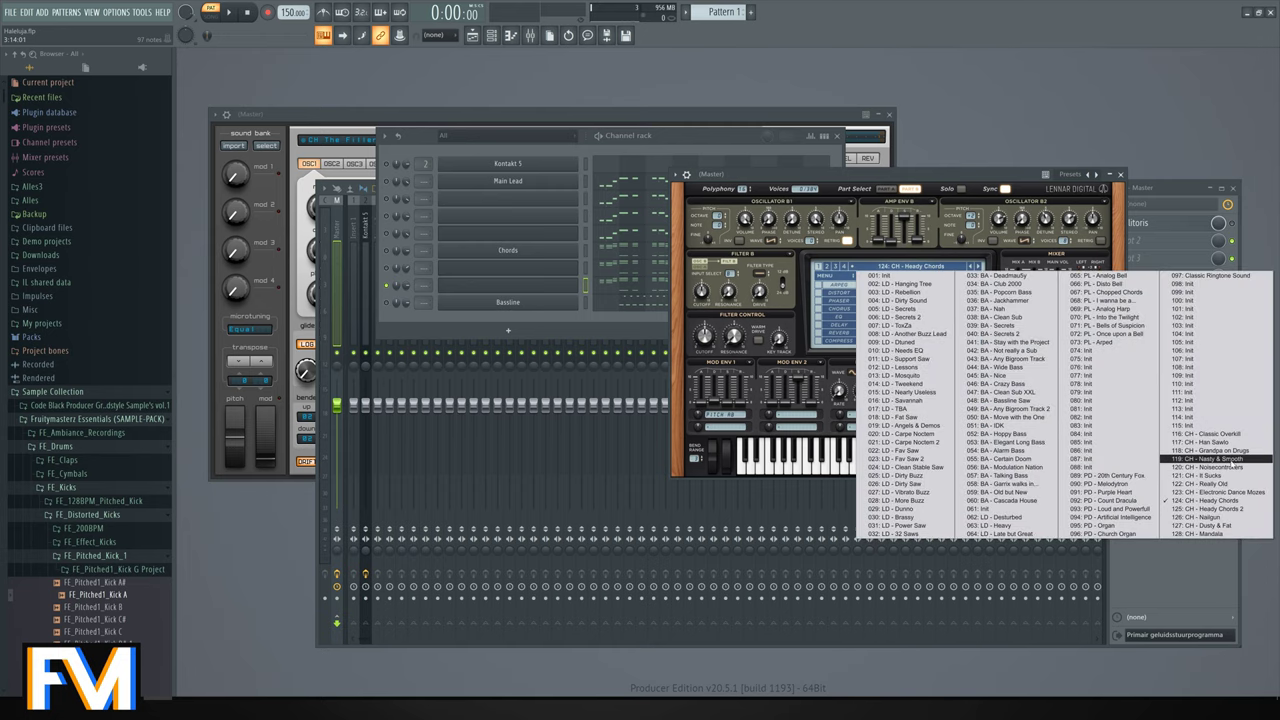
pyautogui.click(1195, 467)
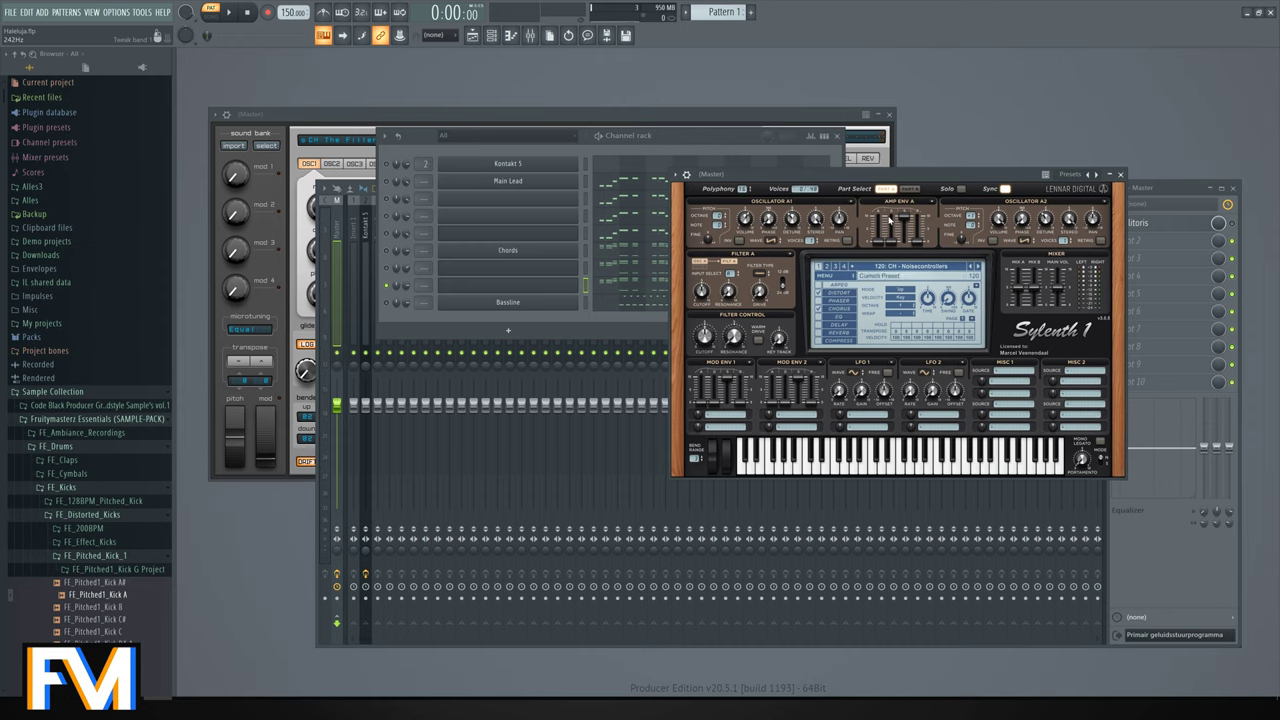
pyautogui.moveTo(970, 168); pyautogui.dragTo(1084, 122)
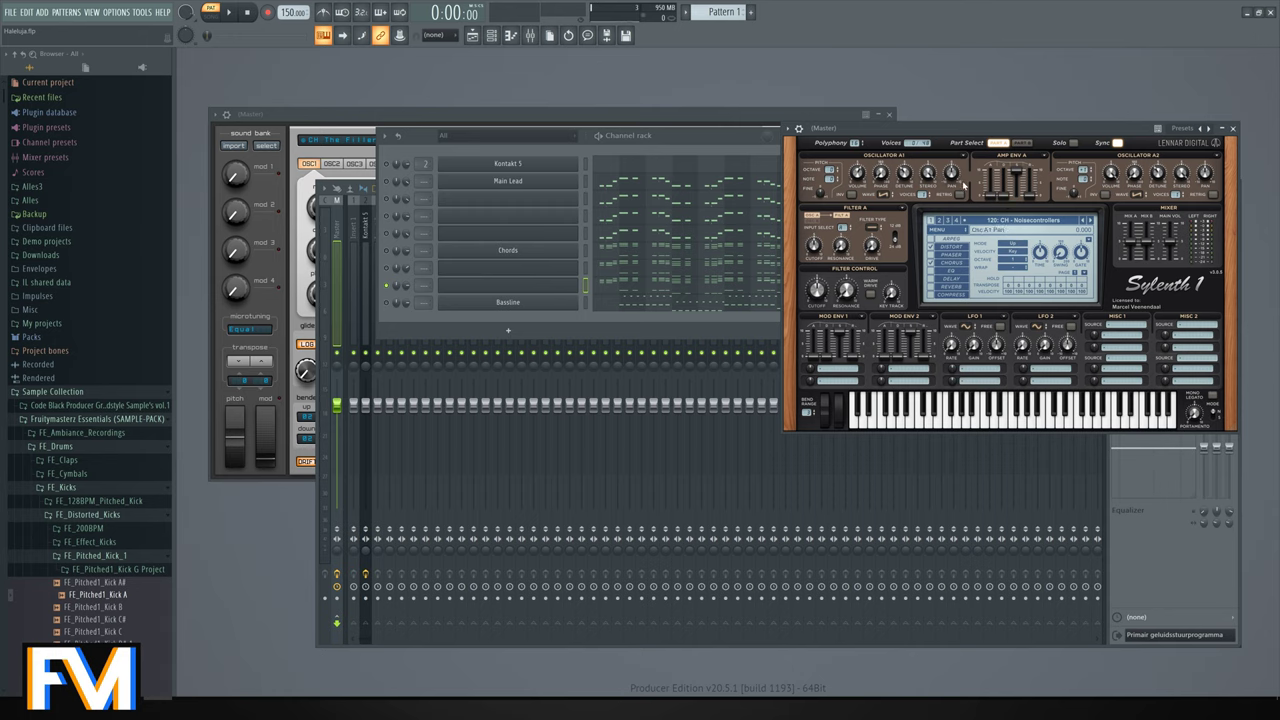
pyautogui.moveTo(1004, 128); pyautogui.dragTo(1010, 89)
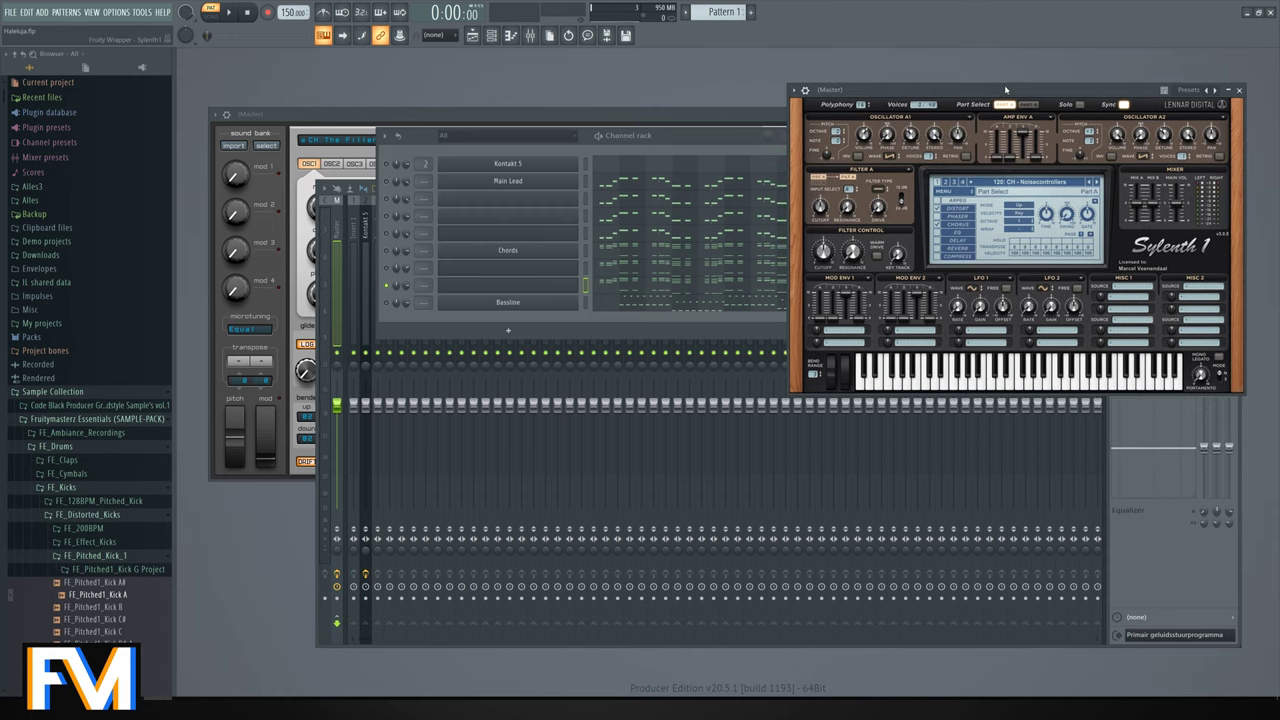
# Play the cloned Sylenth1 layer on its own and slightly lower its channel volume.
pyautogui.press('space')
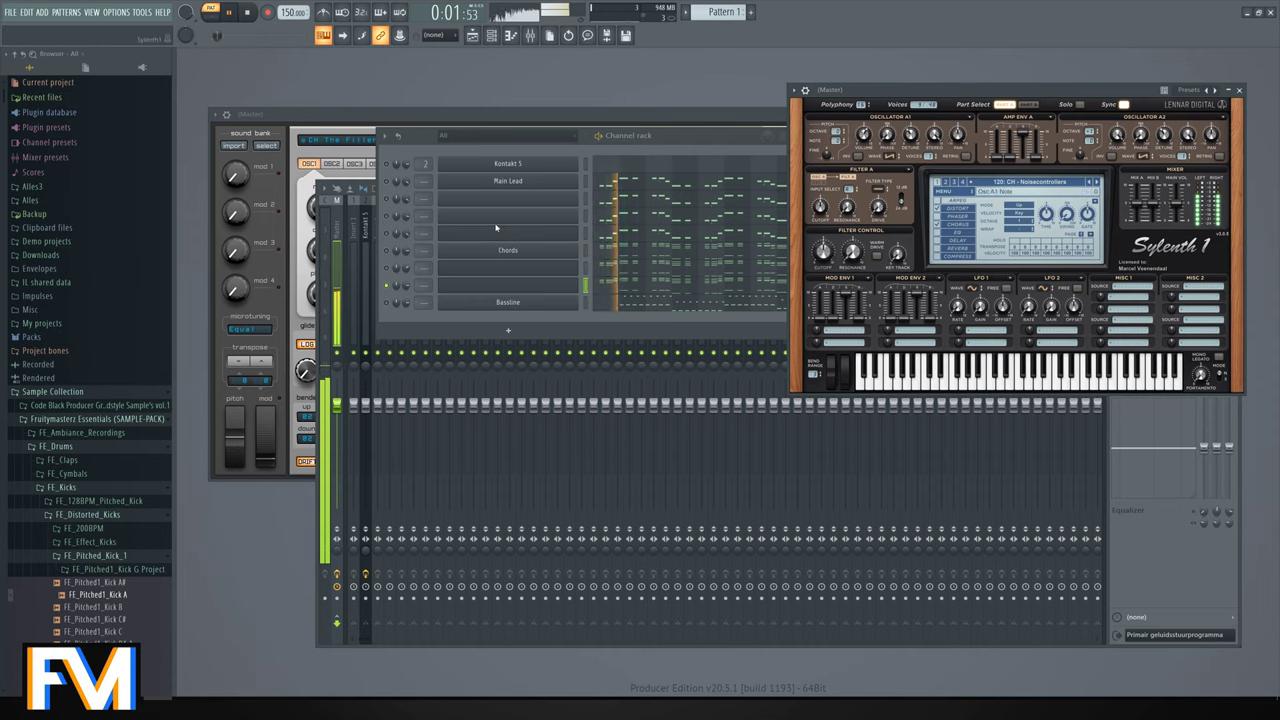
pyautogui.moveTo(405, 285); pyautogui.dragTo(405, 295)
pyautogui.press('space')
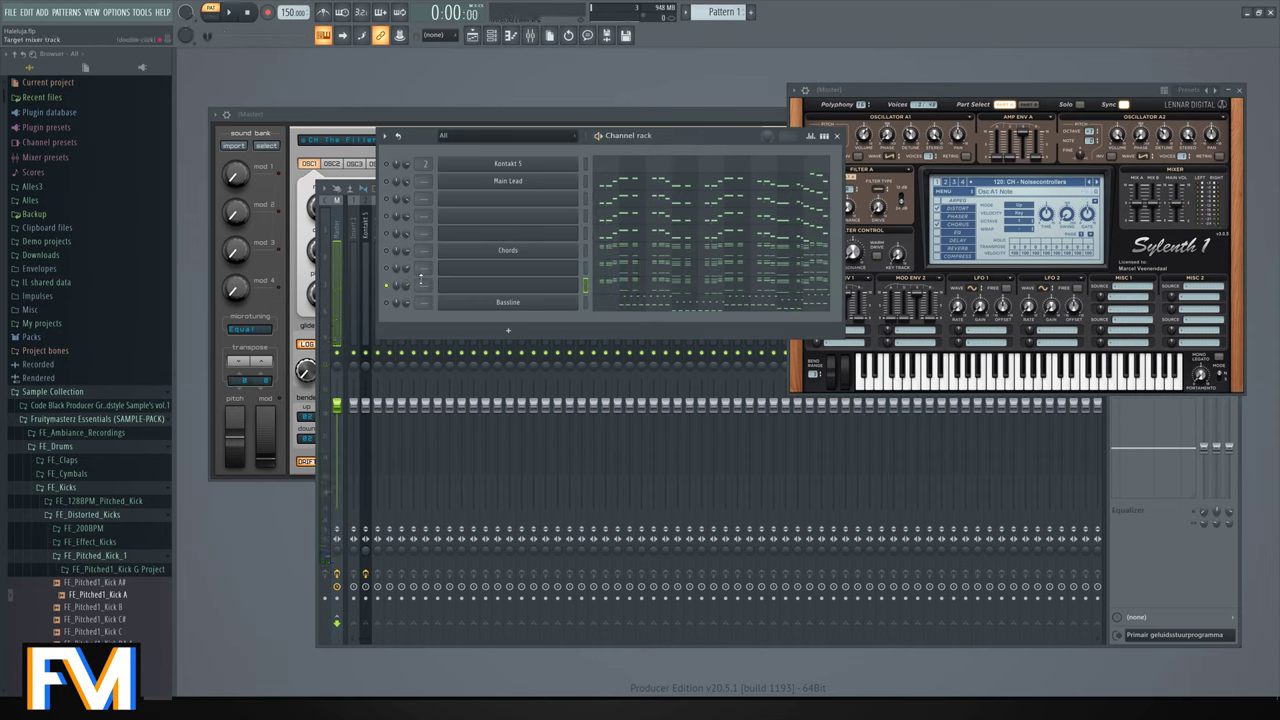
# Enable the Chords, Spire and cloned Sylenth1 channels and audition the three chord layers together.
pyautogui.click(386, 250)
pyautogui.click(386, 268)
pyautogui.click(386, 285)
pyautogui.press('space')
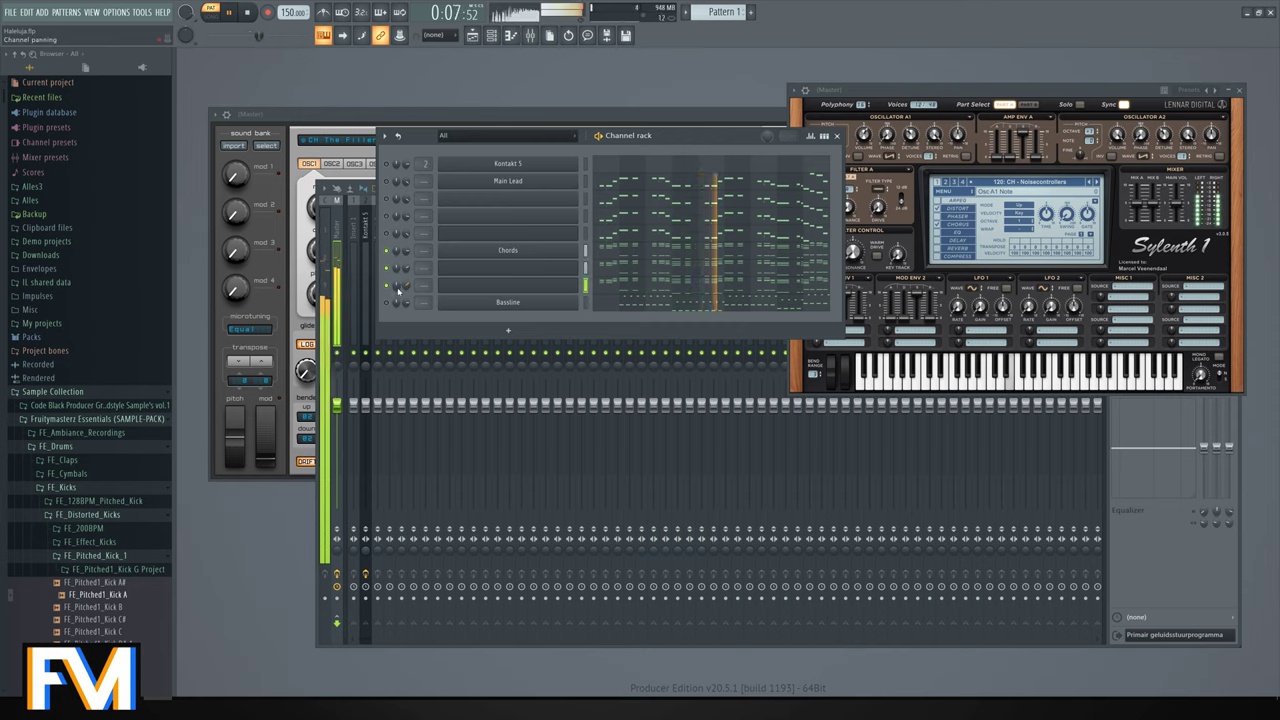
pyautogui.press('space')
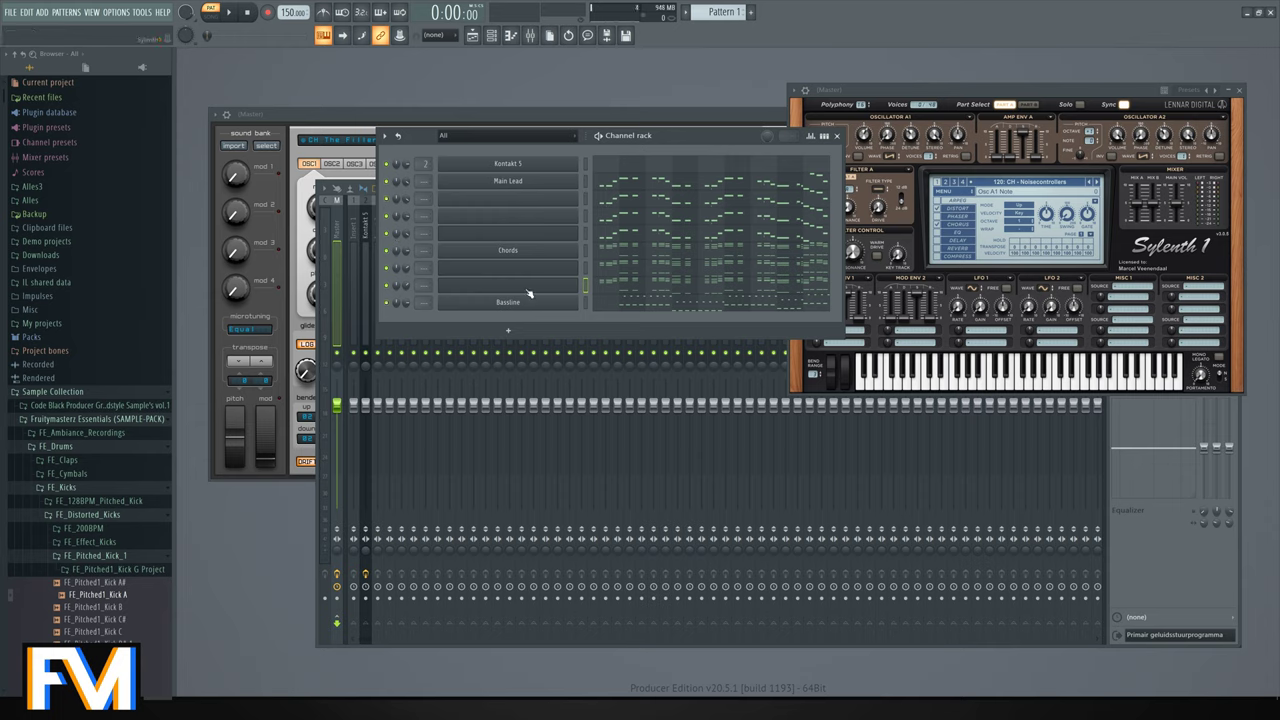
# Close the synth and mixer windows and play the full pattern with all channels enabled.
pyautogui.hotkey('ctrl', 'F12')
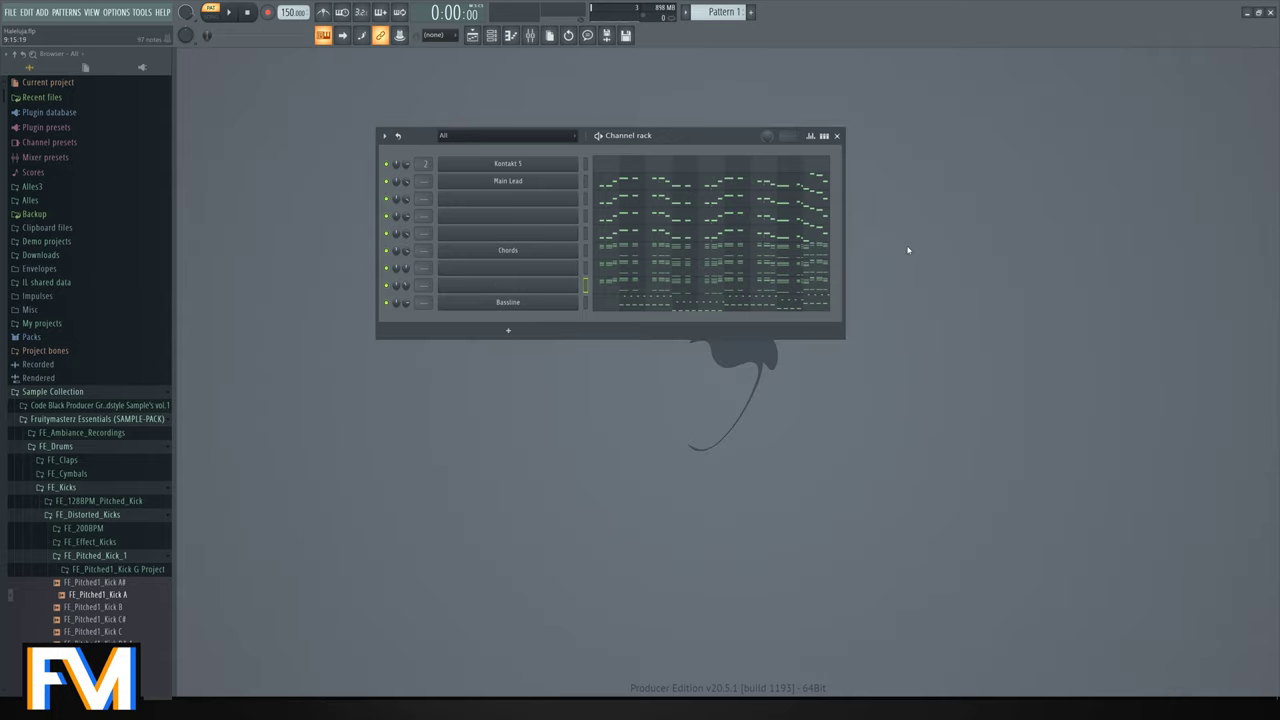
pyautogui.press('space')
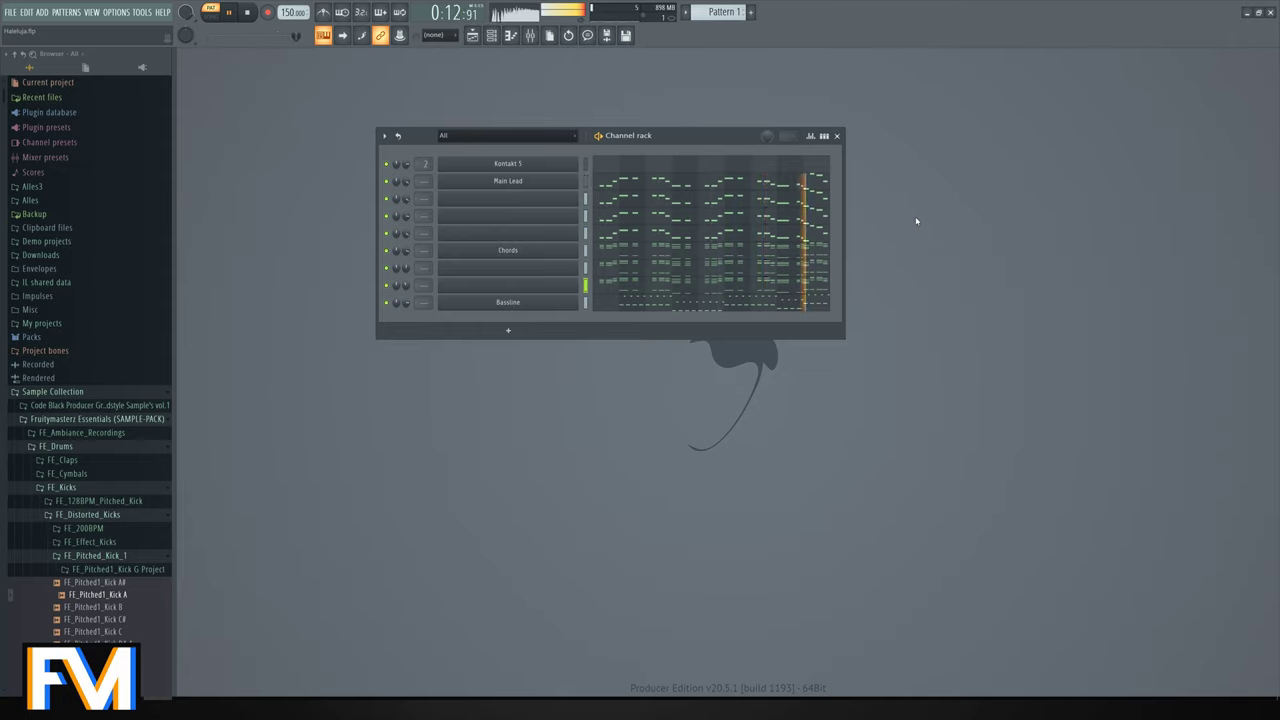
pyautogui.press('space')
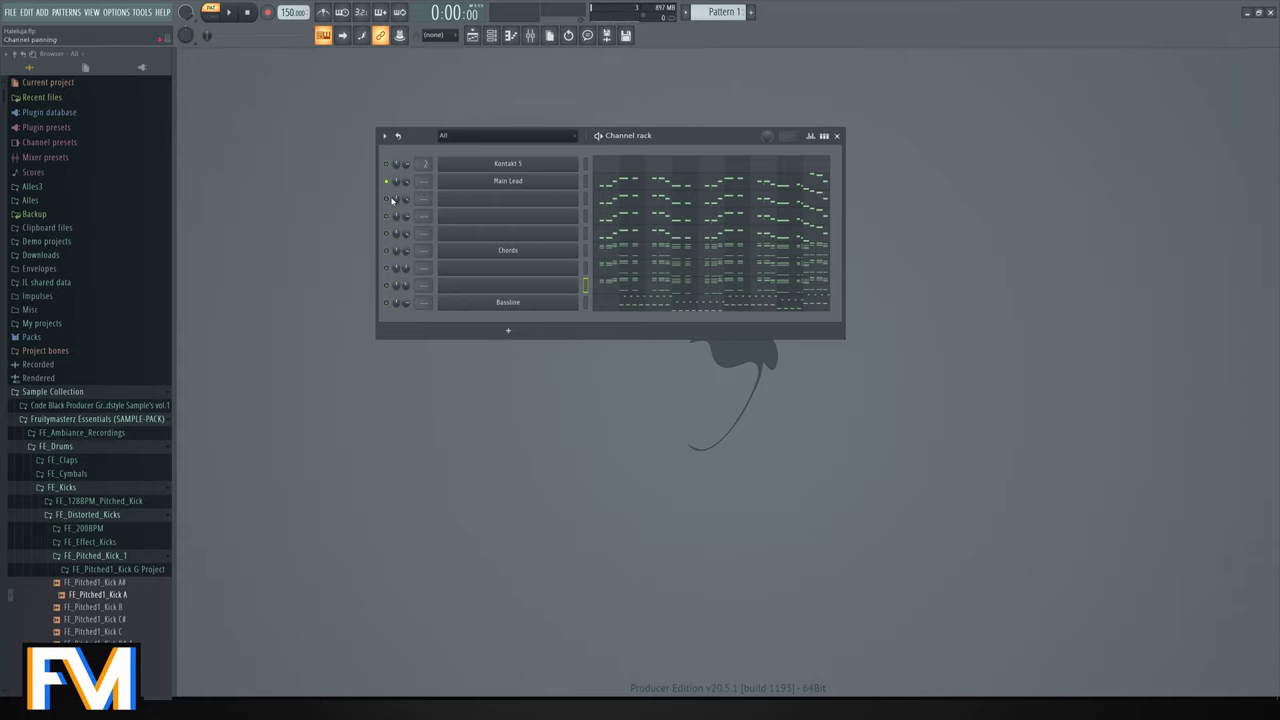
# In the Sylenth1 layer below Main Lead, route LFO 1 to Pitch A and B and set its wave to Random.
pyautogui.click(494, 199)
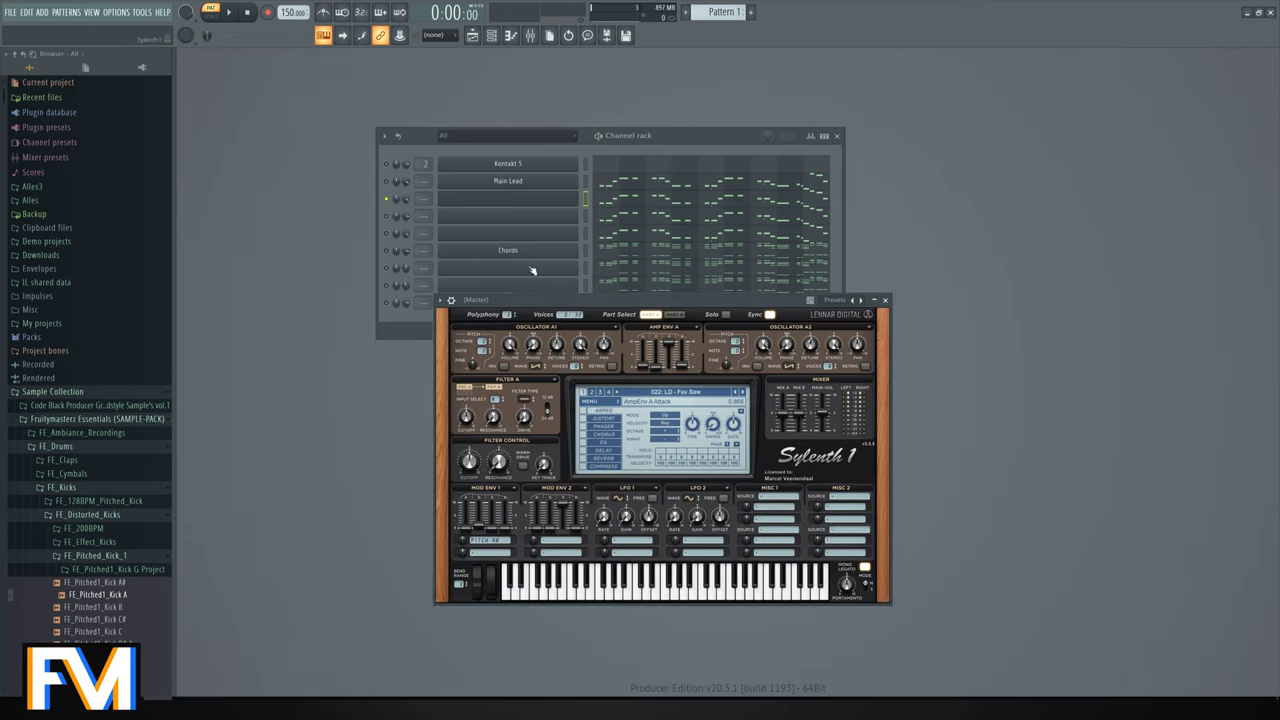
pyautogui.click(615, 540)
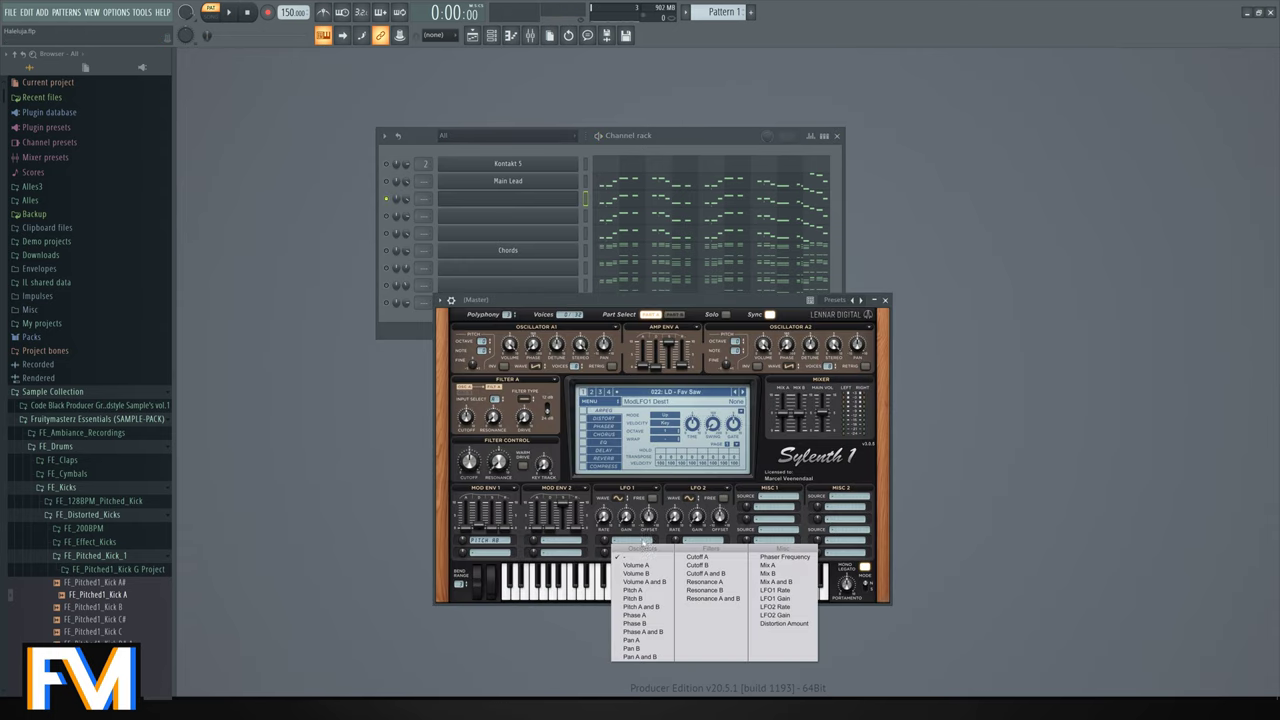
pyautogui.click(637, 590)
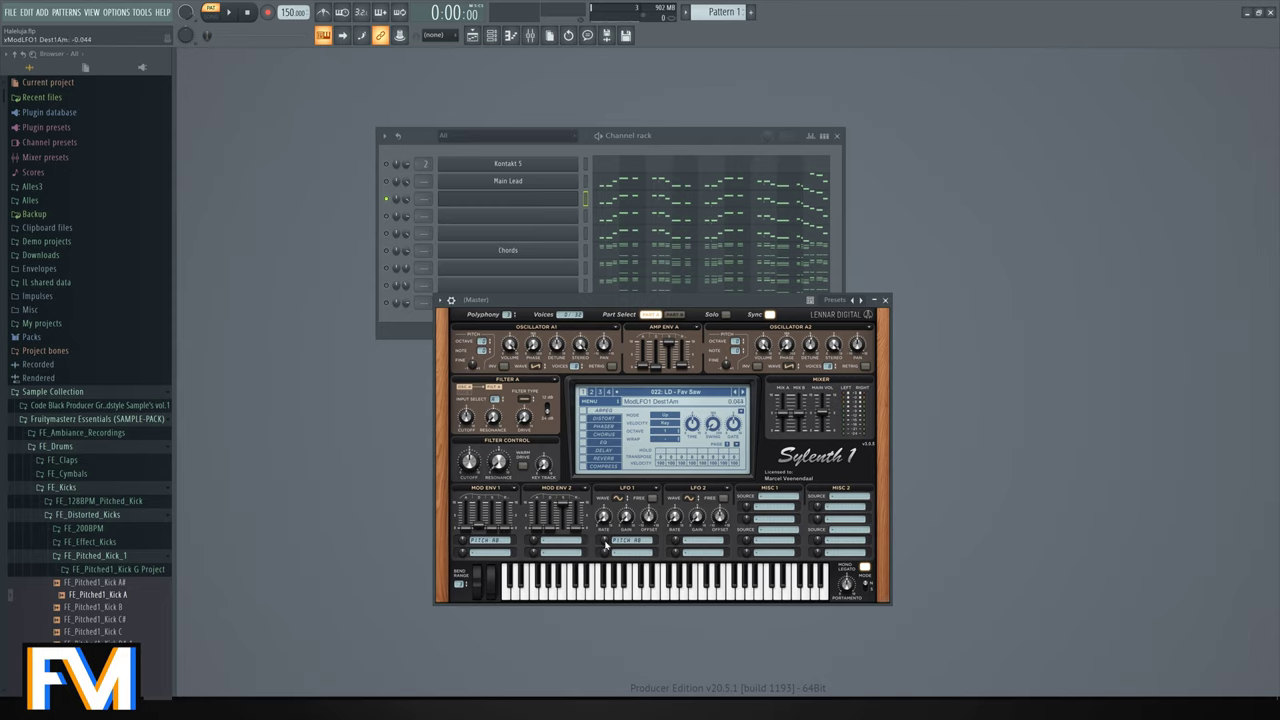
pyautogui.click(617, 497)
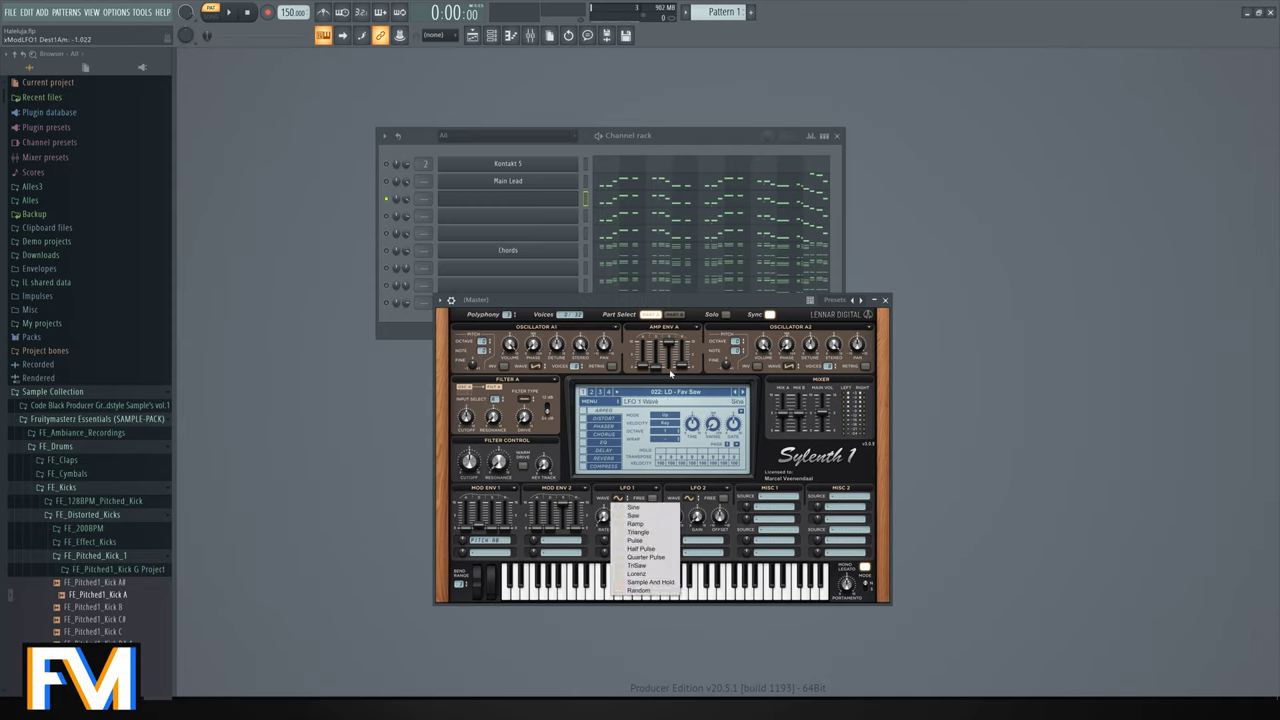
pyautogui.click(636, 592)
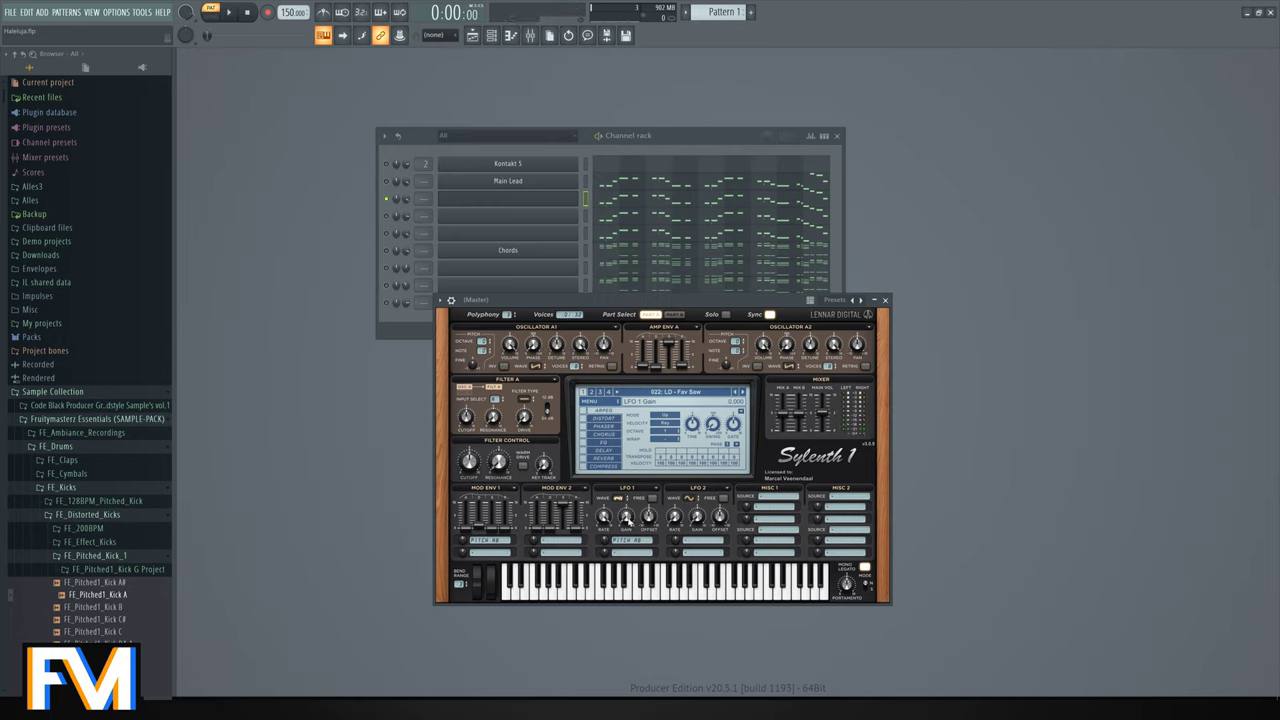
# While the layer plays, set LFO 1's first destination amount to about -0.933, and close the synth window.
pyautogui.press('space')
pyautogui.moveTo(627, 519); pyautogui.dragTo(607, 542)
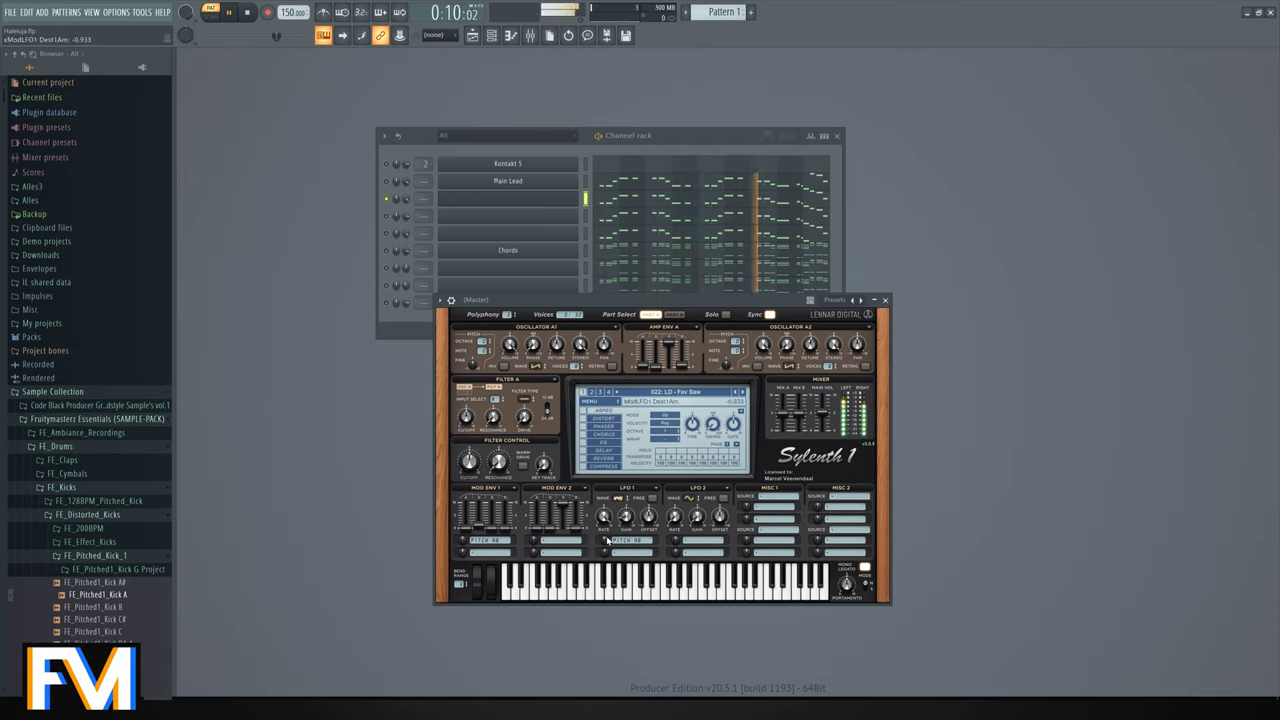
pyautogui.press('space')
pyautogui.click(885, 301)
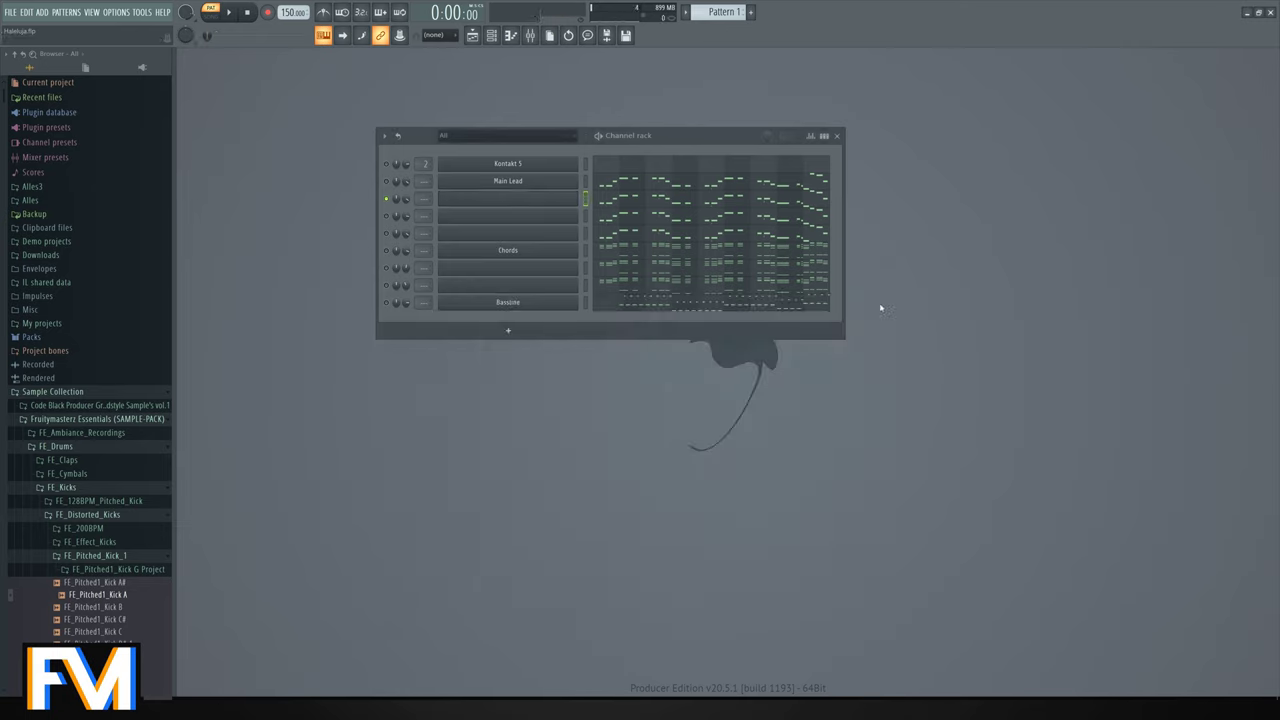
# Open and audition the second layer below Main Lead on its own, and play the full pattern with all channels enabled.
pyautogui.rightClick(387, 216)
pyautogui.press('space')
pyautogui.click(543, 217)
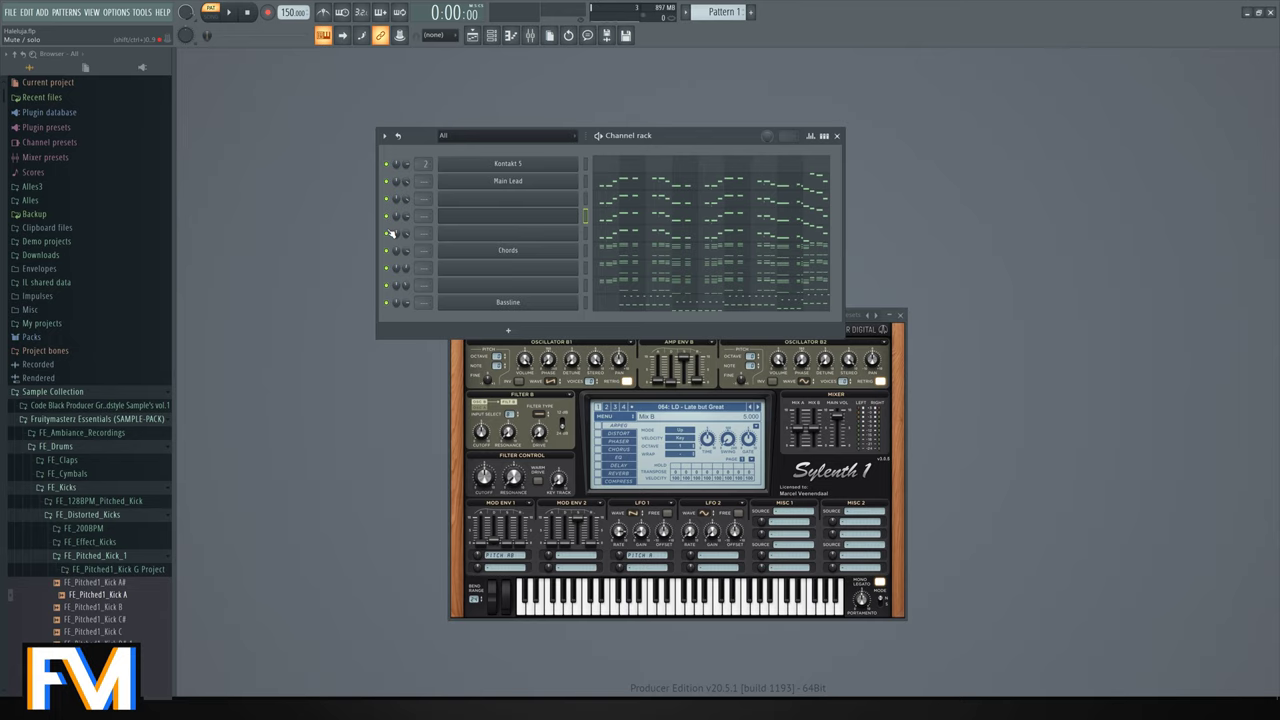
pyautogui.press('space')
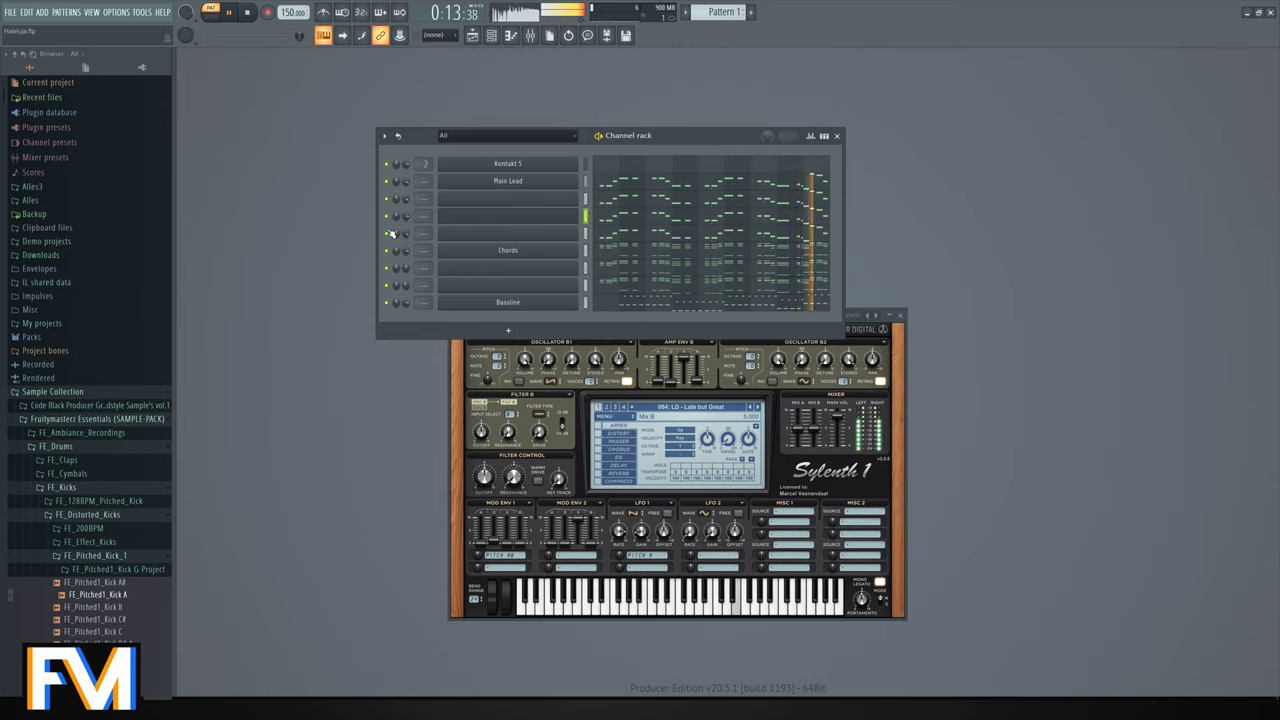
pyautogui.press('space')
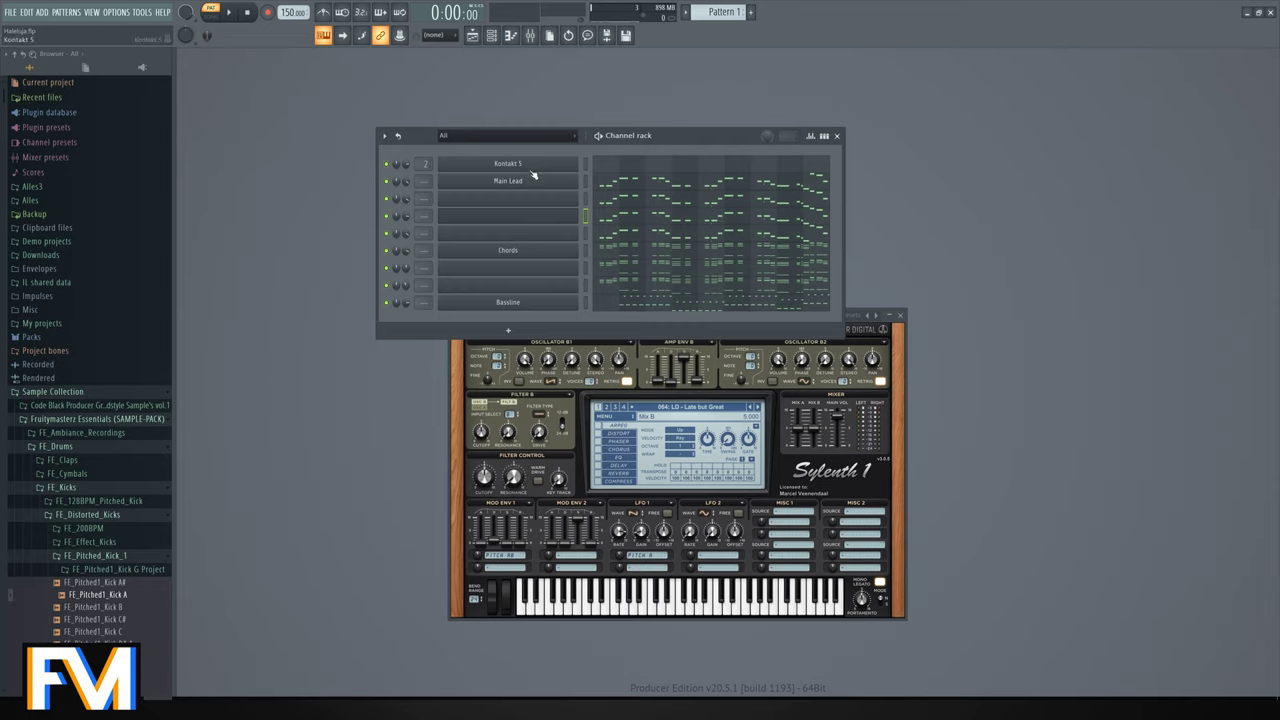
# Solo the Sylenth1 layer directly below Main Lead and clone it.
pyautogui.rightClick(387, 200)
pyautogui.rightClick(484, 202)
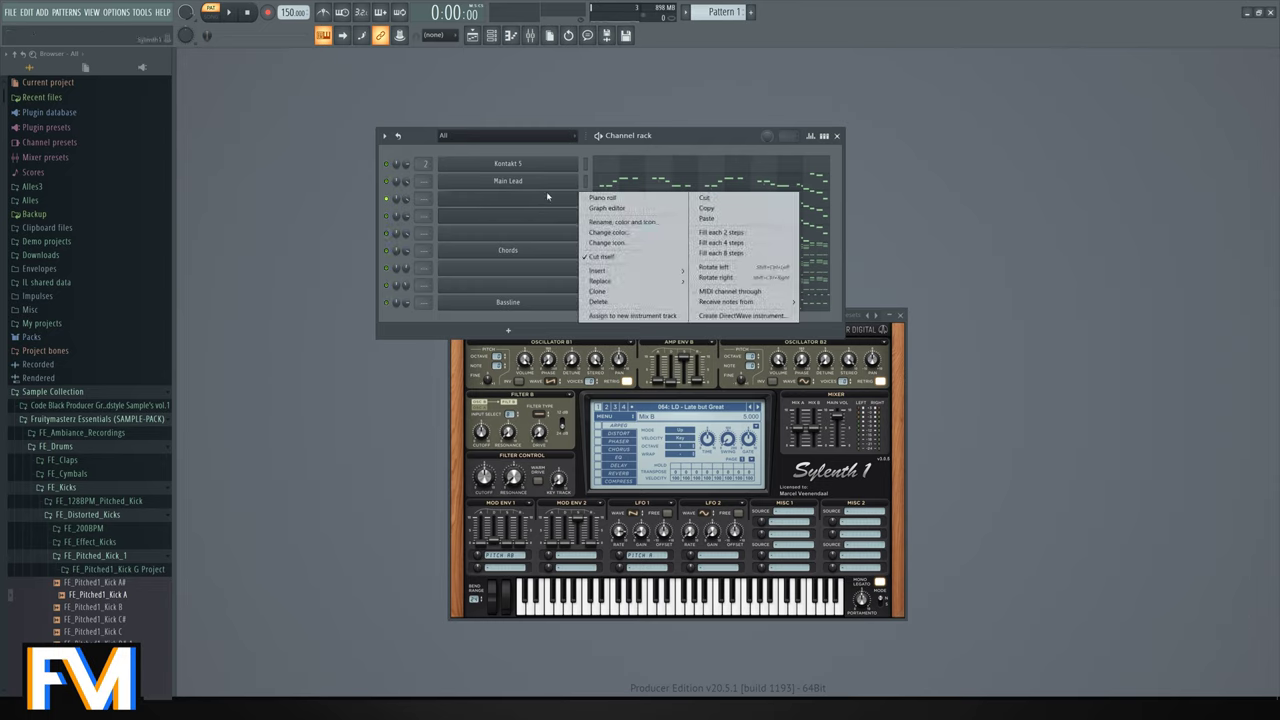
pyautogui.click(621, 109)
pyautogui.press('space')
pyautogui.press('space')
pyautogui.rightClick(523, 201)
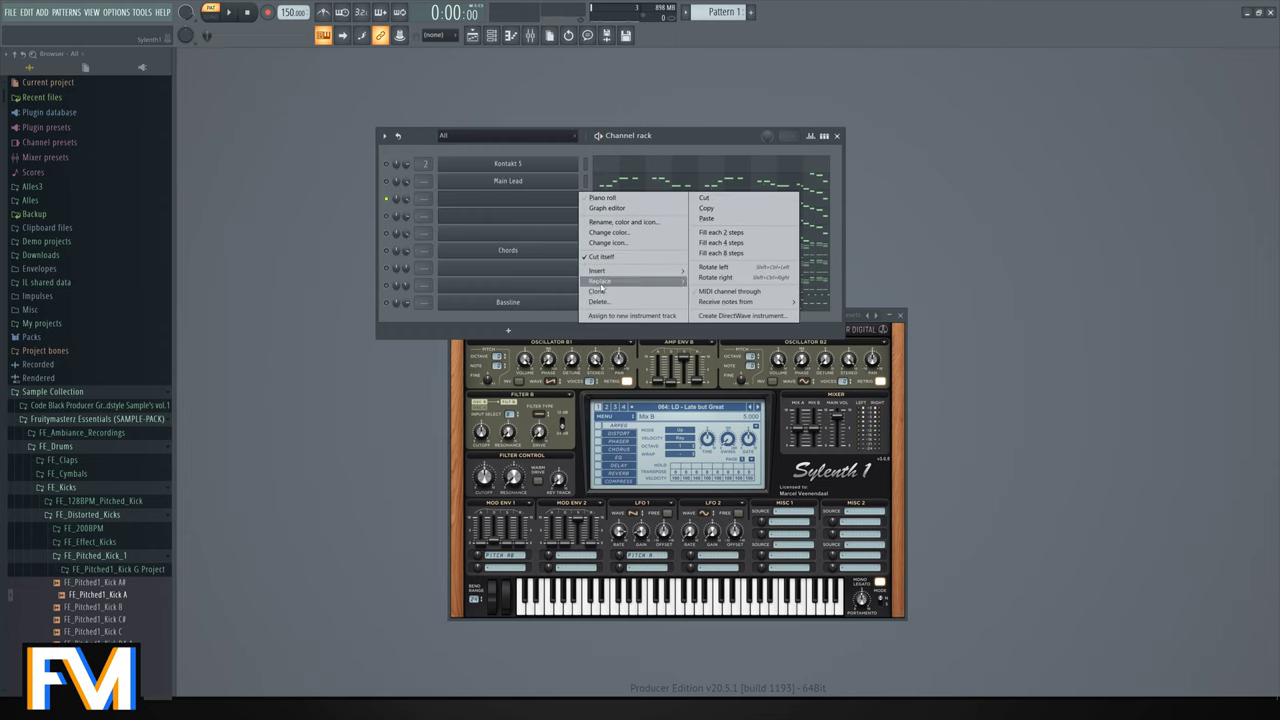
pyautogui.click(600, 291)
pyautogui.click(621, 135)
# Move the cloned channel above Main Lead and rename it Harmony 1.
pyautogui.scroll(2, 551, 217)
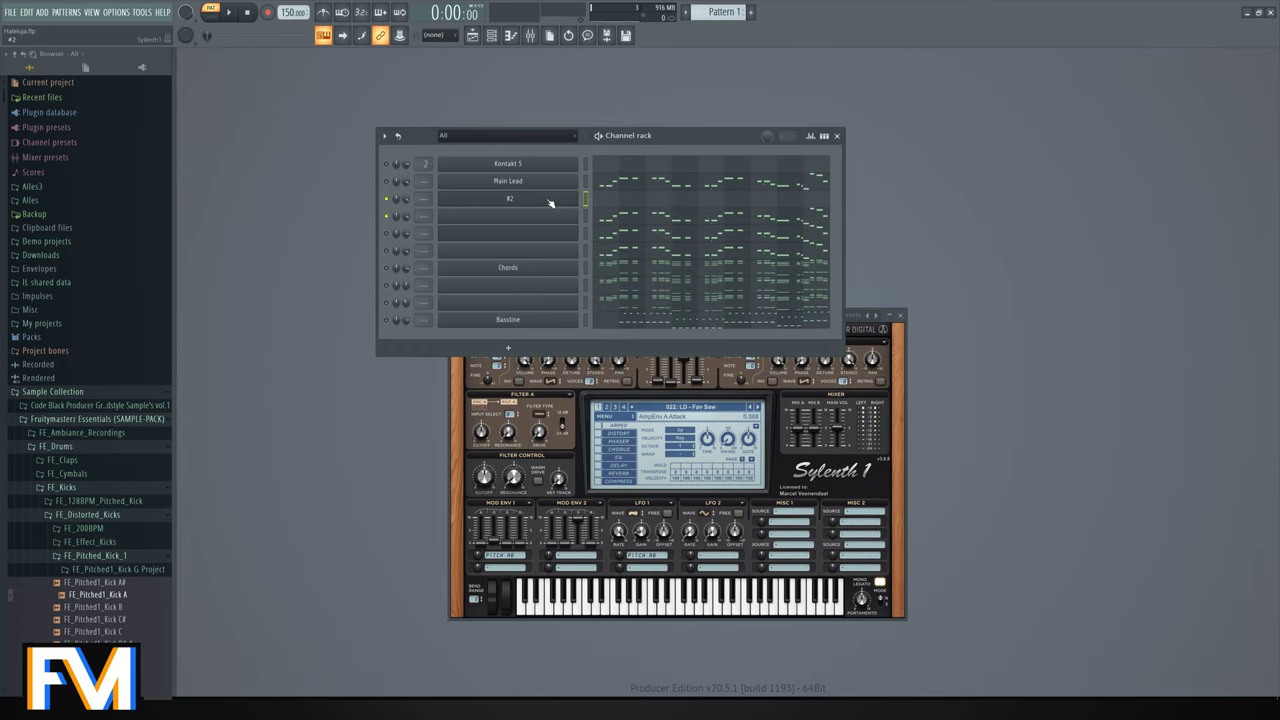
pyautogui.rightClick(566, 185)
pyautogui.click(600, 205)
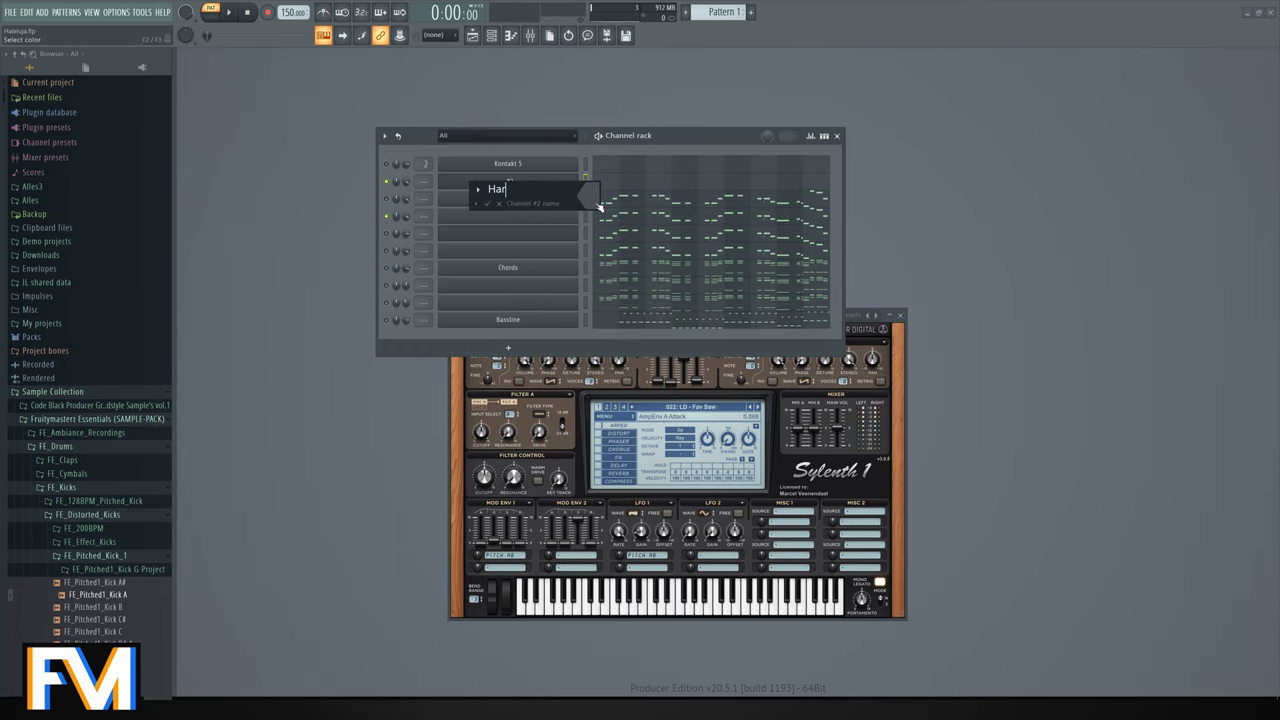
pyautogui.write('Harmony 1')
pyautogui.press('Return')
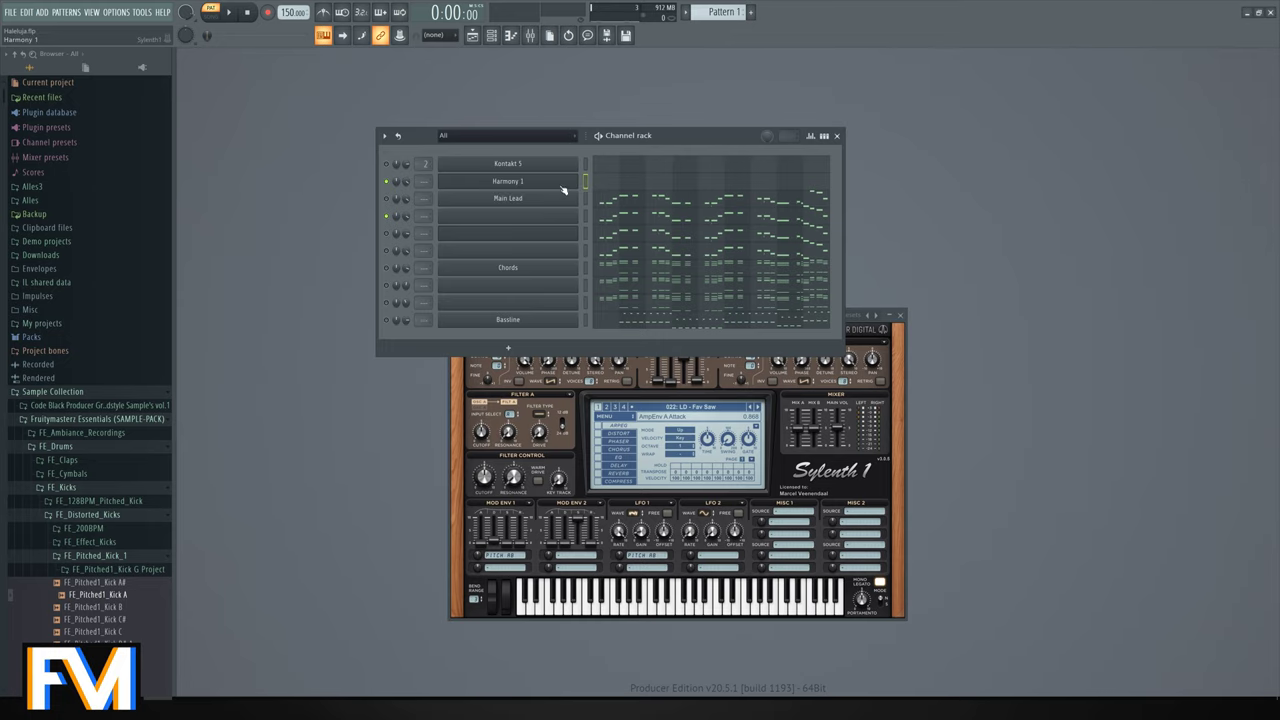
# Clone Harmony 1 into a channel named Harmony 2 placed above it, and move Kontakt 5 below Bassline.
pyautogui.rightClick(563, 190)
pyautogui.click(600, 275)
pyautogui.rightClick(551, 198)
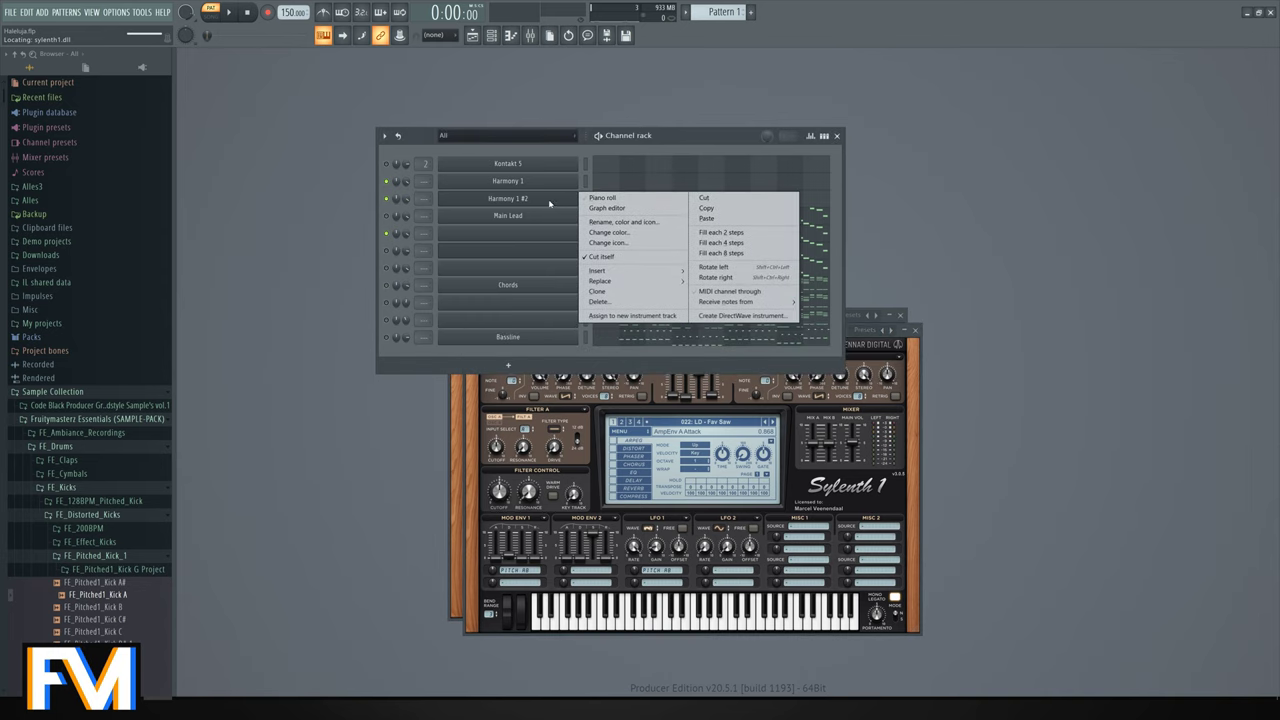
pyautogui.click(623, 221)
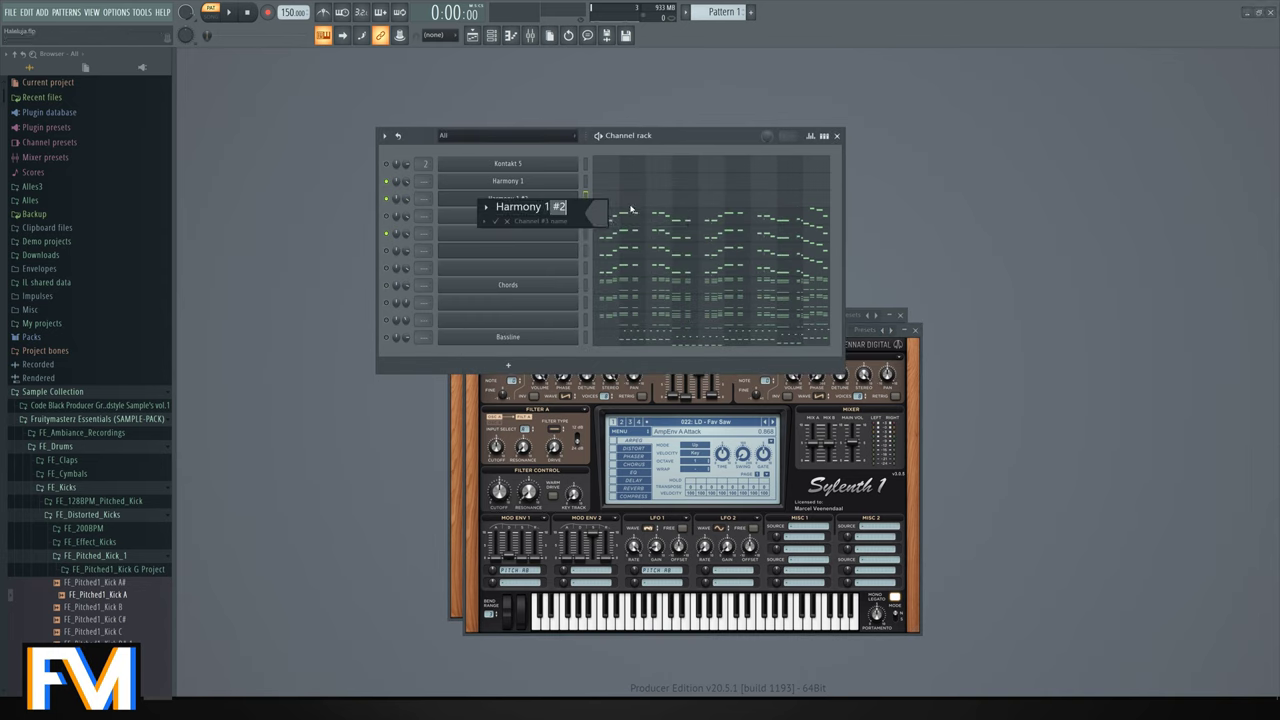
pyautogui.press('BackSpace')
pyautogui.press('BackSpace')
pyautogui.write('2')
pyautogui.press('Return')
pyautogui.hotkey('alt', 'Up')
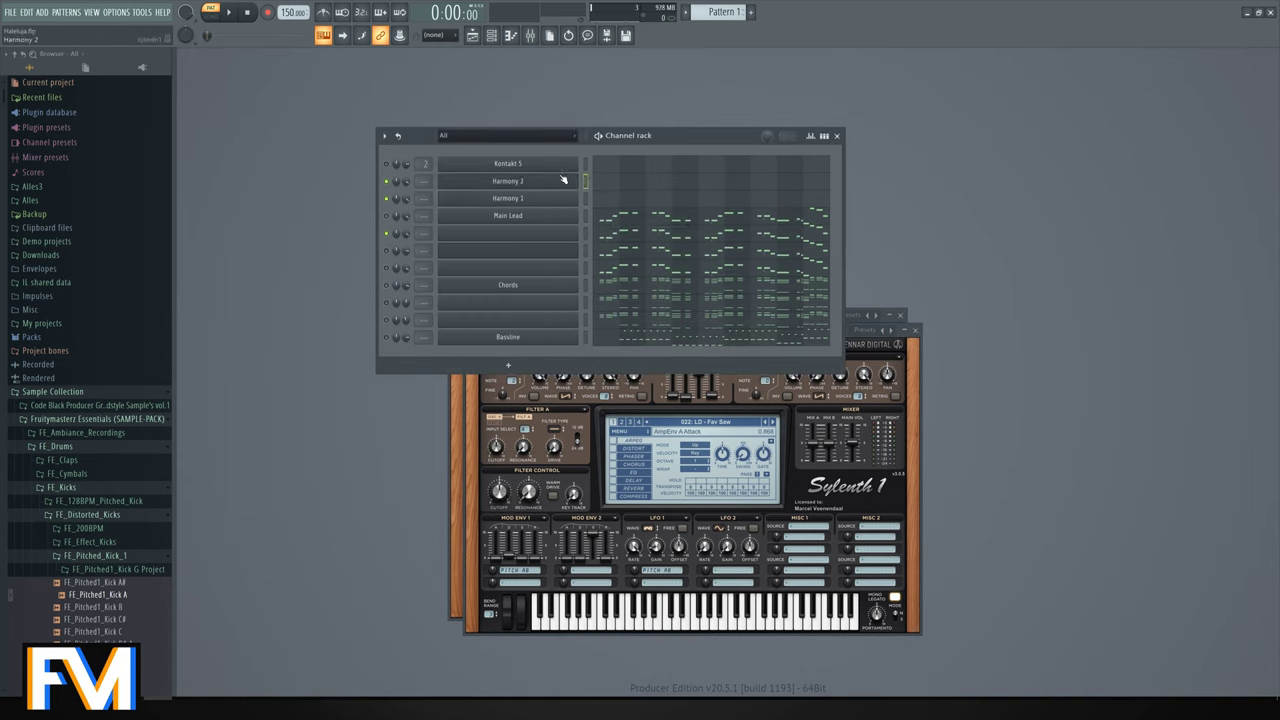
pyautogui.moveTo(563, 164); pyautogui.dragTo(560, 341)
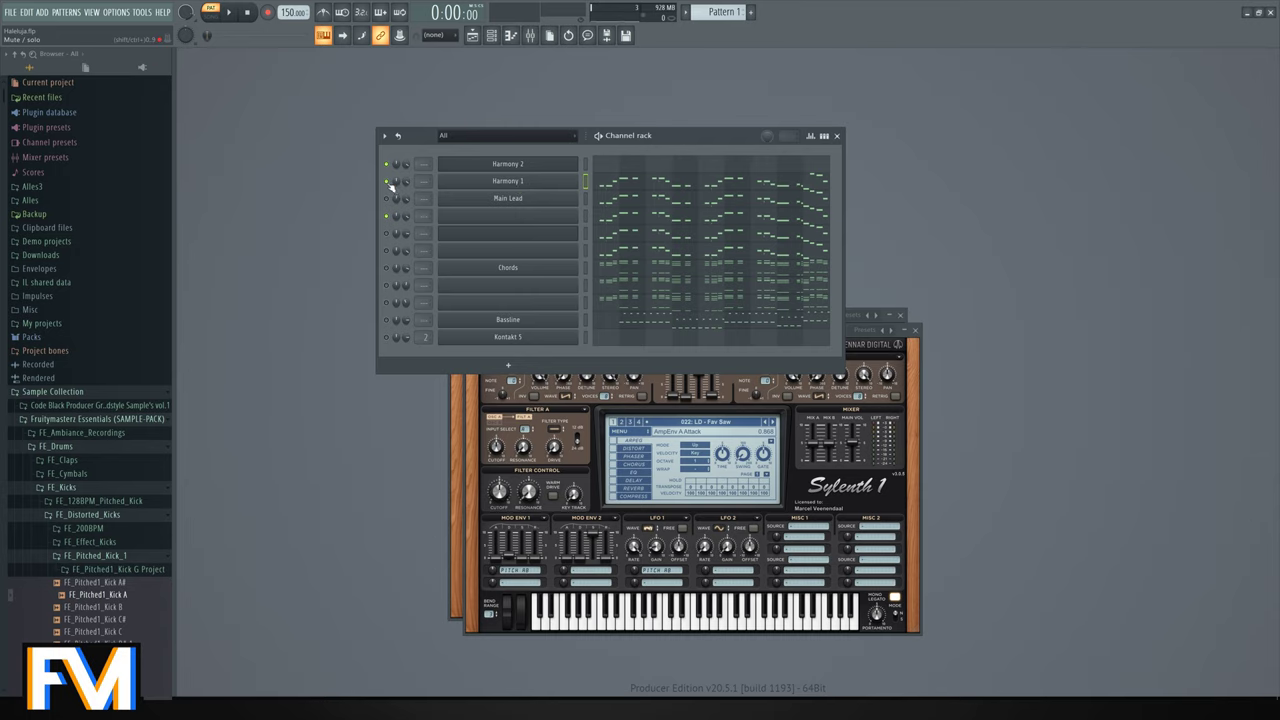
# Enable only Harmony 1 and Chords, and open Harmony 1's notes in the piano roll.
pyautogui.click(389, 267)
pyautogui.click(614, 188)
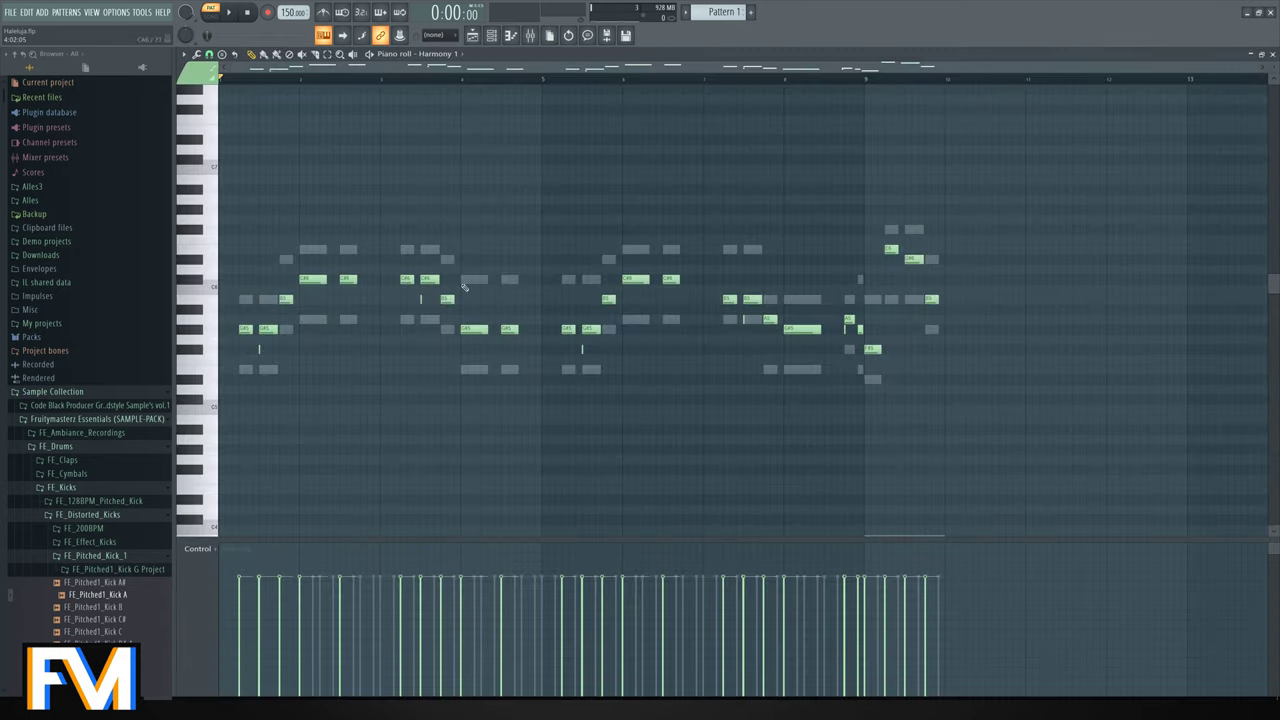
pyautogui.keyDown('ctrl'); pyautogui.scroll(2, 225, 337); pyautogui.keyUp('ctrl')
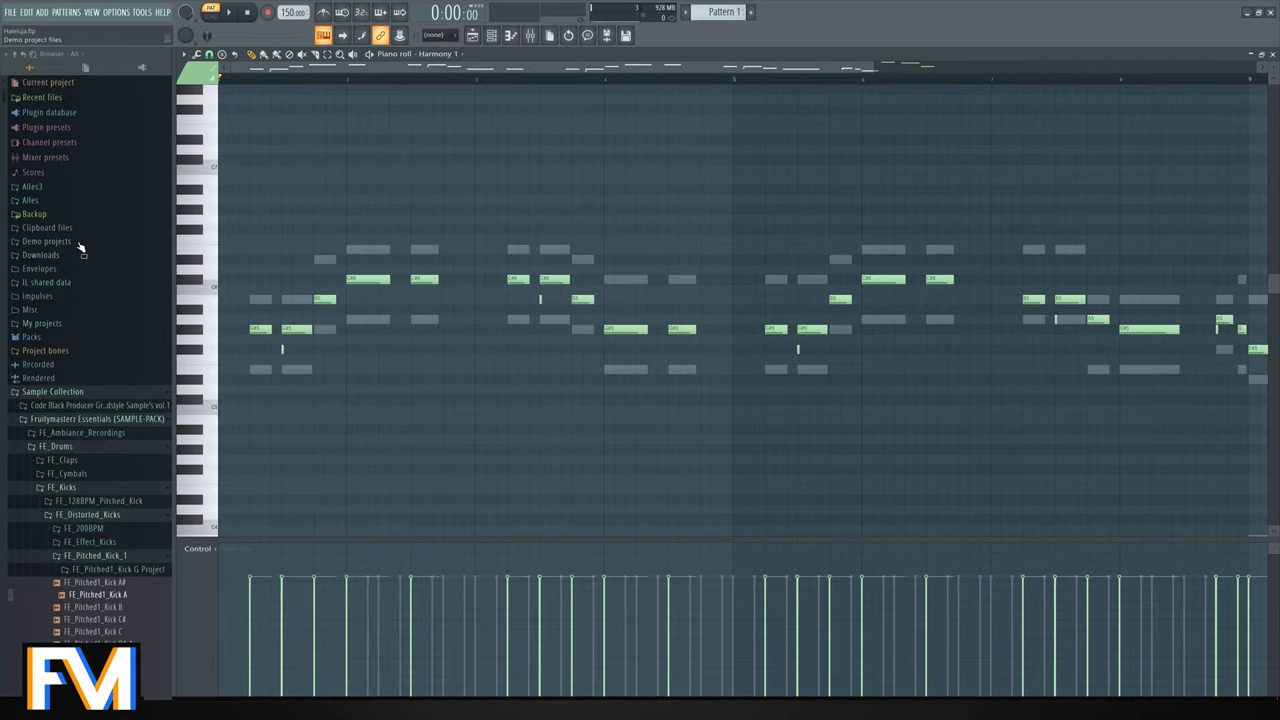
# Toggle the piano roll's Ghost channels helper off and back on.
pyautogui.click(184, 54)
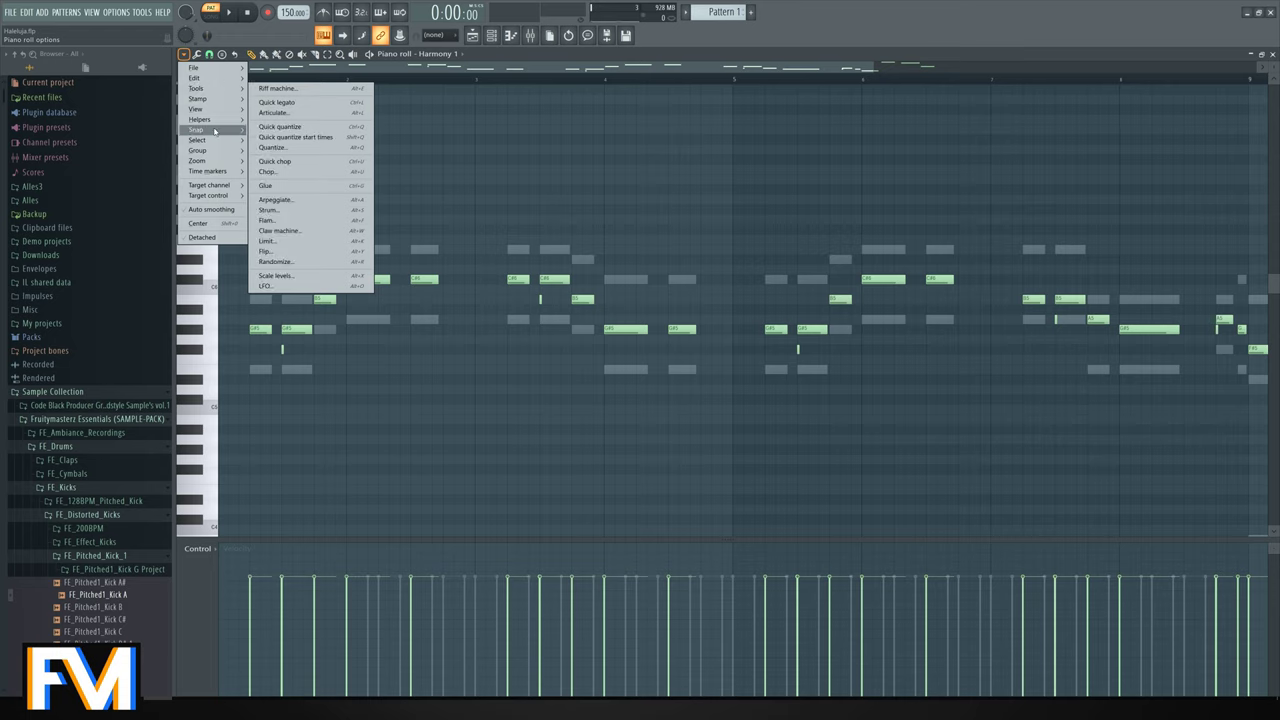
pyautogui.moveTo(200, 119)
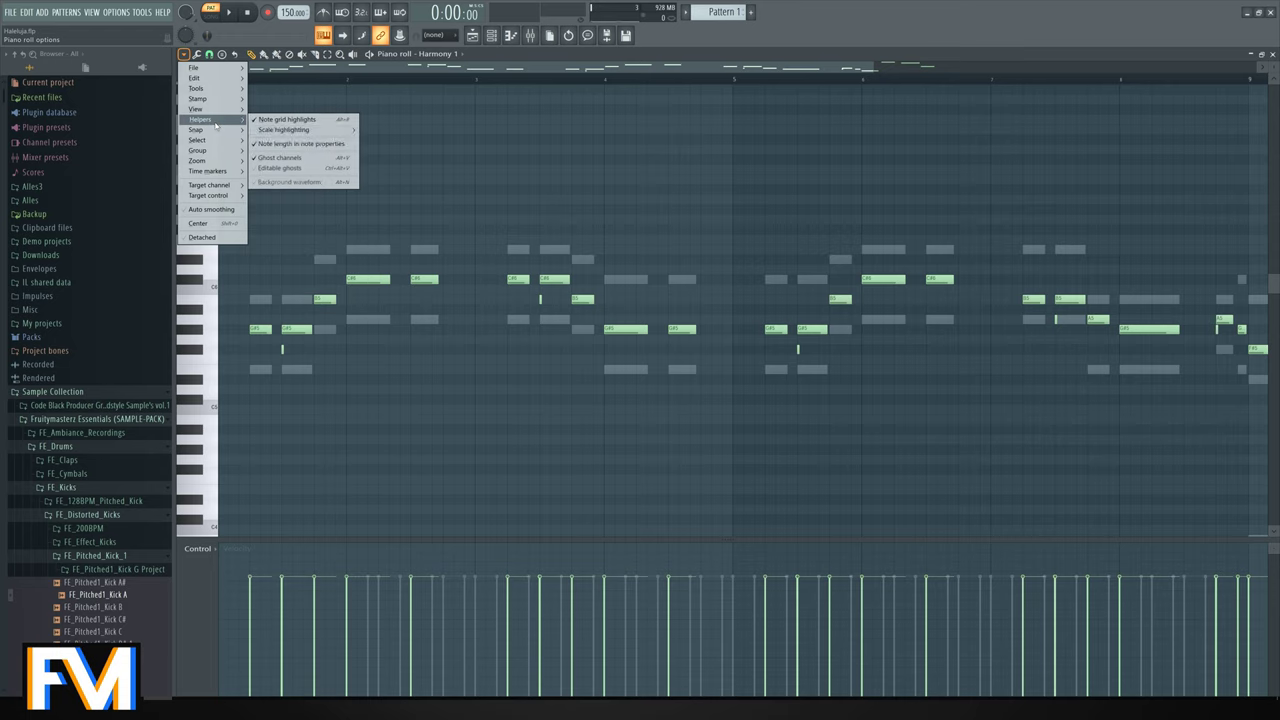
pyautogui.click(280, 158)
pyautogui.hotkey('alt', 'v')
# Transpose all Harmony 1 notes up three semitones and deselect them.
pyautogui.hotkey('ctrl', 'a')
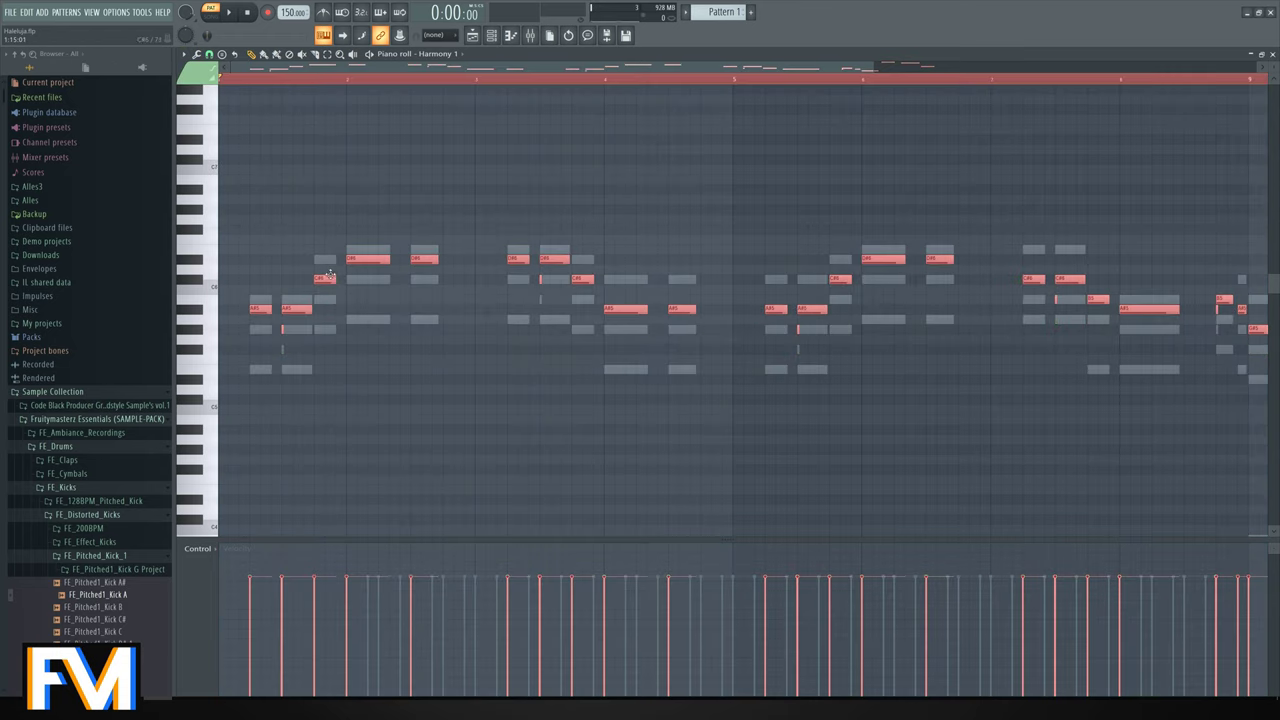
pyautogui.moveTo(329, 274); pyautogui.dragTo(331, 265)
pyautogui.hotkey('ctrl', 'd')
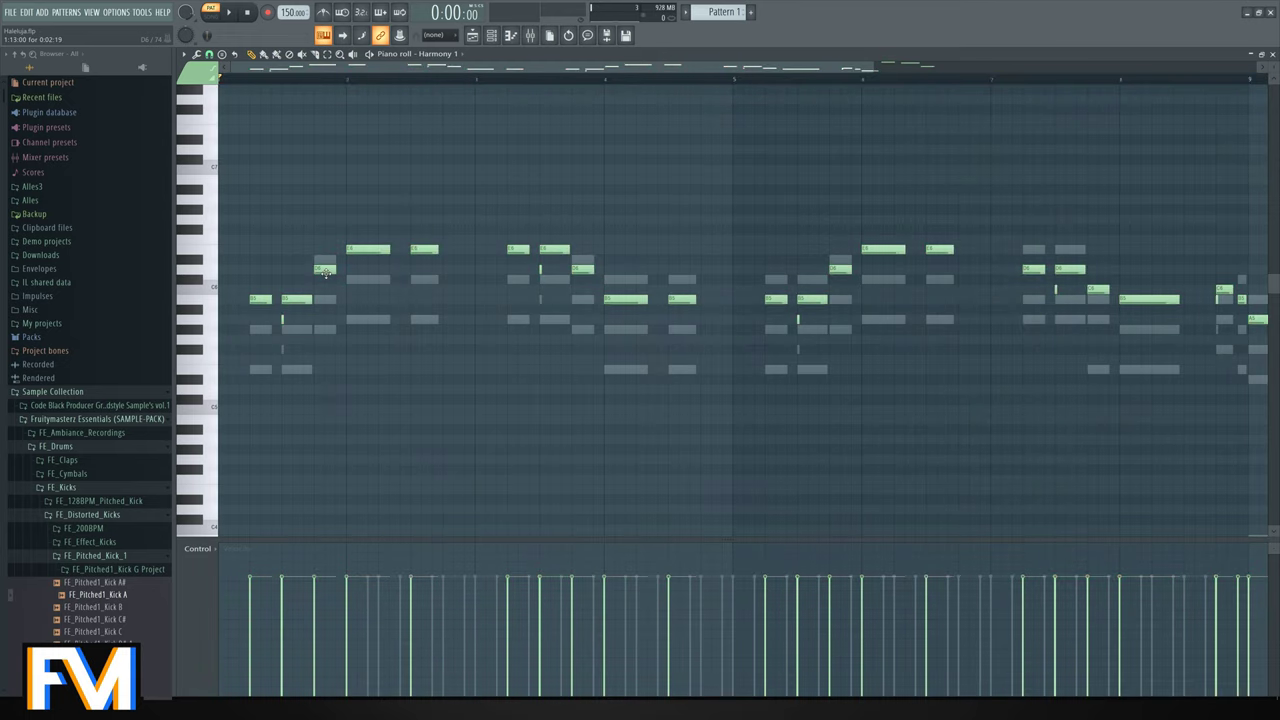
# In Harmony 1, raise the D6 notes in bars 1, 3 and 5 to D#6 and the B5 notes in bars 4 and 5 to C#6.
pyautogui.moveTo(326, 272); pyautogui.dragTo(326, 262)
pyautogui.moveTo(583, 270); pyautogui.dragTo(675, 279)
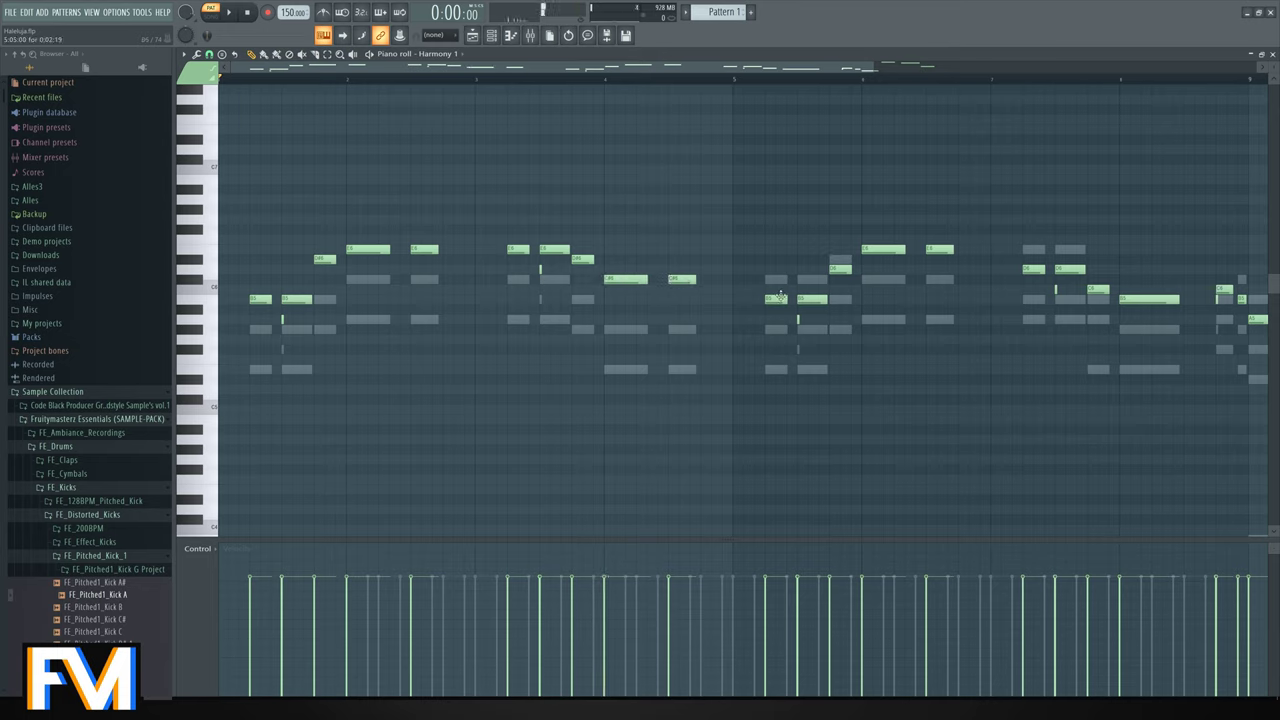
pyautogui.moveTo(762, 285); pyautogui.dragTo(838, 259)
pyautogui.hotkey('ctrl', 'd')
pyautogui.scroll(-1, 859, 307)
pyautogui.scroll(1, 859, 307)
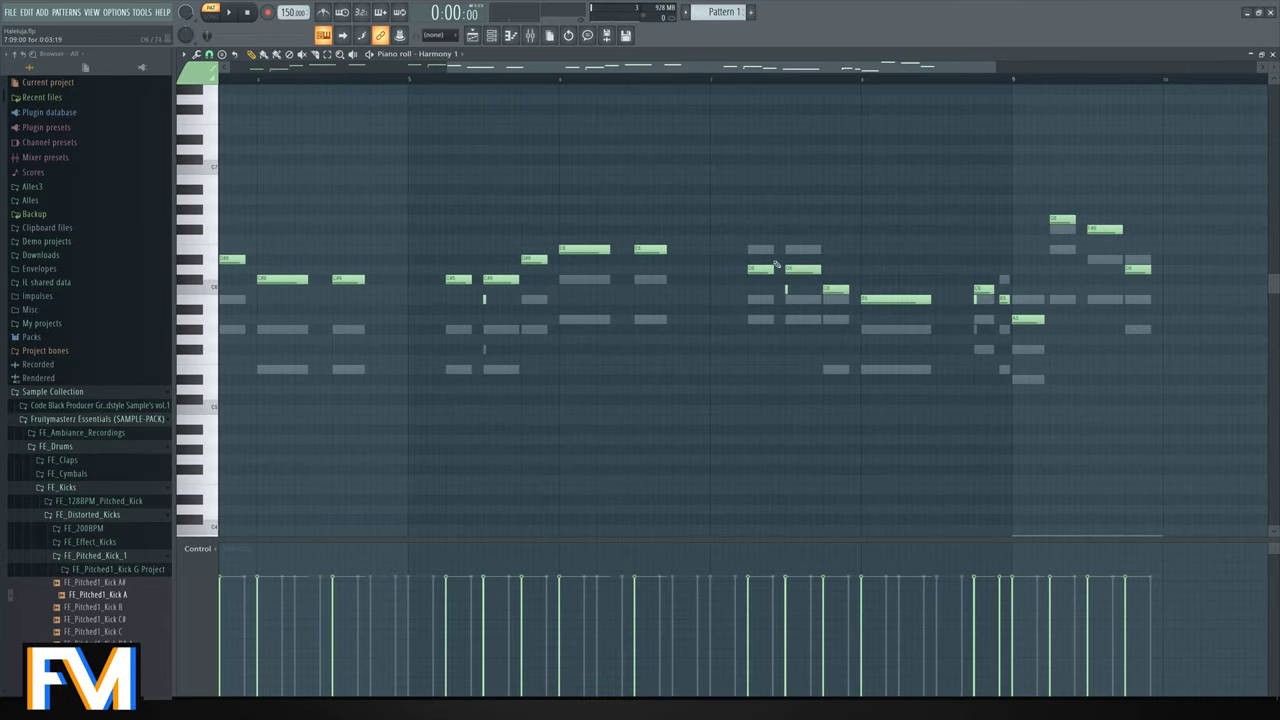
# In bar 7 of Harmony 1, raise the two longer D6 notes to E6 and lower the last note to B5.
pyautogui.moveTo(744, 237); pyautogui.dragTo(809, 249)
pyautogui.hotkey('ctrl', 'd')
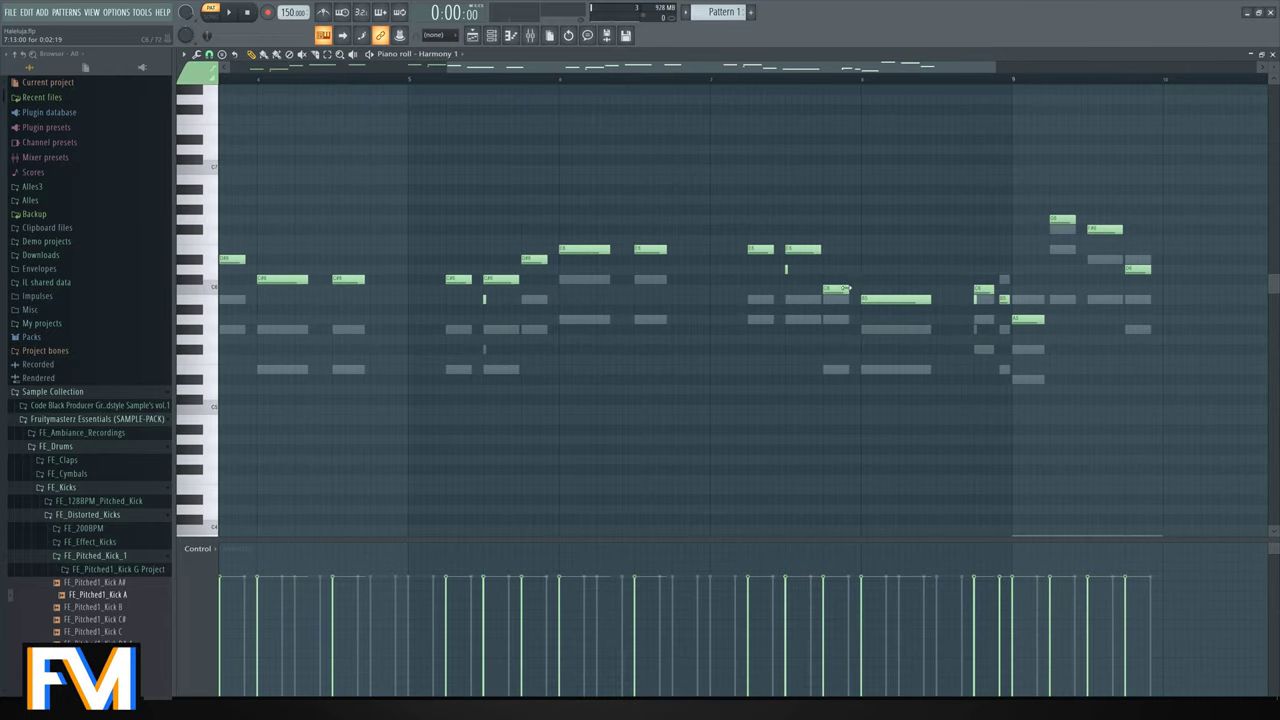
pyautogui.moveTo(839, 289); pyautogui.dragTo(880, 294)
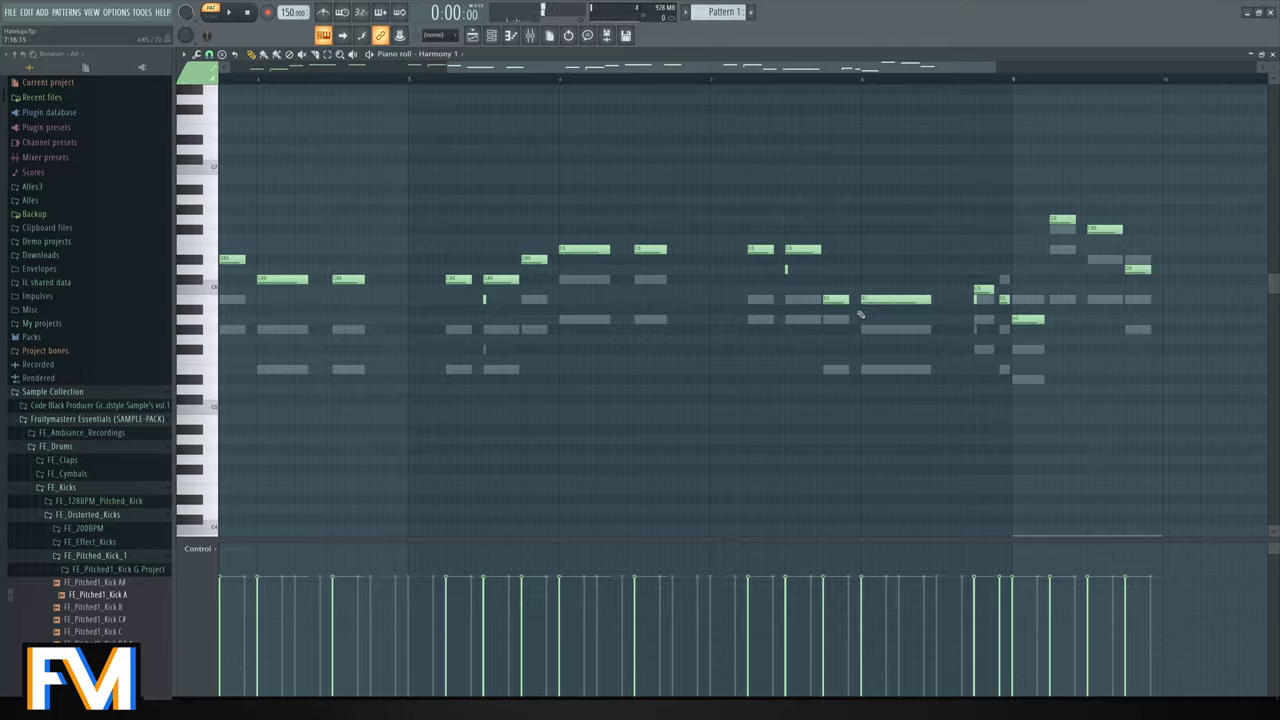
pyautogui.scroll(1, 860, 313)
# Set the last two longer Harmony 1 notes of bar 8 to B5 and C#6, and bar 9's first note to B5.
pyautogui.moveTo(797, 265); pyautogui.dragTo(883, 299)
pyautogui.hotkey('ctrl', 'd')
pyautogui.rightClick(871, 309)
pyautogui.scroll(3, 1030, 319)
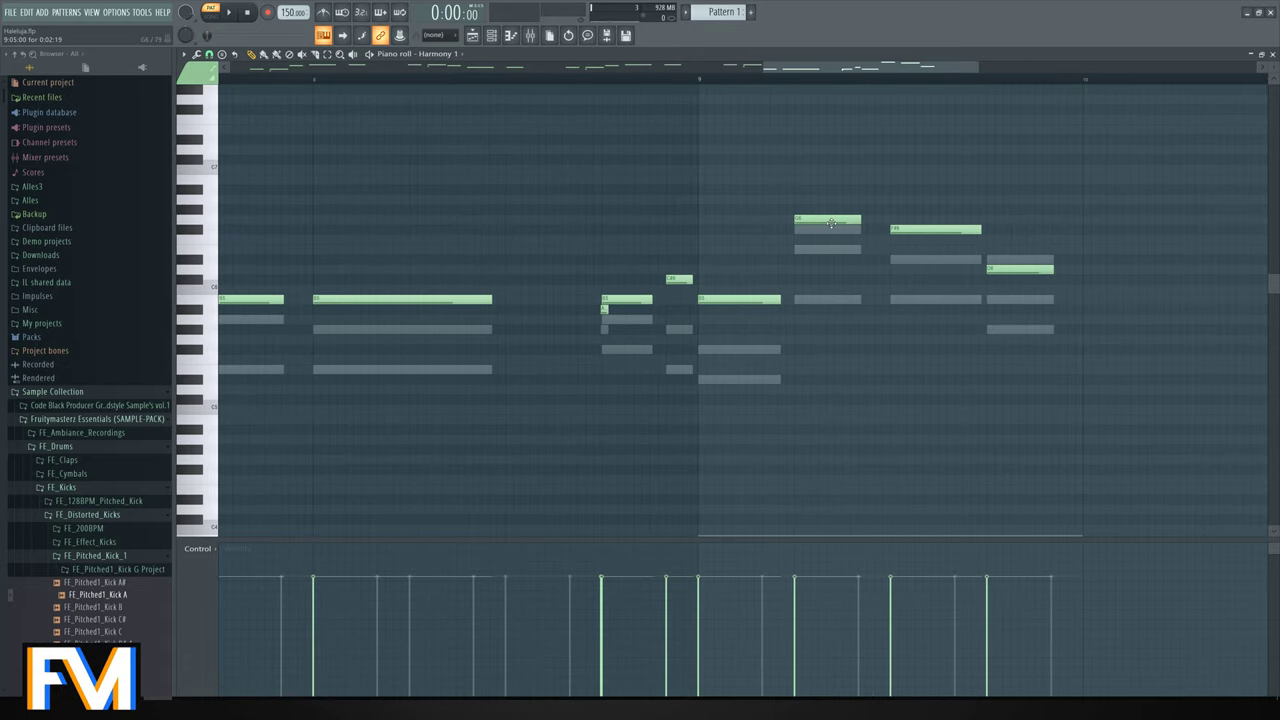
# Lower bar 9's G6 to F#6, raise the final note to D#6, and close Harmony 1's piano roll.
pyautogui.moveTo(828, 220); pyautogui.dragTo(828, 230)
pyautogui.click(993, 266)
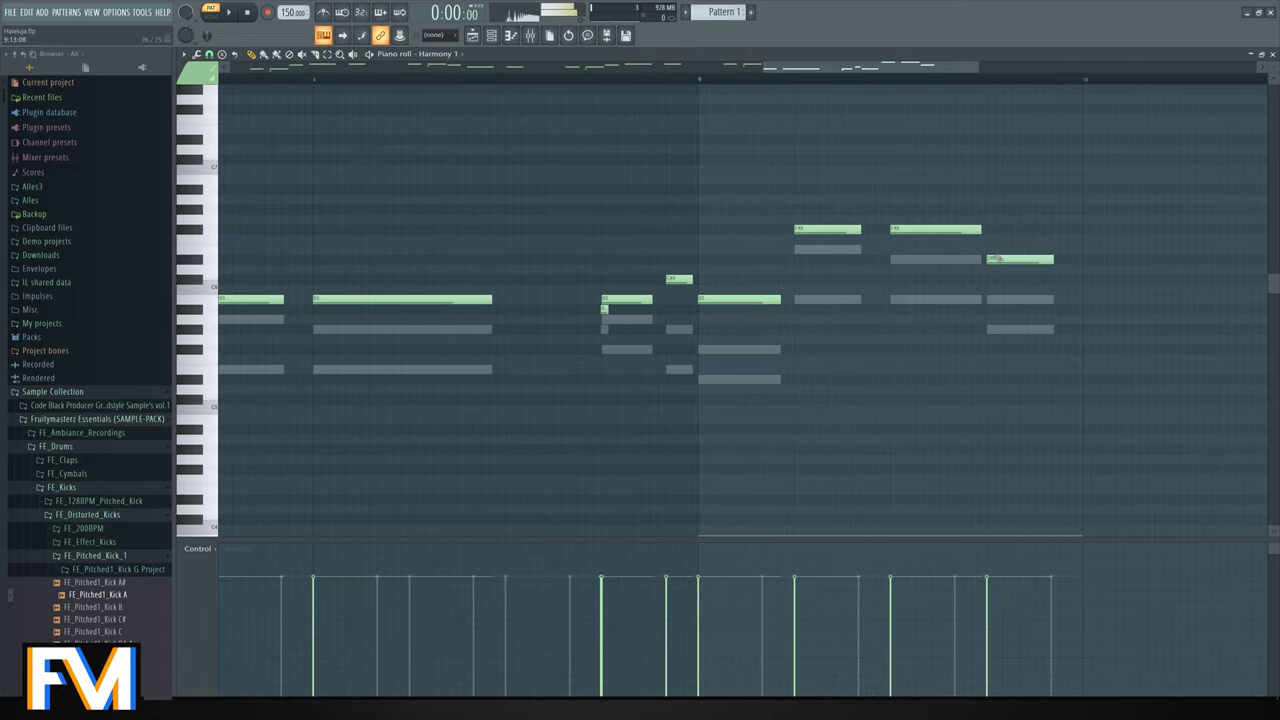
pyautogui.scroll(-5, 1138, 92)
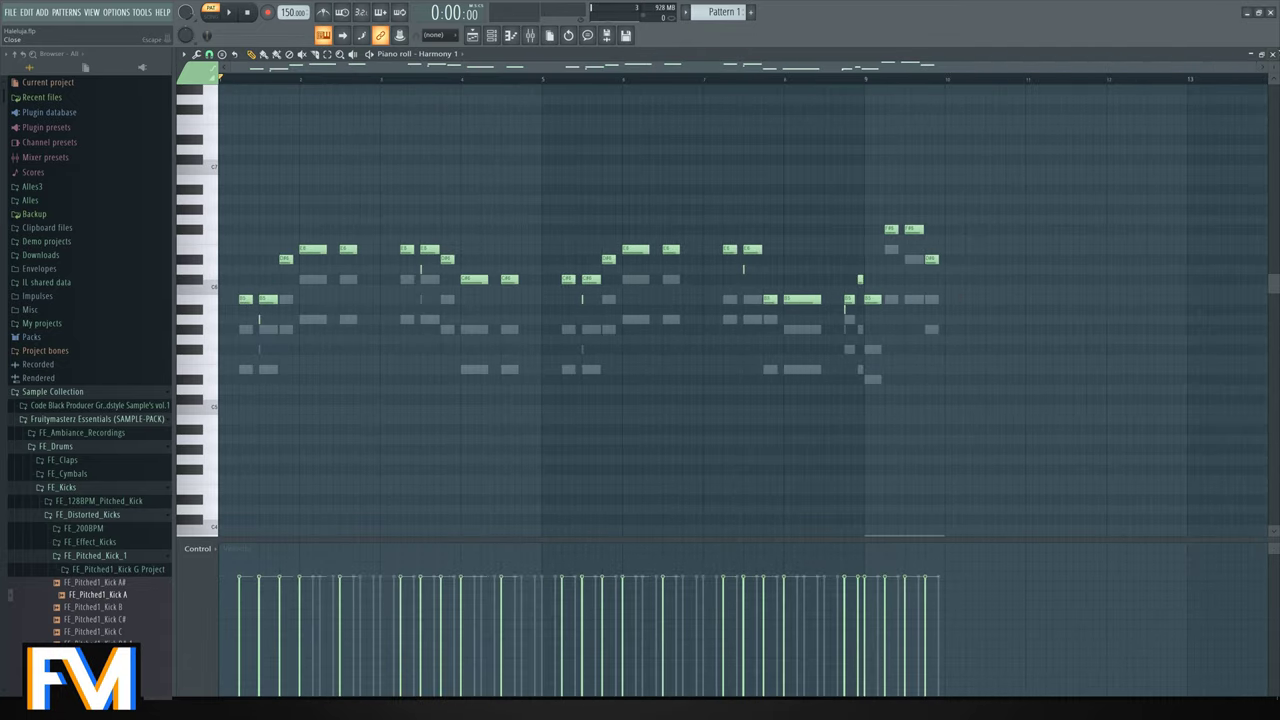
pyautogui.click(1261, 55)
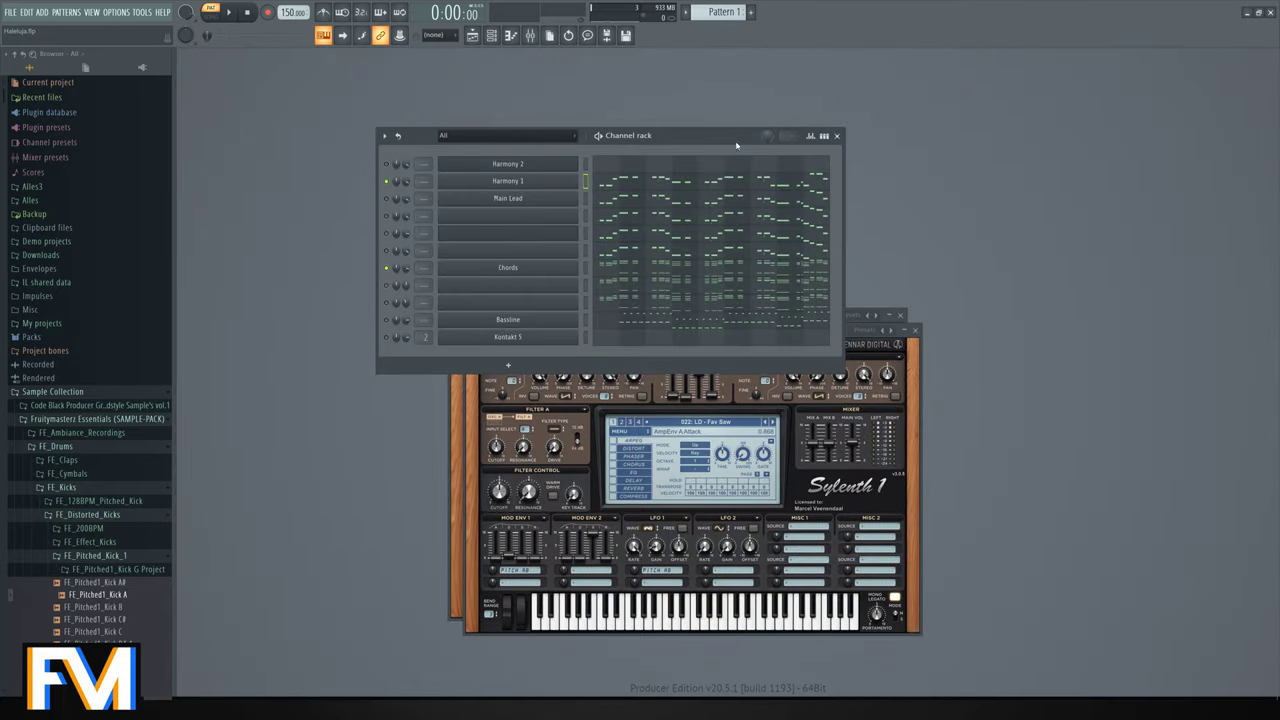
# Open Harmony 2 in the piano roll and transpose all its notes down four semitones.
pyautogui.click(607, 167)
pyautogui.scroll(4, 326, 272)
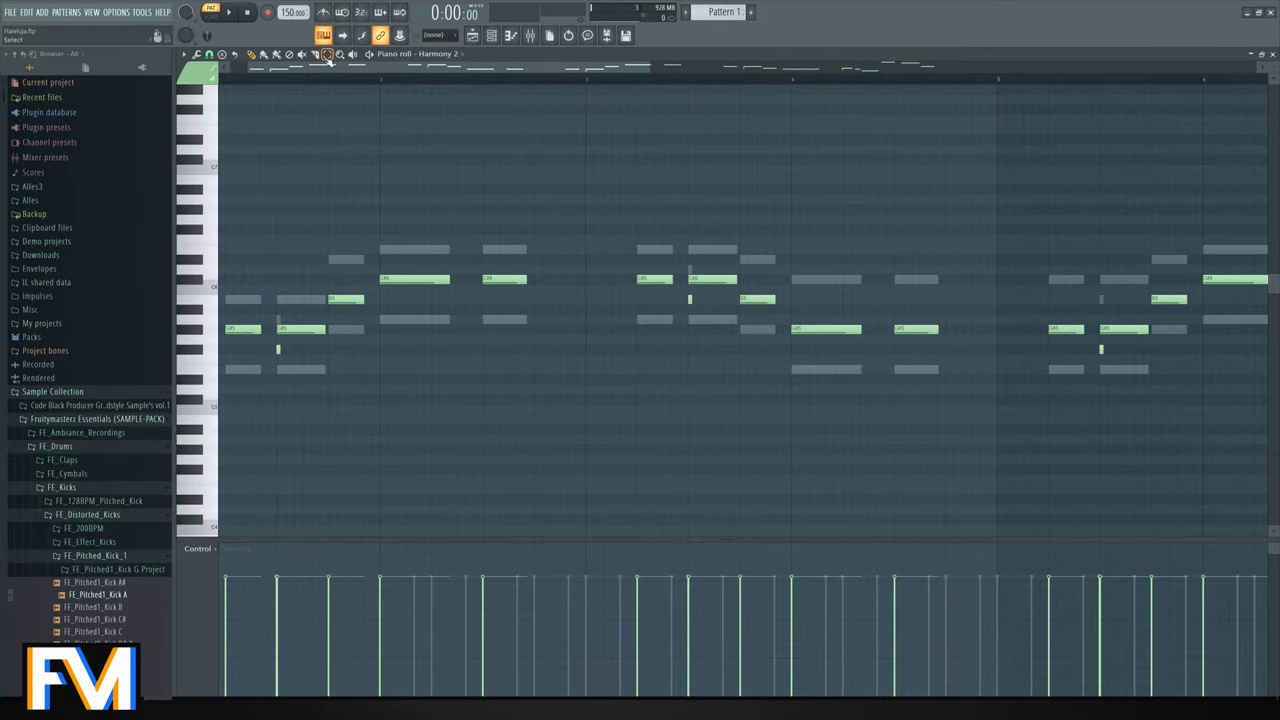
pyautogui.hotkey('ctrl', 'a')
pyautogui.moveTo(332, 327); pyautogui.dragTo(332, 368)
pyautogui.hotkey('ctrl', 'd')
# In Harmony 2, raise the G5 notes at the ends of bars 1, 3 and 5 to G#5.
pyautogui.moveTo(392, 339); pyautogui.dragTo(396, 324)
pyautogui.scroll(-2, 700, 340)
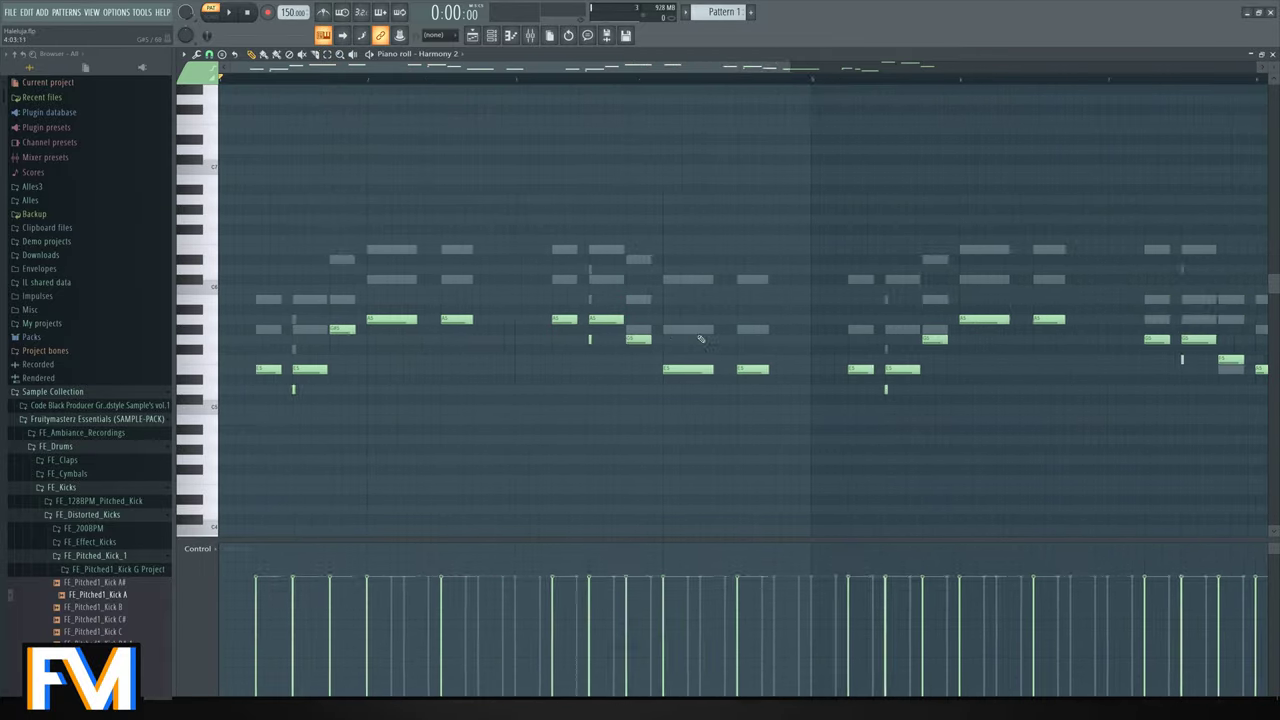
pyautogui.scroll(3, 700, 340)
pyautogui.moveTo(597, 339); pyautogui.dragTo(599, 323)
pyautogui.scroll(-3, 706, 354)
pyautogui.scroll(4, 869, 394)
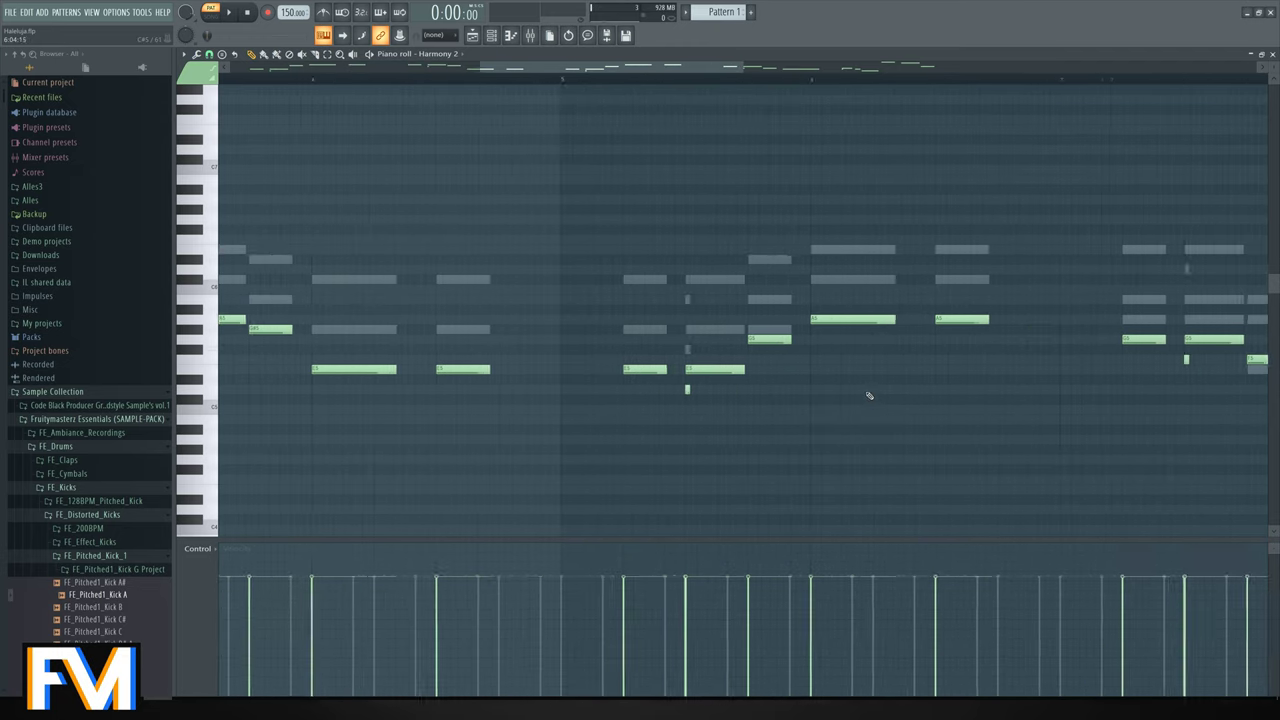
pyautogui.moveTo(738, 339)
pyautogui.mouseDown()
pyautogui.moveTo(733, 319)
pyautogui.moveTo(731, 330)
pyautogui.mouseUp()
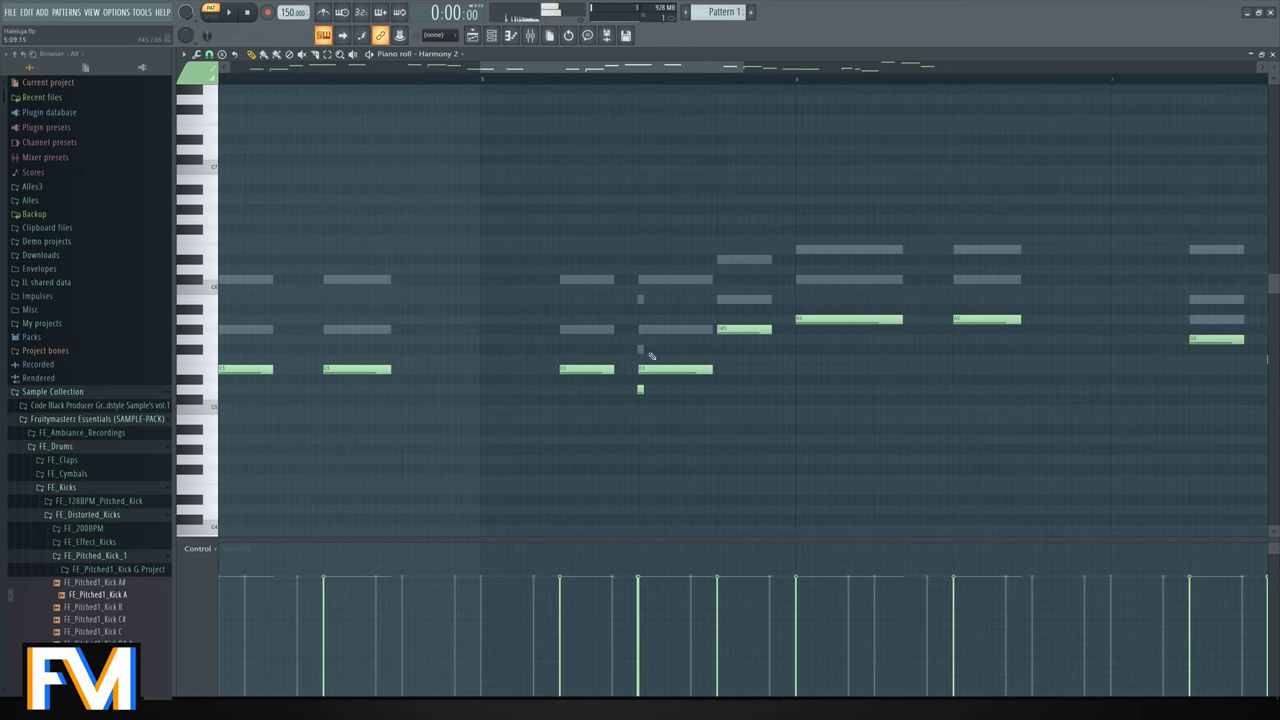
# In bar 7 of Harmony 2, raise the two longer G5 notes to A5 and lower the last note to E5.
pyautogui.scroll(-3, 651, 354)
pyautogui.scroll(2, 908, 380)
pyautogui.moveTo(826, 317); pyautogui.dragTo(888, 364)
pyautogui.moveTo(888, 339); pyautogui.dragTo(890, 316)
pyautogui.click(940, 359)
pyautogui.scroll(-4, 909, 423)
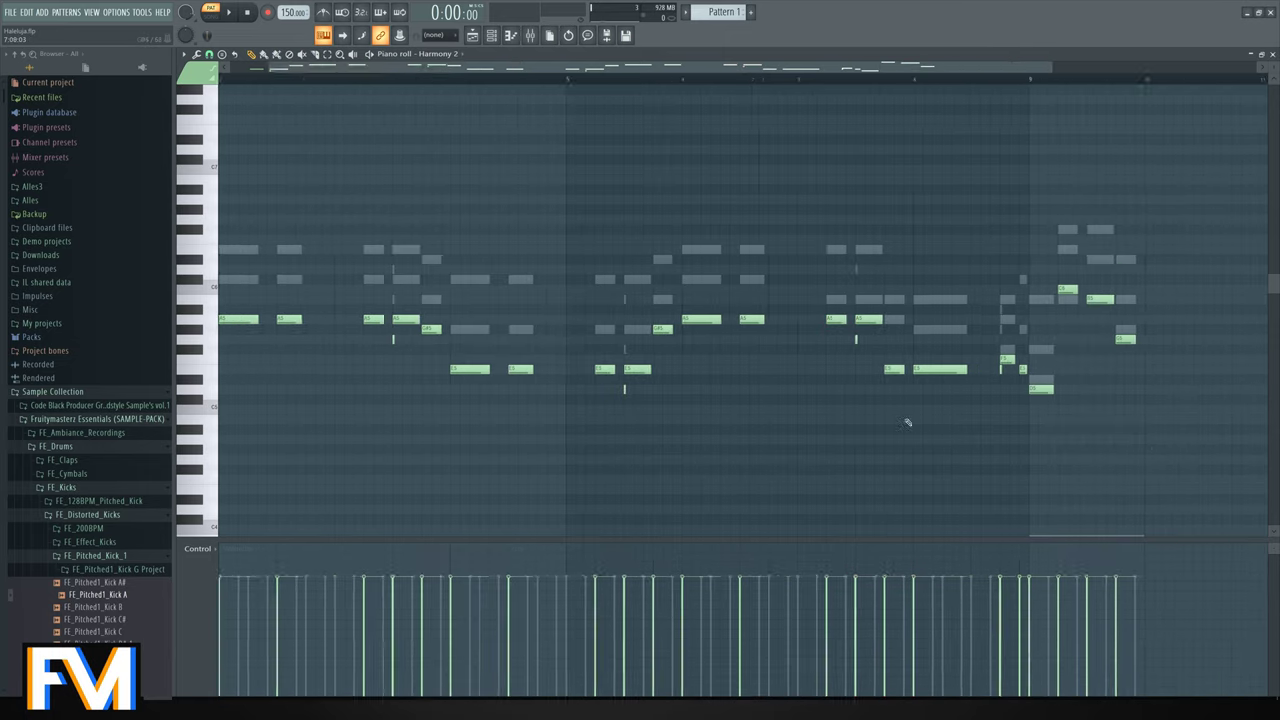
# In Harmony 2, raise bar 8's F5 note to F#5 and set bar 9's first, second and last notes to D#5, B5 and G#5.
pyautogui.moveTo(763, 336); pyautogui.dragTo(796, 349)
pyautogui.click(860, 386)
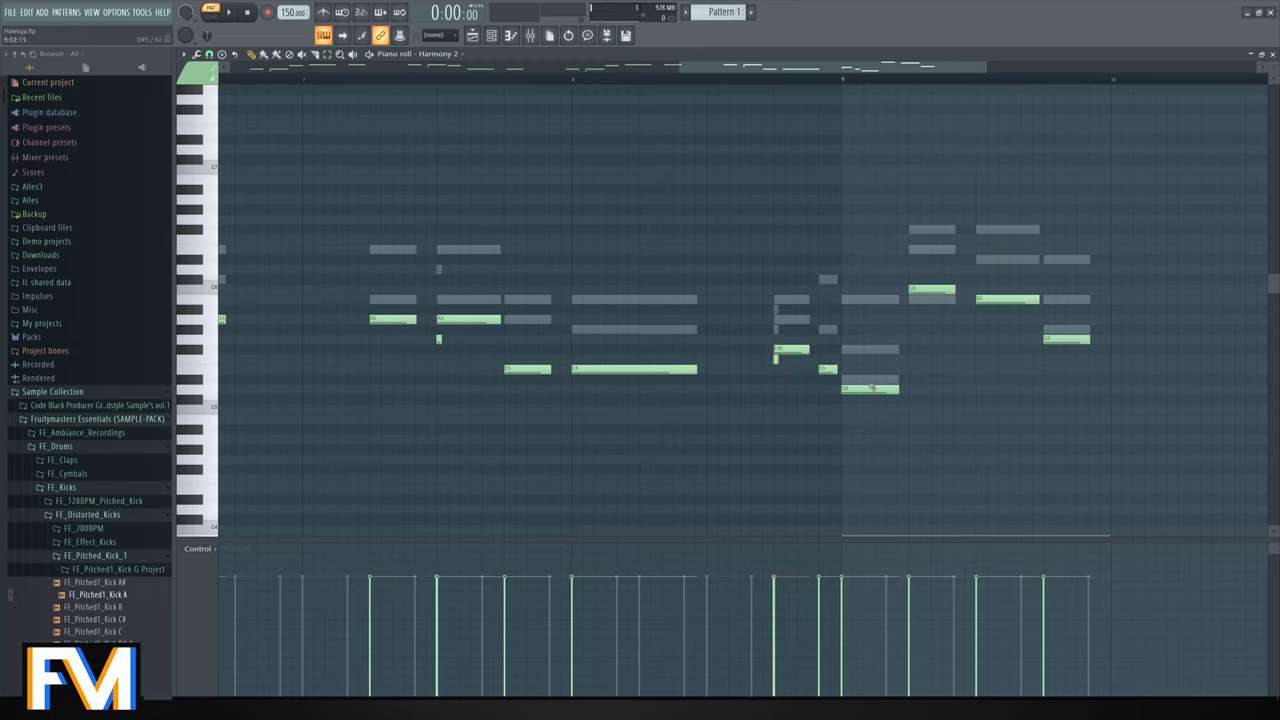
pyautogui.moveTo(868, 389); pyautogui.dragTo(868, 379)
pyautogui.moveTo(930, 289); pyautogui.dragTo(930, 299)
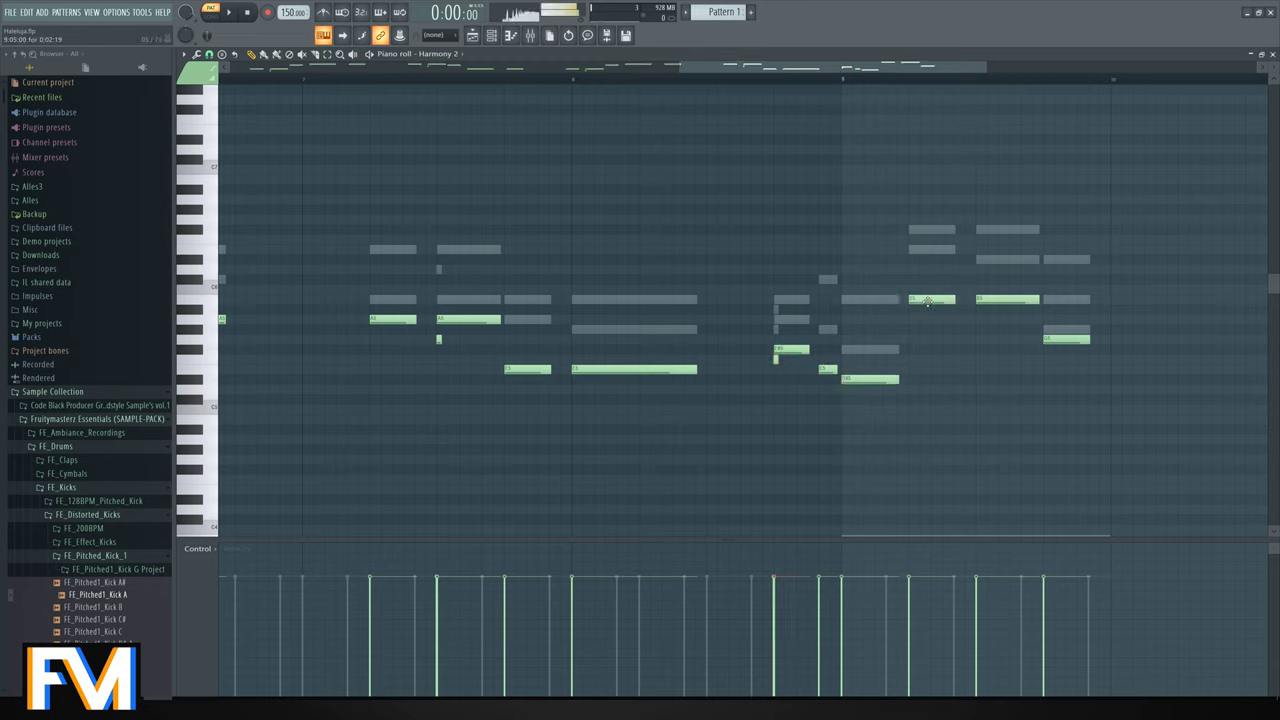
pyautogui.moveTo(1077, 340); pyautogui.dragTo(1077, 330)
pyautogui.scroll(-4, 1064, 330)
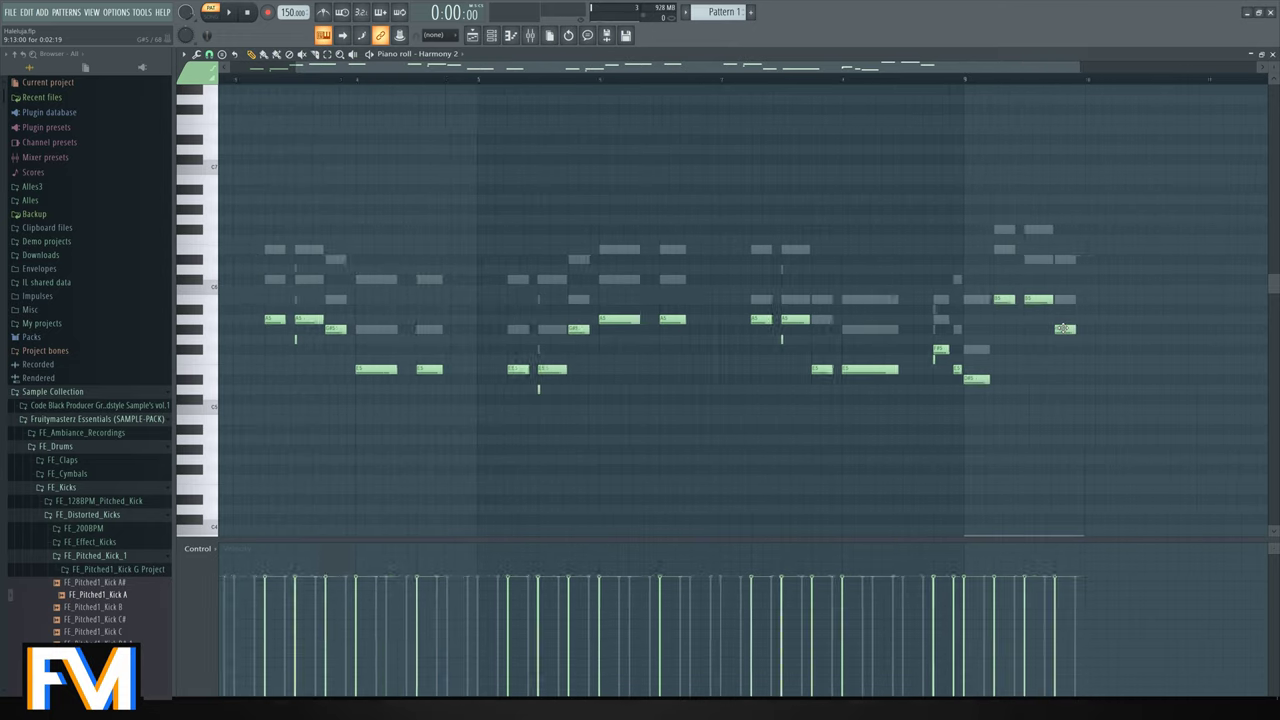
pyautogui.scroll(-2, 1149, 155)
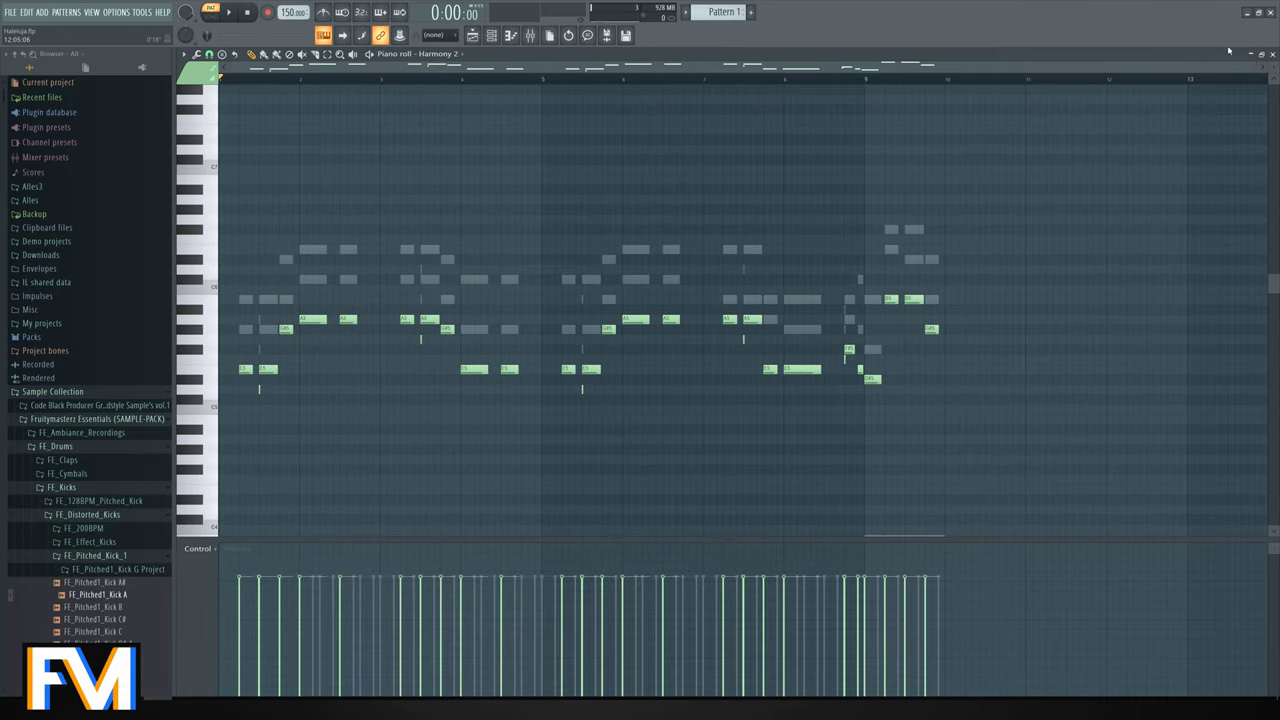
pyautogui.click(1273, 55)
# Transpose all of Harmony 2's notes up one octave and close its piano roll.
pyautogui.click(615, 175)
pyautogui.hotkey('ctrl', 'a')
pyautogui.hotkey('ctrl', 'Up')
pyautogui.hotkey('ctrl', 'd')
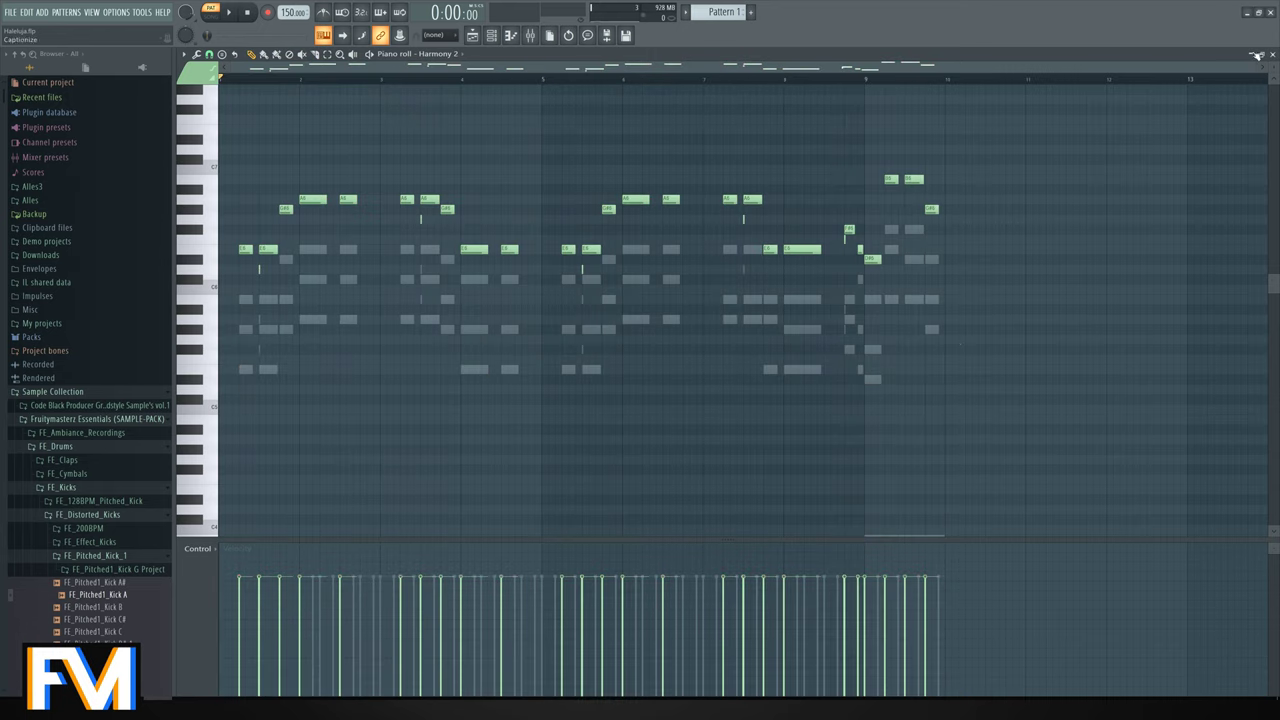
pyautogui.click(1272, 54)
# Clone the Harmony 1 channel and rename the copy Harmony 1 low.
pyautogui.rightClick(520, 181)
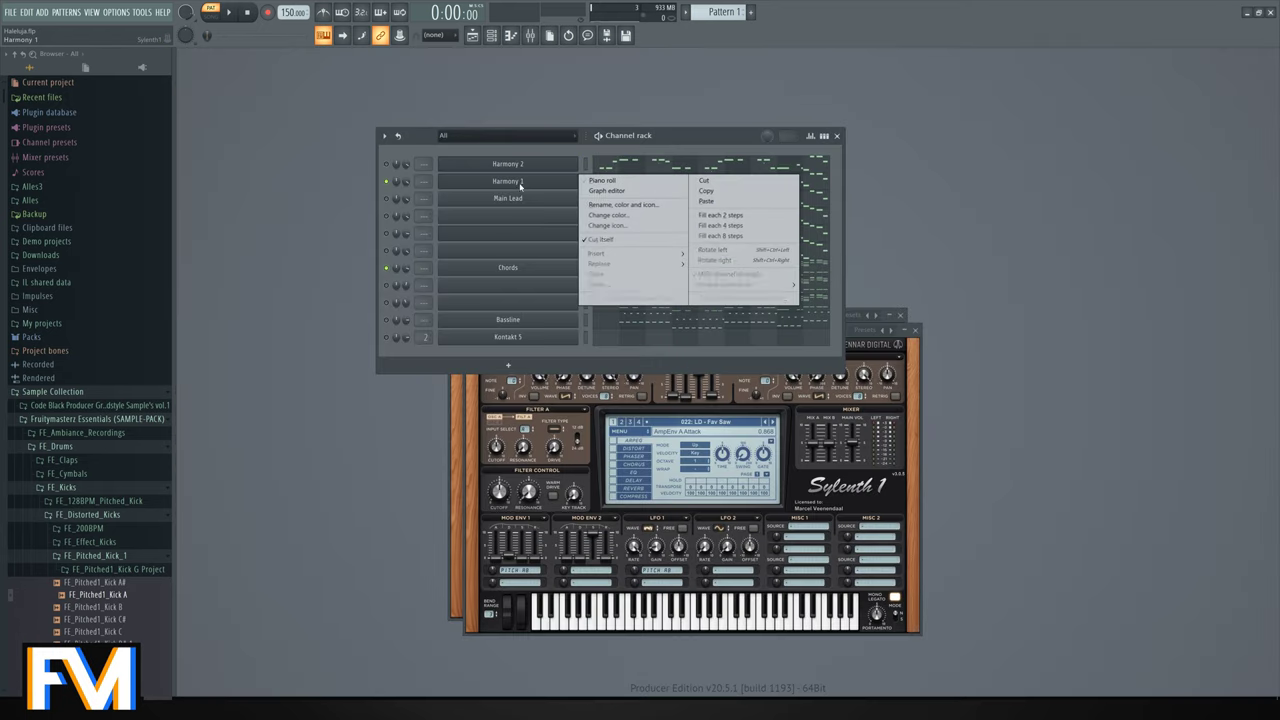
pyautogui.click(598, 274)
pyautogui.rightClick(558, 213)
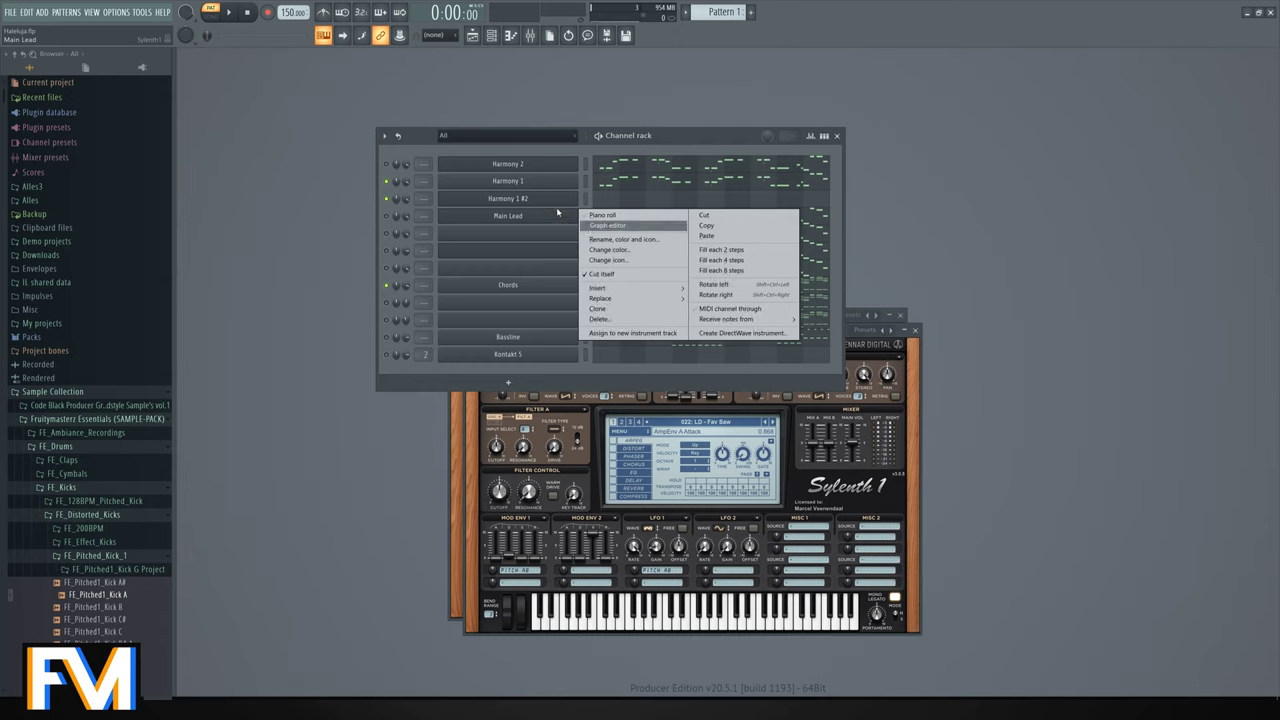
pyautogui.click(622, 239)
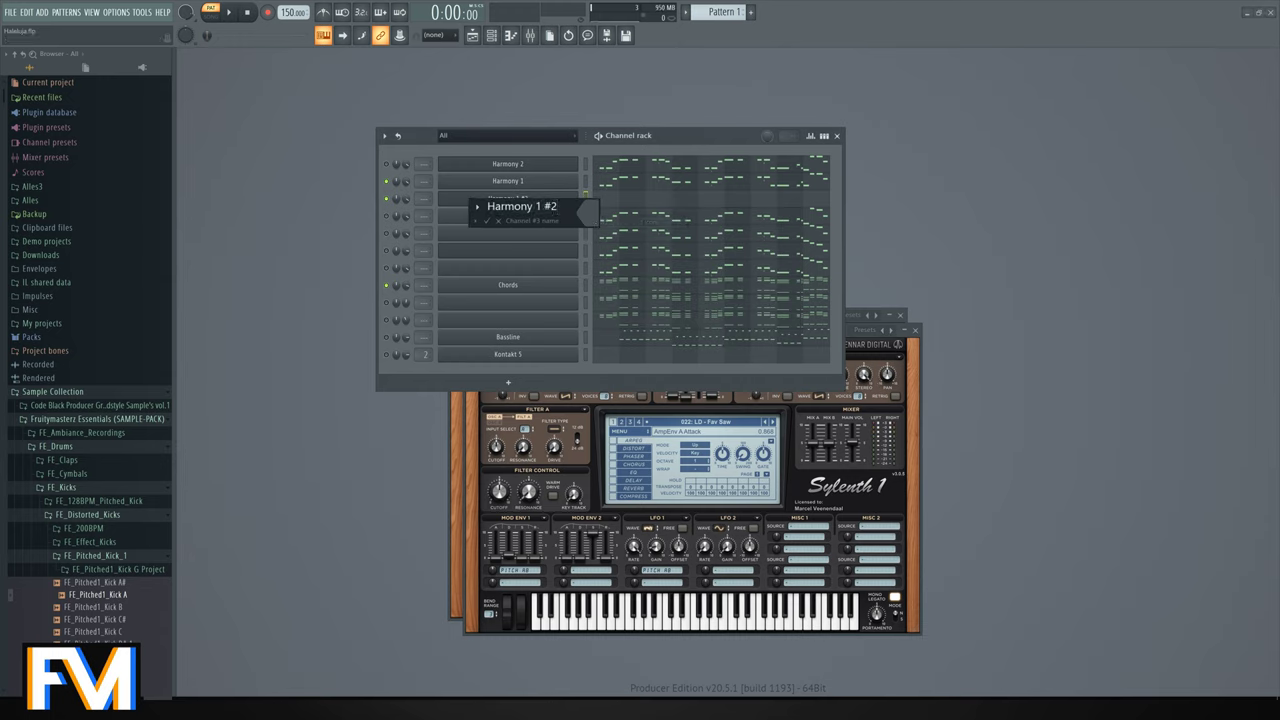
pyautogui.write('ow')
pyautogui.press('Return')
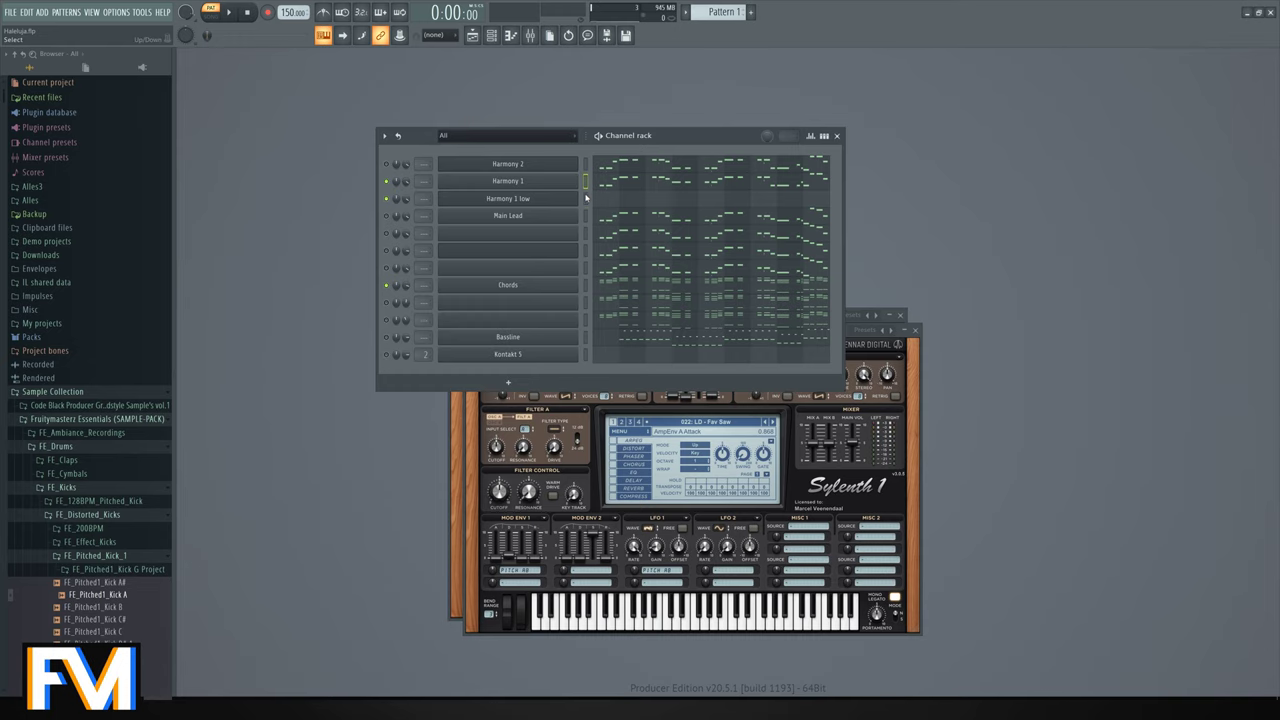
# Transpose all the notes of Harmony 1 low down one octave and close its piano roll.
pyautogui.click(611, 203)
pyautogui.hotkey('ctrl', 'a')
pyautogui.hotkey('ctrl', 'Down')
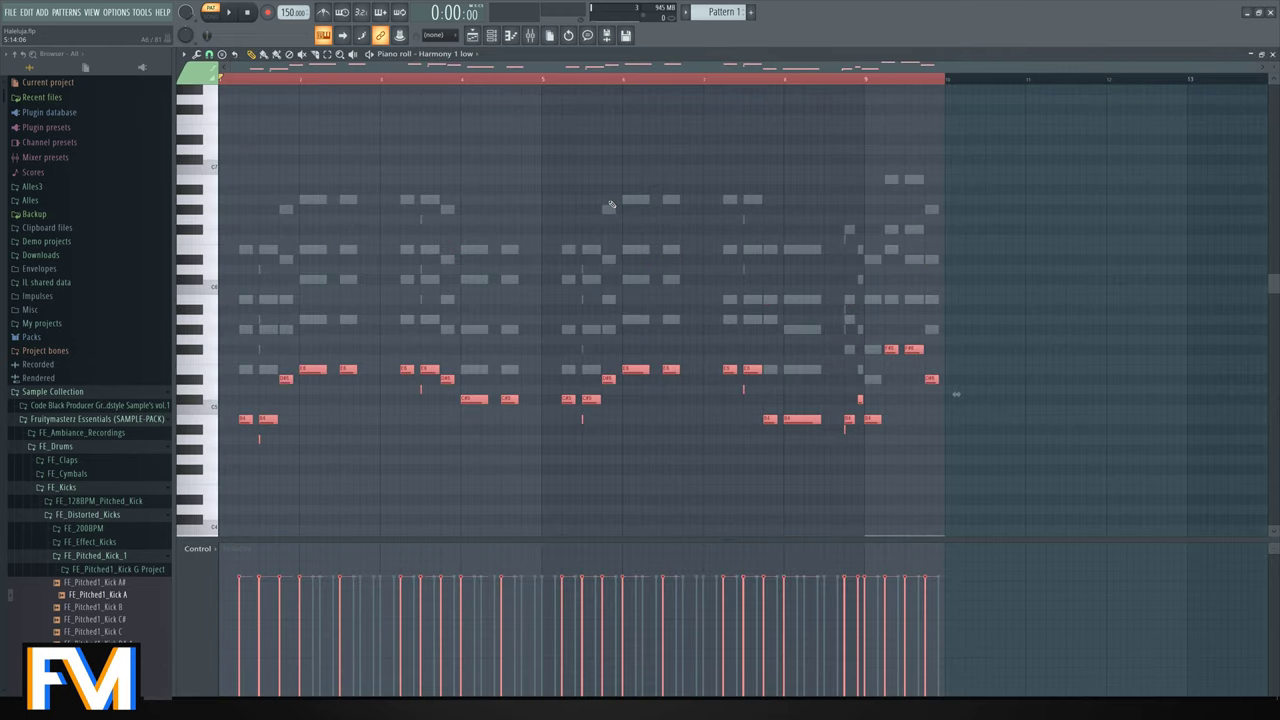
pyautogui.hotkey('ctrl', 'd')
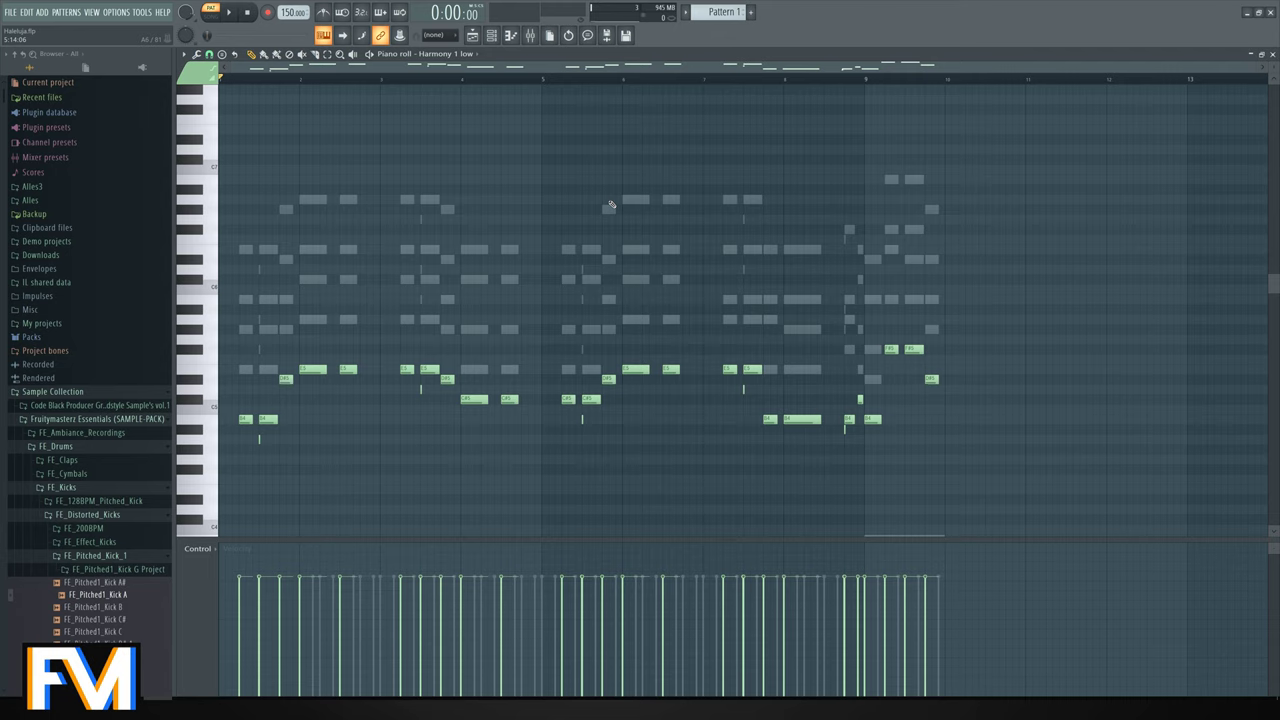
pyautogui.press('Escape')
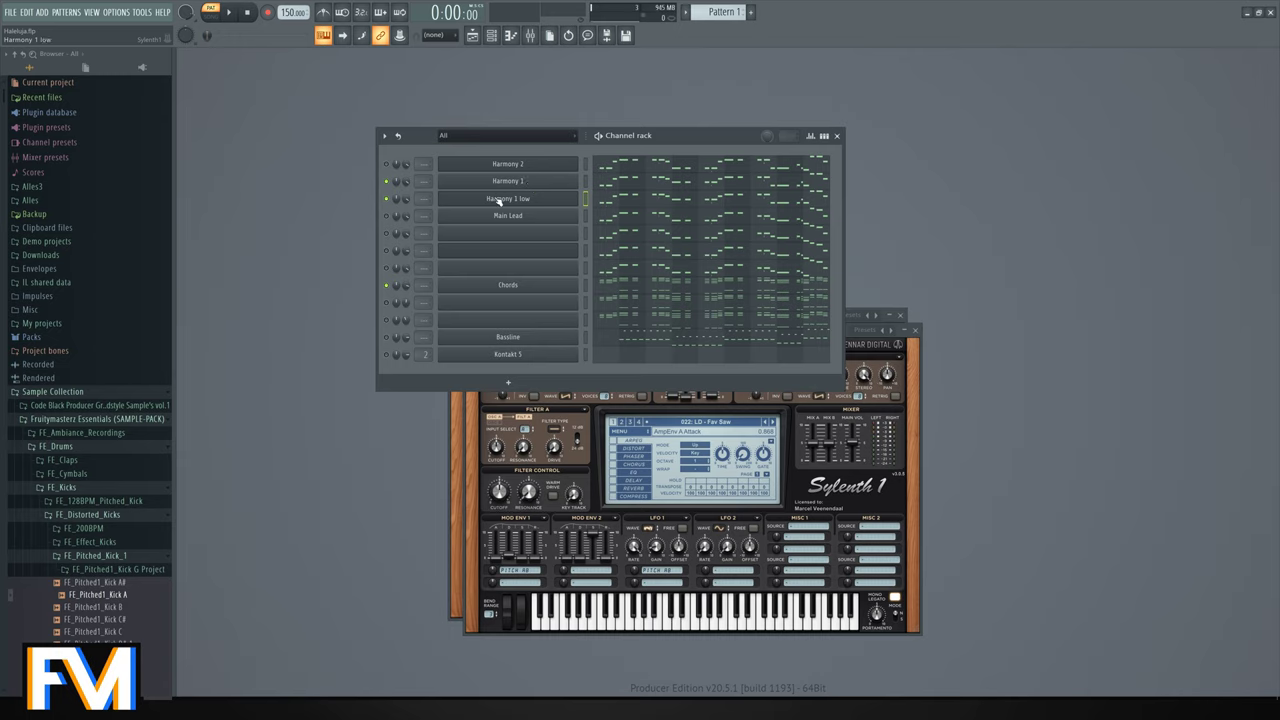
# Solo Harmony 1 low, lower its volume, and play it together with Harmony 1 and Harmony 2.
pyautogui.rightClick(387, 199)
pyautogui.moveTo(405, 199); pyautogui.dragTo(405, 204)
pyautogui.press('space')
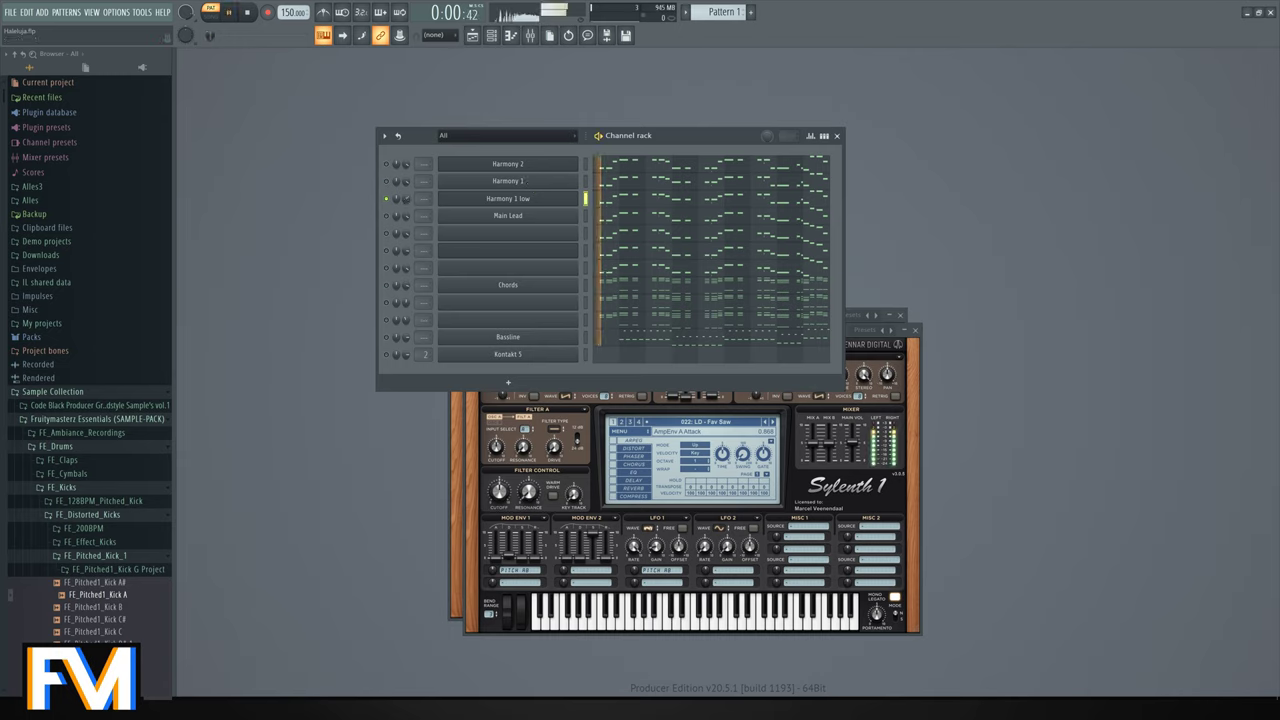
pyautogui.click(388, 164)
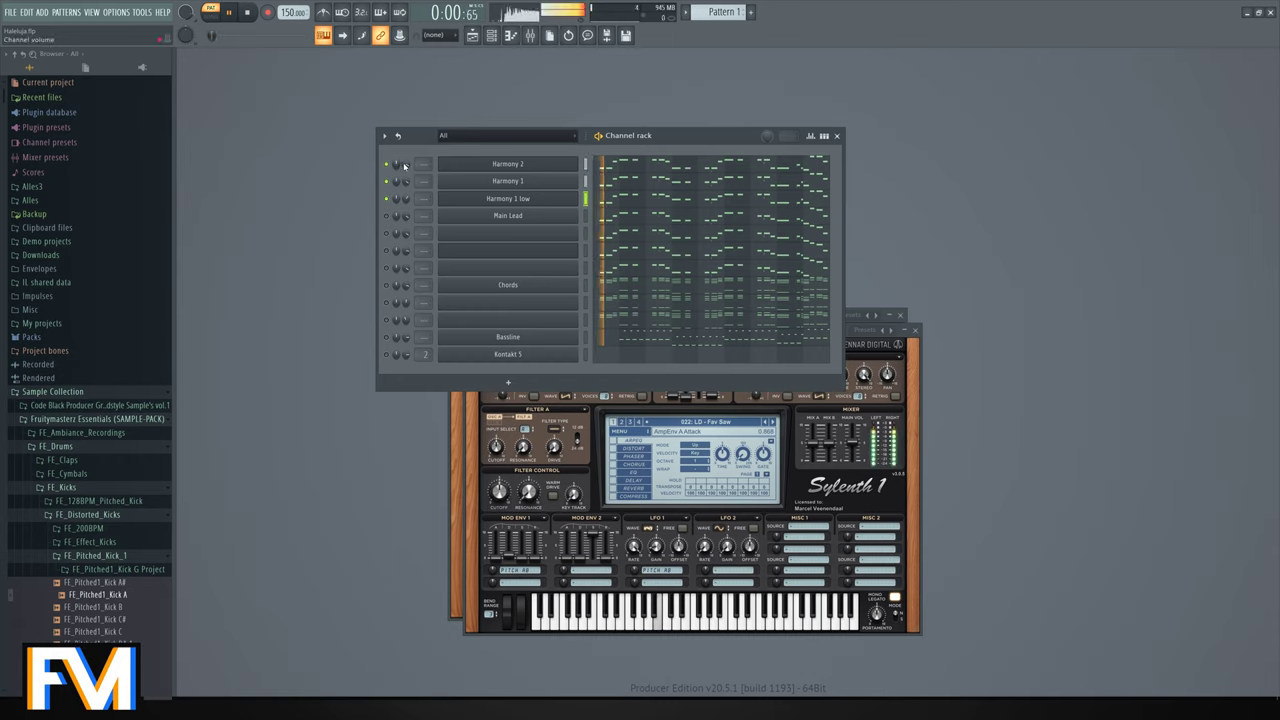
pyautogui.press('space')
# Solo Main Lead and switch off the Splitoris effect on the master mixer track.
pyautogui.rightClick(388, 216)
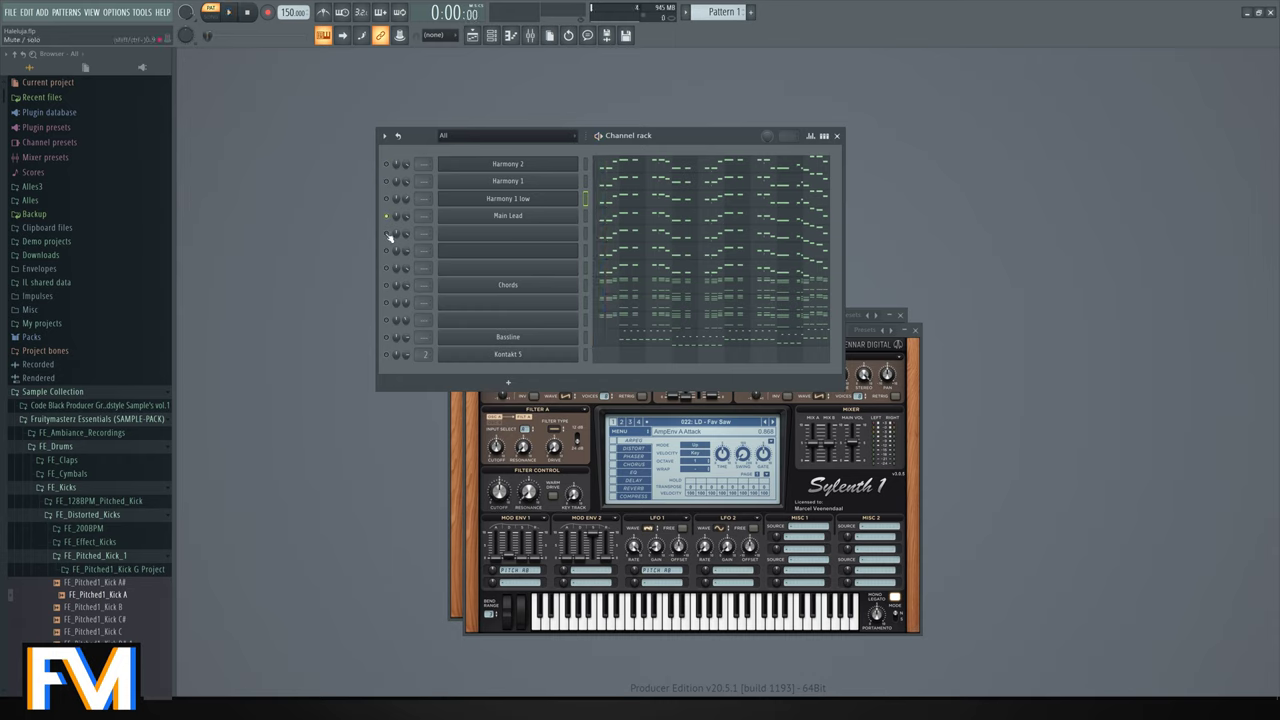
pyautogui.click(530, 35)
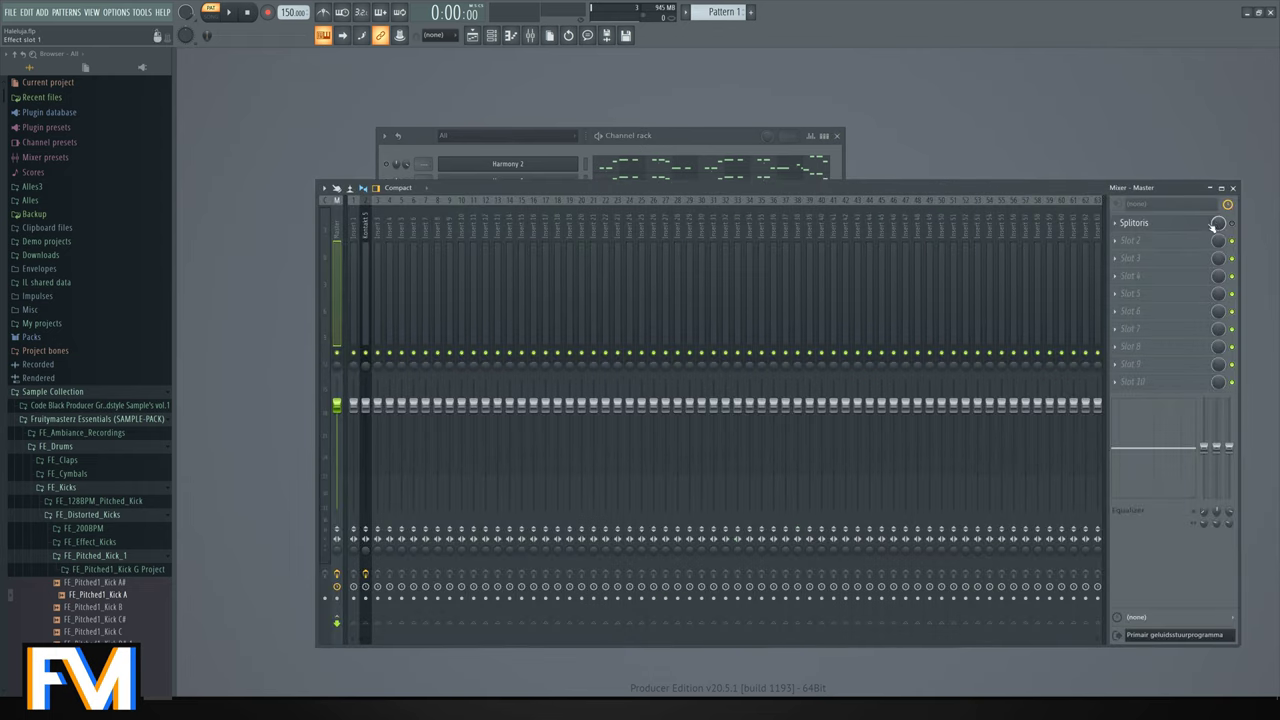
pyautogui.click(1236, 189)
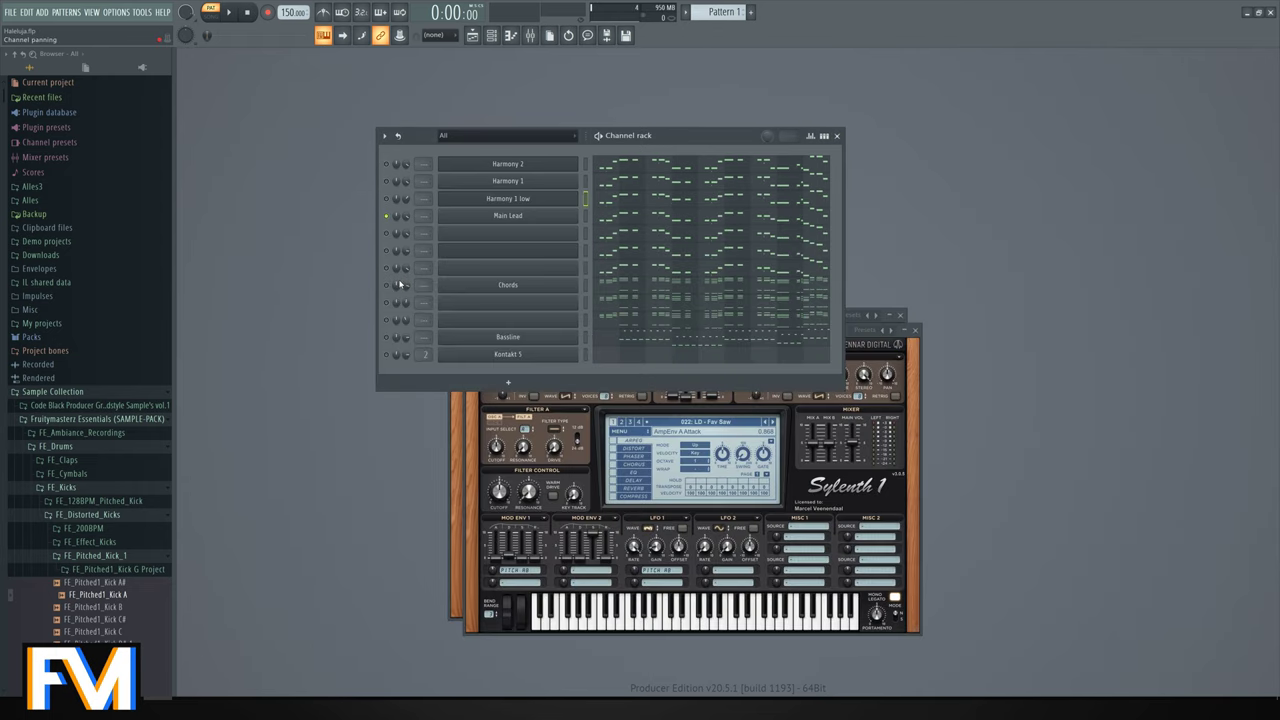
# Play the lead layers with Harmony 1 low, Harmony 1 and Harmony 2 unmuted, setting Harmony 1's volume to about 76% and Harmony 2's to about 66%.
pyautogui.moveTo(396, 270); pyautogui.dragTo(406, 176)
pyautogui.press('space')
pyautogui.click(387, 199)
pyautogui.click(387, 182)
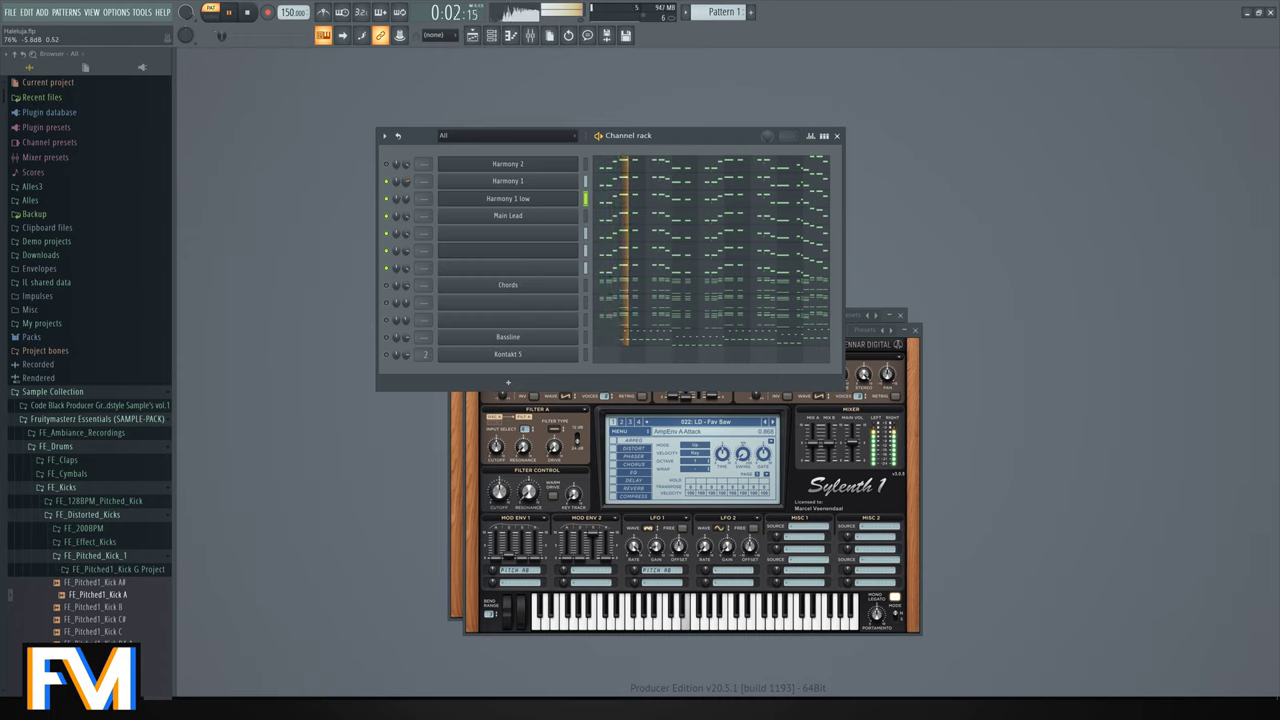
pyautogui.click(387, 164)
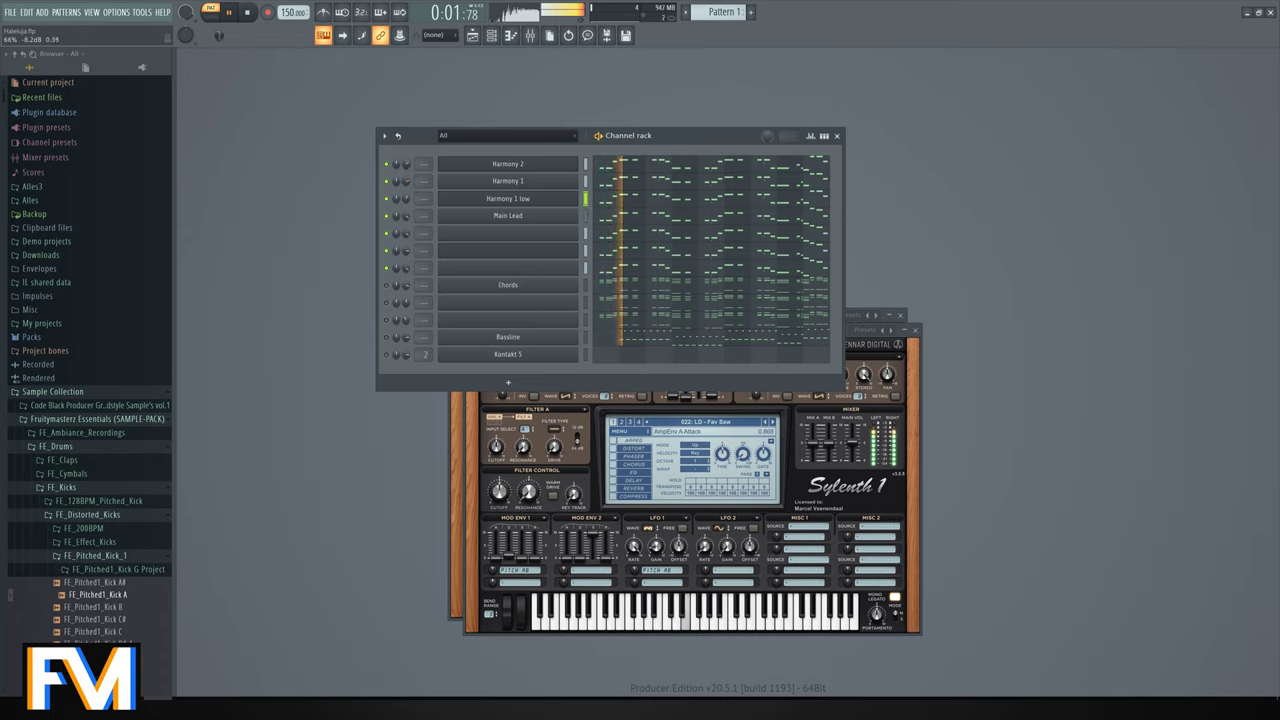
pyautogui.press('space')
# Unmute Chords and set its volume to about 78% while the pattern plays.
pyautogui.click(386, 285)
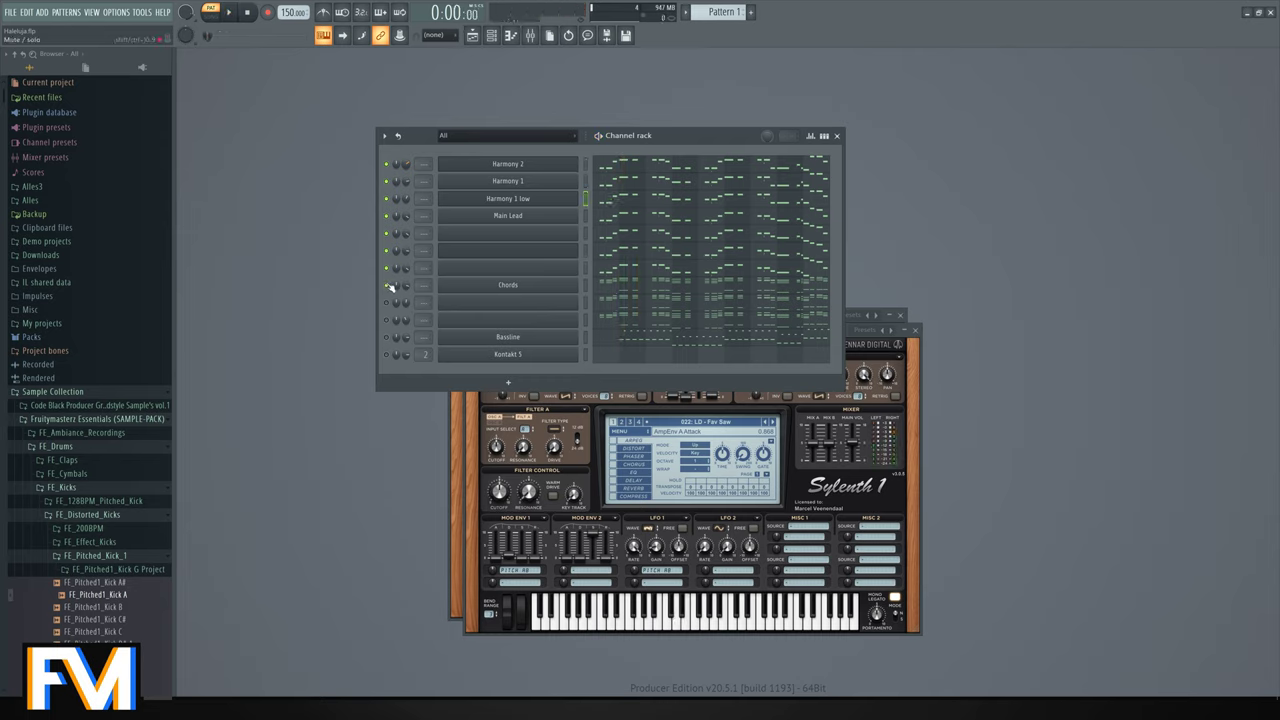
pyautogui.press('space')
pyautogui.moveTo(405, 285); pyautogui.dragTo(405, 279)
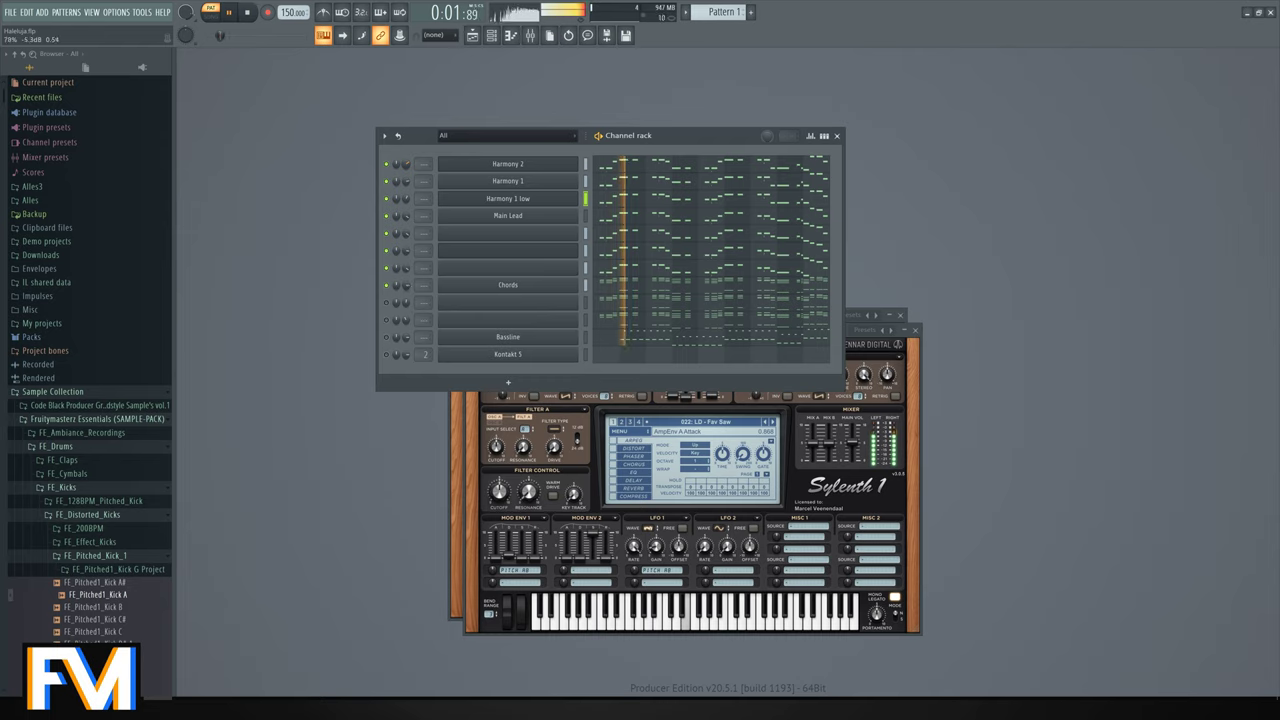
pyautogui.press('space')
# Switch on the master track's Splitoris effect and play the full pattern with all channels unmuted.
pyautogui.press('F9')
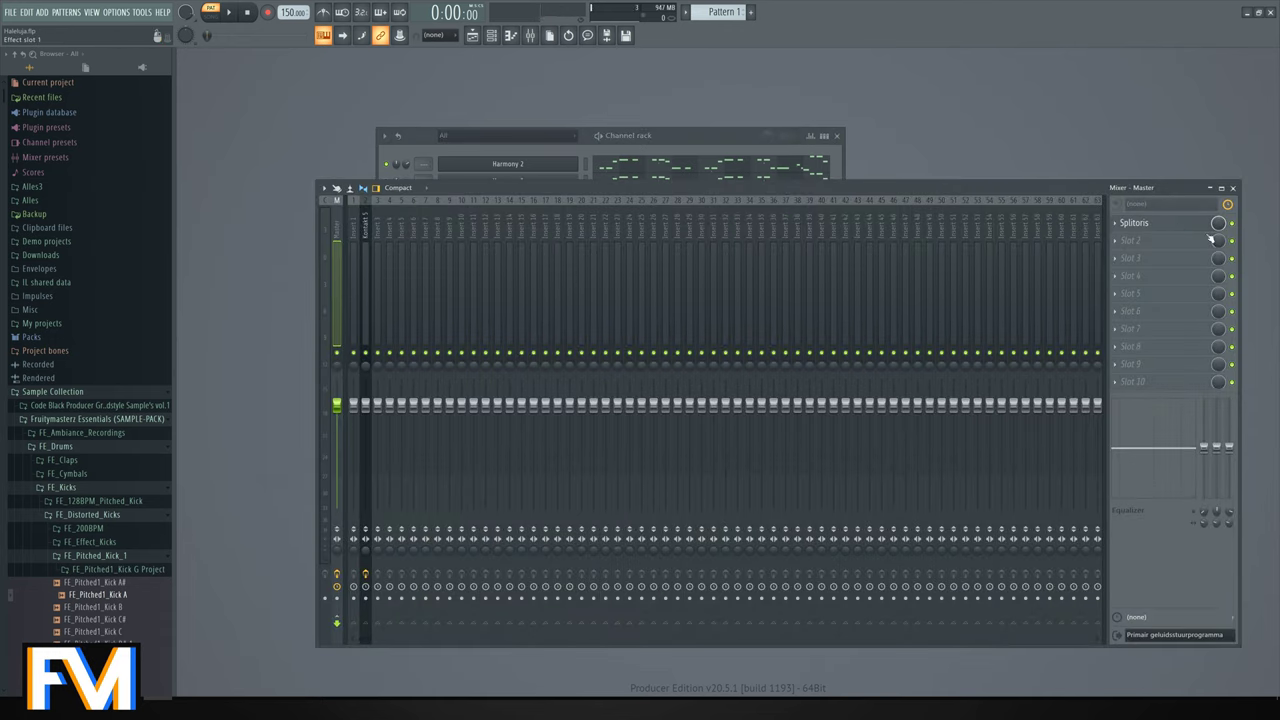
pyautogui.click(1232, 188)
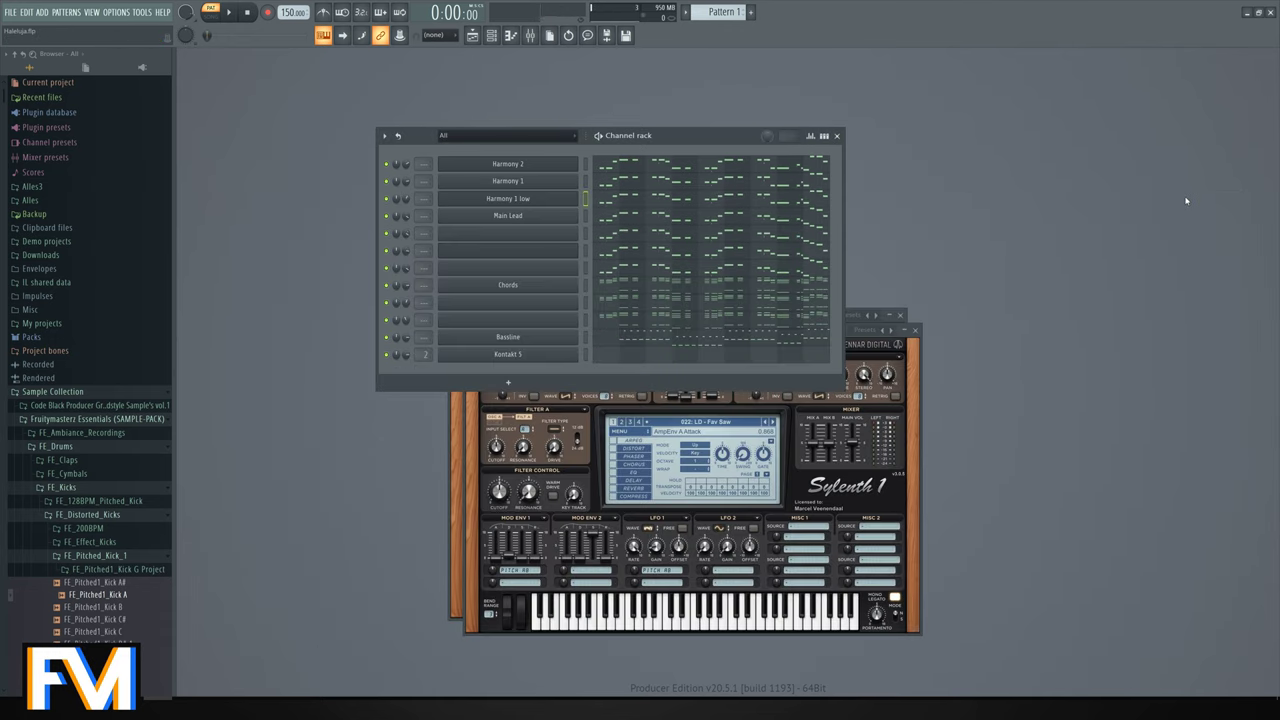
pyautogui.hotkey('alt', 'F12')
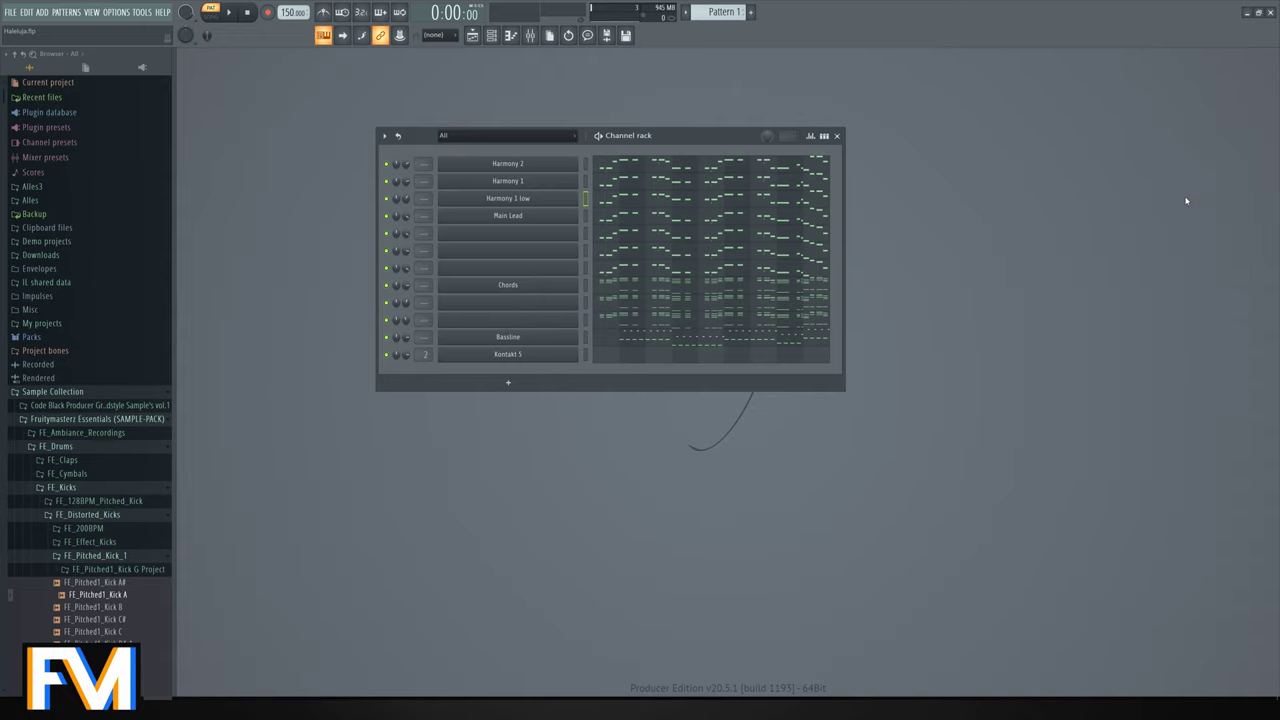
pyautogui.press('space')
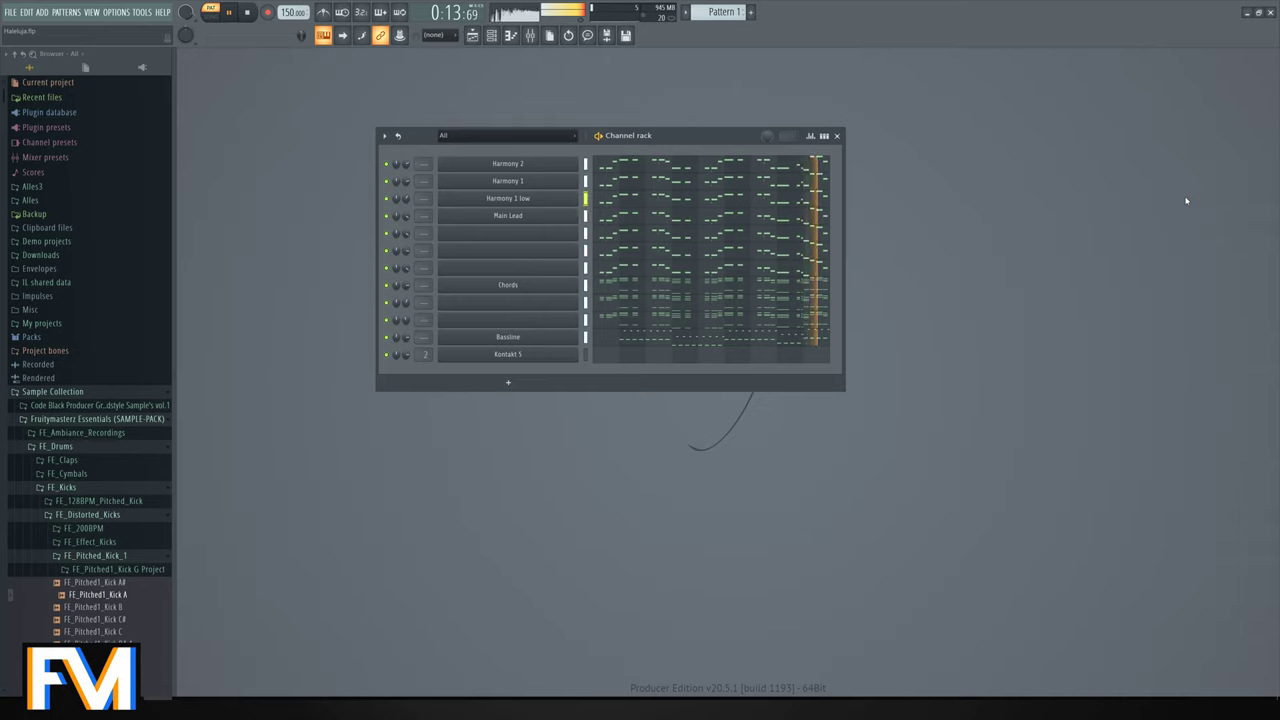
pyautogui.press('space')
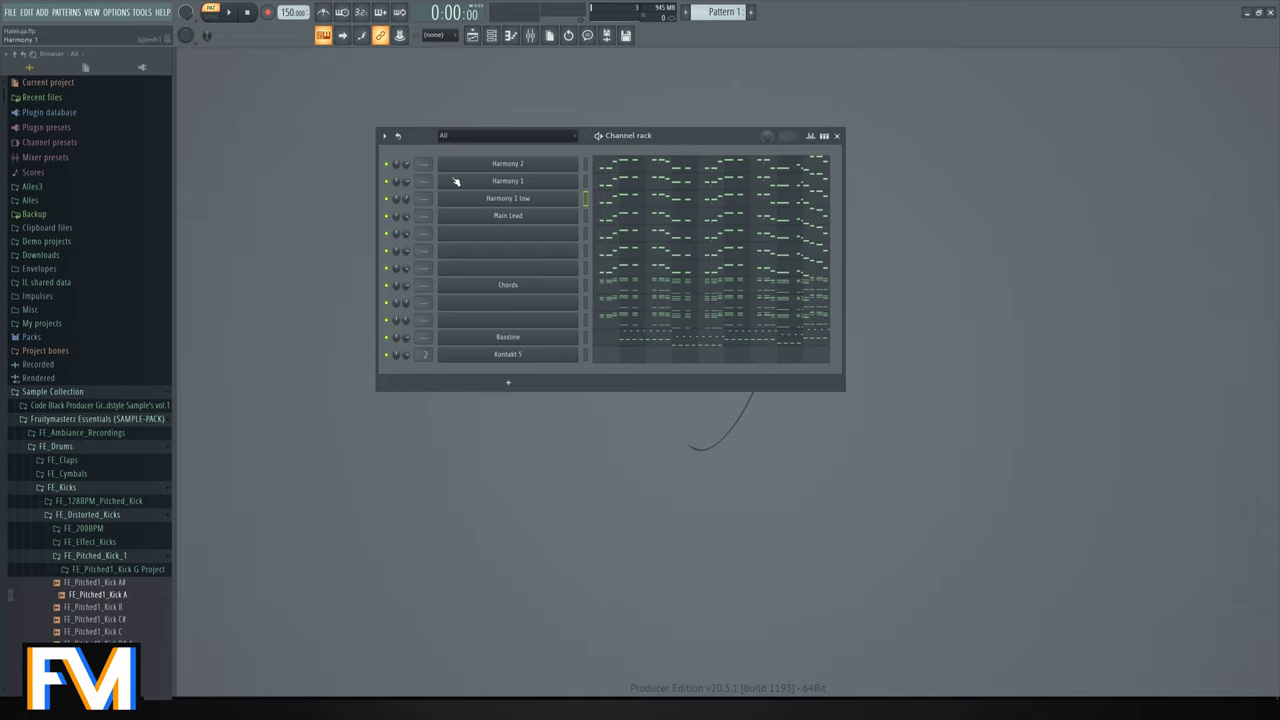
# Solo Main Lead together with the three unnamed layers below it and start playback.
pyautogui.rightClick(386, 216)
pyautogui.click(387, 233)
pyautogui.click(387, 251)
pyautogui.click(386, 268)
pyautogui.press('space')
# Unmute Harmony 1 low, Harmony 1 and Harmony 2 during playback and set their volumes to about 54%, 63% and 40%.
pyautogui.click(387, 198)
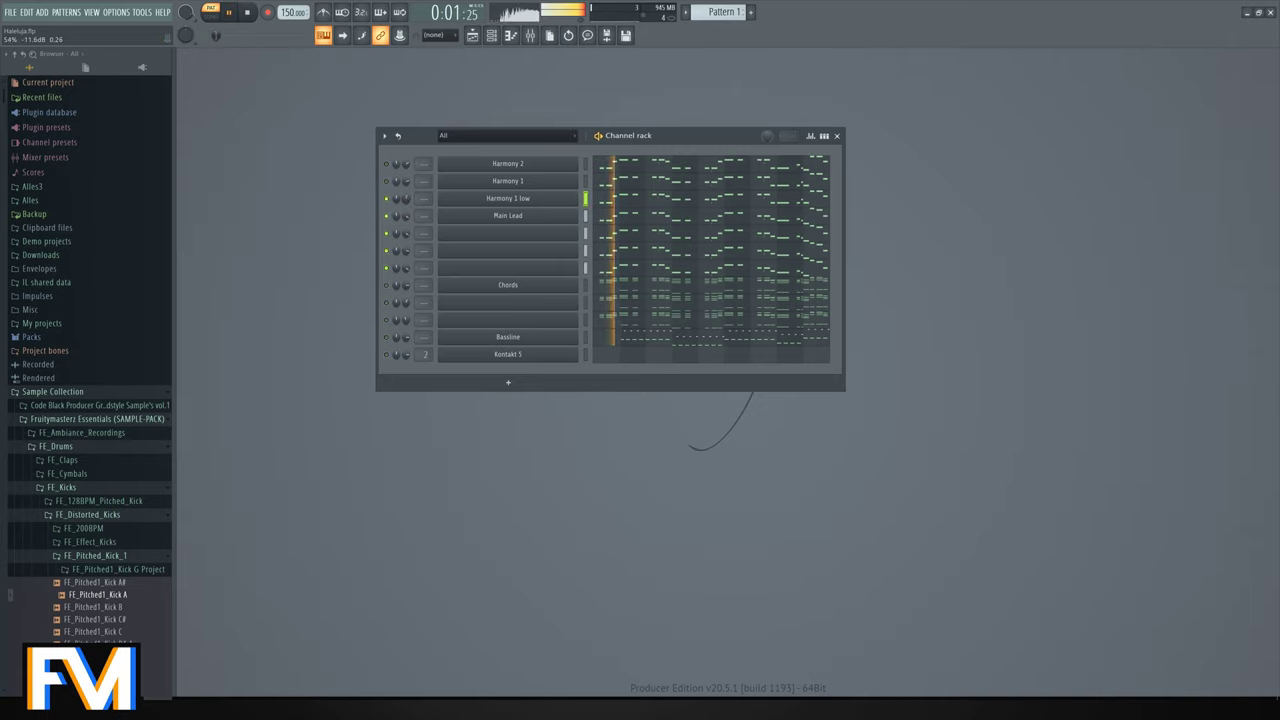
pyautogui.click(387, 181)
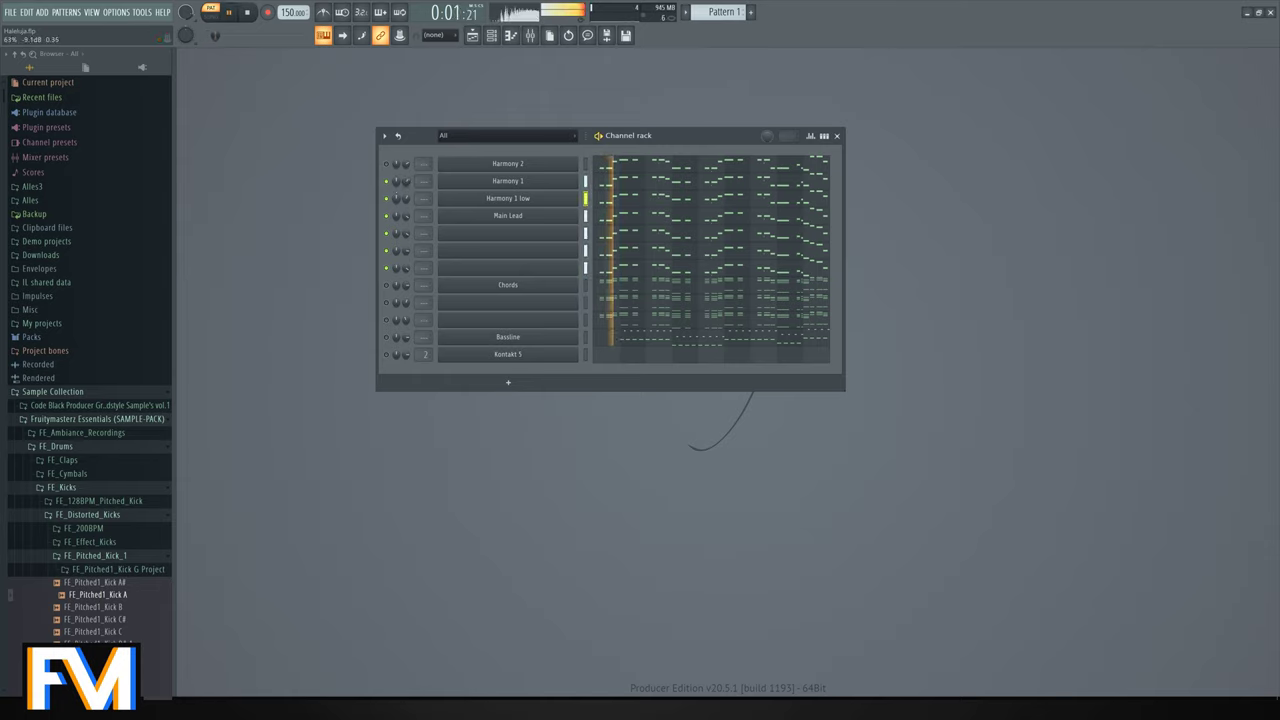
pyautogui.click(387, 163)
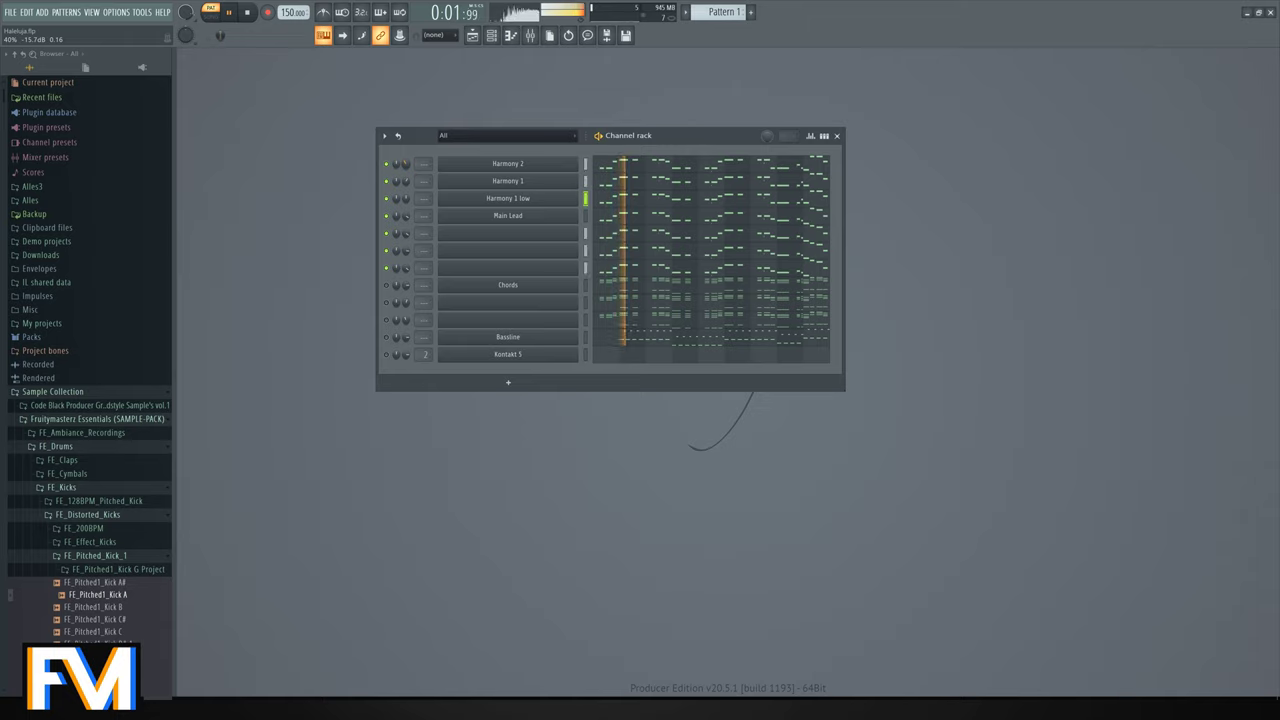
# Unmute all remaining channels and listen to the rebalanced pattern in full.
pyautogui.press('space')
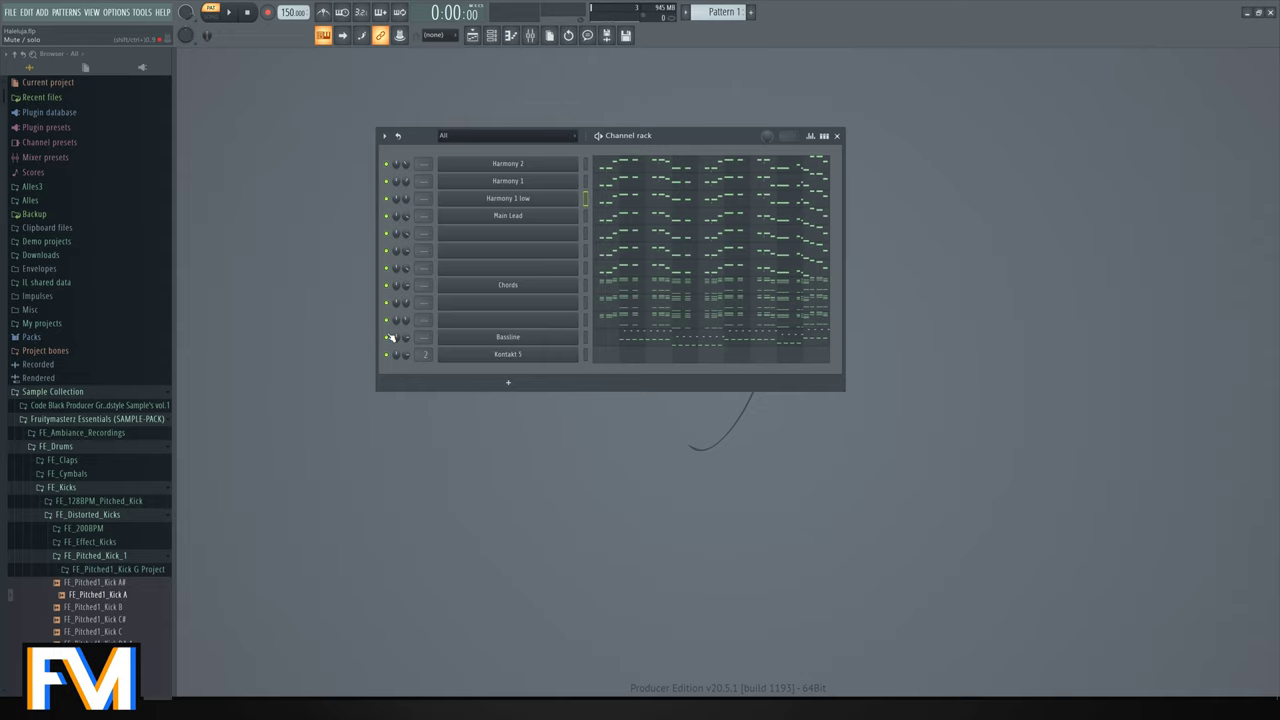
pyautogui.press('space')
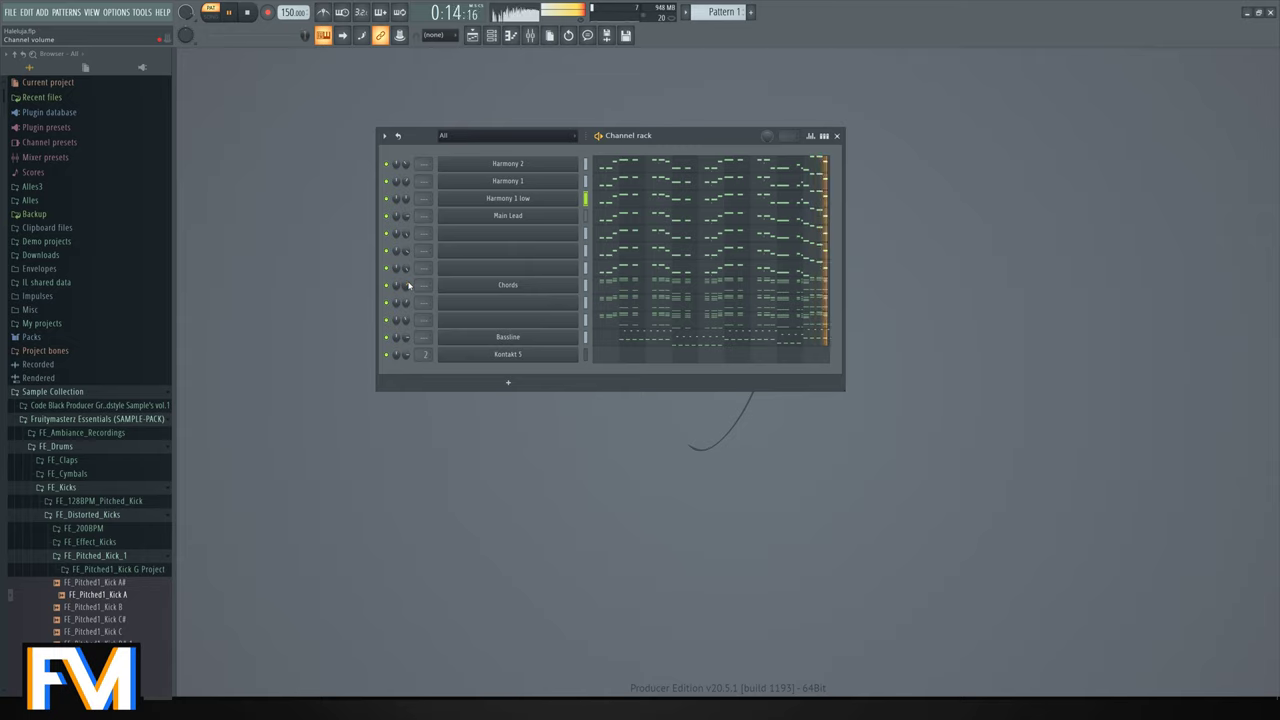
pyautogui.press('space')
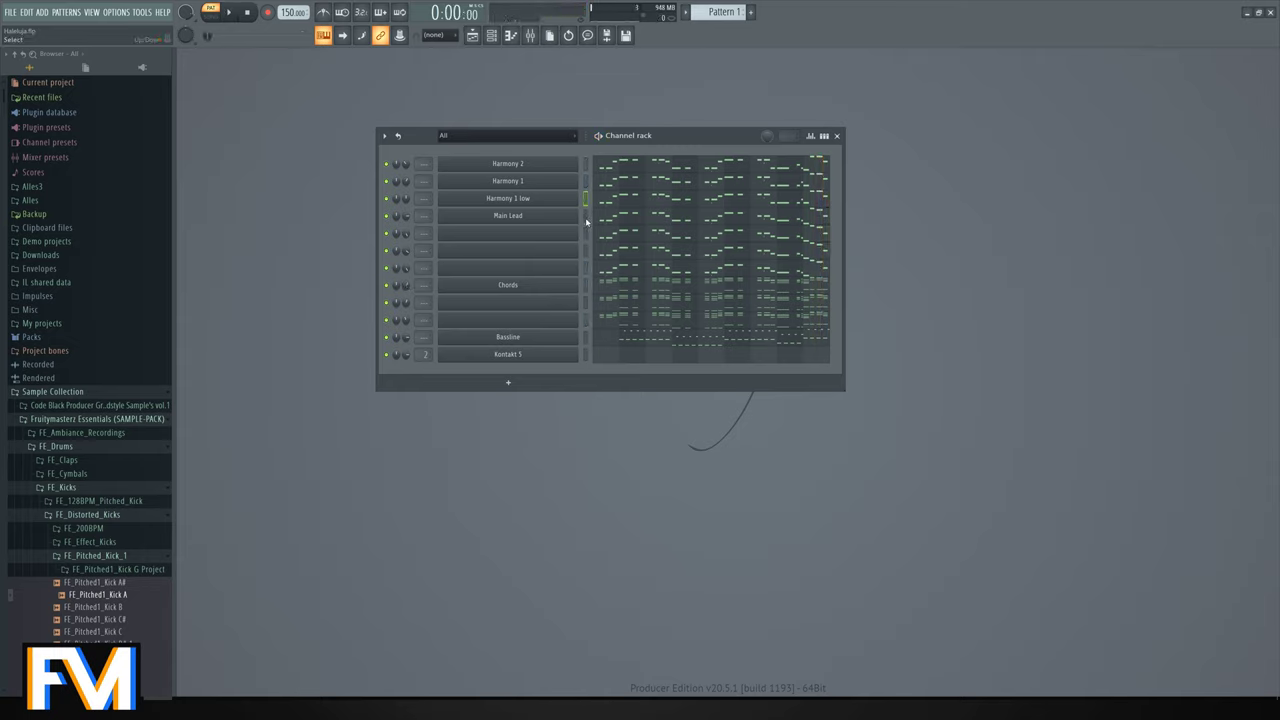
# Select the two harmonies, Harmony 1 low, Main Lead, Chords and Bassline channels and route them to mixer tracks 1 and 3 to 7.
pyautogui.moveTo(586, 218); pyautogui.dragTo(586, 163)
pyautogui.keyDown('ctrl'); pyautogui.click(586, 285); pyautogui.keyUp('ctrl')
pyautogui.moveTo(588, 342); pyautogui.dragTo(589, 370)
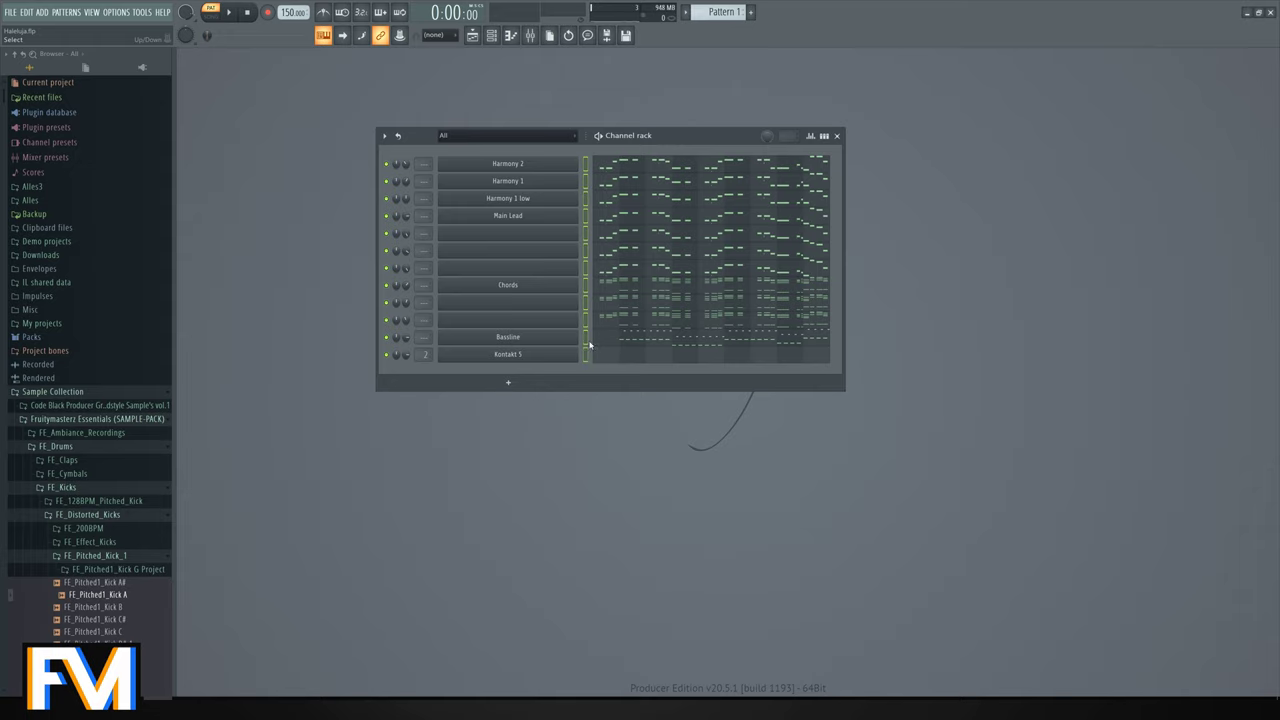
pyautogui.click(586, 337)
pyautogui.moveTo(586, 287); pyautogui.dragTo(588, 165)
pyautogui.press('F9')
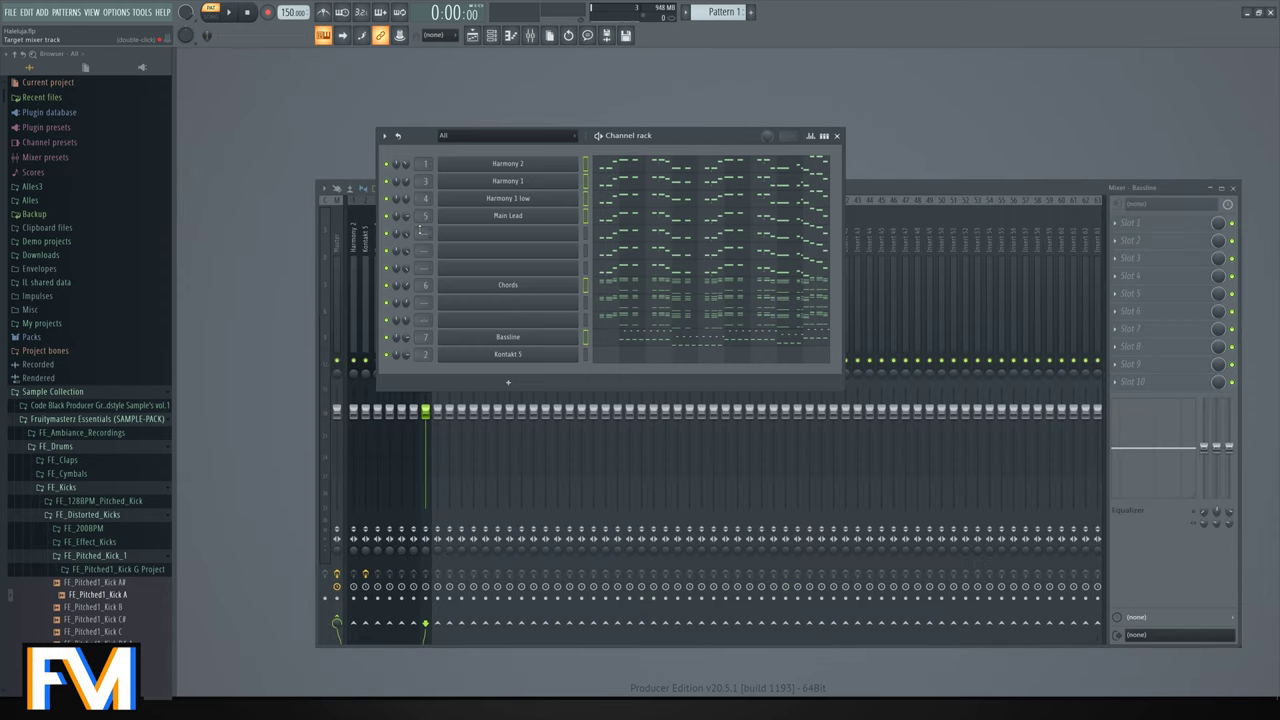
# Route the three unnamed layers below Main Lead to mixer track 5 and the two below Chords to track 6.
pyautogui.scroll(1, 420, 230)
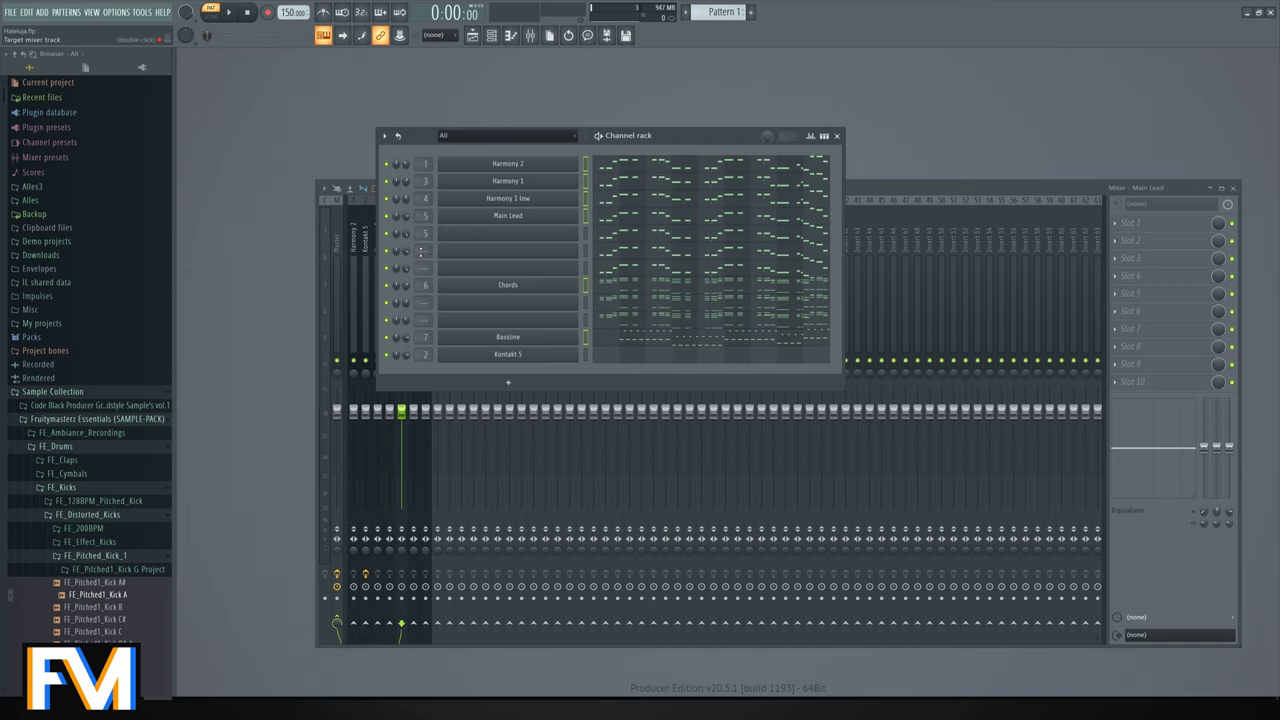
pyautogui.scroll(4, 421, 252)
pyautogui.scroll(1, 422, 251)
pyautogui.scroll(5, 422, 269)
pyautogui.scroll(4, 422, 302)
pyautogui.scroll(2, 421, 304)
pyautogui.scroll(6, 422, 319)
pyautogui.click(879, 182)
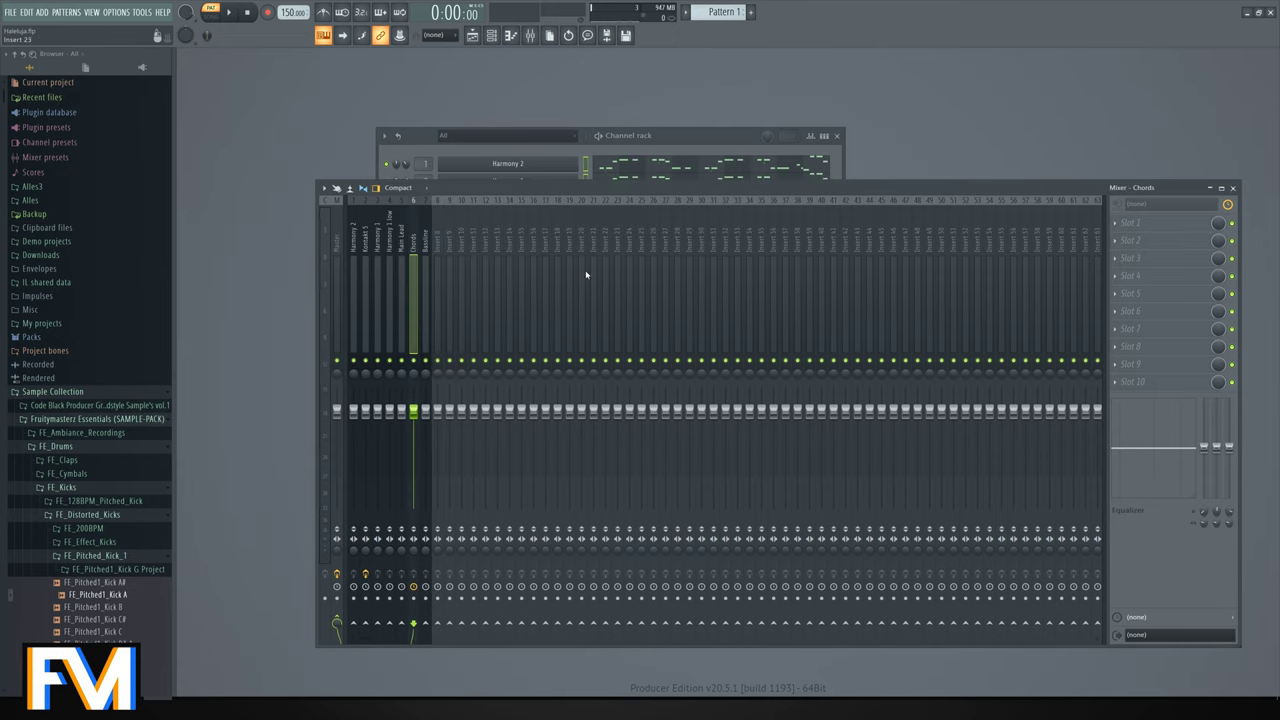
# Rename mixer insert 8 as Leads and insert 9 as Leads & Chords.
pyautogui.rightClick(437, 200)
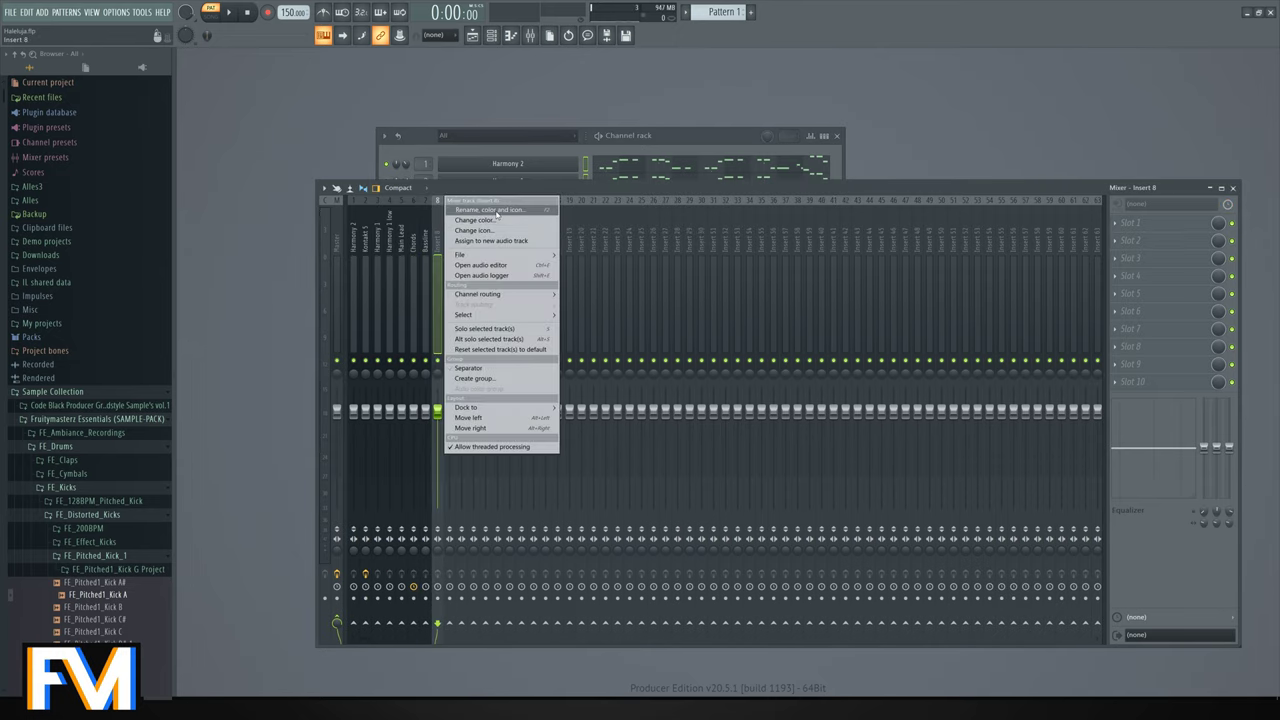
pyautogui.click(475, 210)
pyautogui.write('Leads')
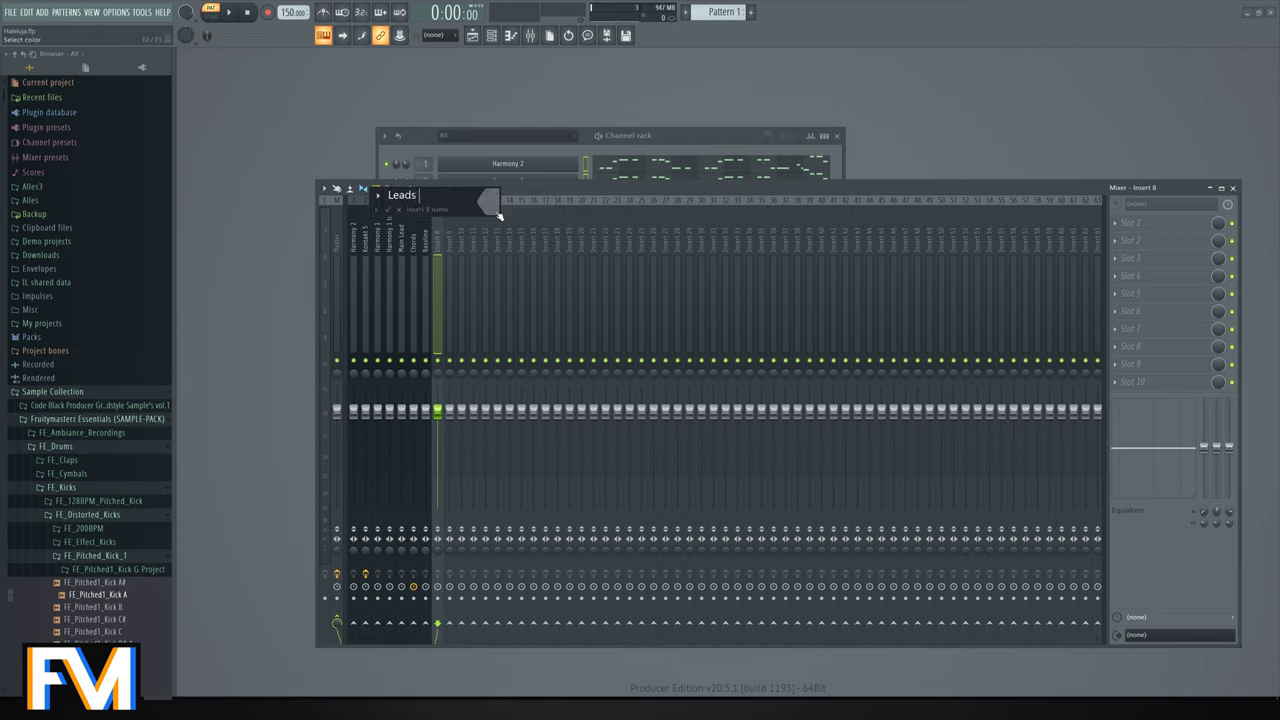
pyautogui.press('Return')
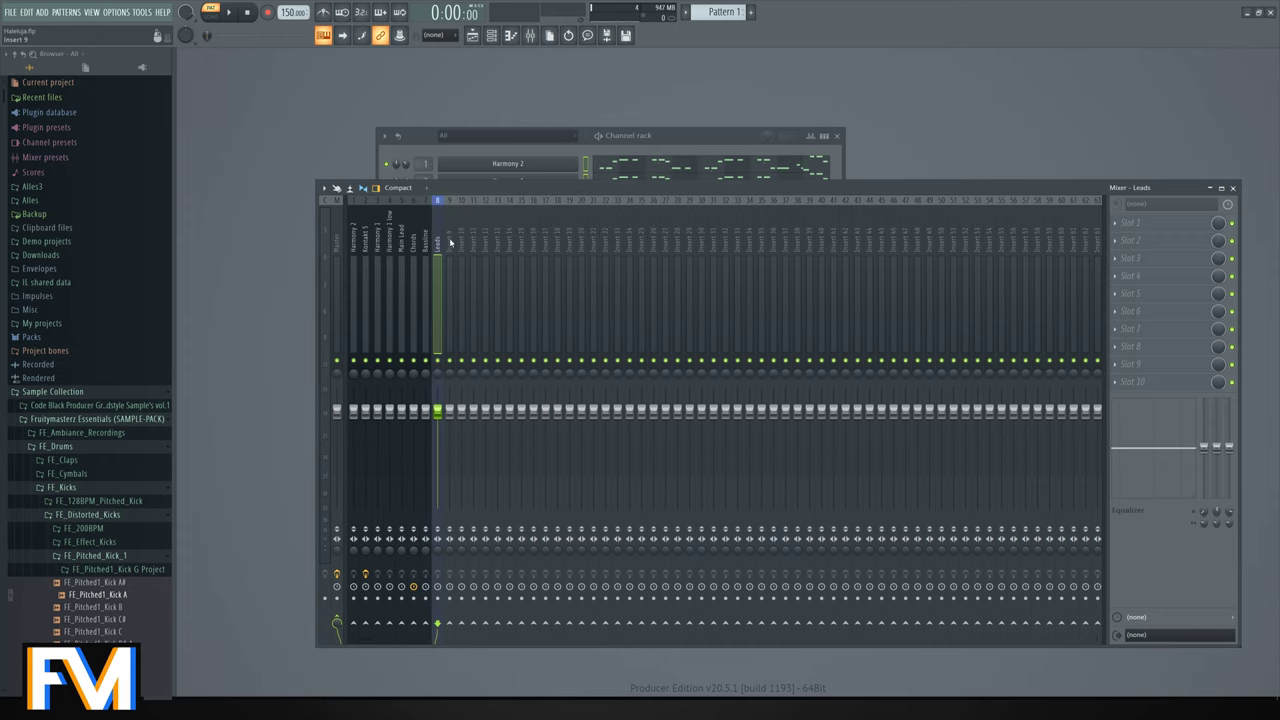
pyautogui.rightClick(454, 198)
pyautogui.click(508, 218)
pyautogui.write('L')
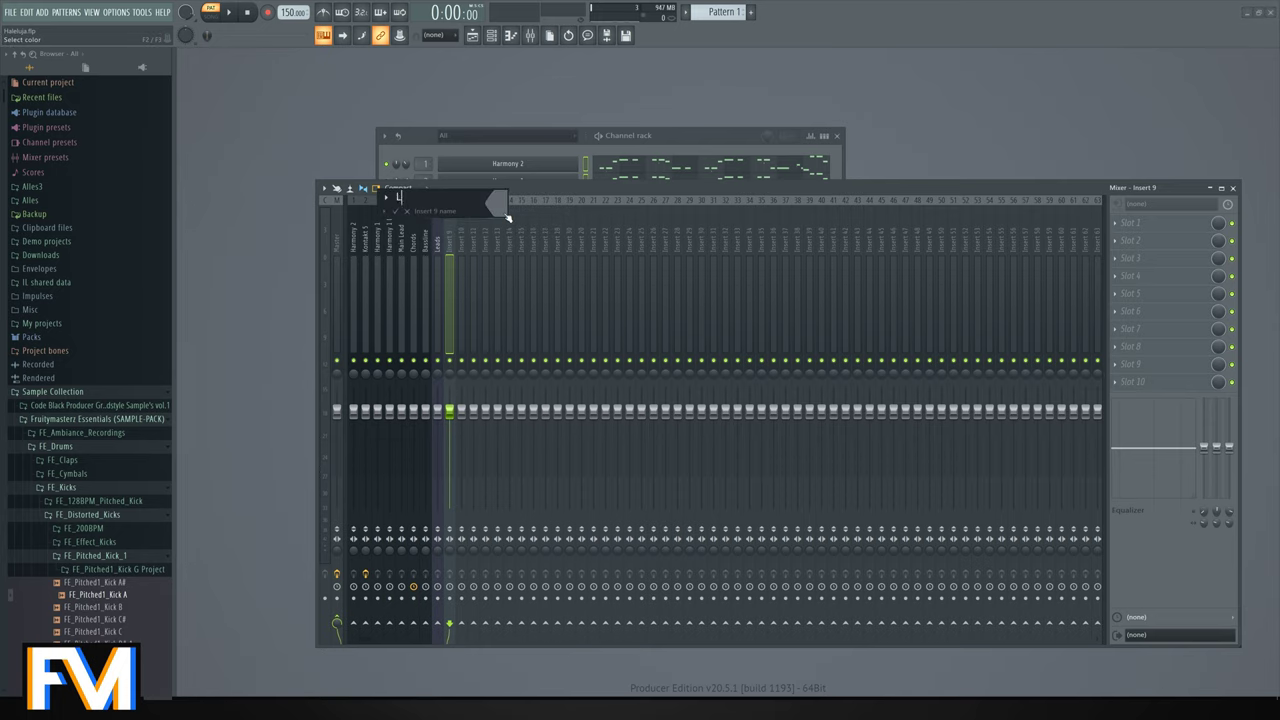
pyautogui.write('eads & Chords')
pyautogui.press('Return')
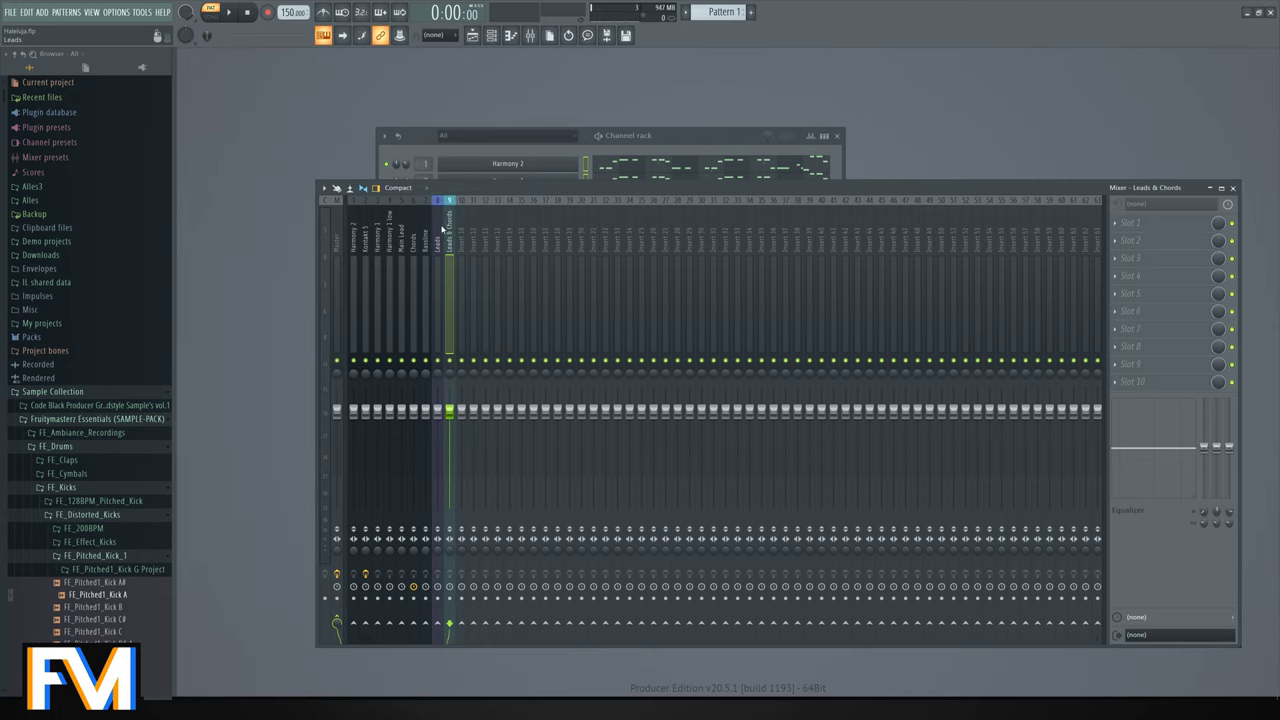
# Reorder the mixer so Leads sits directly before Chords and Leads & Chords directly before Bassline.
pyautogui.click(440, 230)
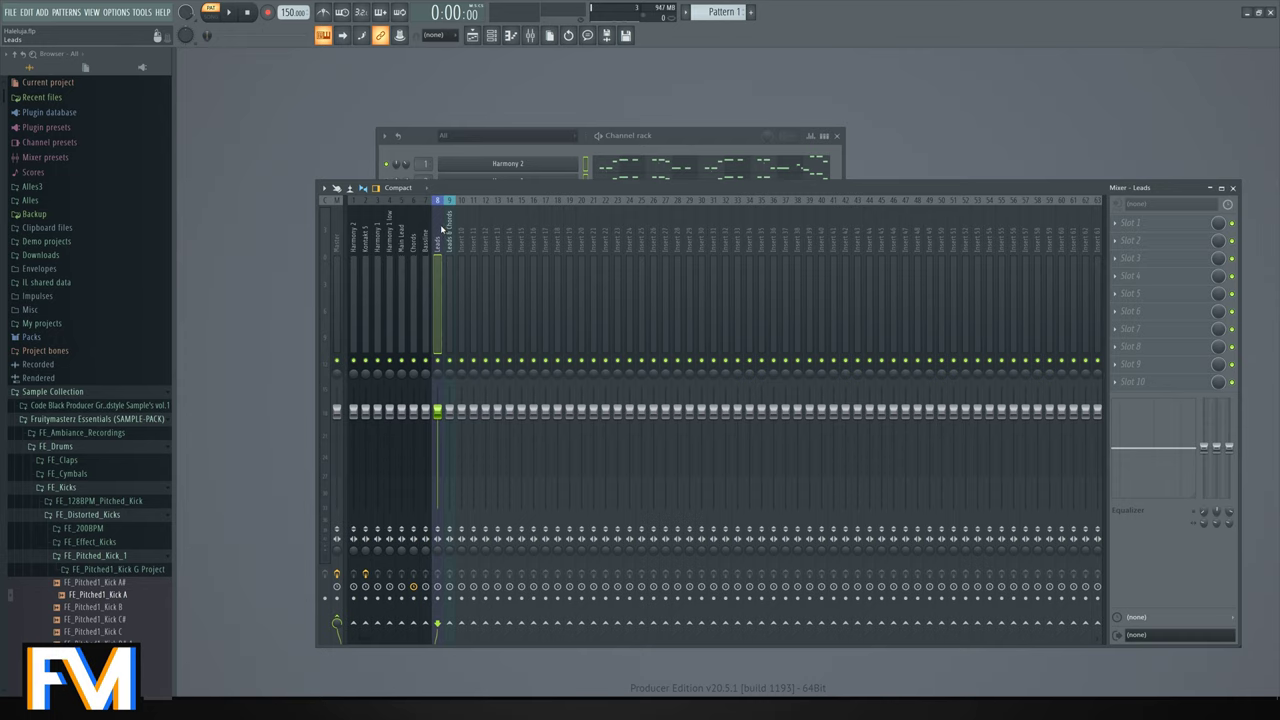
pyautogui.hotkey('alt', 'Left')
pyautogui.hotkey('alt', 'Left')
pyautogui.click(449, 234)
pyautogui.hotkey('alt', 'Left')
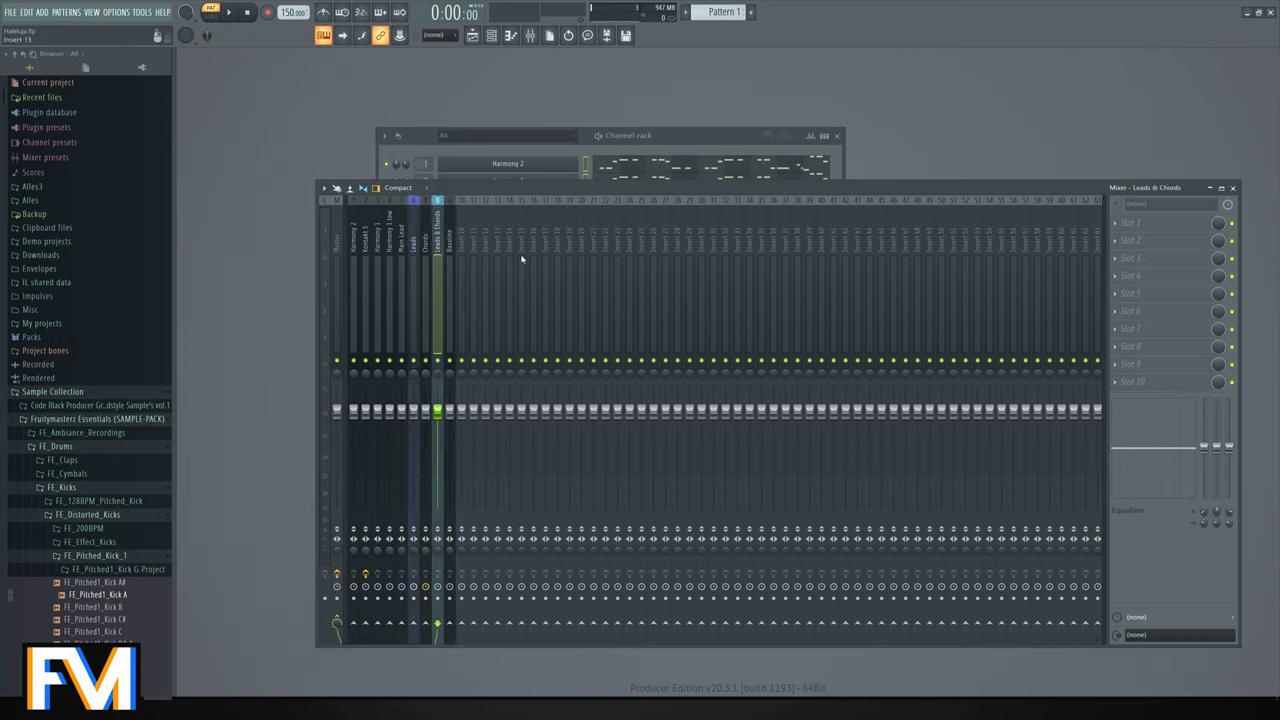
# Move the Kontakt 5 mixer track out of the lead group to the slot after Bassline.
pyautogui.click(425, 250)
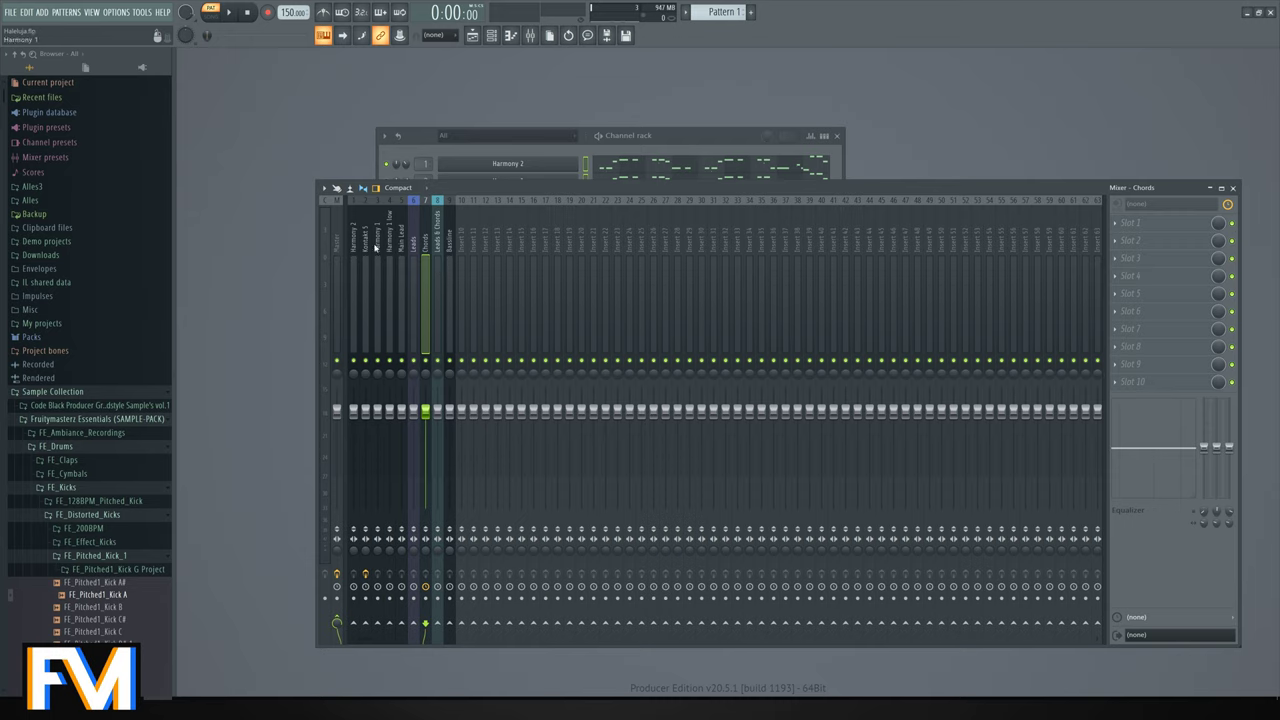
pyautogui.moveTo(350, 242); pyautogui.dragTo(406, 244)
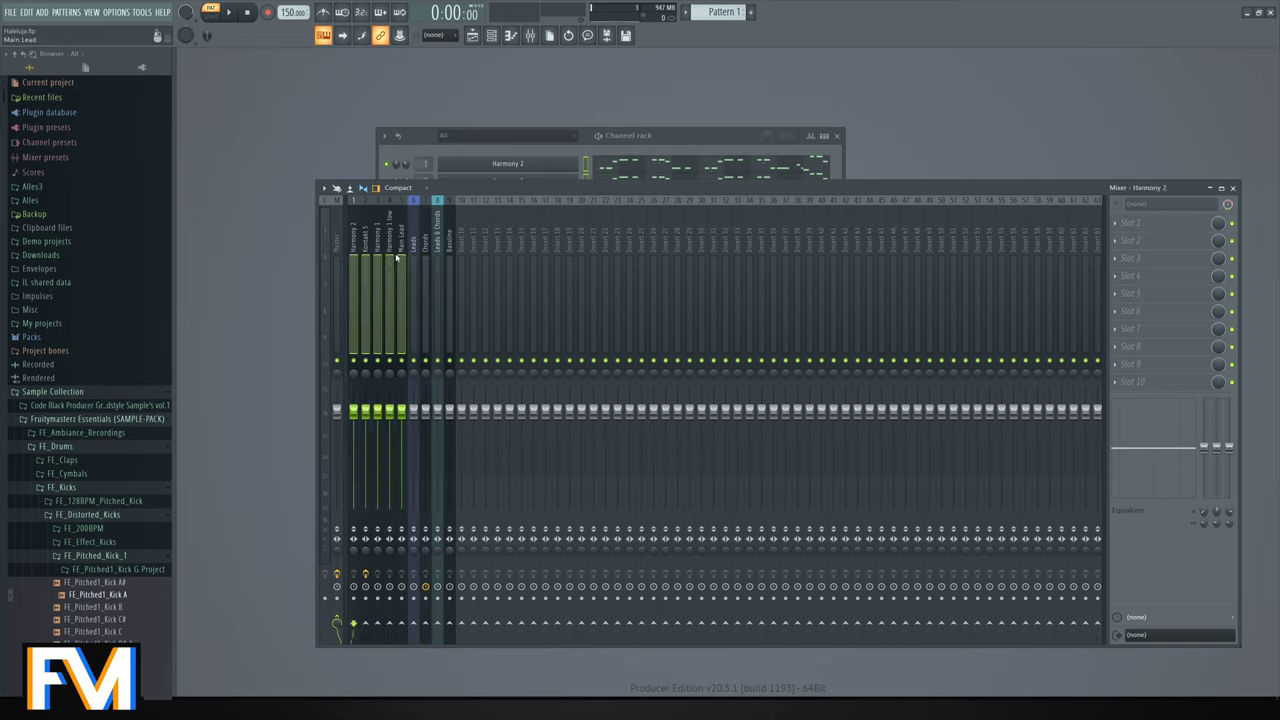
pyautogui.click(389, 247)
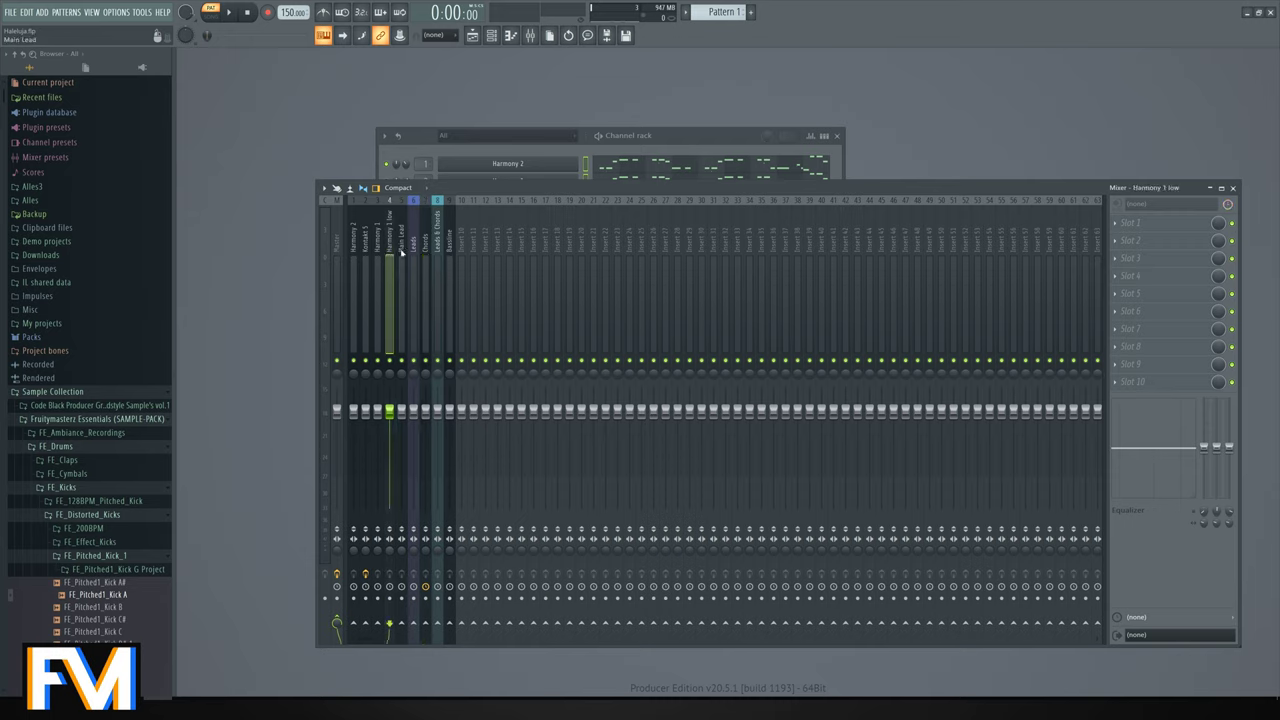
pyautogui.click(366, 245)
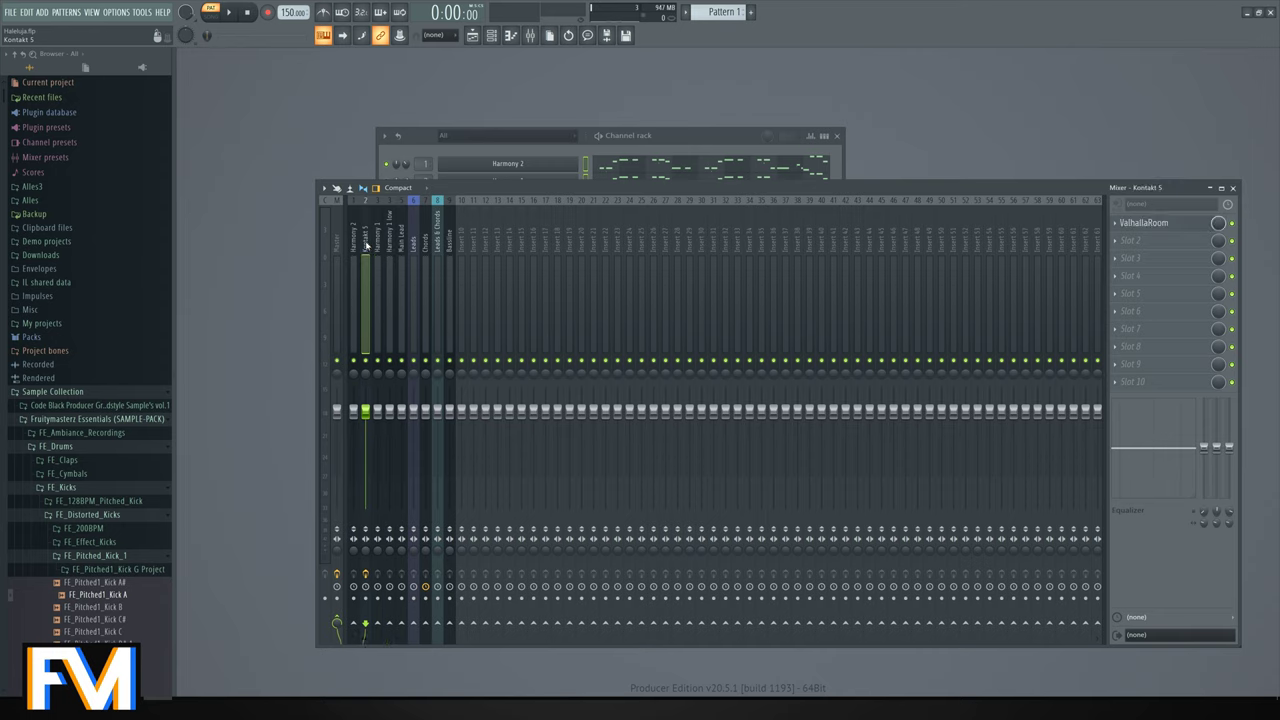
pyautogui.scroll(1, 357, 243)
pyautogui.scroll(-8, 365, 255)
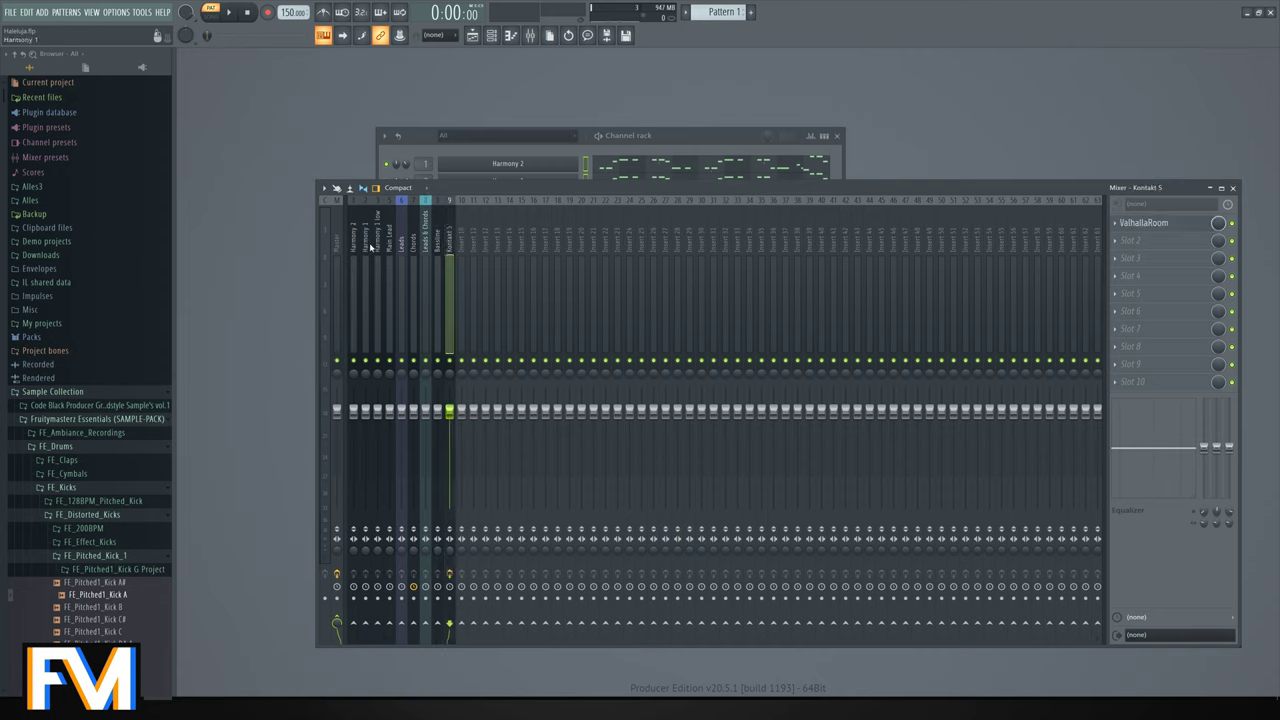
# Select the Harmony 2, Harmony 1 and Harmony 1 low mixer tracks and route them only to Leads & Chords.
pyautogui.click(366, 247)
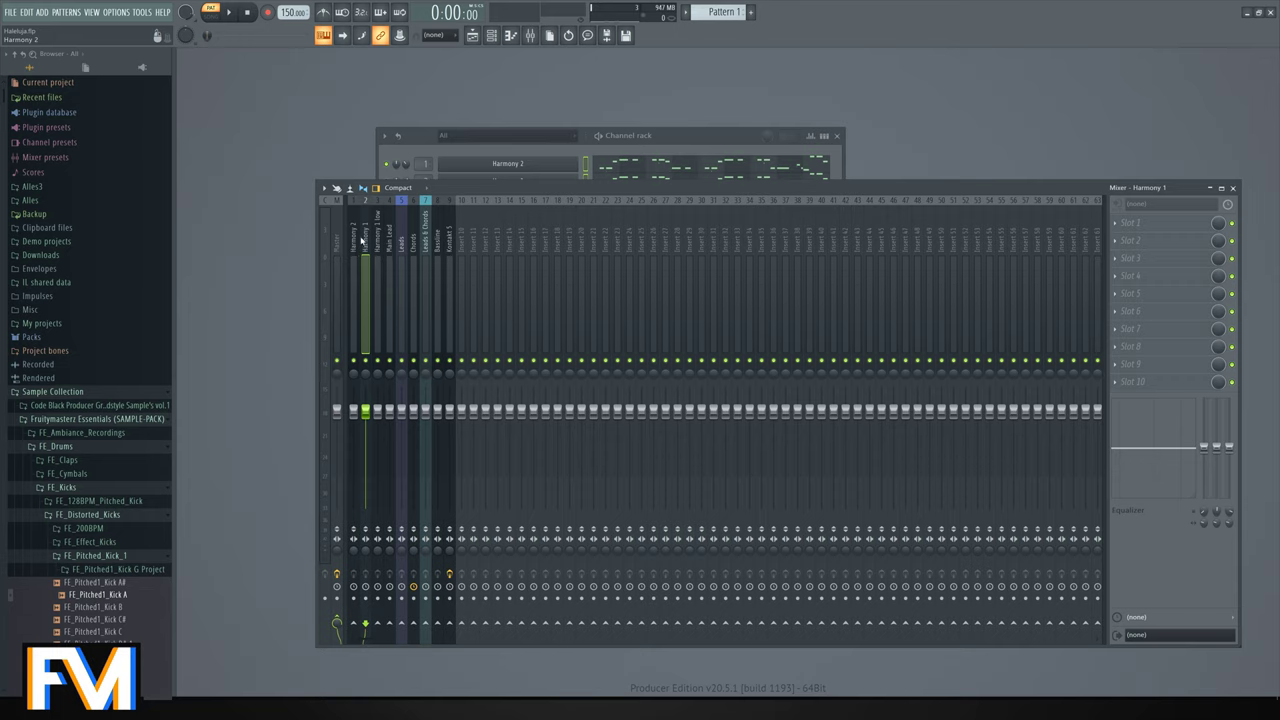
pyautogui.keyDown('ctrl'); pyautogui.keyDown('shift'); pyautogui.click(356, 242); pyautogui.keyUp('shift'); pyautogui.keyUp('ctrl')
pyautogui.keyDown('ctrl'); pyautogui.keyDown('shift'); pyautogui.click(377, 246); pyautogui.keyUp('shift'); pyautogui.keyUp('ctrl')
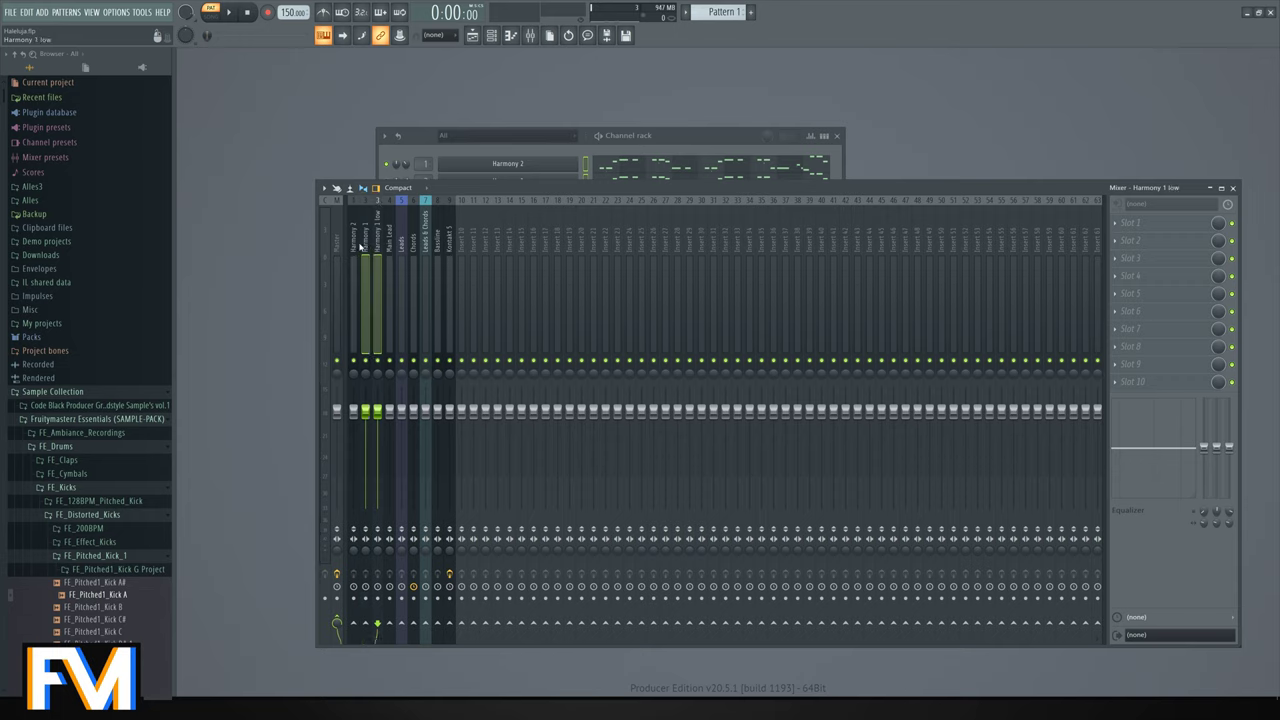
pyautogui.keyDown('ctrl'); pyautogui.keyDown('shift'); pyautogui.click(356, 248); pyautogui.keyUp('shift'); pyautogui.keyUp('ctrl')
pyautogui.rightClick(425, 622)
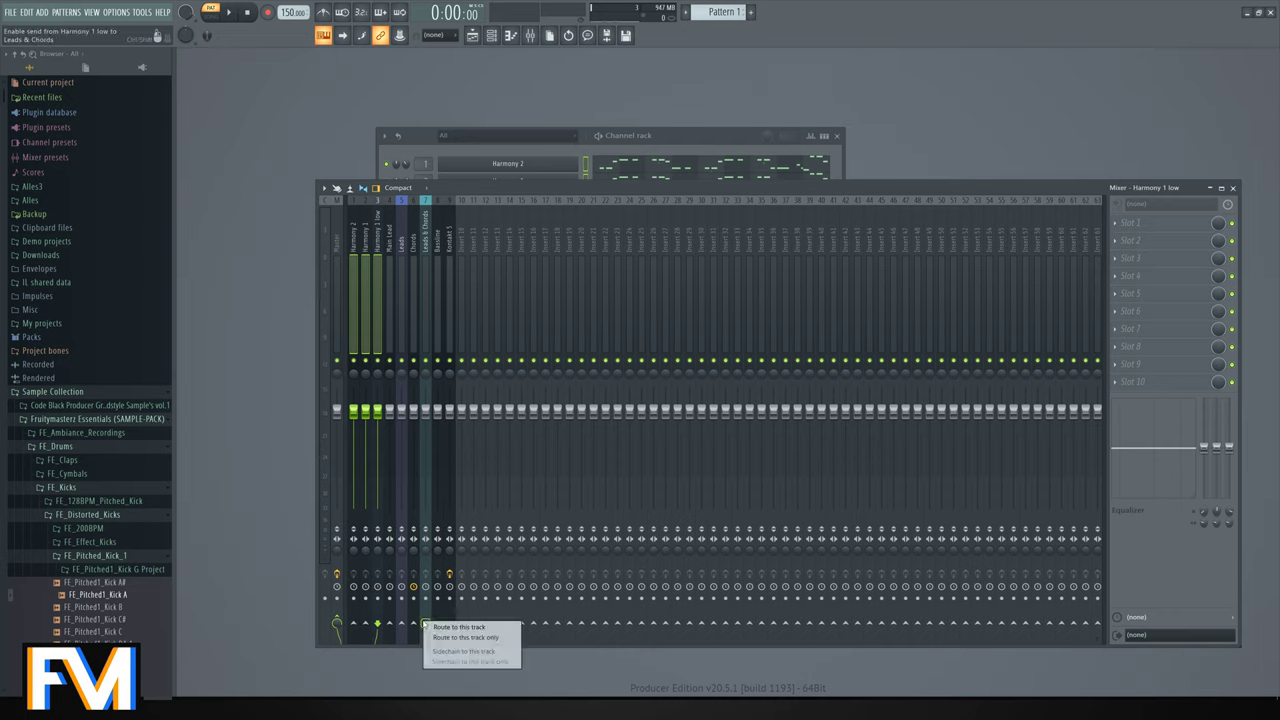
pyautogui.click(433, 637)
# Route Main Lead only to the Leads track, and send Leads and Chords only to Leads & Chords.
pyautogui.click(390, 330)
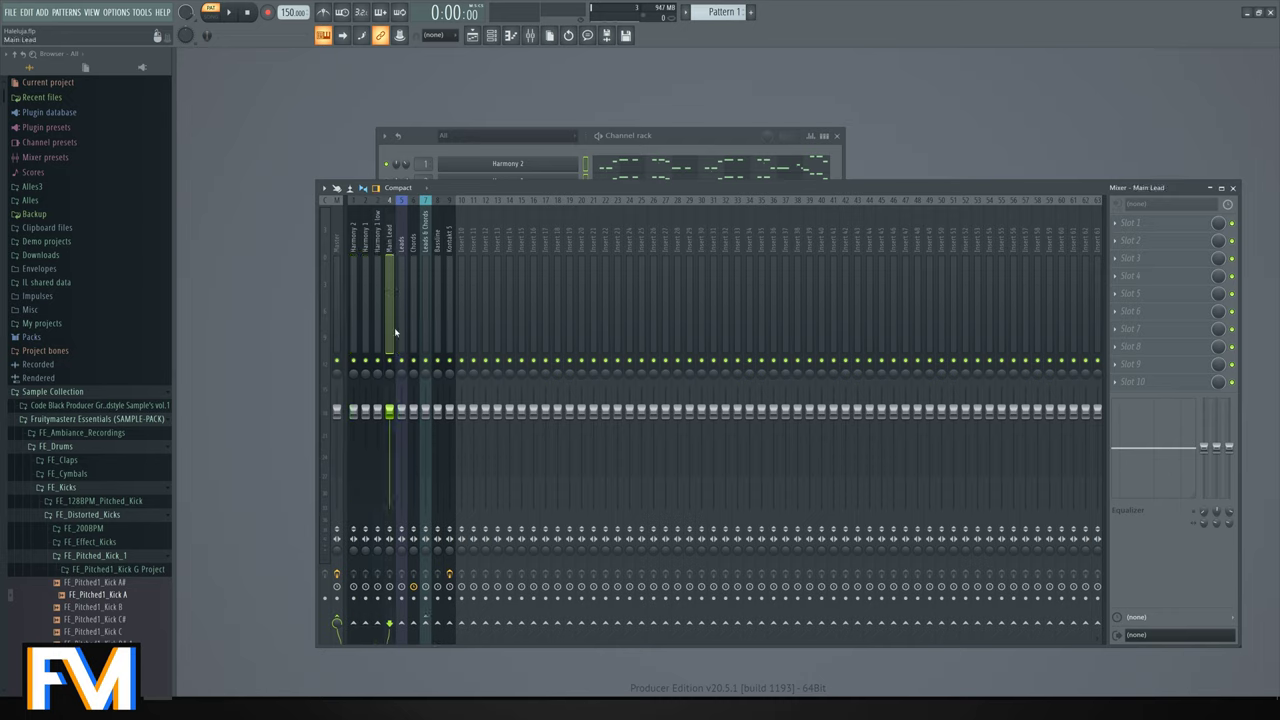
pyautogui.rightClick(401, 622)
pyautogui.click(410, 637)
pyautogui.click(377, 290)
pyautogui.click(413, 320)
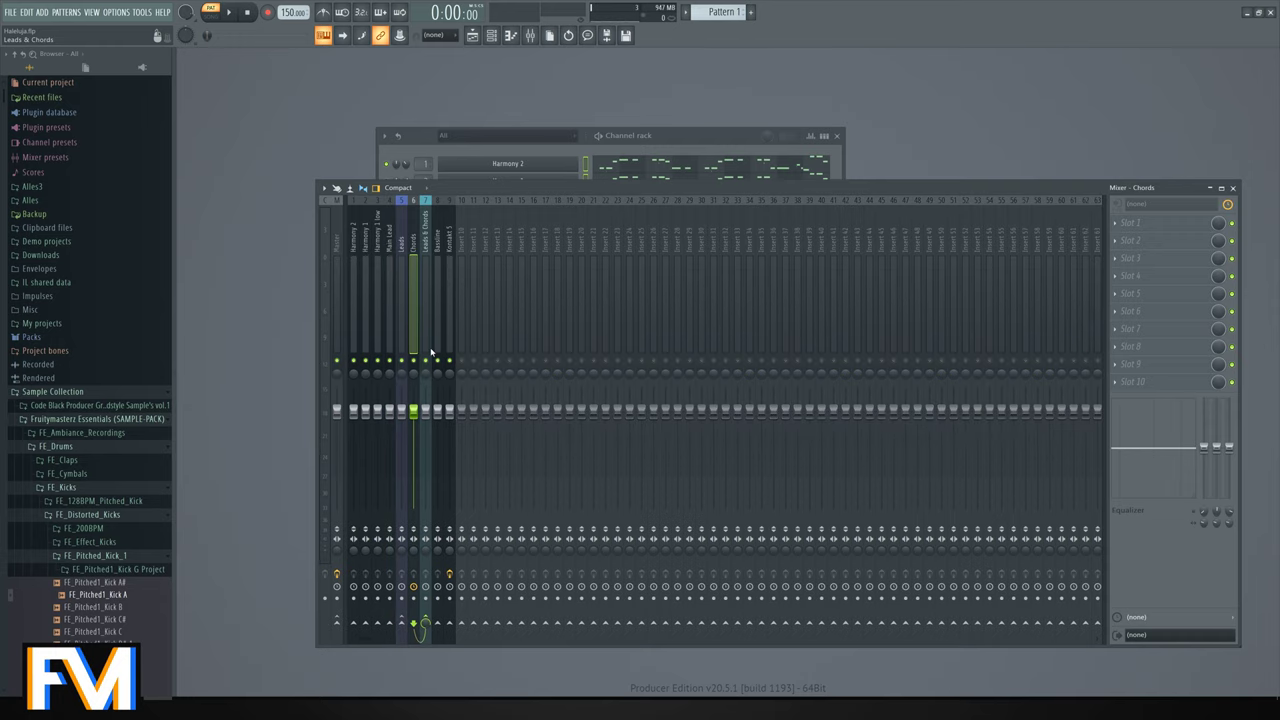
# Mute the Chords and Harmony 1 low mixer tracks and play the pattern.
pyautogui.press('space')
pyautogui.click(415, 360)
pyautogui.click(401, 280)
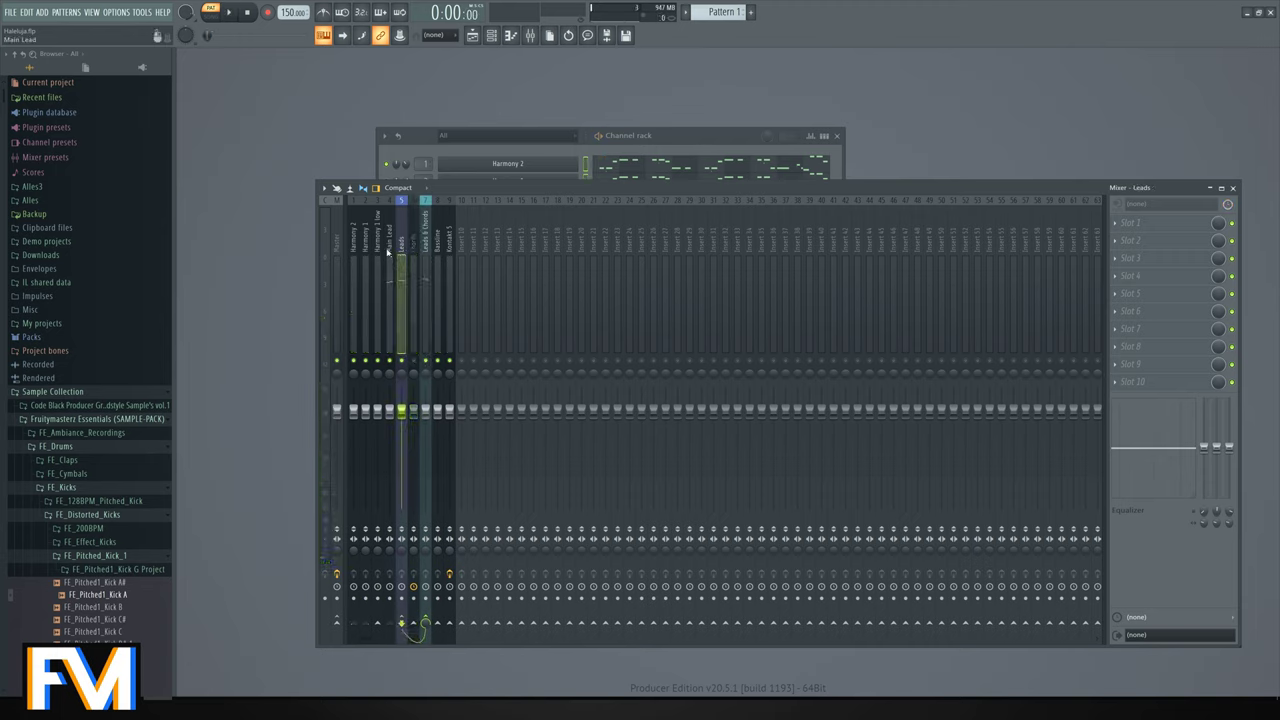
pyautogui.click(378, 251)
pyautogui.press('space')
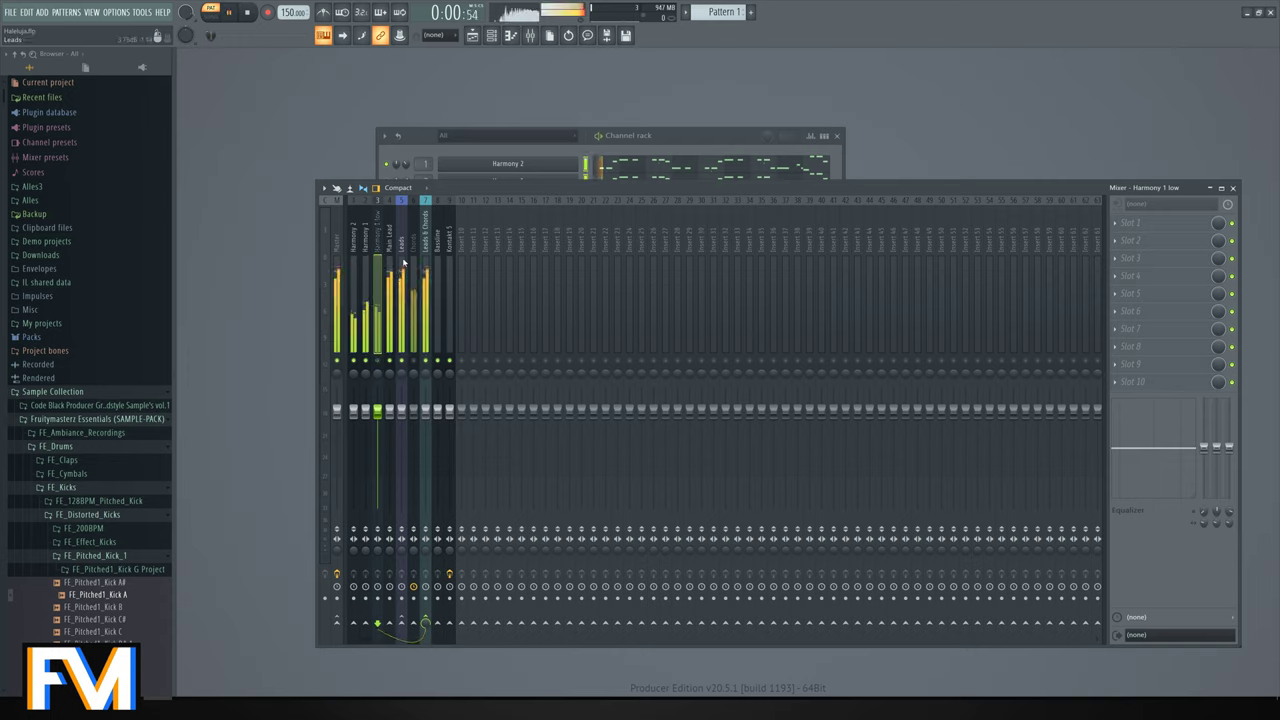
# Toggle the Leads track's mute to check its routing, and mute Bassline and Kontakt 5 during playback.
pyautogui.click(403, 361)
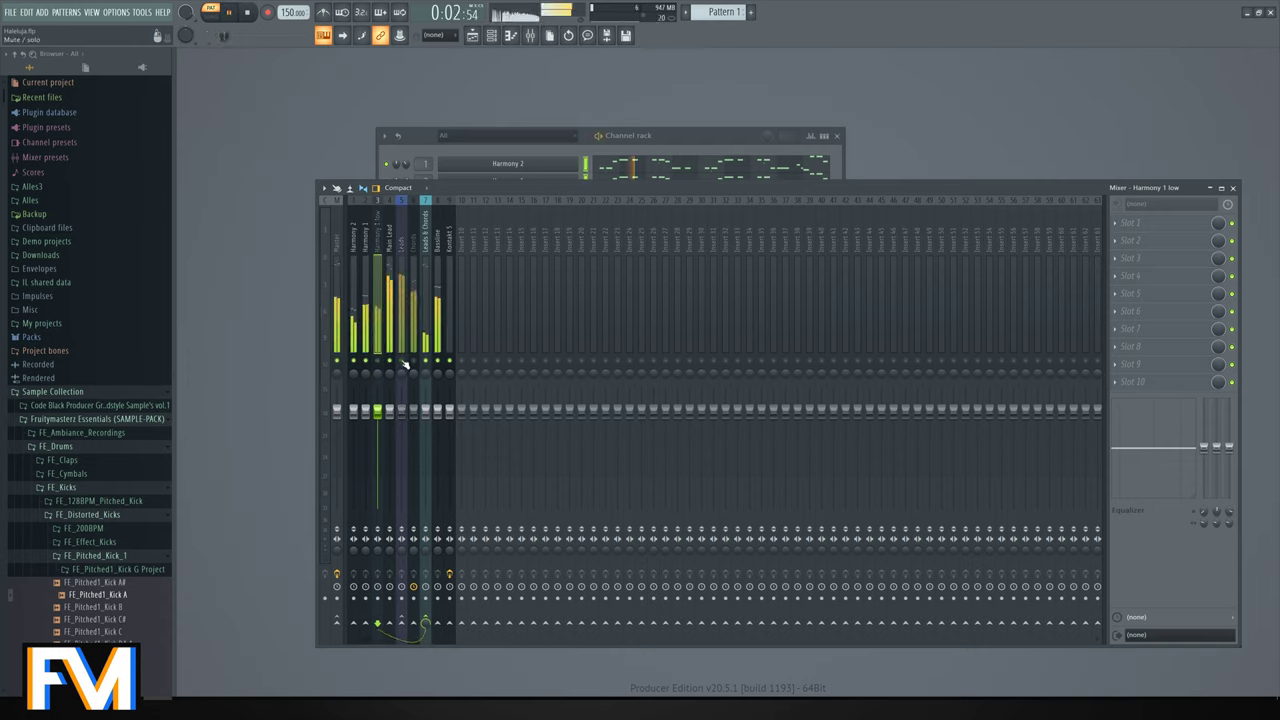
pyautogui.click(402, 362)
pyautogui.click(438, 361)
pyautogui.click(449, 361)
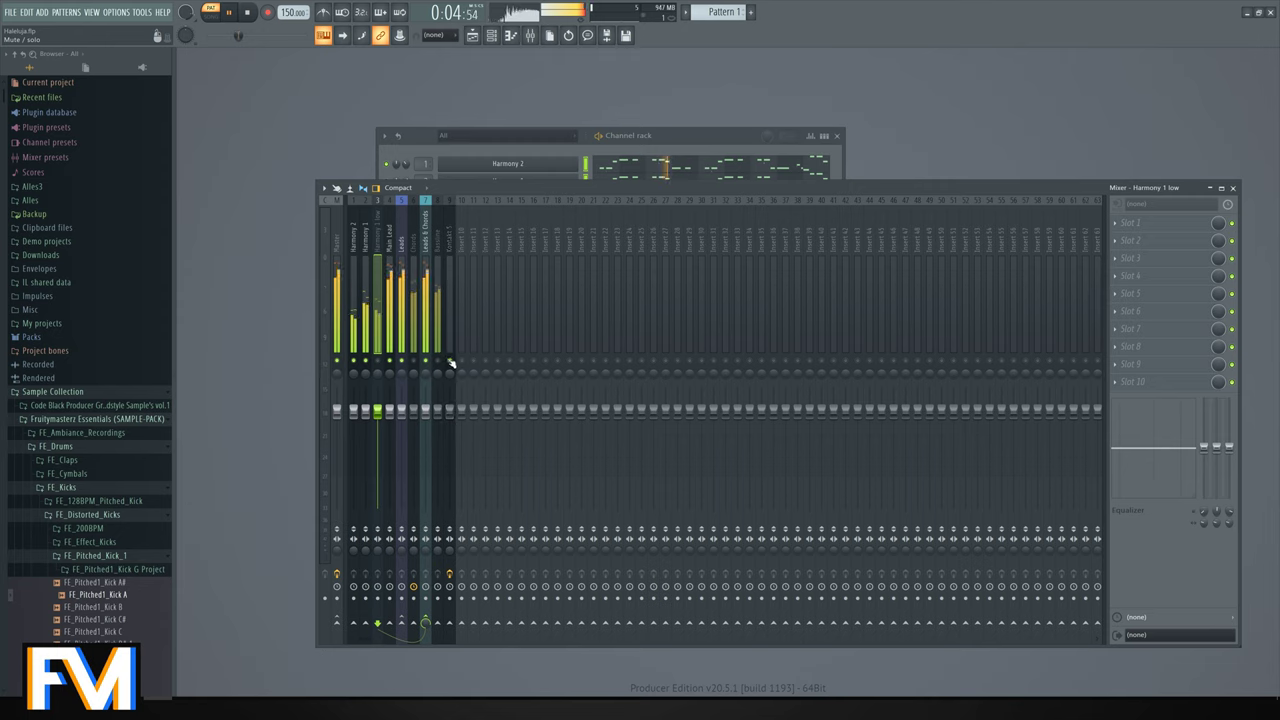
# Insert FabFilter Pro-Q 2 in the Leads track's first effect slot and add a low cut at about 269 Hz.
pyautogui.click(401, 245)
pyautogui.press('space')
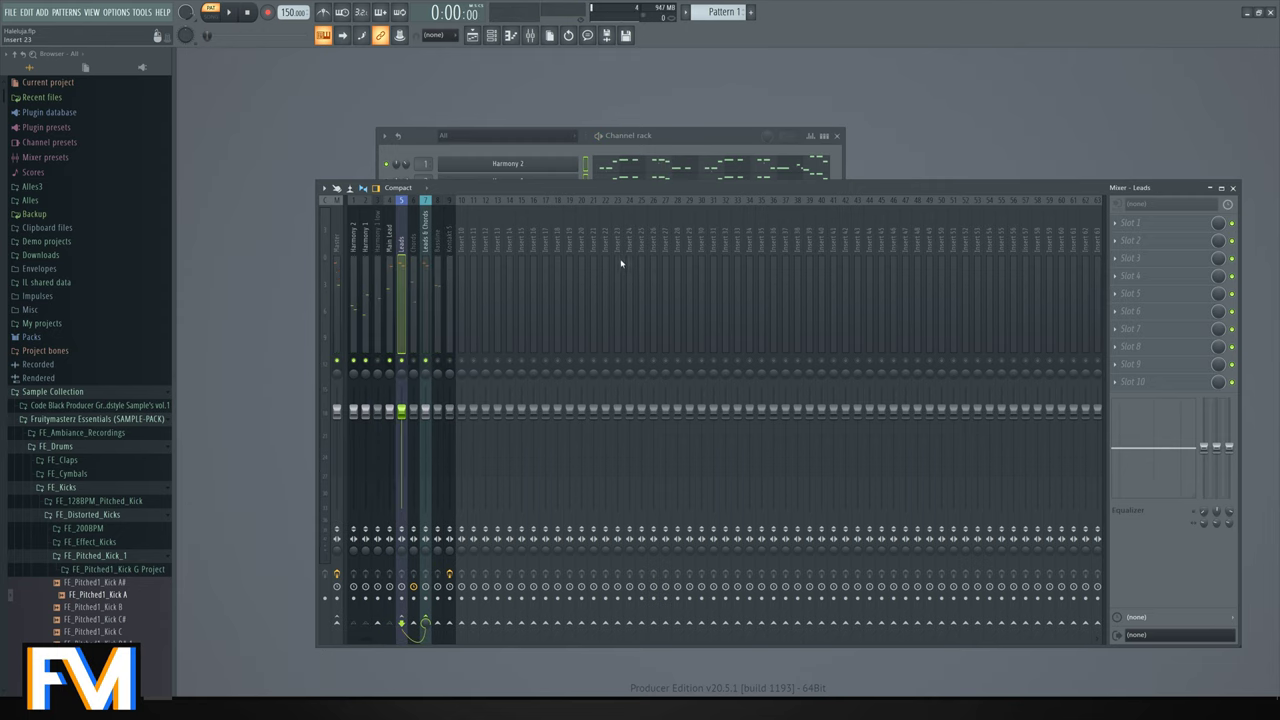
pyautogui.click(1135, 222)
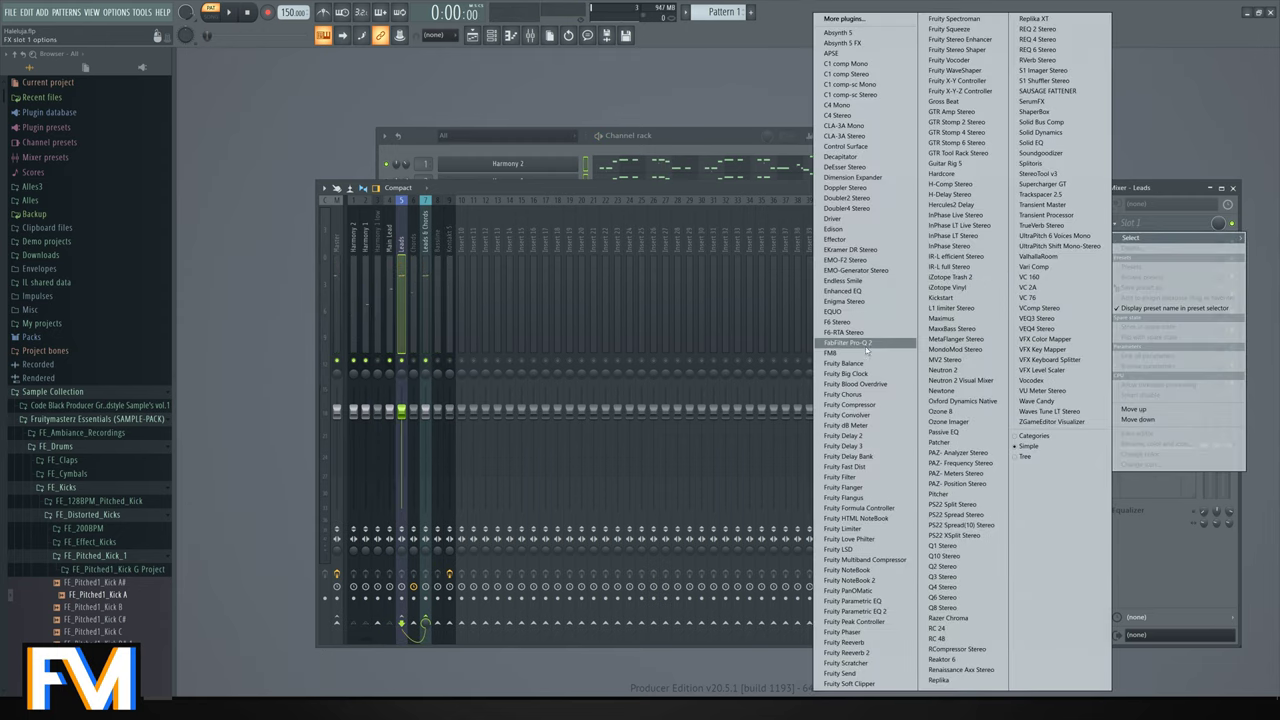
pyautogui.click(866, 343)
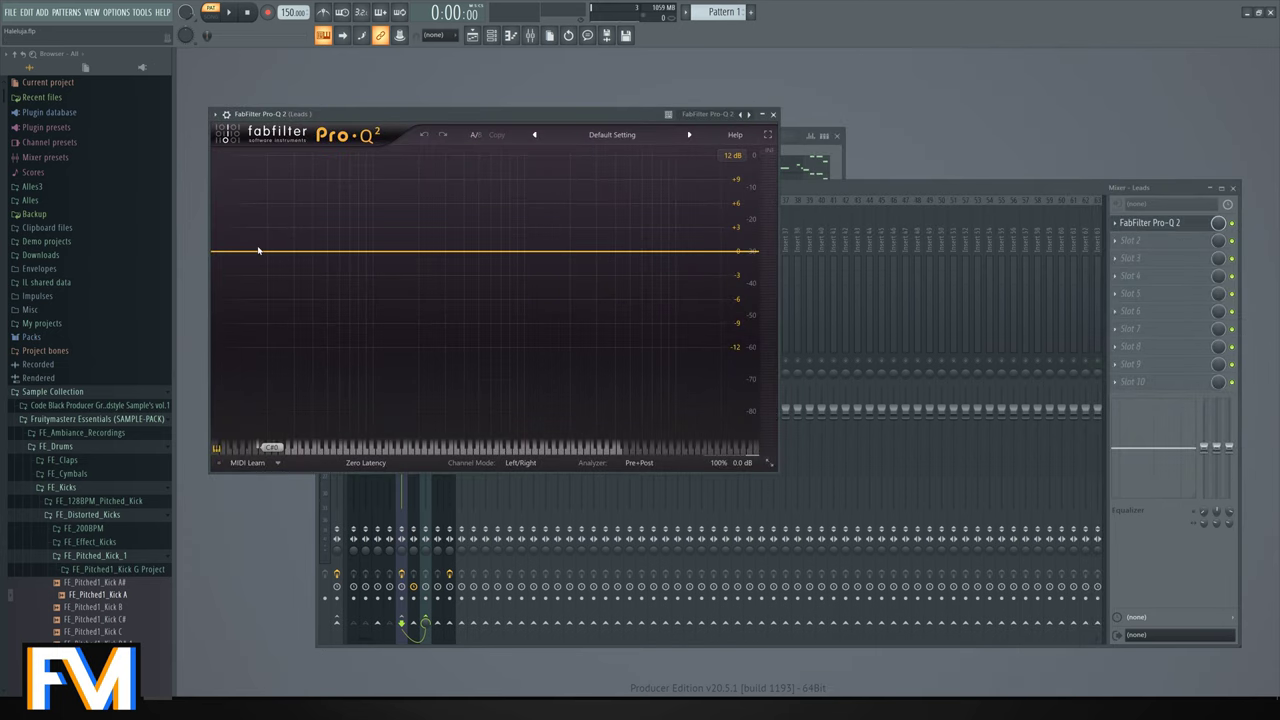
pyautogui.click(260, 249)
pyautogui.moveTo(257, 251); pyautogui.dragTo(440, 258)
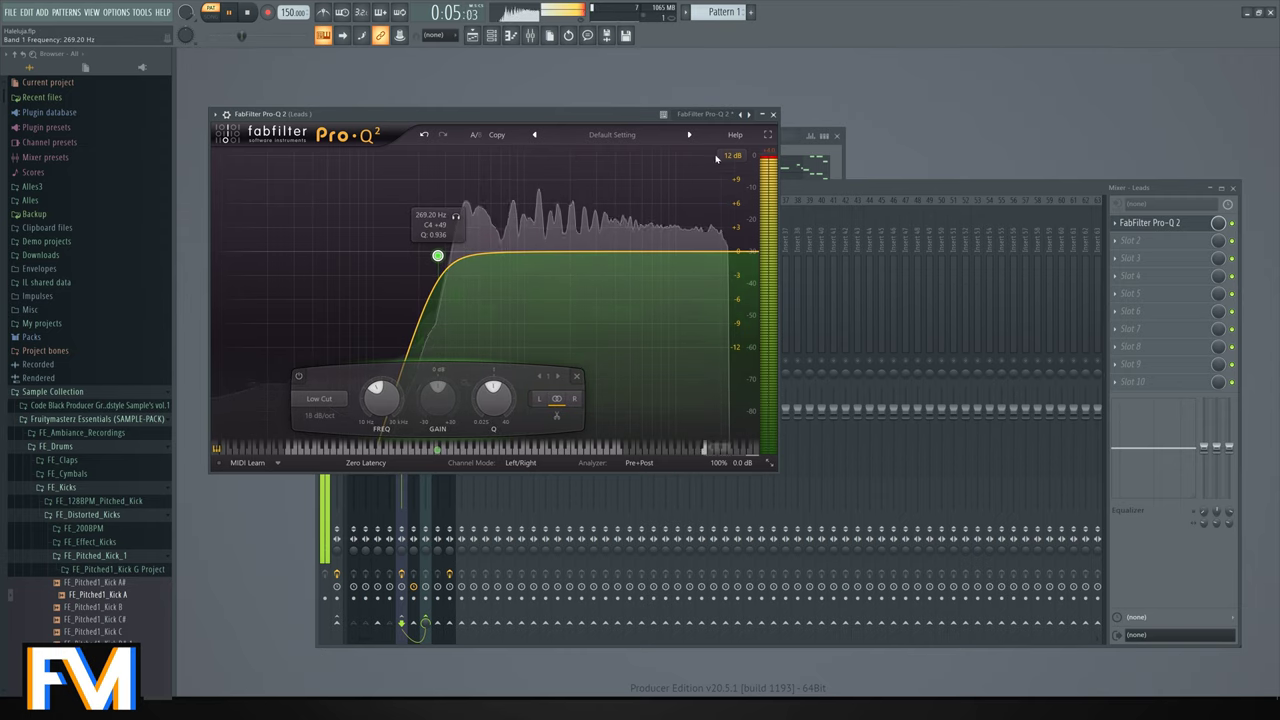
pyautogui.press('space')
pyautogui.click(773, 115)
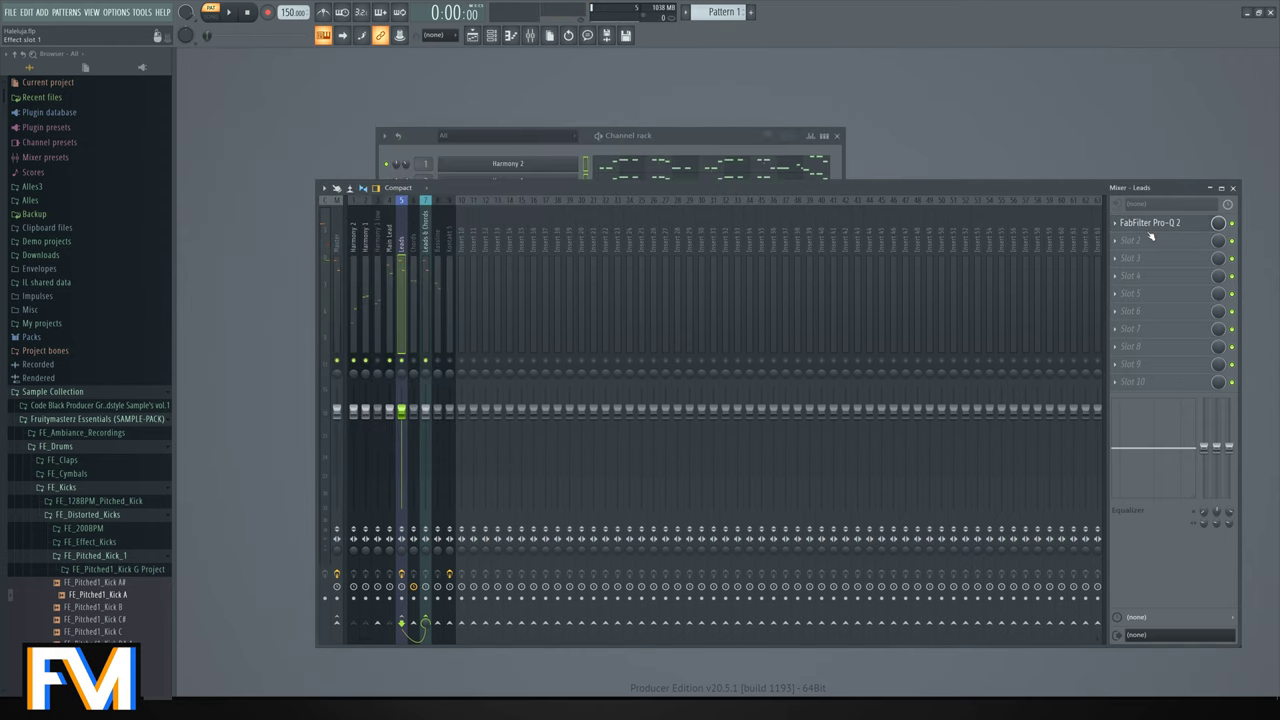
# Lower the Master track's volume fader slightly and play the pattern to check the level.
pyautogui.moveTo(337, 410); pyautogui.dragTo(337, 428)
pyautogui.press('space')
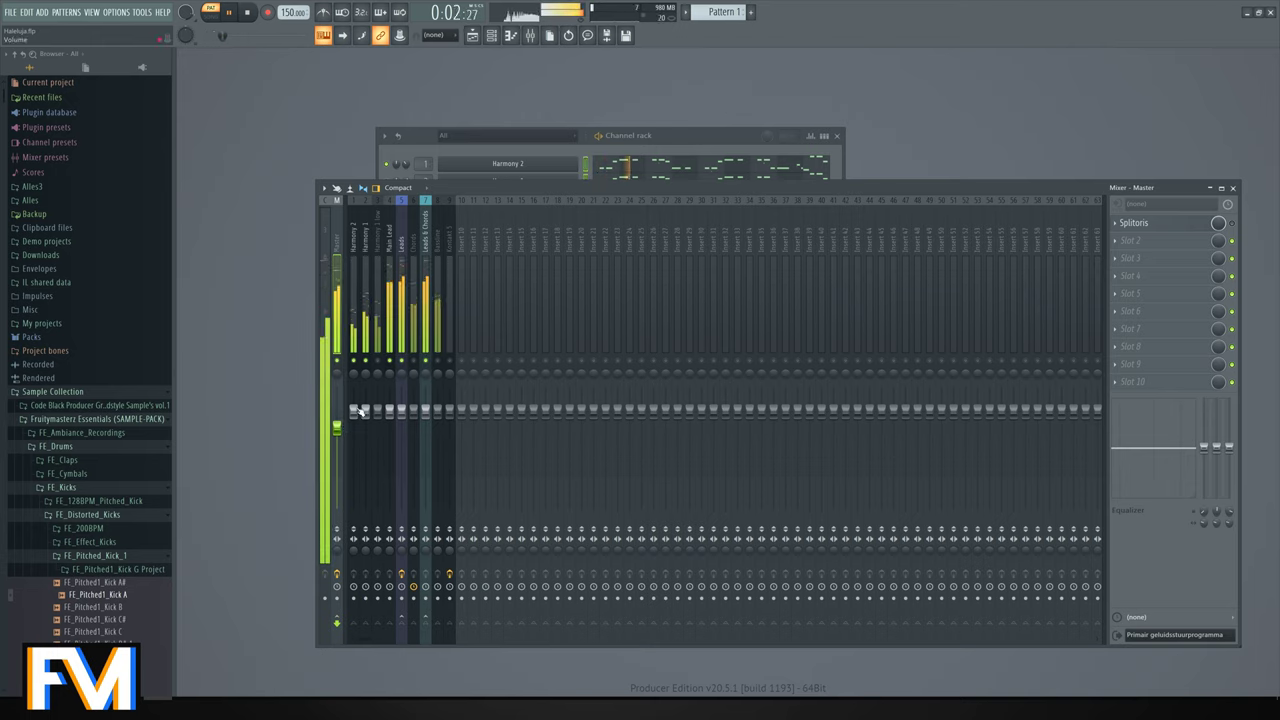
pyautogui.press('space')
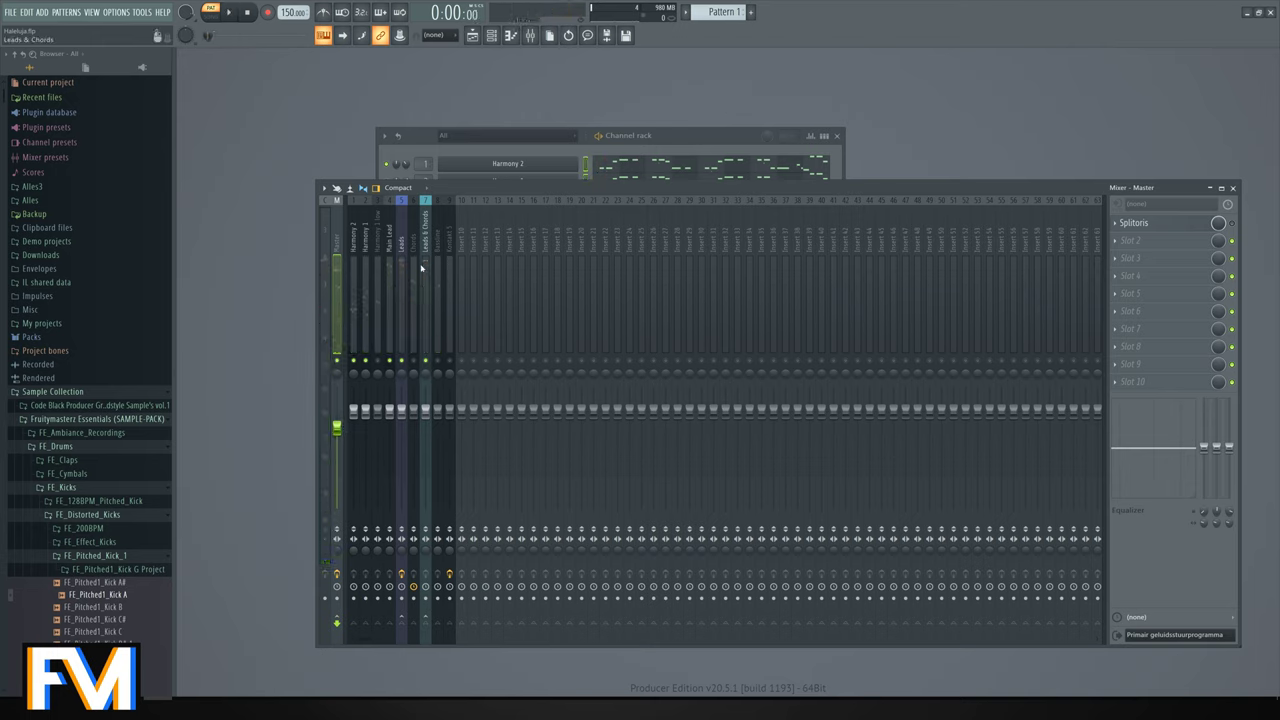
# Insert the CLA-3A Stereo compressor in the Leads track's second effect slot.
pyautogui.click(401, 245)
pyautogui.click(1152, 242)
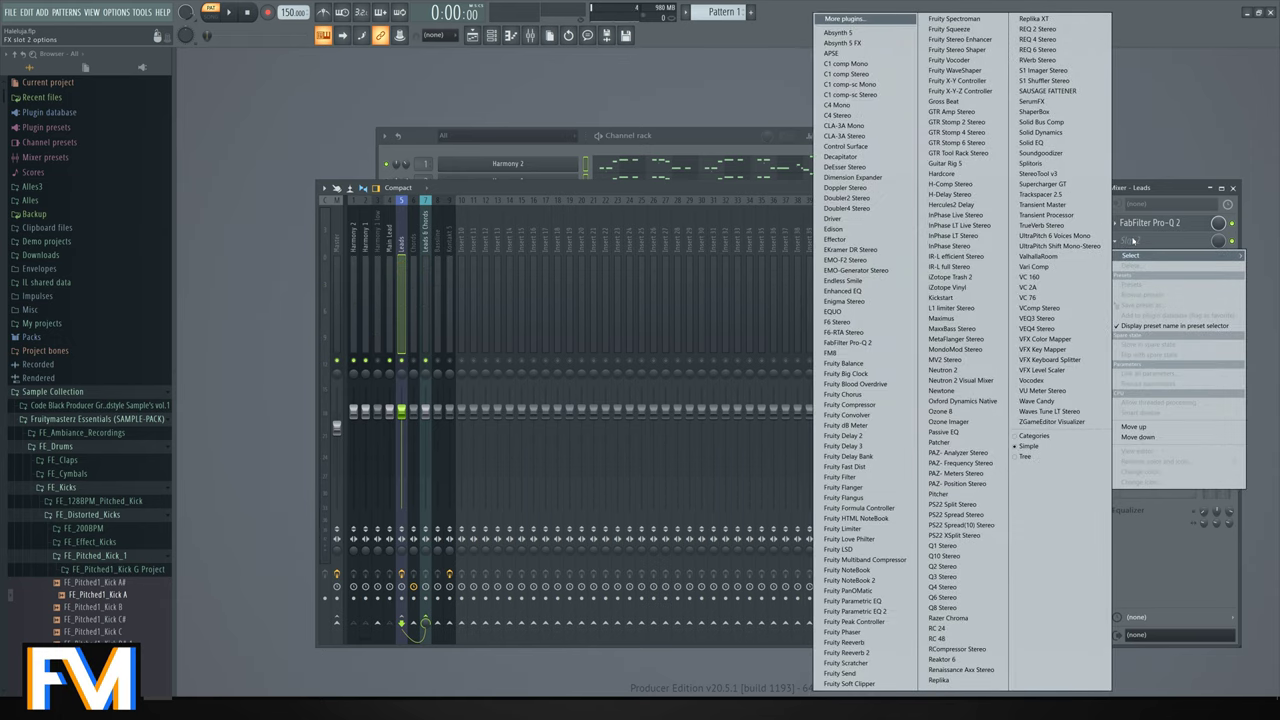
pyautogui.click(848, 137)
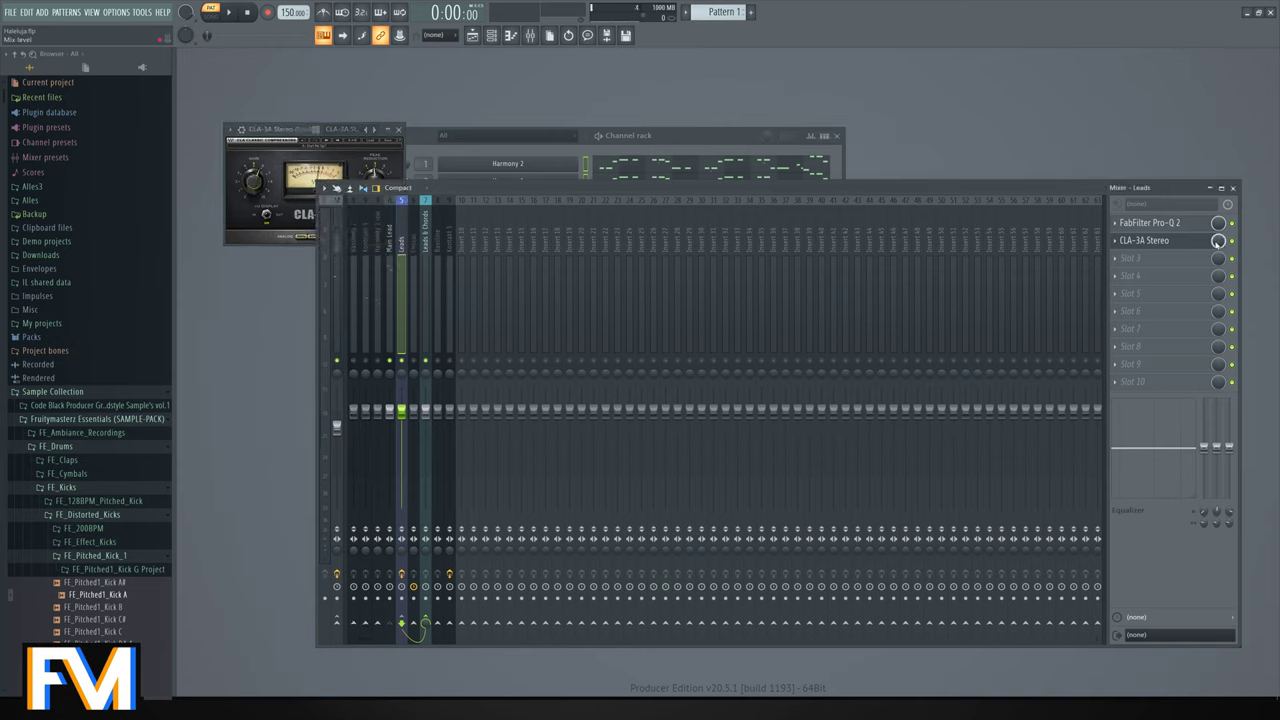
pyautogui.moveTo(303, 132); pyautogui.dragTo(347, 124)
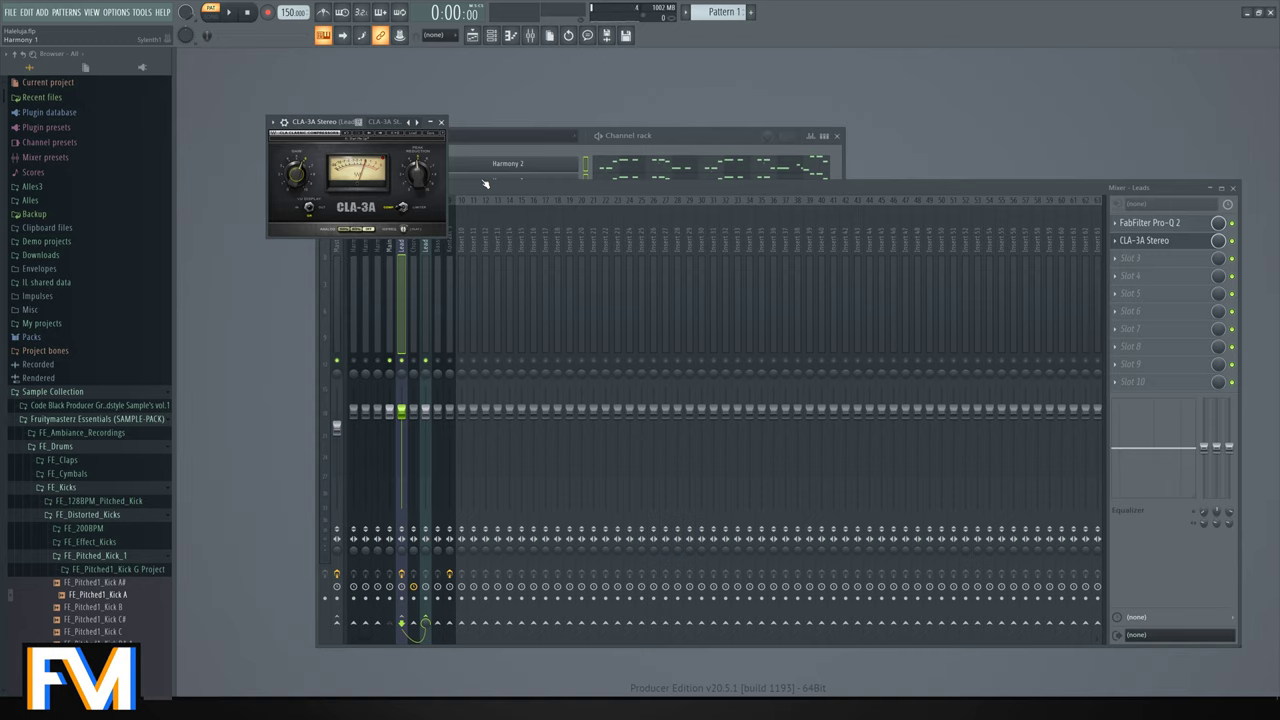
pyautogui.moveTo(306, 127); pyautogui.dragTo(338, 120)
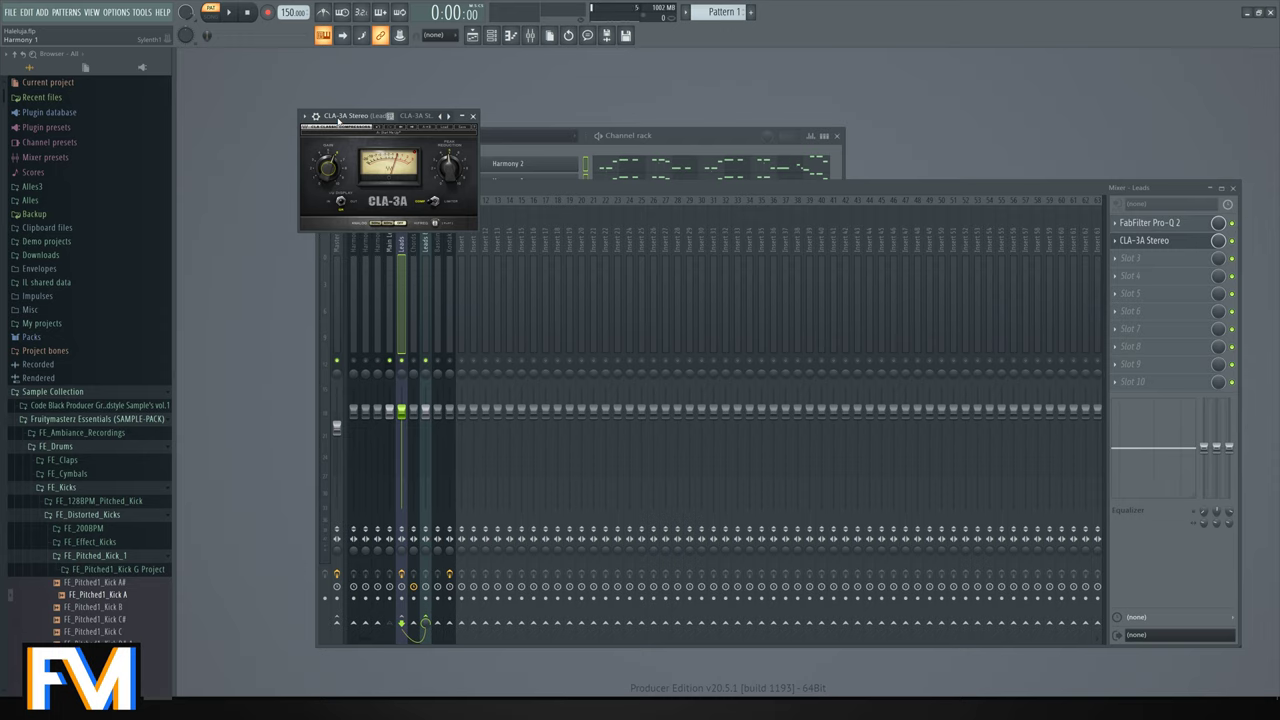
pyautogui.moveTo(338, 120); pyautogui.dragTo(305, 96)
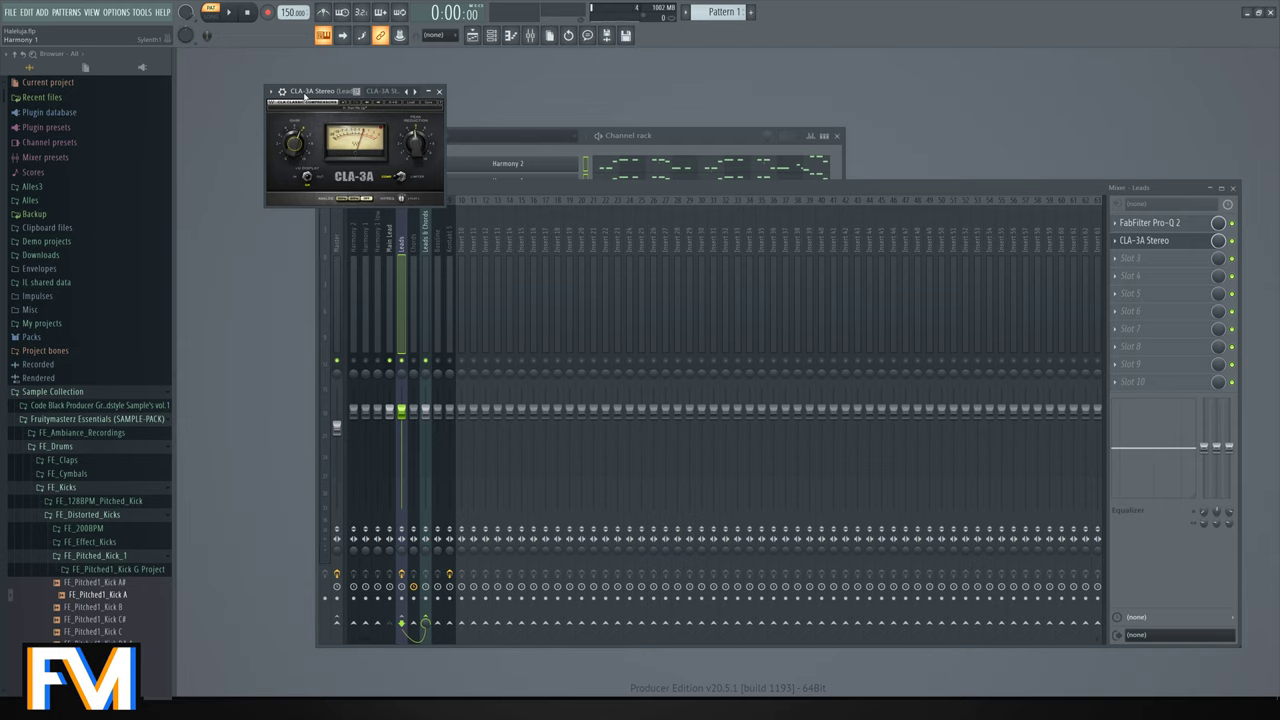
# Insert FabFilter Pro-Q 2 in the Chords track's first effect slot while the pattern plays.
pyautogui.moveTo(305, 95); pyautogui.dragTo(223, 58)
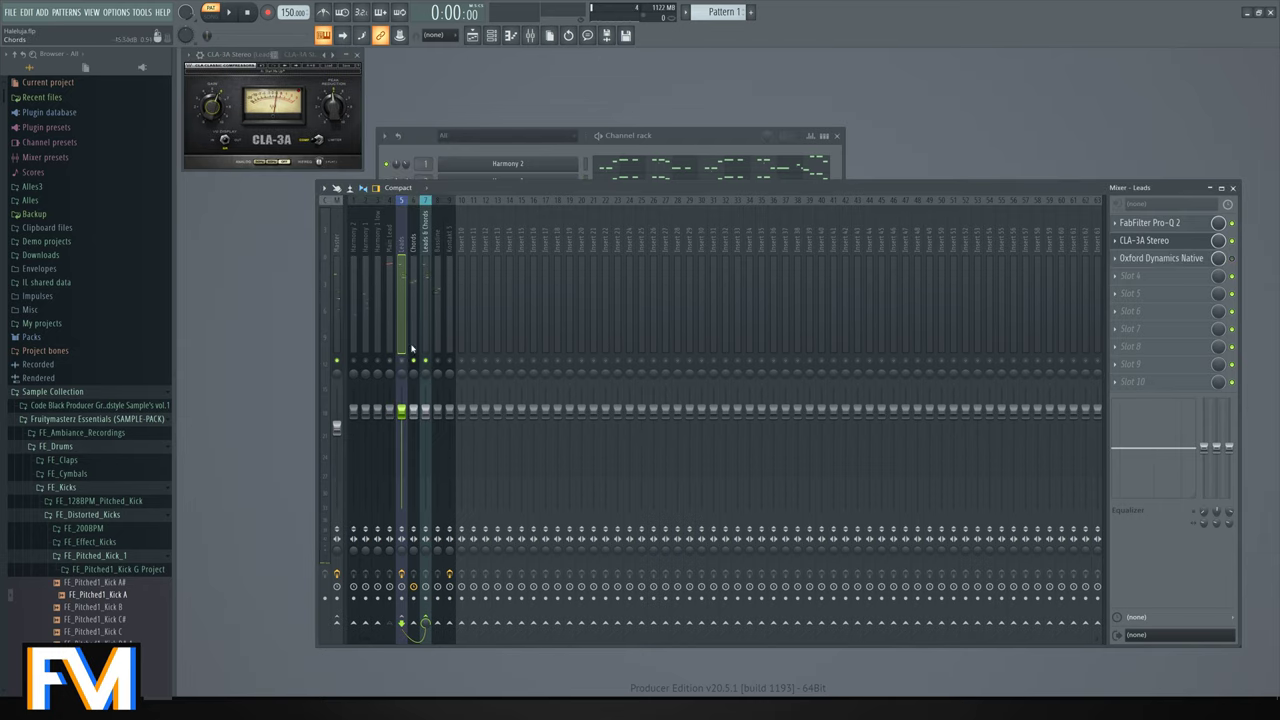
pyautogui.press('space')
pyautogui.click(416, 232)
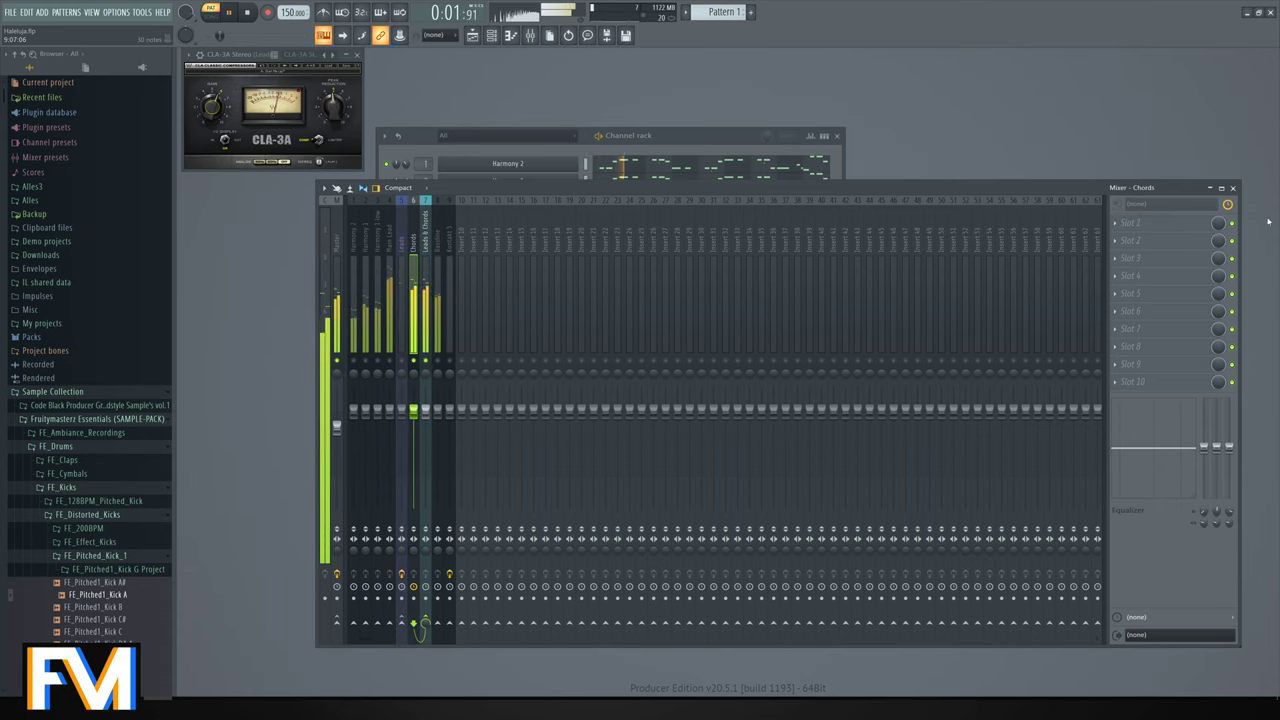
pyautogui.click(1130, 222)
pyautogui.click(860, 346)
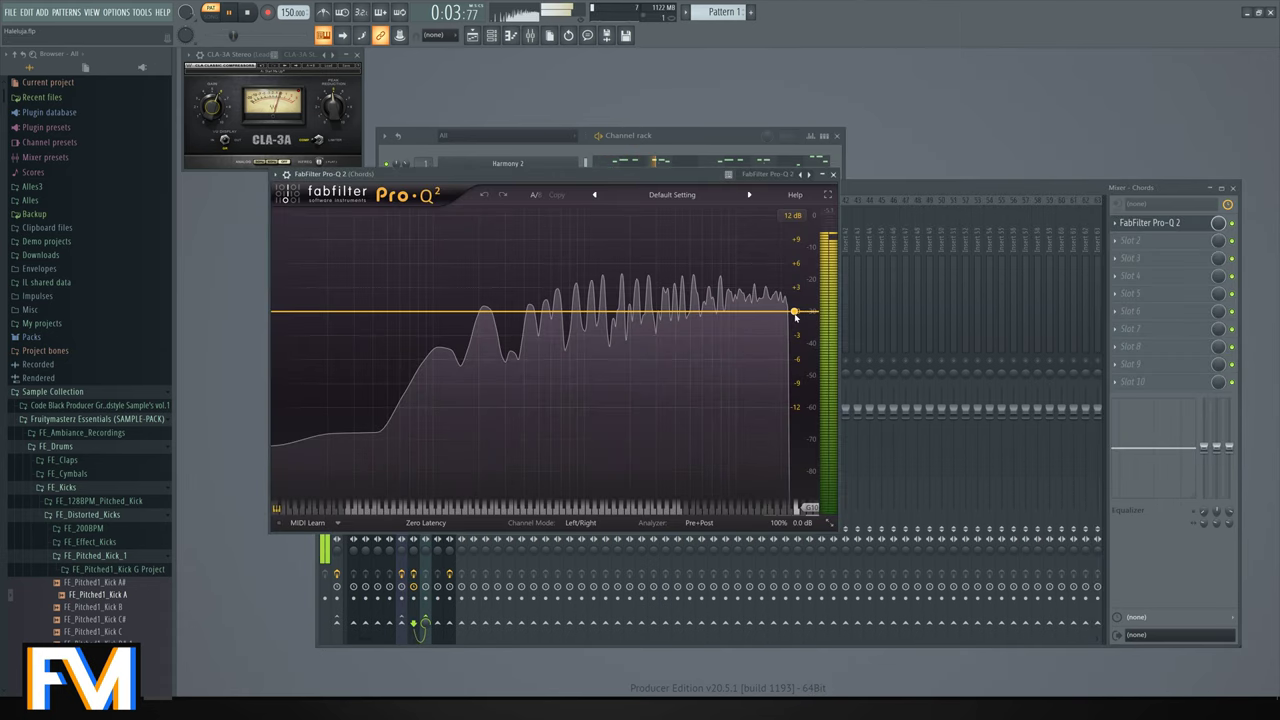
# Add a slight high-frequency boost and a low cut at about 216 Hz to the Chords track's EQ.
pyautogui.doubleClick(658, 303)
pyautogui.doubleClick(305, 310)
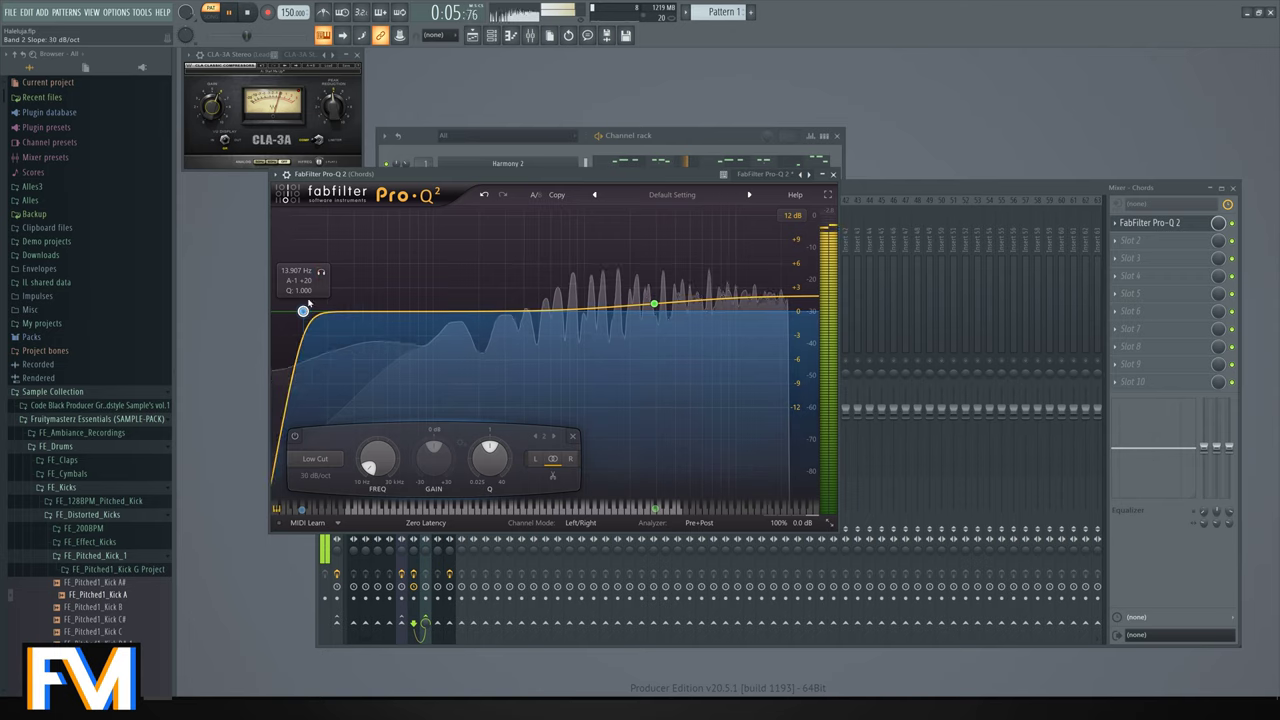
pyautogui.moveTo(305, 310); pyautogui.dragTo(483, 311)
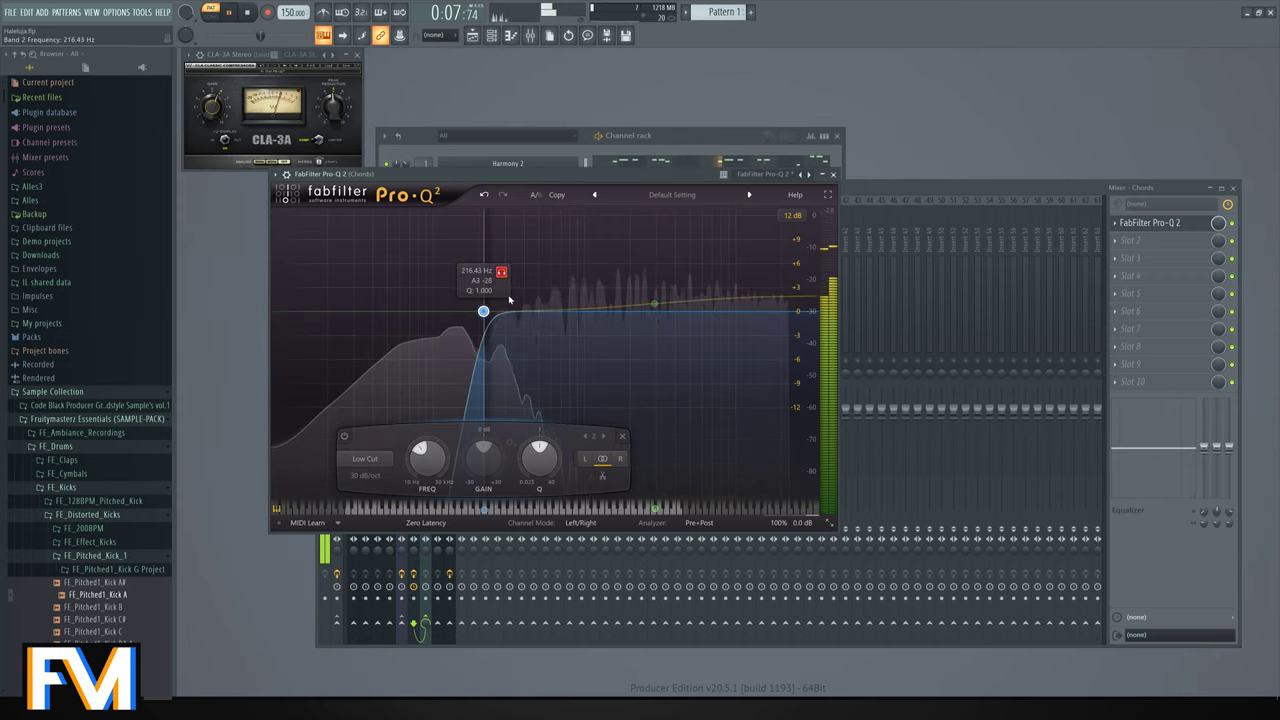
pyautogui.press('Escape')
pyautogui.press('space')
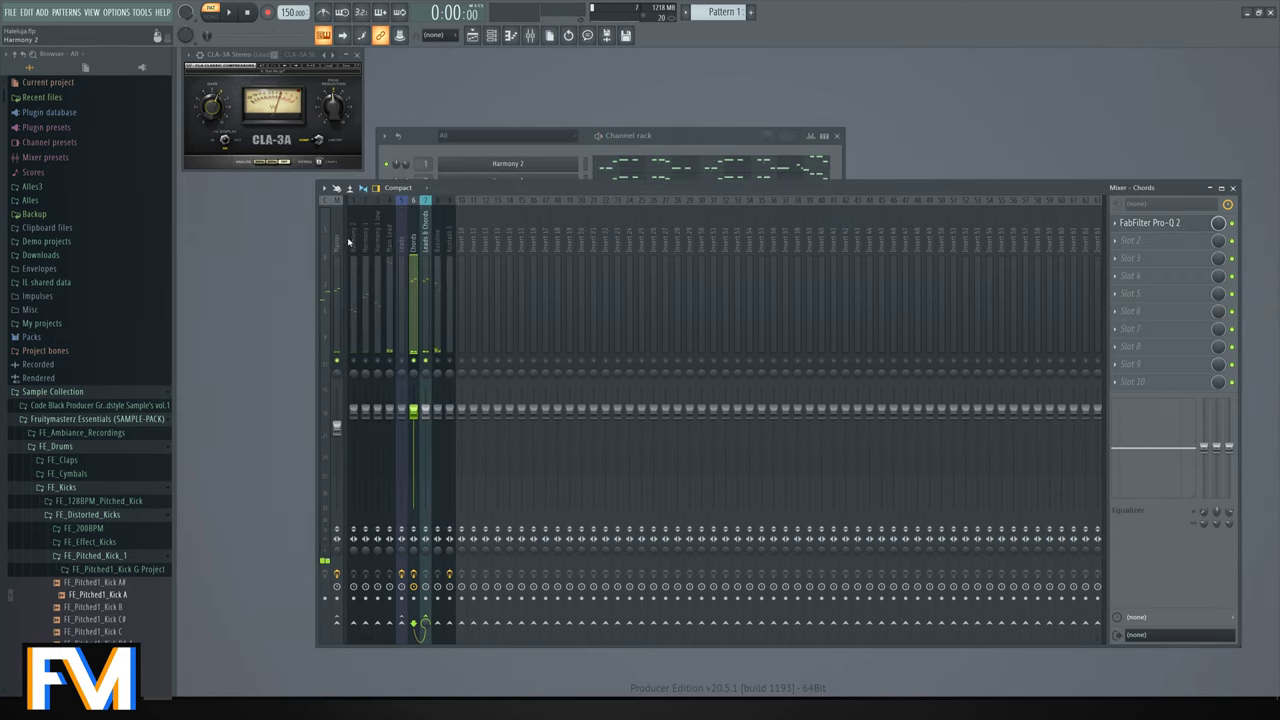
# Toggle the Master track's effect slots during playback to compare the sound, and leave them disabled.
pyautogui.click(329, 476)
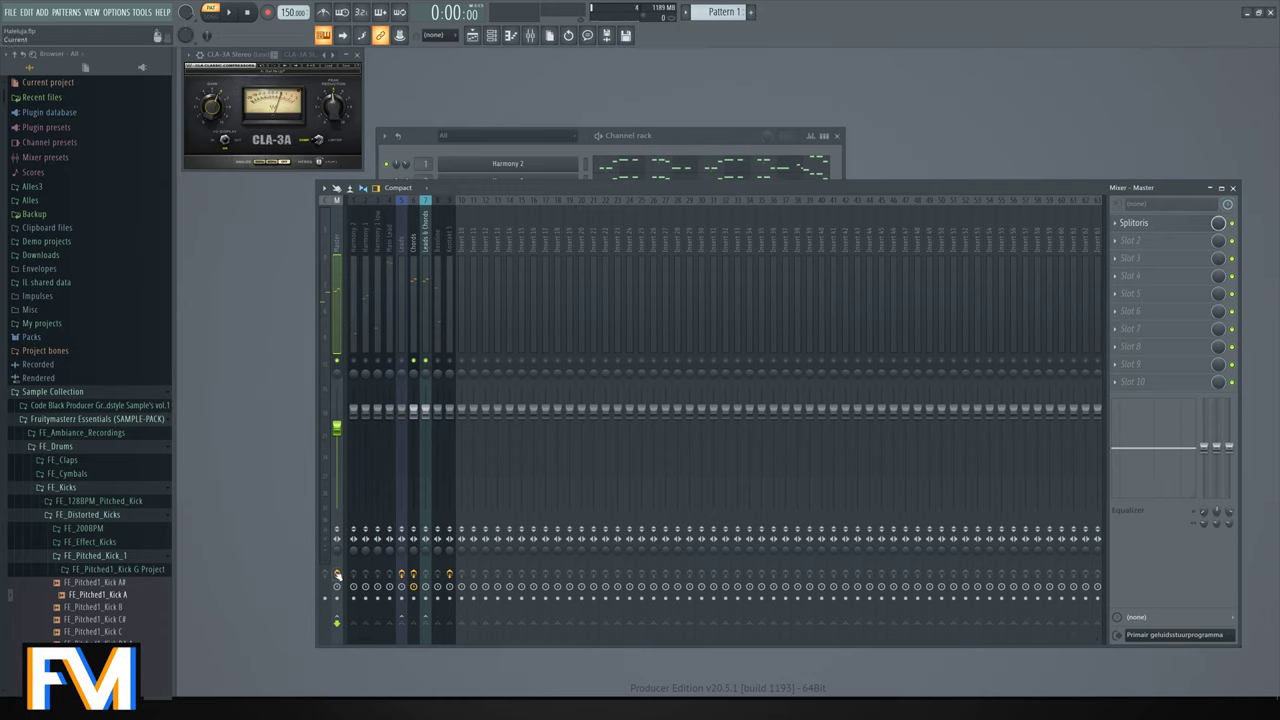
pyautogui.press('space')
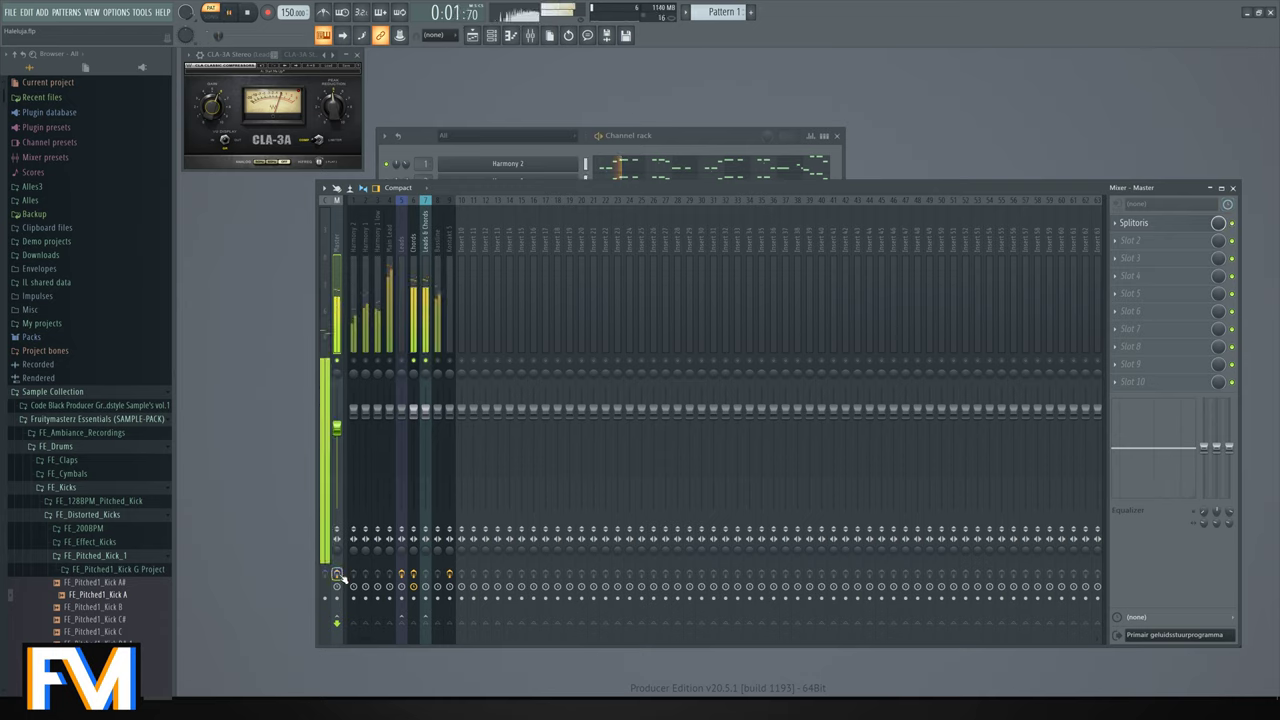
pyautogui.click(337, 575)
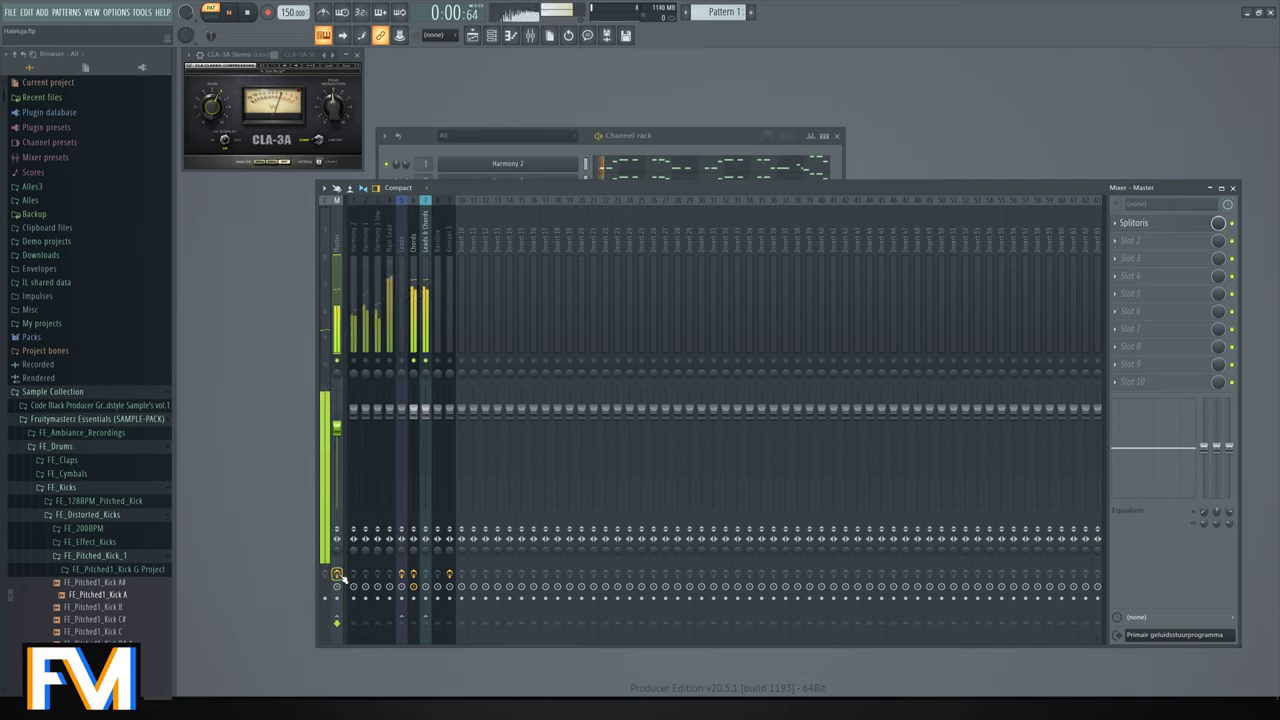
pyautogui.press('space')
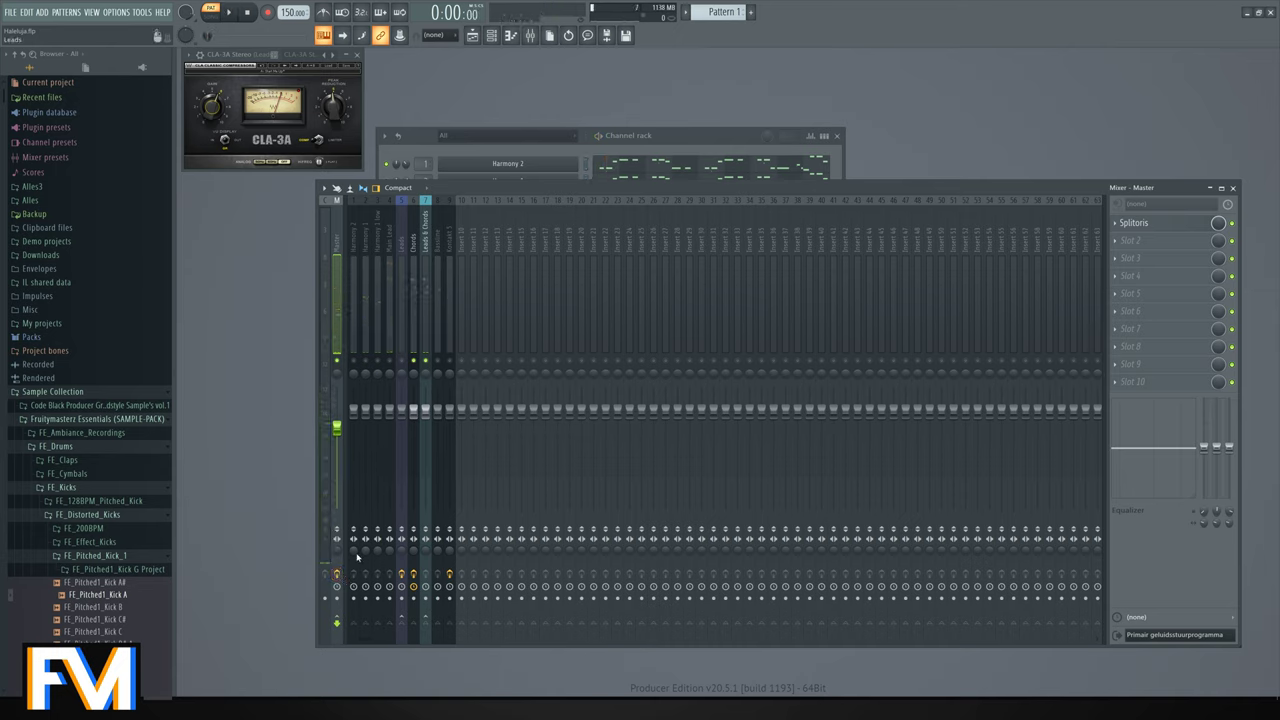
pyautogui.click(337, 574)
pyautogui.press('space')
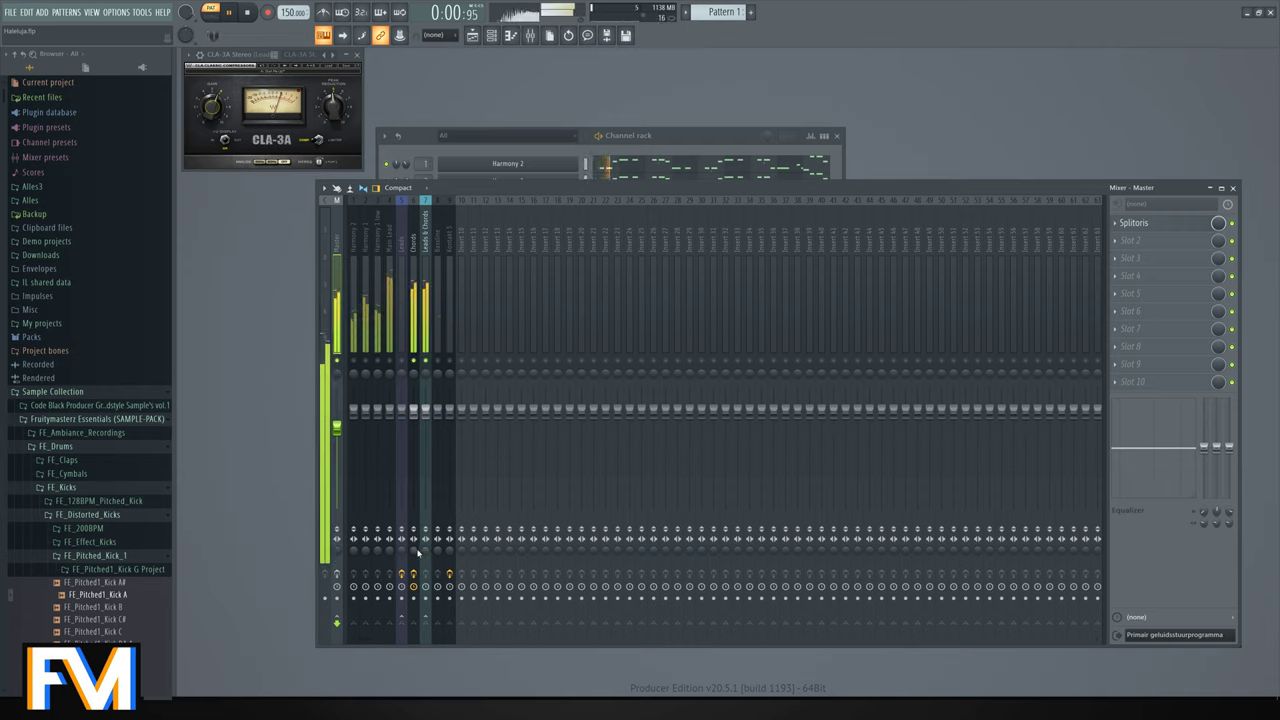
# Adjust the Chords track's stereo separation slightly during playback.
pyautogui.click(414, 560)
pyautogui.moveTo(413, 549); pyautogui.dragTo(413, 559)
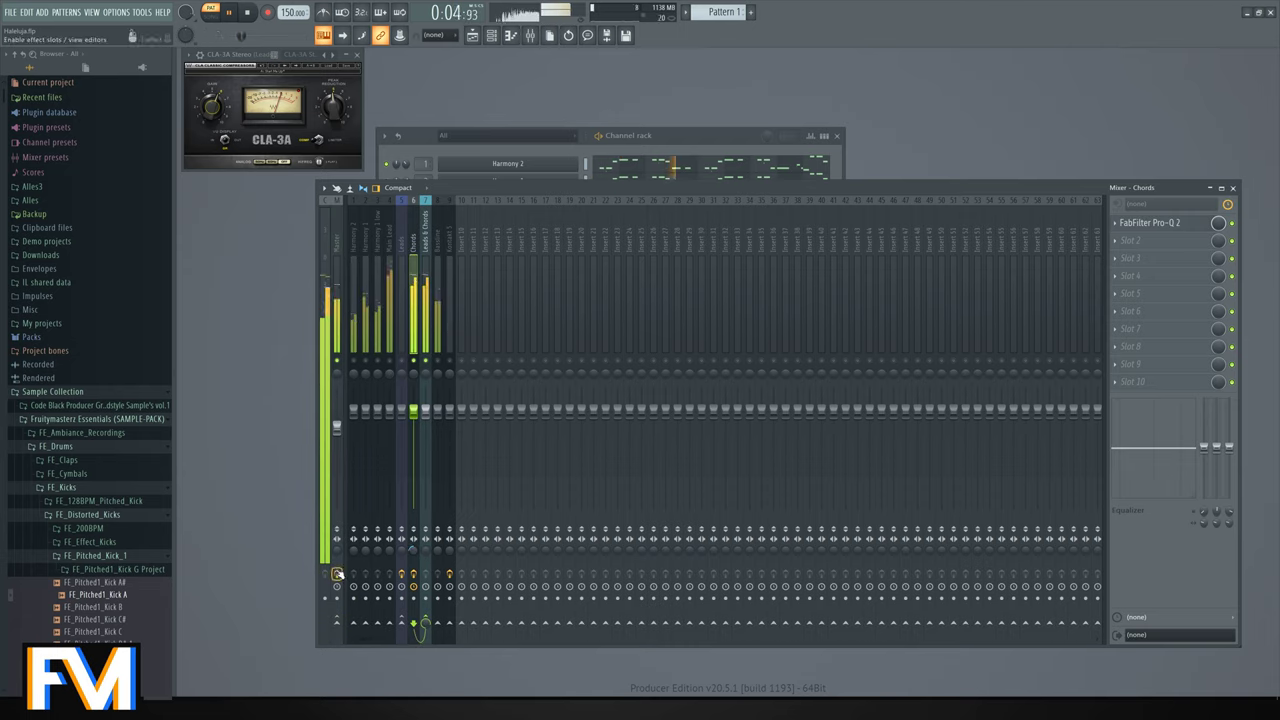
pyautogui.press('space')
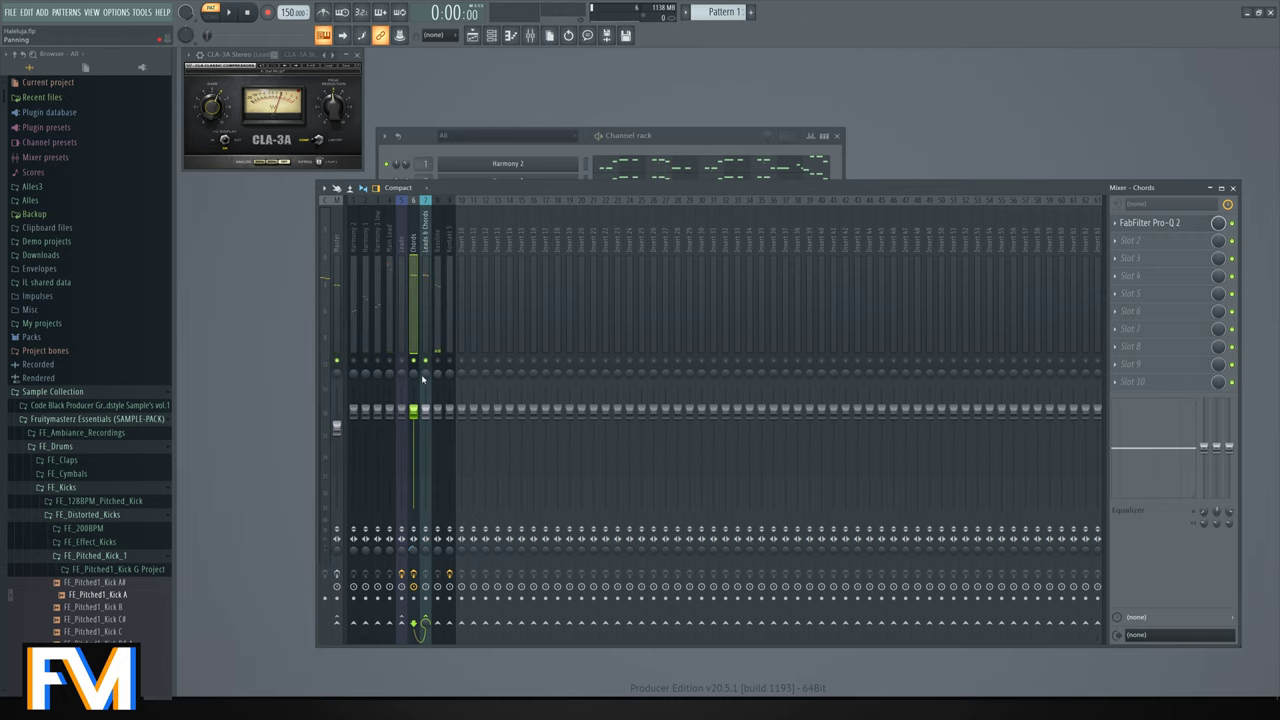
# Unmute all mixer tracks, hide the mixer and play the full pattern.
pyautogui.press('space')
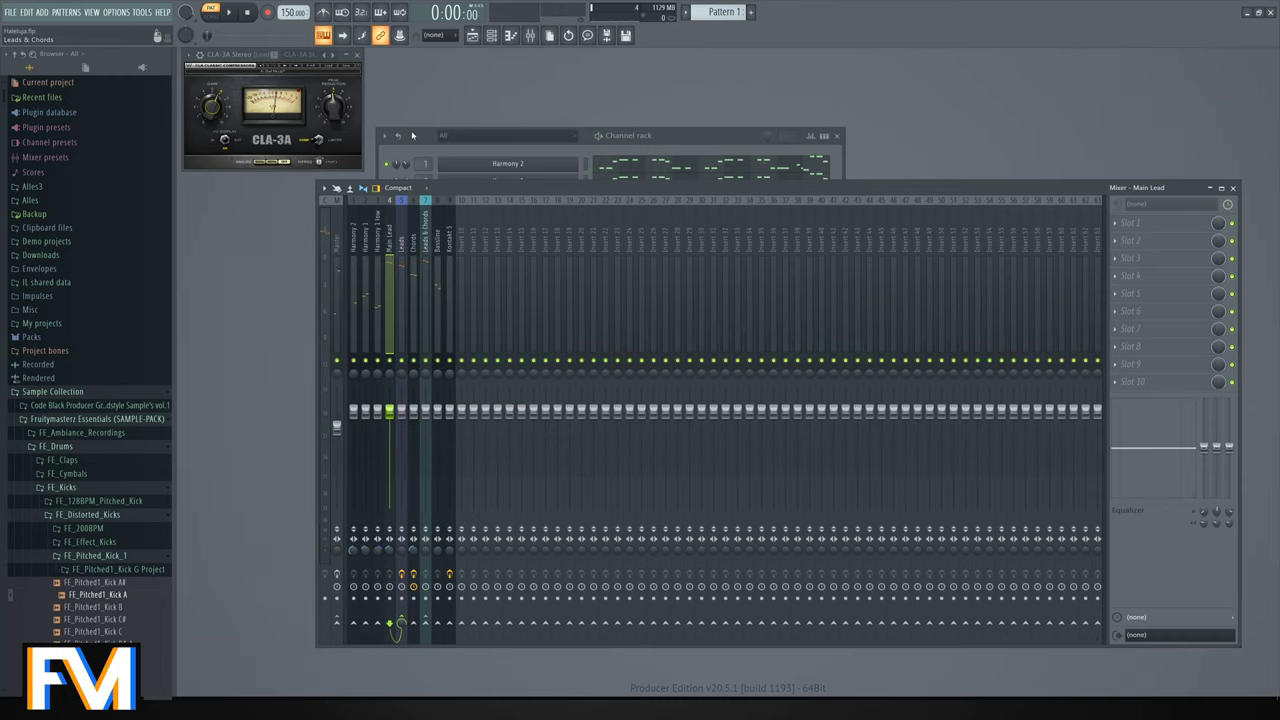
pyautogui.press('F9')
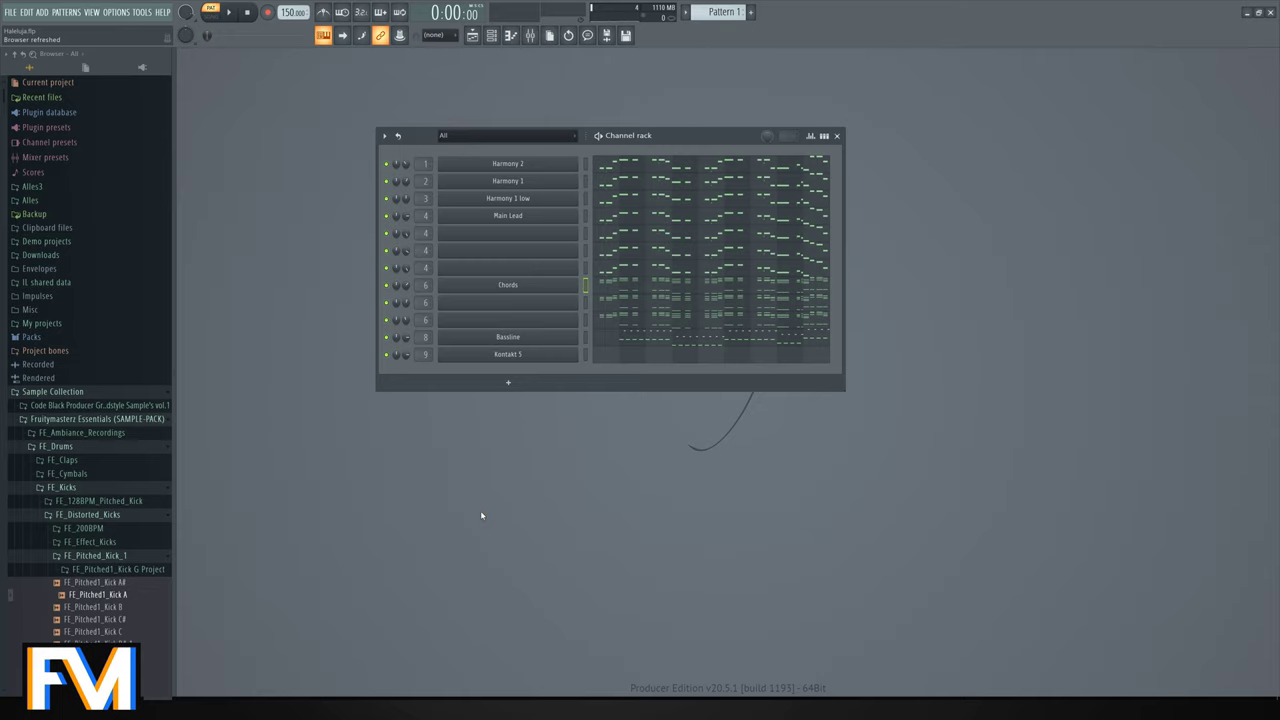
pyautogui.press('space')
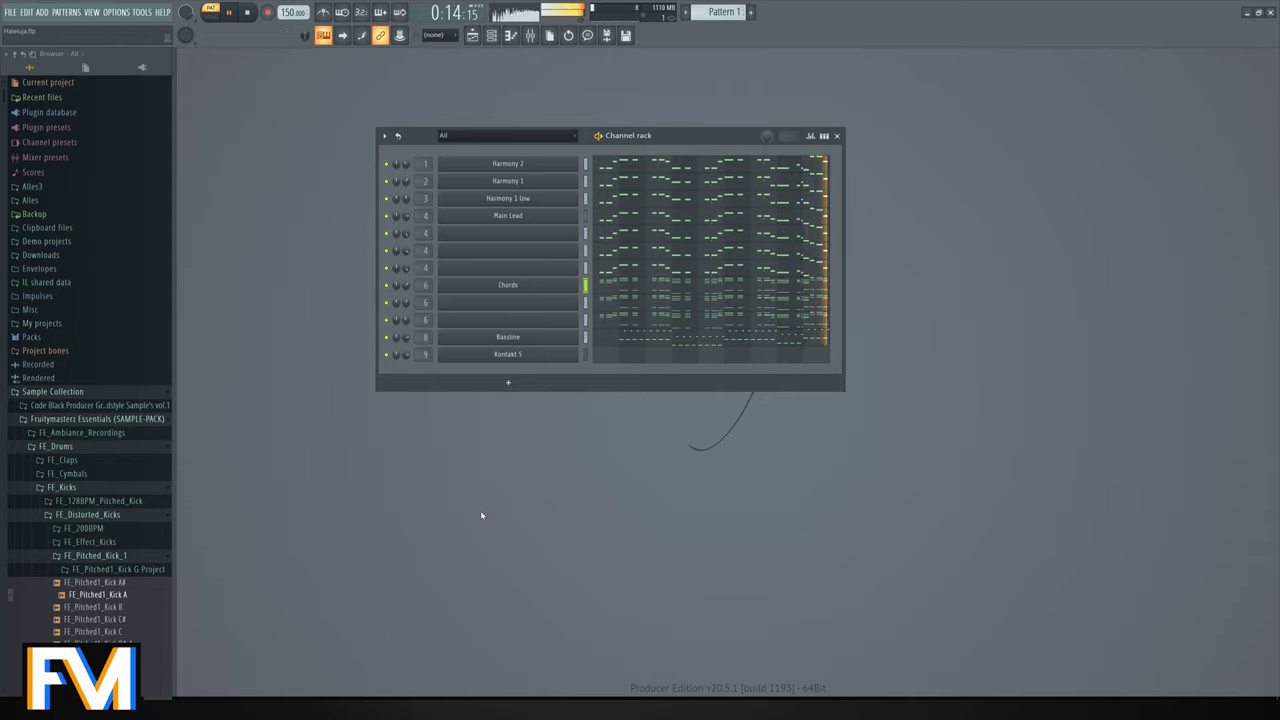
pyautogui.press('space')
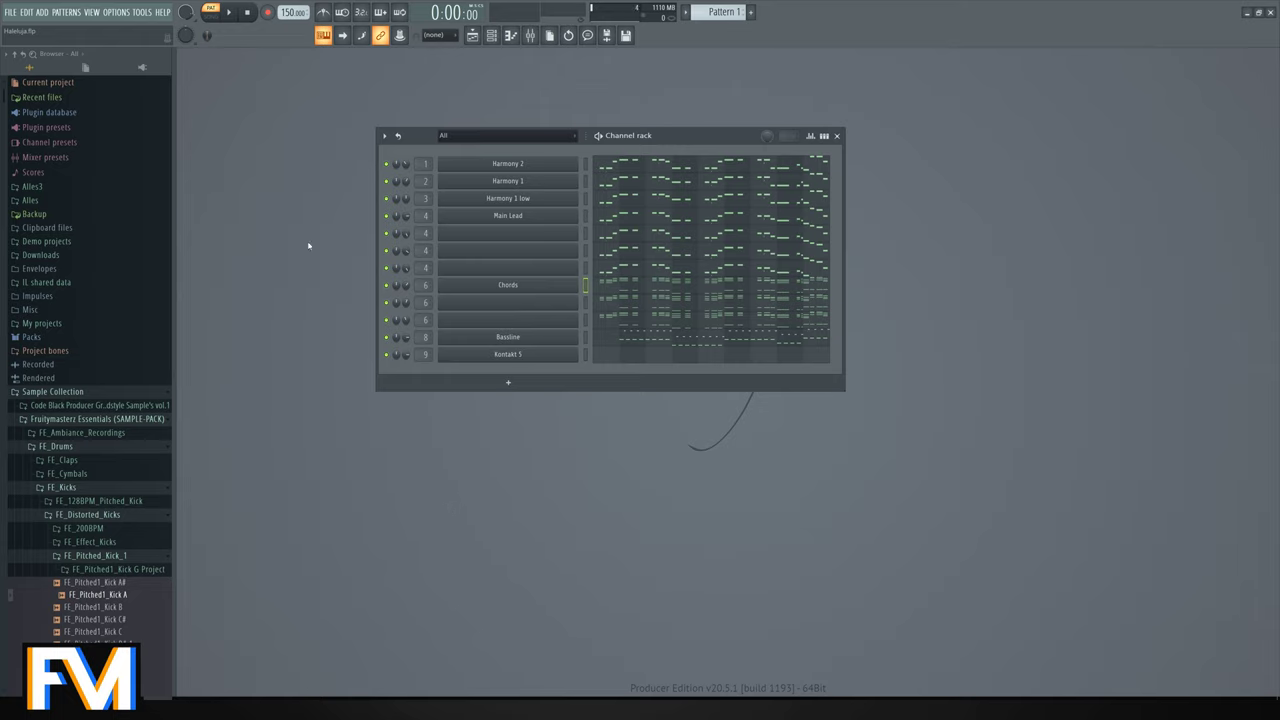
# Solo the last unnamed layer below Chords in the channel rack and play it.
pyautogui.rightClick(386, 320)
pyautogui.press('space')
pyautogui.press('F9')
pyautogui.press('F9')
pyautogui.press('space')
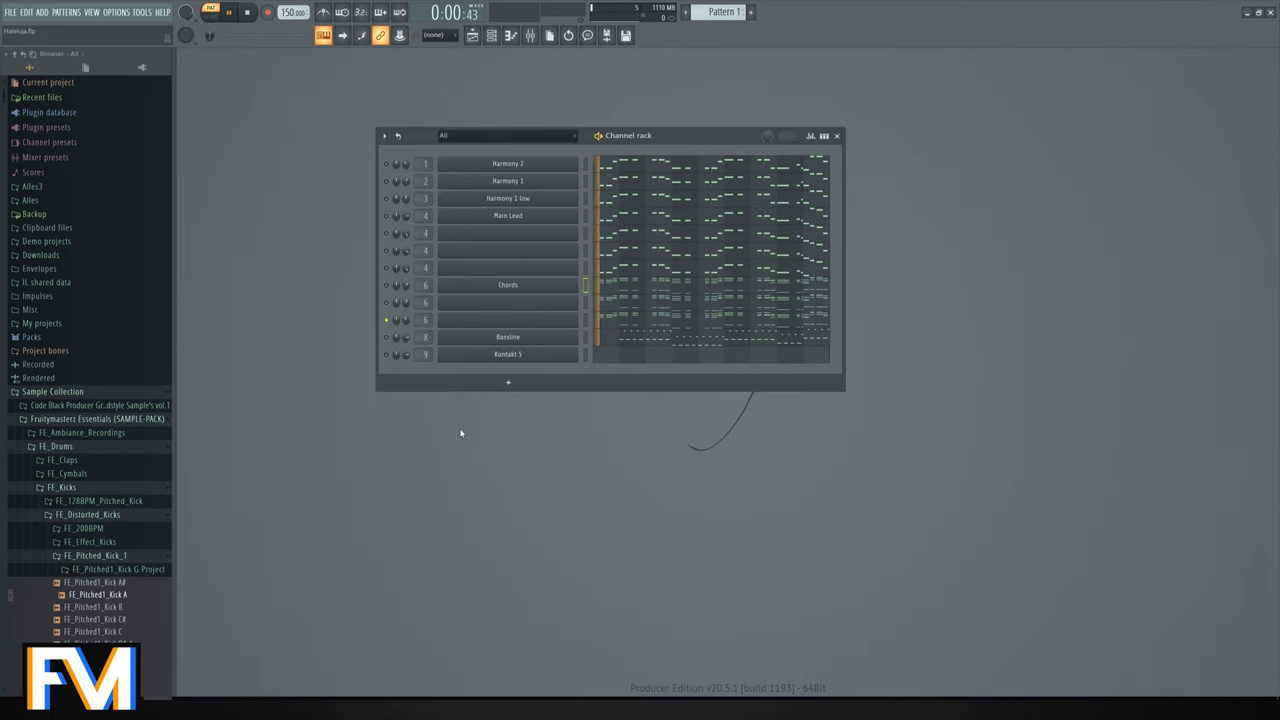
pyautogui.press('space')
# Insert a LuSH-101 synth channel above Bassline and move its window clear of the channel rack.
pyautogui.rightClick(563, 336)
pyautogui.moveTo(610, 410)
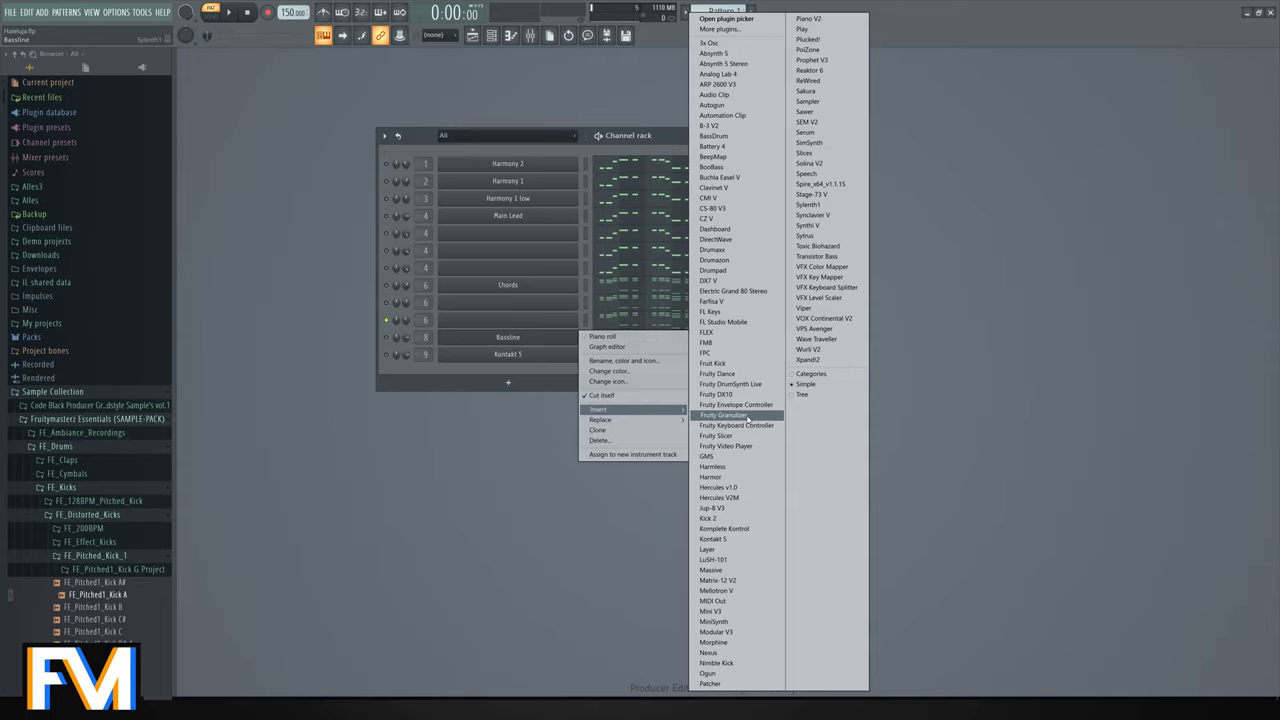
pyautogui.click(725, 558)
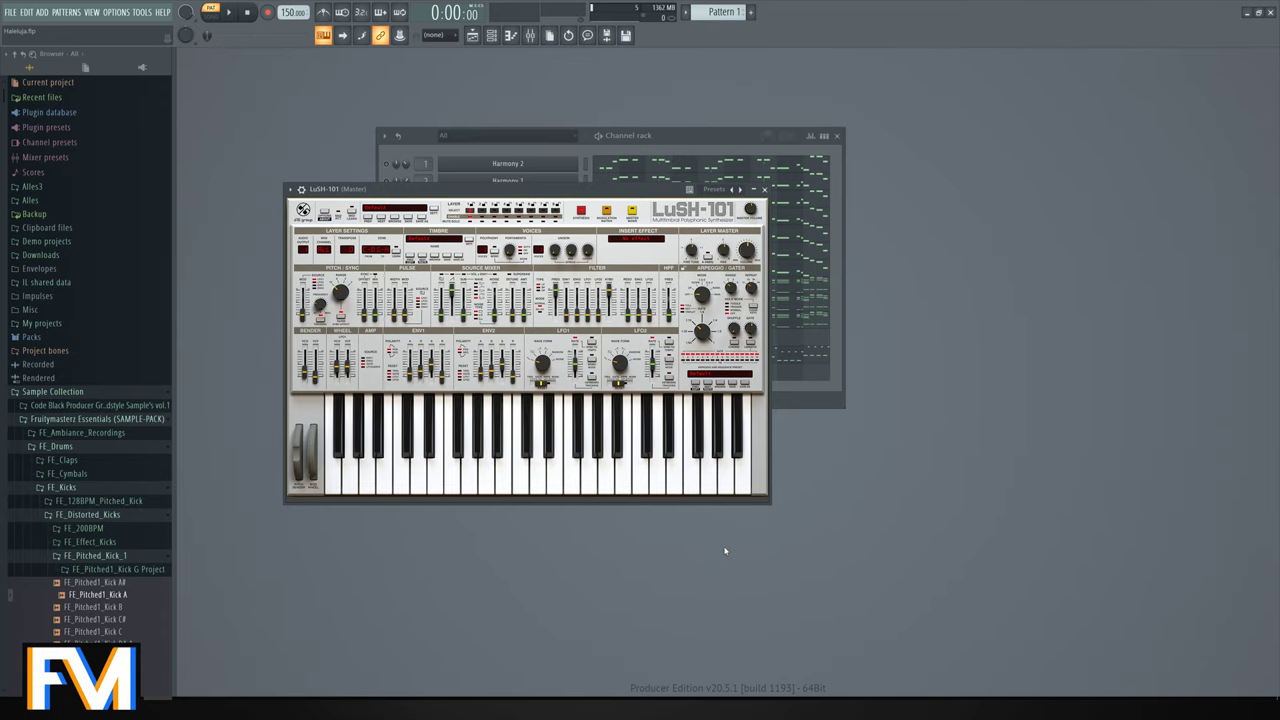
pyautogui.moveTo(585, 189); pyautogui.dragTo(1070, 254)
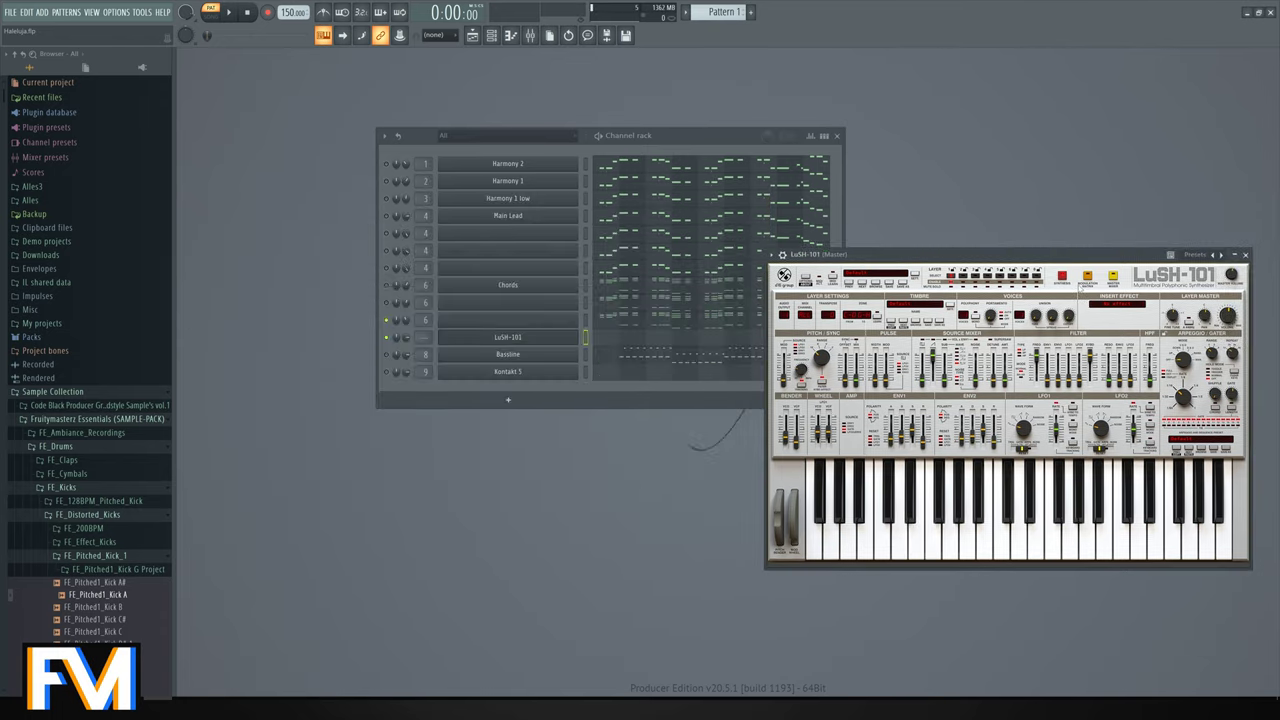
# Browse LuSH-101's multiple-zone and single-zone presets and load the Megatron preset.
pyautogui.click(886, 285)
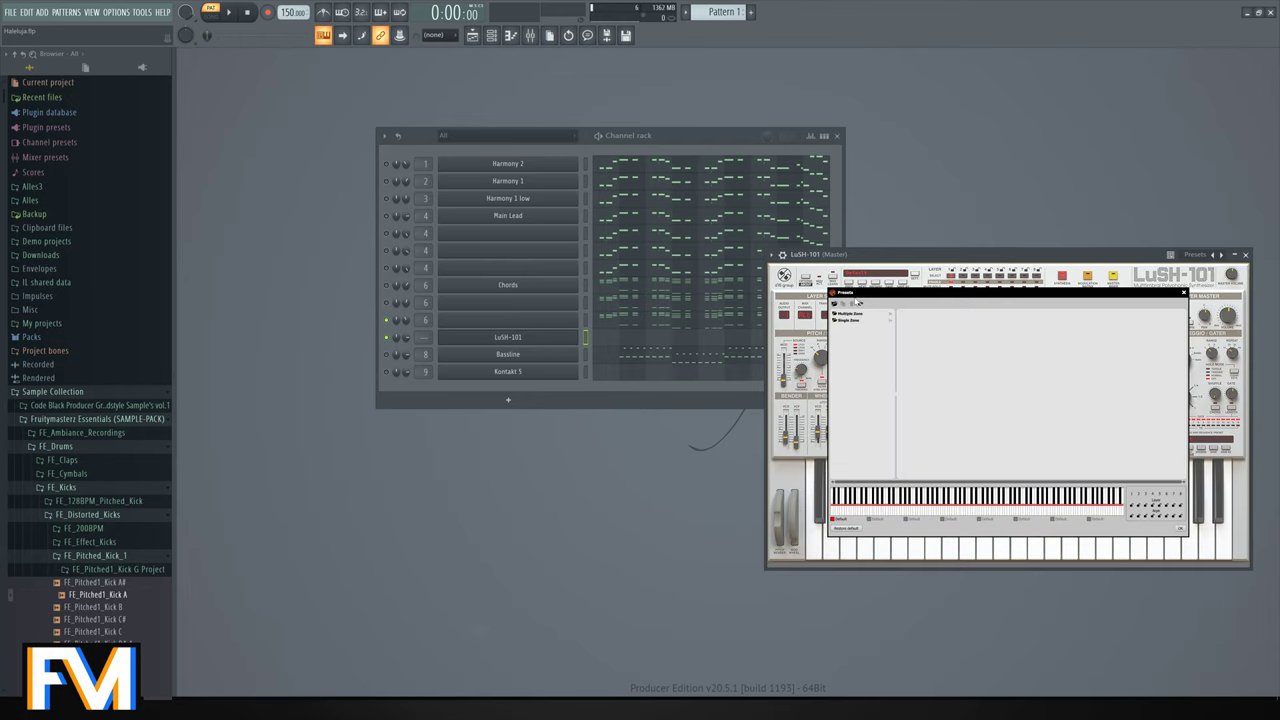
pyautogui.click(866, 315)
pyautogui.click(910, 316)
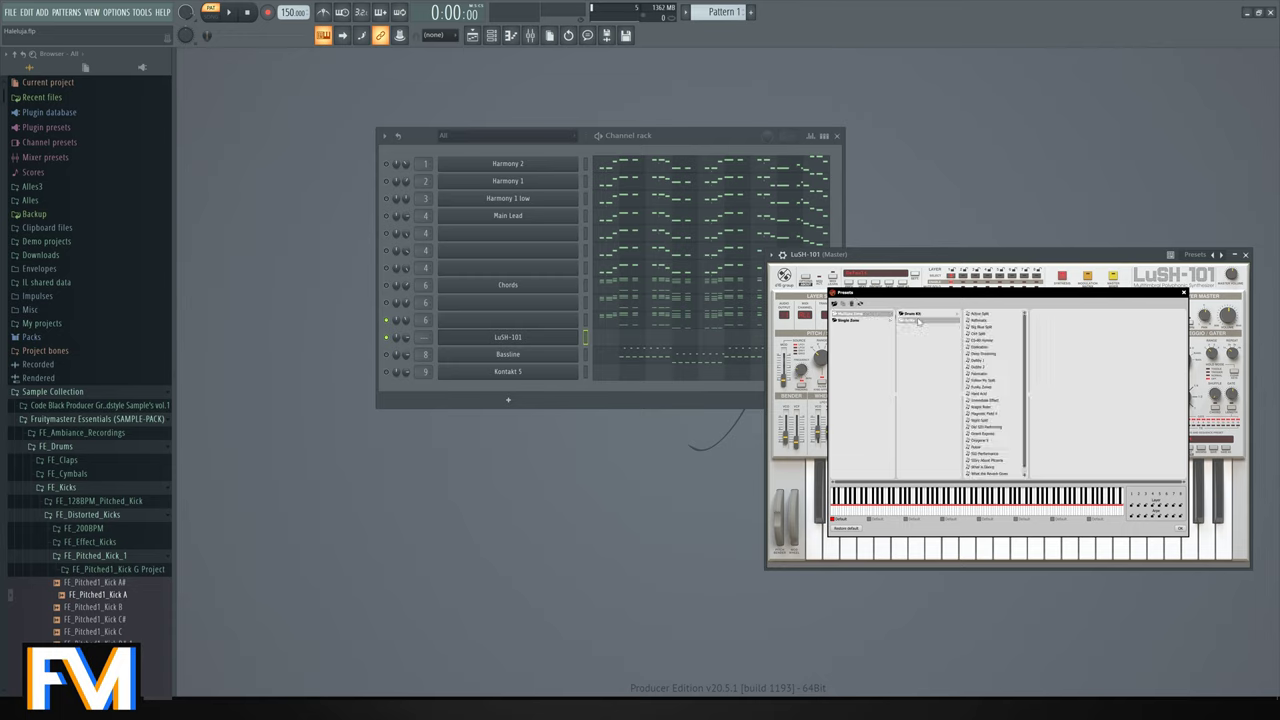
pyautogui.scroll(-1, 1004, 369)
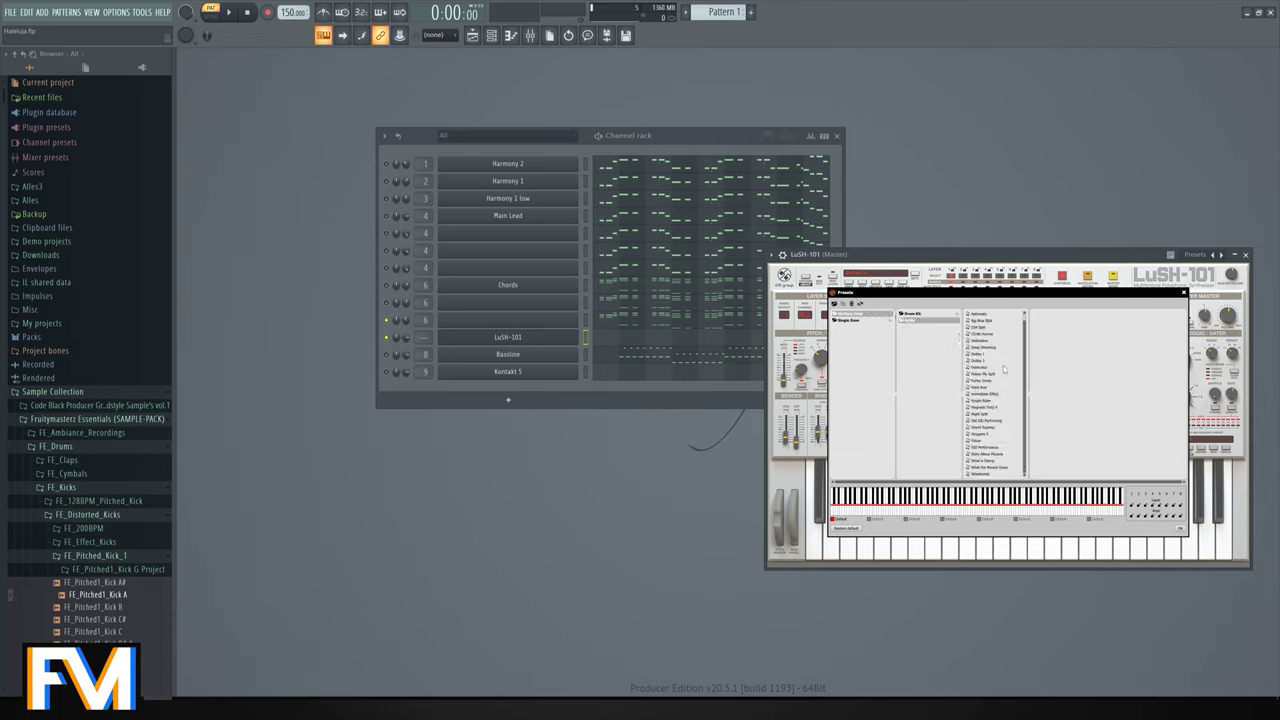
pyautogui.click(886, 320)
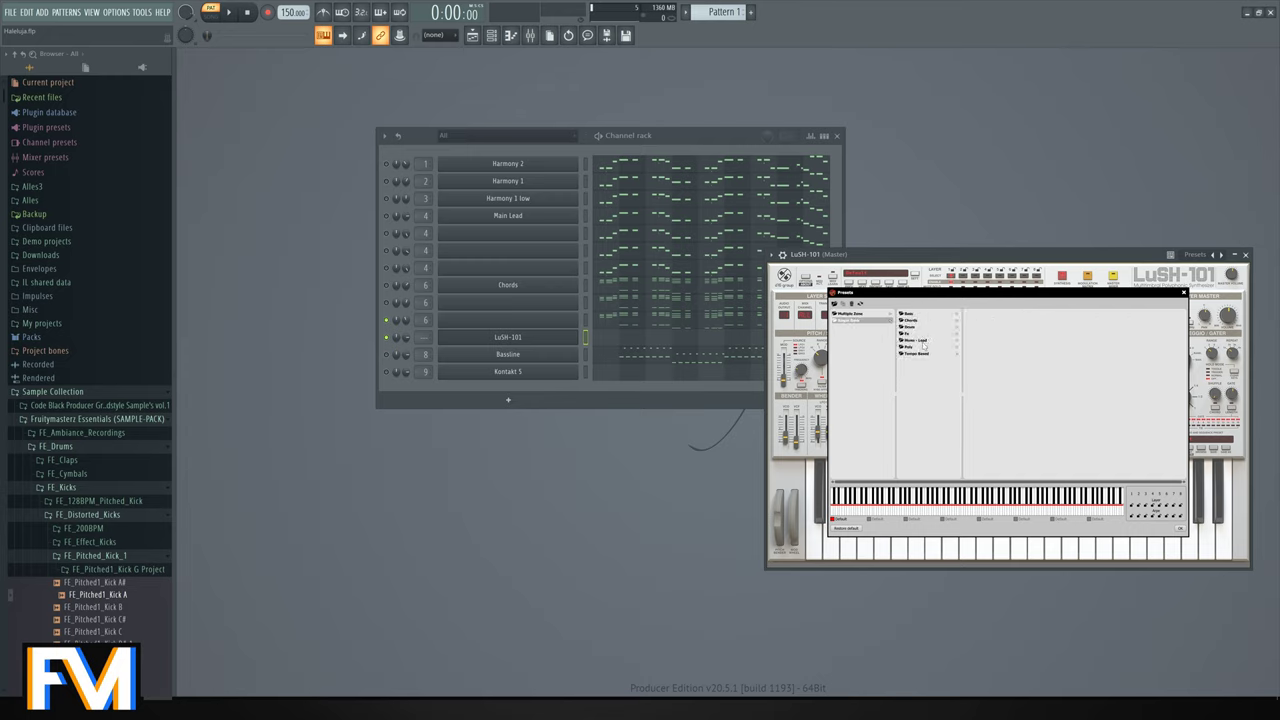
pyautogui.click(923, 347)
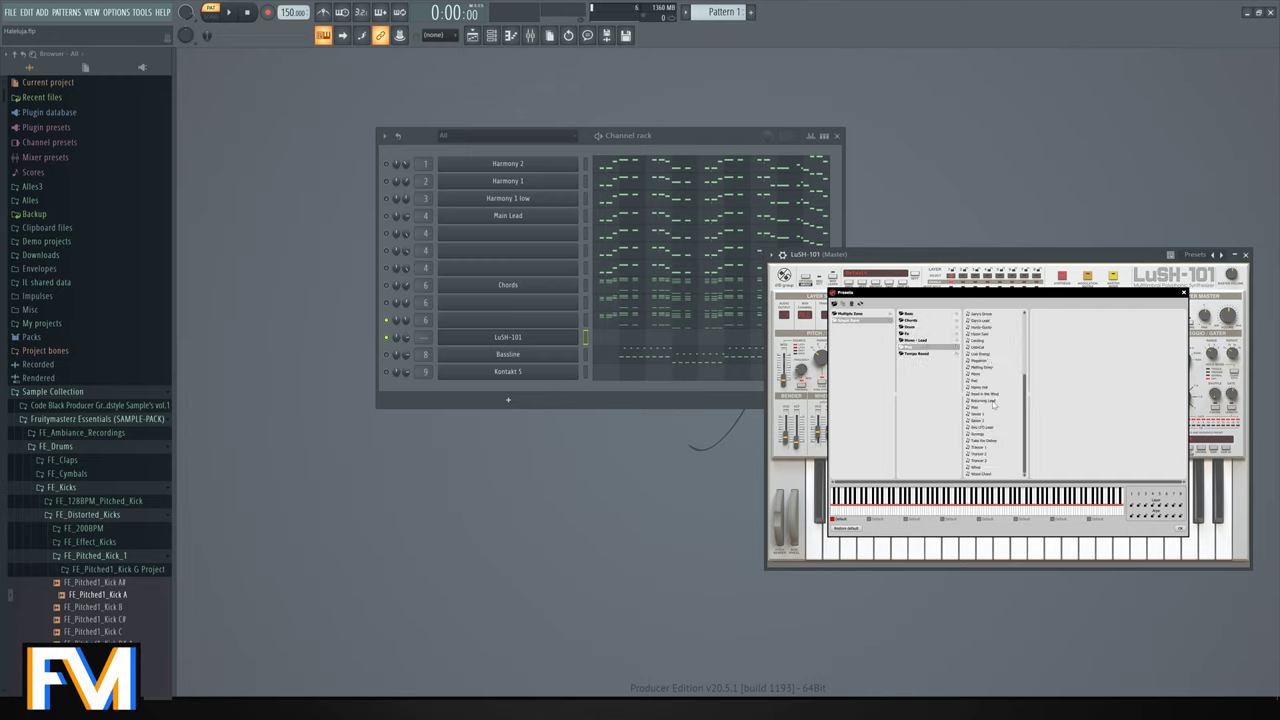
pyautogui.click(1000, 361)
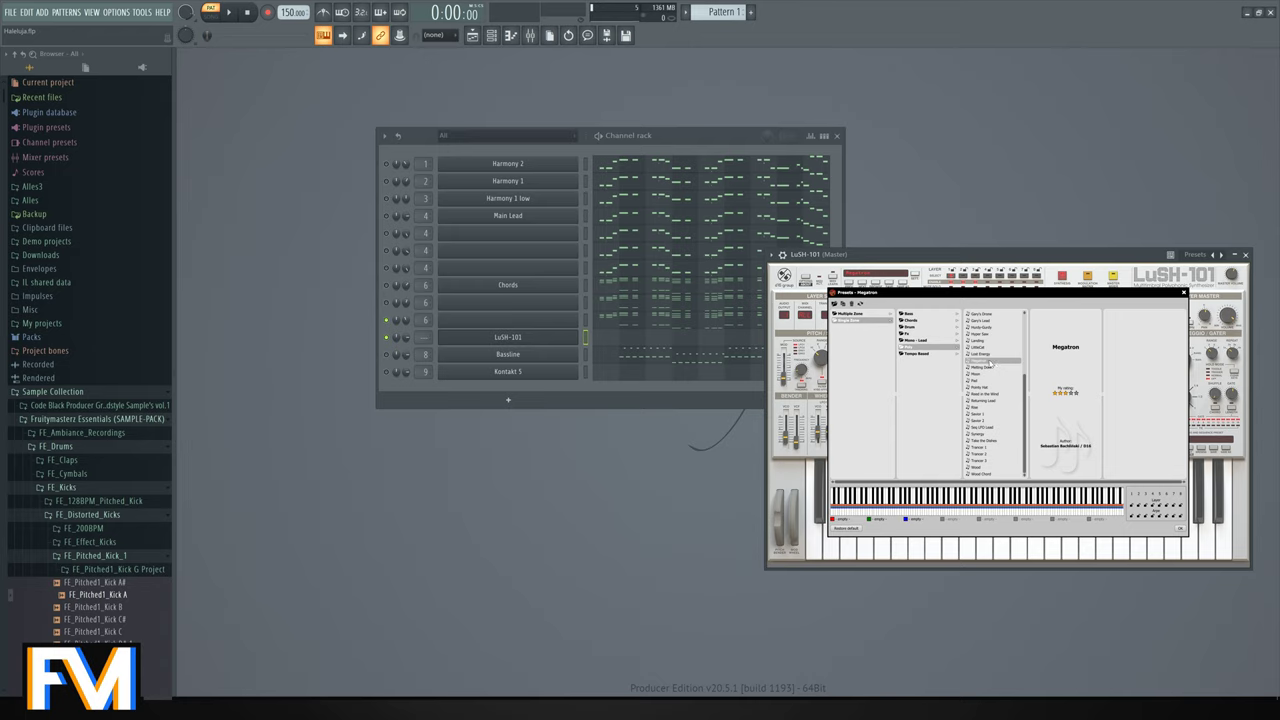
# Audition LuSH-101 presets with a few notes, load the Organ preset and close the synth window.
pyautogui.press('v')
pyautogui.press('c')
pyautogui.press('x')
pyautogui.press('x')
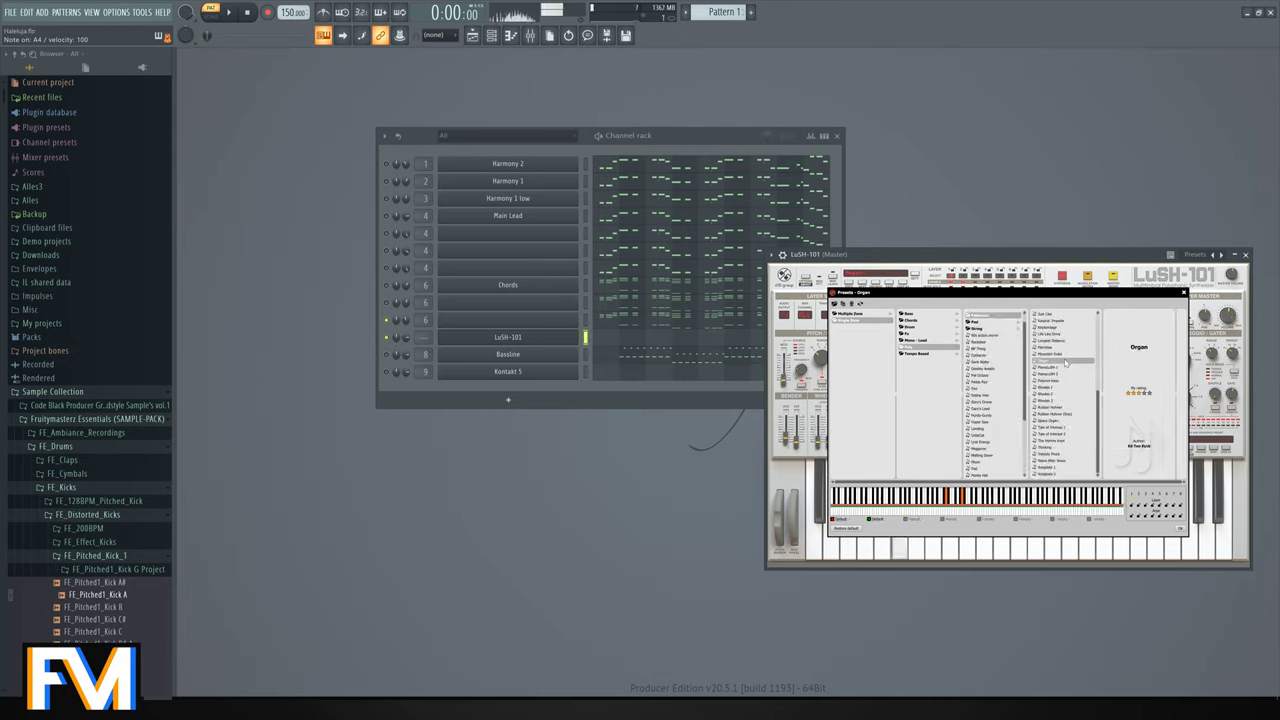
pyautogui.press('n')
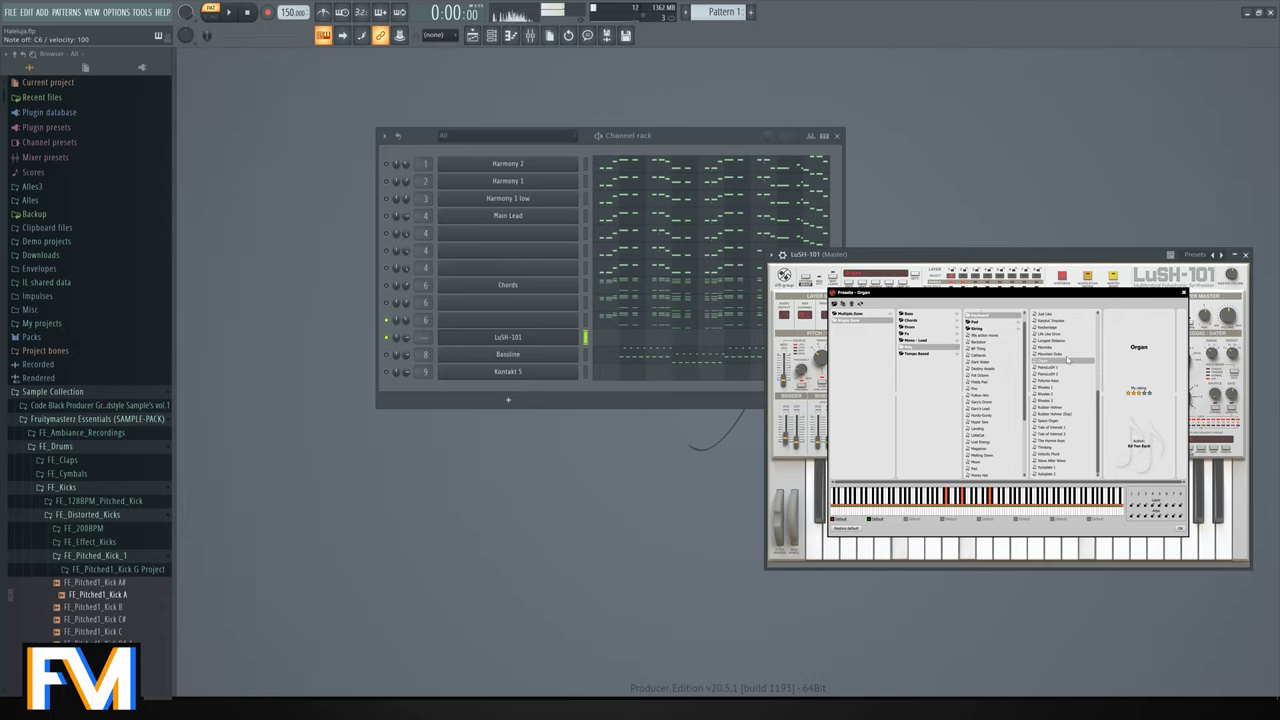
pyautogui.press('F6')
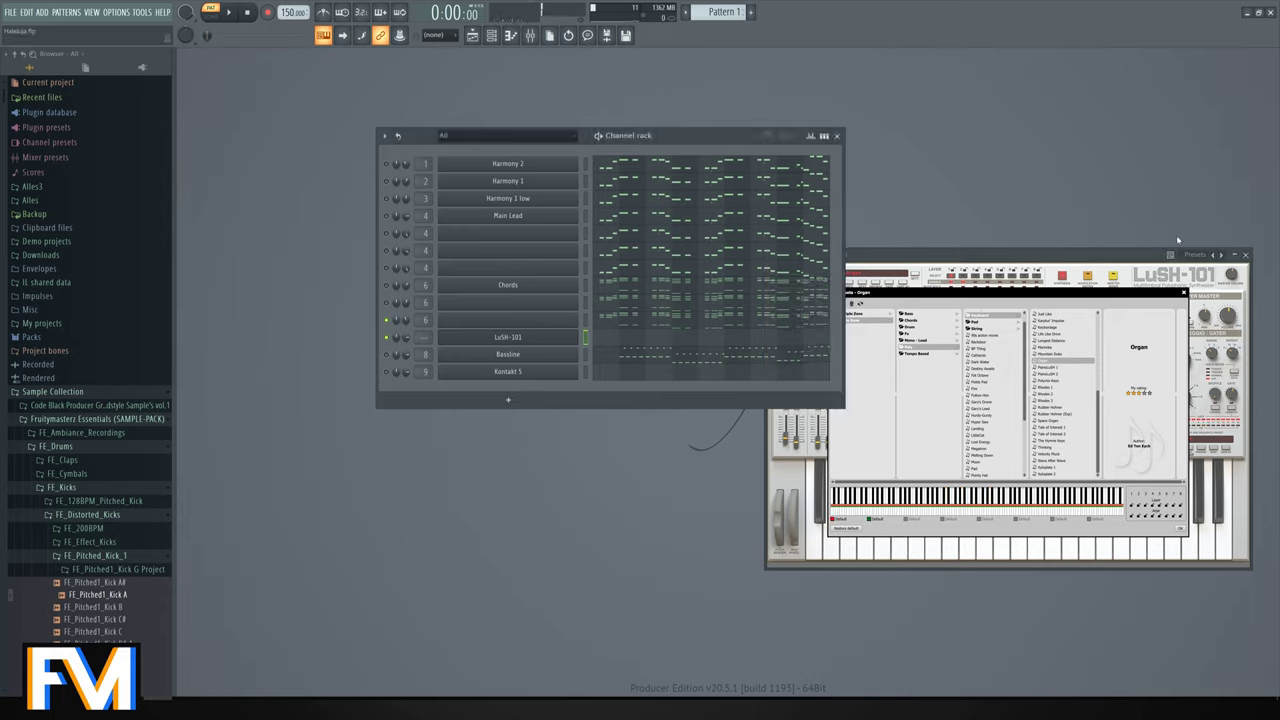
pyautogui.click(1245, 257)
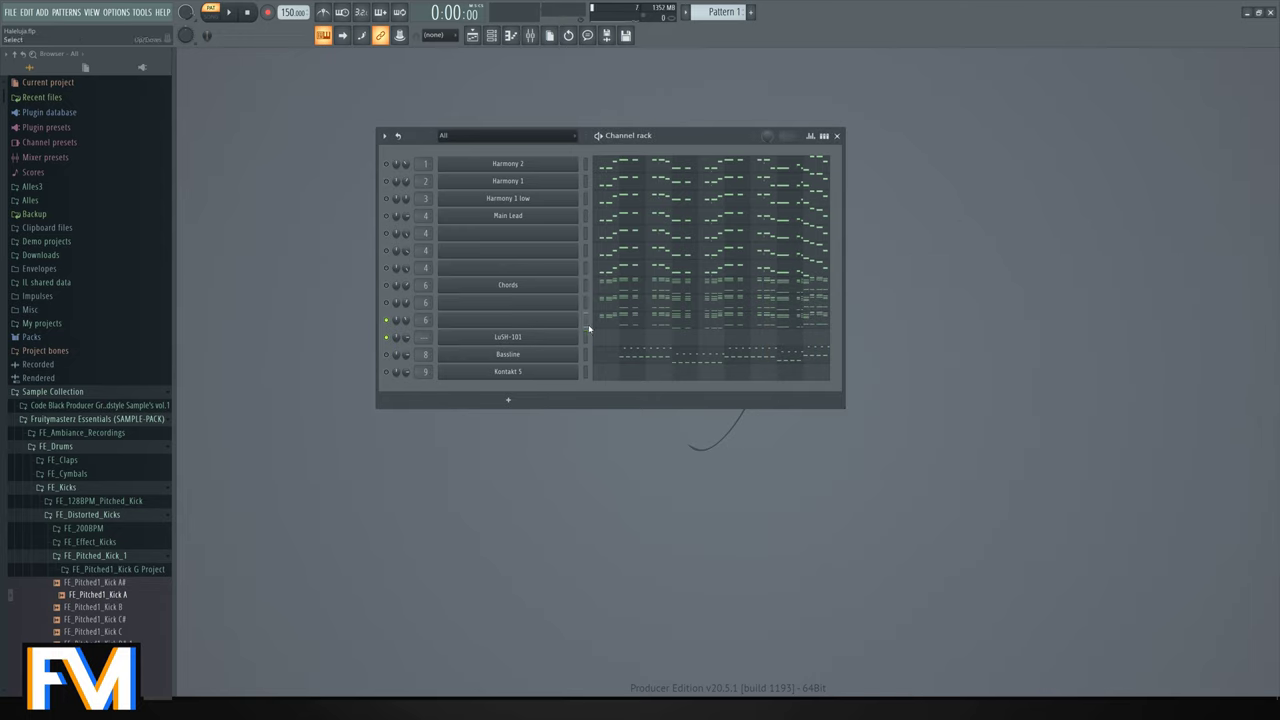
# Paste the notes of the last unnamed Chords layer into the empty Pattern 2.
pyautogui.press('KP_Add')
pyautogui.hotkey('ctrl', 'v')
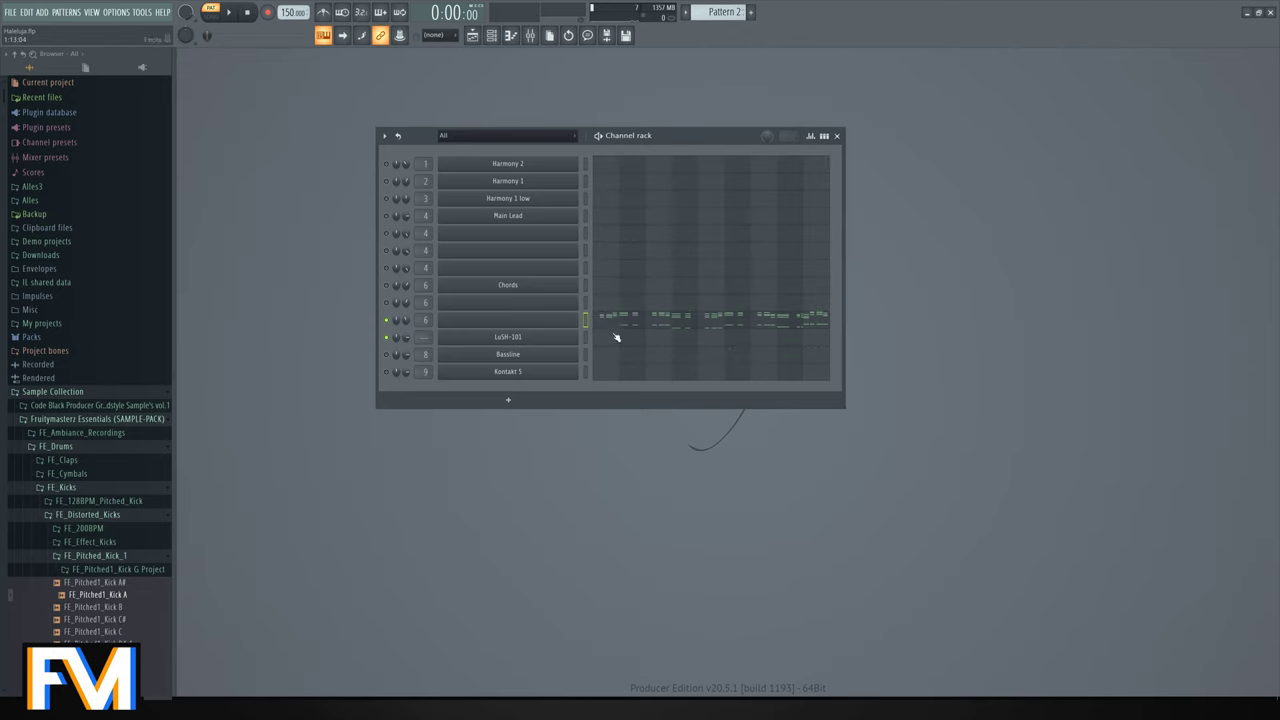
# Draw one-bar notes E6, C#6 and A5 at bar 2 of the LuSH-101 part and play them back.
pyautogui.click(628, 346)
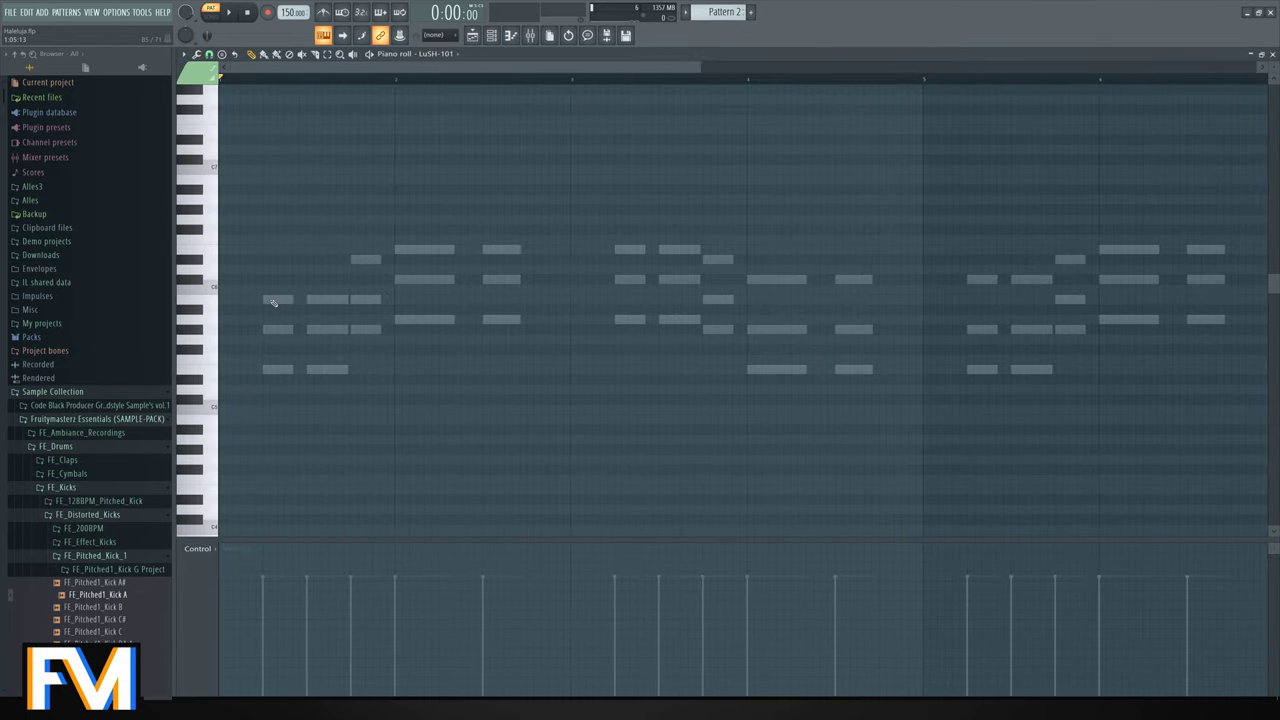
pyautogui.moveTo(247, 299); pyautogui.dragTo(396, 241)
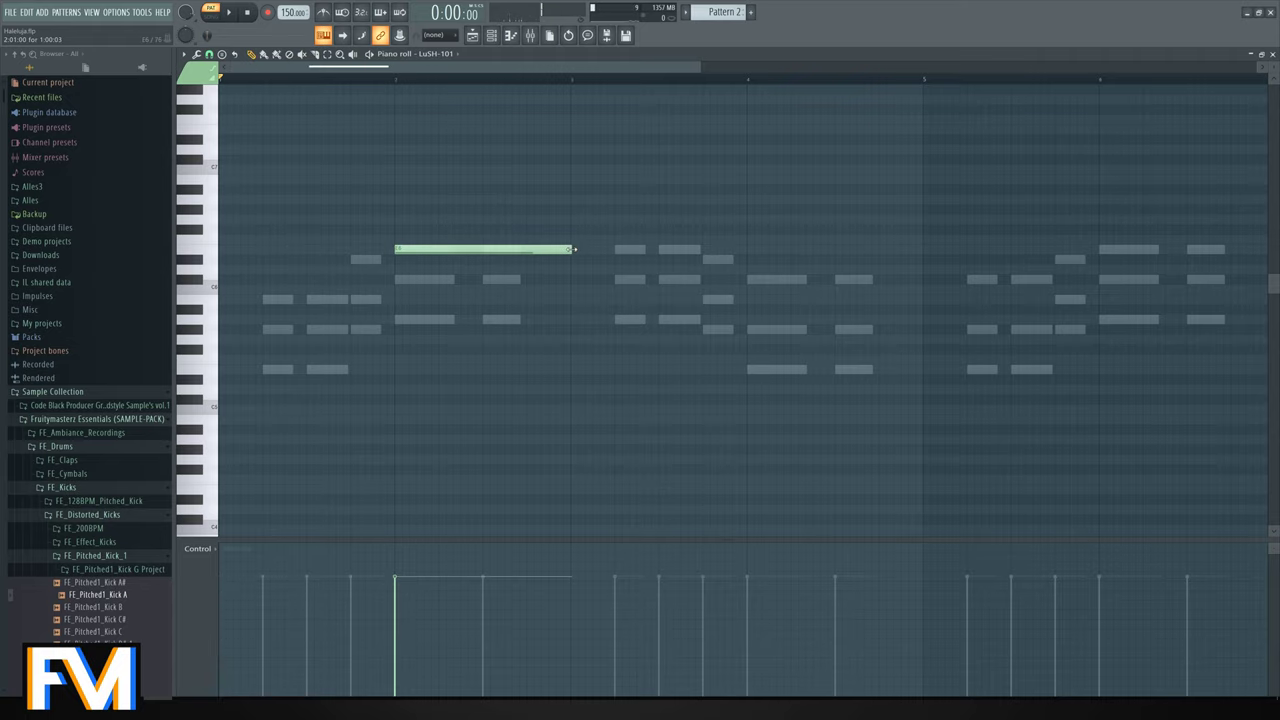
pyautogui.scroll(3, 423, 271)
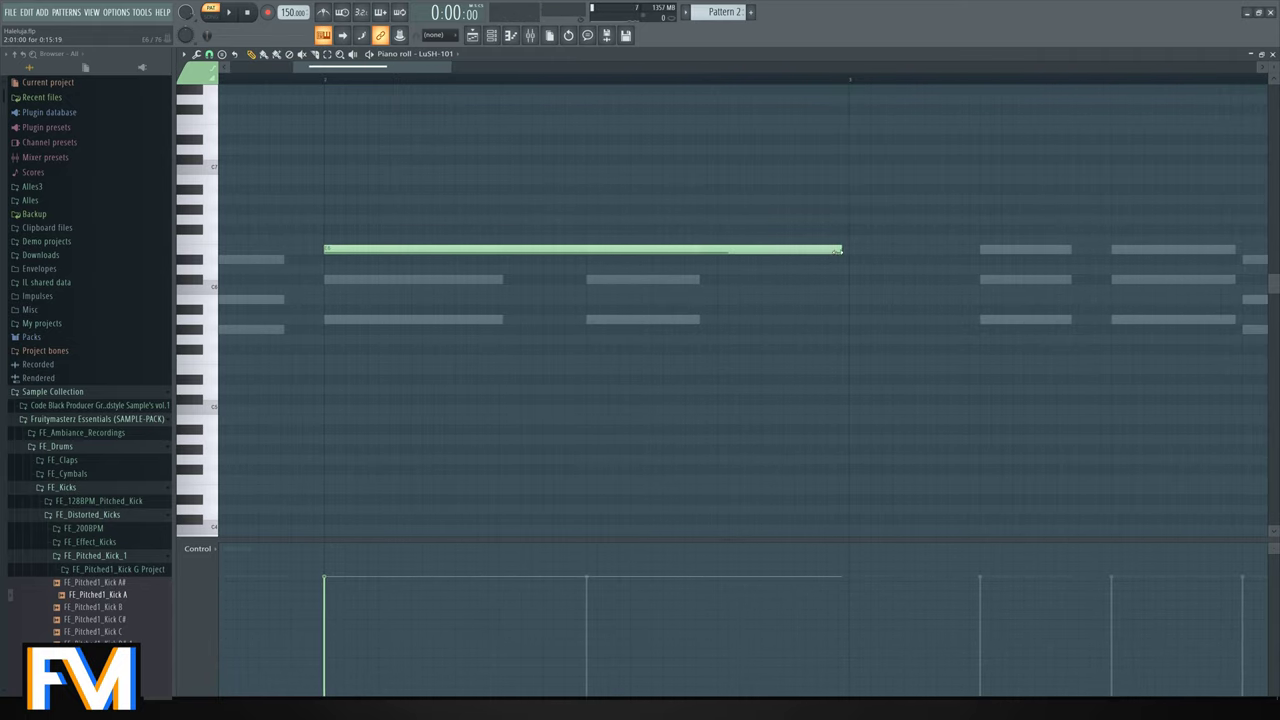
pyautogui.click(326, 279)
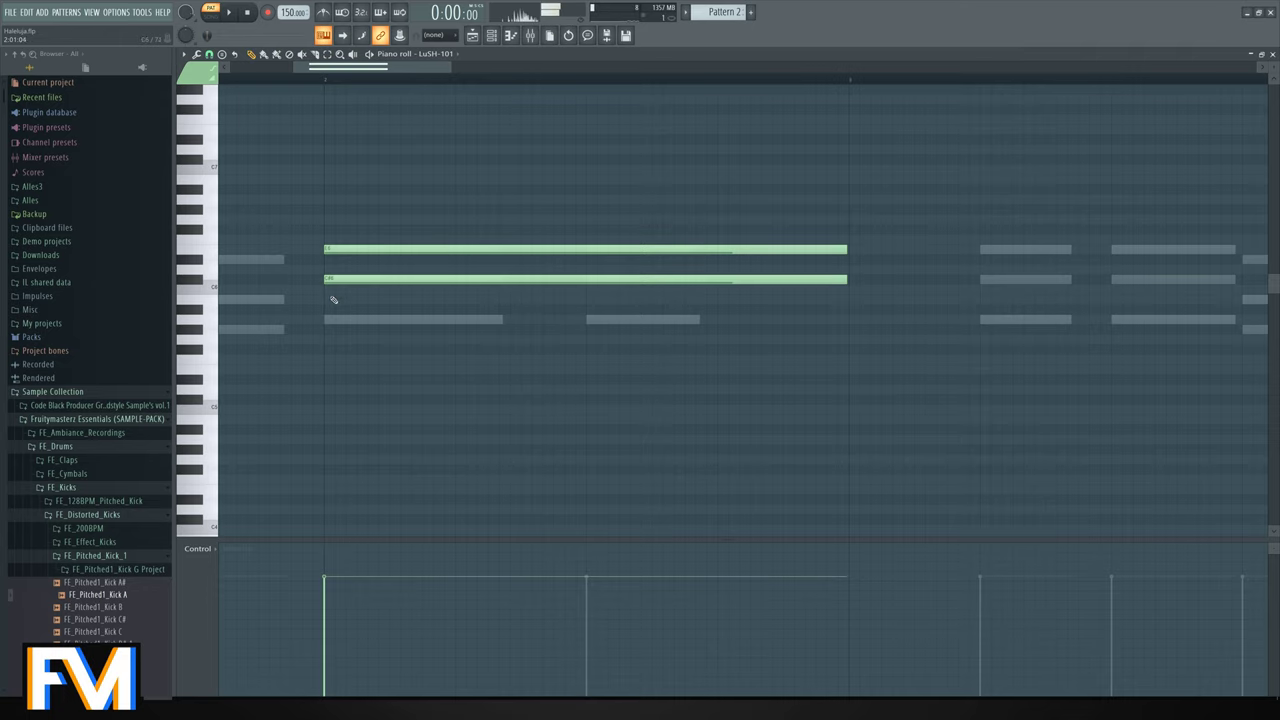
pyautogui.click(326, 319)
pyautogui.press('space')
pyautogui.scroll(-3, 326, 319)
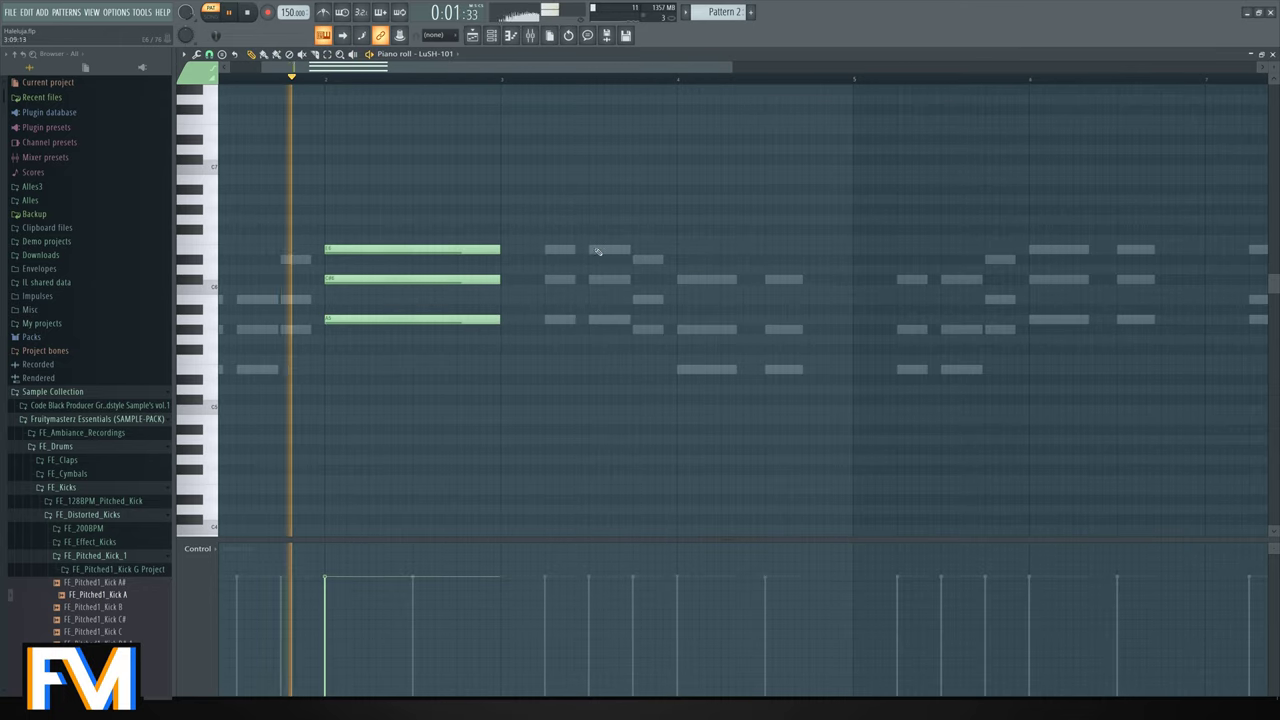
# Lengthen the three notes of the A major chord at bar 2 to two bars.
pyautogui.moveTo(469, 206); pyautogui.dragTo(676, 318)
pyautogui.press('space')
pyautogui.click(618, 265)
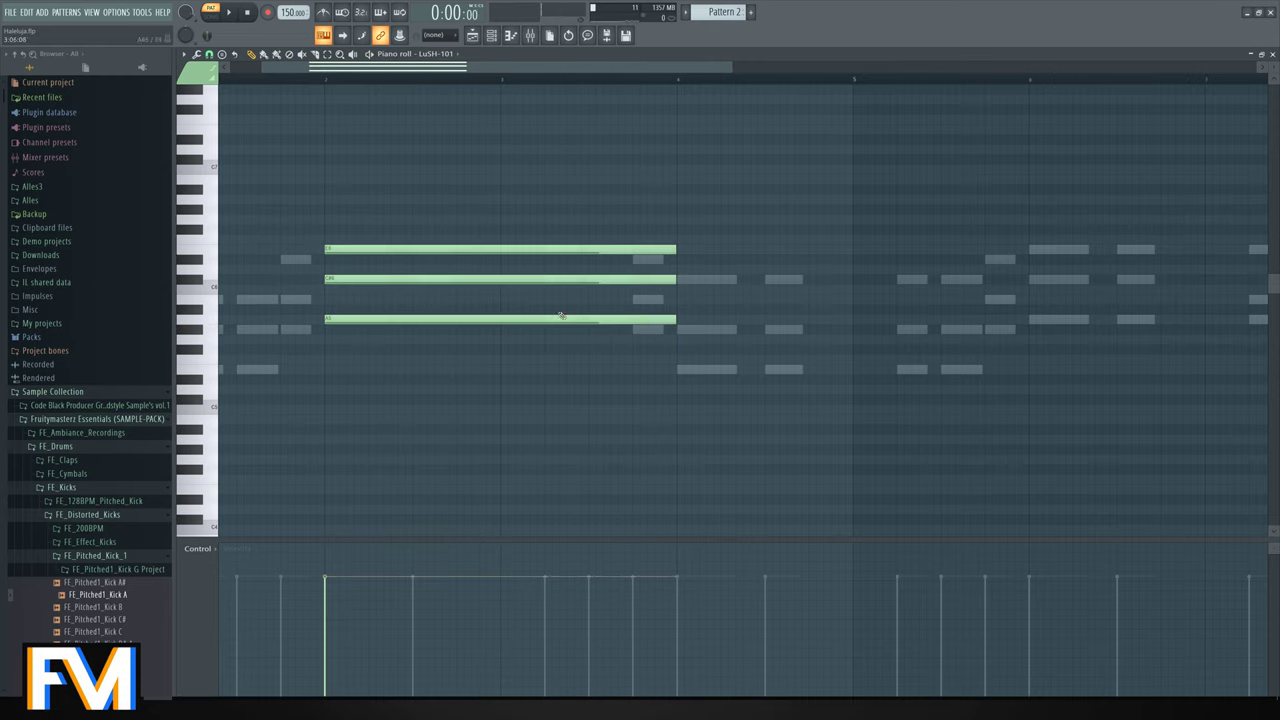
# Build C# minor, A, E and B major chords at bars 4, 6, 8 and 9 from copies, with low root notes beneath, and play them.
pyautogui.hotkey('ctrl', 'a')
pyautogui.press('space')
pyautogui.moveTo(512, 320)
pyautogui.keyDown('shift'); pyautogui.mouseDown()
pyautogui.moveTo(913, 355)
pyautogui.moveTo(1193, 313)
pyautogui.mouseUp(); pyautogui.keyUp('shift')
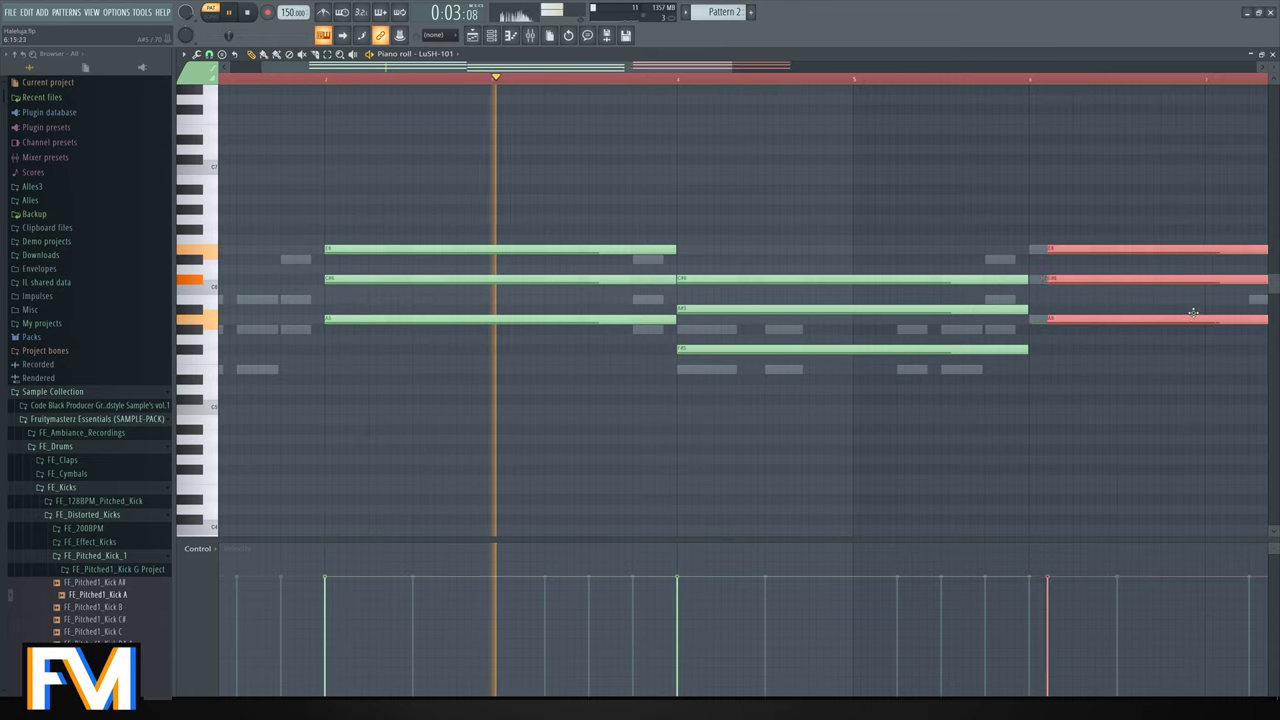
pyautogui.scroll(-2, 731, 320)
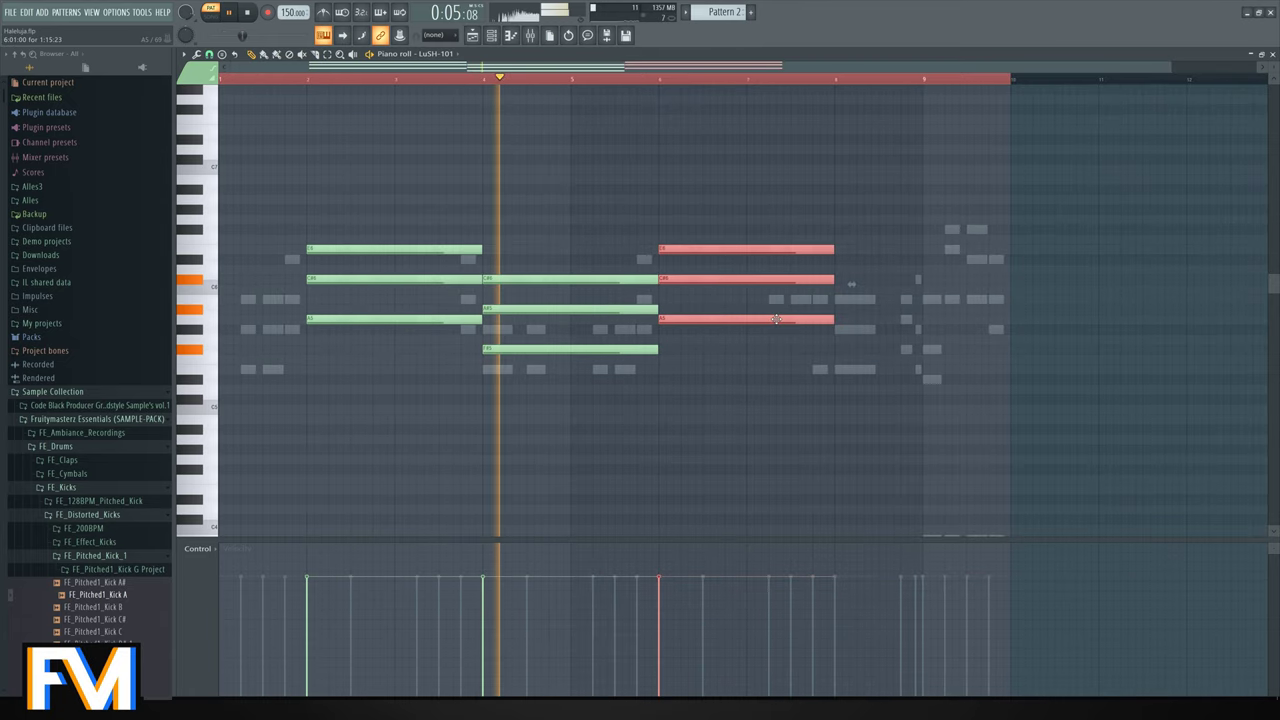
pyautogui.moveTo(776, 319); pyautogui.dragTo(952, 369)
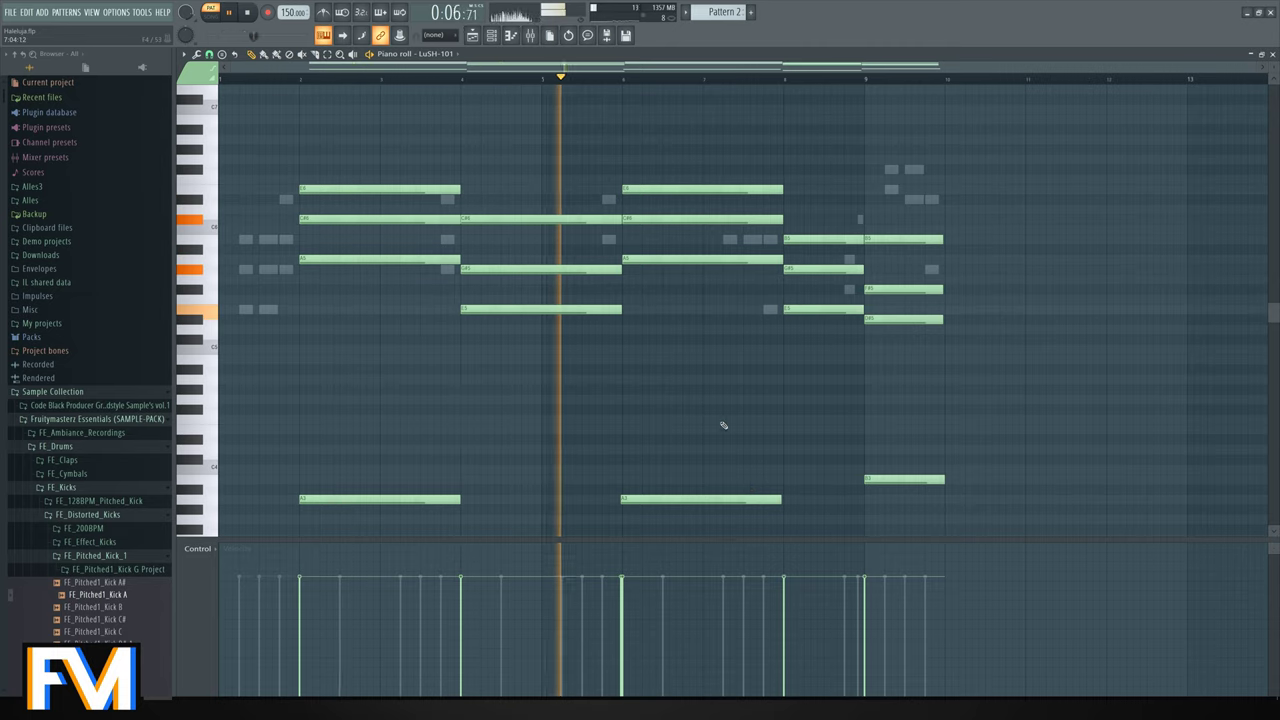
pyautogui.press('space')
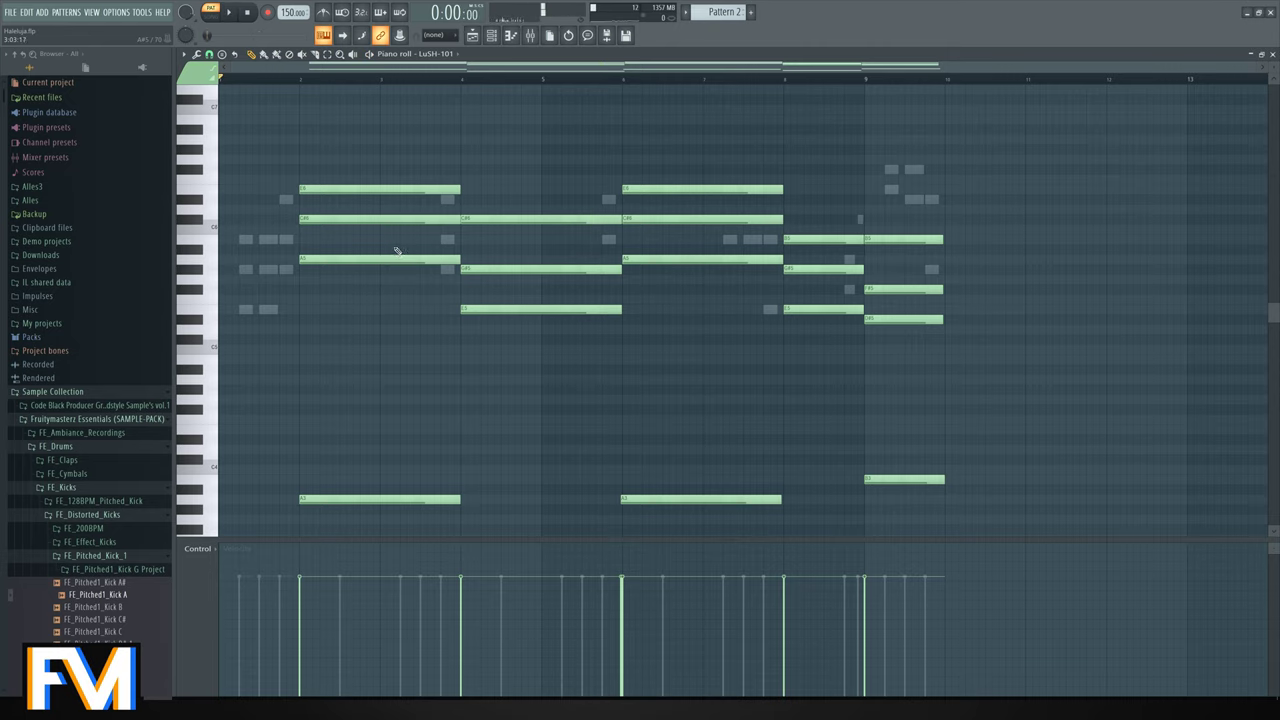
# Raise the lowest note of each of the five upper chords by one octave, leaving the bass roots out.
pyautogui.scroll(3, 396, 251)
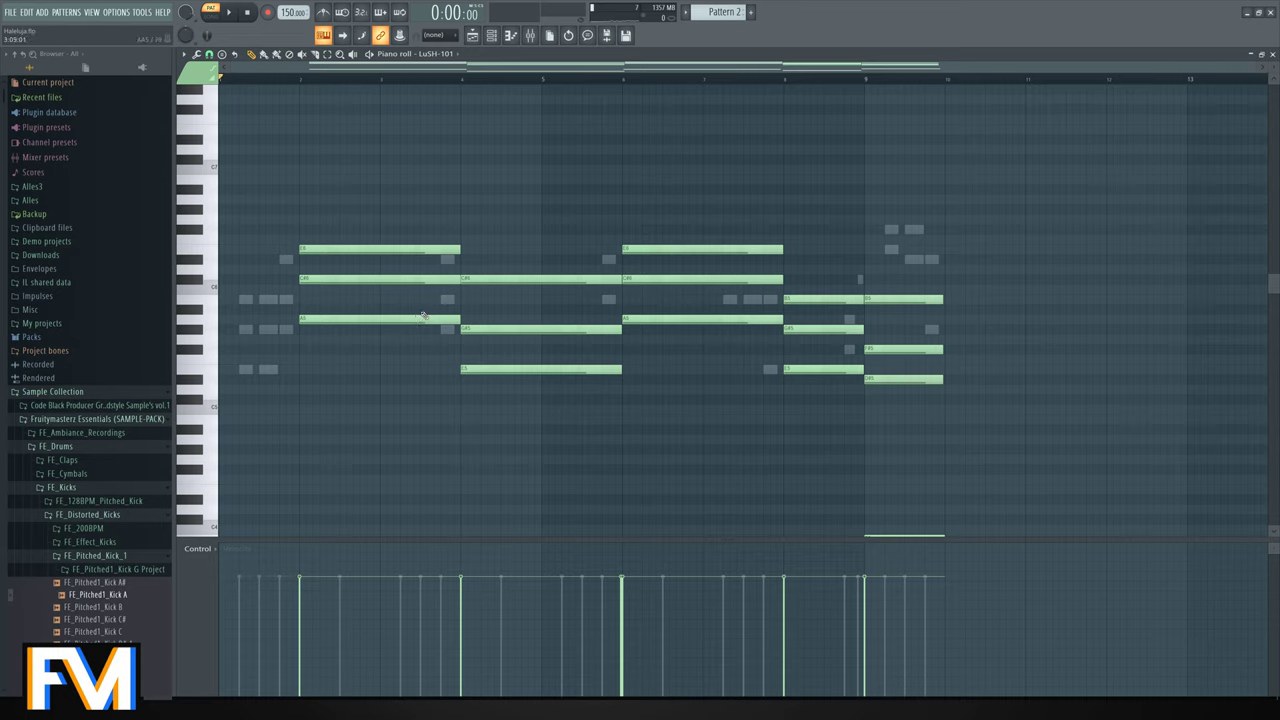
pyautogui.click(423, 316)
pyautogui.keyDown('shift'); pyautogui.click(503, 367); pyautogui.keyUp('shift')
pyautogui.keyDown('shift'); pyautogui.click(673, 318); pyautogui.keyUp('shift')
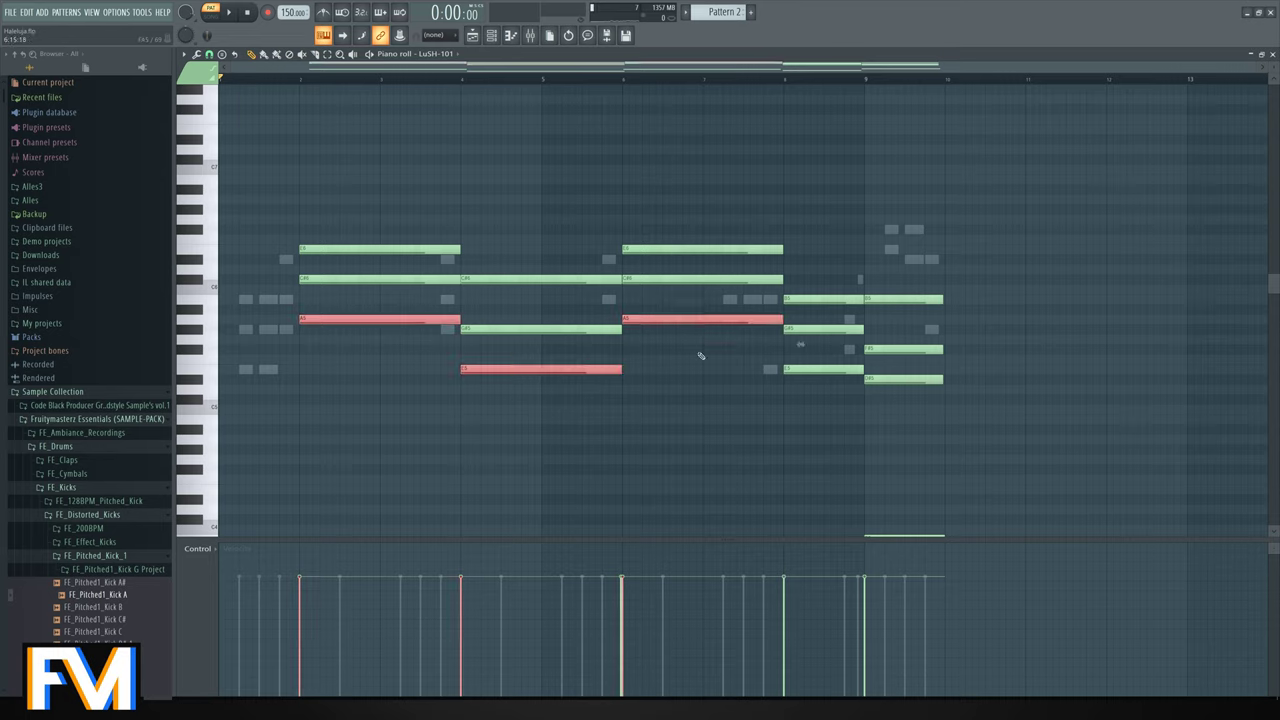
pyautogui.keyDown('shift'); pyautogui.click(830, 369); pyautogui.keyUp('shift')
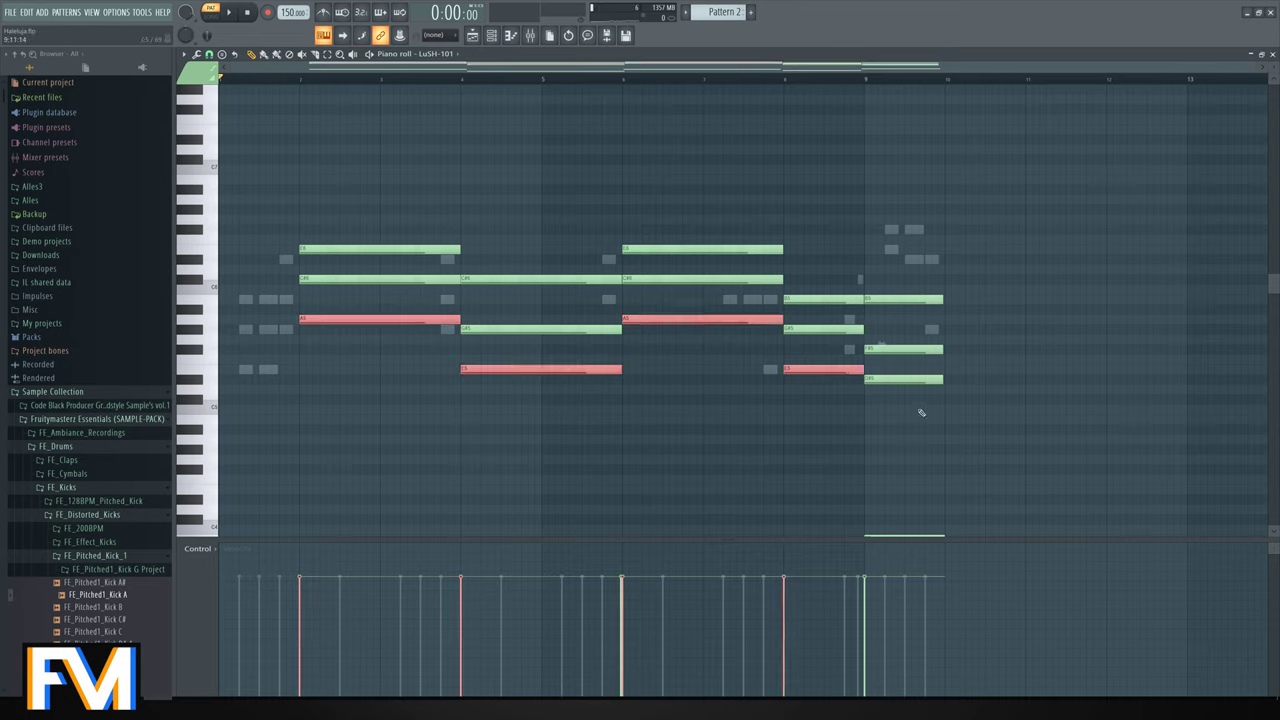
pyautogui.keyDown('shift'); pyautogui.click(910, 379); pyautogui.keyUp('shift')
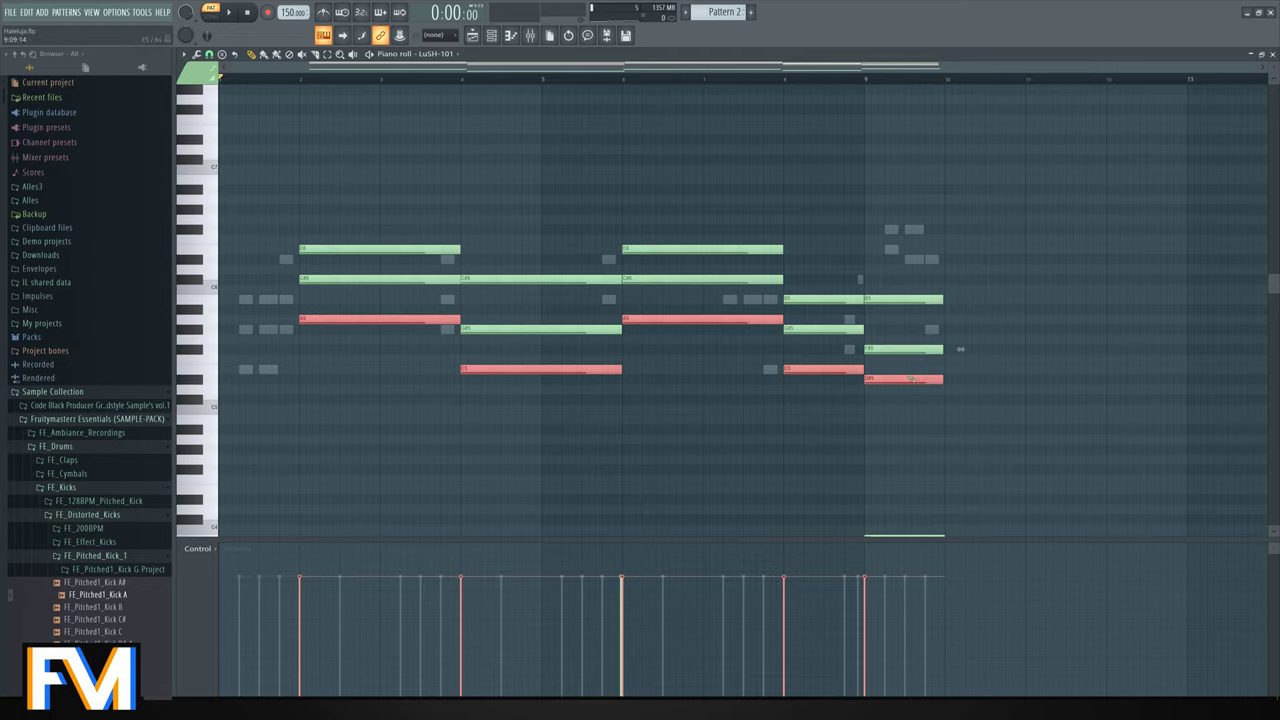
pyautogui.hotkey('ctrl', 'Up')
pyautogui.hotkey('ctrl', 'd')
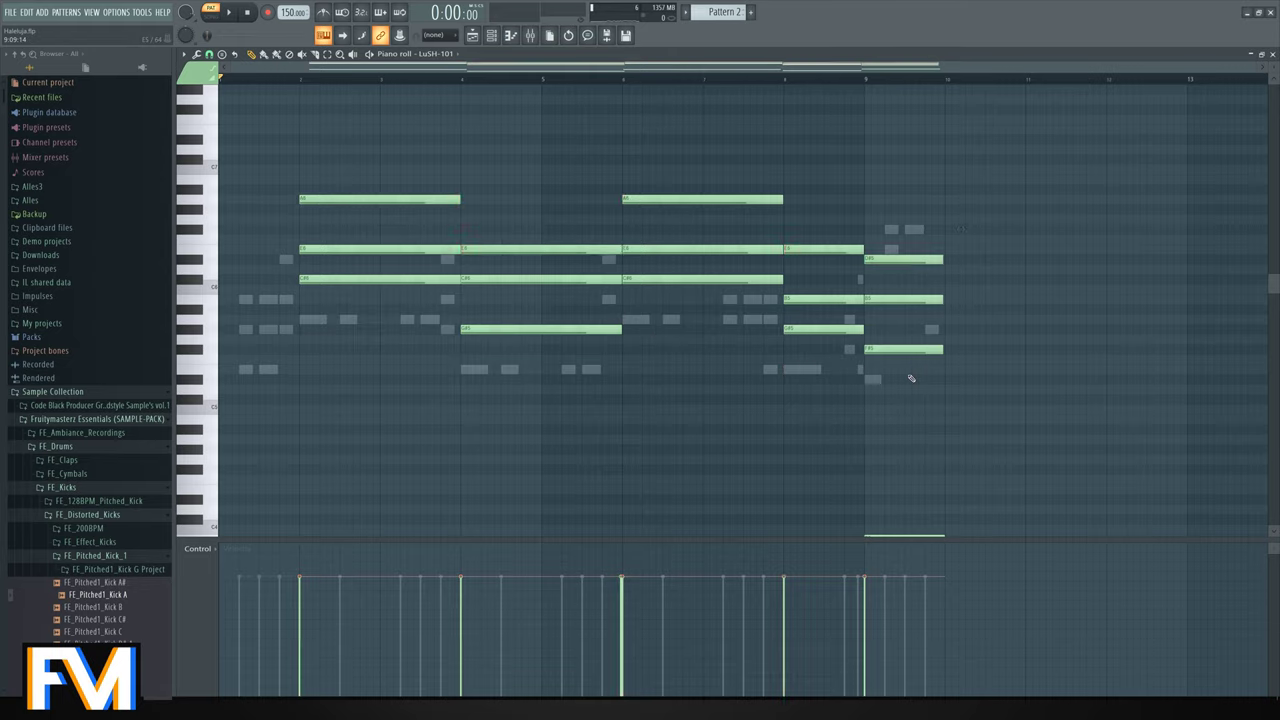
# During playback, raise the G#5 notes of the chords at bars 4 and 8 by one octave.
pyautogui.press('space')
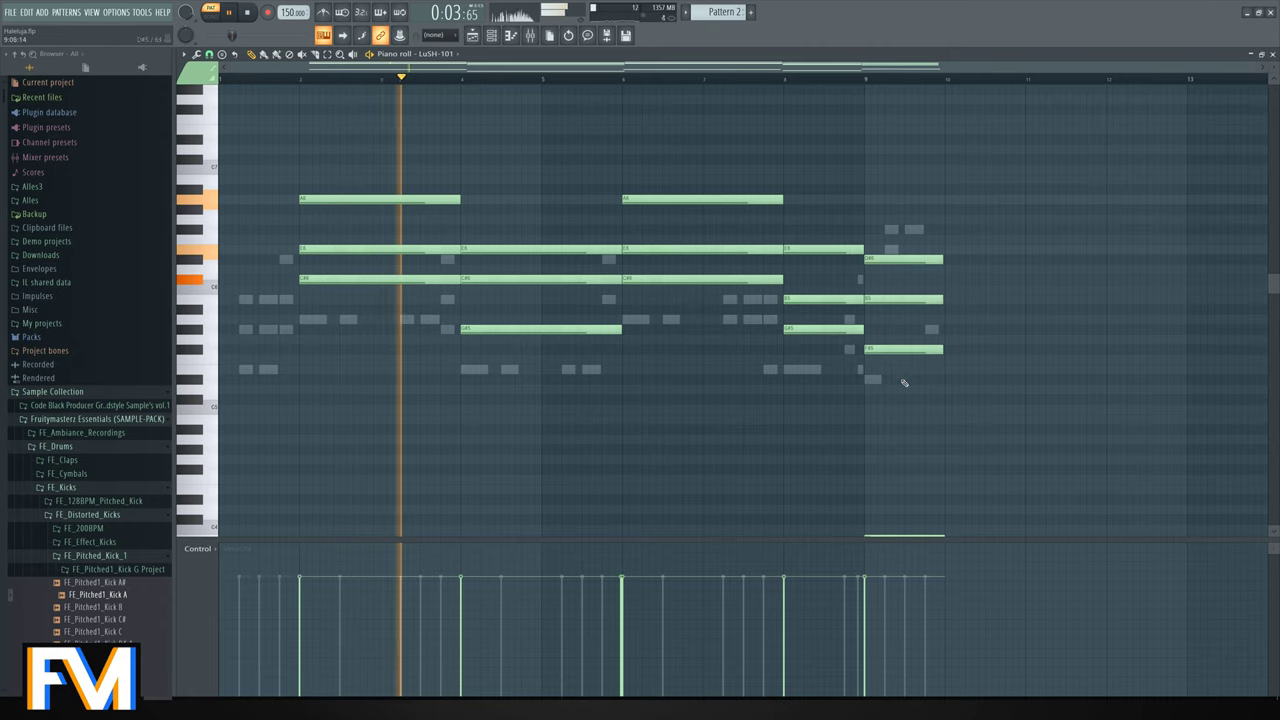
pyautogui.keyDown('ctrl'); pyautogui.click(529, 328); pyautogui.keyUp('ctrl')
pyautogui.hotkey('ctrl', 'Up')
pyautogui.keyDown('ctrl'); pyautogui.click(541, 369); pyautogui.keyUp('ctrl')
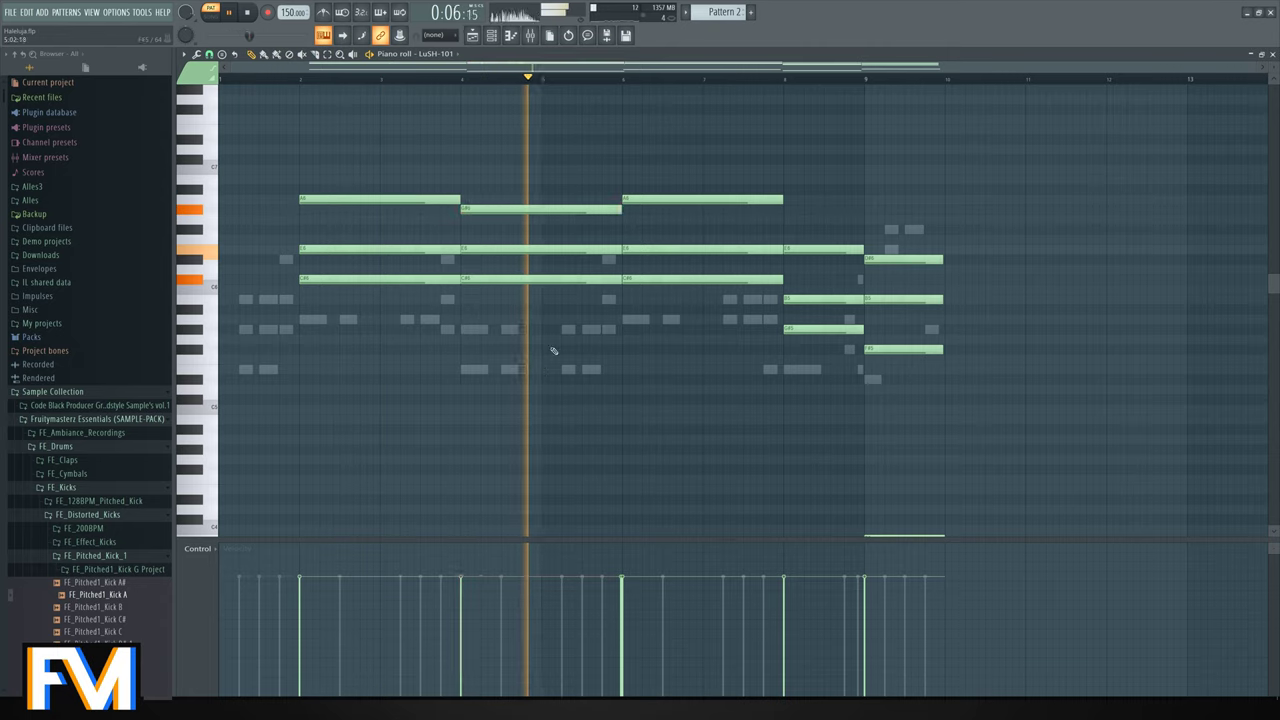
pyautogui.keyDown('ctrl'); pyautogui.moveTo(823, 305); pyautogui.dragTo(824, 349); pyautogui.keyUp('ctrl')
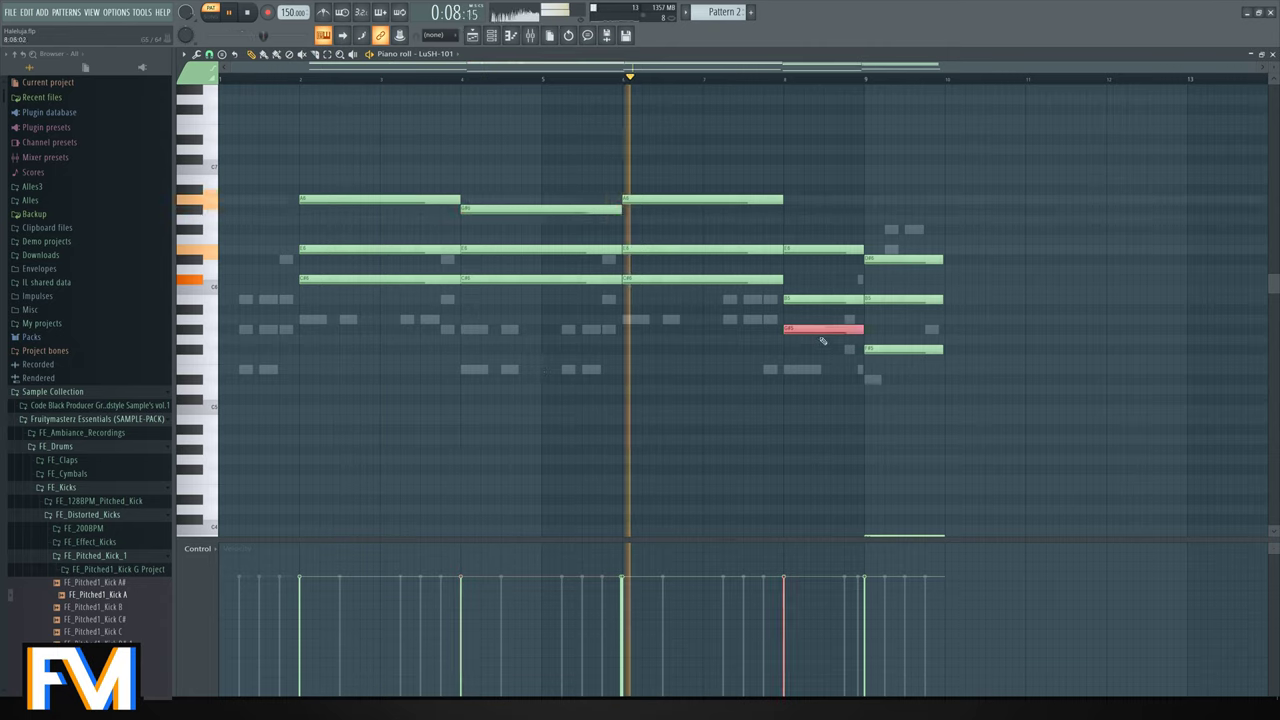
pyautogui.hotkey('ctrl', 'Up')
# Raise the B5 and F#5 notes of the bar 9 chord by one octave, stop playback and close the piano roll.
pyautogui.click(858, 362)
pyautogui.keyDown('ctrl'); pyautogui.click(898, 299); pyautogui.keyUp('ctrl')
pyautogui.keyDown('ctrl'); pyautogui.click(900, 349); pyautogui.keyUp('ctrl')
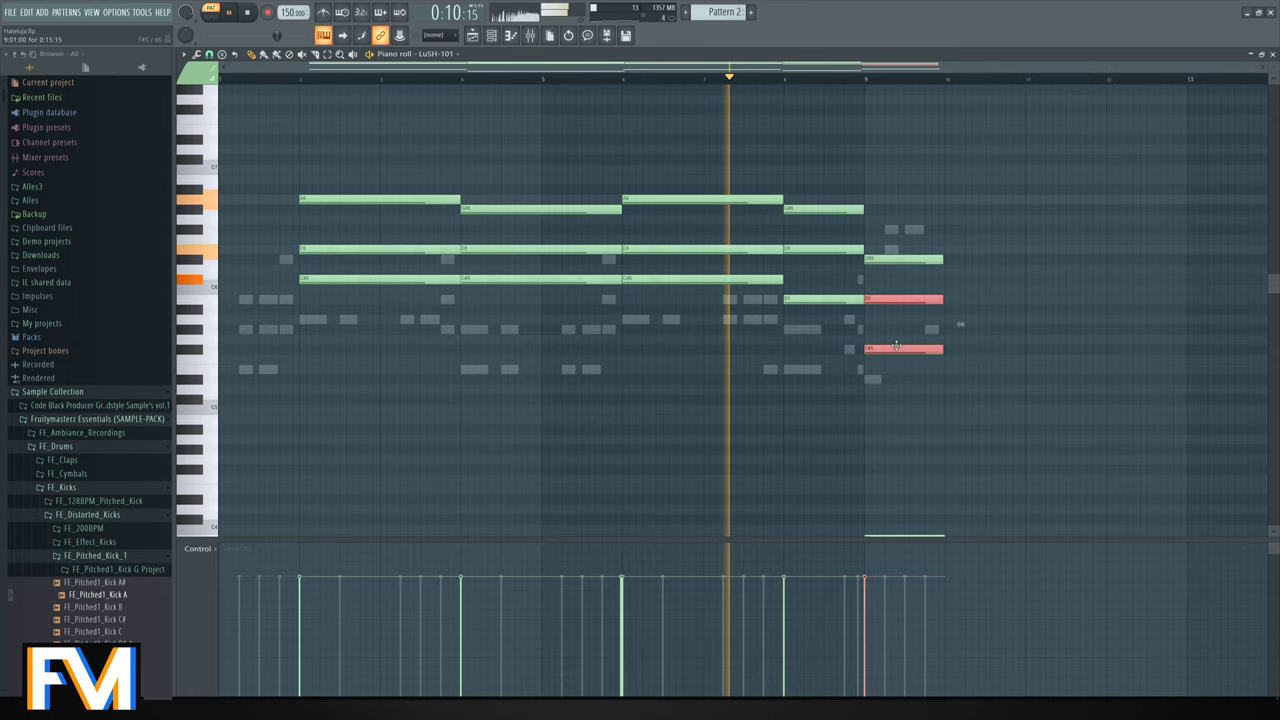
pyautogui.hotkey('ctrl', 'Up')
pyautogui.click(870, 360)
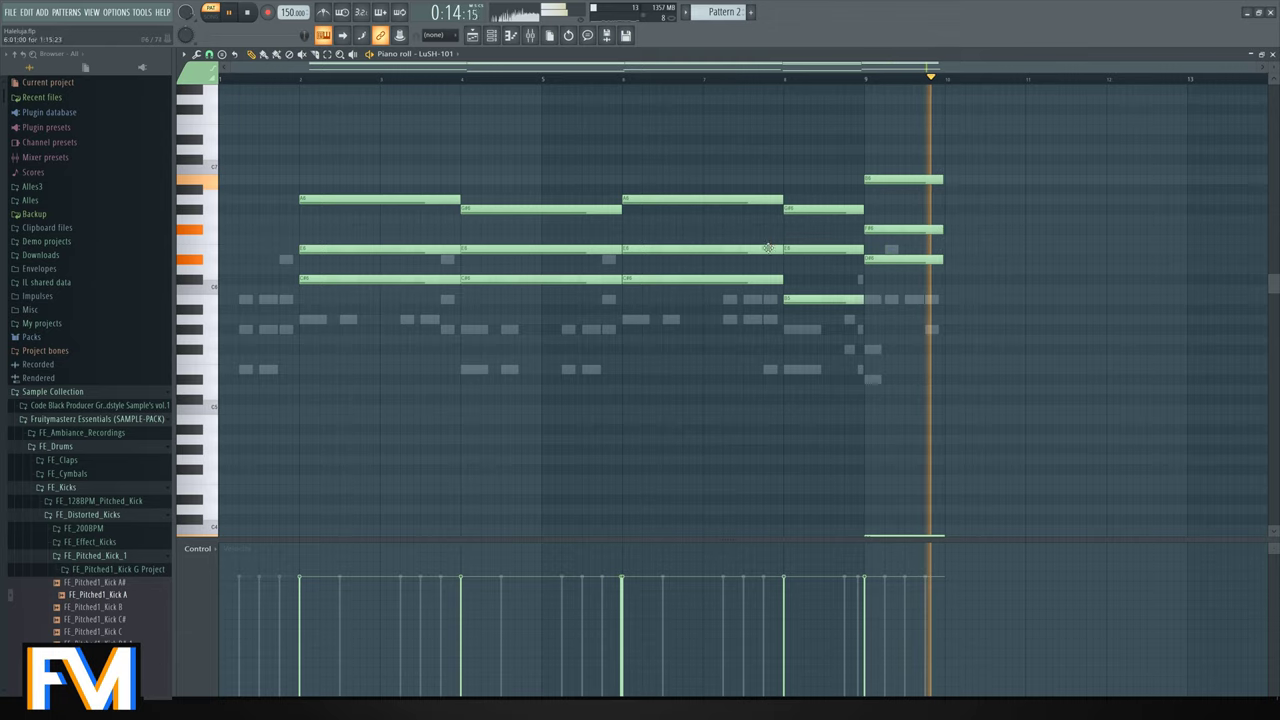
pyautogui.press('space')
pyautogui.scroll(-4, 768, 286)
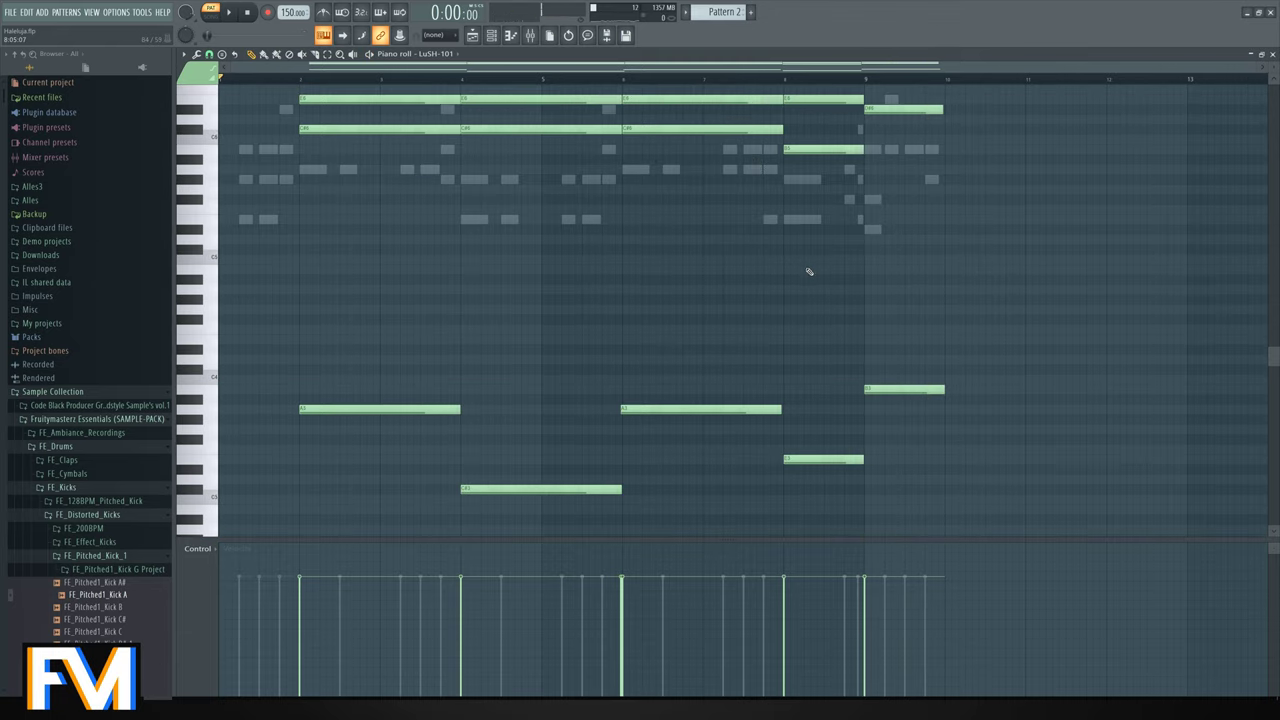
pyautogui.click(1273, 53)
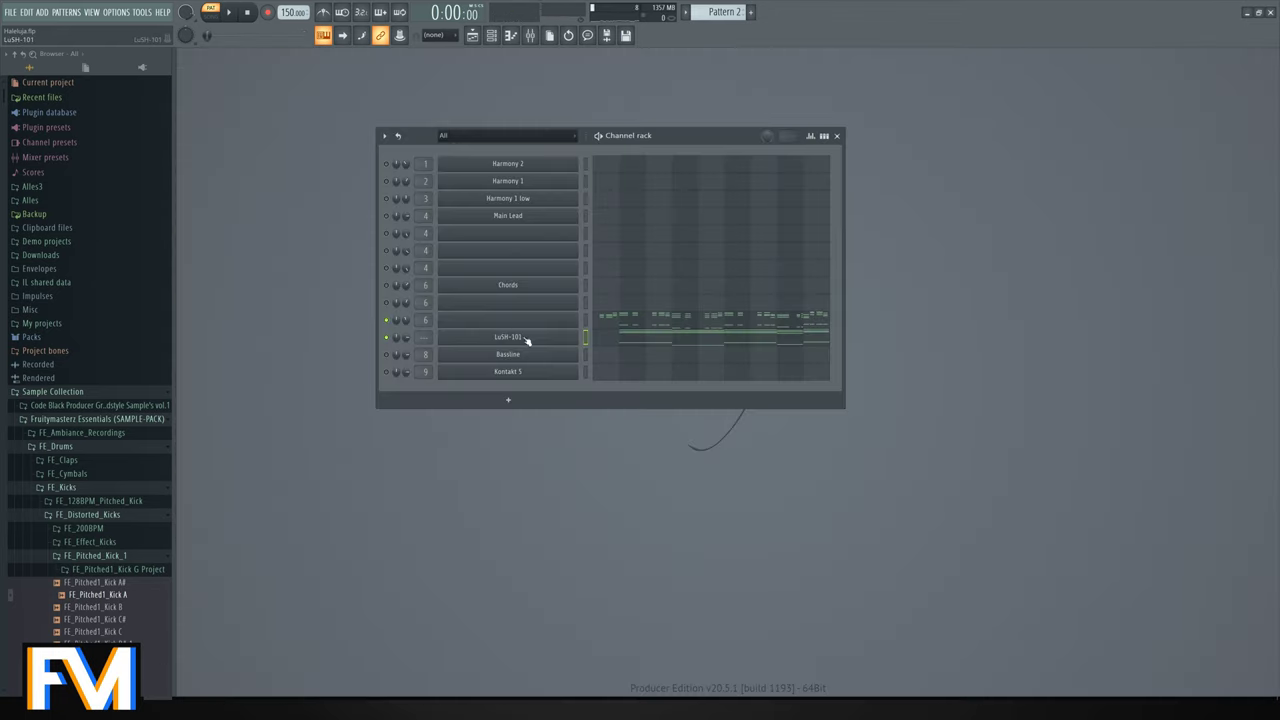
# Rename the LuSH-101 channel to Organ.
pyautogui.rightClick(560, 337)
pyautogui.click(621, 356)
pyautogui.write('Organ')
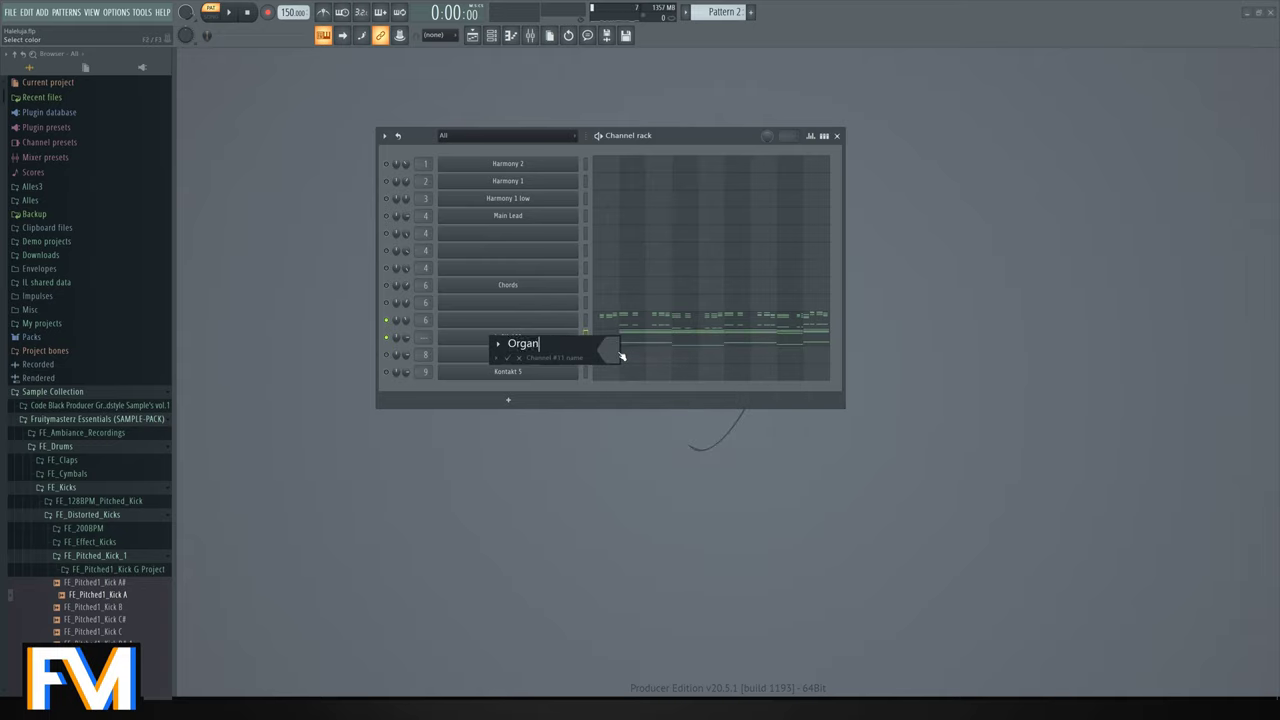
pyautogui.write('s')
pyautogui.press('Return')
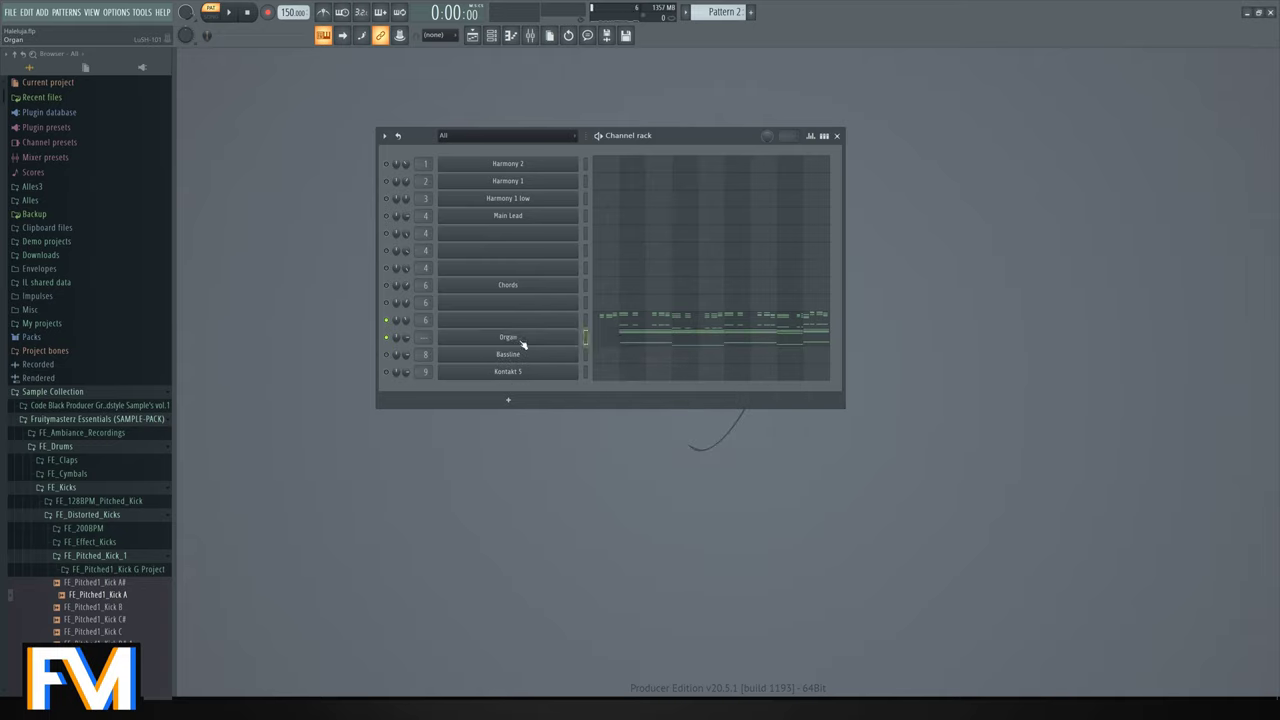
# Insert a Sylenth1 synth channel above Organ and name it Arp.
pyautogui.rightClick(578, 333)
pyautogui.moveTo(600, 409)
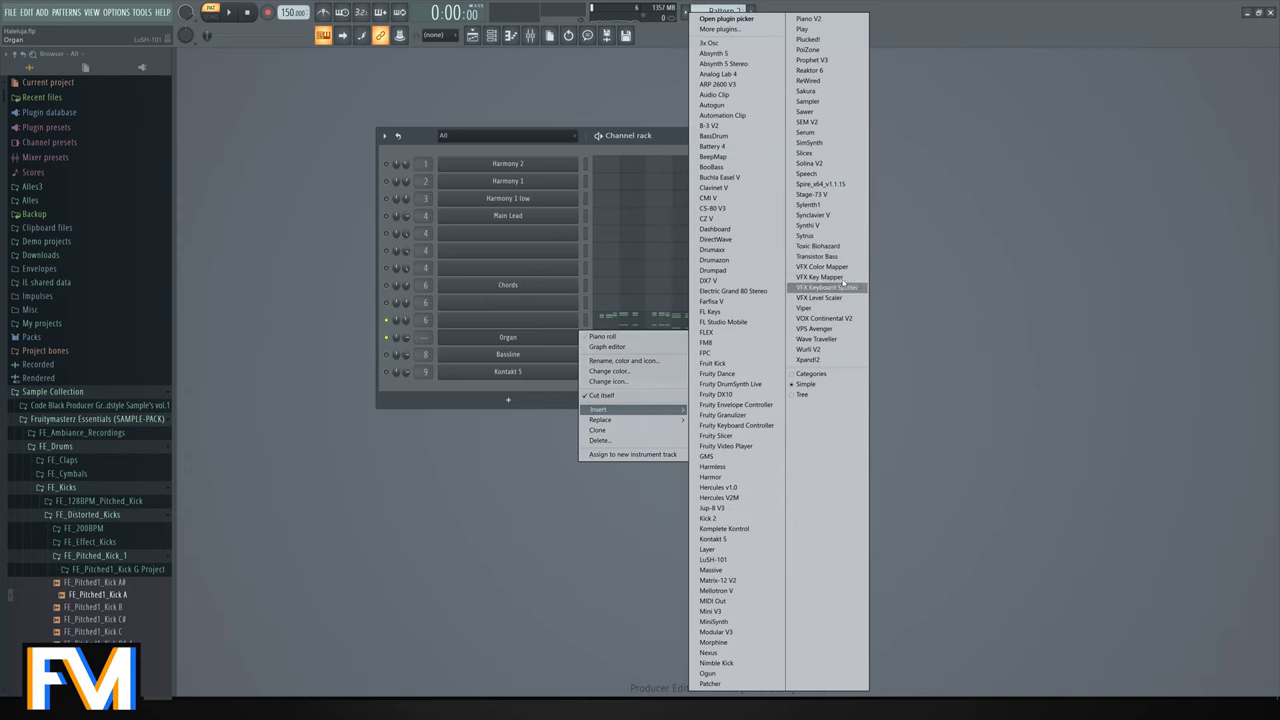
pyautogui.click(828, 204)
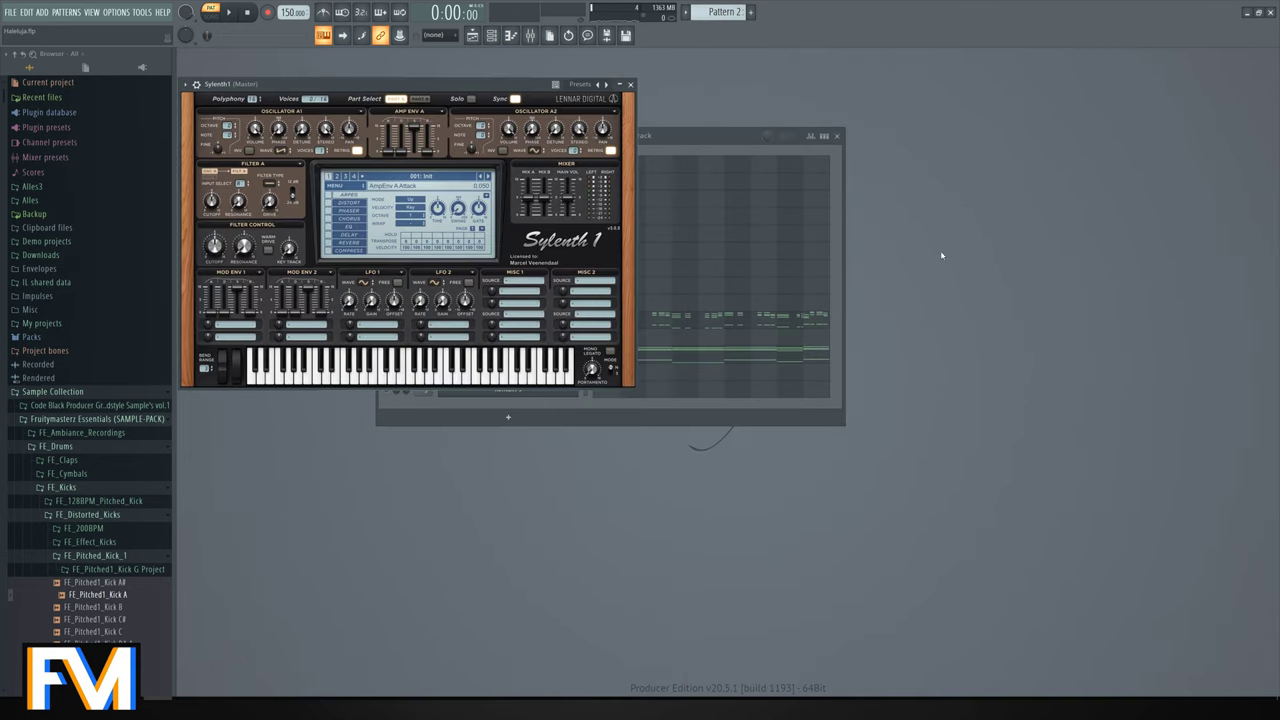
pyautogui.rightClick(576, 336)
pyautogui.click(606, 358)
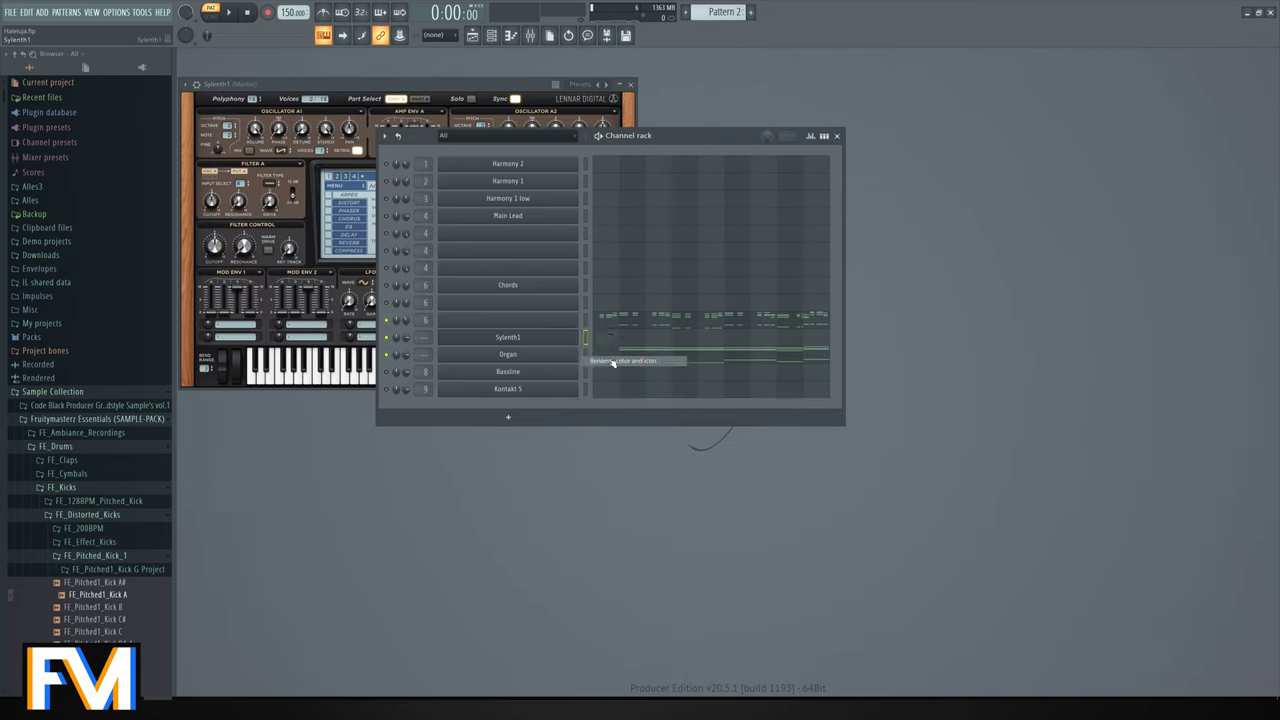
pyautogui.write('Arp')
pyautogui.press('Return')
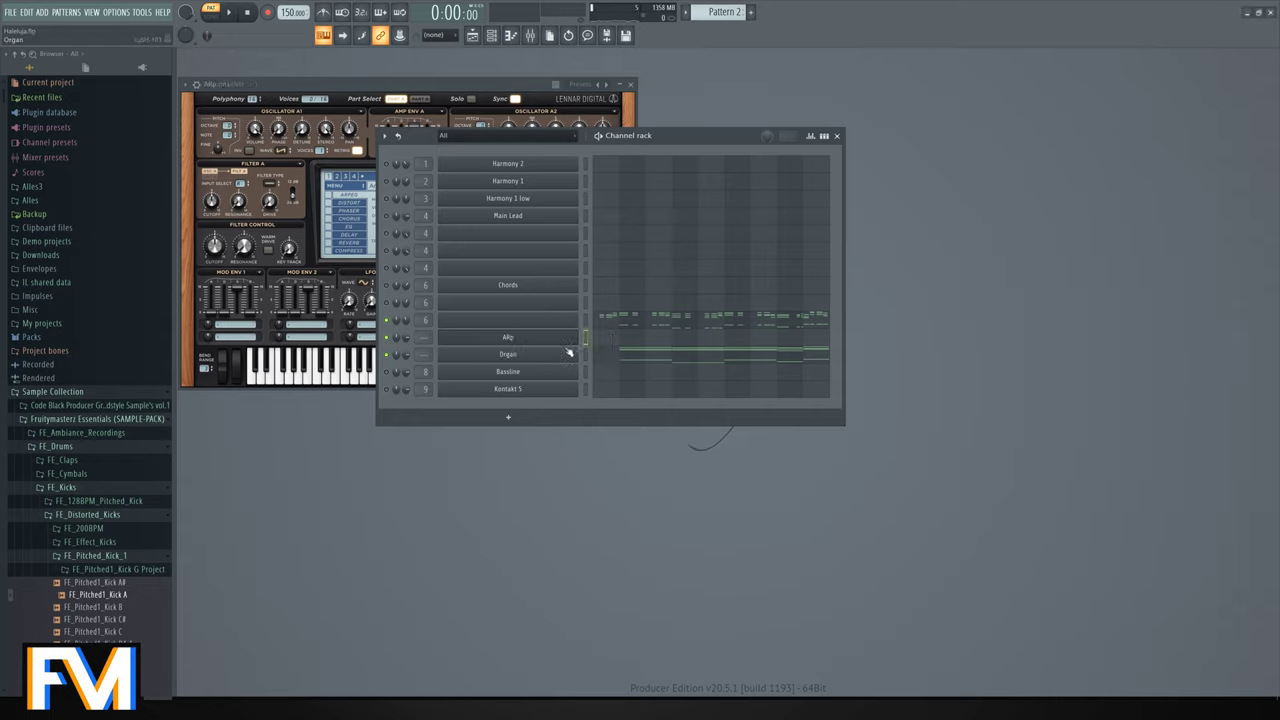
pyautogui.rightClick(577, 334)
pyautogui.click(583, 360)
pyautogui.write('Arp')
pyautogui.press('Return')
# Play the pattern briefly and cut the guide chord notes from the last unnamed Chords layer.
pyautogui.press('space')
pyautogui.press('space')
pyautogui.click(585, 320)
pyautogui.hotkey('ctrl', 'x')
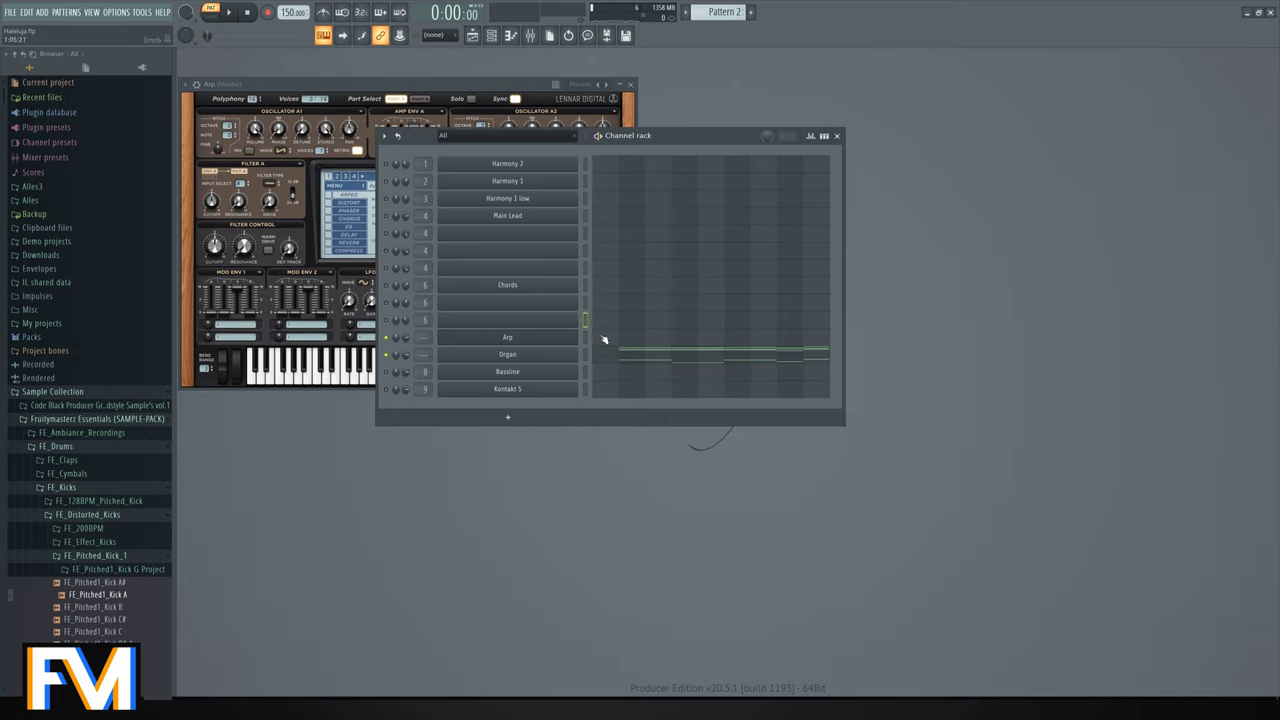
# Load the PL - Arped preset on the Arp channel's Sylenth1 and toggle its delay and reverb effects.
pyautogui.click(557, 338)
pyautogui.click(557, 338)
pyautogui.click(444, 177)
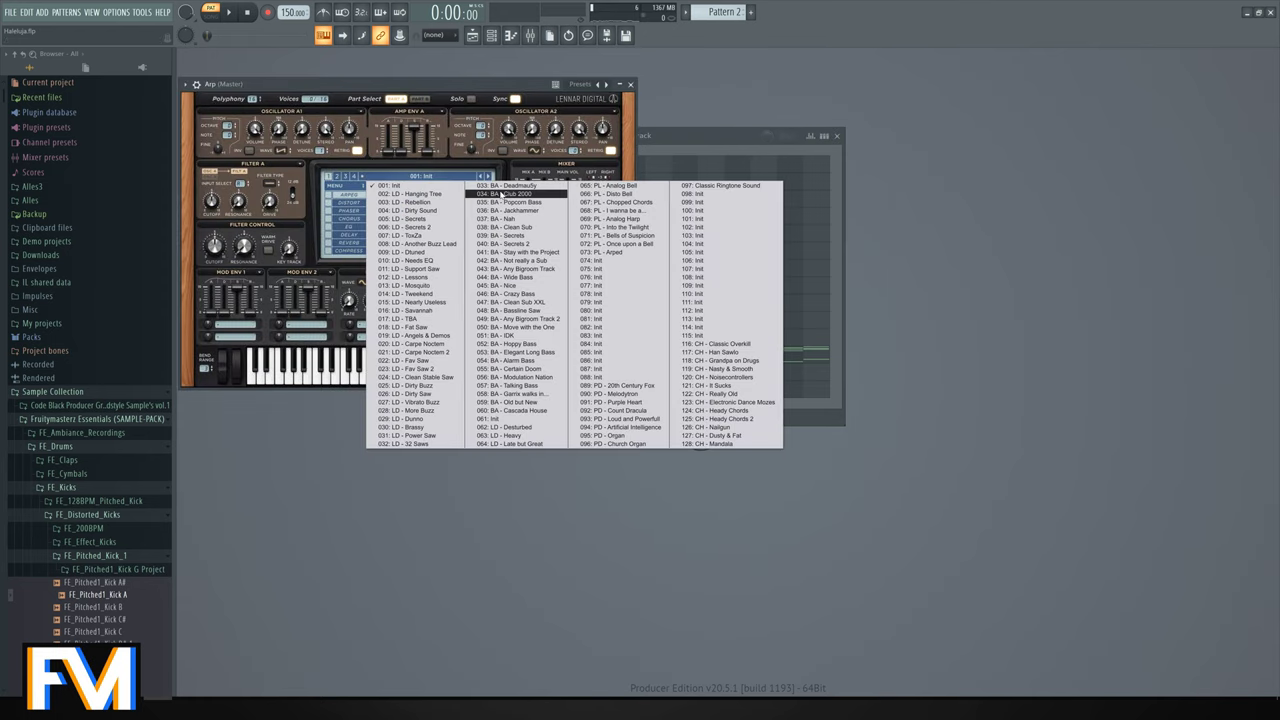
pyautogui.click(628, 253)
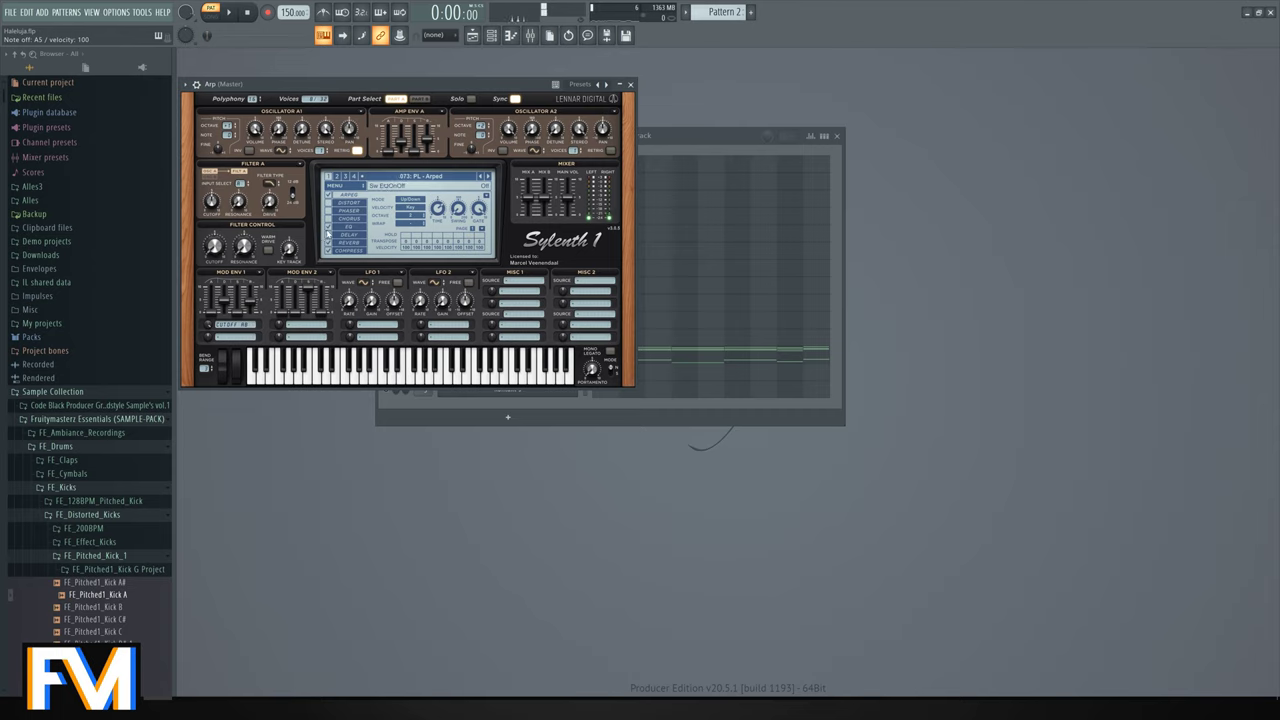
pyautogui.click(328, 235)
pyautogui.click(328, 243)
# Place three short descending notes A6, E6 and C#6 from bar 2 in the Arp part, space them evenly and play them.
pyautogui.press('F6')
pyautogui.click(622, 342)
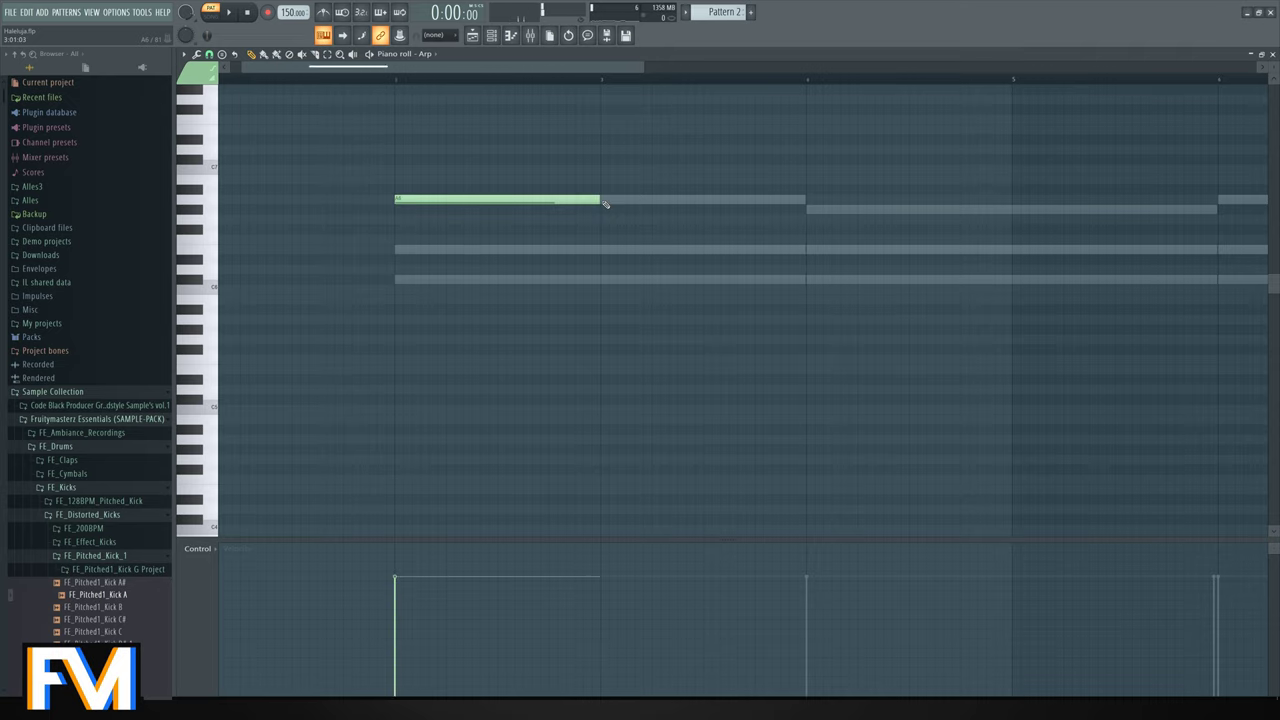
pyautogui.moveTo(600, 200); pyautogui.dragTo(403, 212)
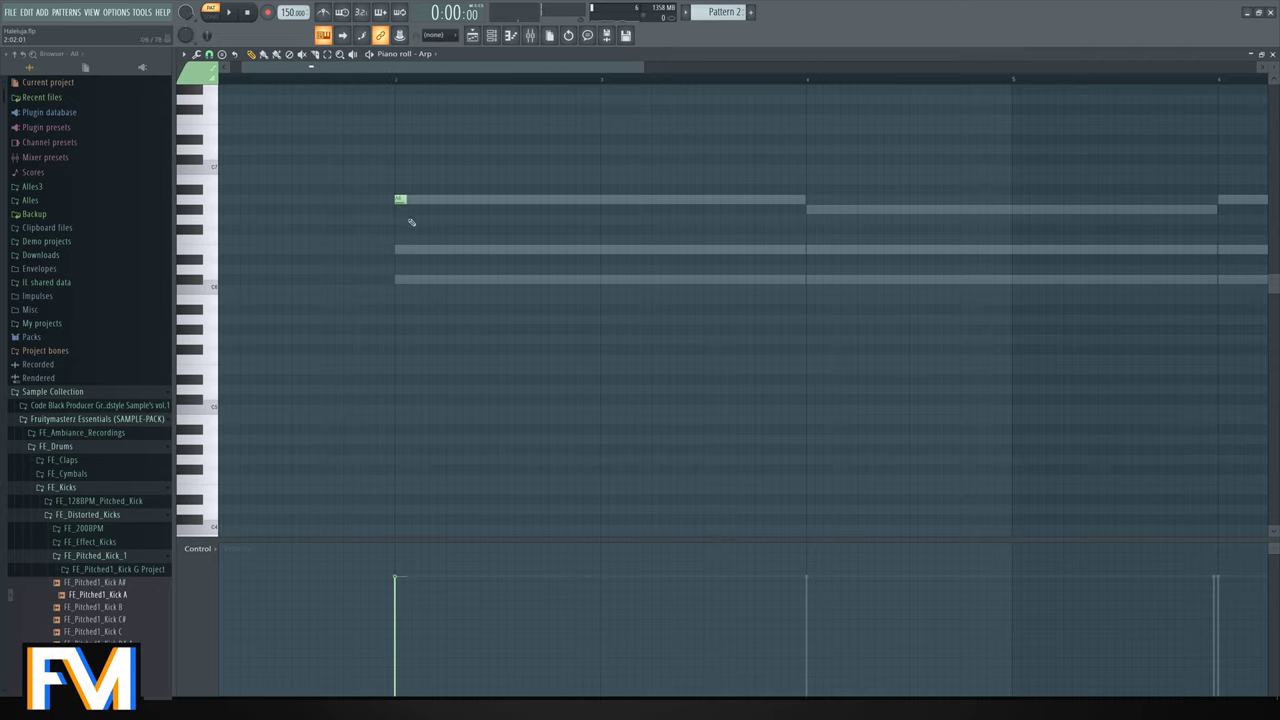
pyautogui.scroll(3, 411, 246)
pyautogui.click(431, 250)
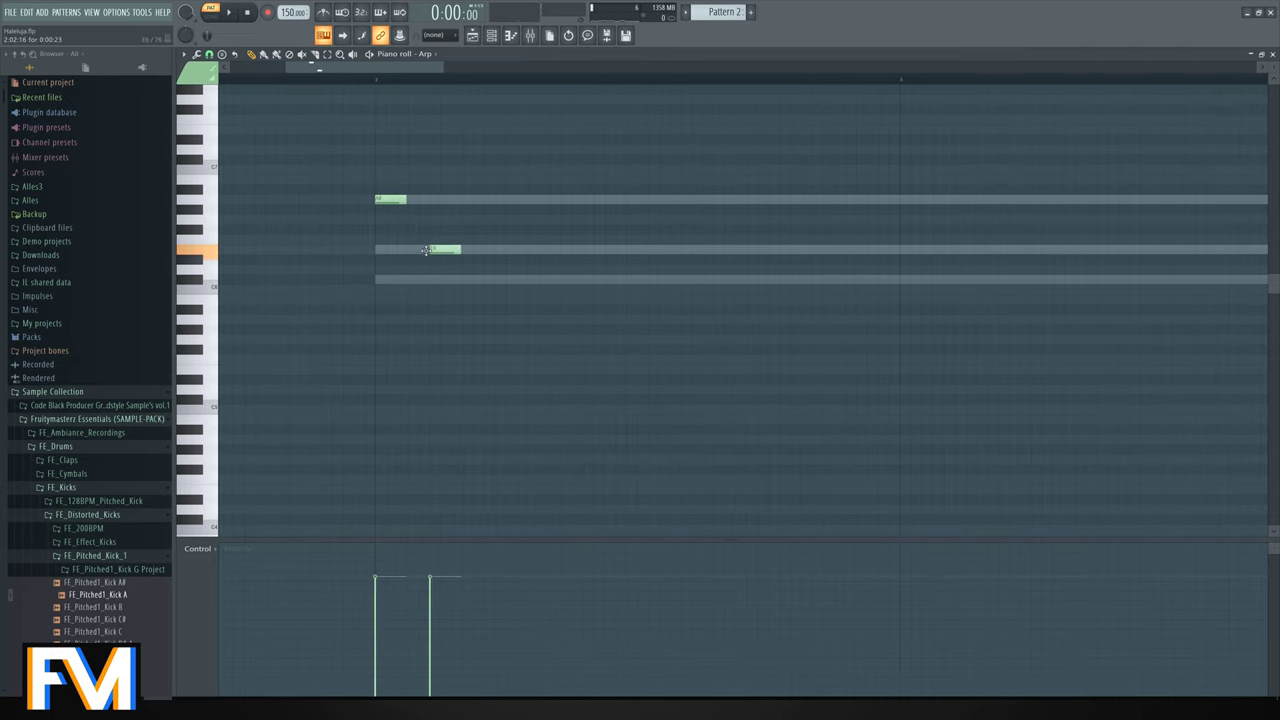
pyautogui.click(472, 280)
pyautogui.moveTo(446, 250); pyautogui.dragTo(437, 250)
pyautogui.press('space')
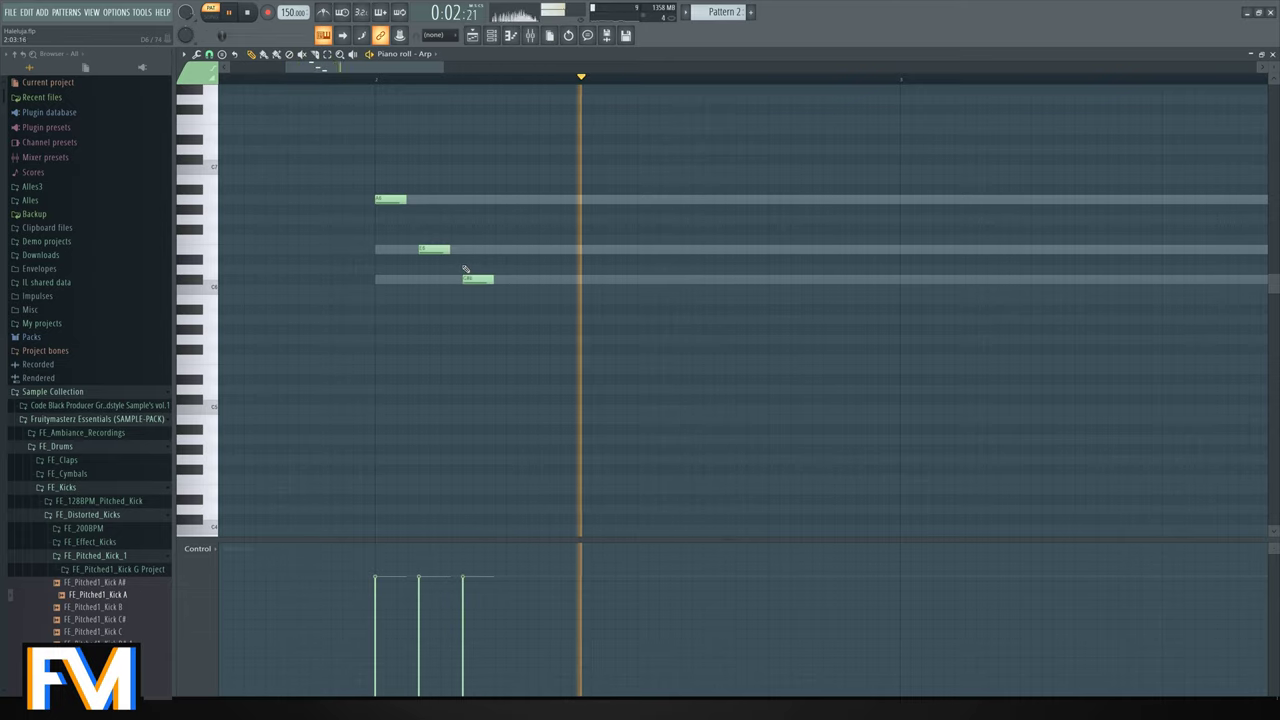
# Duplicate the three-note arpeggio from bar 2 through bar 9 in the Arp part, shift its pitches to the chord changes and play it.
pyautogui.press('space')
pyautogui.hotkey('ctrl', 'a')
pyautogui.hotkey('ctrl', 'b')
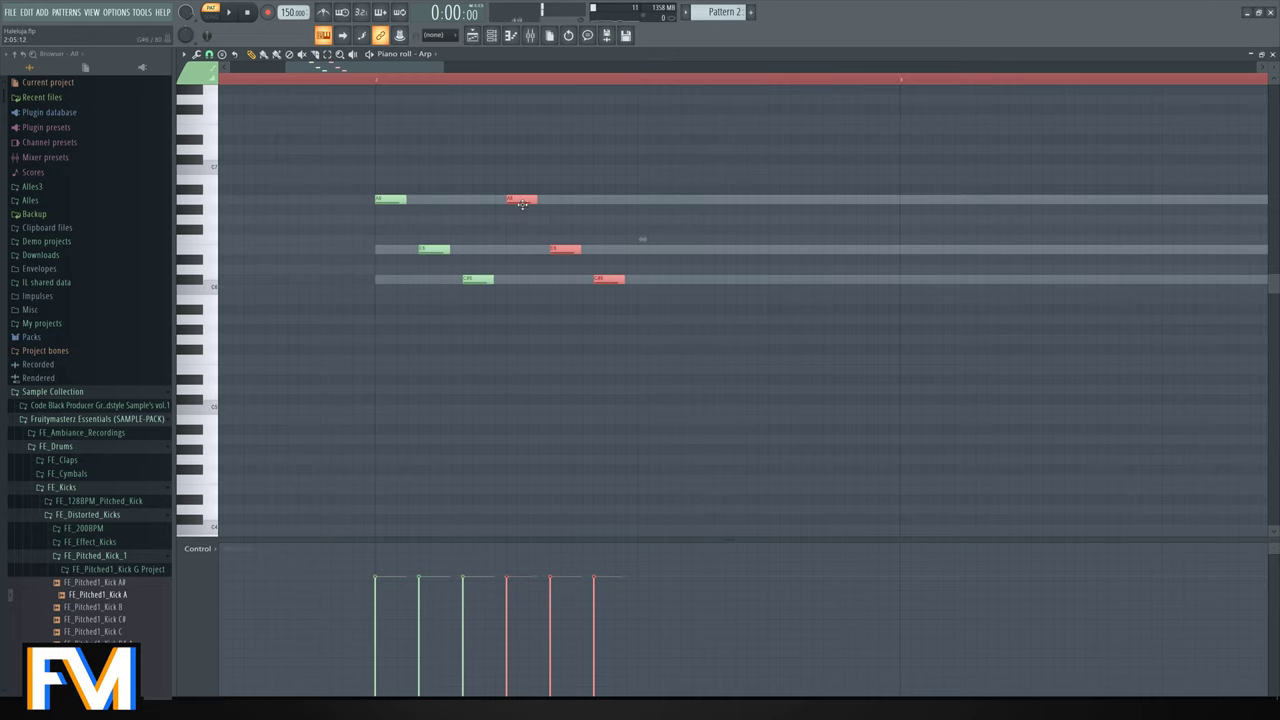
pyautogui.scroll(-3, 450, 222)
pyautogui.hotkey('ctrl', 'a')
pyautogui.hotkey('ctrl', 'b')
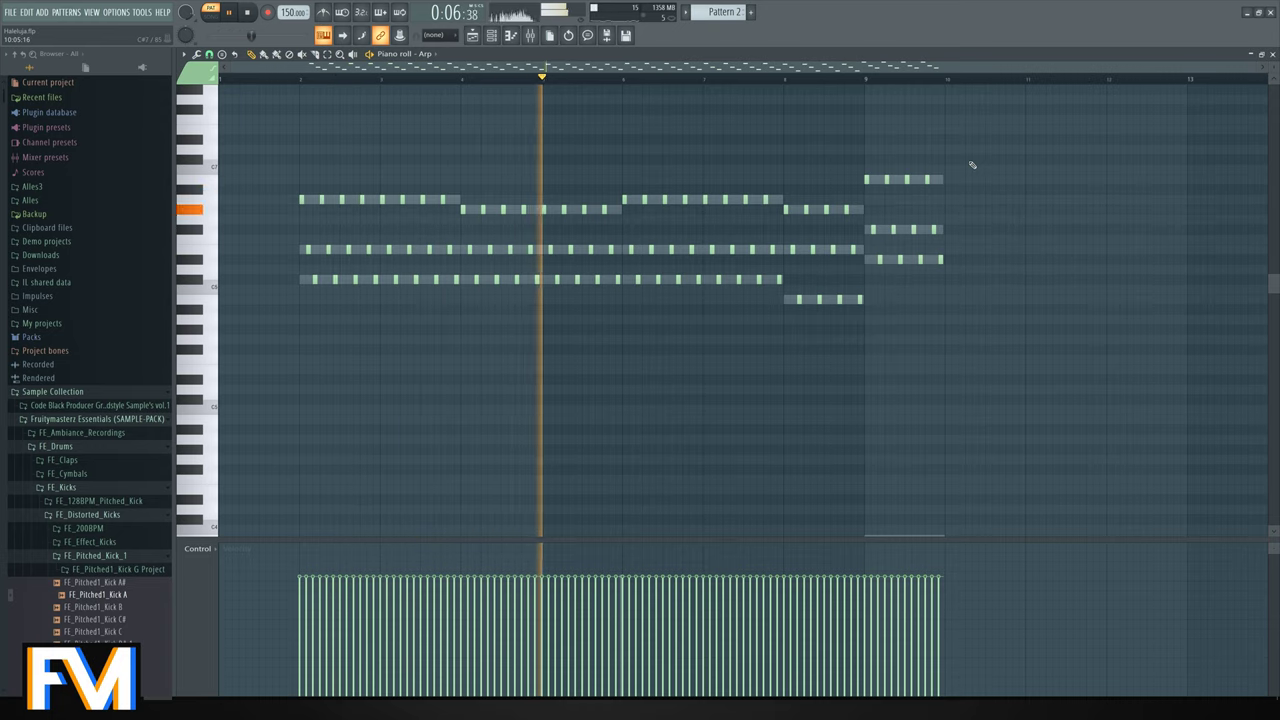
pyautogui.click(1271, 54)
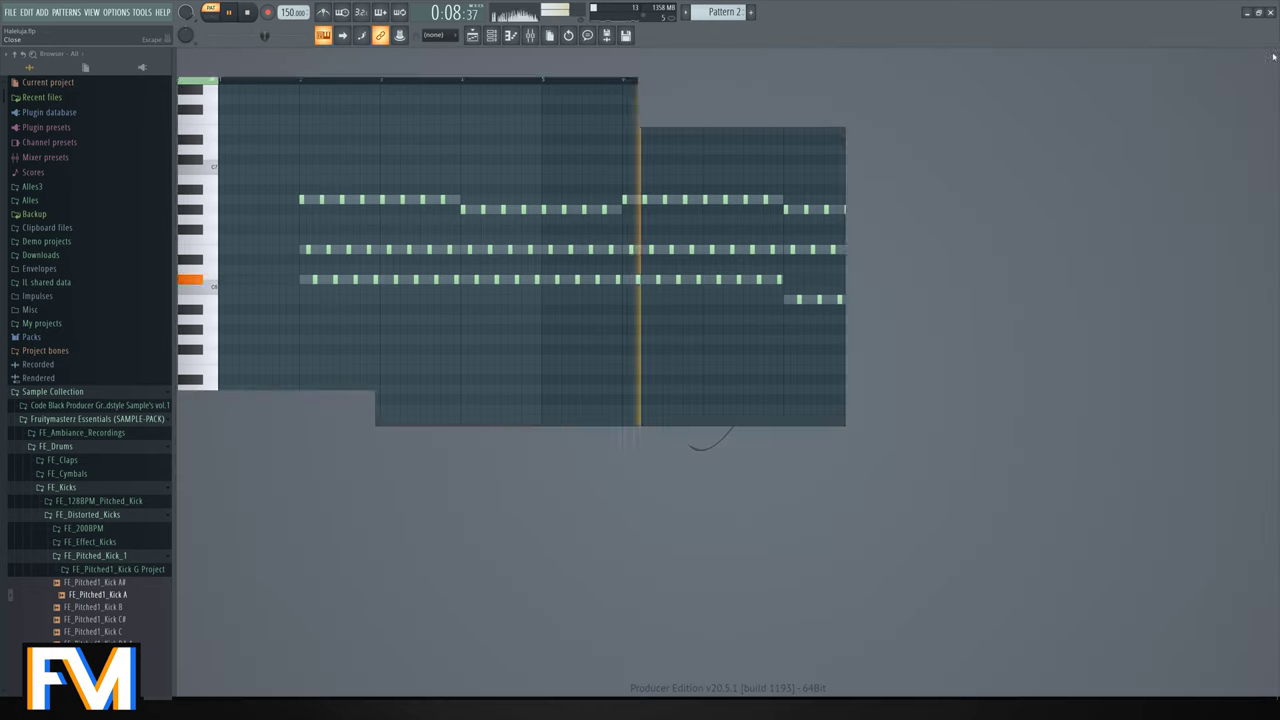
# Align the start of the Organ's bass note with bar 6 so it begins together with the upper chord notes.
pyautogui.press('F7')
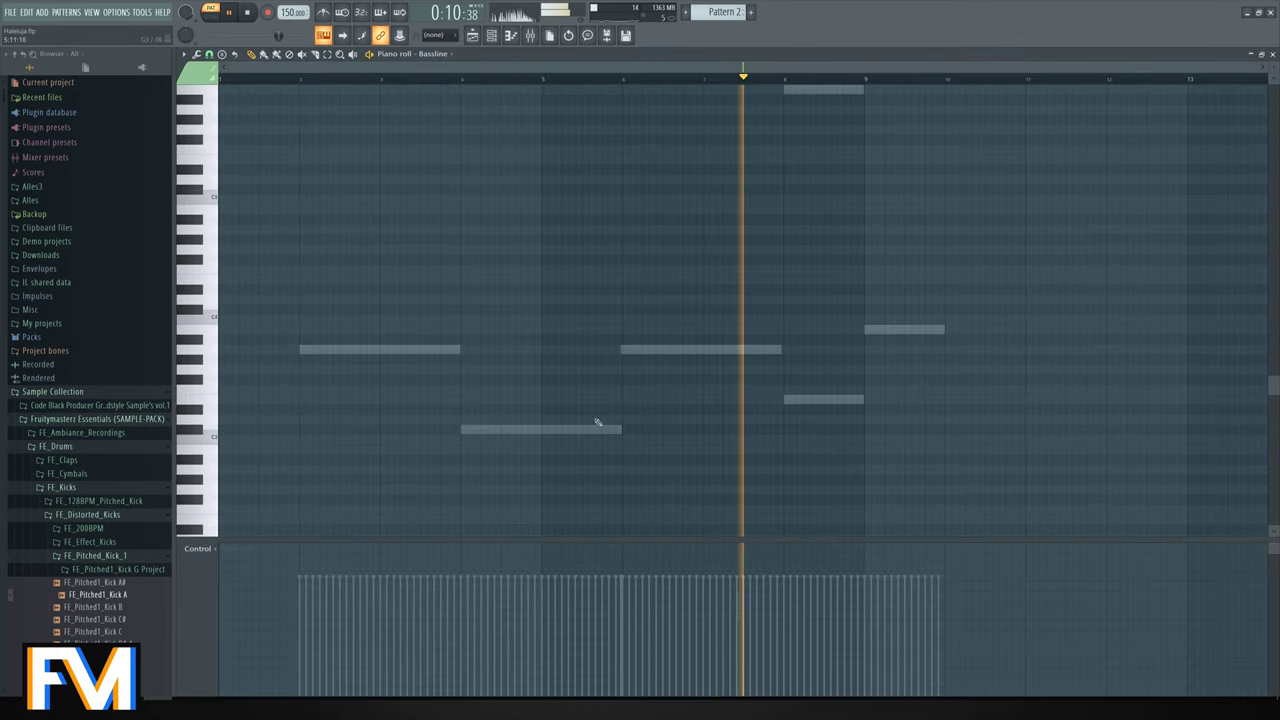
pyautogui.scroll(3, 623, 365)
pyautogui.rightClick(642, 352)
pyautogui.rightClick(642, 352)
pyautogui.scroll(6, 646, 449)
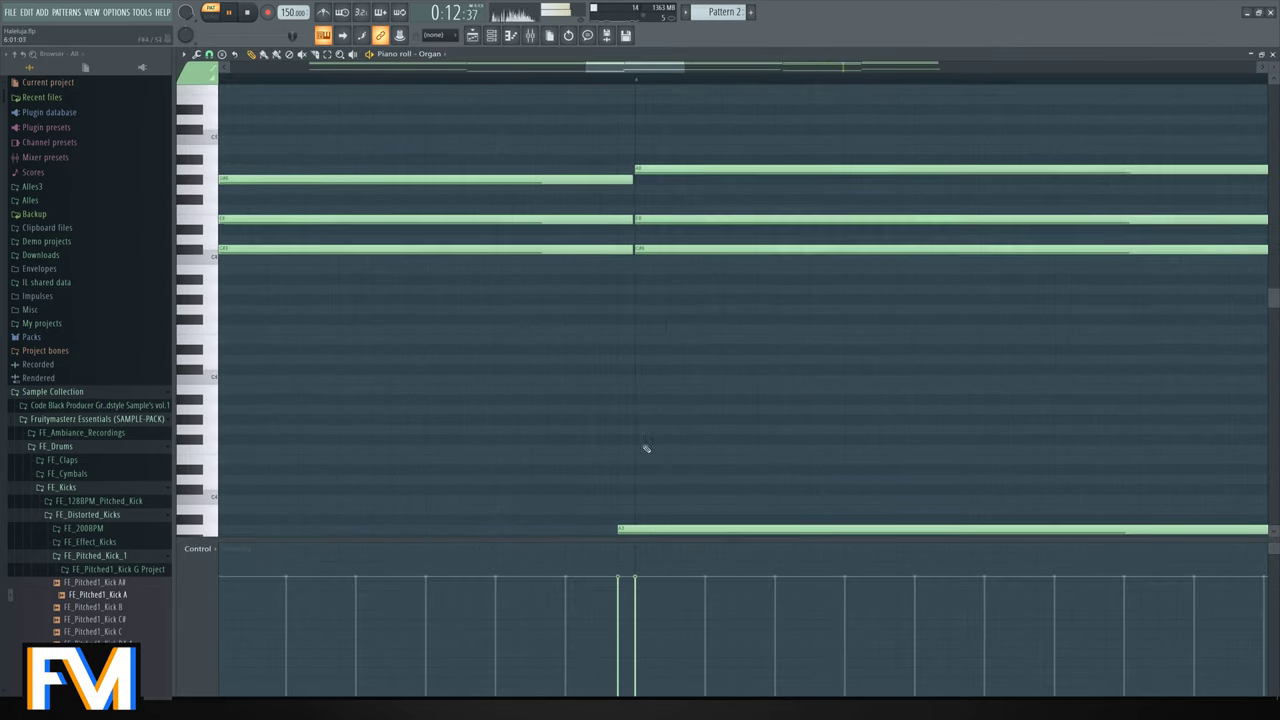
pyautogui.scroll(-5, 658, 382)
pyautogui.moveTo(658, 382); pyautogui.dragTo(672, 378)
pyautogui.scroll(-3, 672, 385)
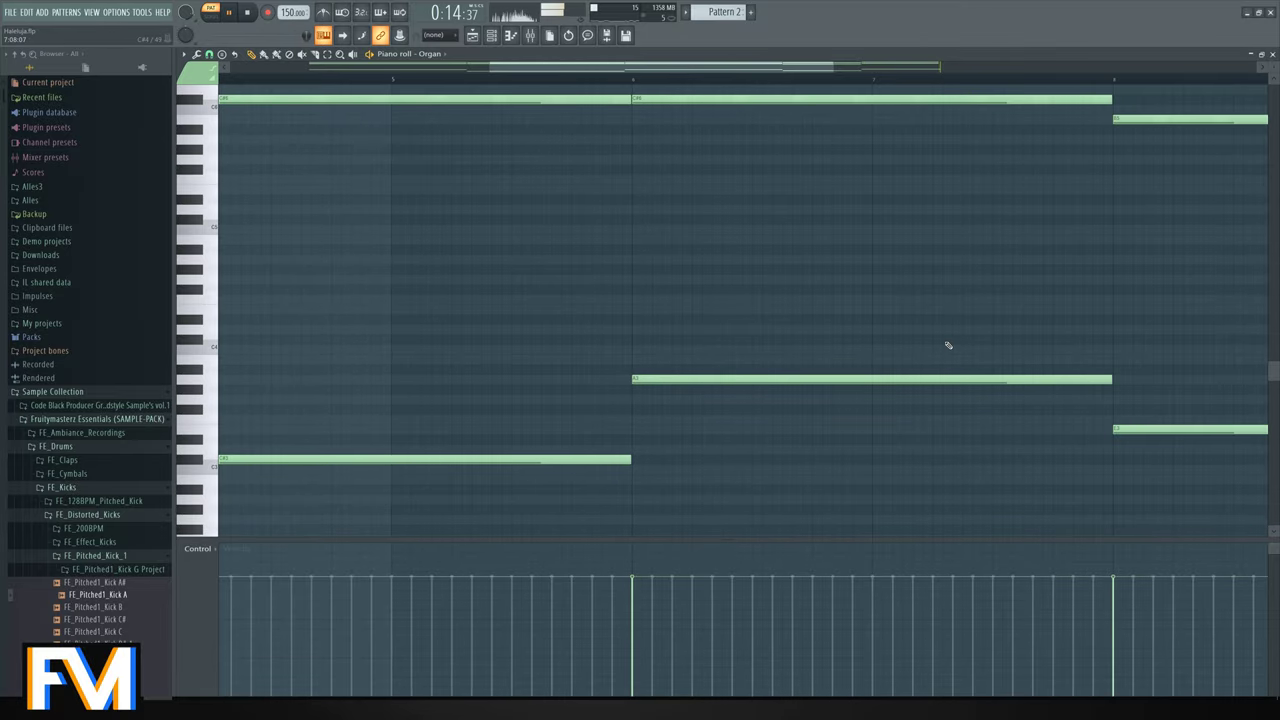
pyautogui.scroll(-3, 946, 346)
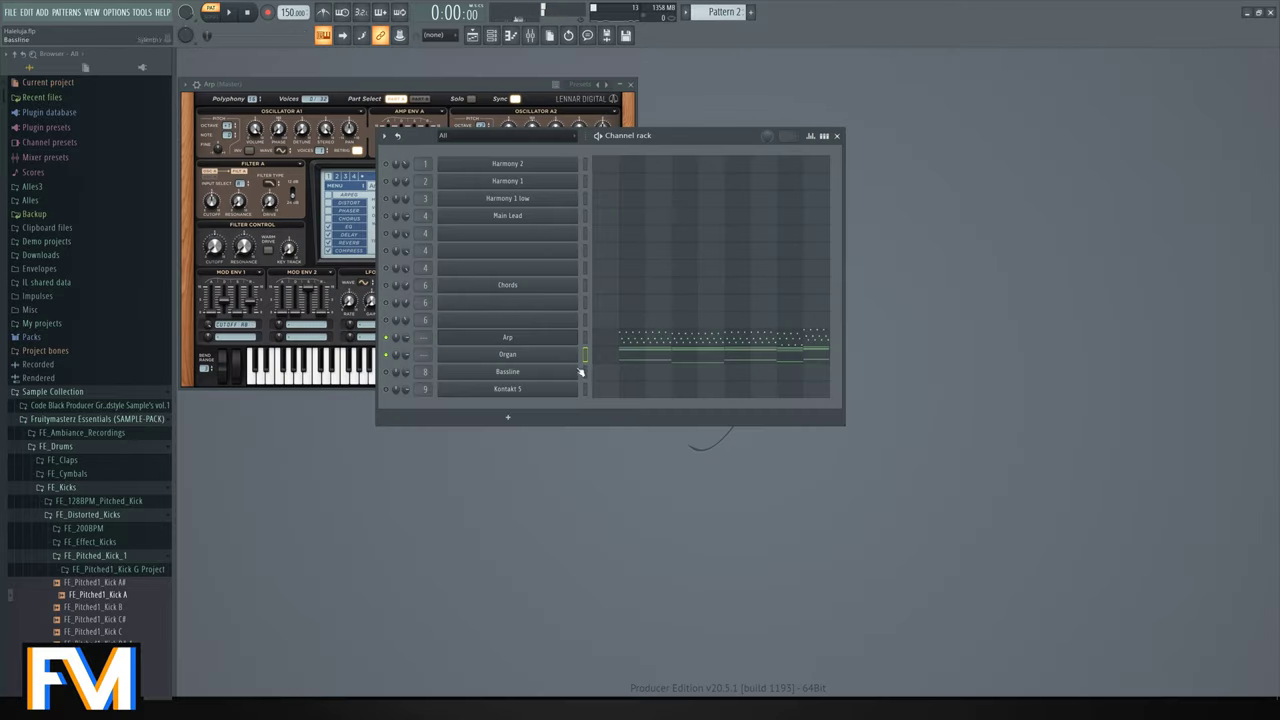
# Move the Arp and Organ mixer tracks ahead of Bassline and Kontakt 5, placing them on tracks 8 and 9.
pyautogui.press('F9')
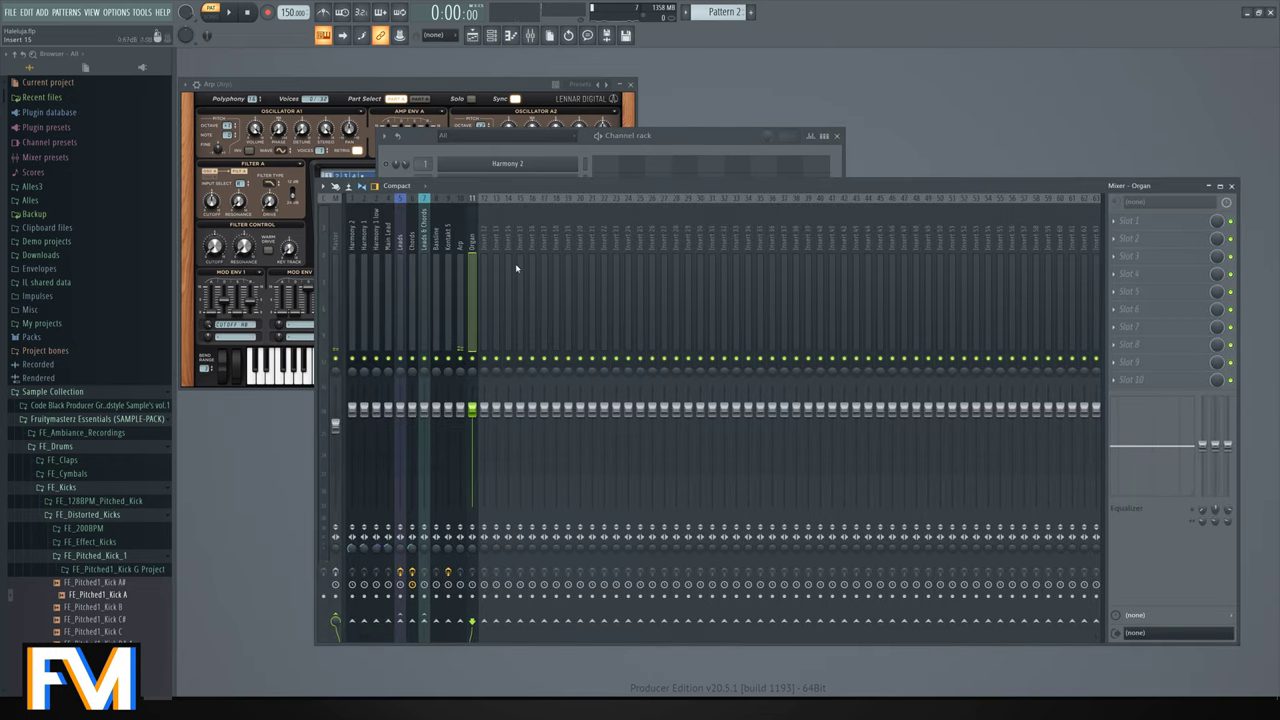
pyautogui.click(457, 242)
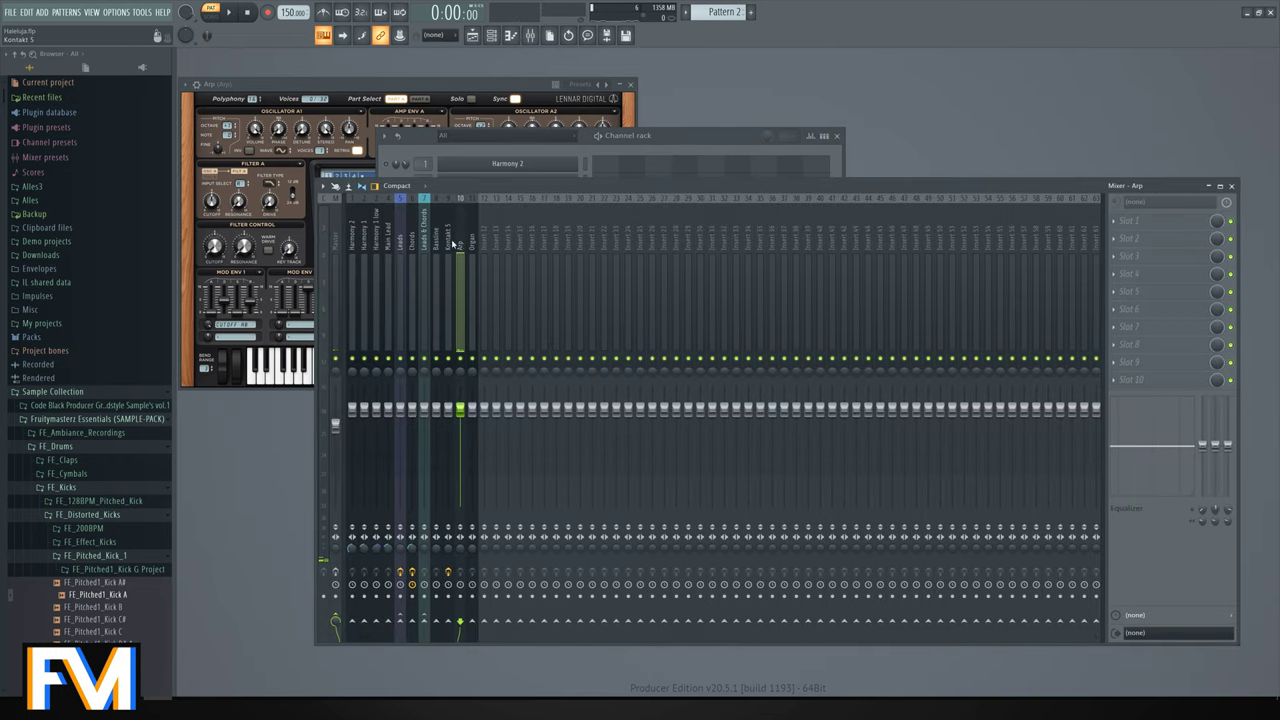
pyautogui.moveTo(452, 243)
pyautogui.mouseDown()
pyautogui.moveTo(473, 245)
pyautogui.moveTo(437, 246)
pyautogui.moveTo(461, 245)
pyautogui.mouseUp()
pyautogui.click(452, 247)
pyautogui.click(448, 243)
pyautogui.press('F6')
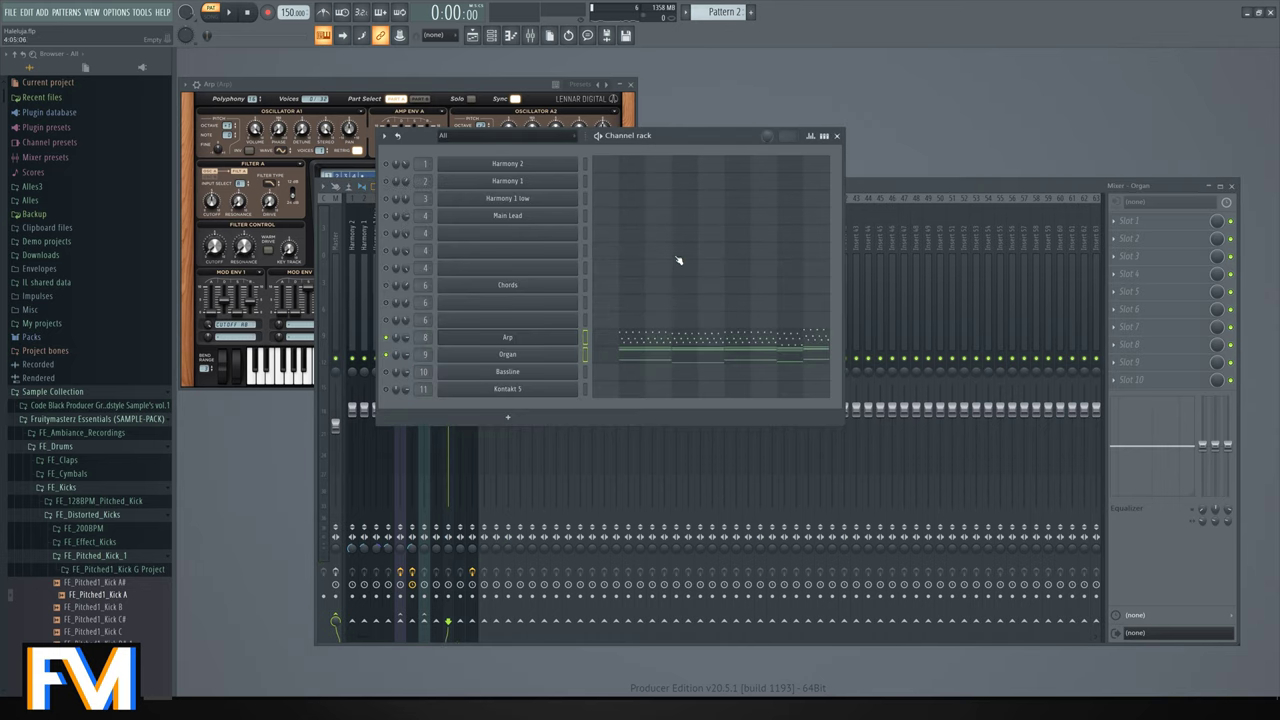
# Copy the Arp and Organ notes from Pattern 2 into Pattern 1.
pyautogui.rightClick(386, 355)
pyautogui.press('KP_Subtract')
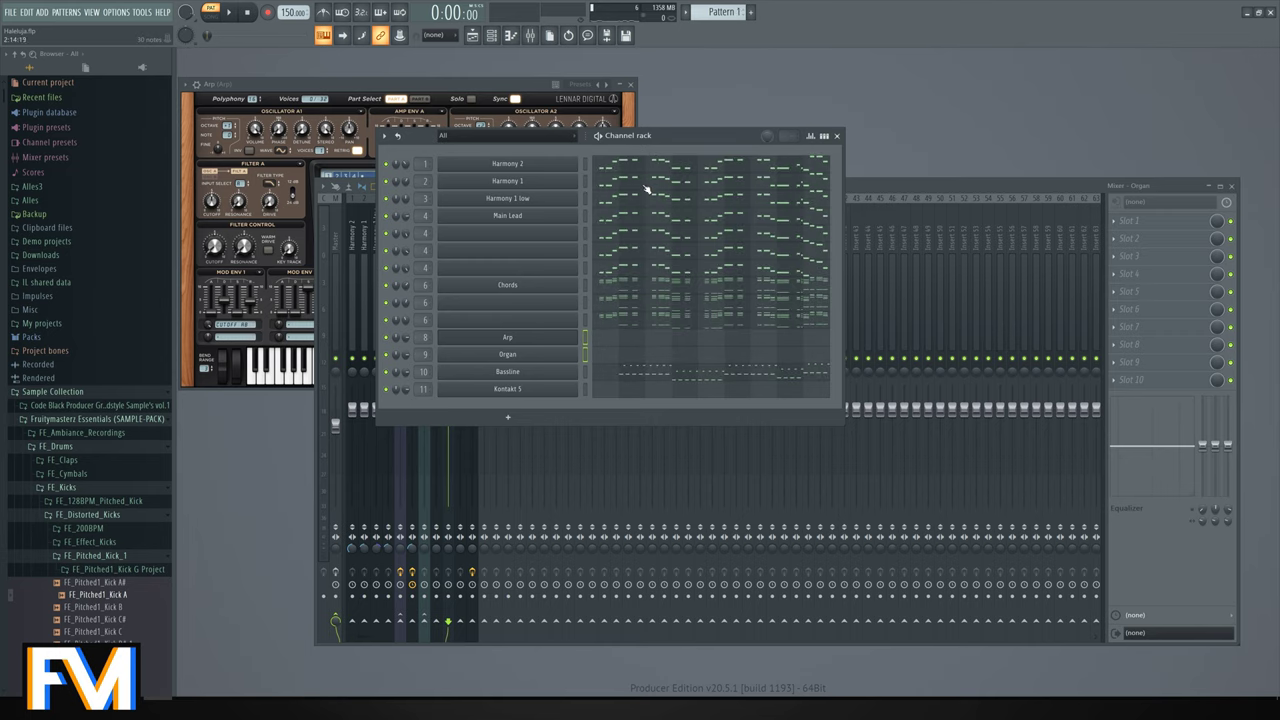
pyautogui.click(862, 185)
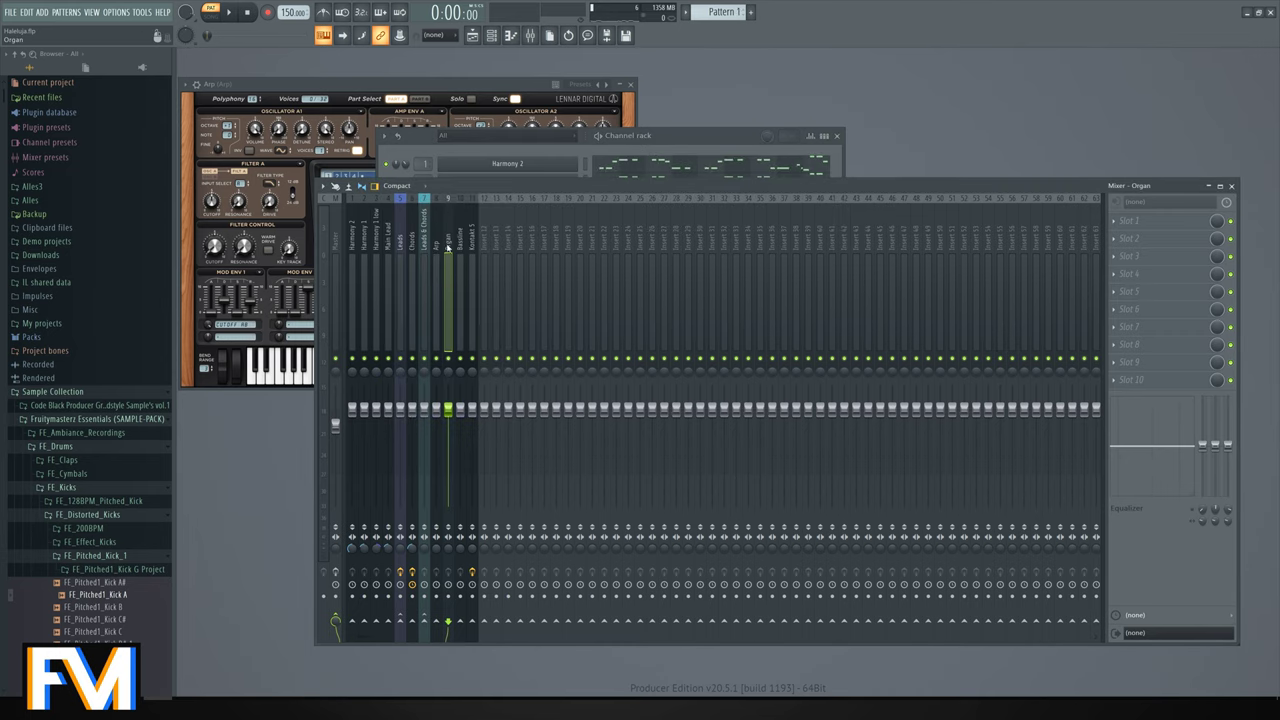
pyautogui.click(829, 150)
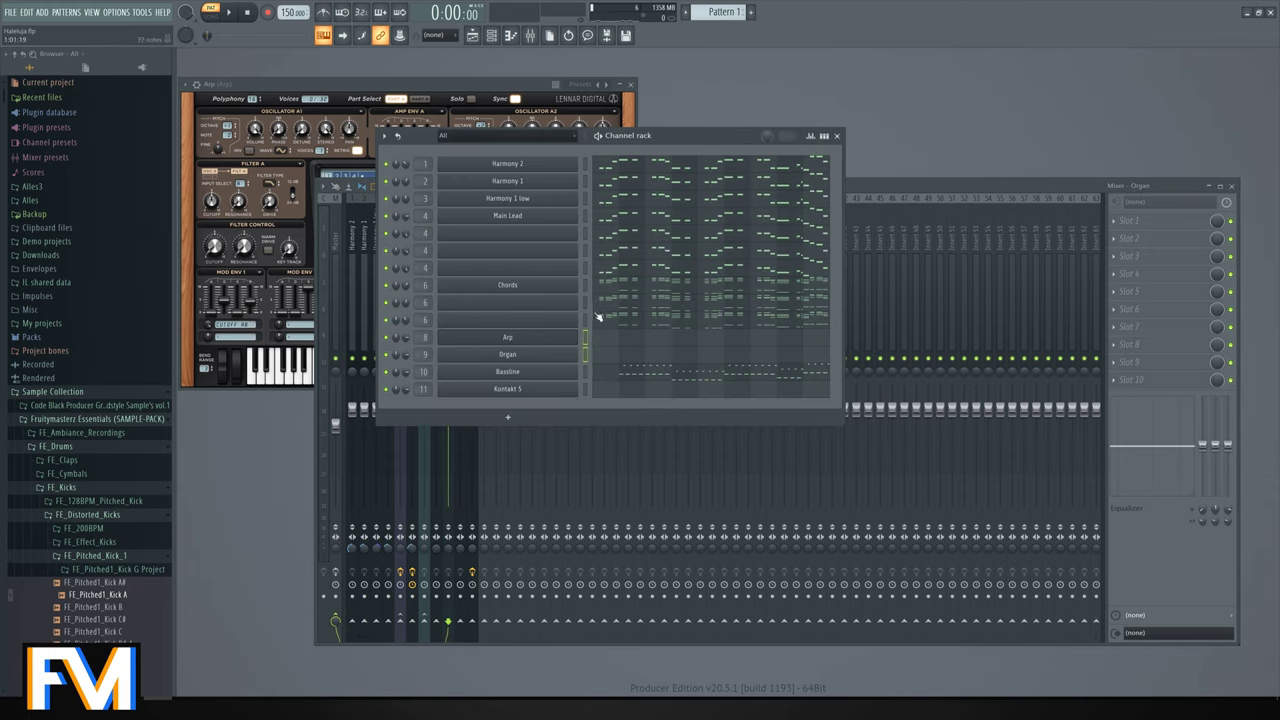
pyautogui.press('KP_Add')
pyautogui.press('KP_Subtract')
# Play Pattern 1 and set the Arp channel's volume to 90%.
pyautogui.press('space')
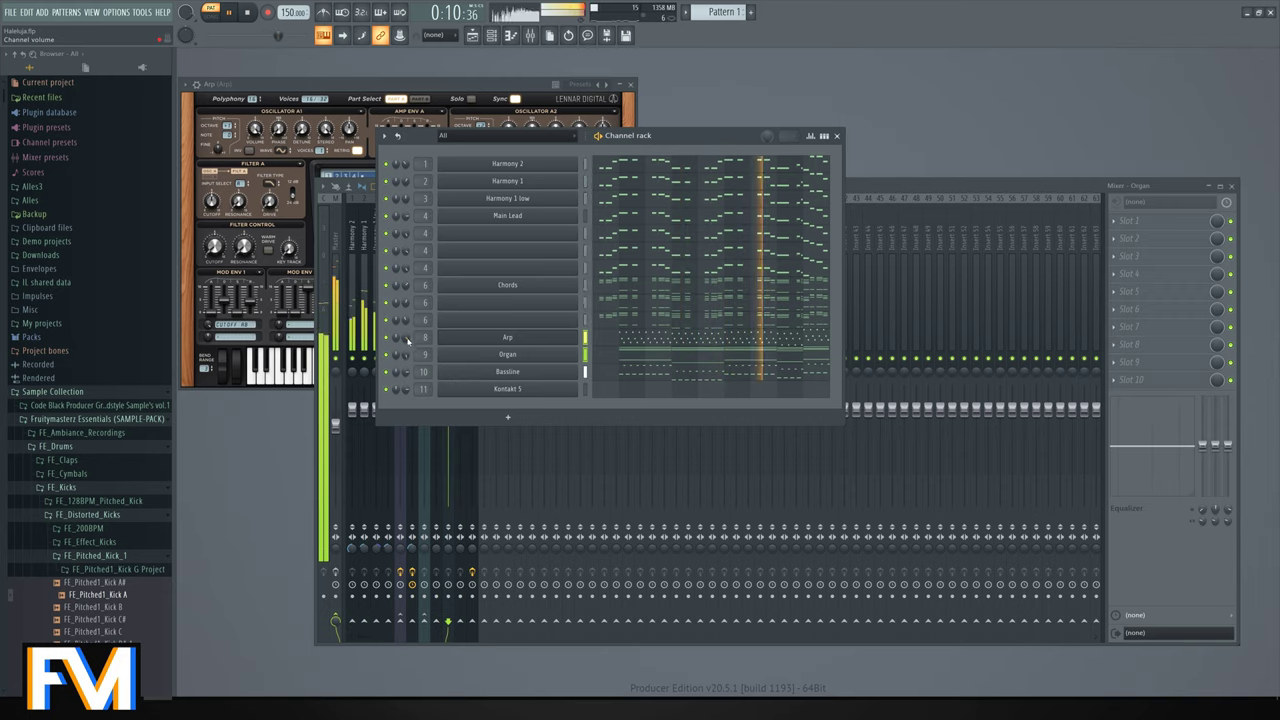
pyautogui.moveTo(407, 343); pyautogui.dragTo(407, 341)
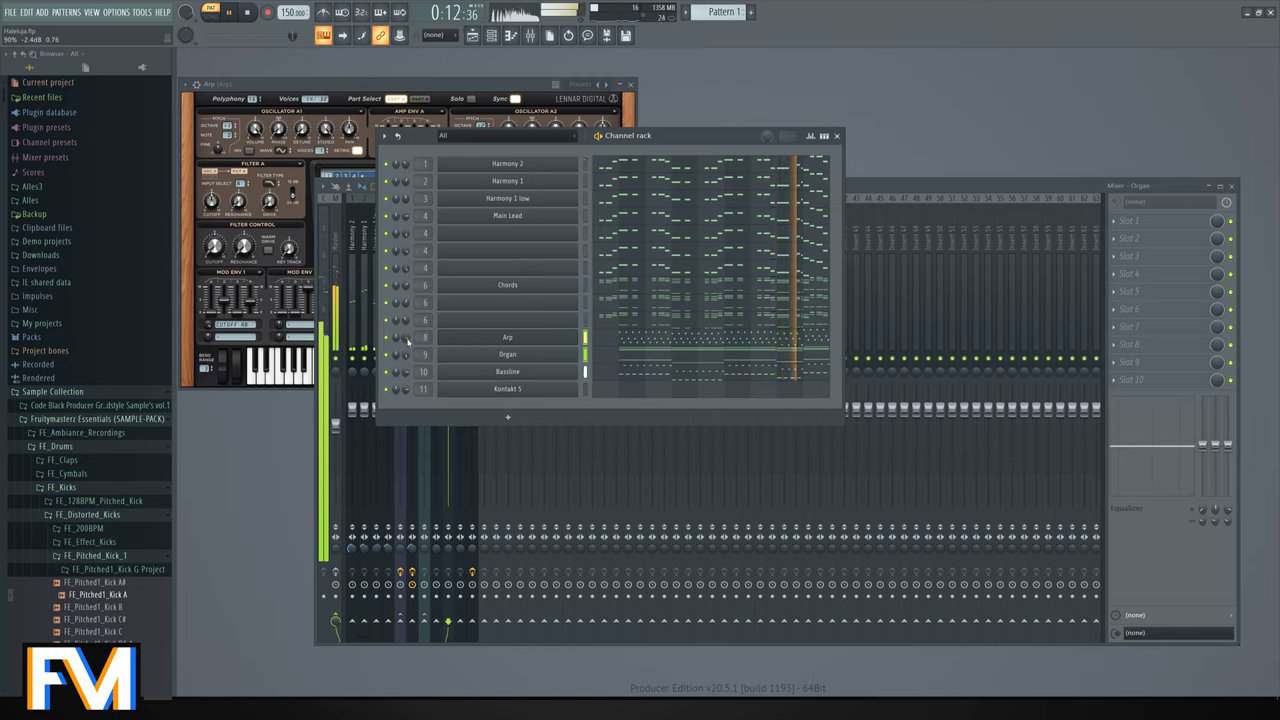
pyautogui.press('space')
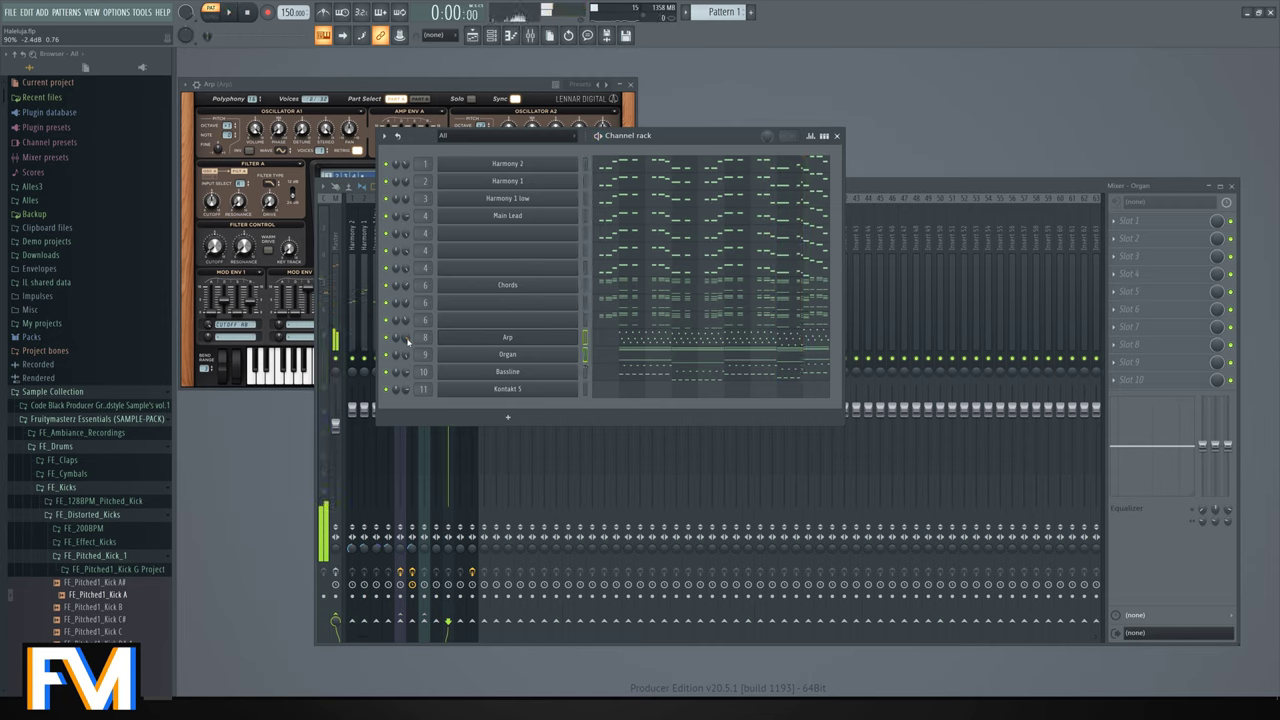
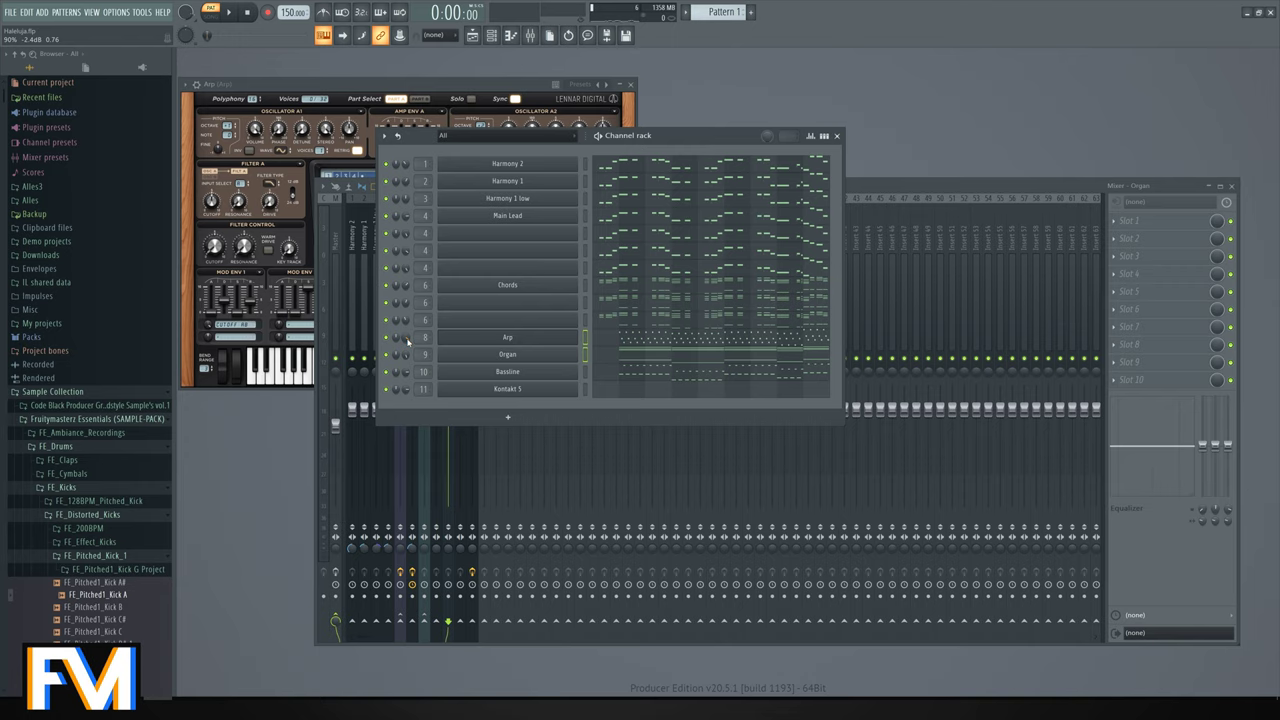
# Load Trackspacer 2.5 into the Organ mixer track's first effect slot and move its window clear of the named tracks.
pyautogui.moveTo(656, 147); pyautogui.dragTo(944, 97)
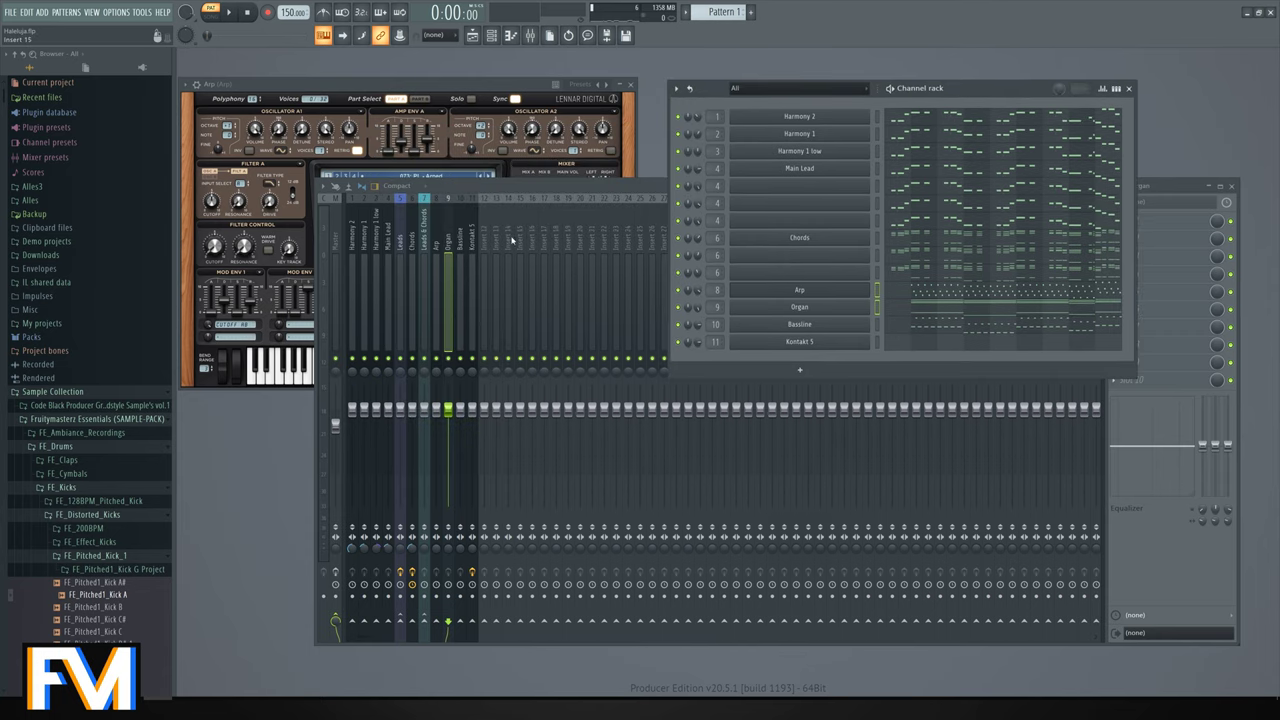
pyautogui.click(452, 245)
pyautogui.click(1185, 221)
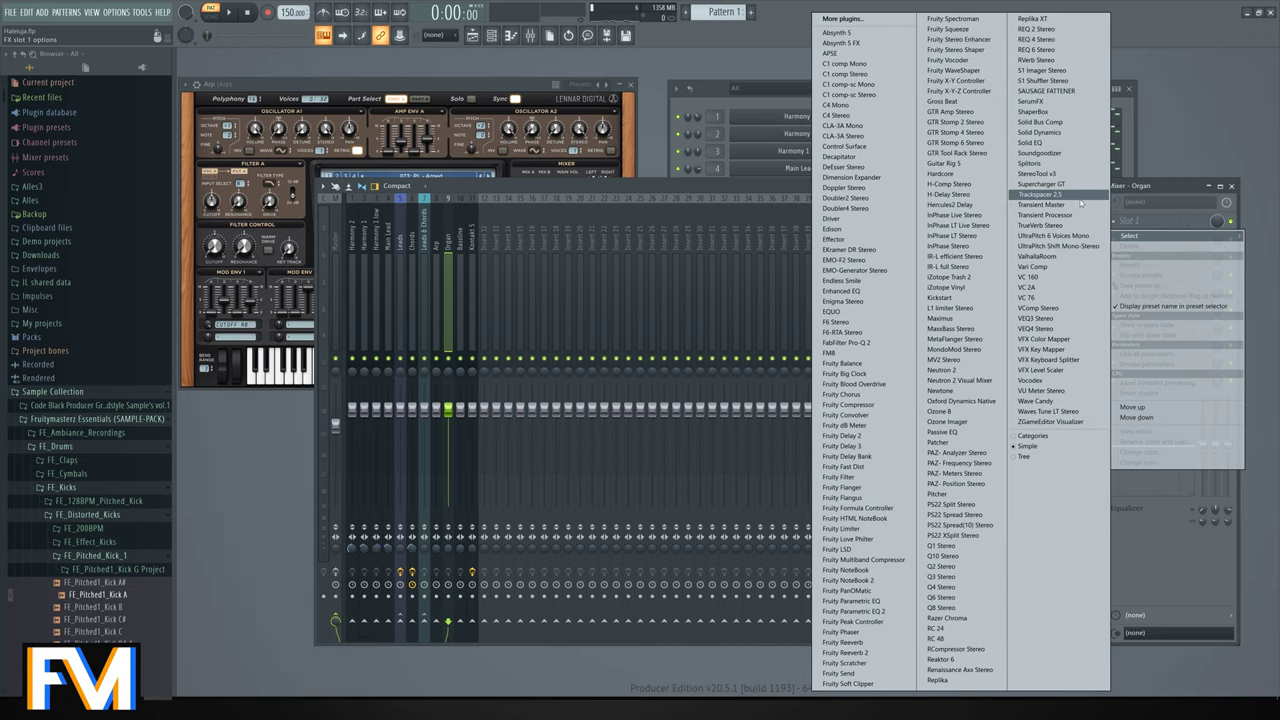
pyautogui.click(1078, 197)
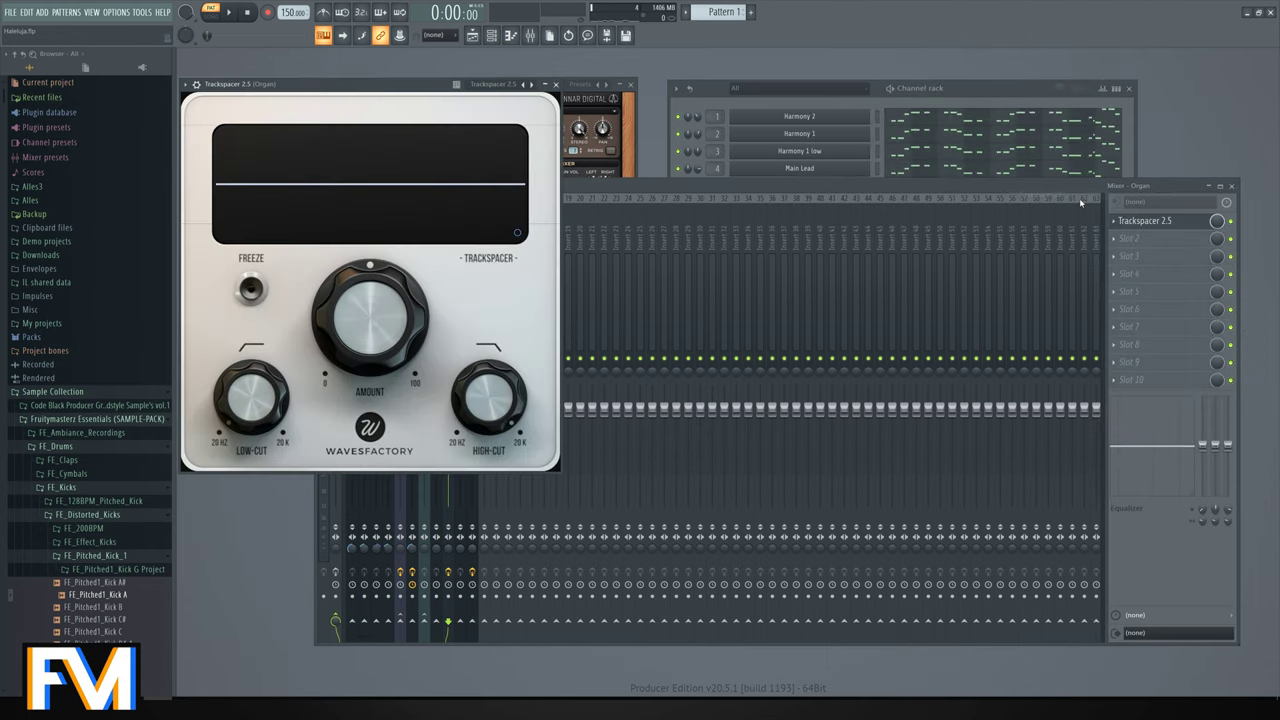
pyautogui.moveTo(398, 90); pyautogui.dragTo(856, 198)
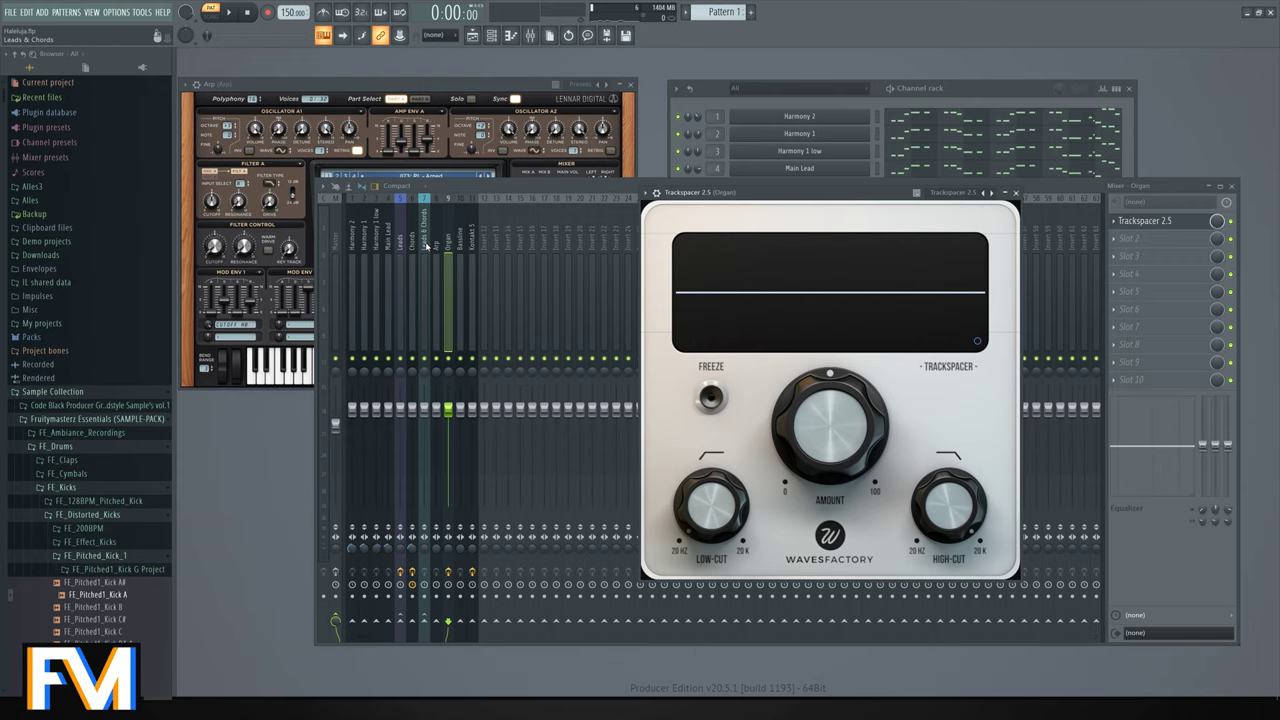
# Sidechain the Leads & Chords mixer track to the Organ track.
pyautogui.click(426, 245)
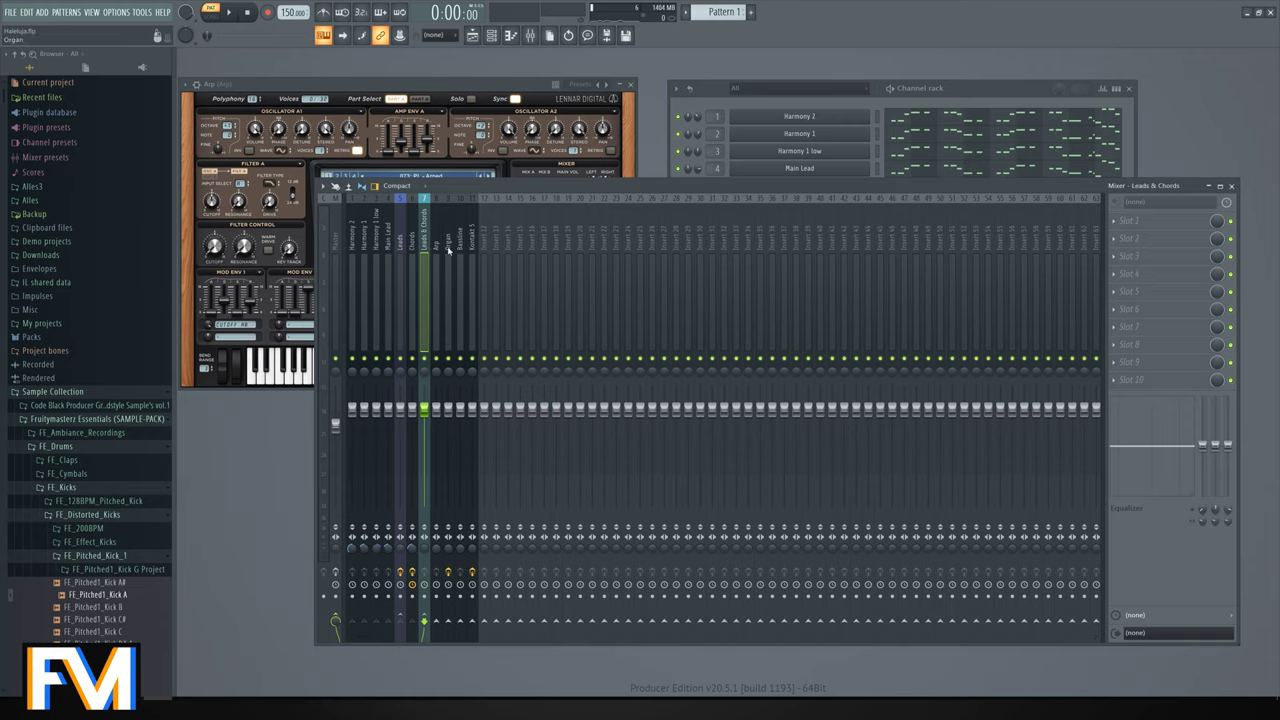
pyautogui.rightClick(447, 621)
pyautogui.click(490, 653)
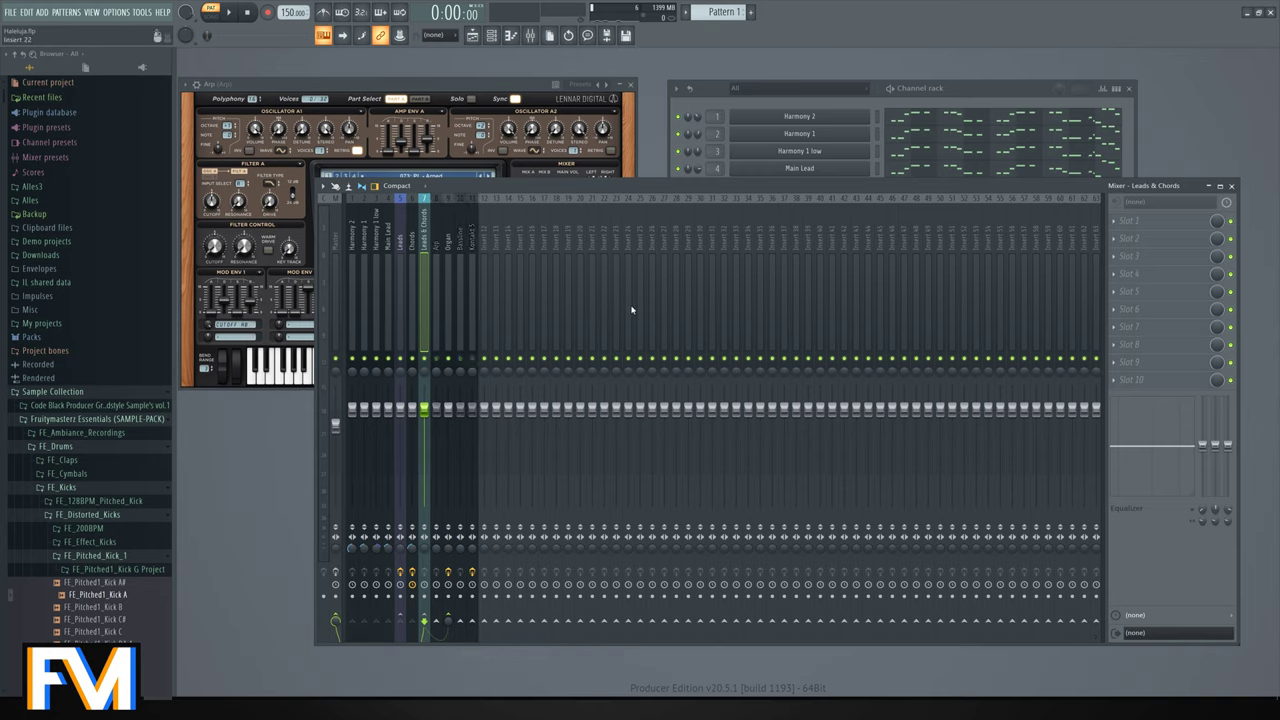
# Play Pattern 1 briefly and open the Organ track's Trackspacer to check its response.
pyautogui.press('F6')
pyautogui.press('space')
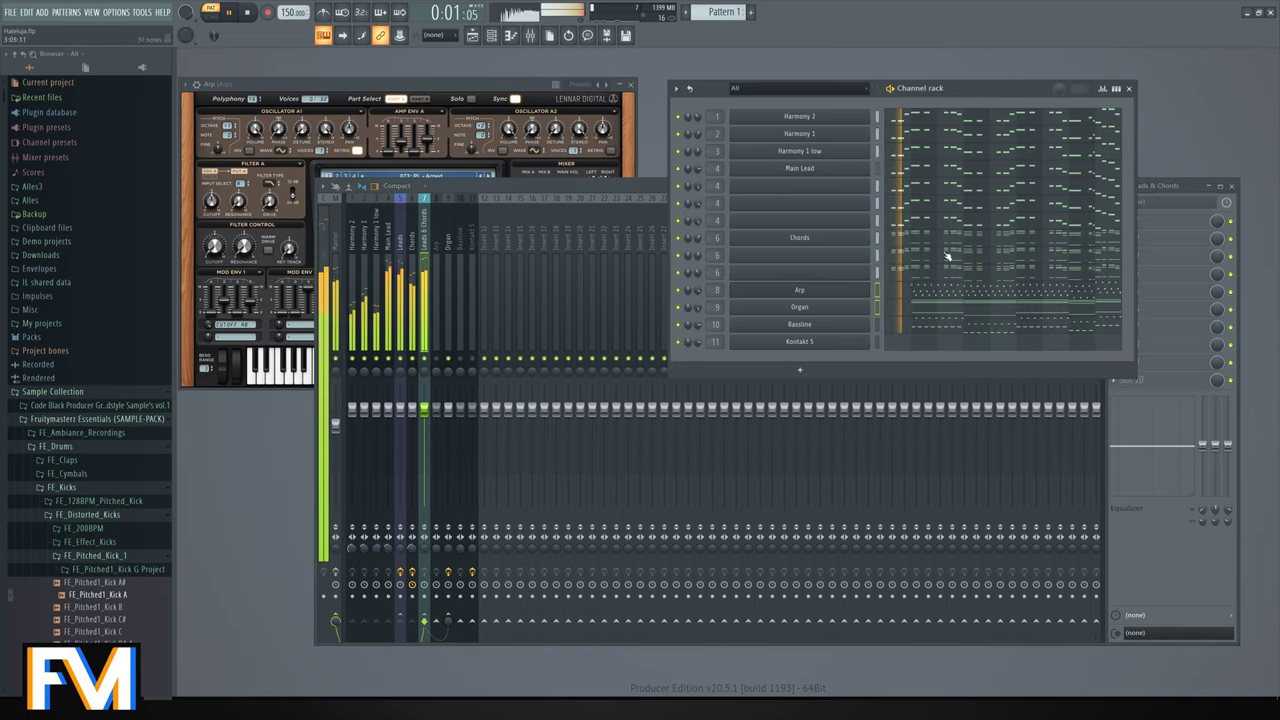
pyautogui.click(448, 263)
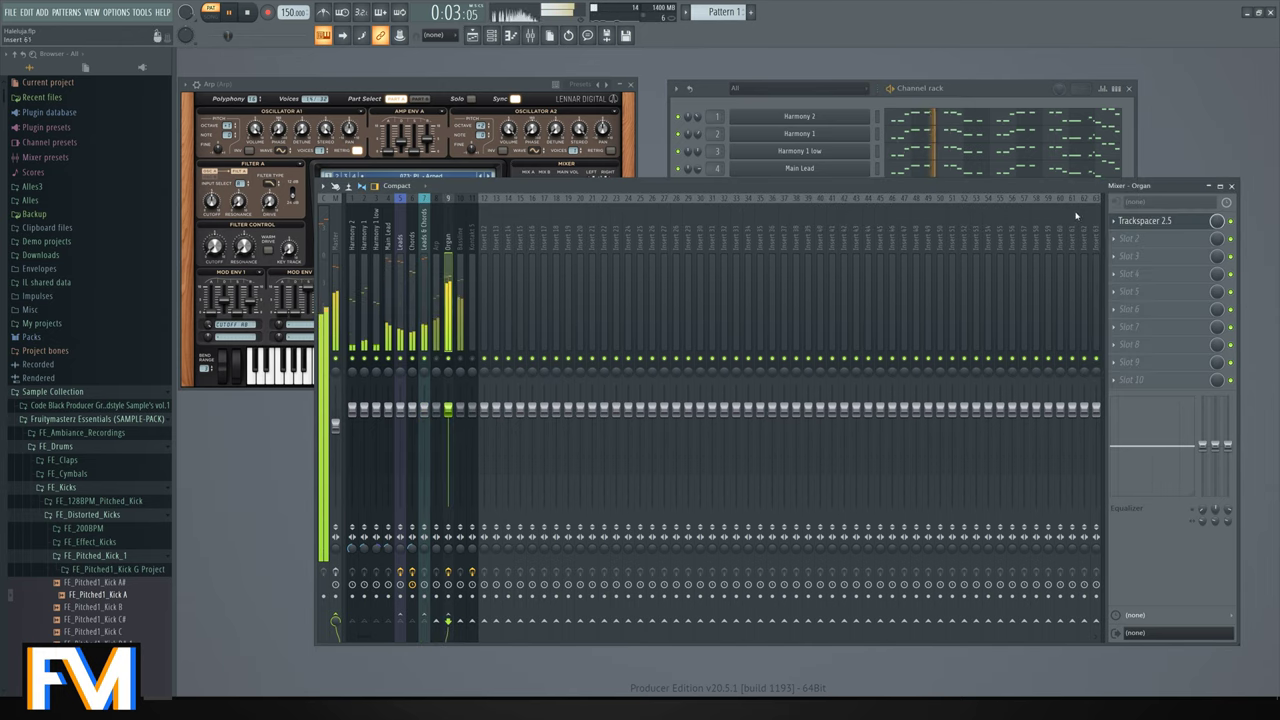
pyautogui.click(1171, 222)
pyautogui.press('space')
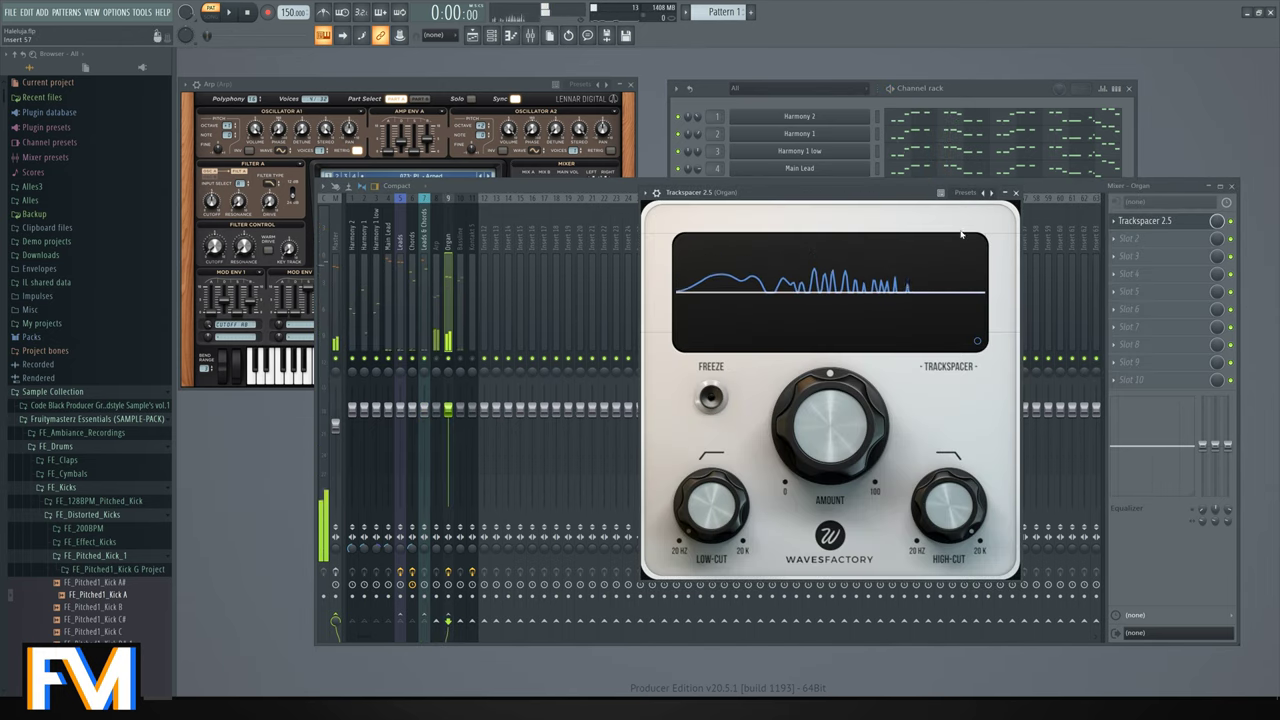
# Set Trackspacer's Sidechain L / Sidechain R input connection to sidechain index 1 and return to the plugin interface.
pyautogui.click(656, 192)
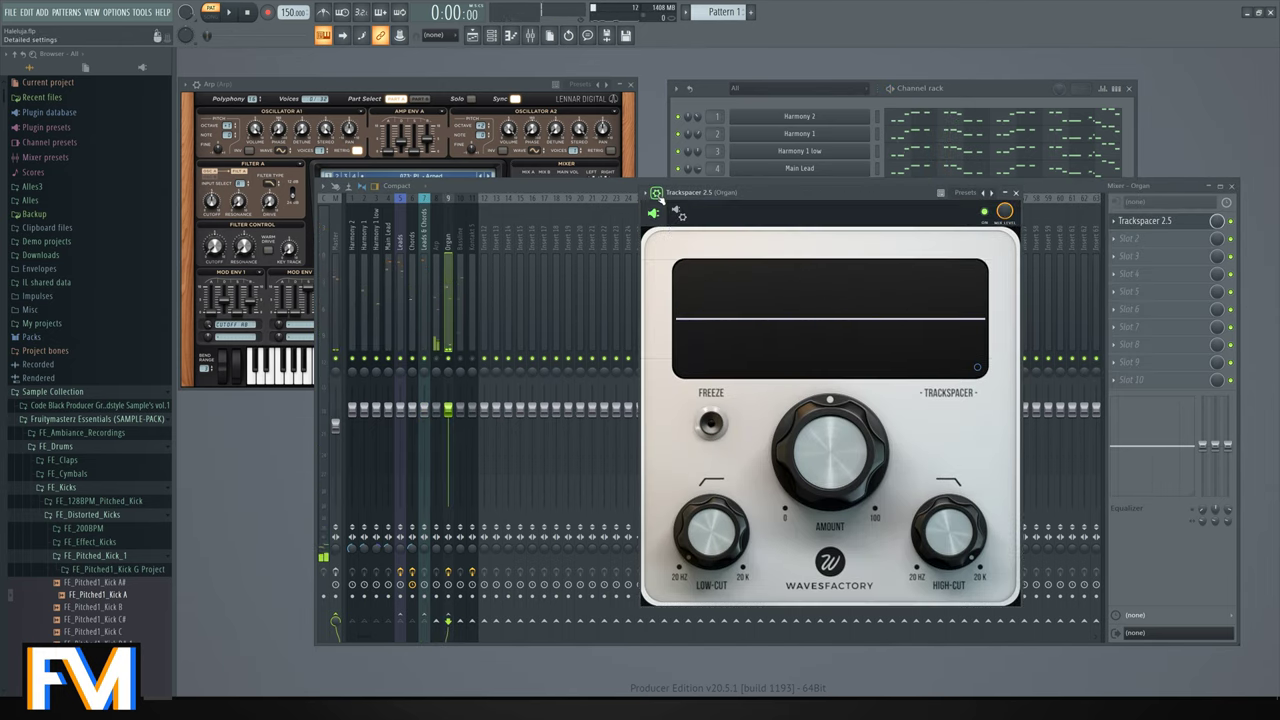
pyautogui.click(680, 215)
pyautogui.click(695, 237)
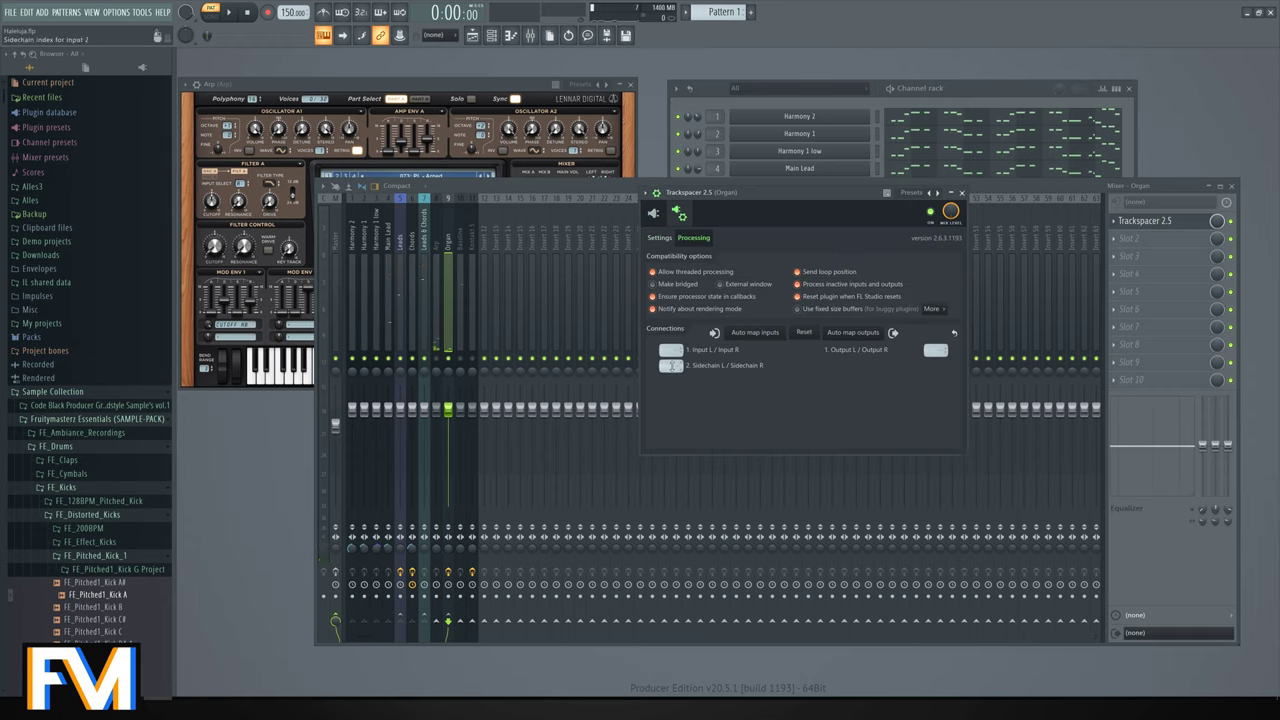
pyautogui.click(654, 213)
pyautogui.click(657, 193)
pyautogui.click(659, 193)
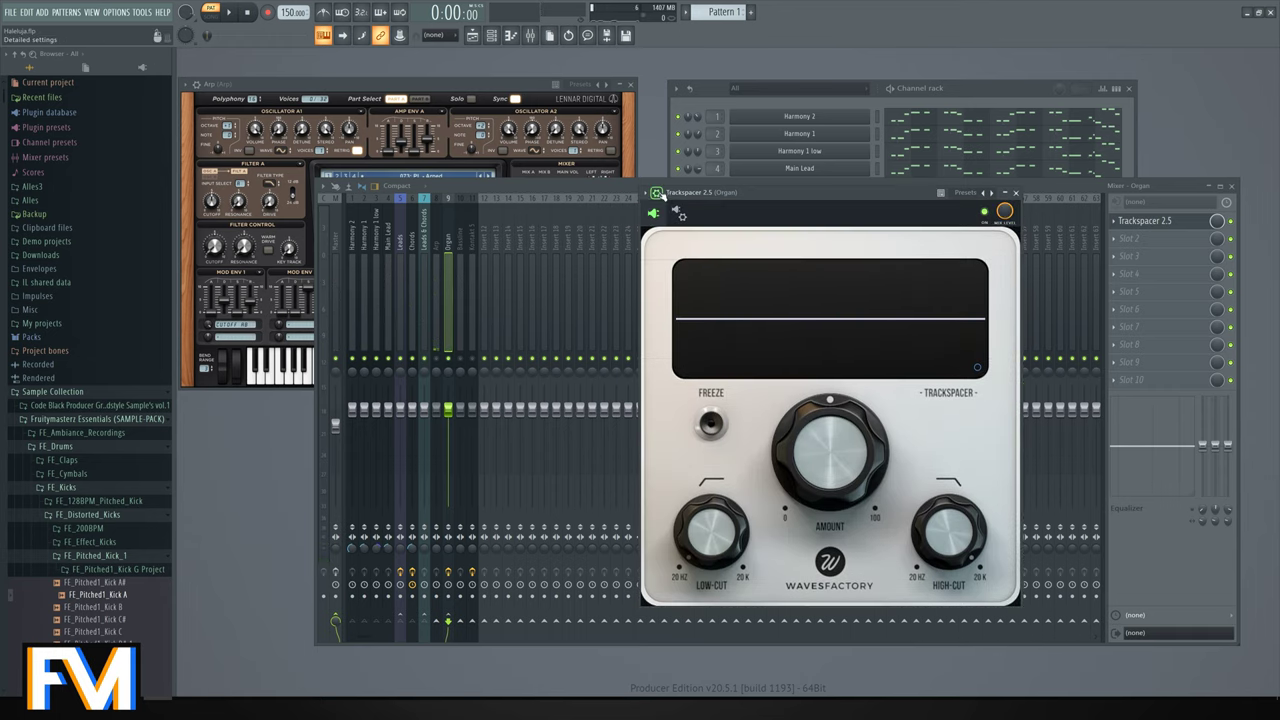
pyautogui.click(680, 215)
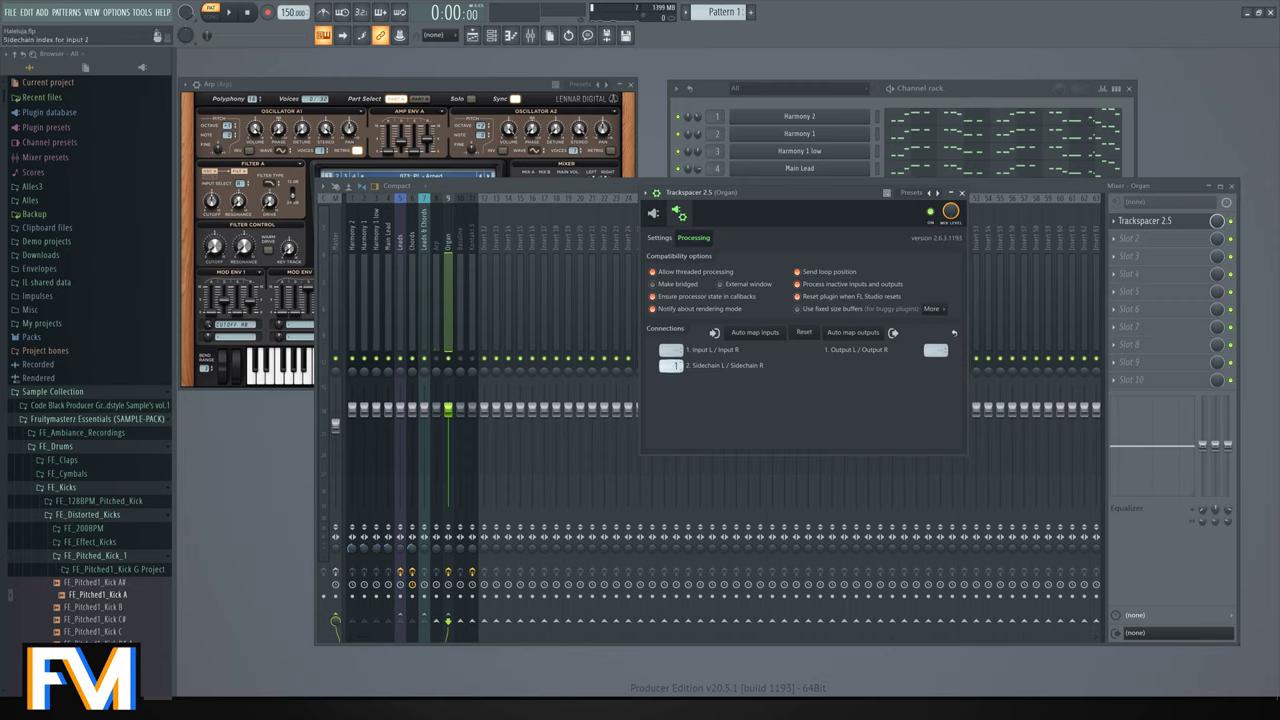
pyautogui.click(653, 213)
# Play Pattern 1 to check how Trackspacer ducks the Organ against the leads and chords.
pyautogui.press('space')
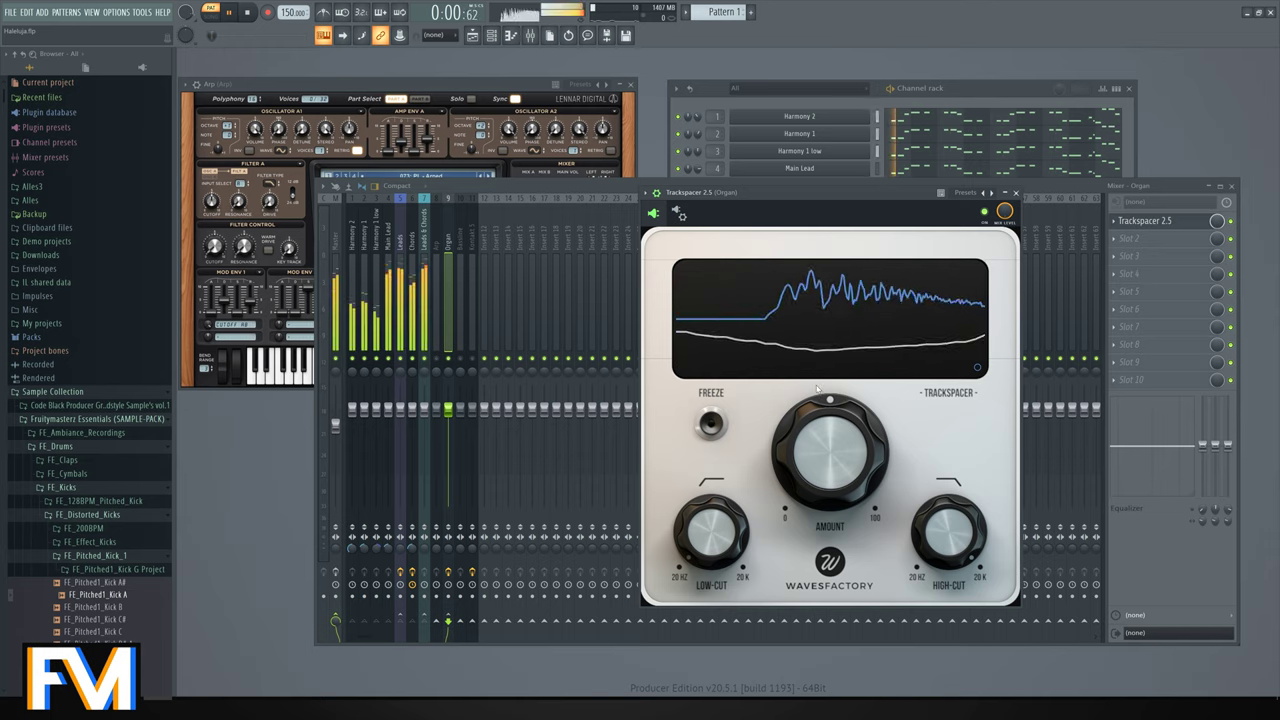
pyautogui.moveTo(837, 425)
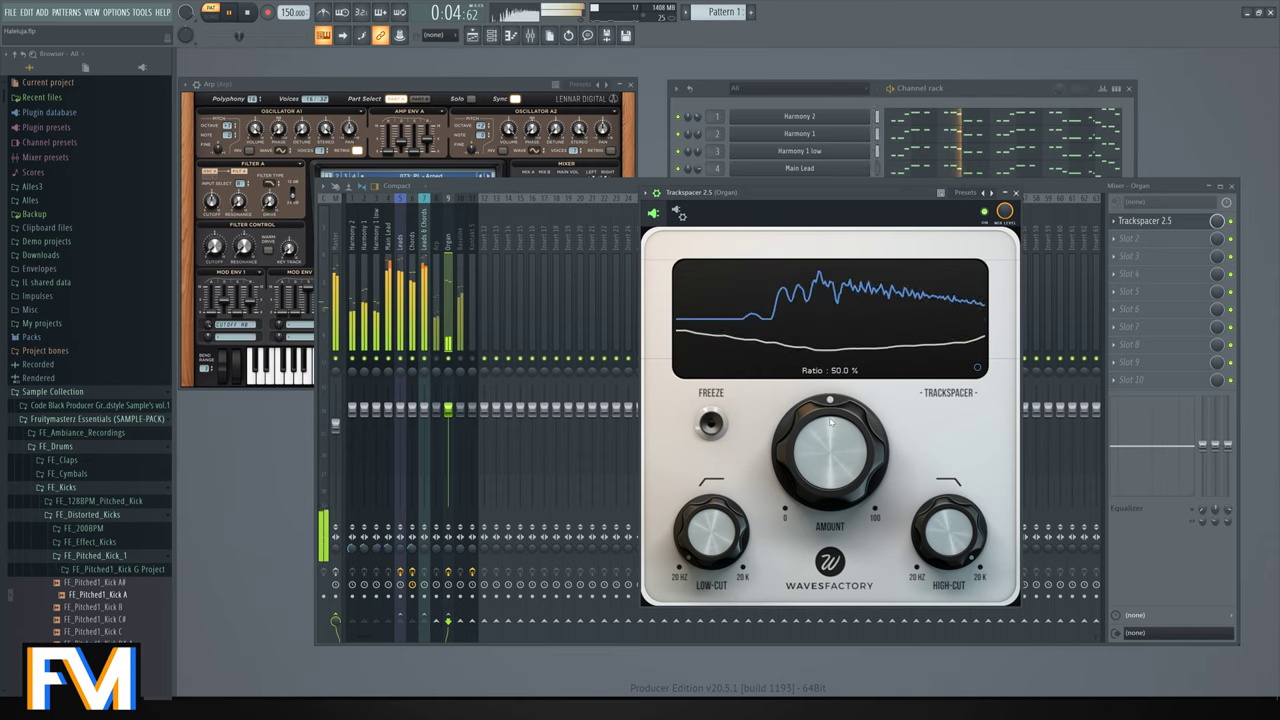
pyautogui.press('space')
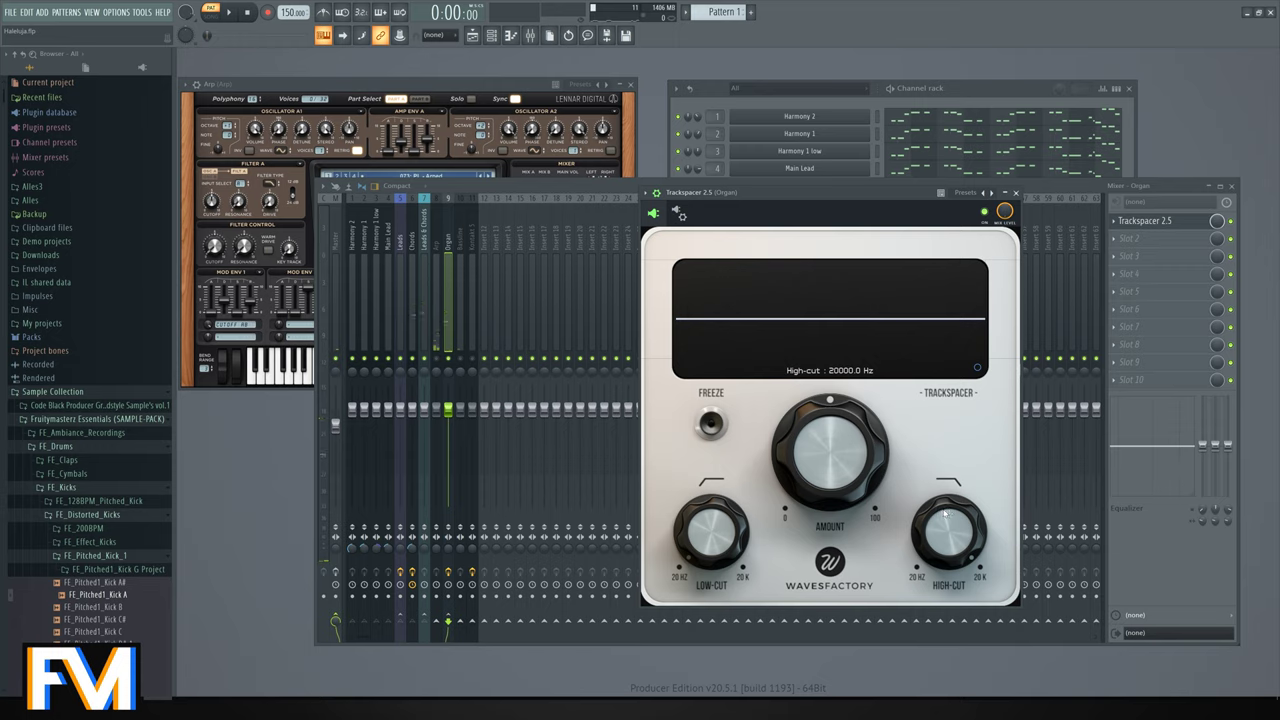
# Lower Trackspacer's high-cut, raise its low-cut and reduce the amount to about 34% while Pattern 1 plays.
pyautogui.moveTo(946, 513); pyautogui.dragTo(924, 562)
pyautogui.press('space')
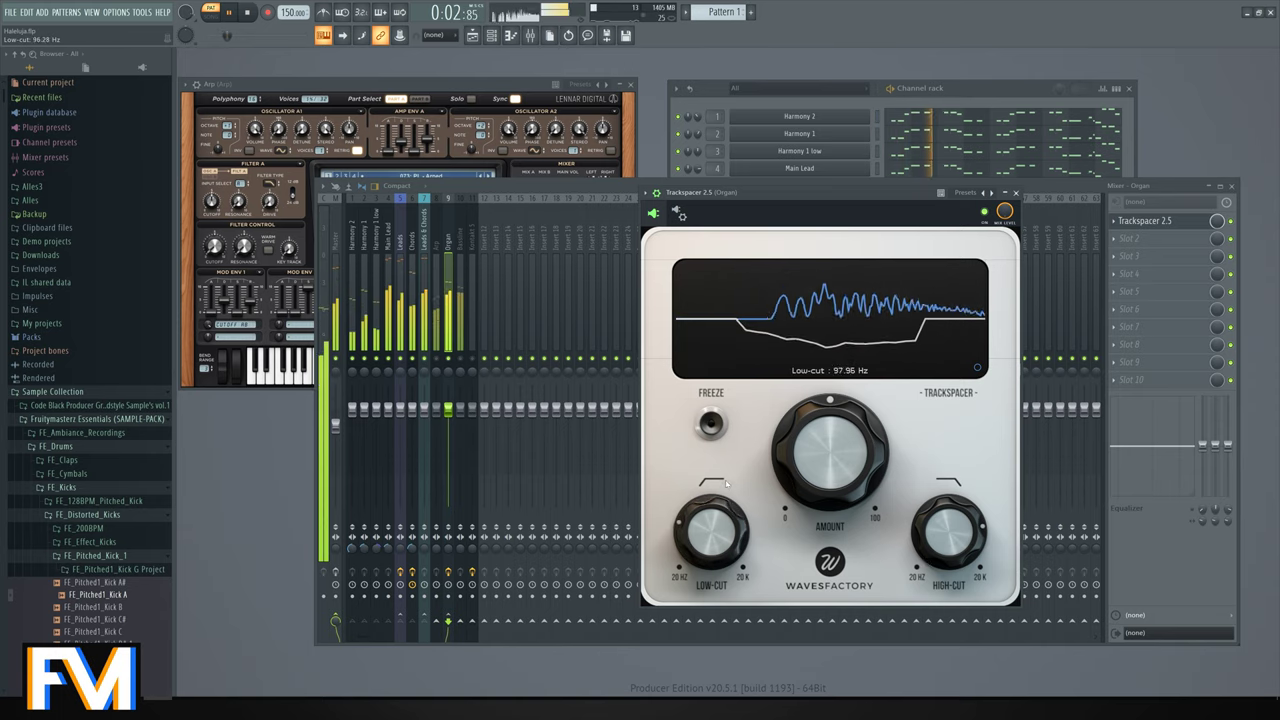
pyautogui.moveTo(812, 406); pyautogui.dragTo(812, 456)
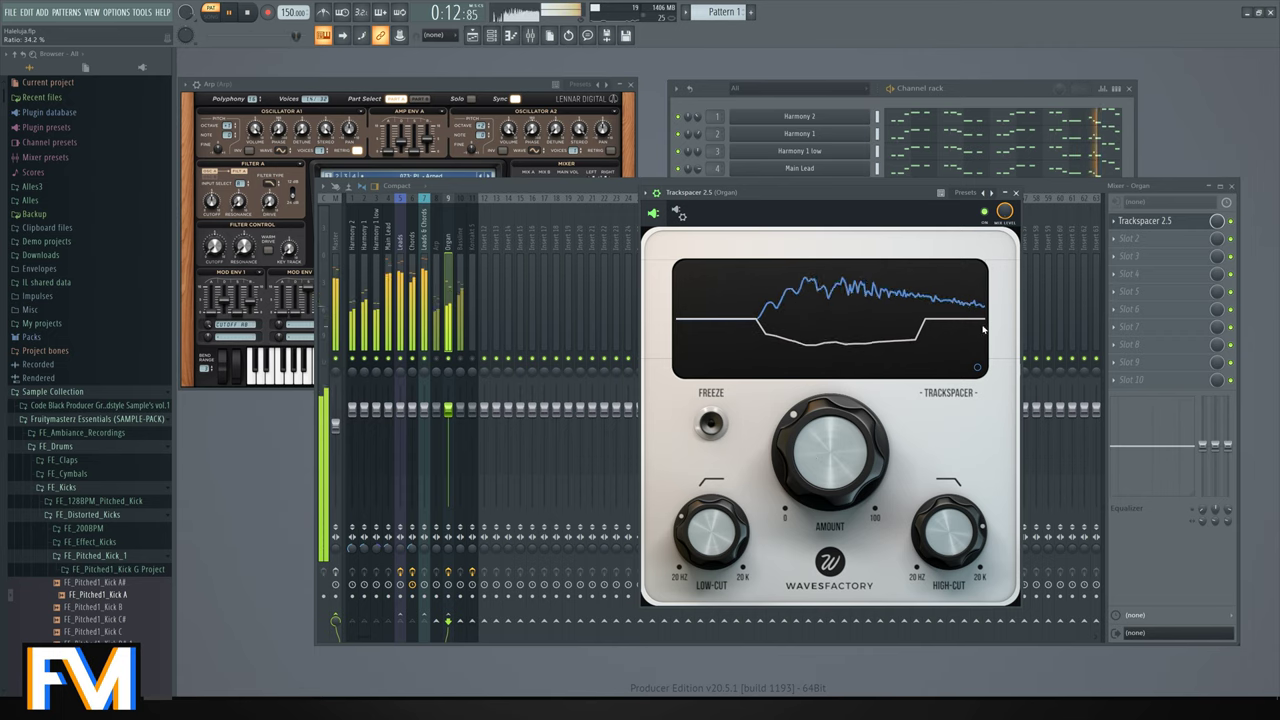
# Close the Organ's Trackspacer, stop playback and solo the Arp mixer track.
pyautogui.click(1015, 192)
pyautogui.press('space')
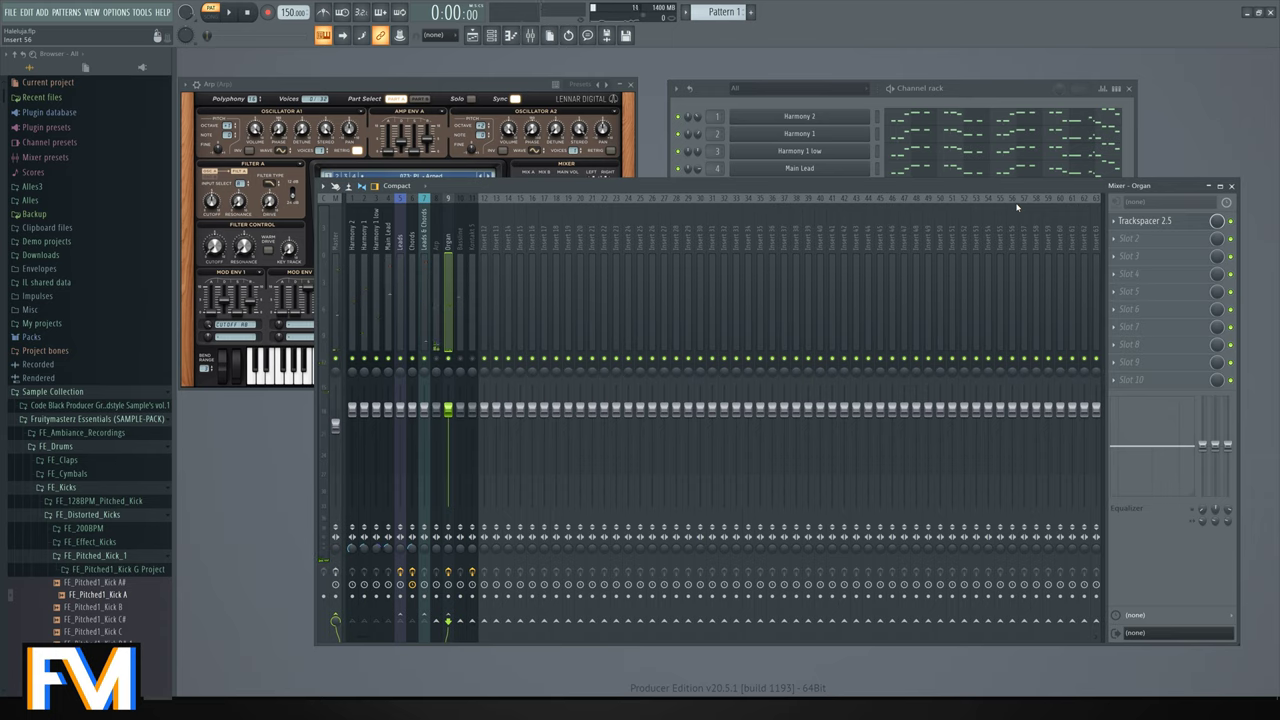
pyautogui.rightClick(436, 359)
pyautogui.click(441, 240)
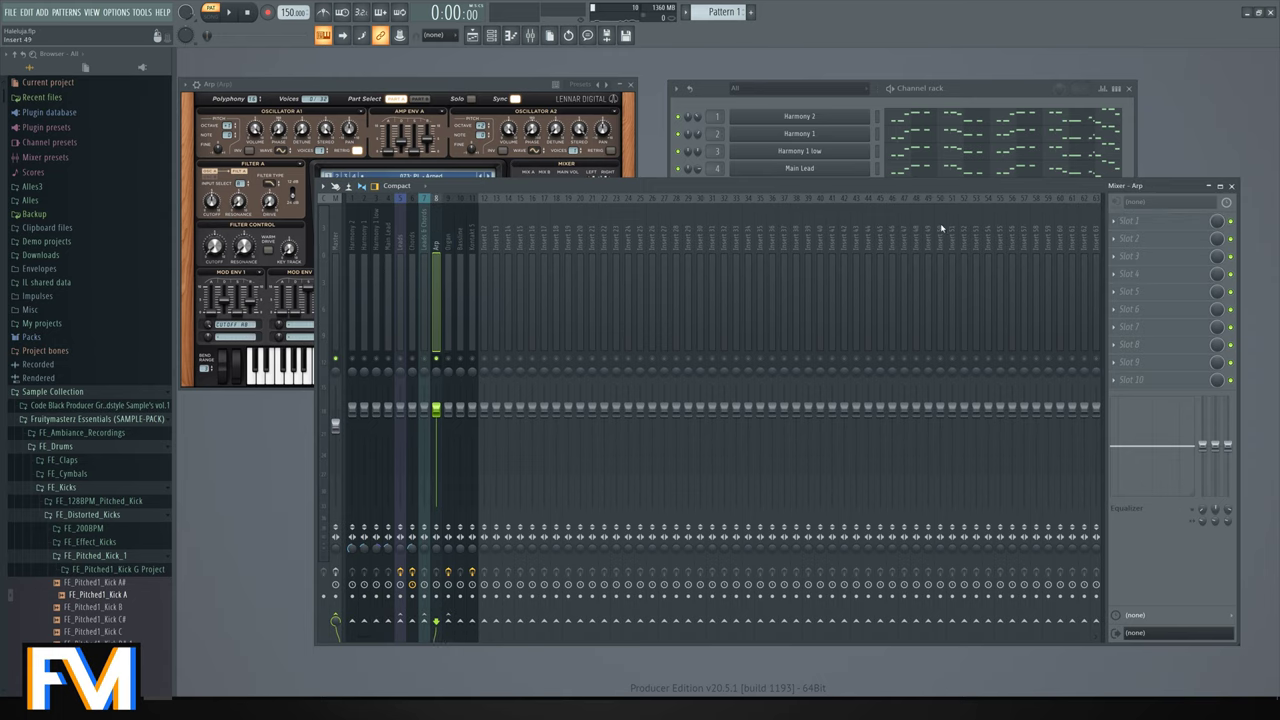
# Add ValhallaRoom to the Arp track, lowering its mix to about 36.4% and raising the decay to about 7 s while Pattern 1 plays.
pyautogui.press('space')
pyautogui.press('F6')
pyautogui.press('space')
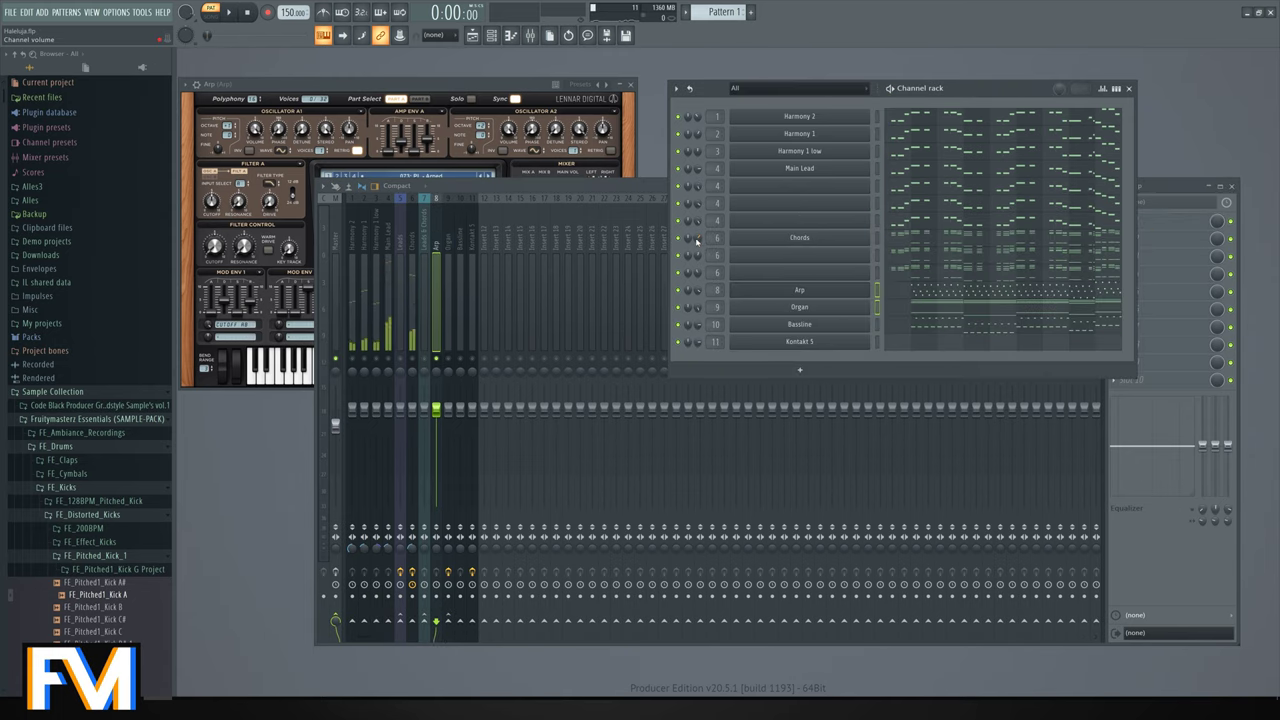
pyautogui.press('space')
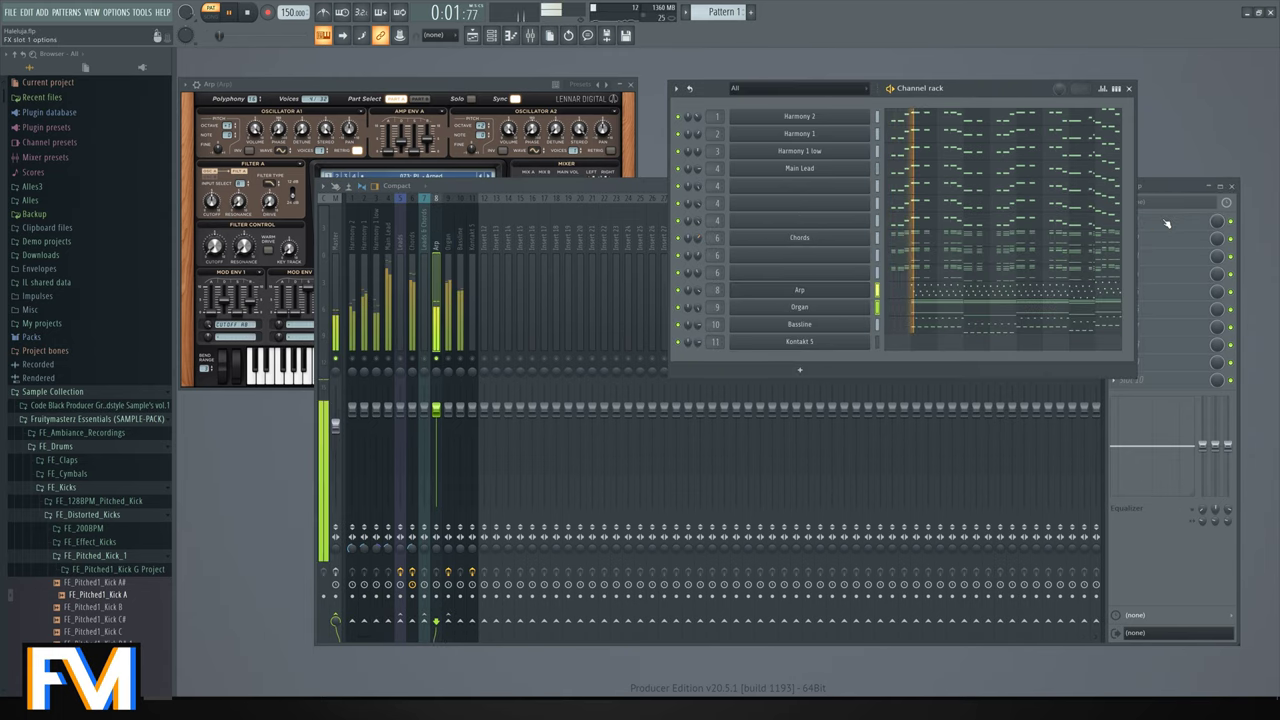
pyautogui.click(1166, 224)
pyautogui.click(1058, 252)
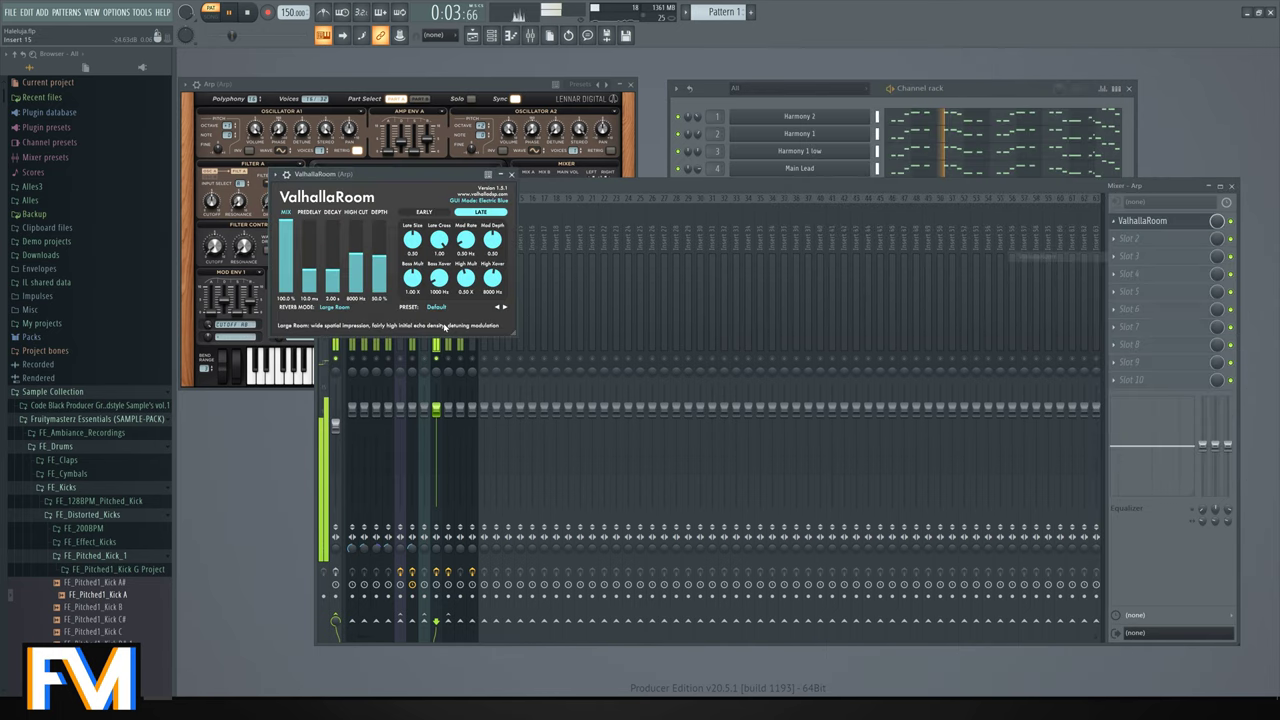
pyautogui.click(286, 265)
pyautogui.moveTo(332, 268); pyautogui.dragTo(332, 259)
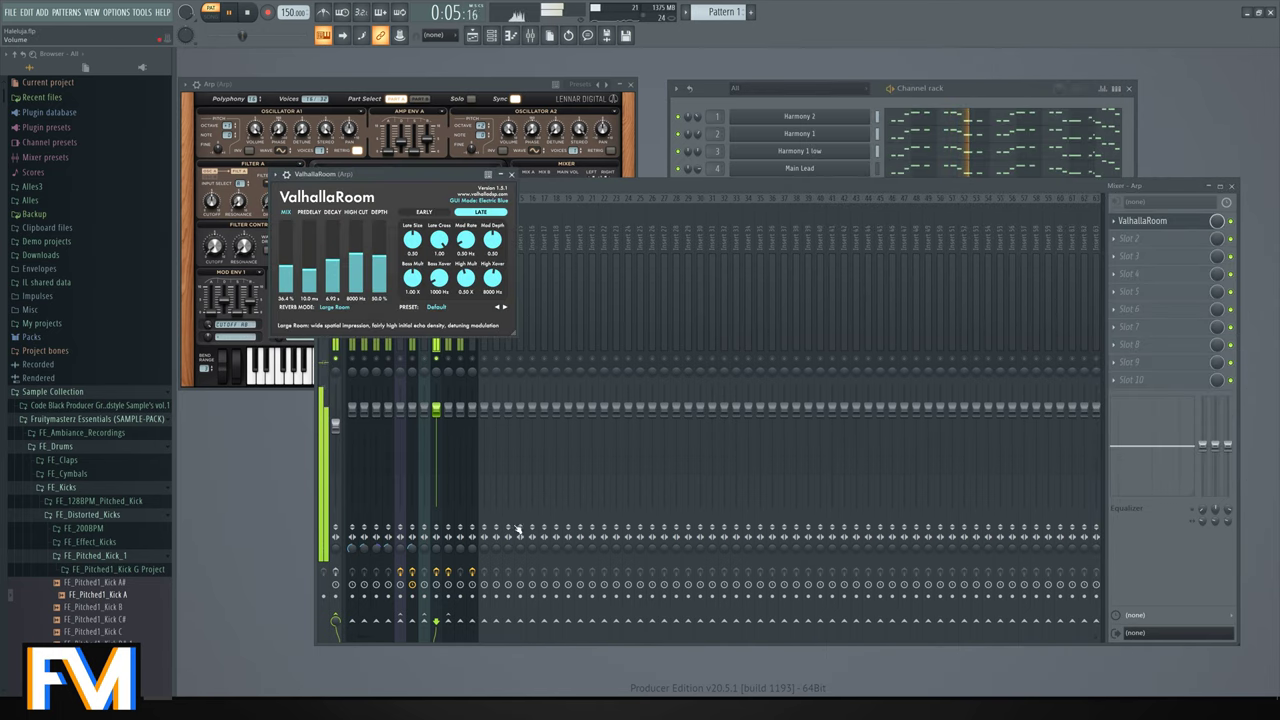
# Listen to the Organ together with the soloed Arp, stop playback and re-enable all mixer tracks.
pyautogui.click(441, 551)
pyautogui.click(448, 360)
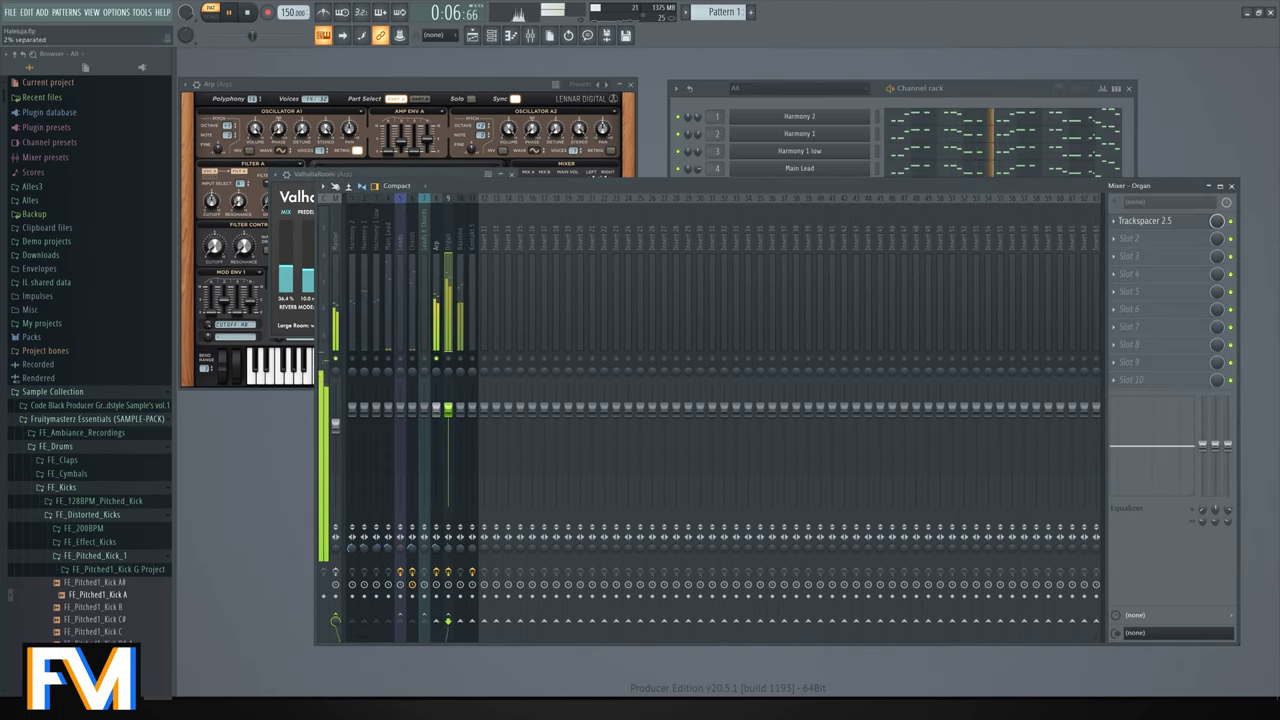
pyautogui.press('space')
pyautogui.rightClick(473, 359)
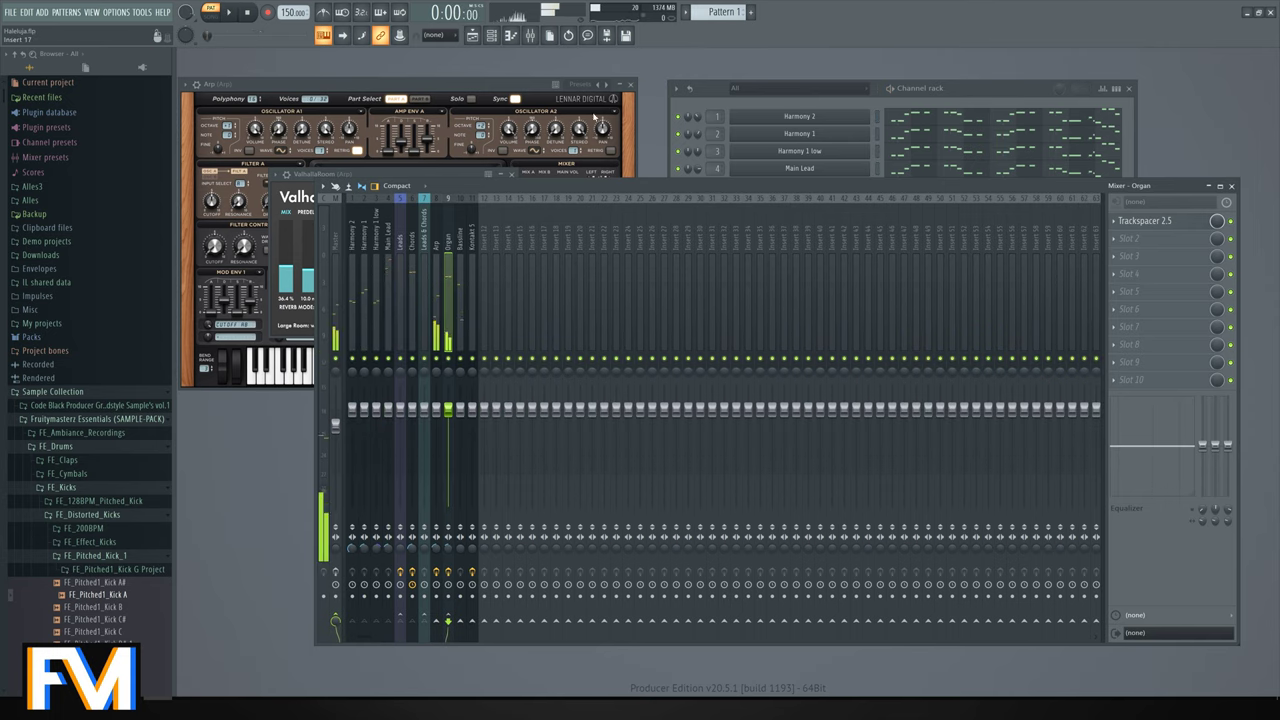
# Load the Perfection Verb mixer track state onto the empty mixer track 12.
pyautogui.click(510, 35)
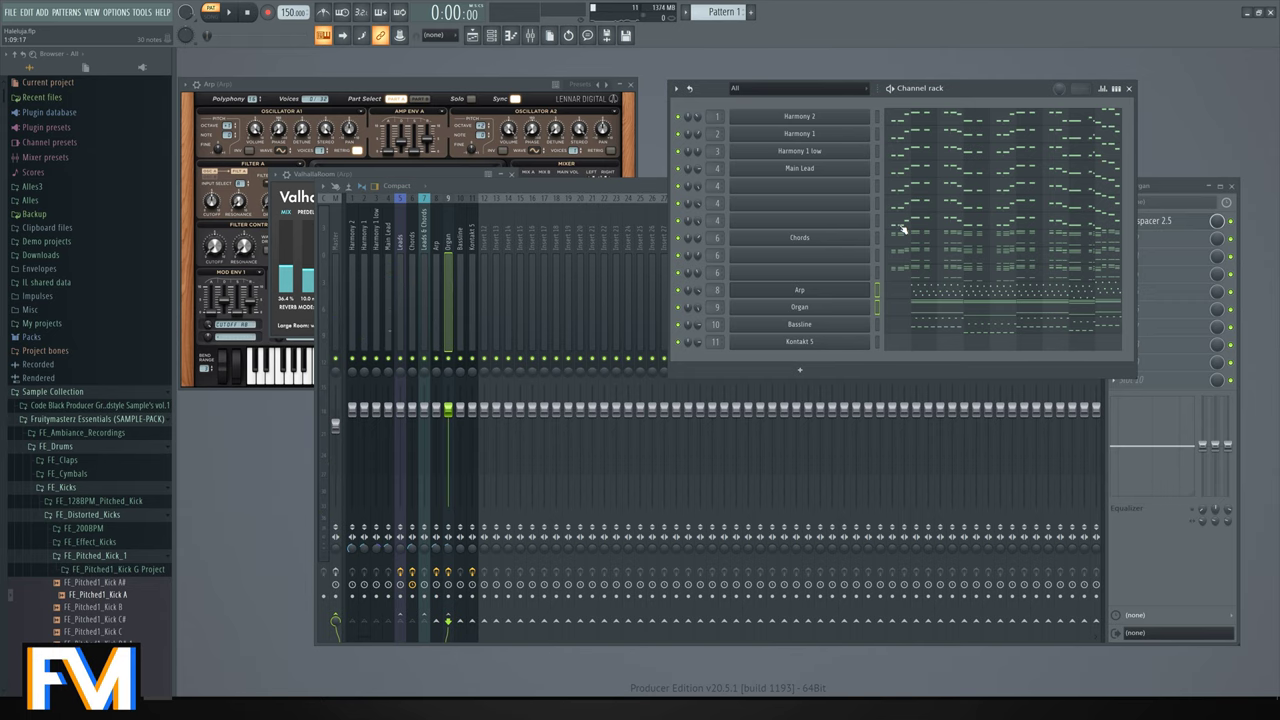
pyautogui.click(485, 250)
pyautogui.rightClick(485, 247)
pyautogui.moveTo(565, 253)
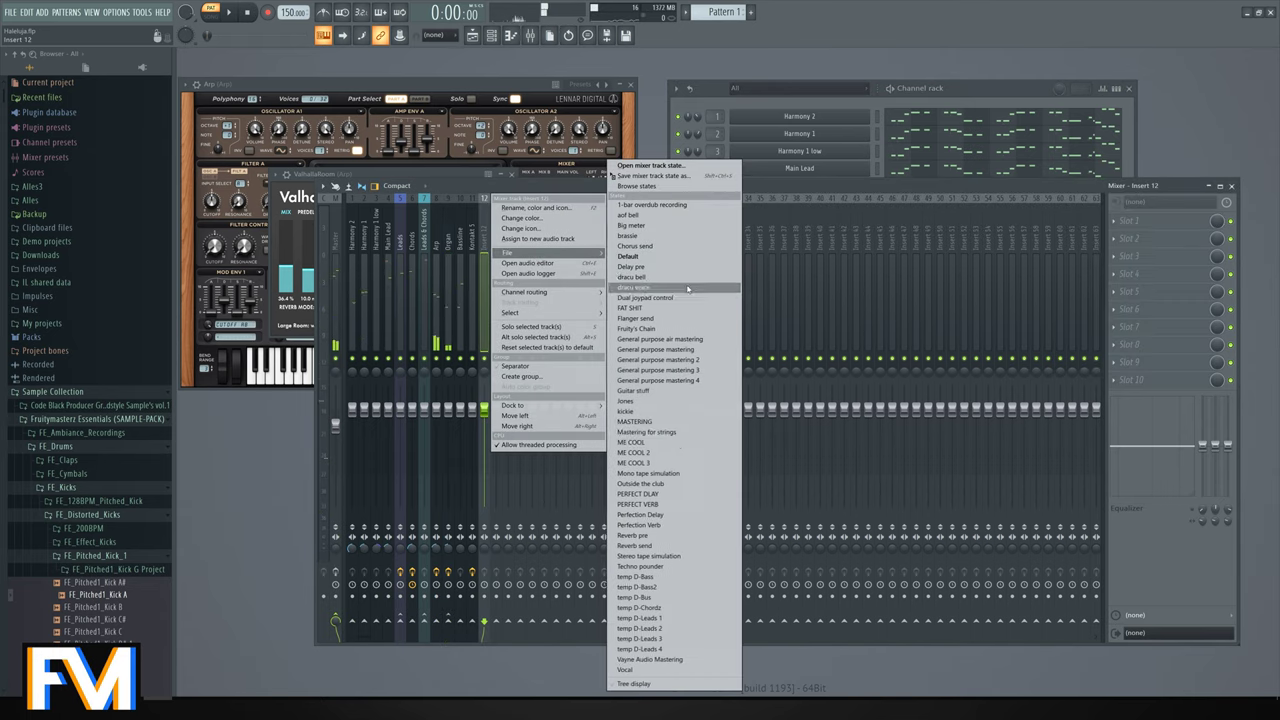
pyautogui.click(666, 526)
pyautogui.rightClick(489, 244)
pyautogui.click(491, 239)
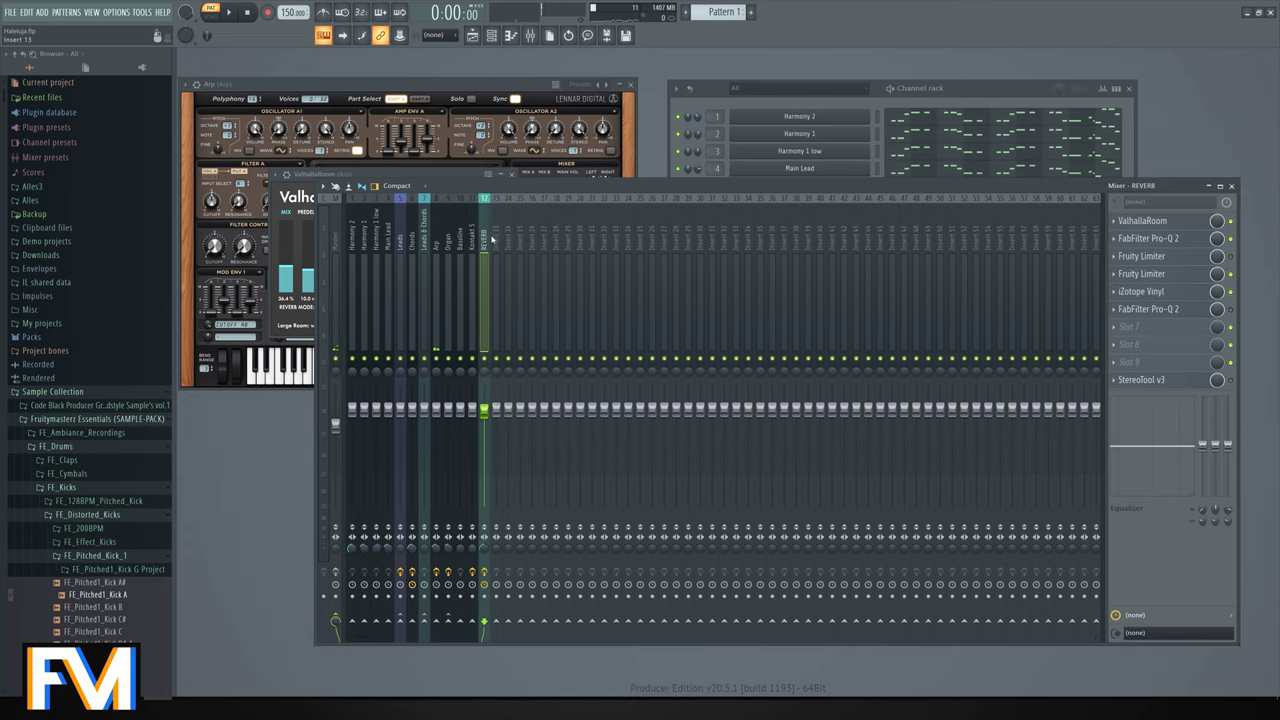
# Load the Perfection Delay mixer track state onto the empty mixer track 13.
pyautogui.rightClick(498, 193)
pyautogui.moveTo(560, 252)
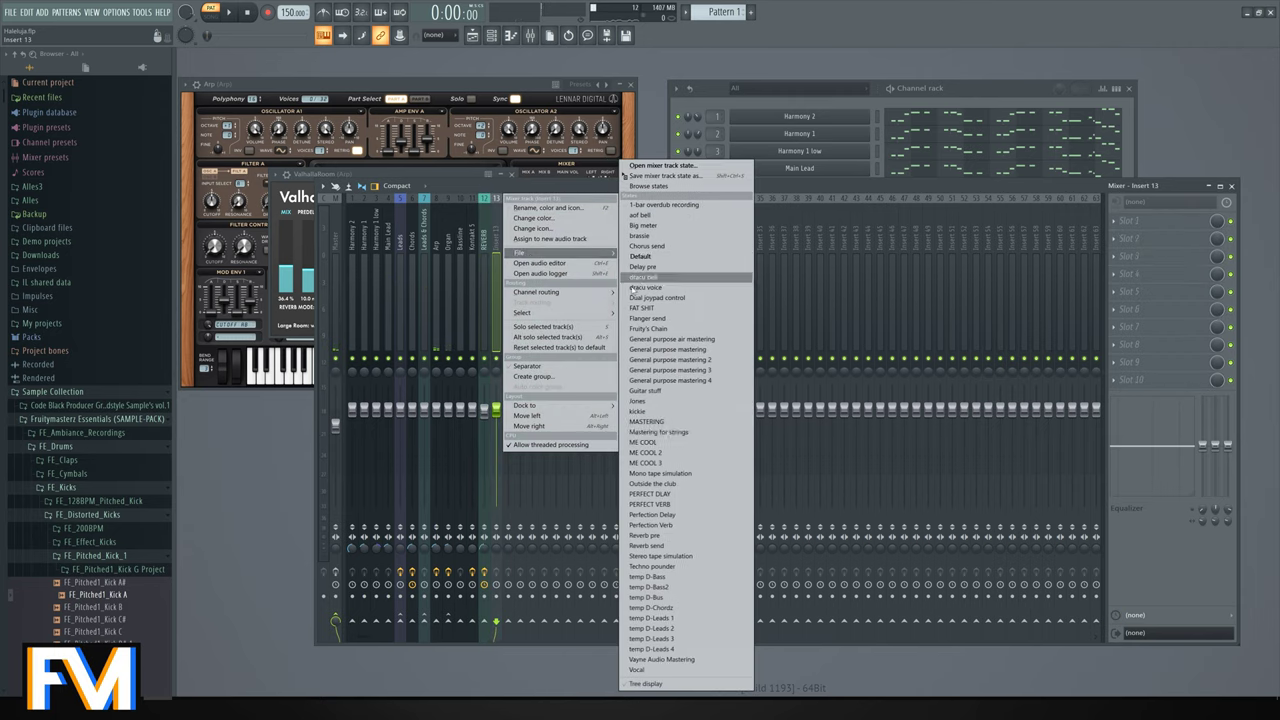
pyautogui.click(667, 514)
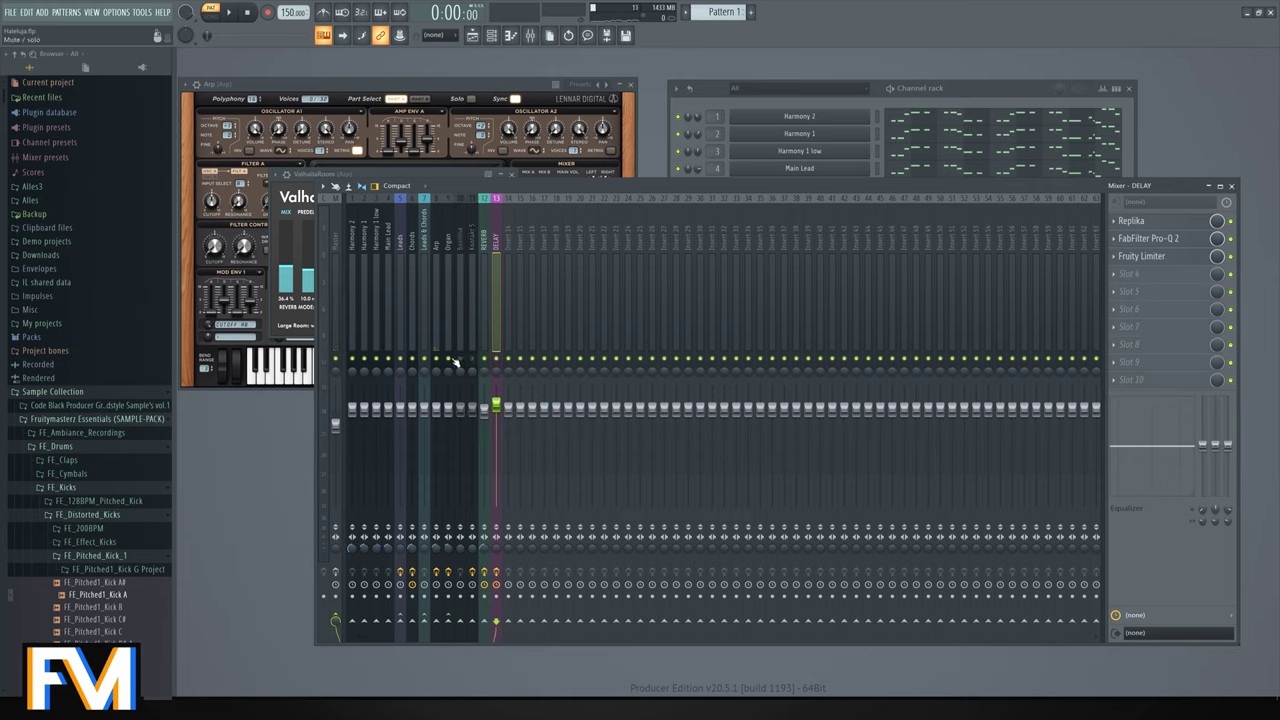
# Examine the ValhallaRoom and Fruity Limiter settings on the REVERB mixer track and close both plugins.
pyautogui.click(424, 250)
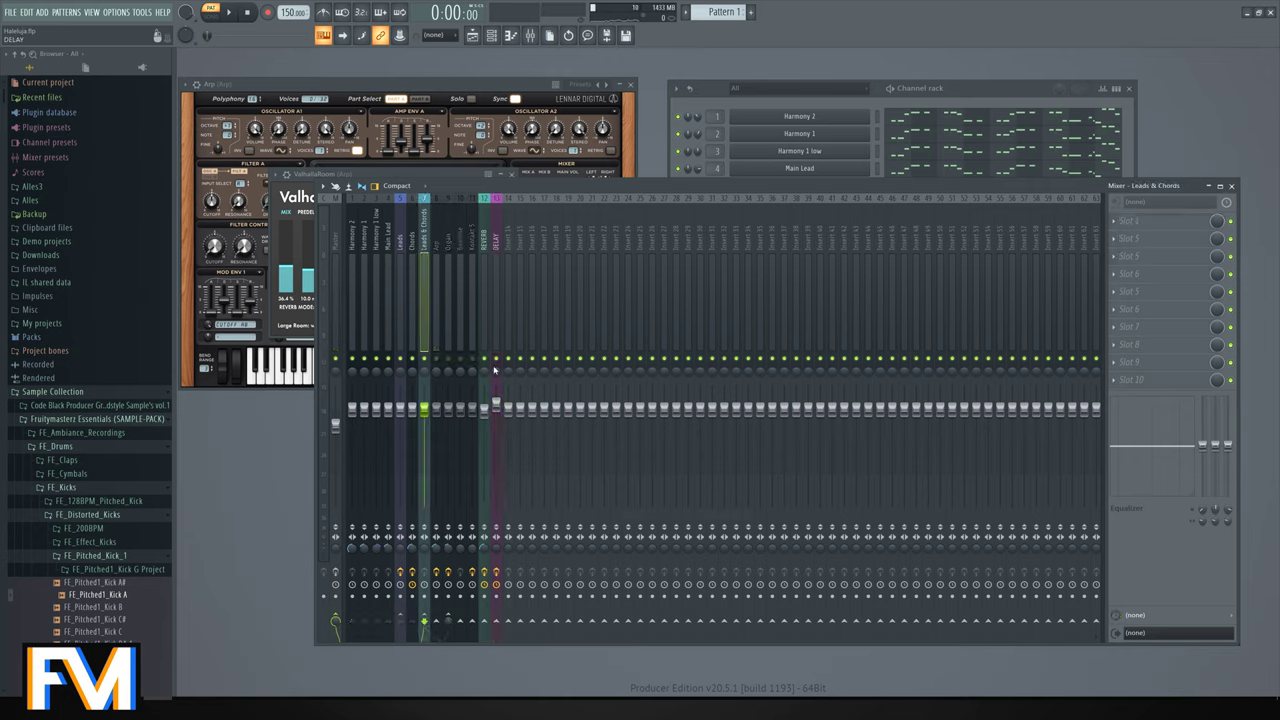
pyautogui.click(482, 248)
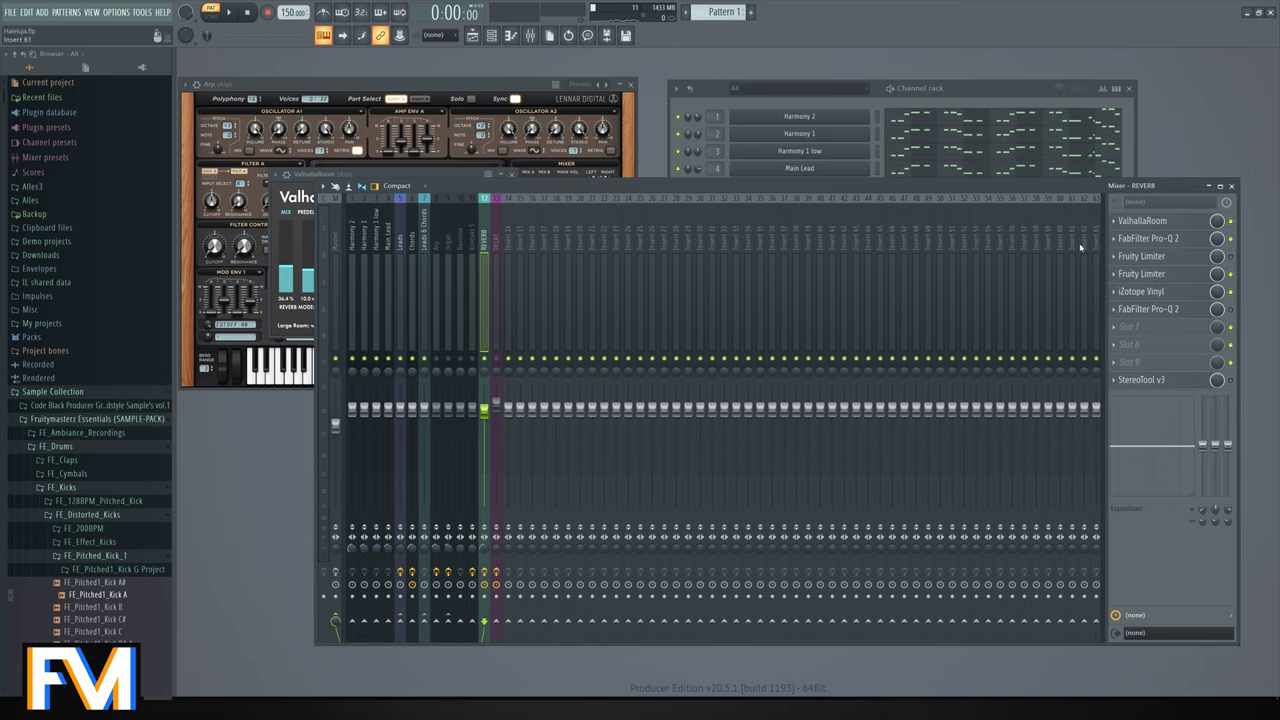
pyautogui.click(1130, 221)
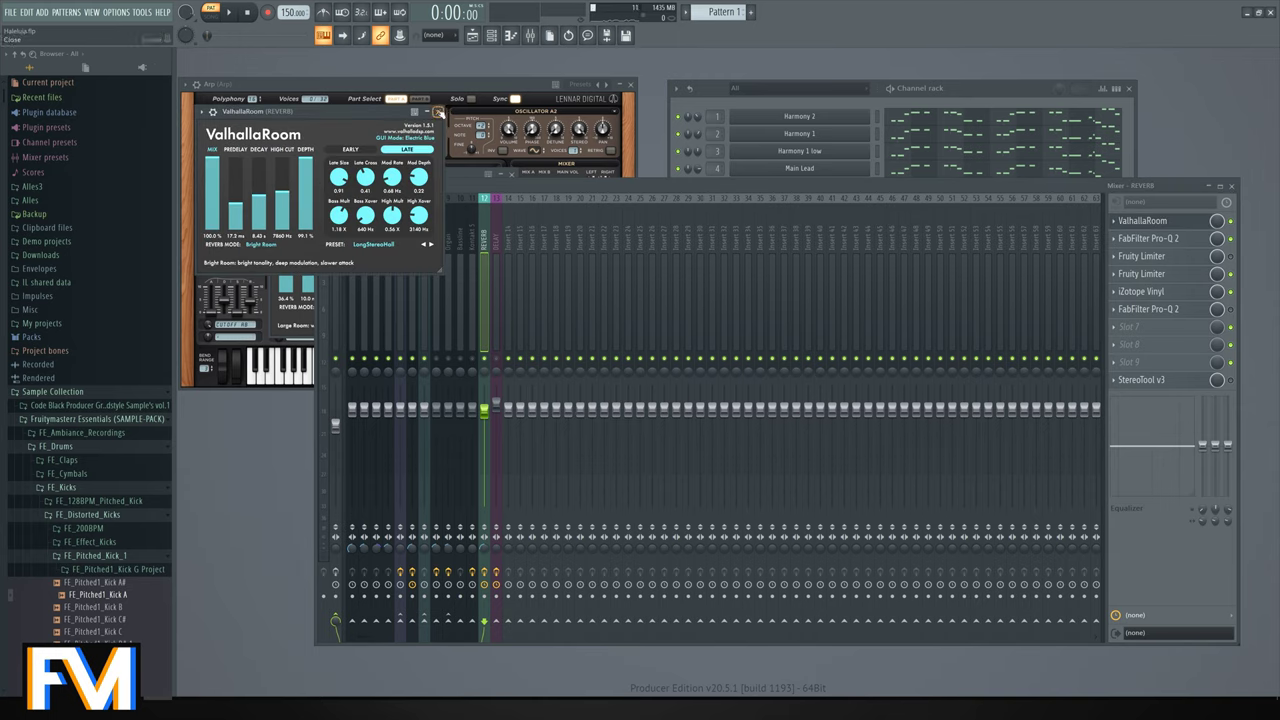
pyautogui.click(438, 112)
pyautogui.click(1141, 273)
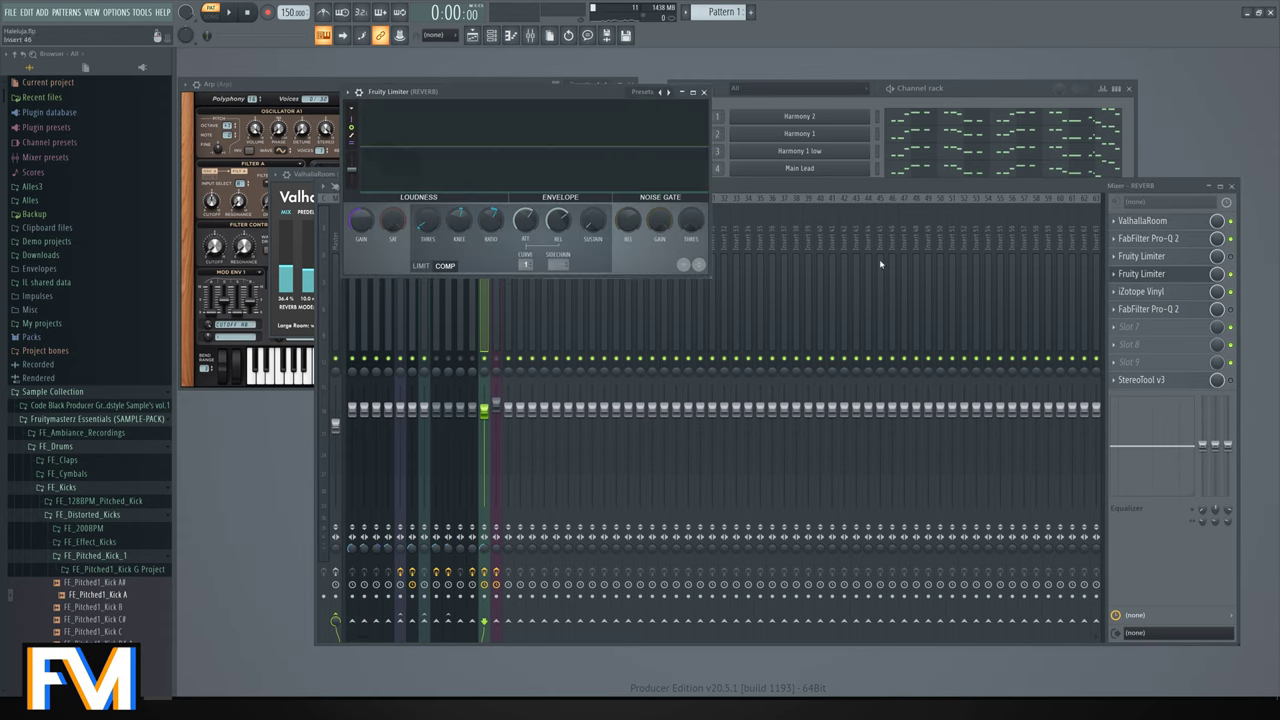
pyautogui.click(704, 92)
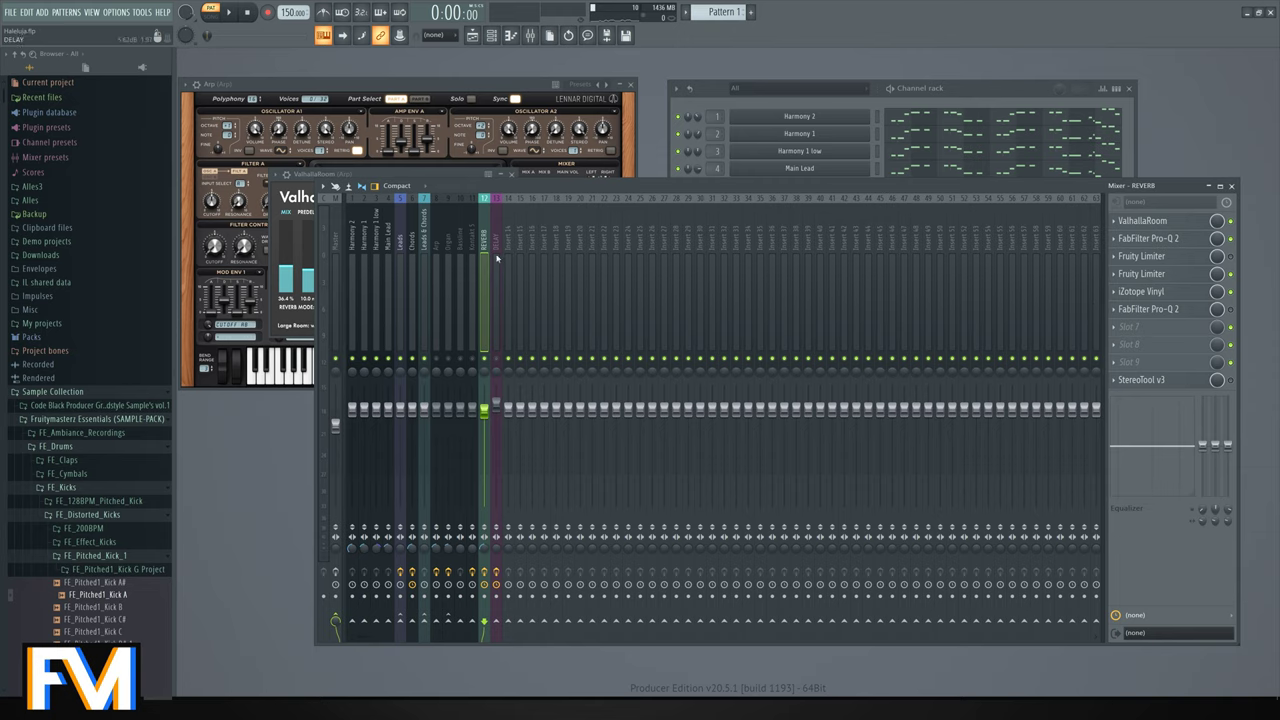
# Route the Leads & Chords track to REVERB and play Pattern 1 to hear the reverb send.
pyautogui.click(428, 248)
pyautogui.press('space')
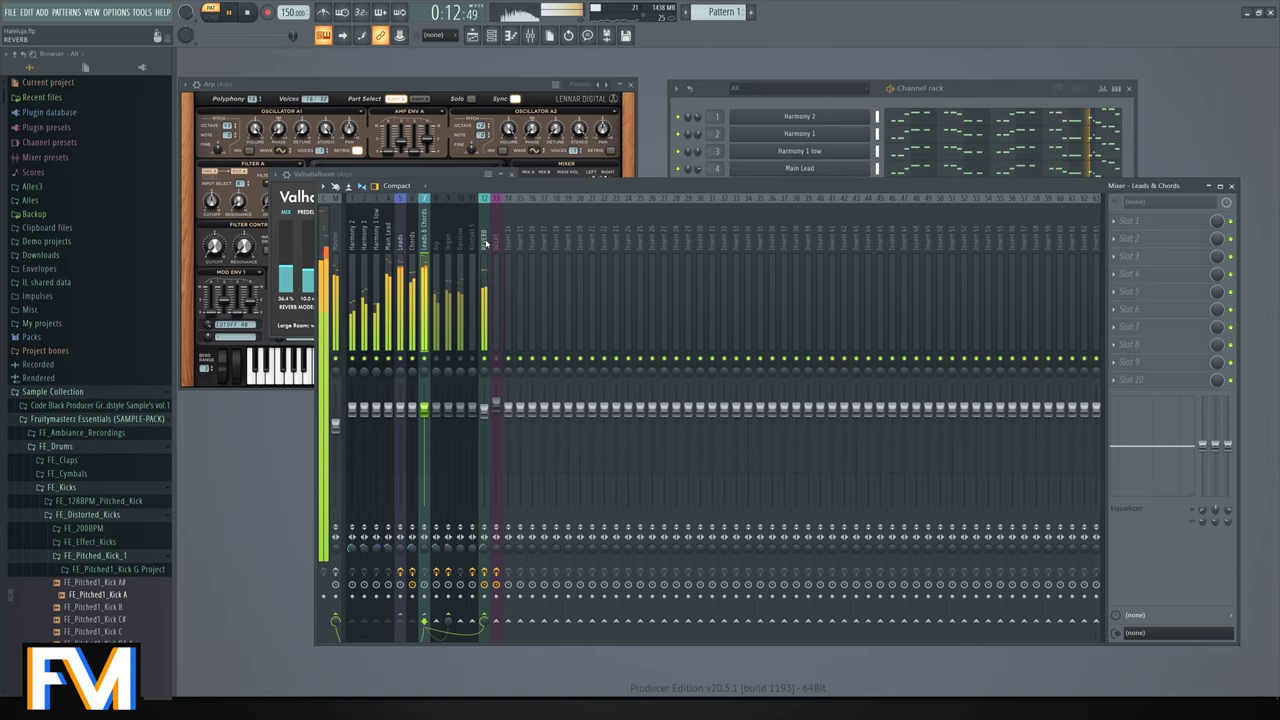
pyautogui.press('space')
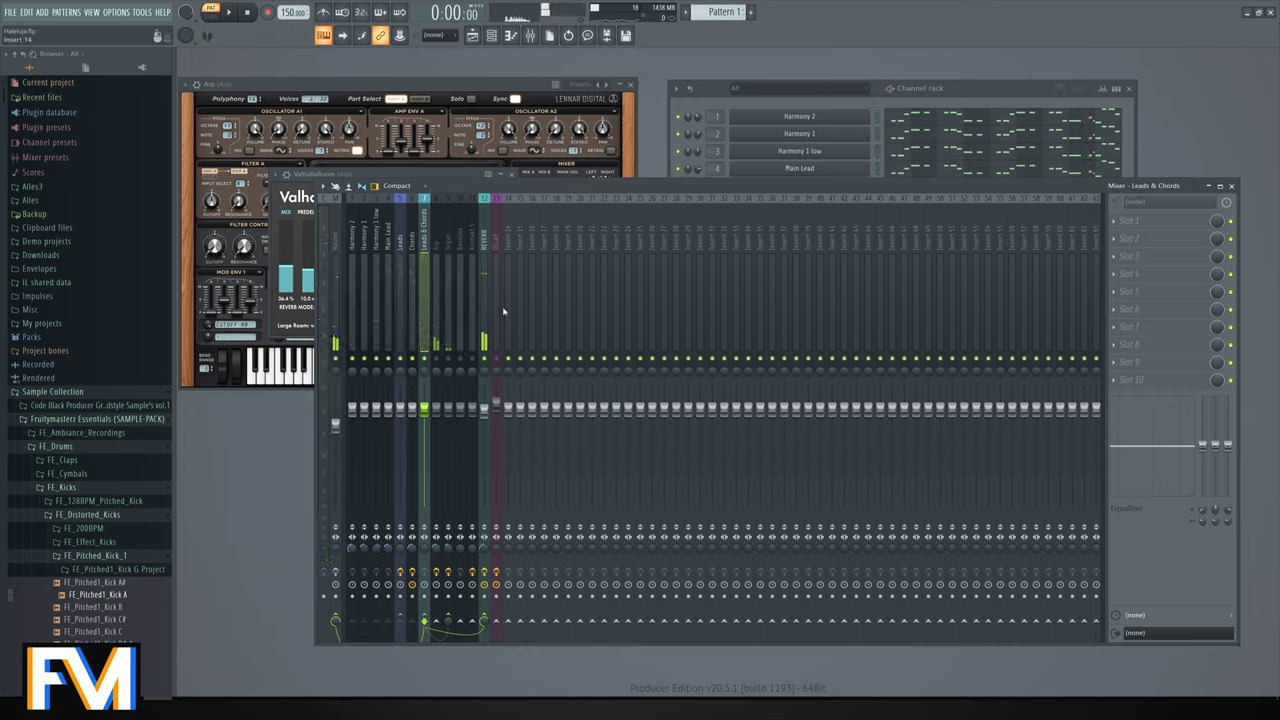
# Mute the REVERB track, unmute DELAY and route Leads & Chords to the DELAY track.
pyautogui.click(485, 358)
pyautogui.click(497, 359)
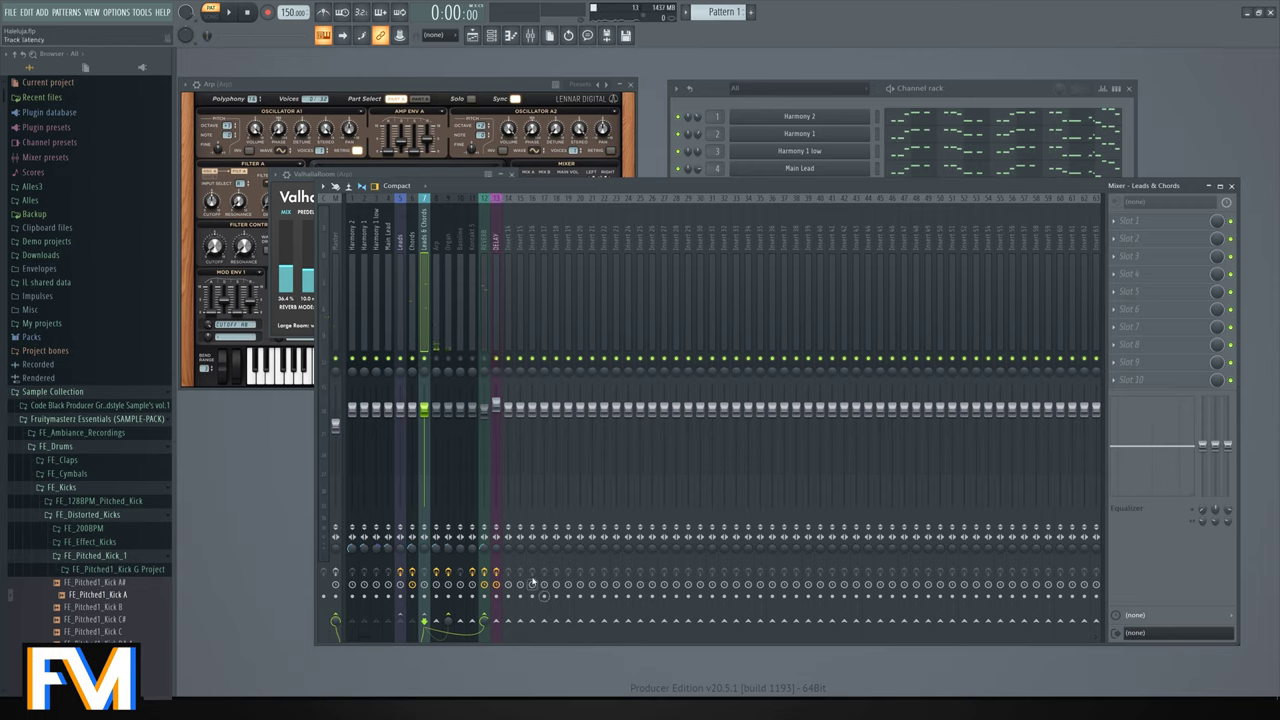
pyautogui.click(497, 625)
# Play Pattern 1 to hear the delay send, stop playback and re-enable all mixer tracks.
pyautogui.press('space')
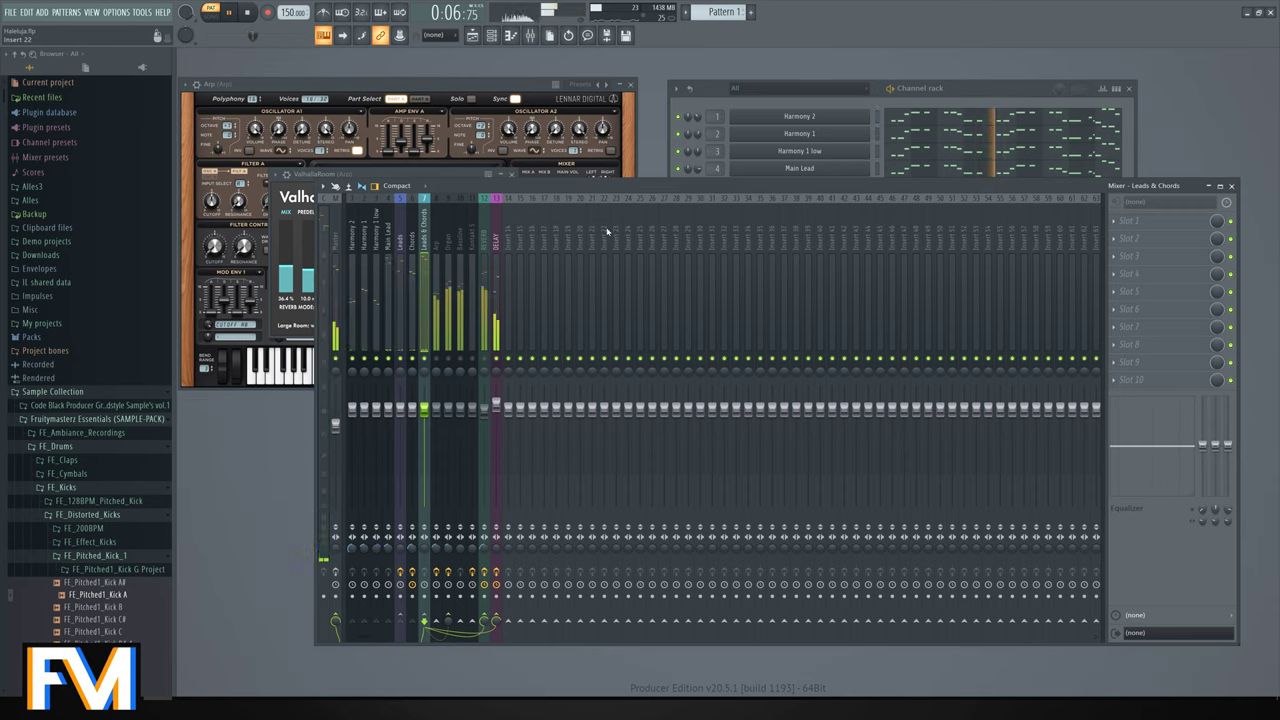
pyautogui.press('space')
pyautogui.rightClick(485, 358)
pyautogui.rightClick(489, 360)
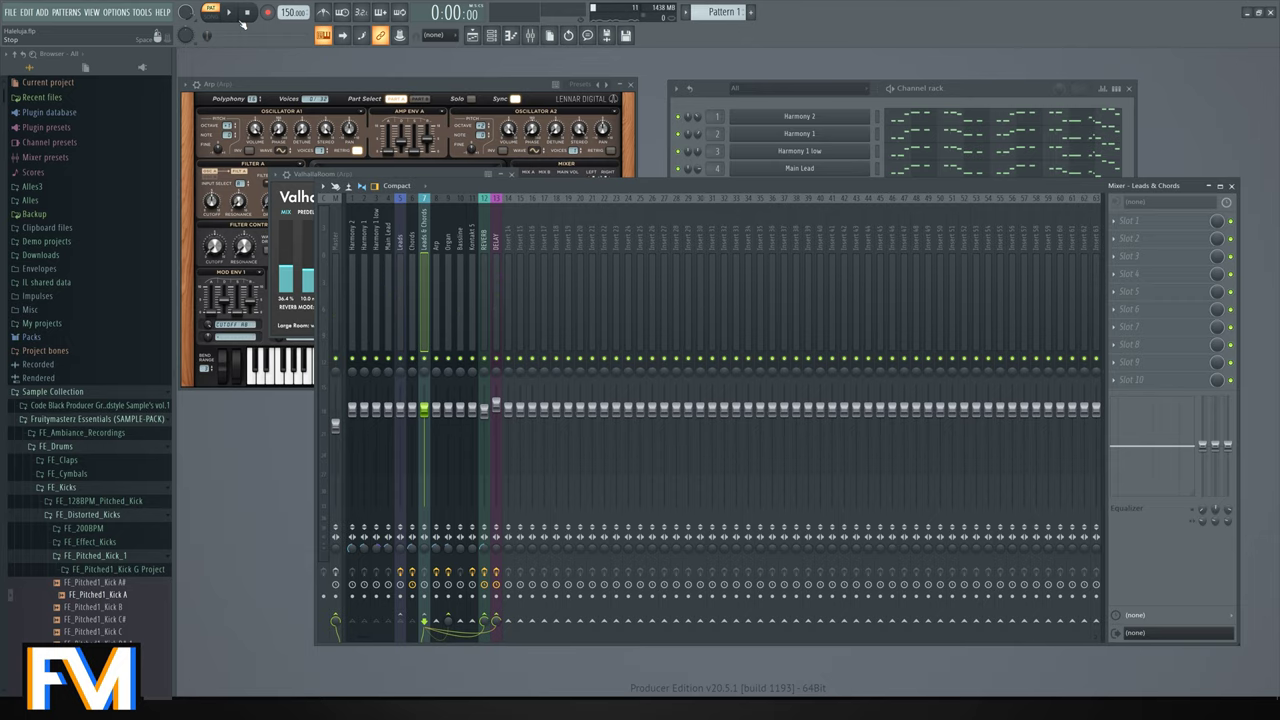
pyautogui.press('space')
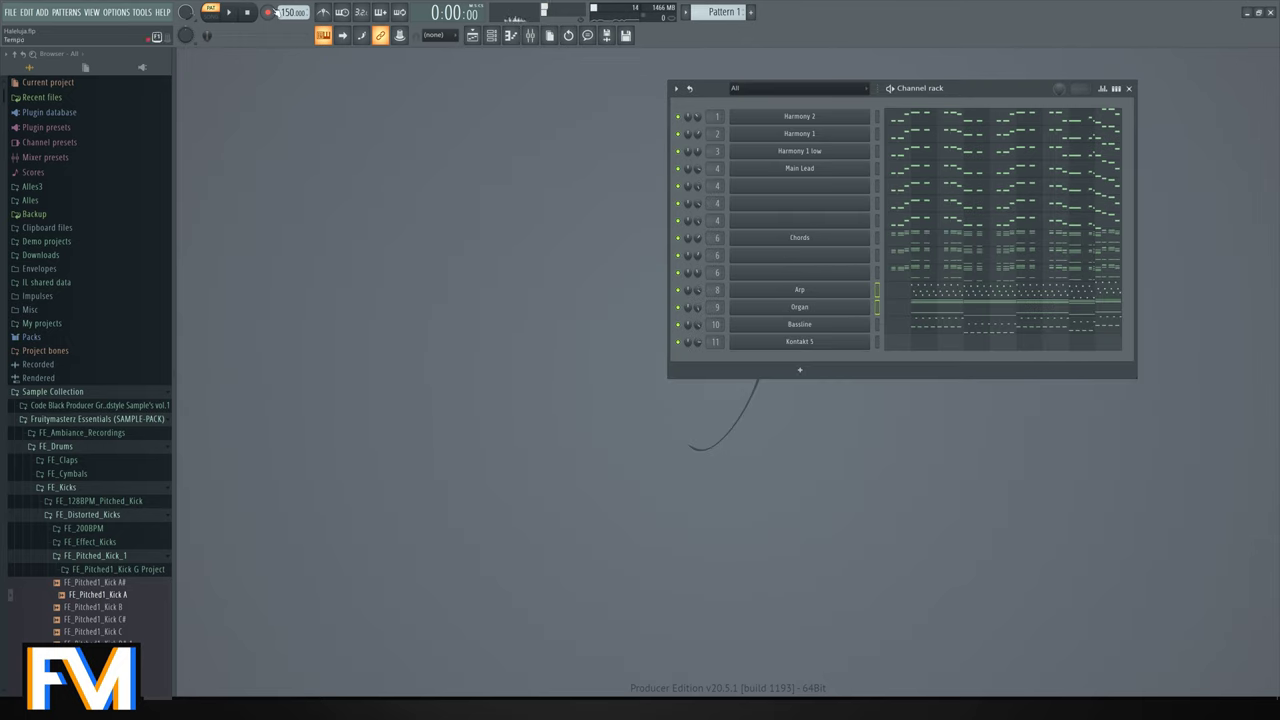
# Place Pattern 1 at the start of Track 2 in the Playlist and switch playback to song mode.
pyautogui.click(92, 12)
pyautogui.click(110, 41)
pyautogui.click(388, 122)
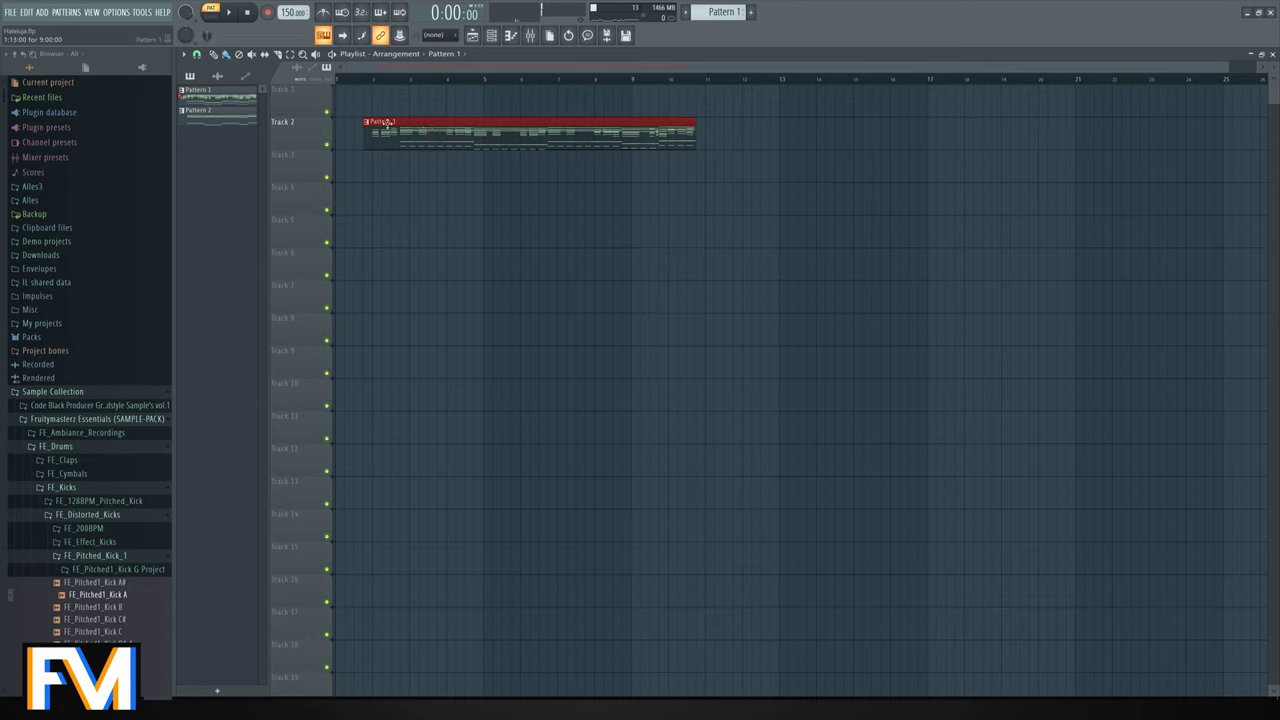
pyautogui.moveTo(388, 124); pyautogui.dragTo(266, 146)
pyautogui.scroll(3, 374, 86)
pyautogui.click(210, 14)
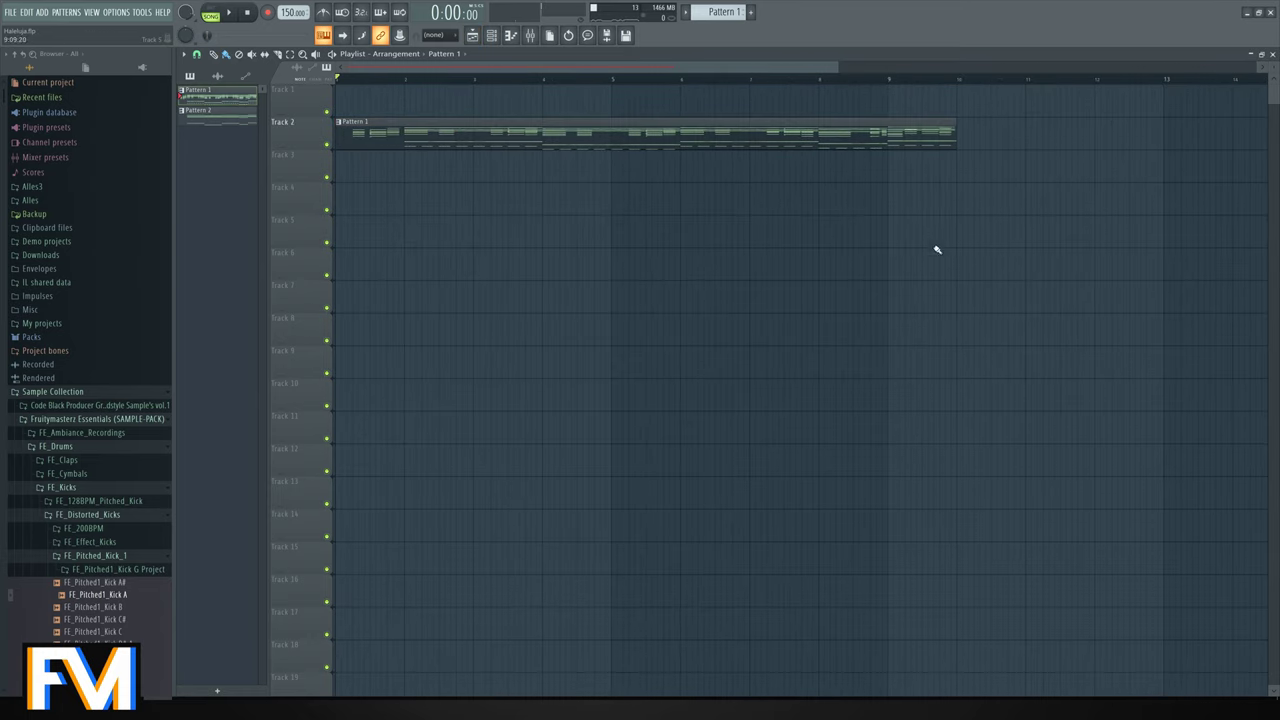
# Place a second Pattern 1 clip on Track 2 directly after the first, starting at bar 10.
pyautogui.scroll(3, 886, 160)
pyautogui.click(662, 166)
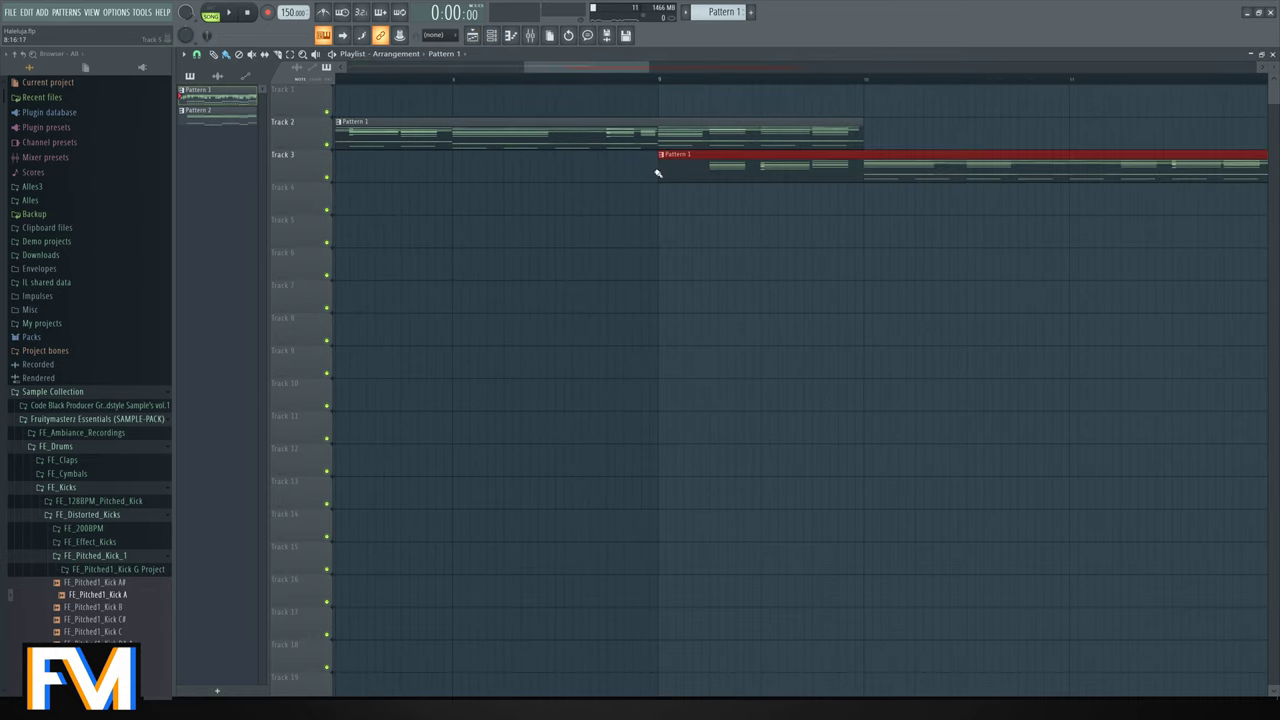
pyautogui.moveTo(658, 173); pyautogui.dragTo(877, 127)
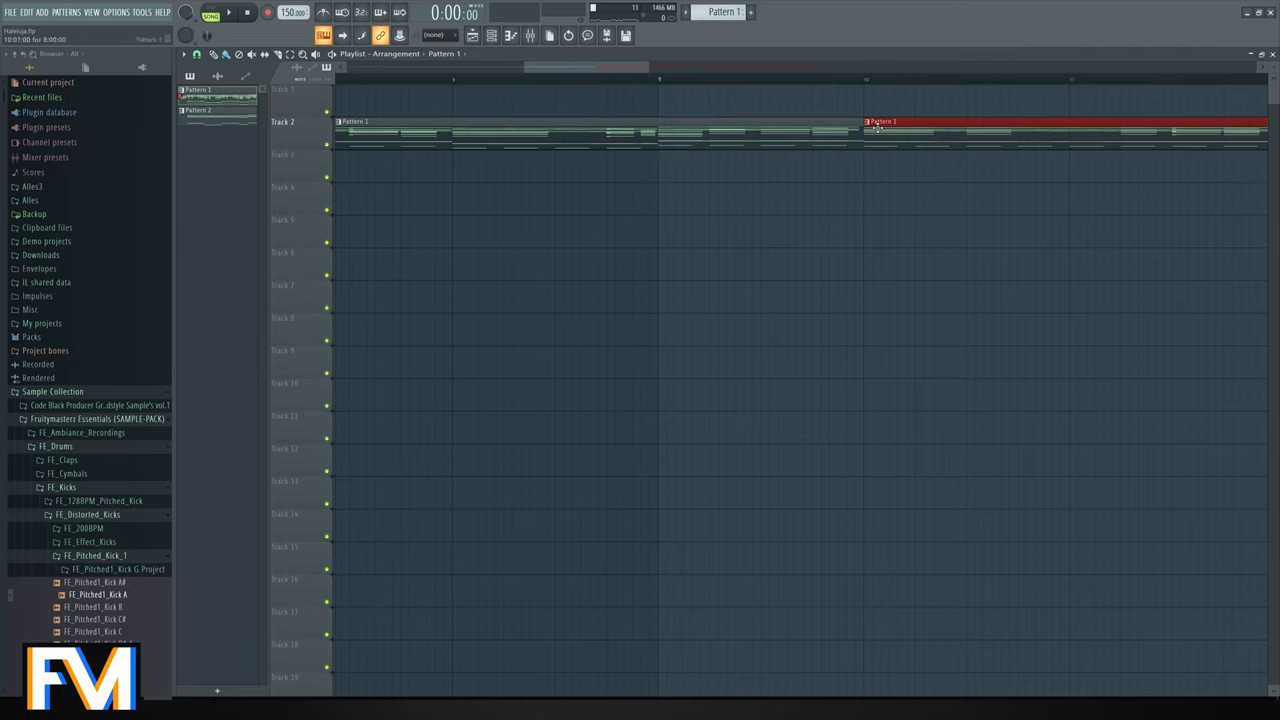
# Trim the second Pattern 1 clip to just past bar 17, and move the first to Track 3 with its end extended to bar 21.
pyautogui.scroll(-5, 694, 217)
pyautogui.scroll(5, 869, 180)
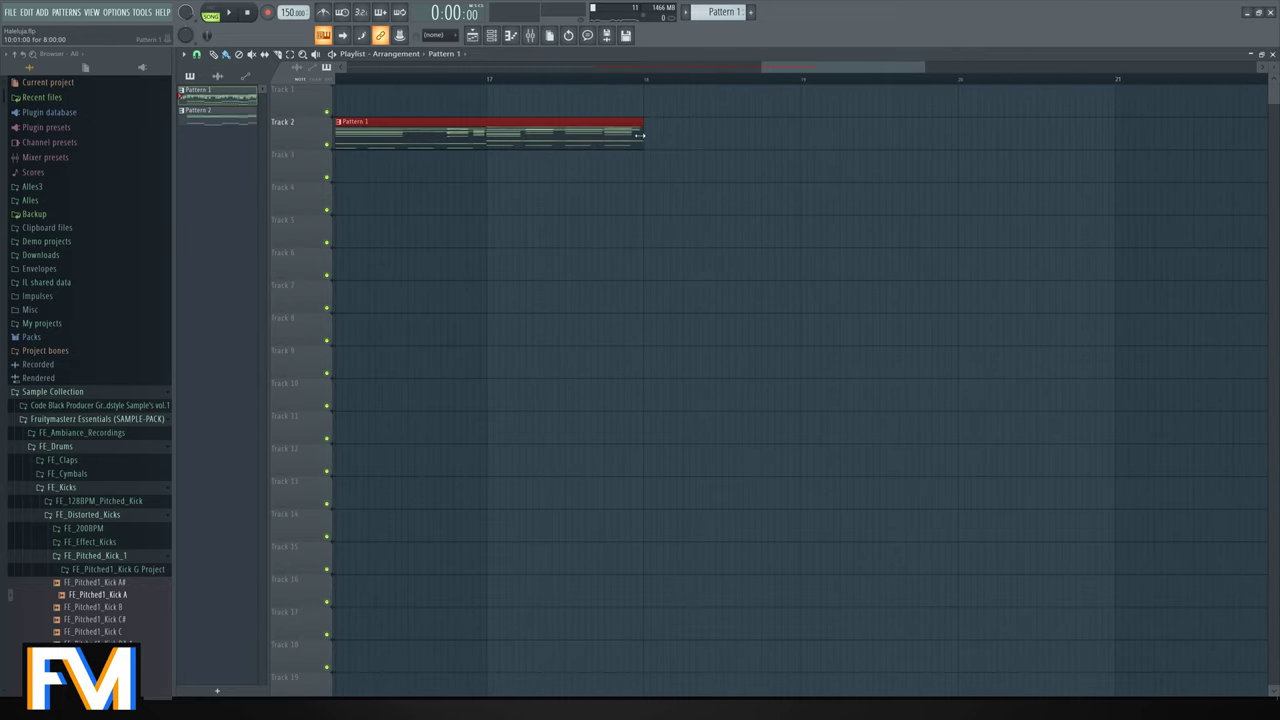
pyautogui.moveTo(644, 135); pyautogui.dragTo(529, 143)
pyautogui.scroll(-5, 569, 171)
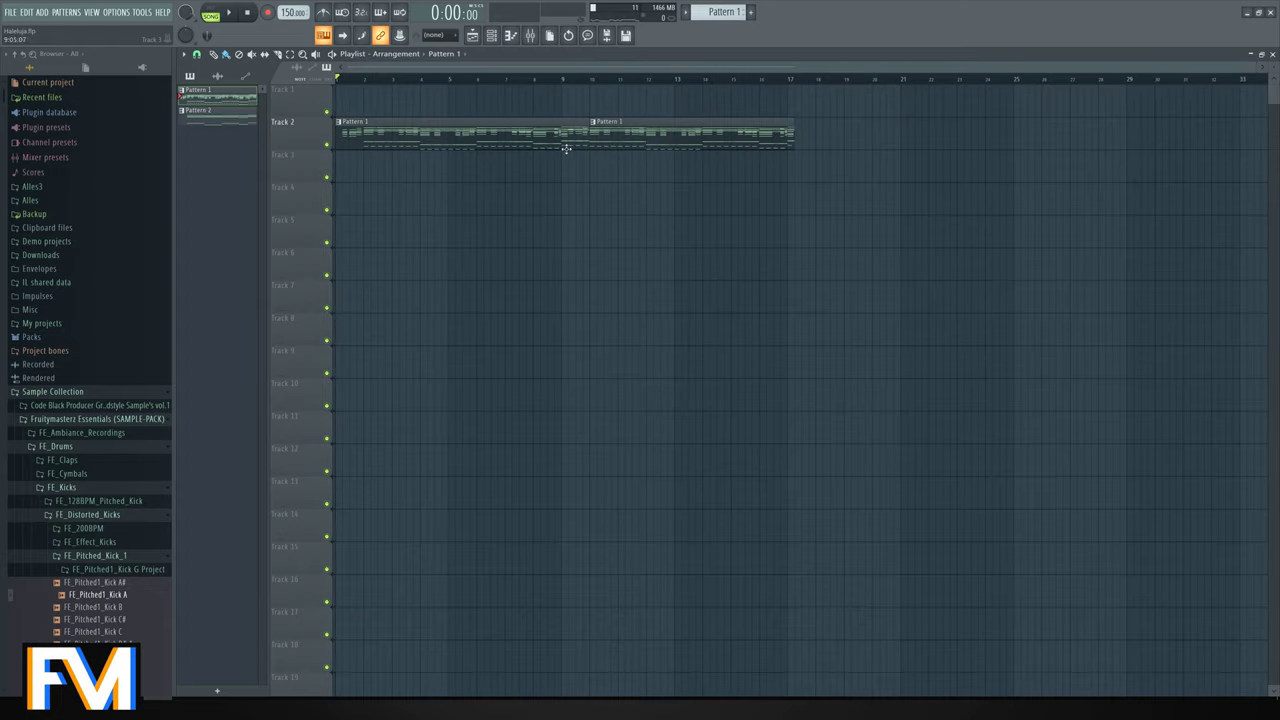
pyautogui.moveTo(557, 149); pyautogui.dragTo(899, 193)
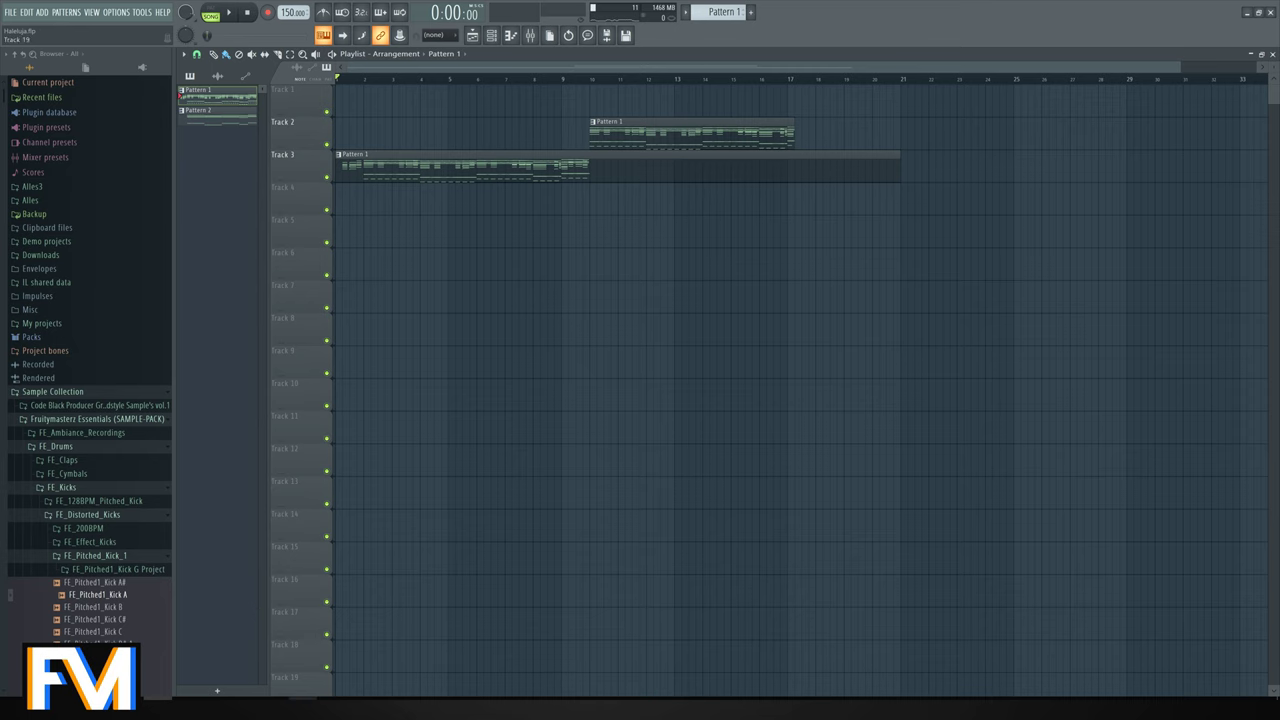
# Switch to OBS to check the recording time, return to the FL Studio Playlist and play the arrangement from the start.
pyautogui.click(303, 708)
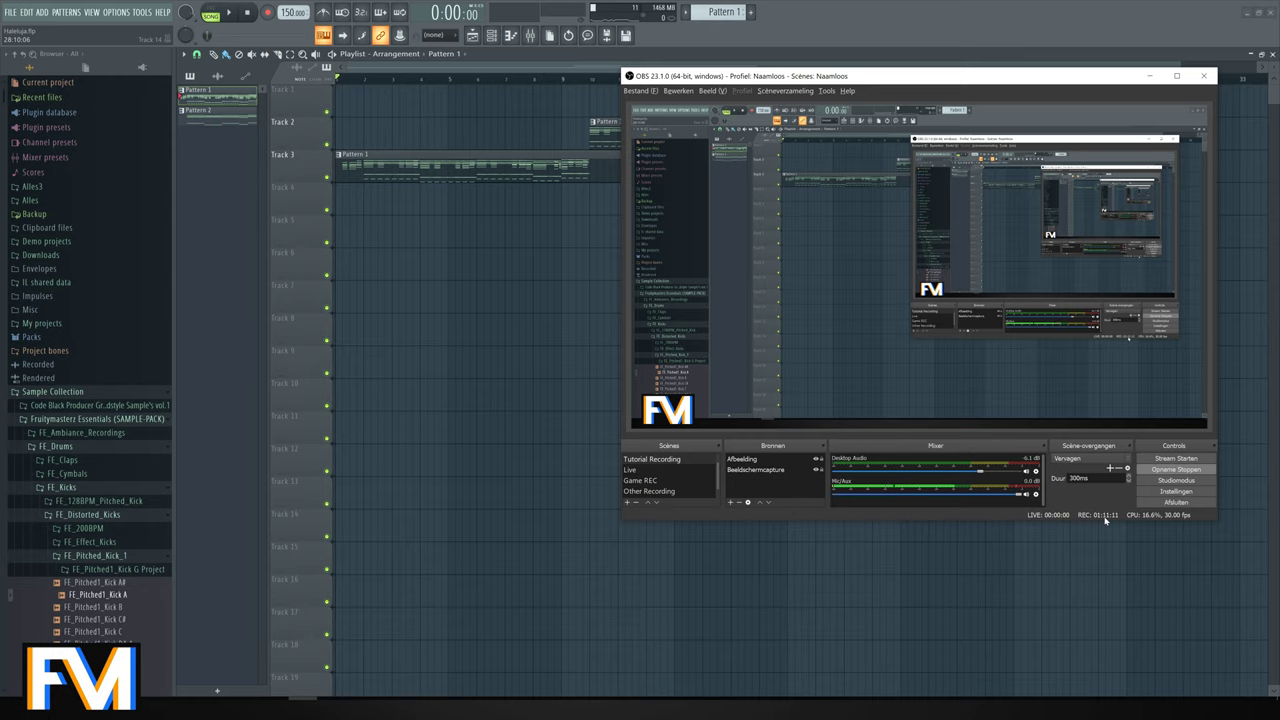
pyautogui.click(1060, 5)
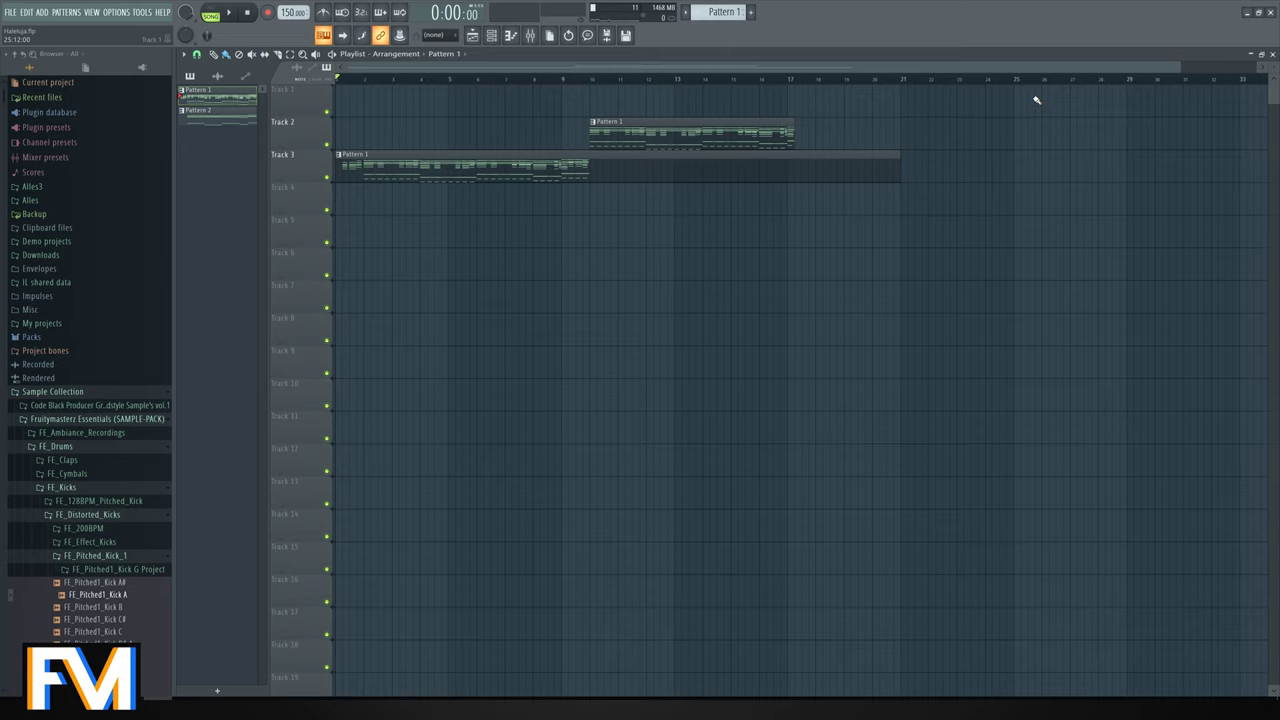
pyautogui.press('space')
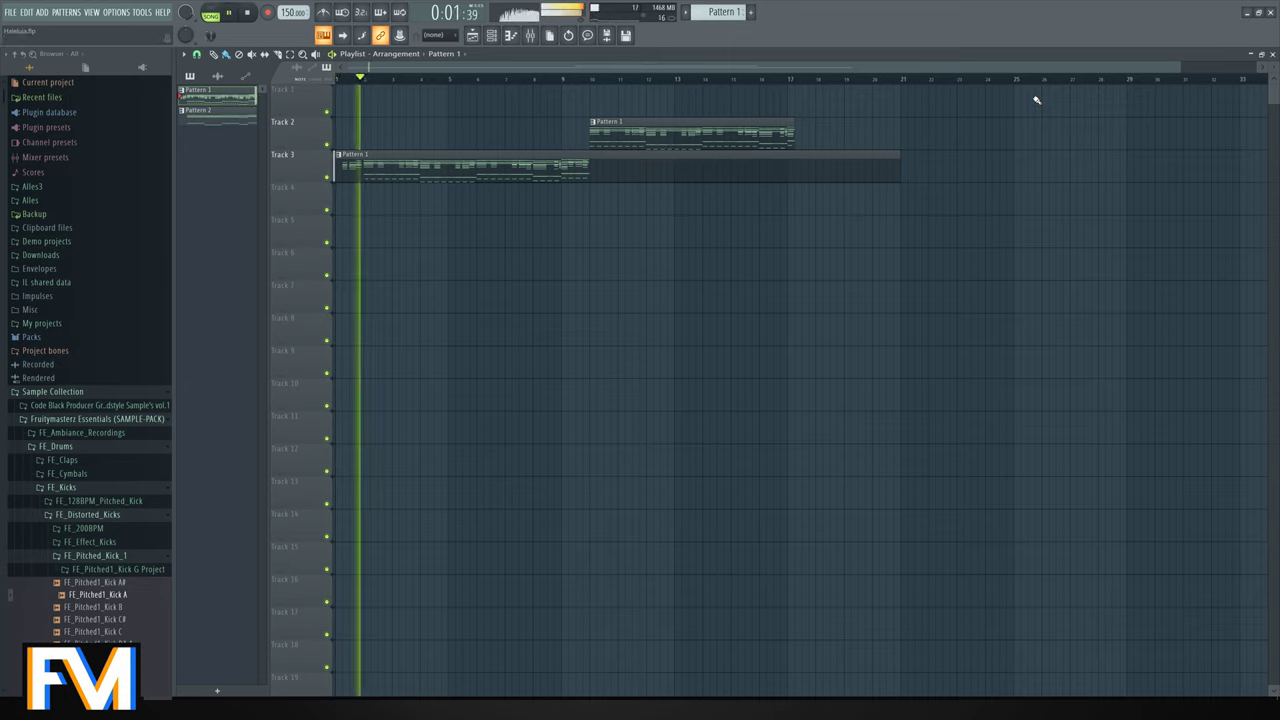